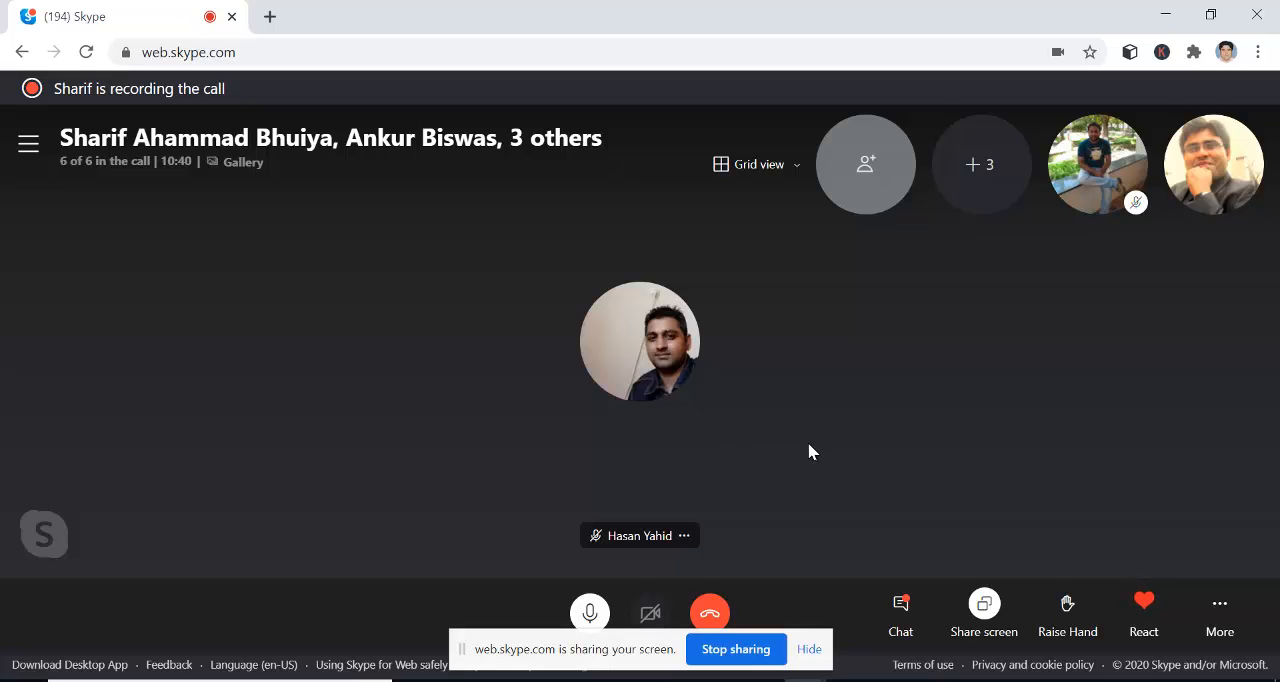
- Switch to the incognito Chrome window and go to google.com
{"action": "mouse_move", "coordinate": [805, 680]}
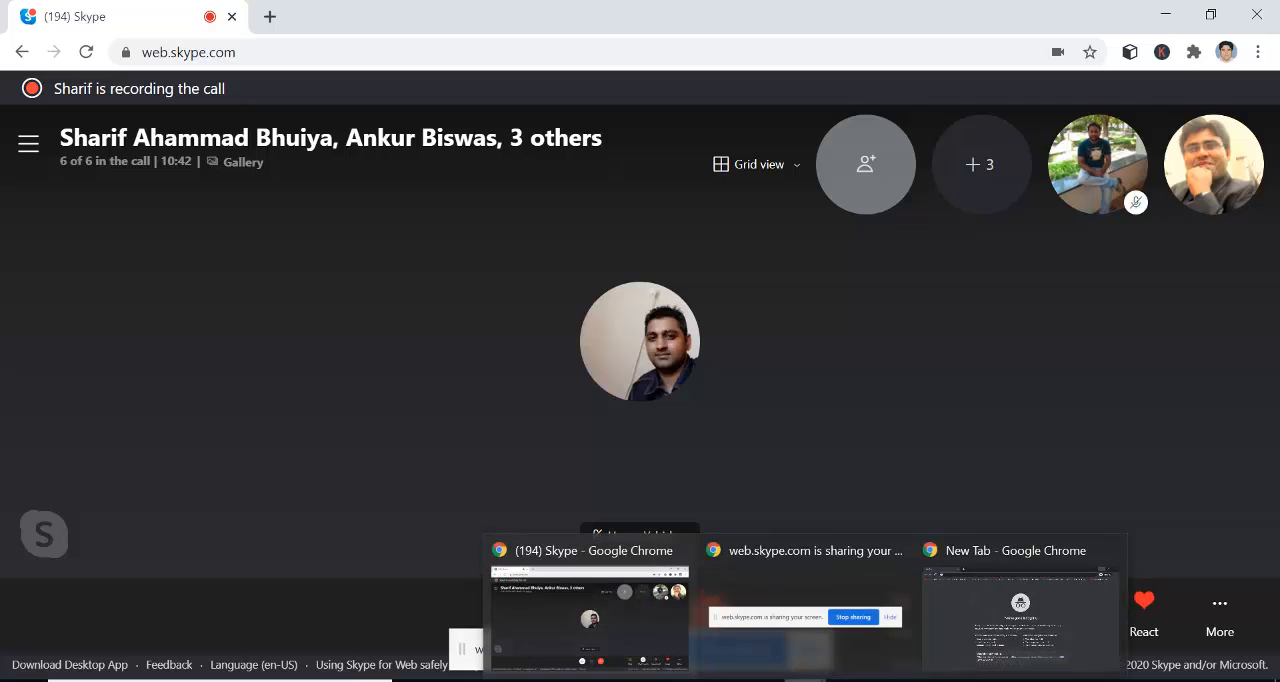
{"action": "left_click", "coordinate": [980, 618]}
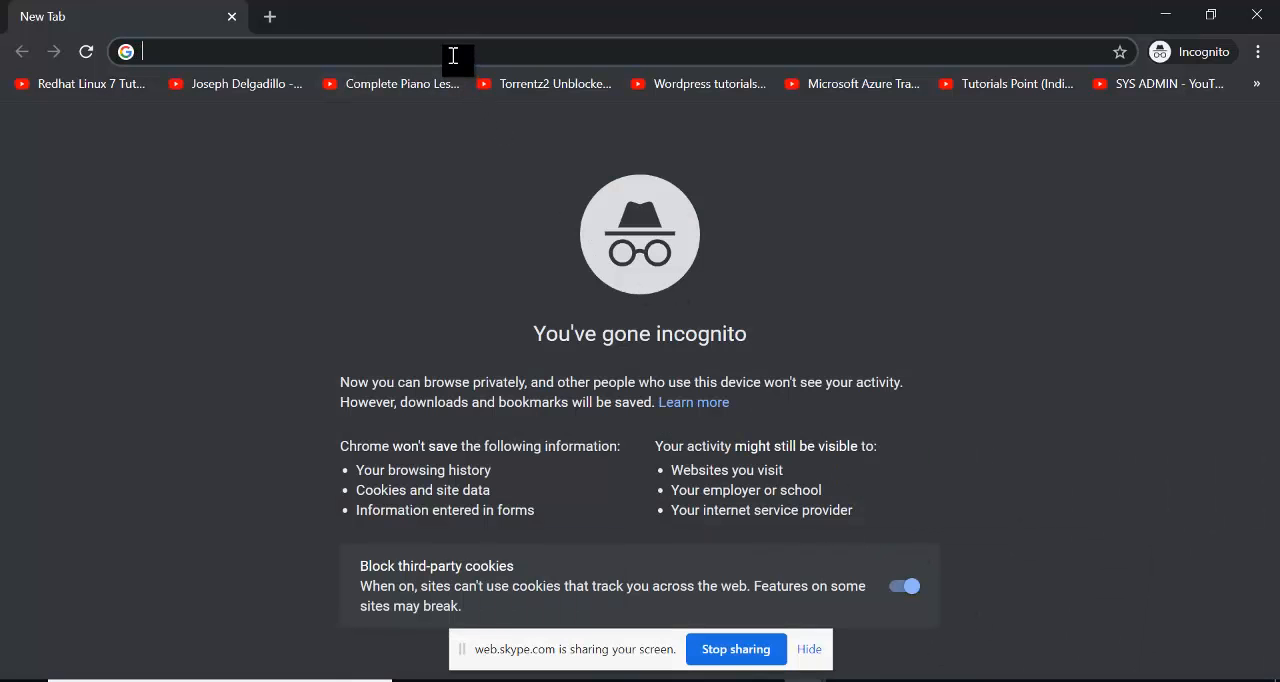
{"action": "type", "text": "goog"}
{"action": "key", "text": "Return"}
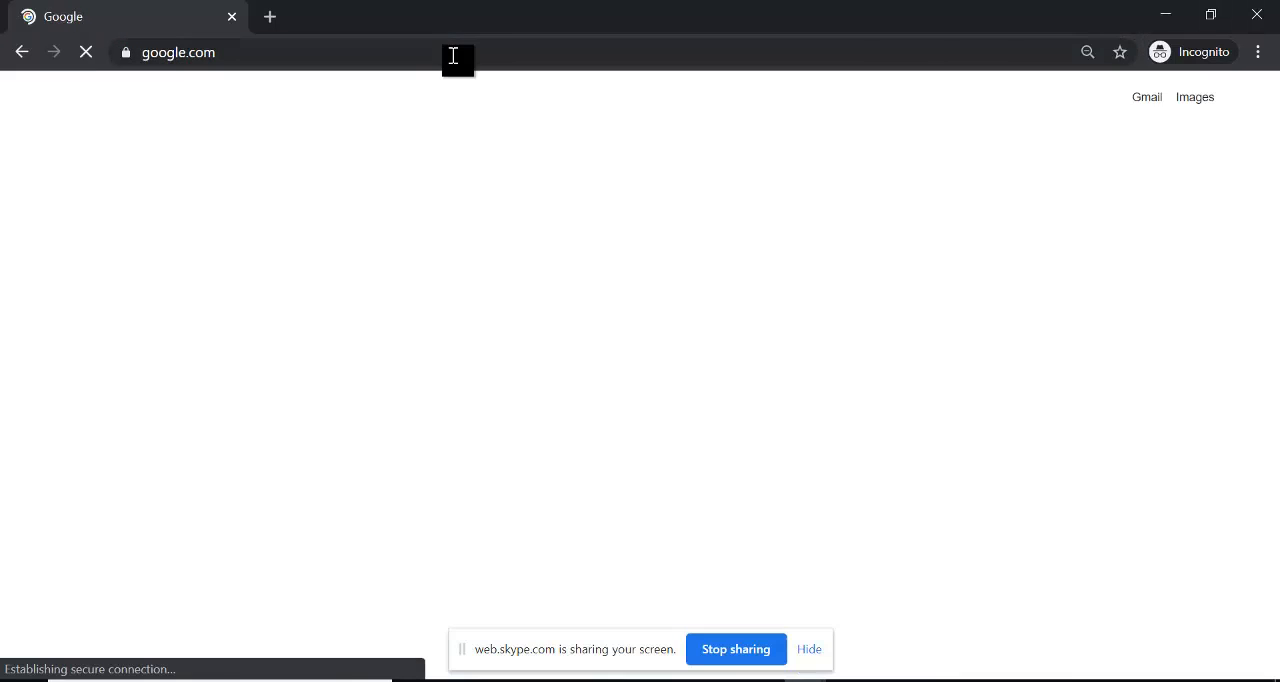
- Search Google for "free azure account" and open Microsoft's "Create your Azure free account today" page
{"action": "left_click", "coordinate": [523, 275]}
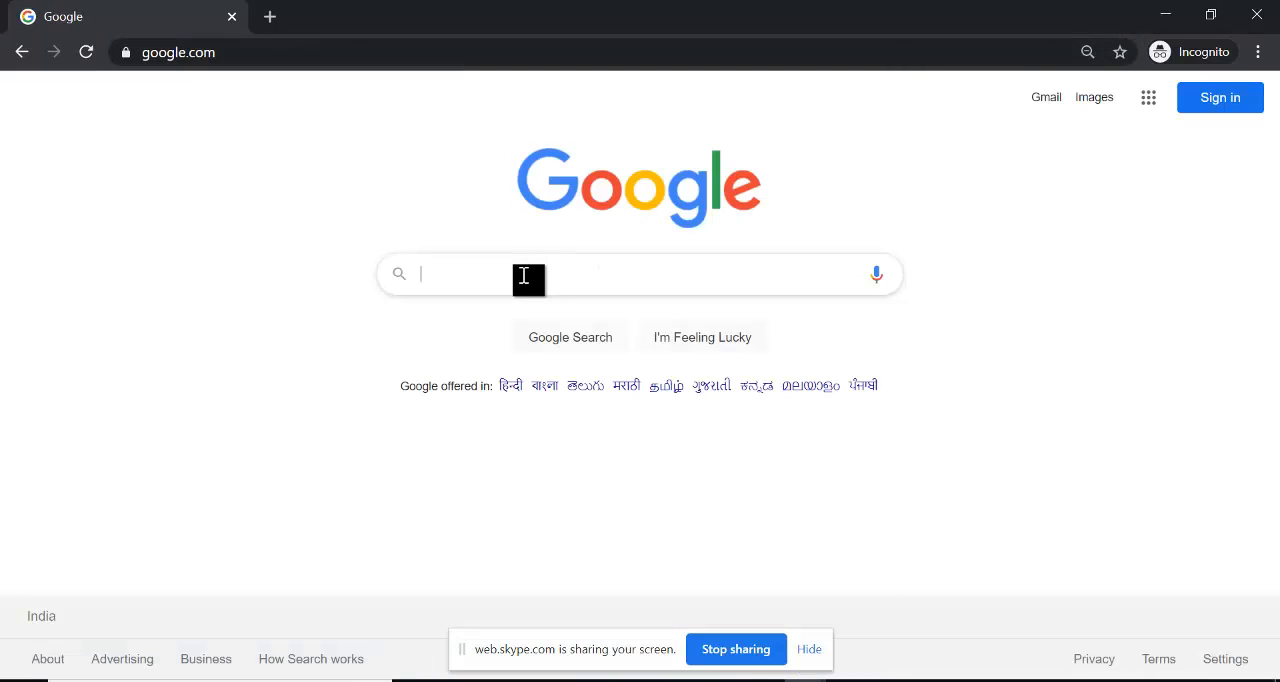
{"action": "type", "text": "free azur"}
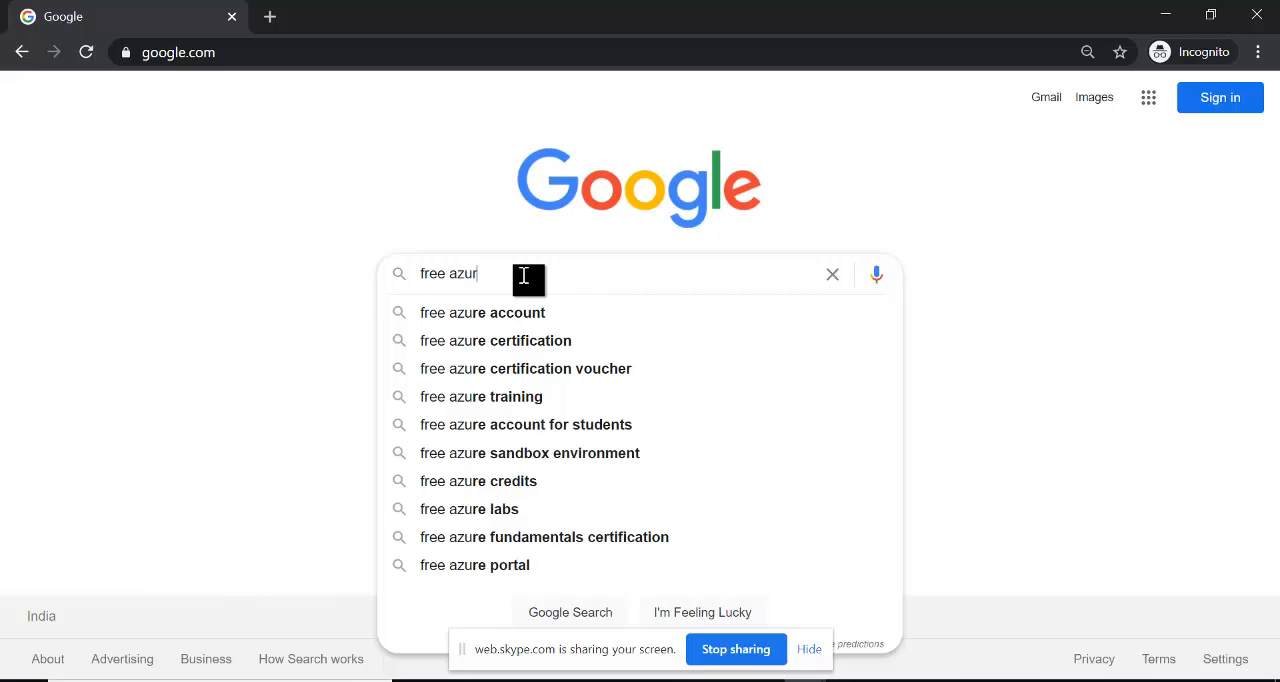
{"action": "type", "text": "e acc"}
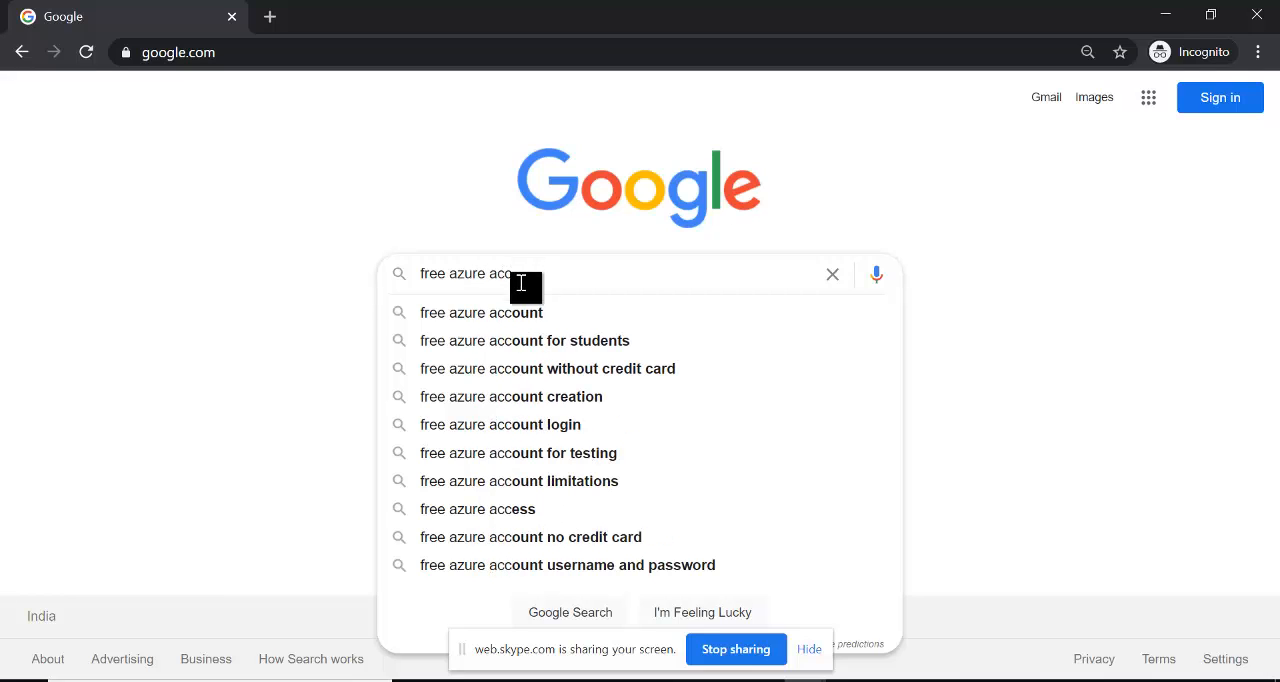
{"action": "left_click", "coordinate": [513, 322]}
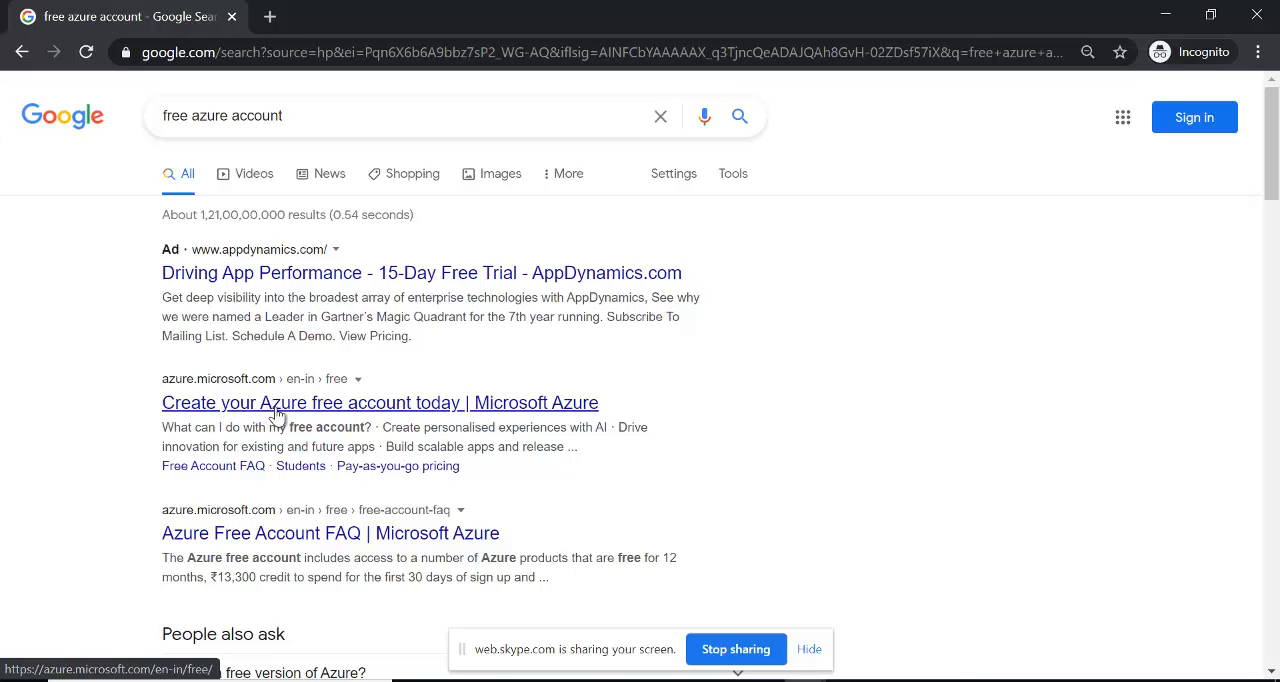
{"action": "left_click", "coordinate": [441, 403]}
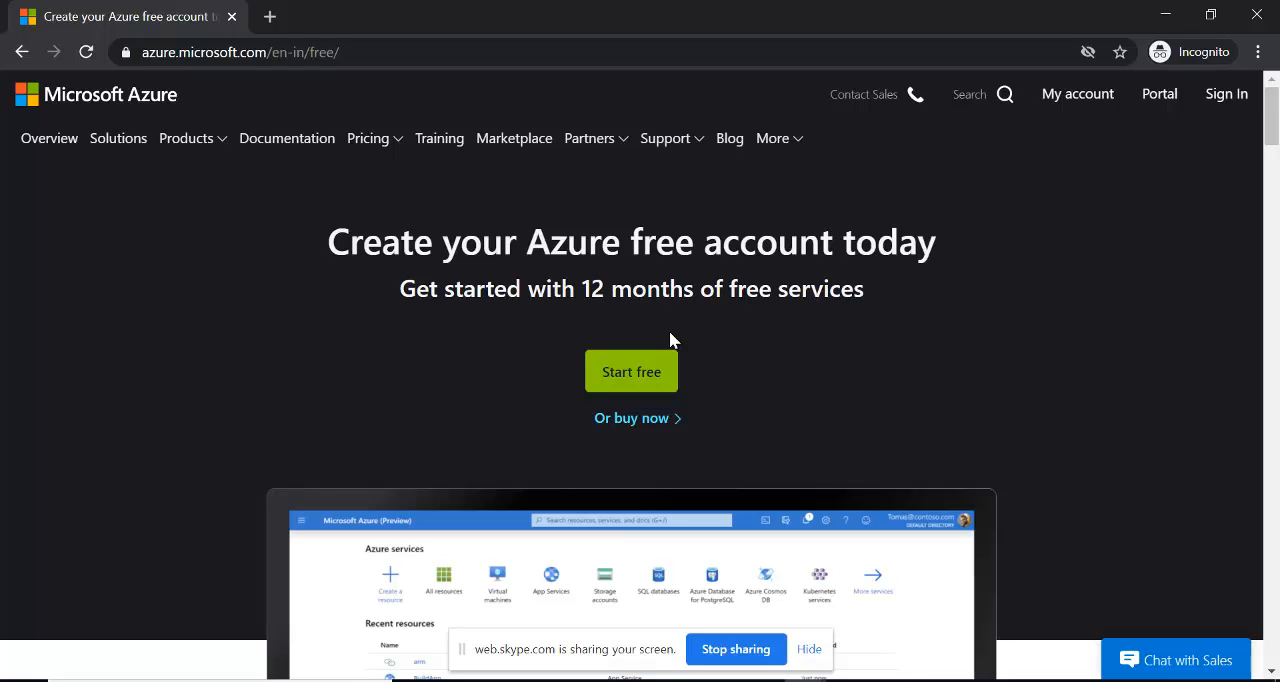
- Start the free Azure sign-up and bring up the form for creating a new Microsoft account
{"action": "left_click", "coordinate": [643, 386]}
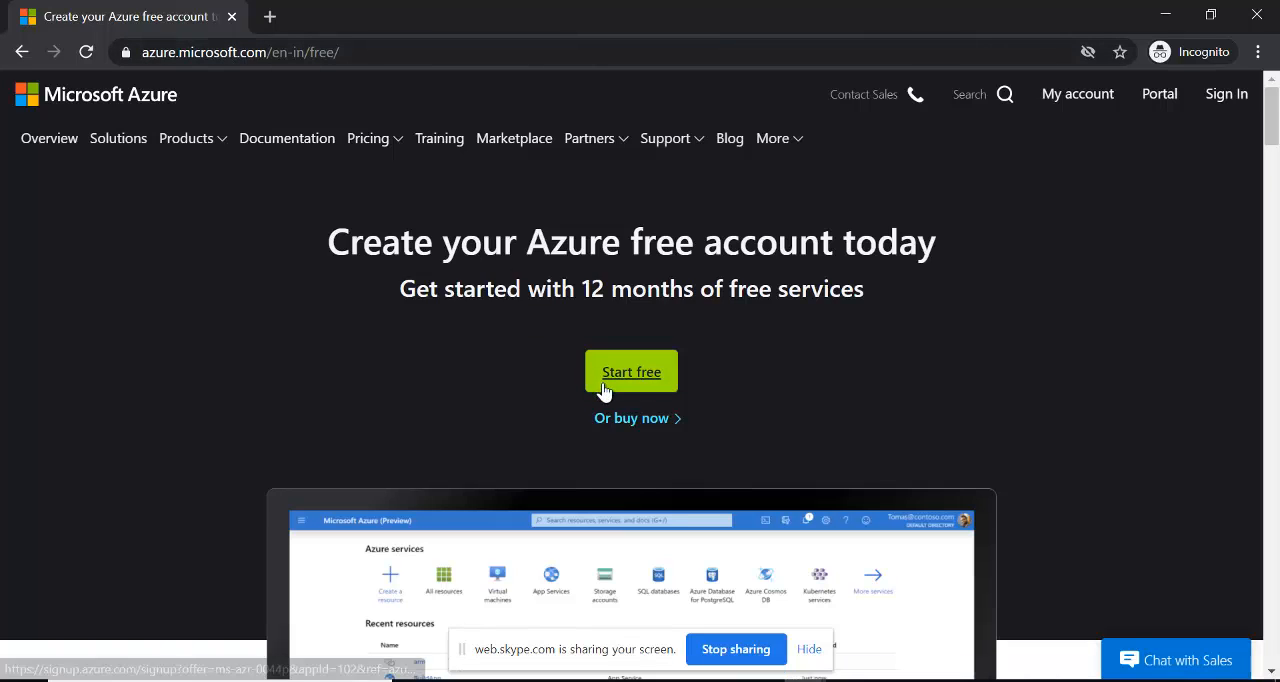
{"action": "left_click", "coordinate": [658, 381]}
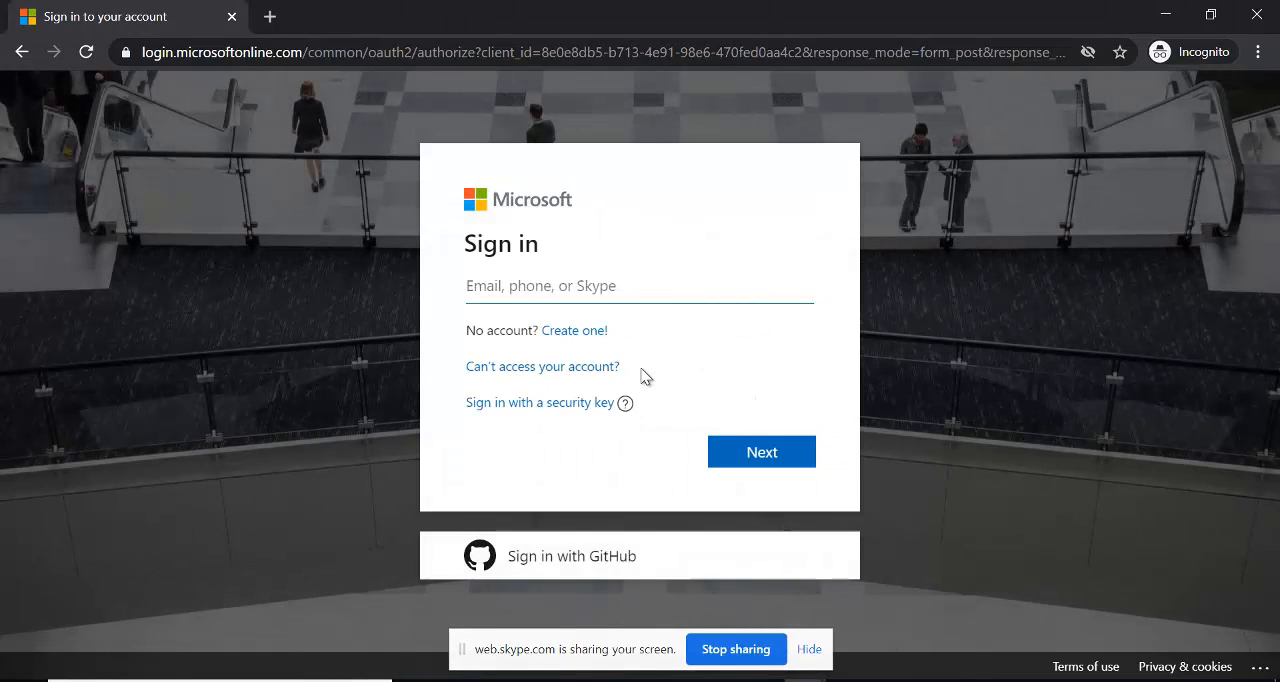
{"action": "left_click", "coordinate": [583, 334]}
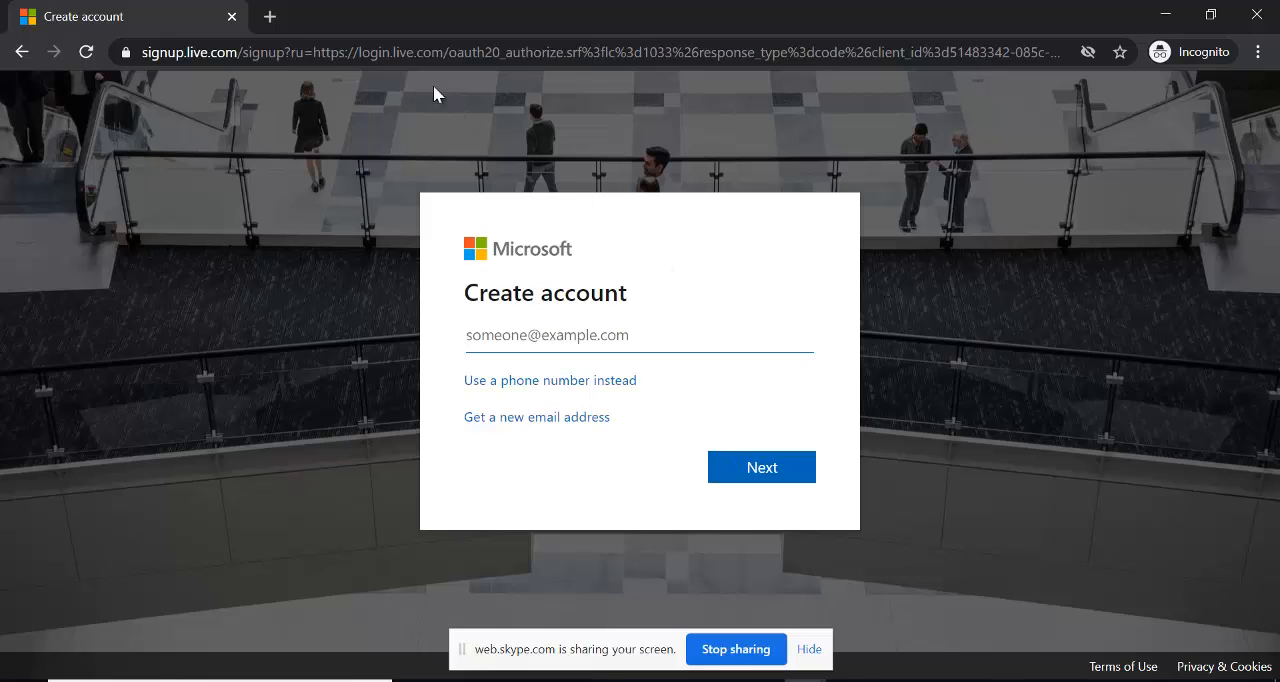
- Go to portal.azure.com and highlight the host part of the sign-in page's address
{"action": "left_click", "coordinate": [399, 51]}
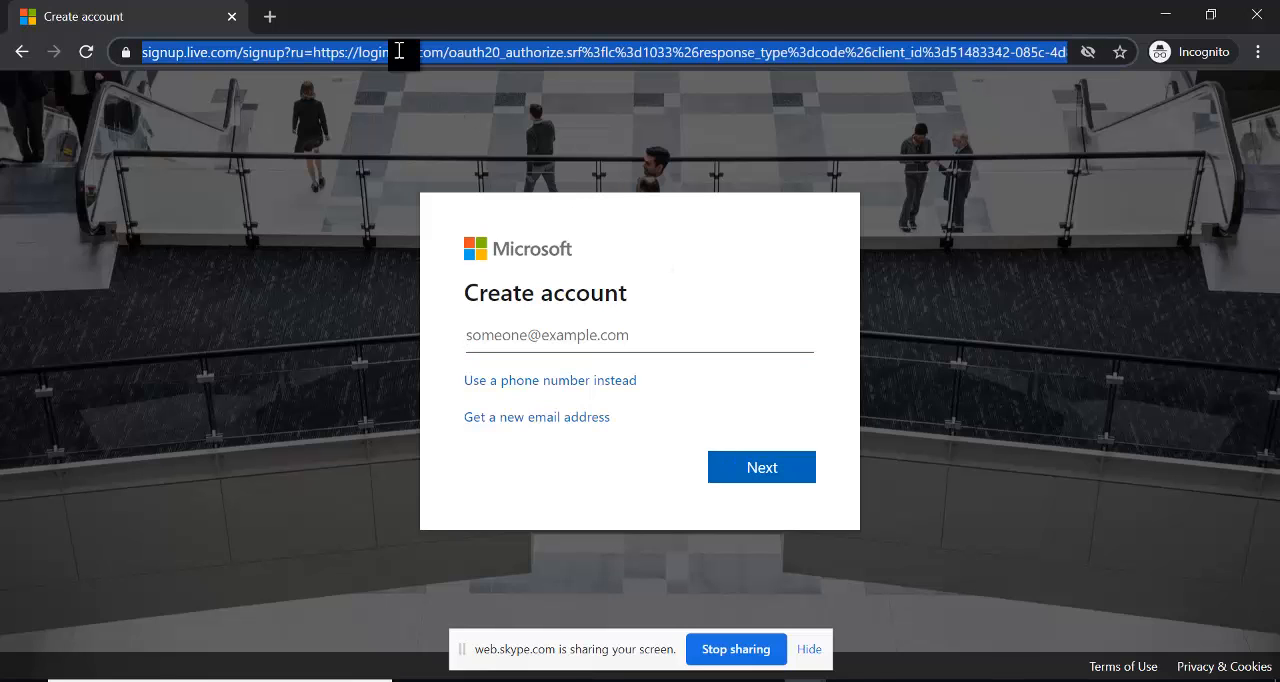
{"action": "type", "text": "portal"}
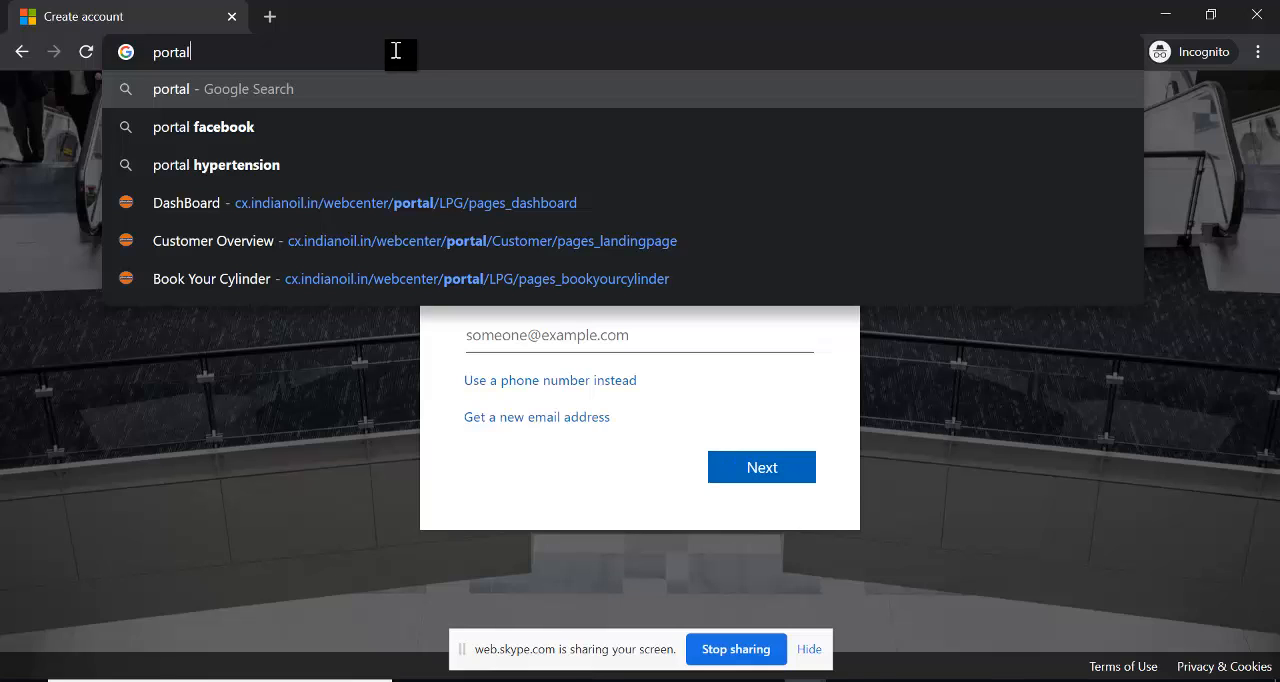
{"action": "type", "text": ".az"}
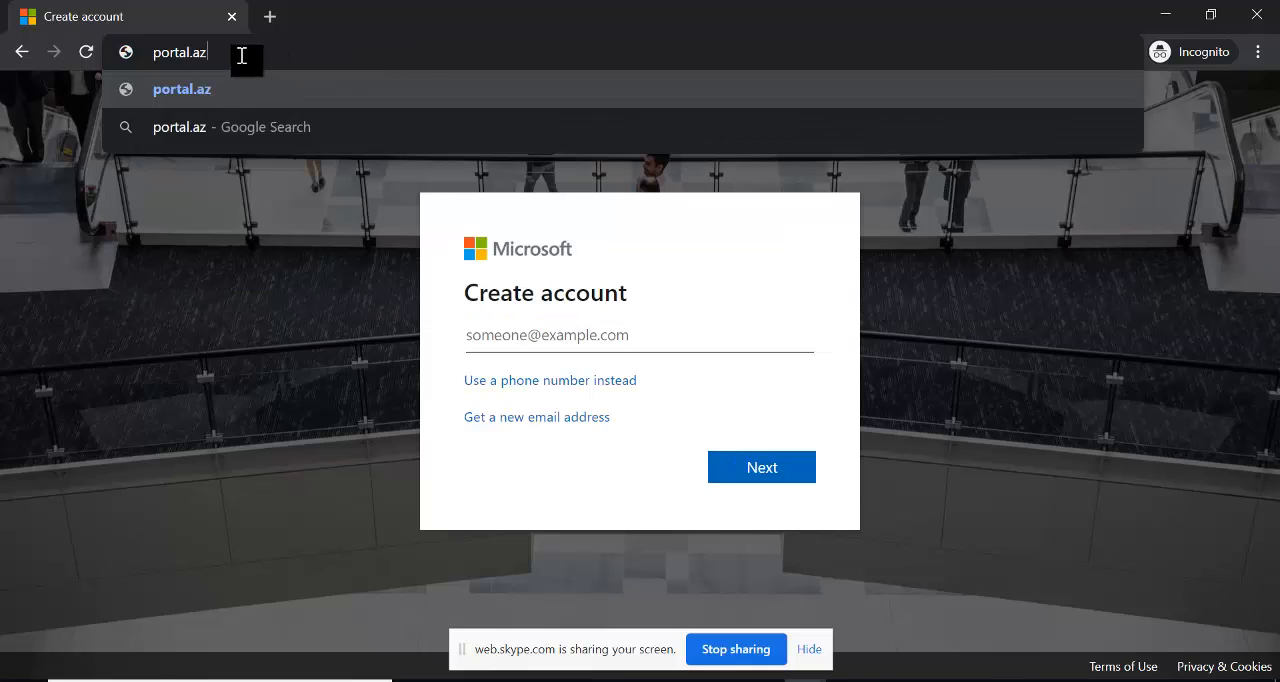
{"action": "type", "text": "ure.com"}
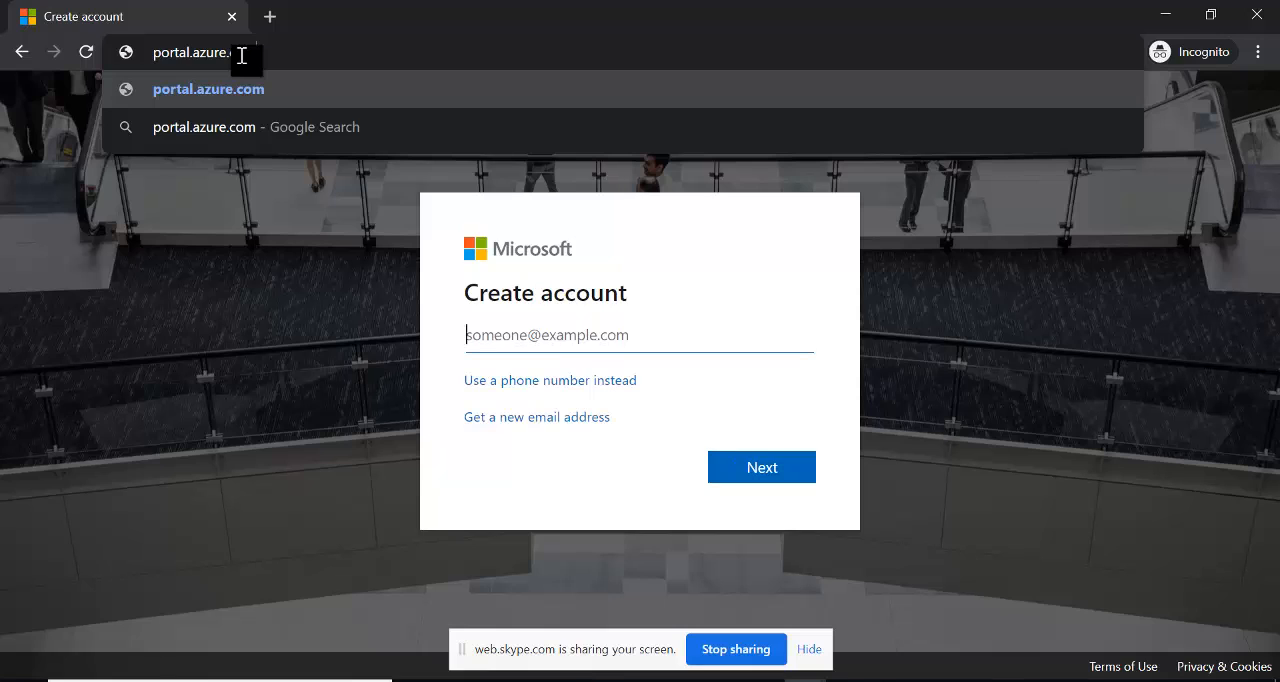
{"action": "key", "text": "Return"}
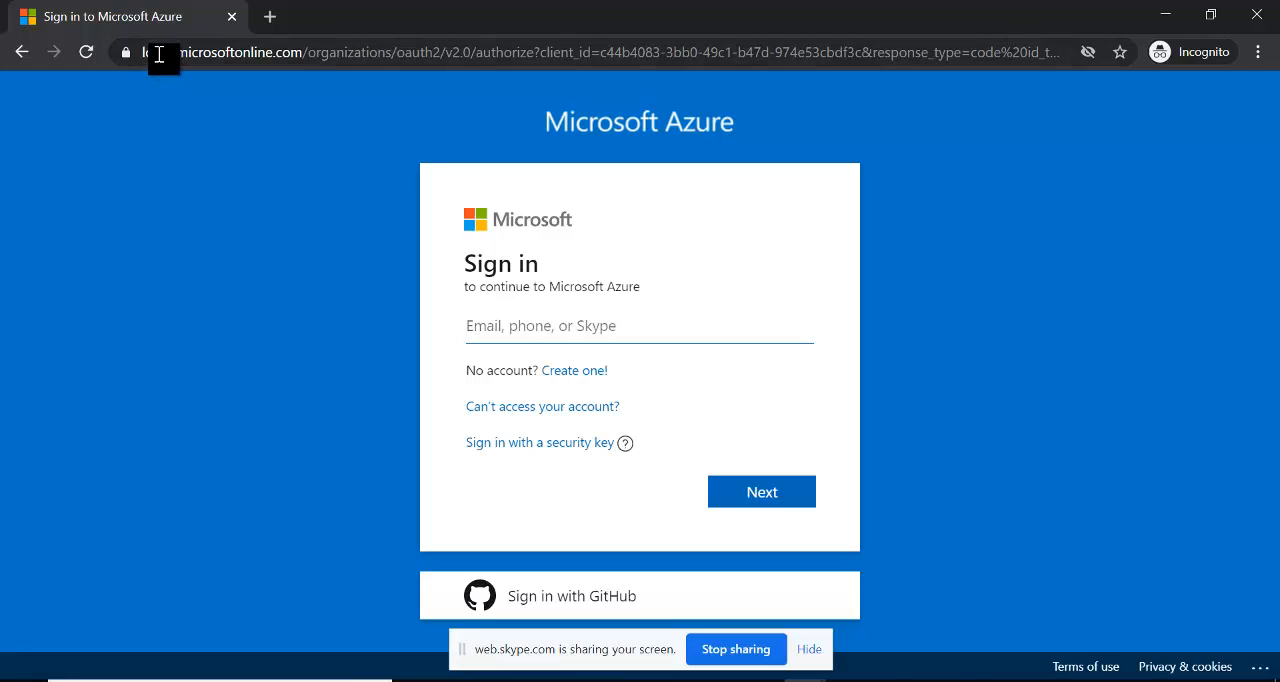
{"action": "left_click_drag", "start_coordinate": [141, 52], "coordinate": [300, 58]}
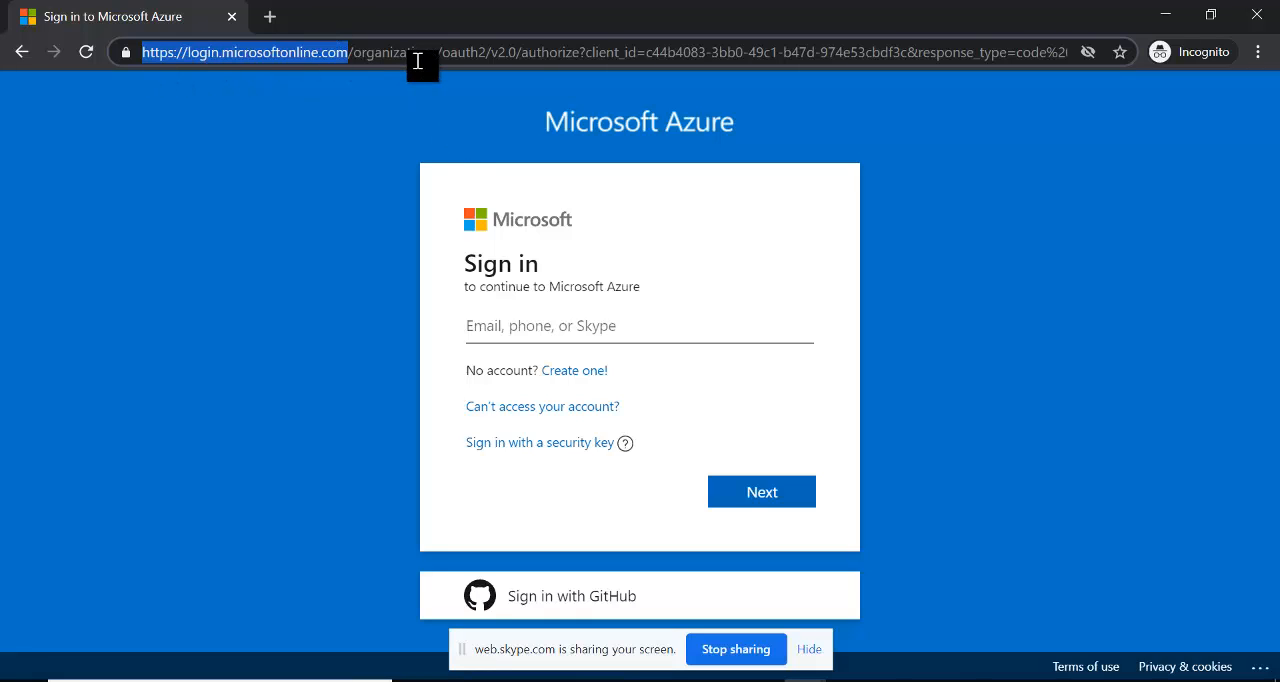
- Sign in to Microsoft Azure by entering the account's e-mail address and password
{"action": "left_click", "coordinate": [522, 325]}
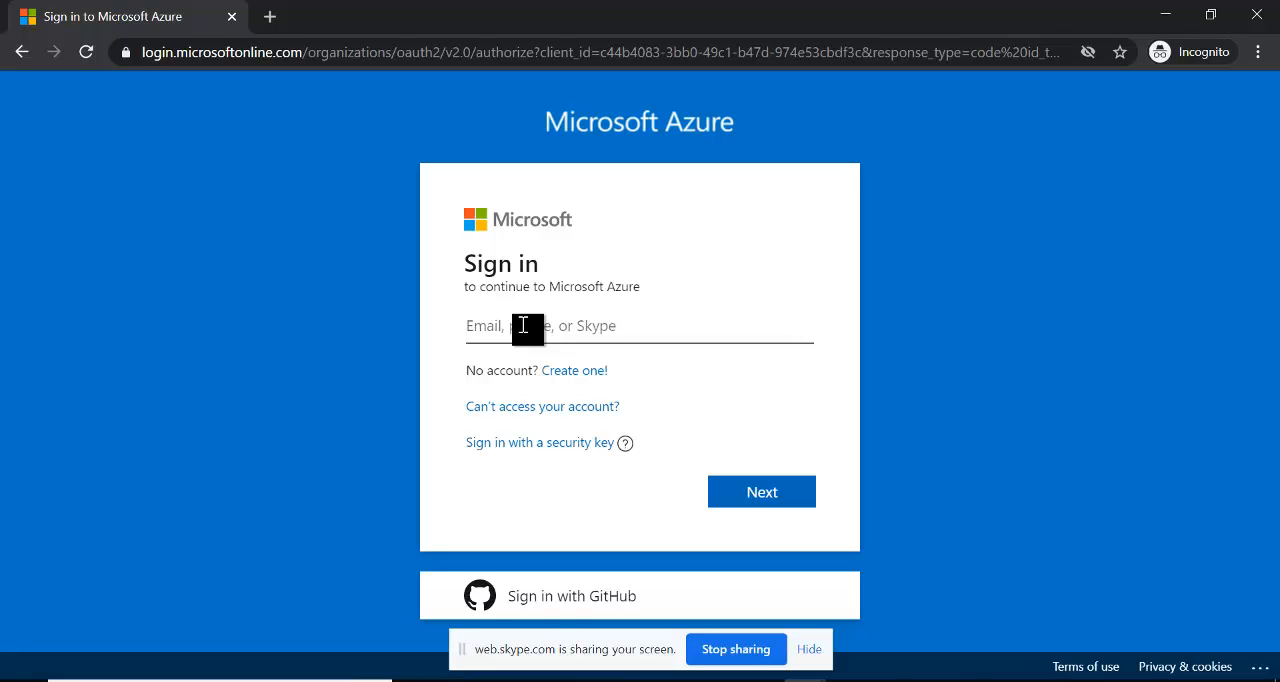
{"action": "key", "text": "Return"}
{"action": "type", "text": "*"}
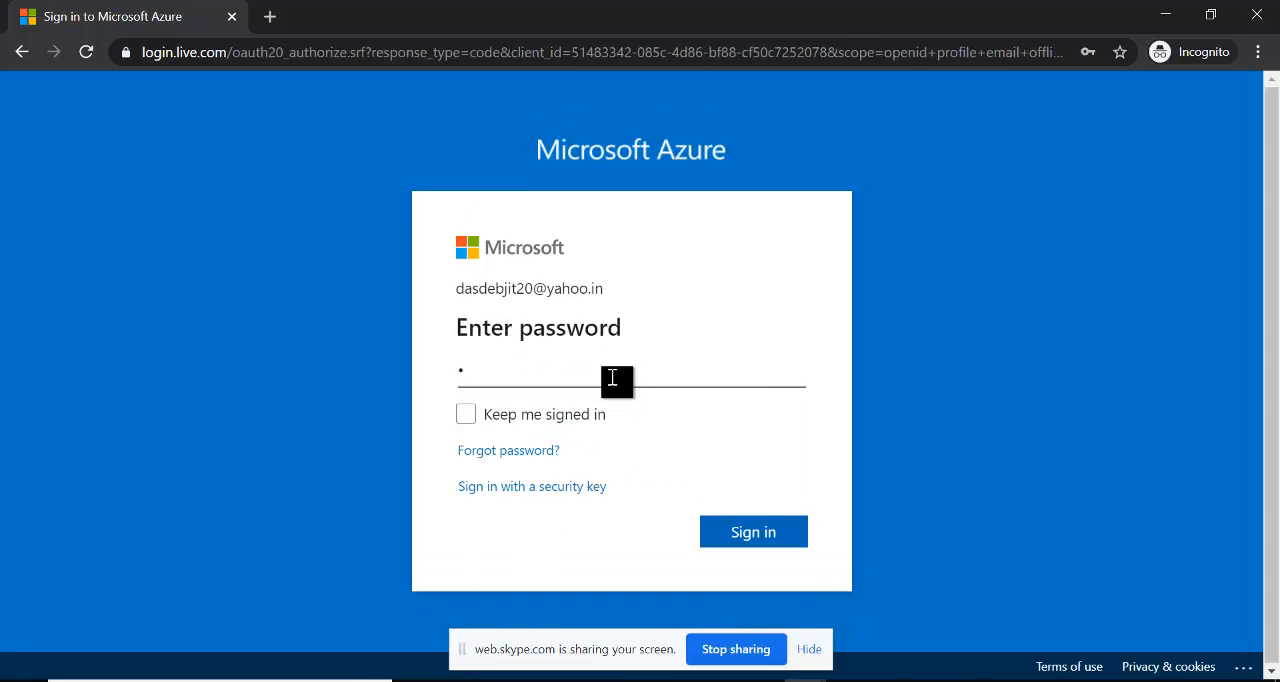
{"action": "type", "text": "************"}
{"action": "key", "text": "Return"}
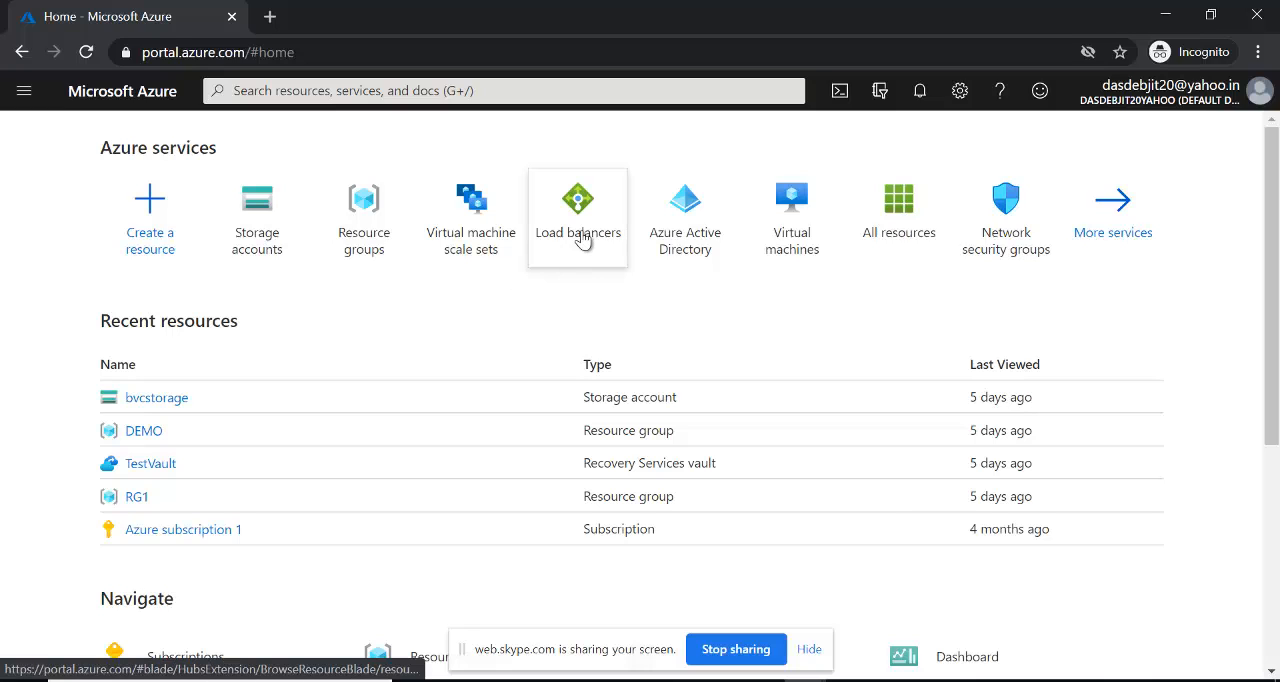
- Hide the Skype screen-sharing notice that covers part of the Azure home page
{"action": "mouse_move", "coordinate": [680, 240]}
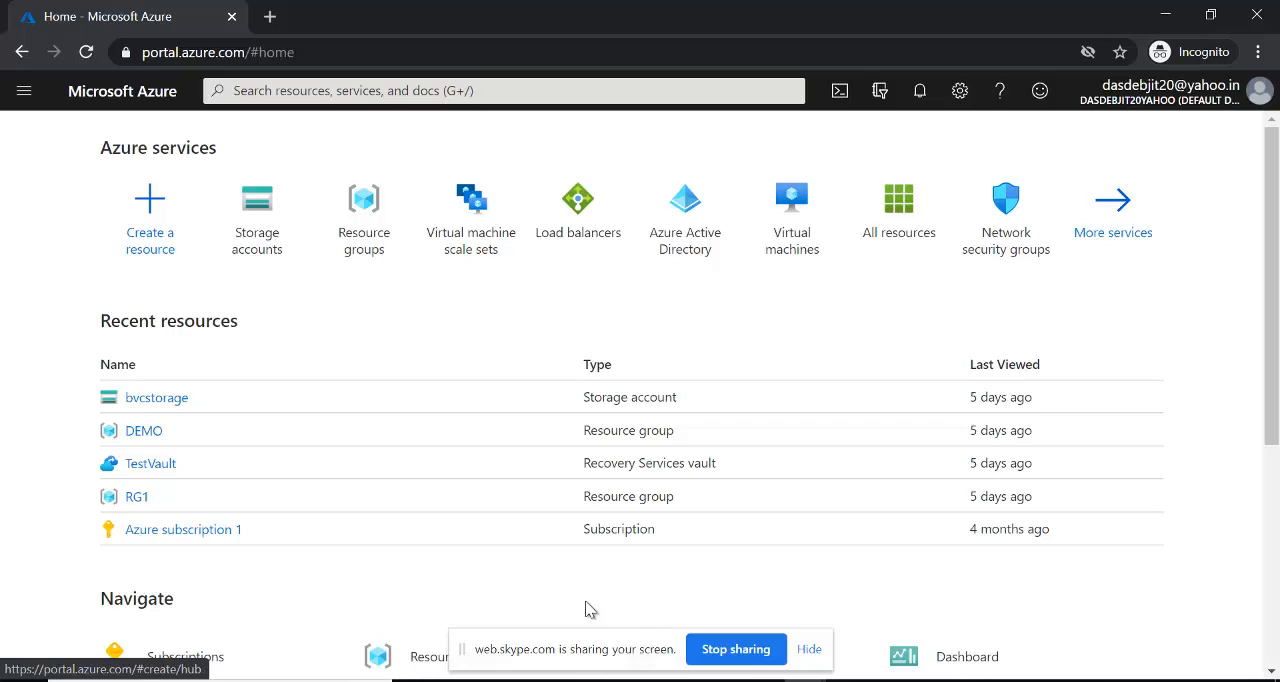
{"action": "left_click", "coordinate": [809, 649]}
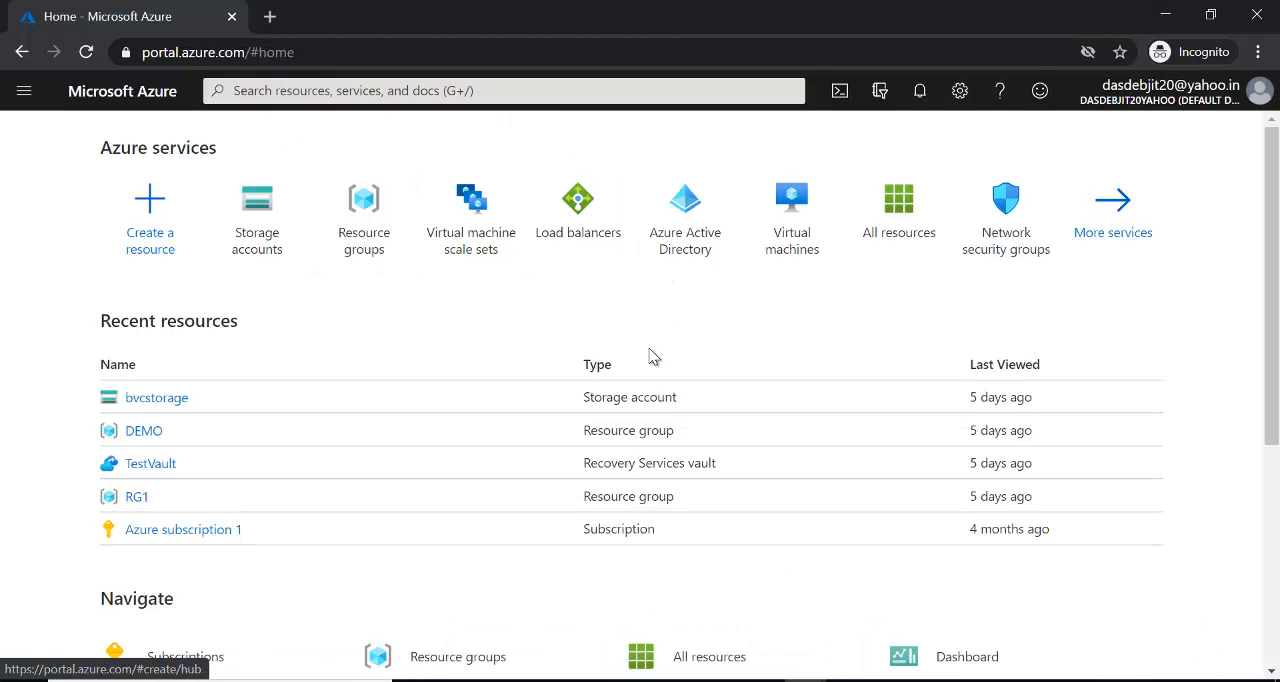
- Examine the favorite services in the portal menu and the history and suggestions of the portal search
{"action": "left_click", "coordinate": [24, 93]}
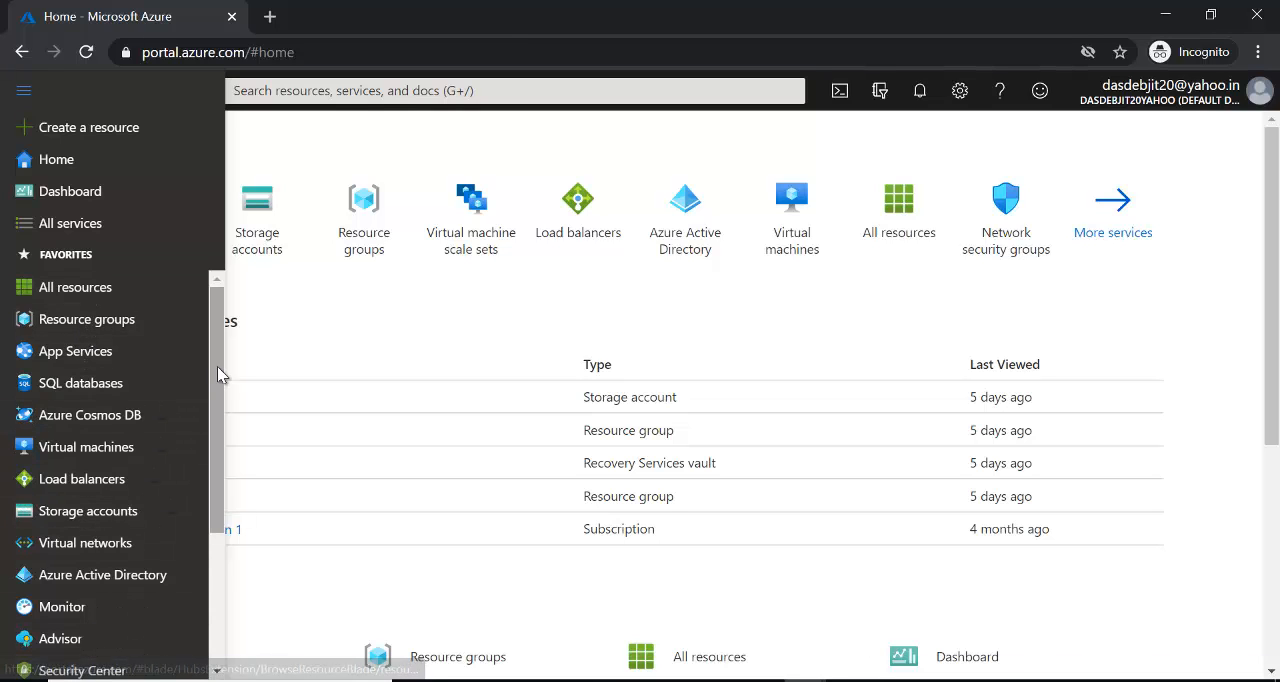
{"action": "scroll", "coordinate": [220, 410], "scroll_direction": "down", "scroll_amount": 1}
{"action": "left_click_drag", "start_coordinate": [218, 405], "coordinate": [203, 344]}
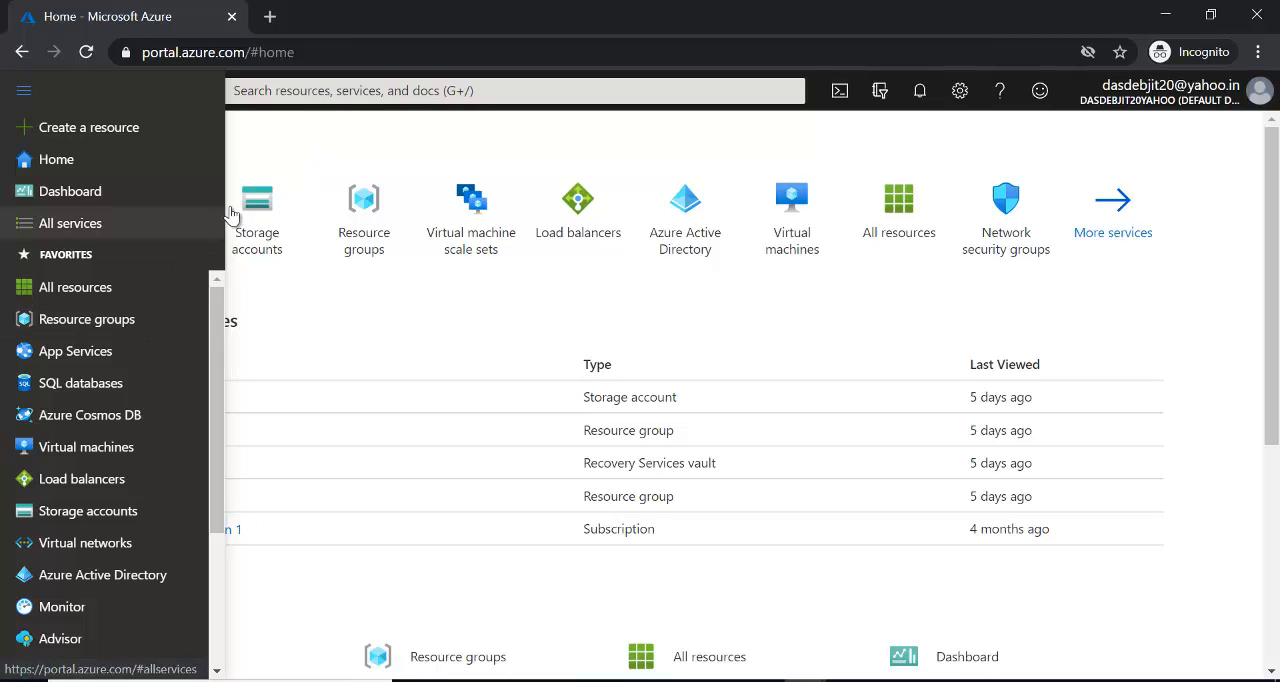
{"action": "left_click", "coordinate": [320, 88]}
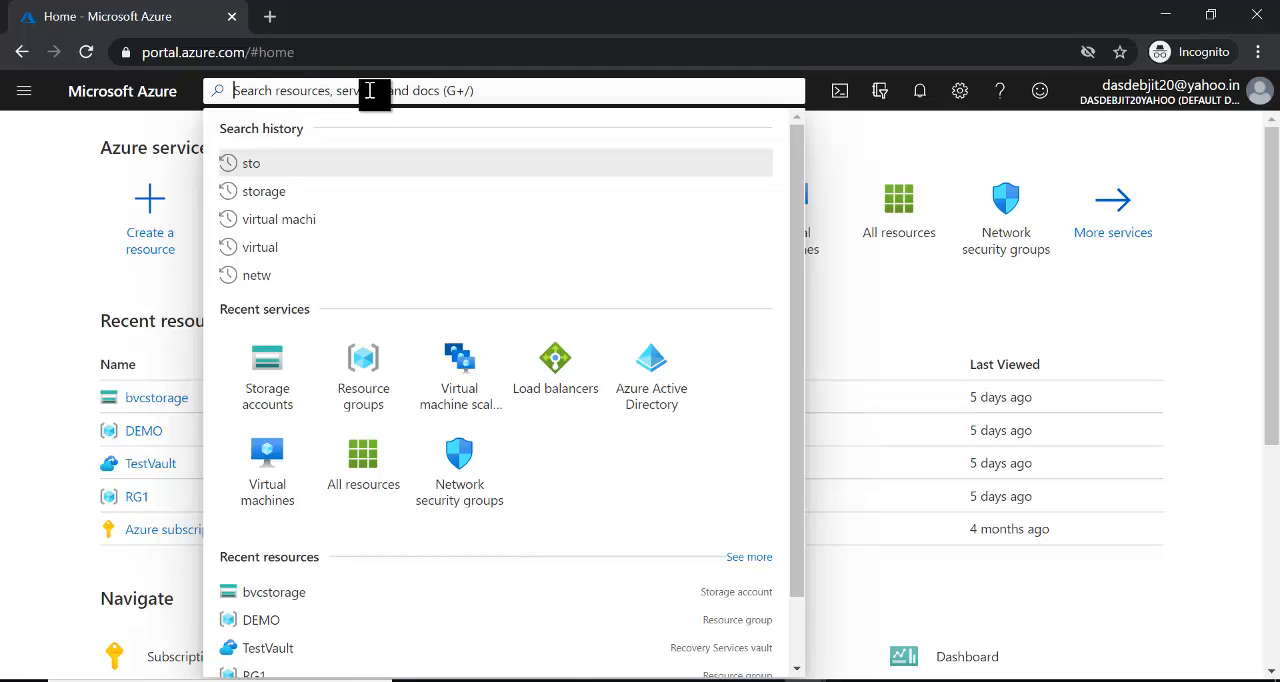
{"action": "left_click", "coordinate": [848, 150]}
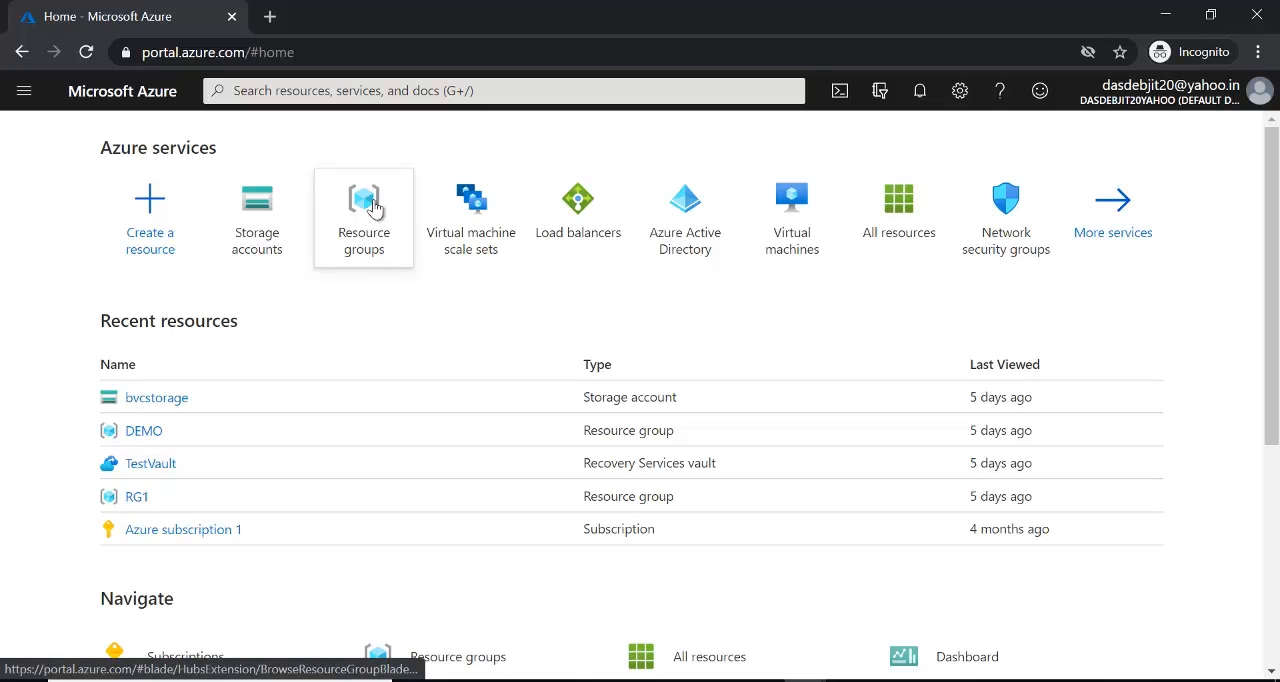
{"action": "mouse_move", "coordinate": [373, 205]}
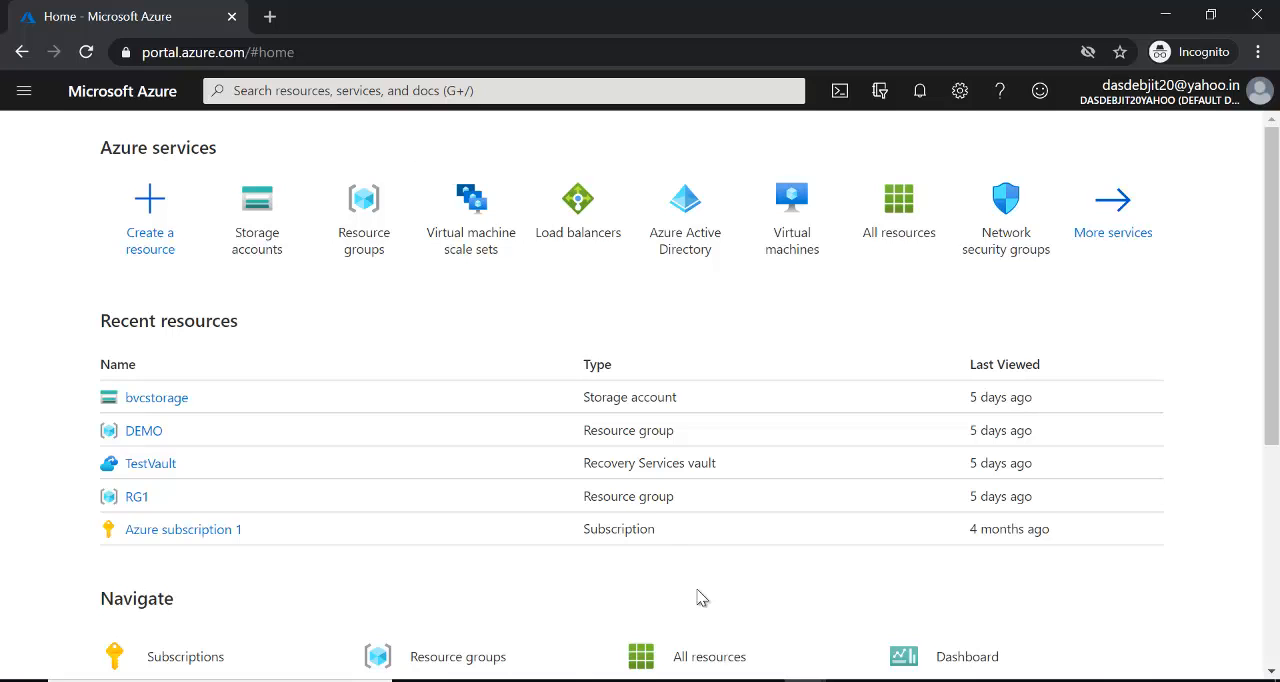
- Open Paint and draw a large black-outlined rectangle in the upper-left area of the canvas
{"action": "left_click", "coordinate": [805, 681]}
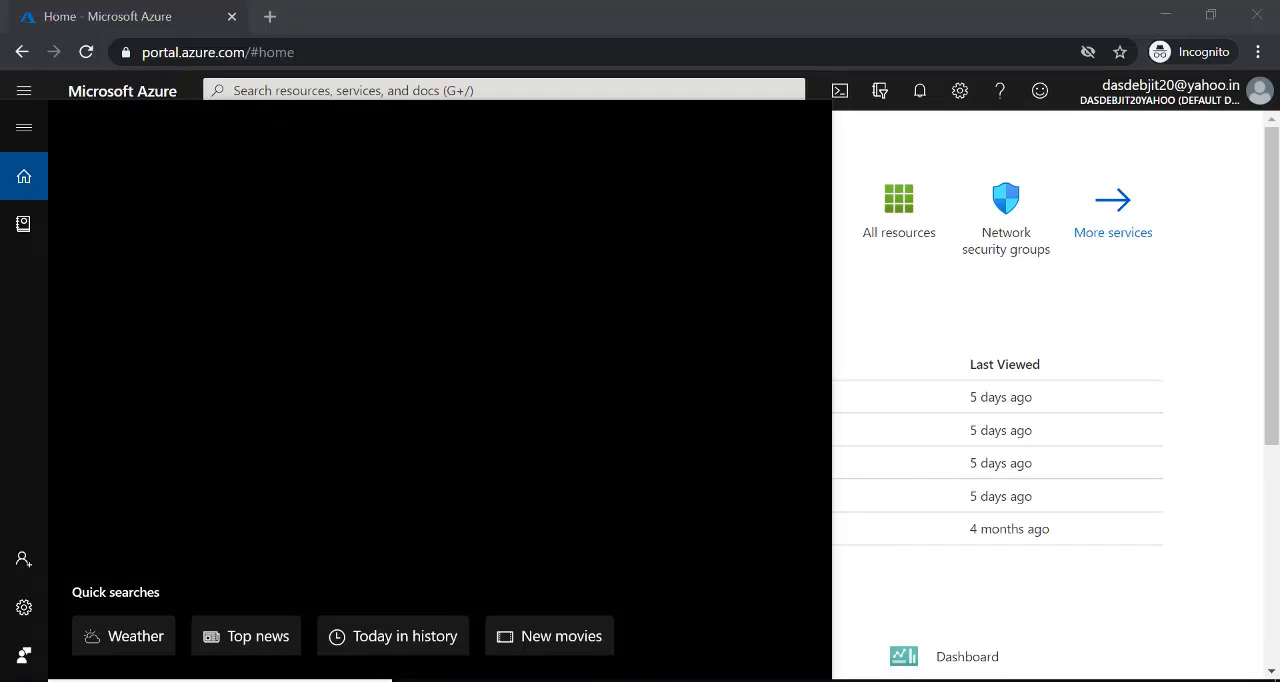
{"action": "key", "text": "Return"}
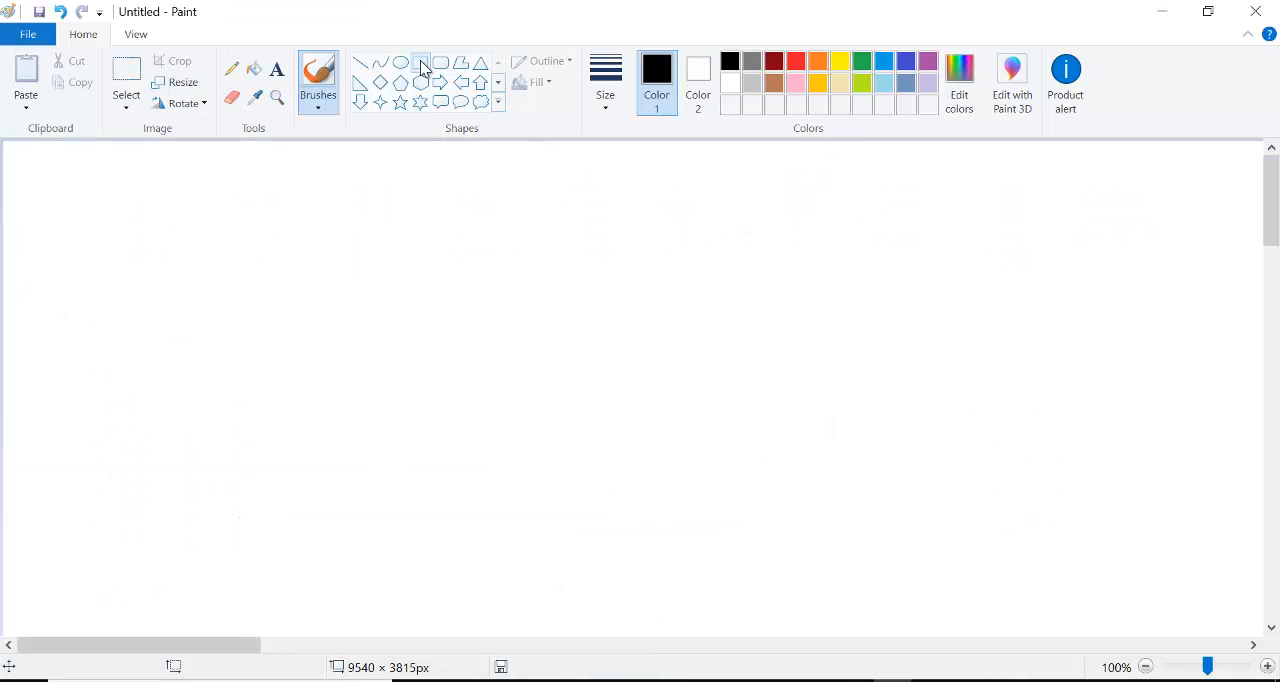
{"action": "left_click", "coordinate": [422, 63]}
{"action": "mouse_move", "coordinate": [180, 207]}
{"action": "left_mouse_down"}
{"action": "mouse_move", "coordinate": [233, 277]}
{"action": "mouse_move", "coordinate": [471, 469]}
{"action": "mouse_move", "coordinate": [624, 547]}
{"action": "left_mouse_up"}
{"action": "left_click_drag", "start_coordinate": [426, 354], "coordinate": [301, 332]}
{"action": "left_click", "coordinate": [709, 290]}
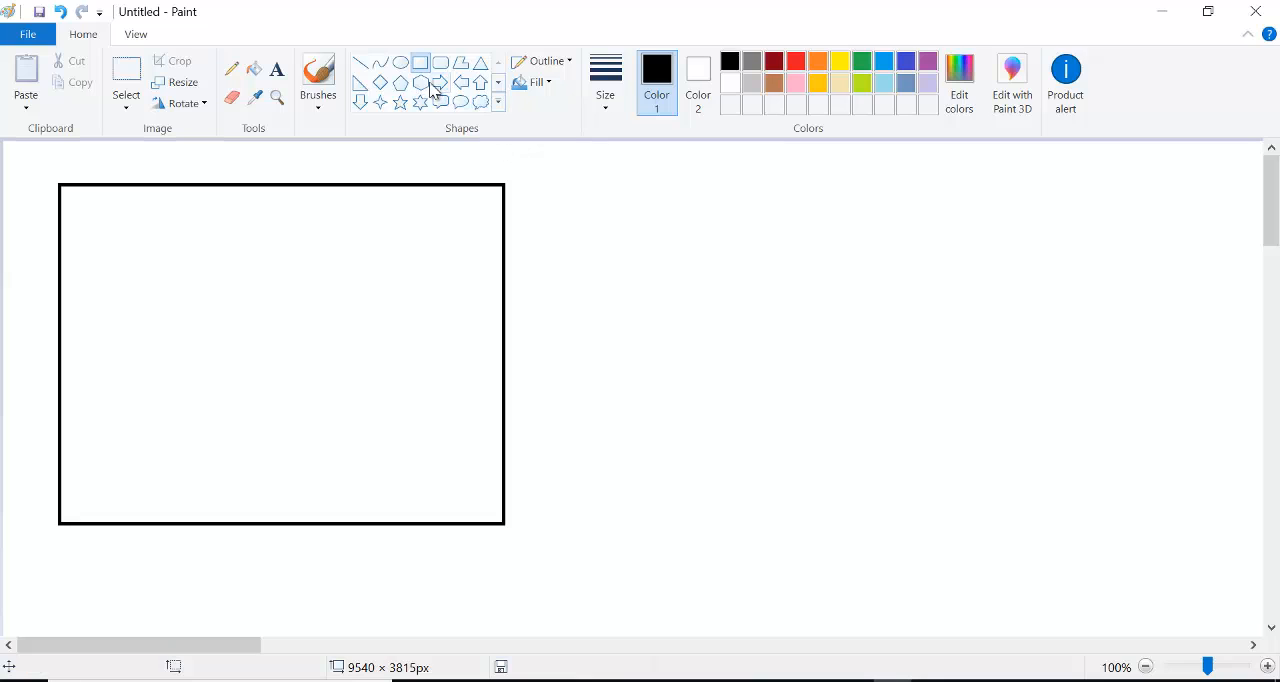
- Draw four ovals inside the rectangle in two rows of two, each about 190 to 210 px wide and 160 to 195 px high
{"action": "left_click", "coordinate": [403, 65]}
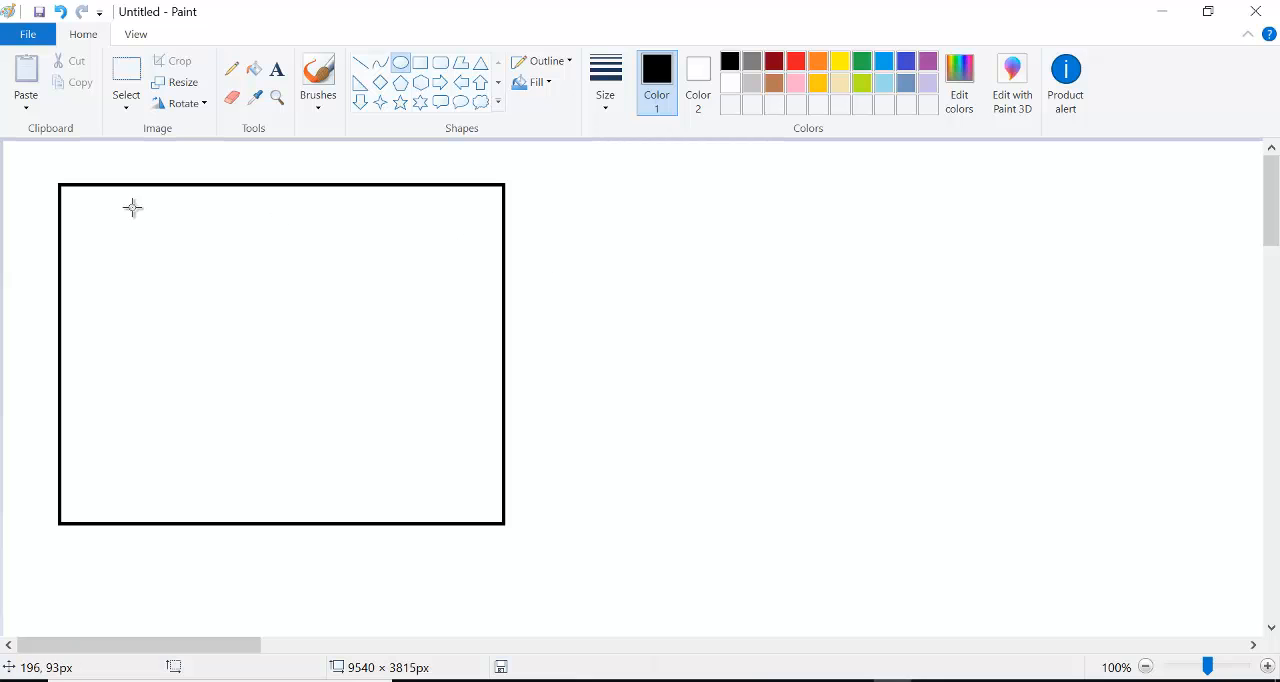
{"action": "left_click_drag", "start_coordinate": [100, 214], "coordinate": [229, 319]}
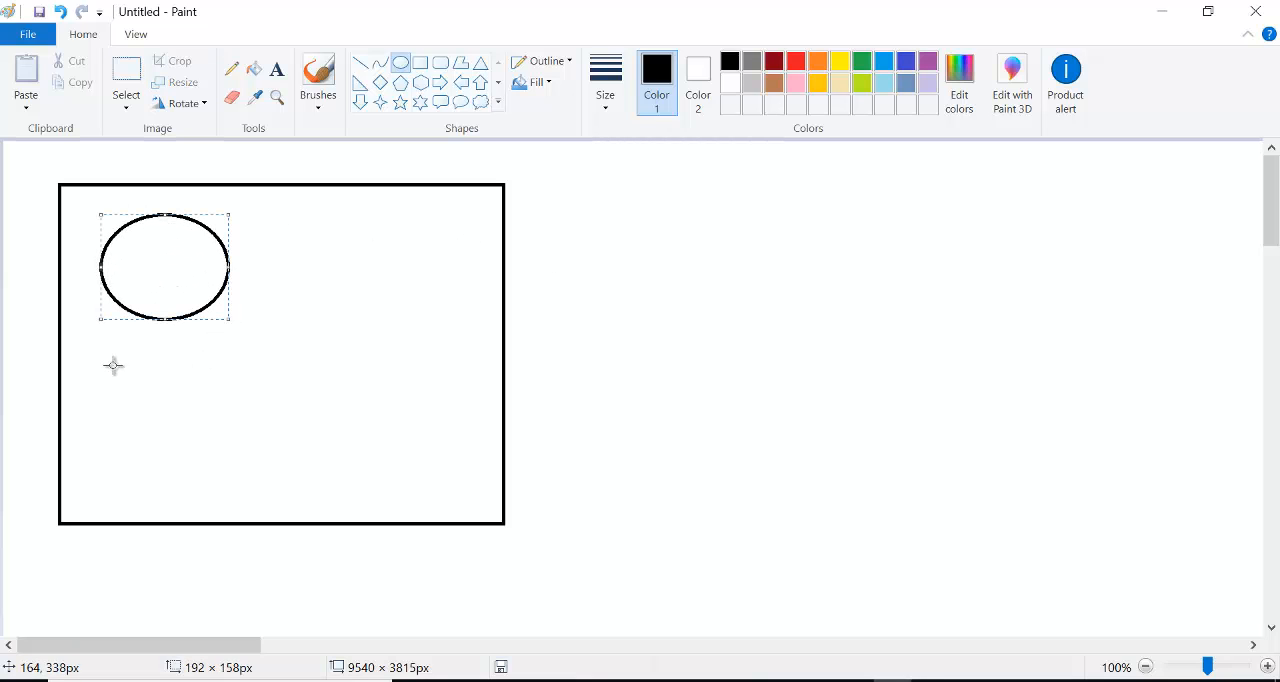
{"action": "left_click_drag", "start_coordinate": [113, 365], "coordinate": [250, 487]}
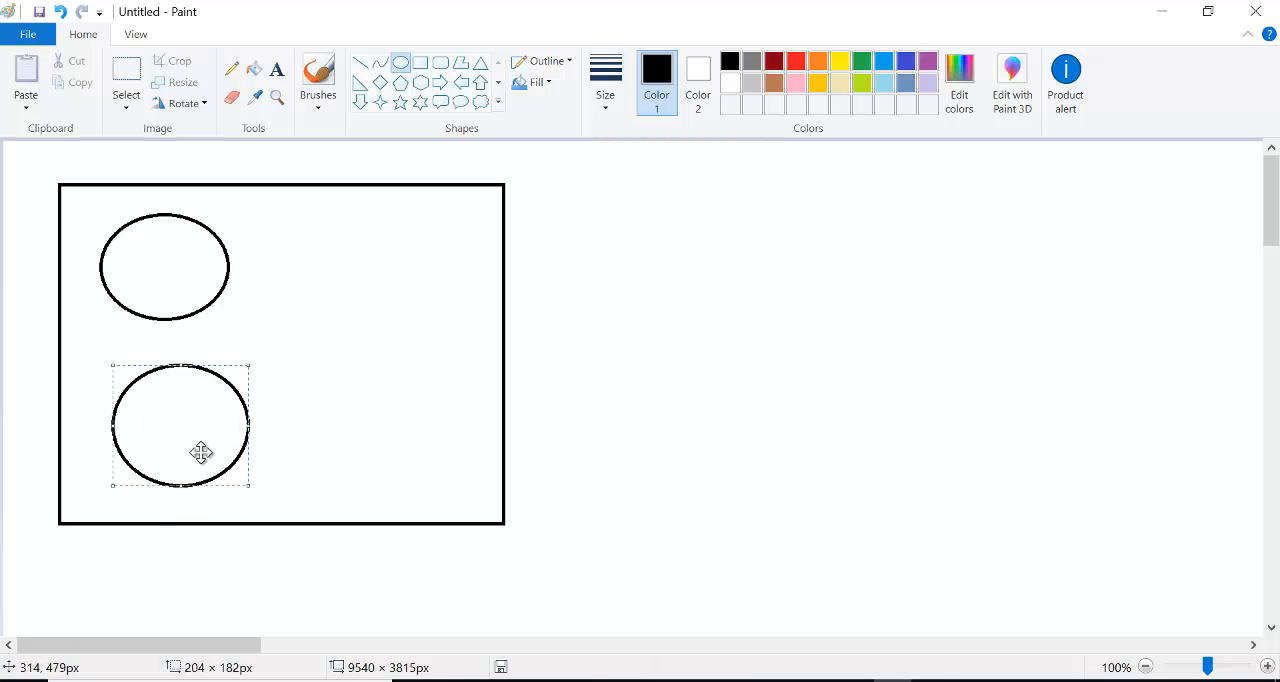
{"action": "left_click_drag", "start_coordinate": [180, 429], "coordinate": [170, 422]}
{"action": "left_click_drag", "start_coordinate": [295, 221], "coordinate": [434, 352]}
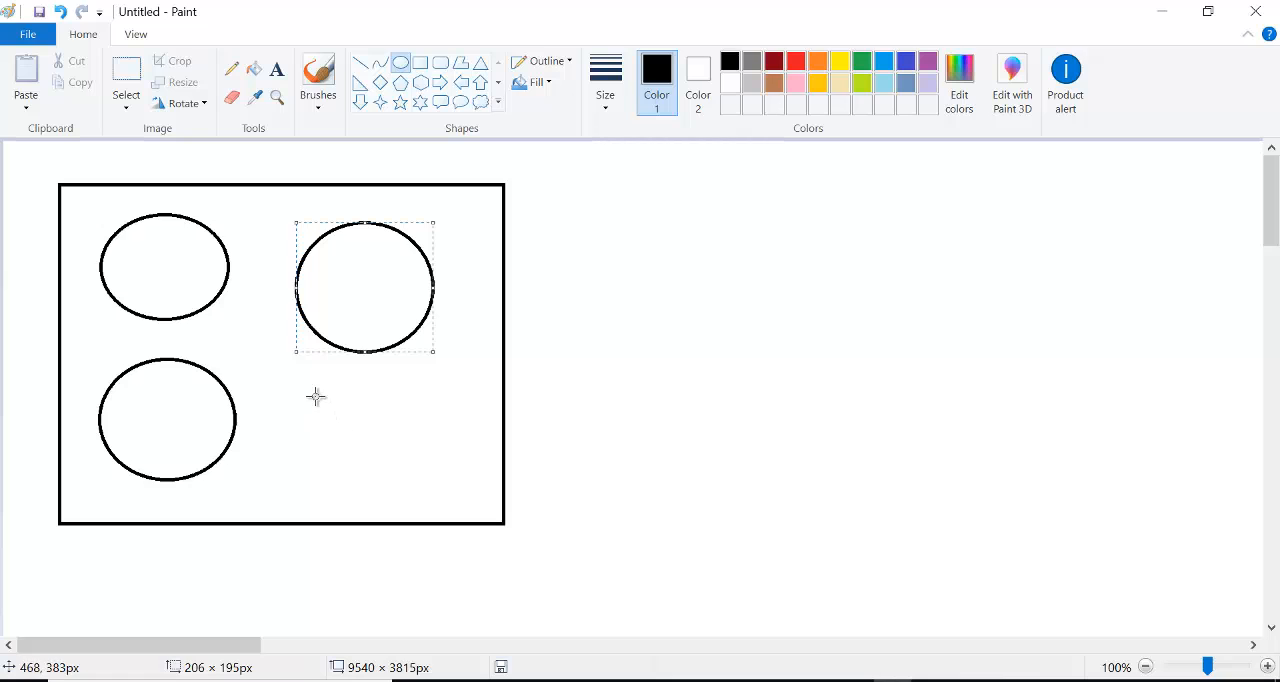
{"action": "left_click_drag", "start_coordinate": [315, 395], "coordinate": [457, 511]}
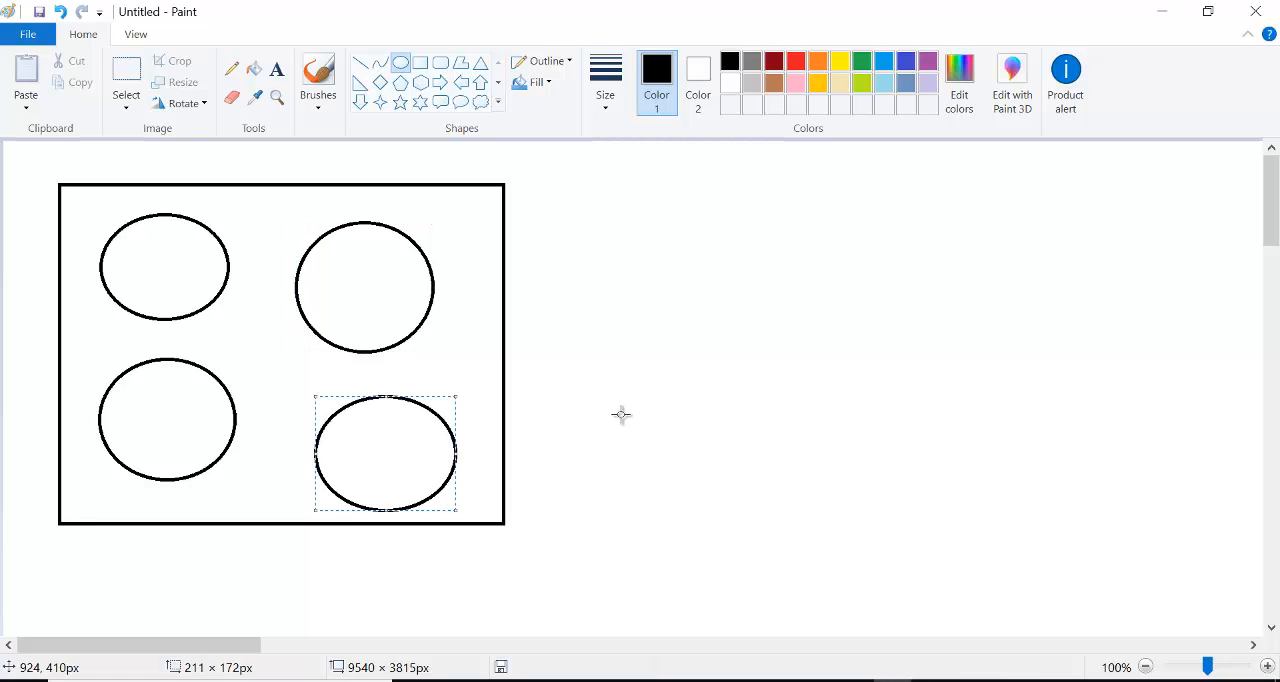
- Label the two upper ovals RG1 and RG2 with text near the inside top of each oval
{"action": "left_click", "coordinate": [620, 414]}
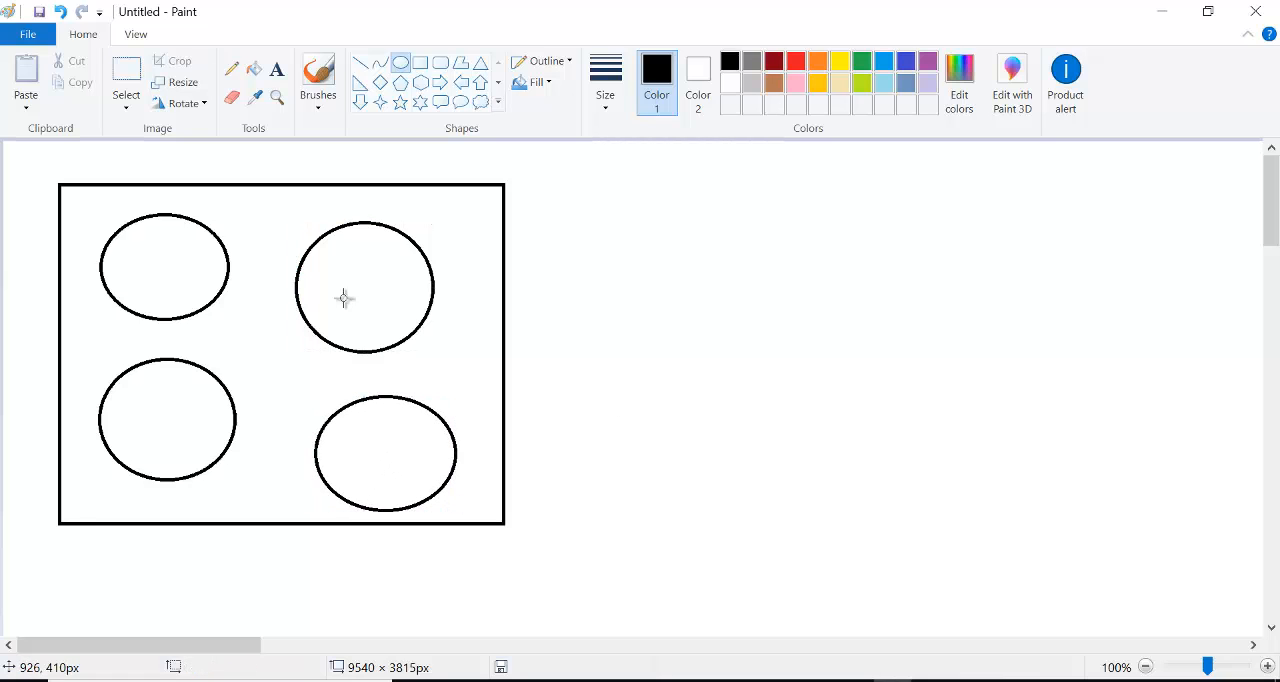
{"action": "left_click", "coordinate": [277, 69]}
{"action": "left_click", "coordinate": [151, 238]}
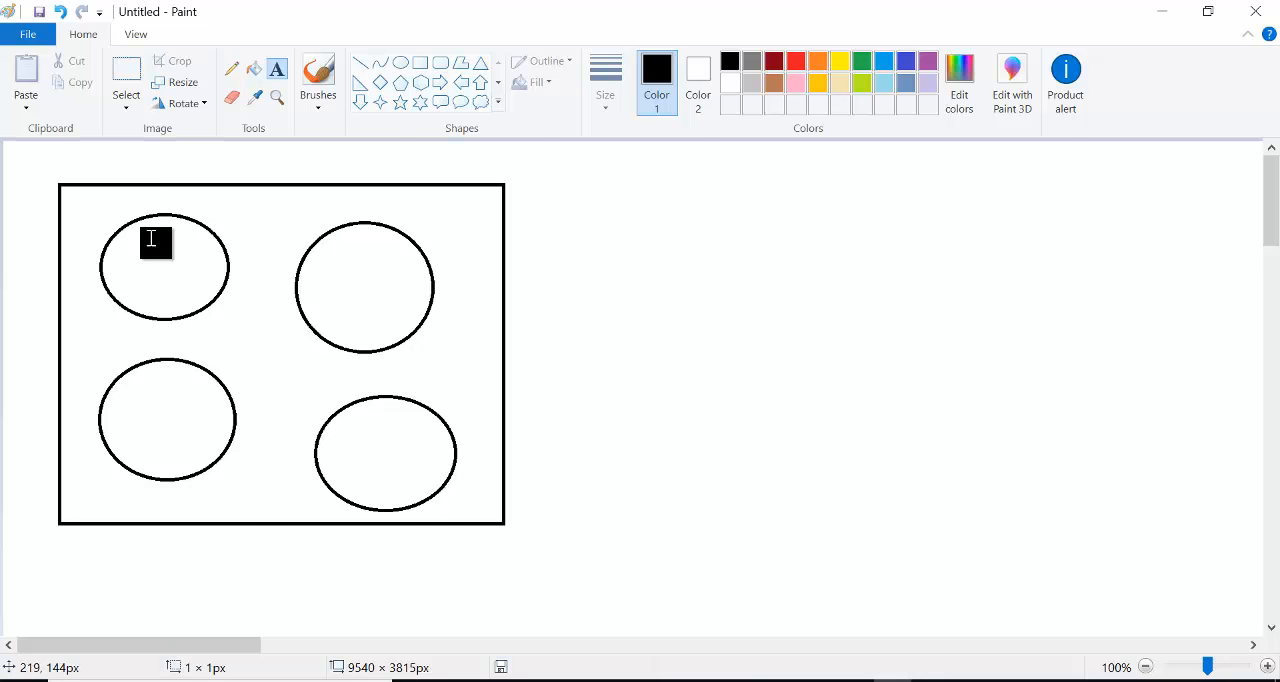
{"action": "type", "text": "RG1"}
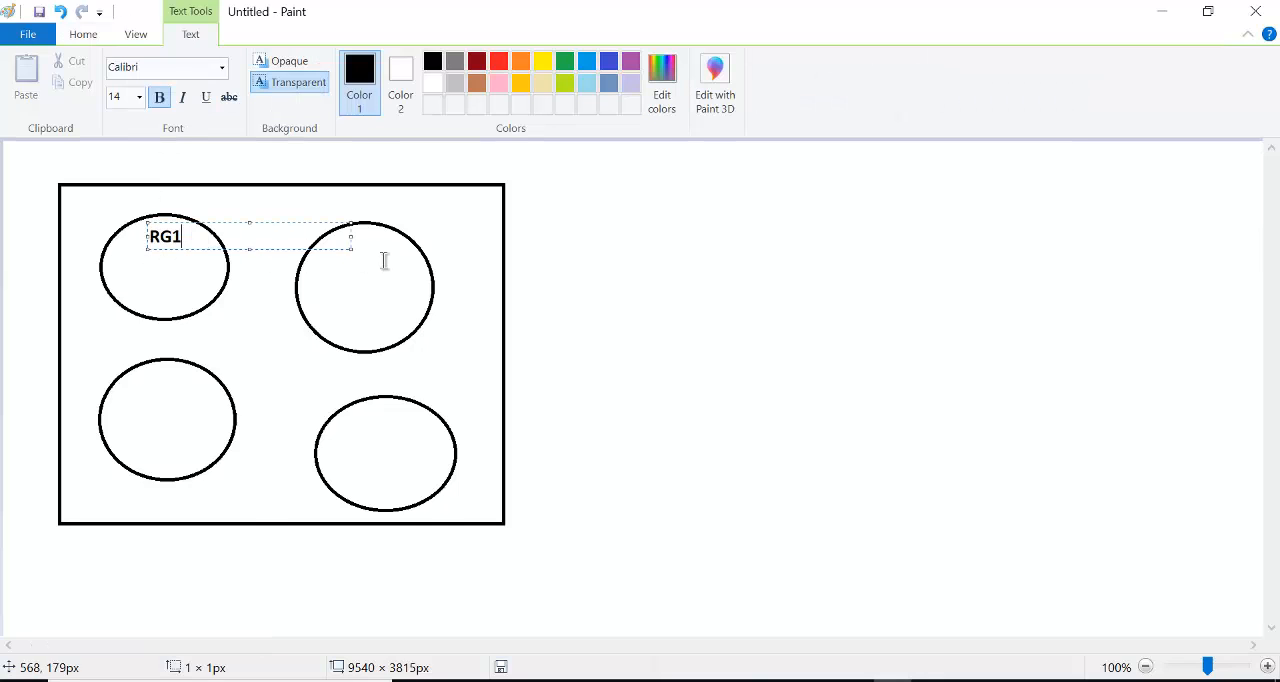
{"action": "left_click", "coordinate": [352, 248]}
{"action": "left_click", "coordinate": [351, 250]}
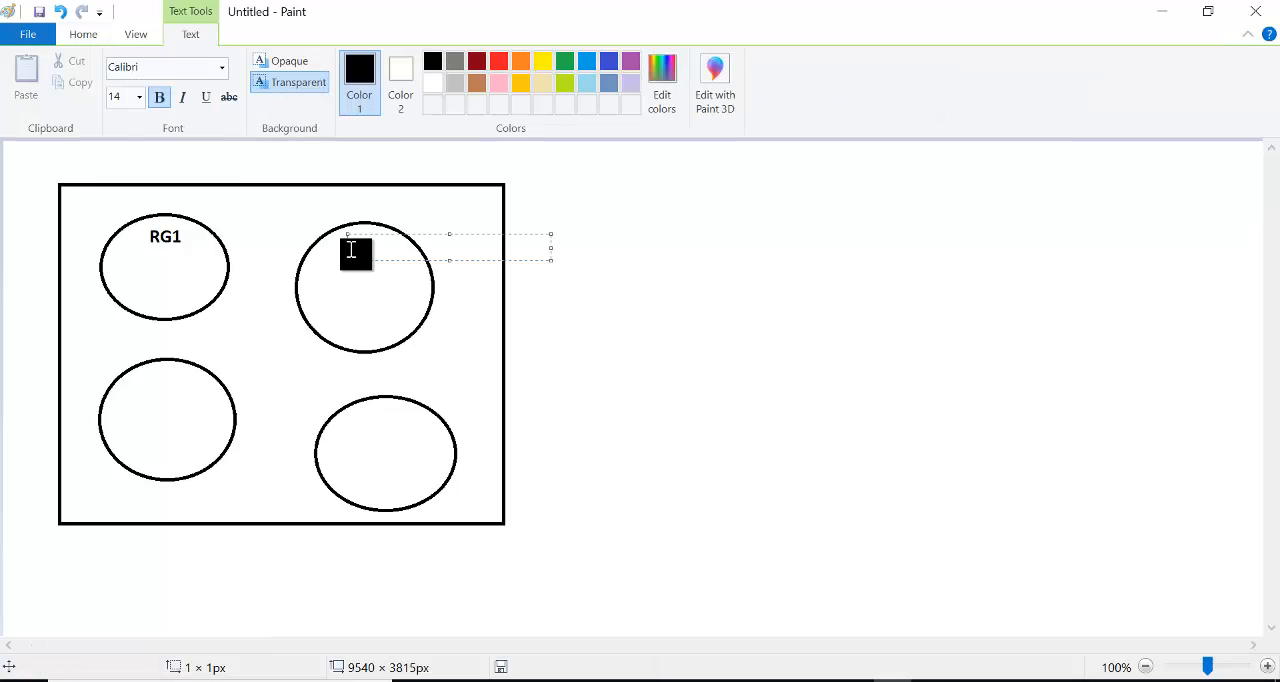
{"action": "type", "text": "RG2"}
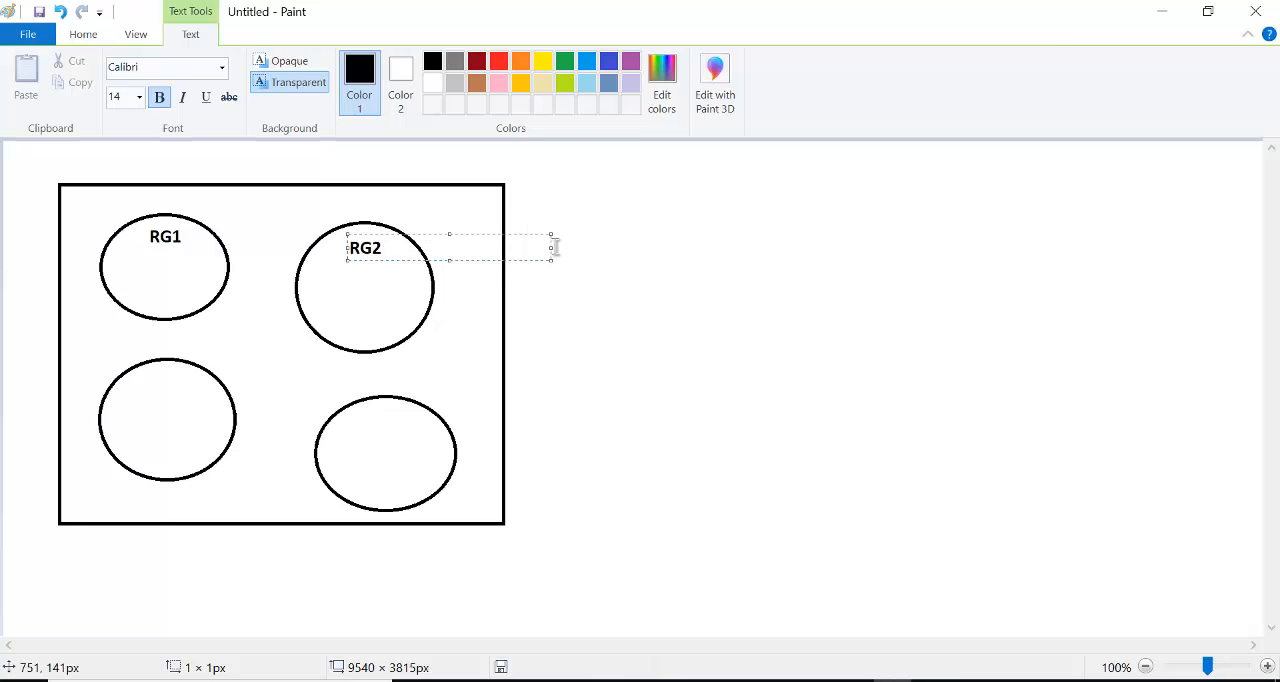
{"action": "left_click", "coordinate": [647, 291]}
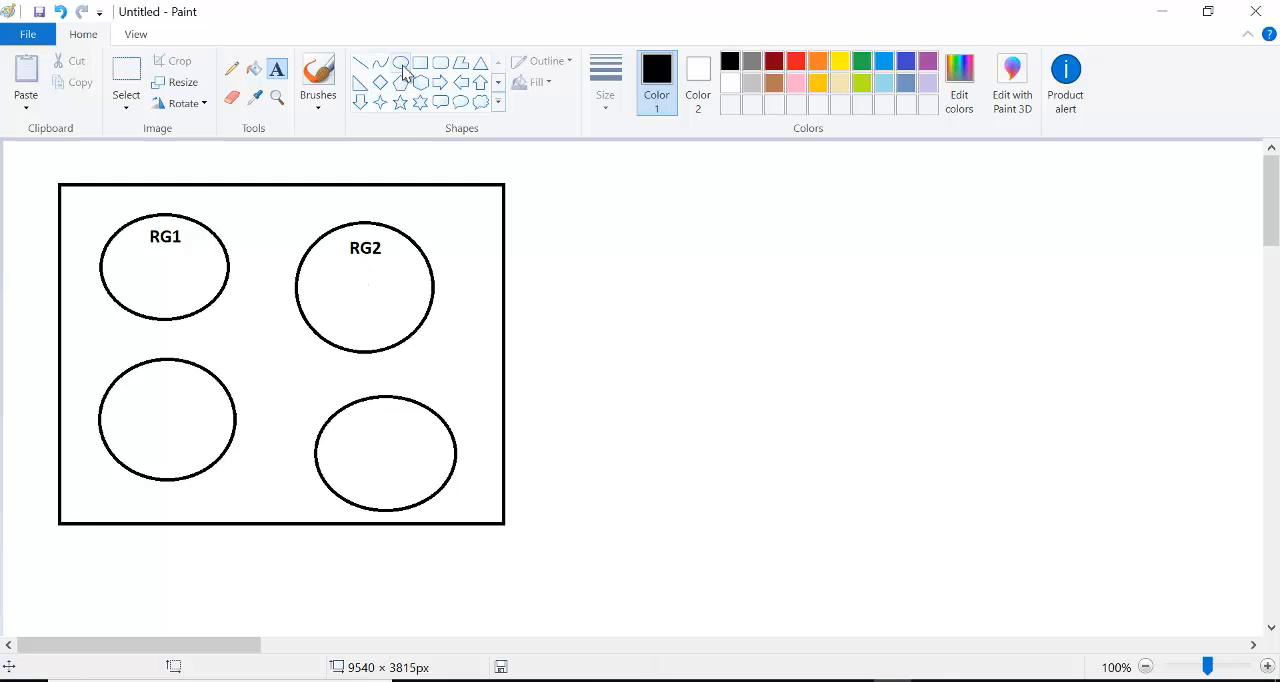
- Draw three small triangles side by side inside the RG1 oval, below its label
{"action": "left_click", "coordinate": [481, 63]}
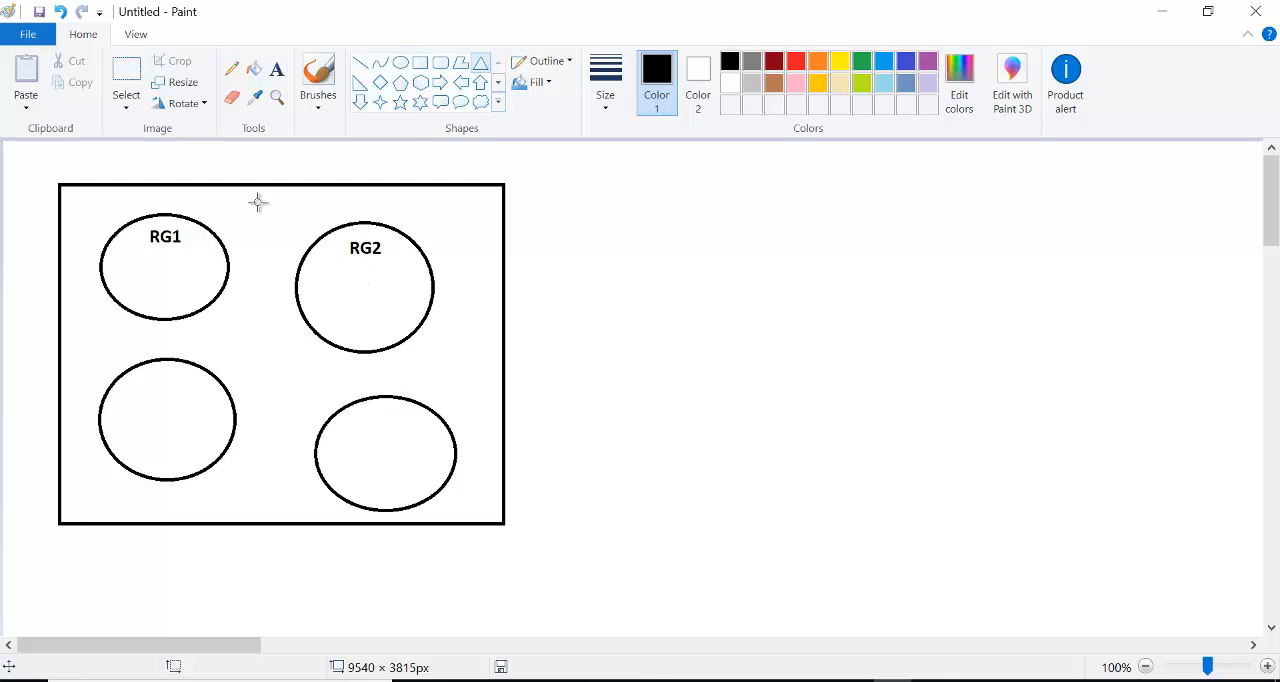
{"action": "mouse_move", "coordinate": [138, 258]}
{"action": "left_mouse_down"}
{"action": "mouse_move", "coordinate": [119, 282]}
{"action": "mouse_move", "coordinate": [166, 268]}
{"action": "mouse_move", "coordinate": [144, 285]}
{"action": "left_mouse_up"}
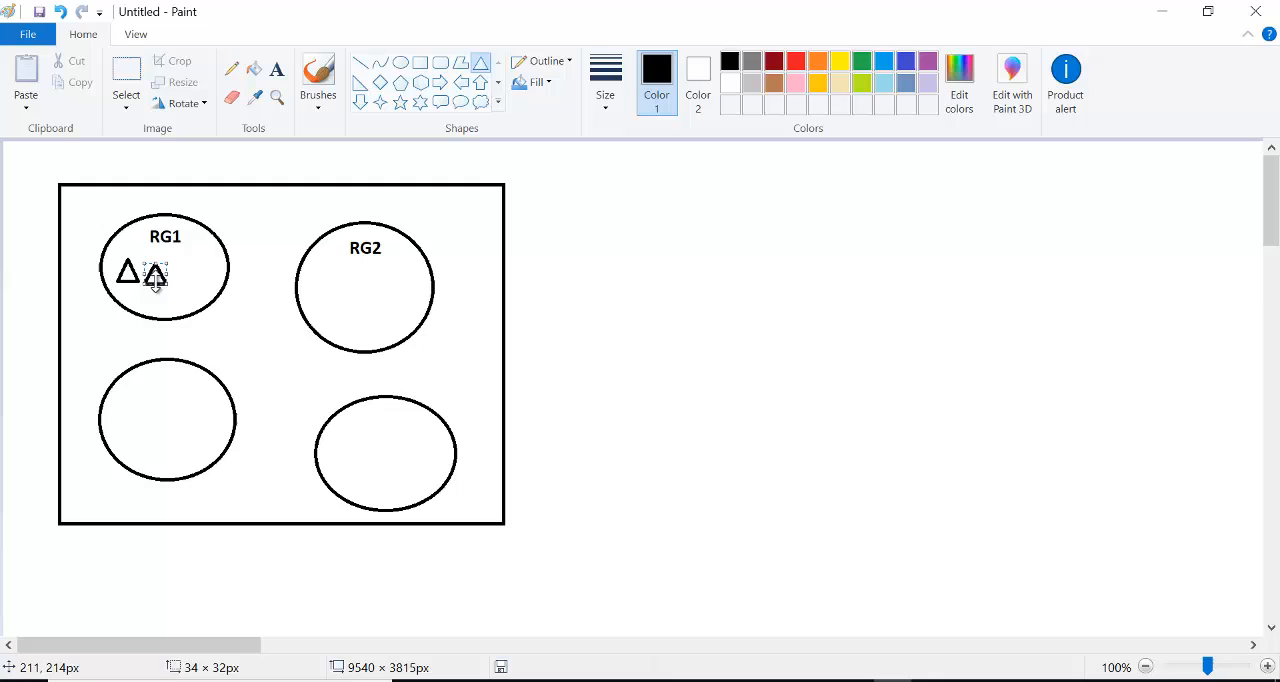
{"action": "left_click", "coordinate": [211, 263]}
{"action": "left_click_drag", "start_coordinate": [200, 249], "coordinate": [173, 278]}
{"action": "left_click", "coordinate": [258, 196]}
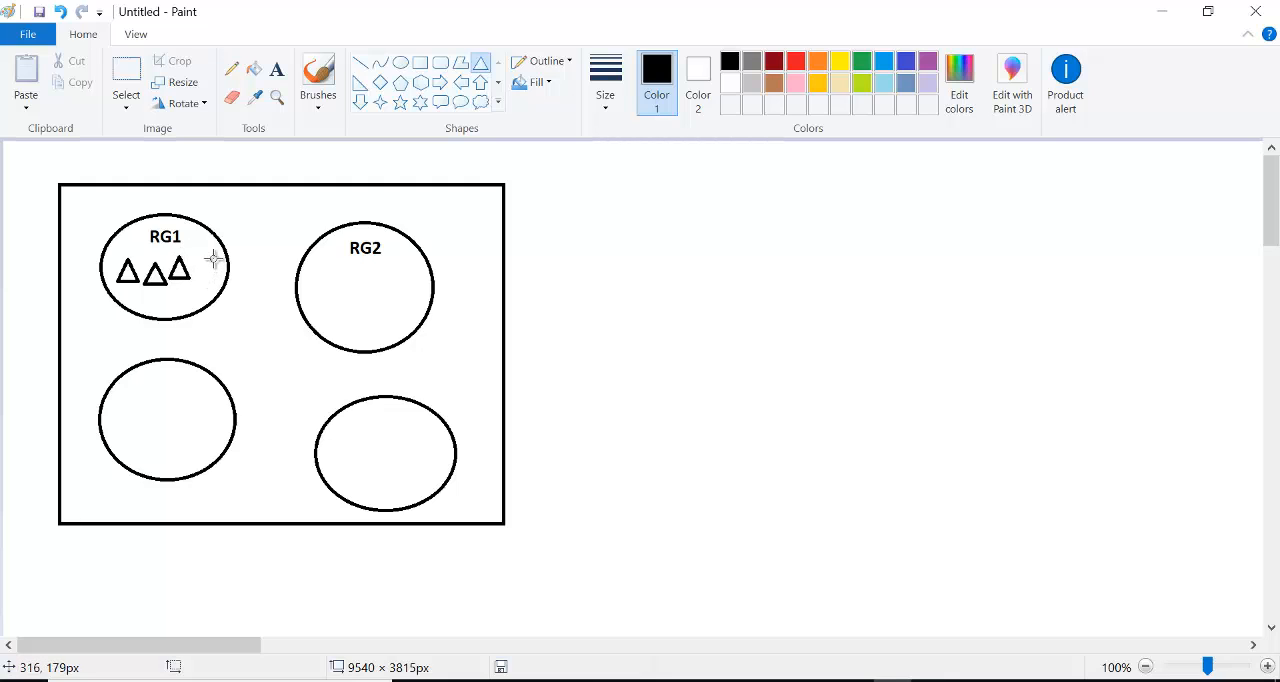
- Add a fourth triangle about 31 × 38 px at the right edge of the RG1 oval and fill the second triangle black
{"action": "mouse_move", "coordinate": [213, 252]}
{"action": "left_mouse_down"}
{"action": "mouse_move", "coordinate": [184, 292]}
{"action": "mouse_move", "coordinate": [229, 241]}
{"action": "left_mouse_up"}
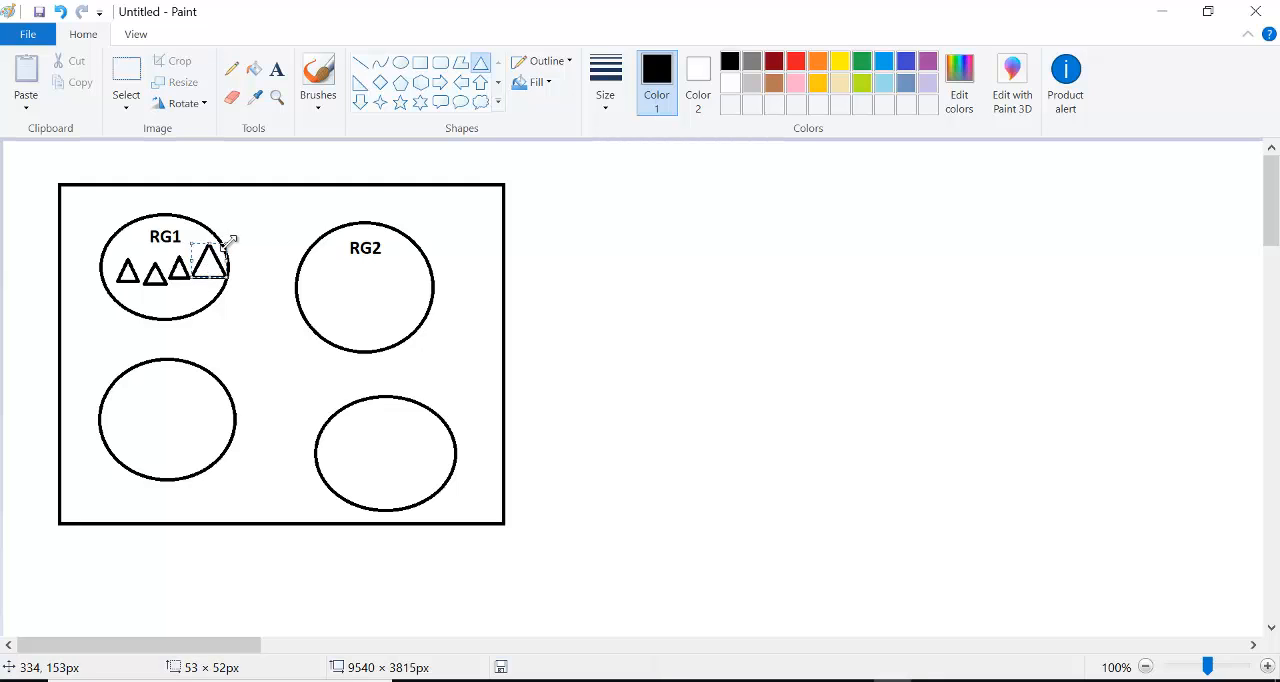
{"action": "left_click_drag", "start_coordinate": [212, 243], "coordinate": [211, 252]}
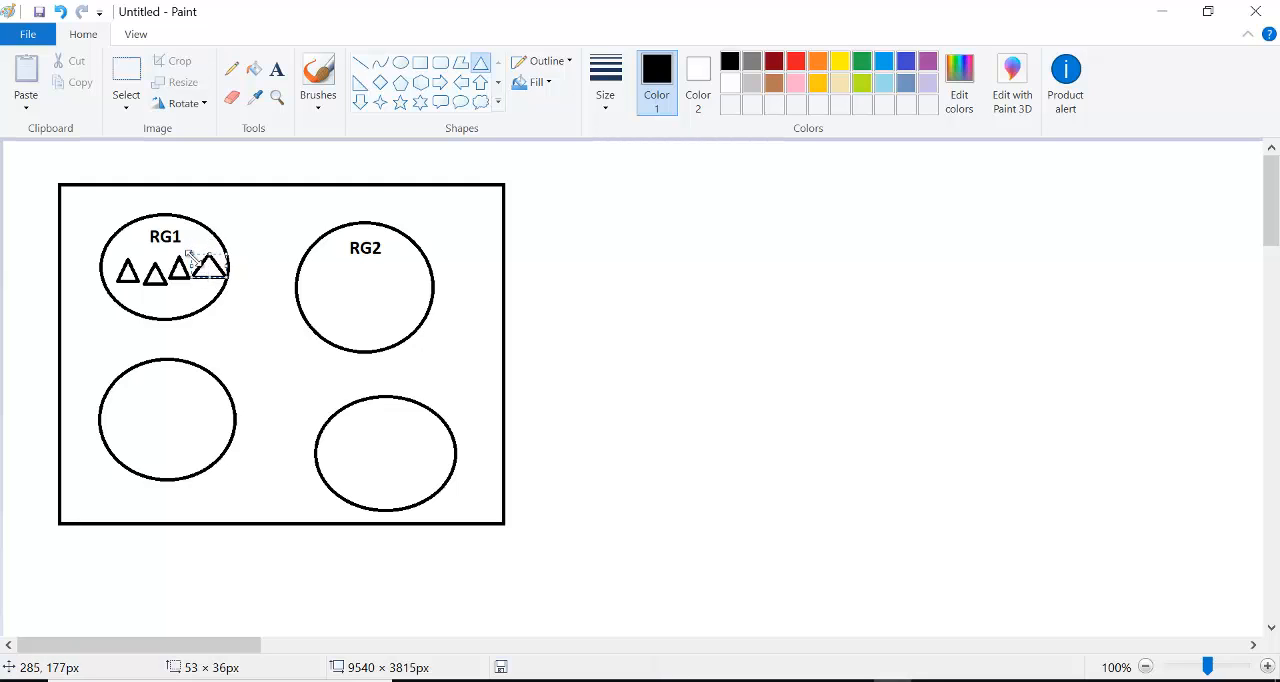
{"action": "left_click_drag", "start_coordinate": [190, 253], "coordinate": [216, 243]}
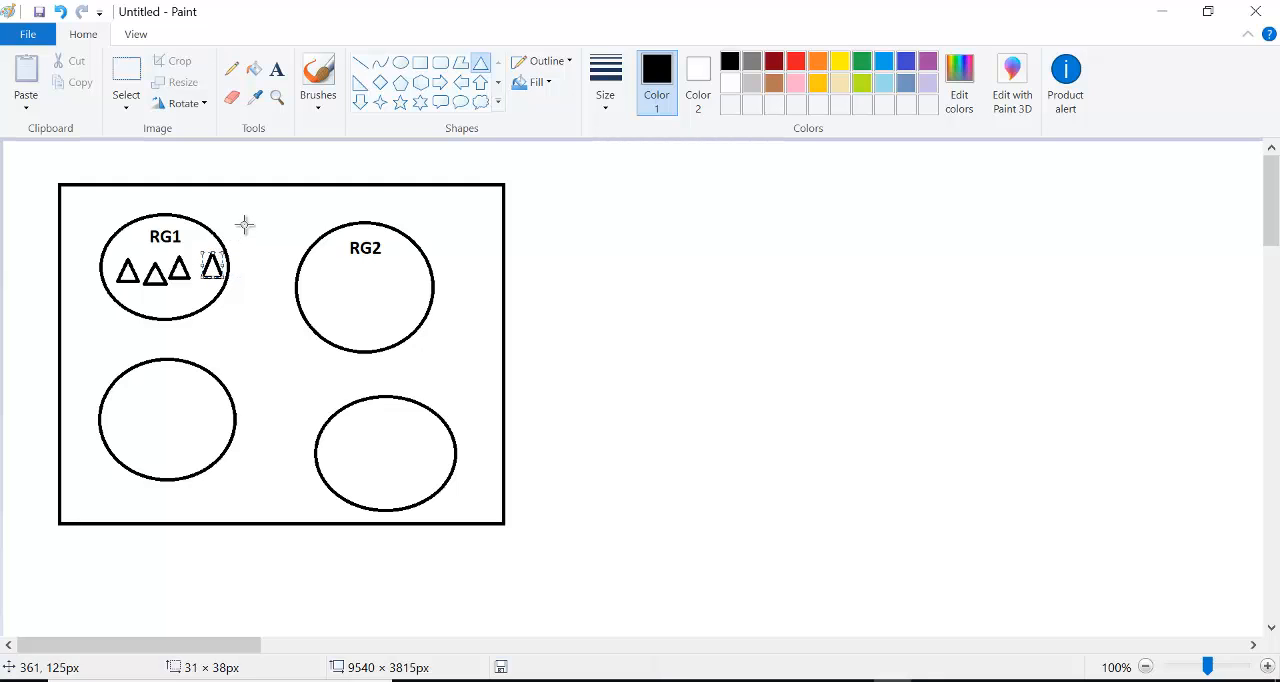
{"action": "left_click", "coordinate": [246, 223]}
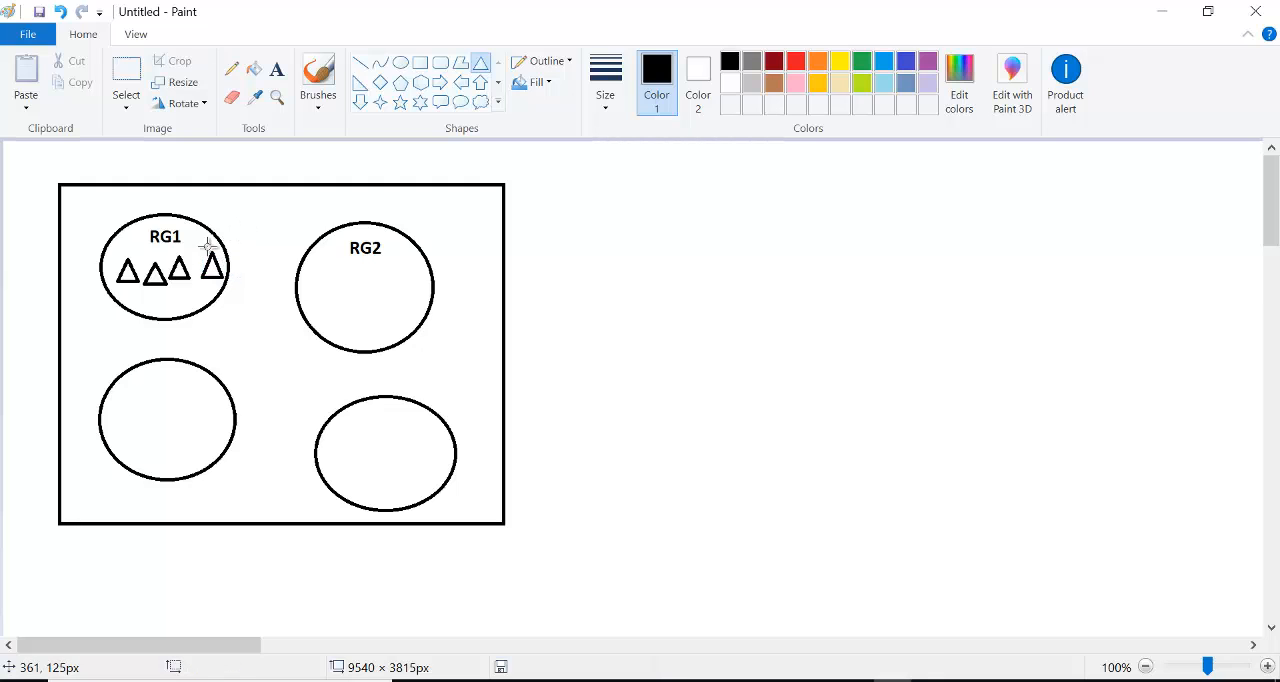
{"action": "left_click", "coordinate": [254, 68]}
{"action": "left_click", "coordinate": [155, 275]}
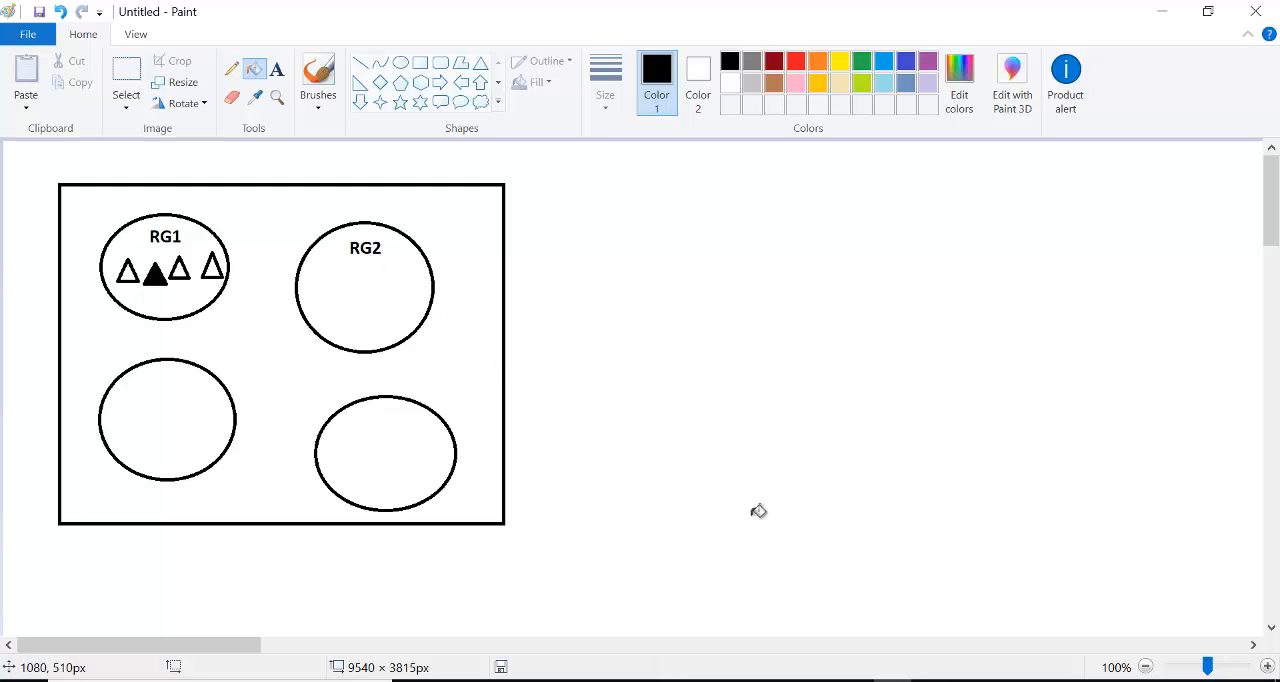
- Switch to the Azure portal and open the DEMO resource group from the list of resource groups
{"action": "mouse_move", "coordinate": [776, 678]}
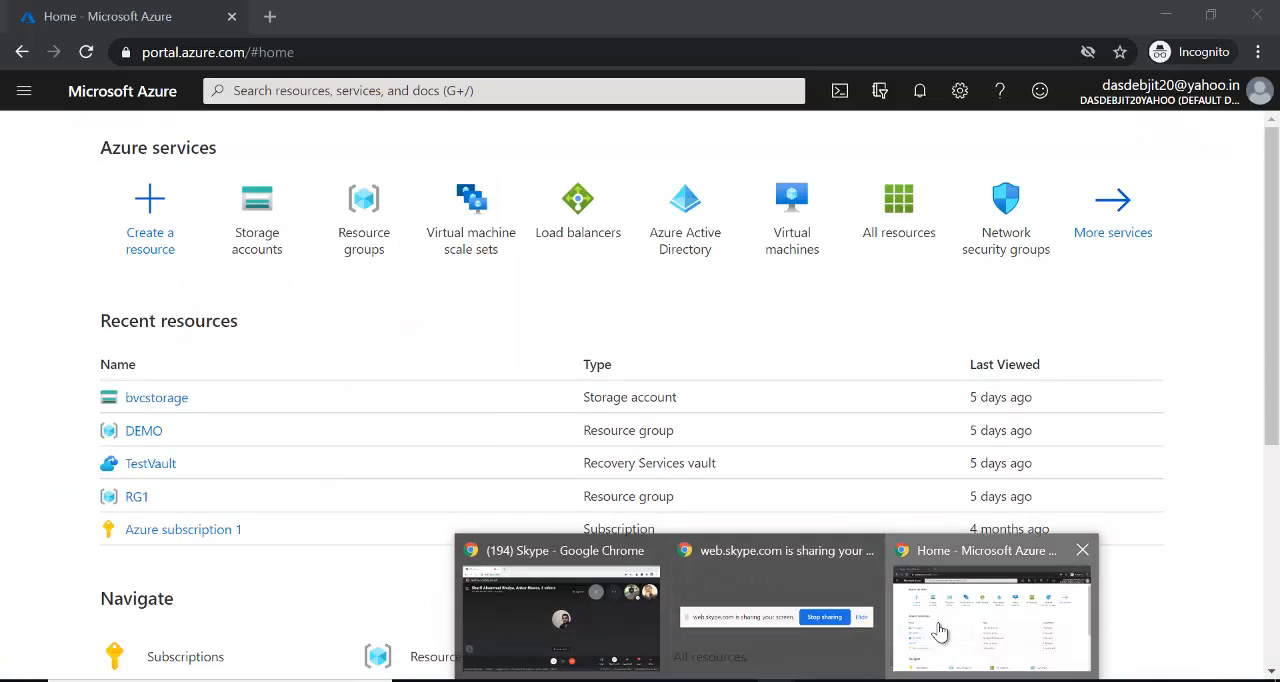
{"action": "left_click", "coordinate": [938, 625]}
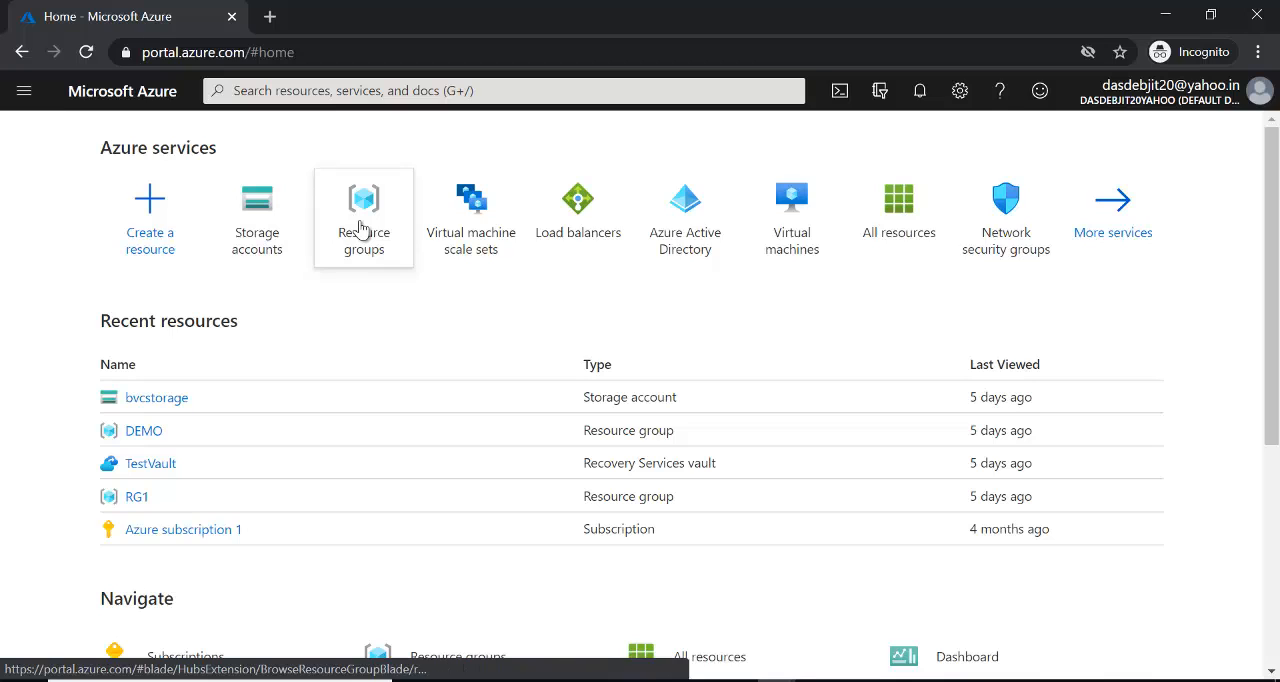
{"action": "left_click", "coordinate": [22, 93]}
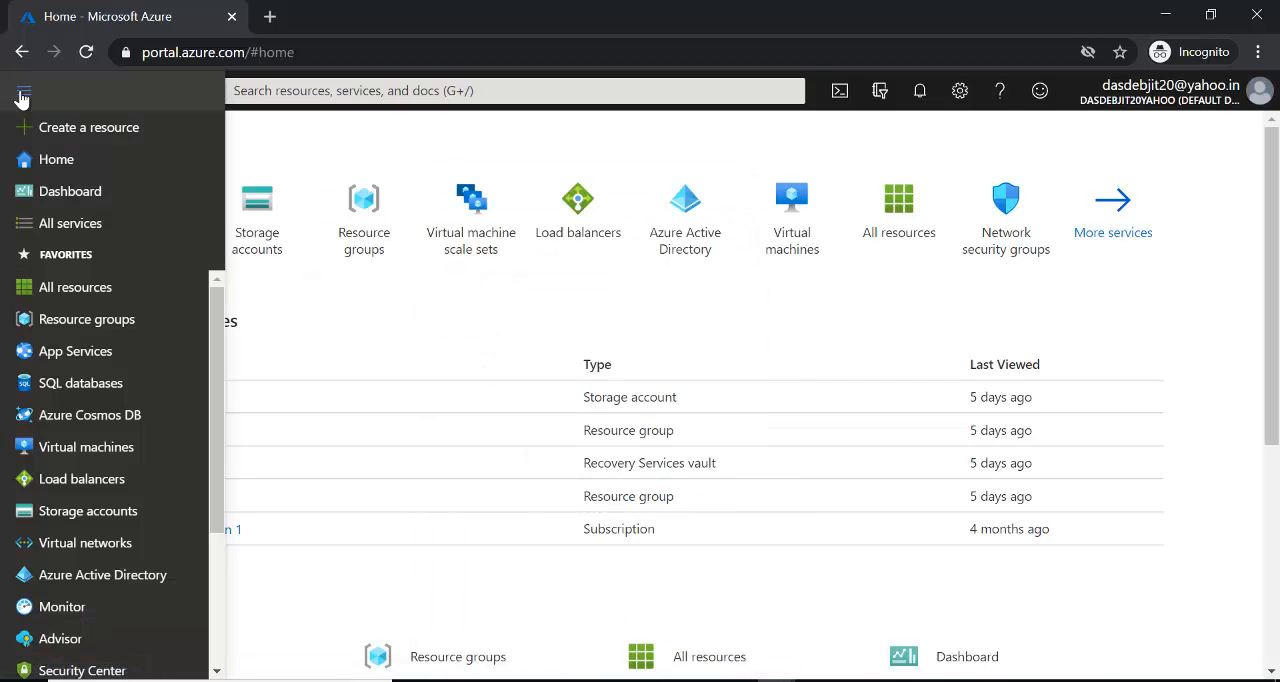
{"action": "mouse_move", "coordinate": [81, 326]}
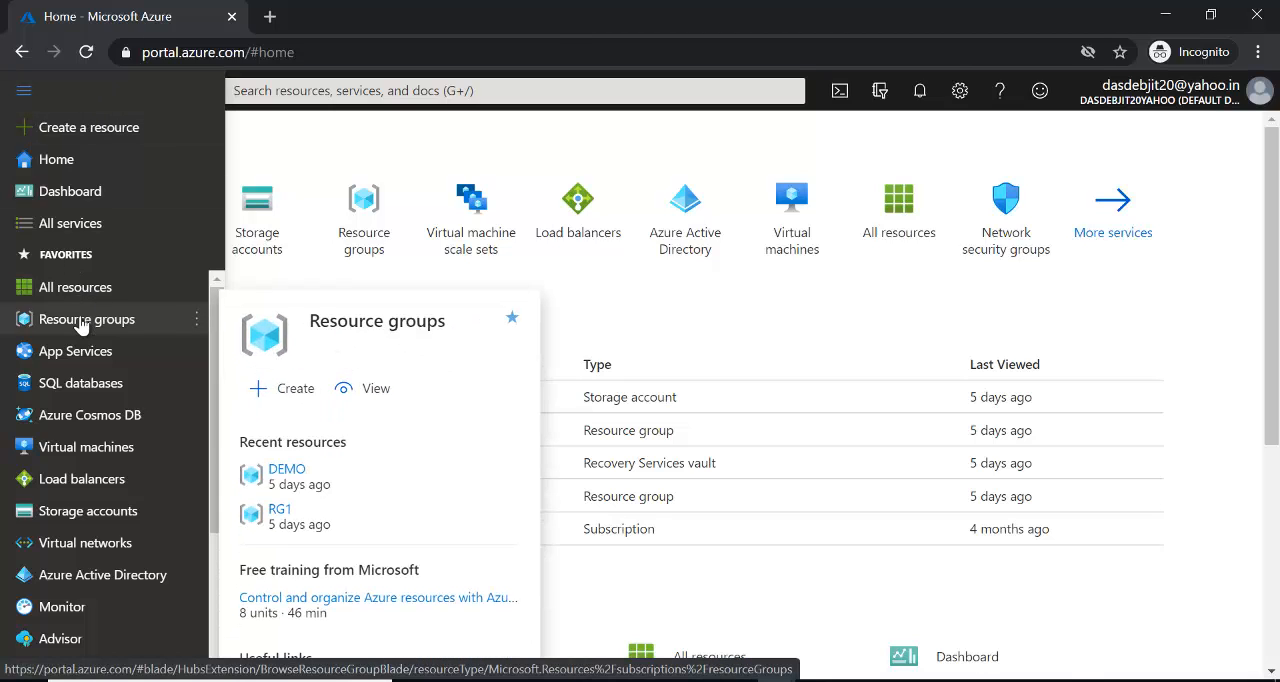
{"action": "left_click", "coordinate": [81, 326]}
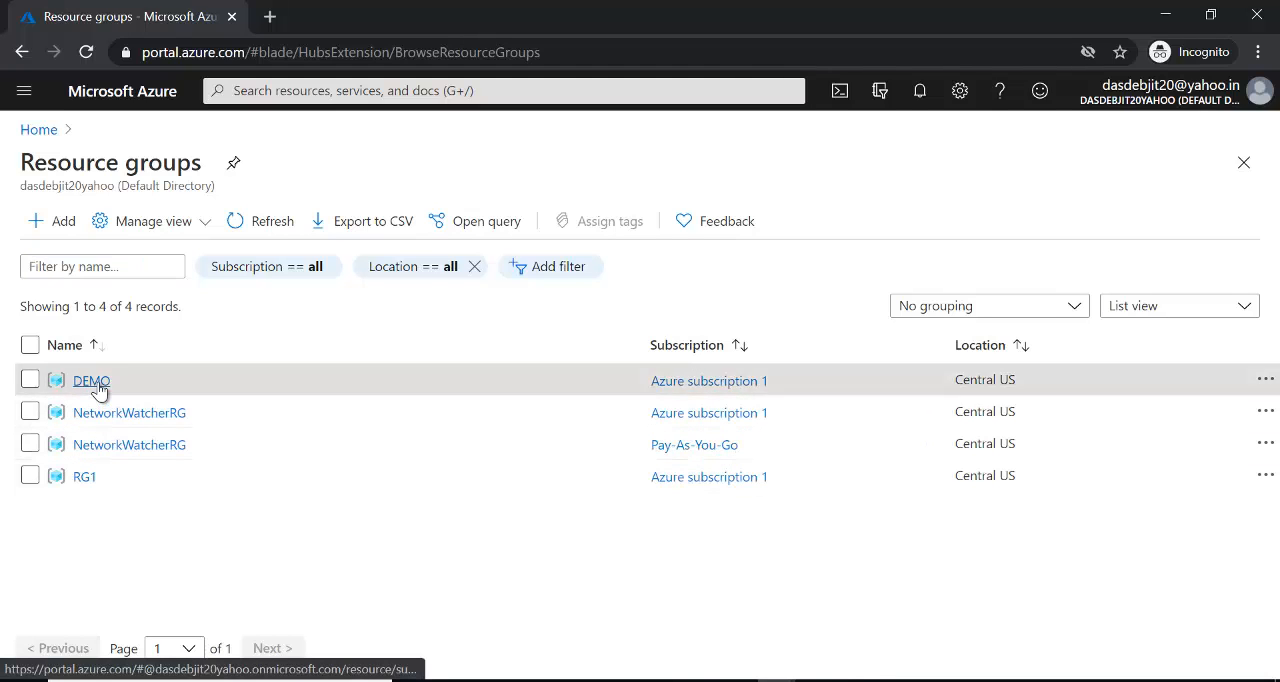
{"action": "left_click", "coordinate": [100, 389]}
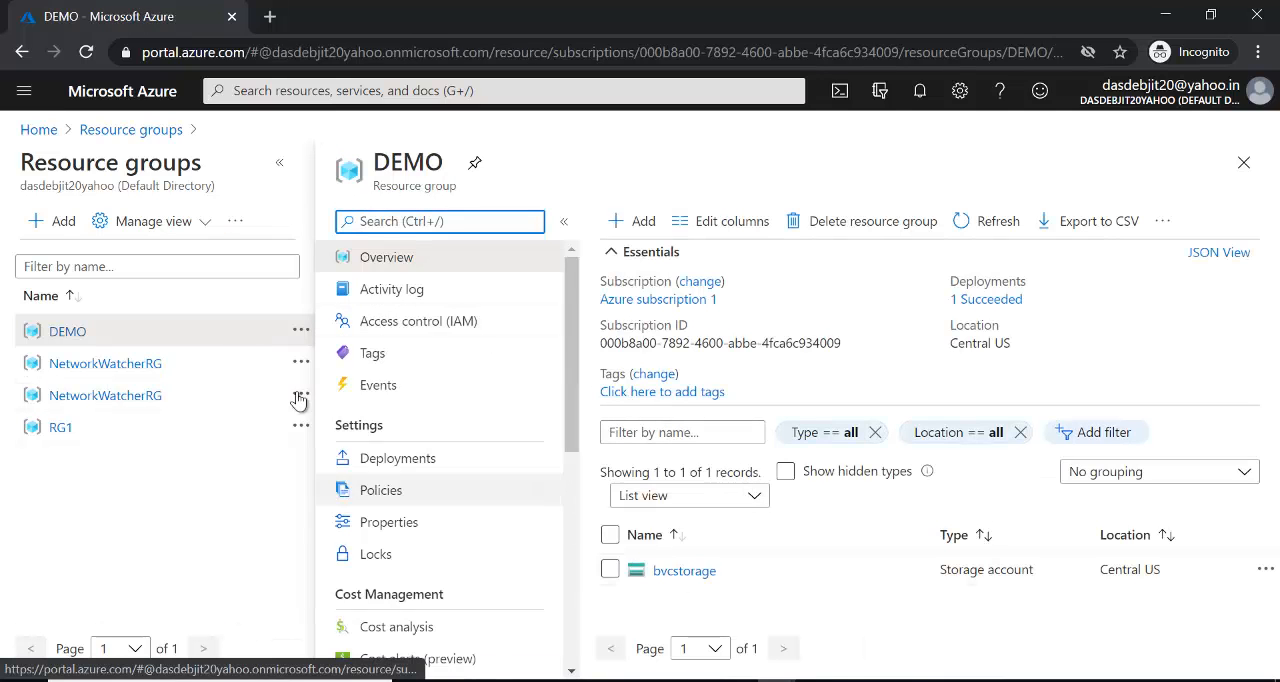
- Return to the portal home page, reopen the resource groups list and start creating a new resource group
{"action": "left_click", "coordinate": [38, 129]}
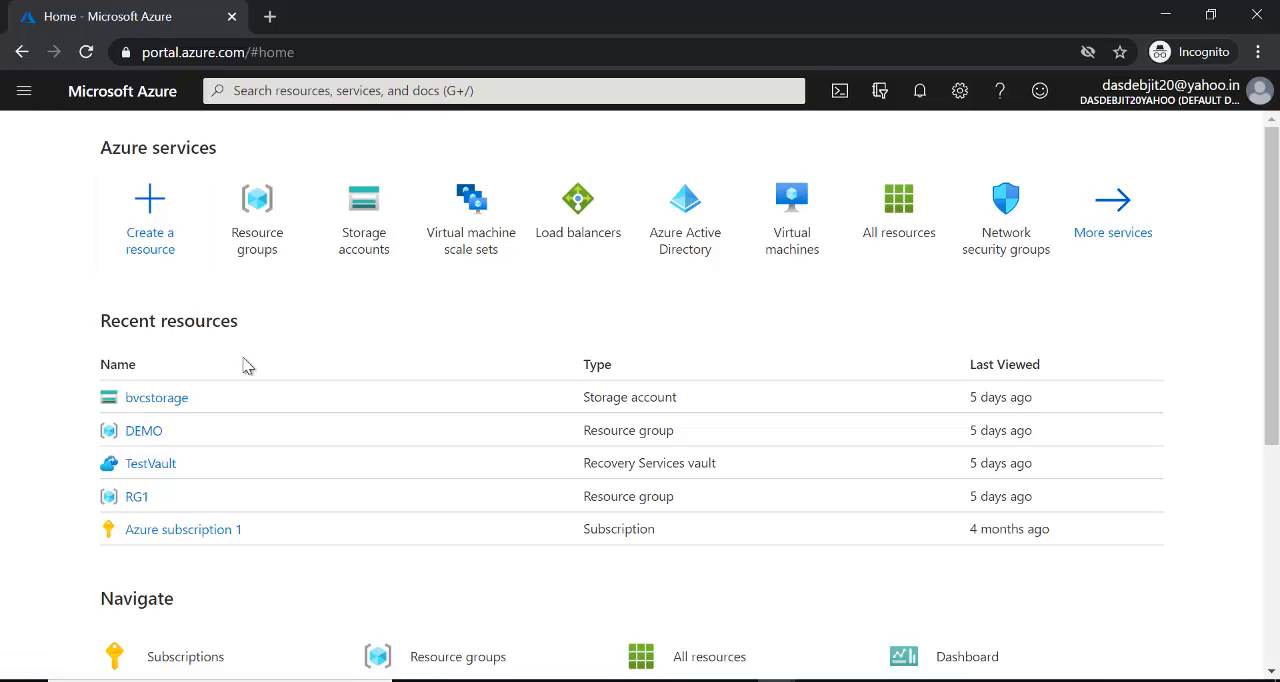
{"action": "left_click", "coordinate": [25, 92]}
{"action": "left_click", "coordinate": [86, 319]}
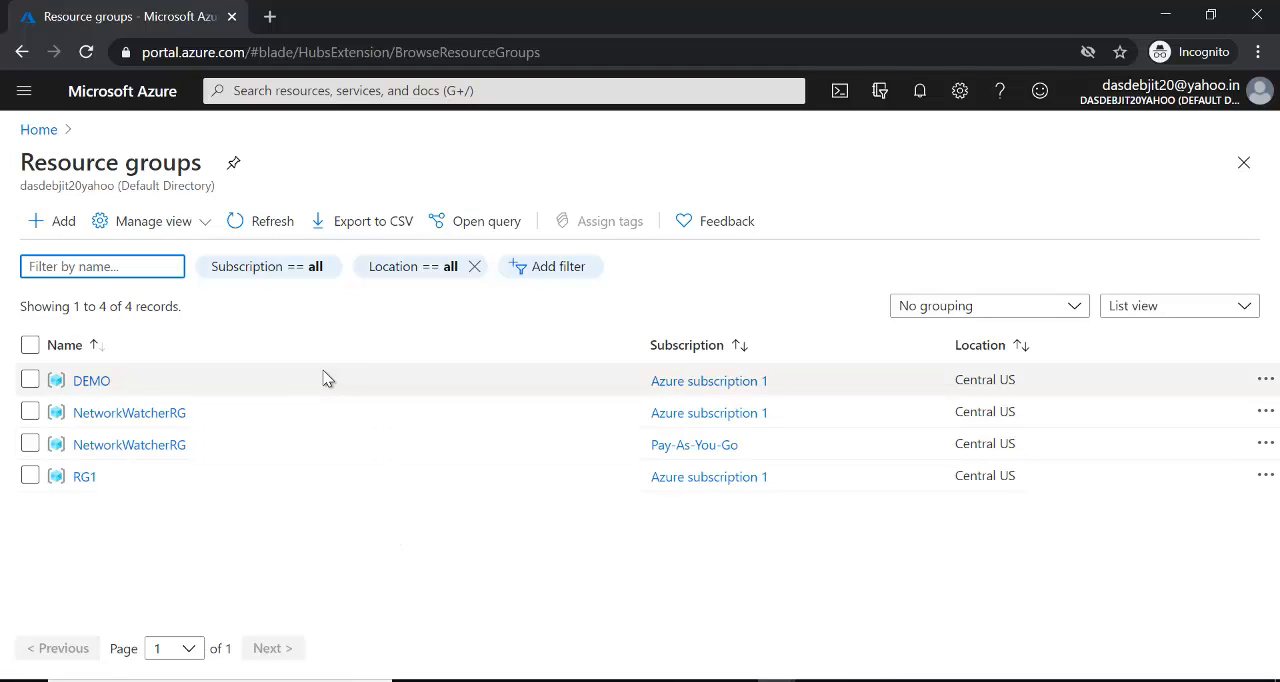
{"action": "left_click", "coordinate": [58, 228]}
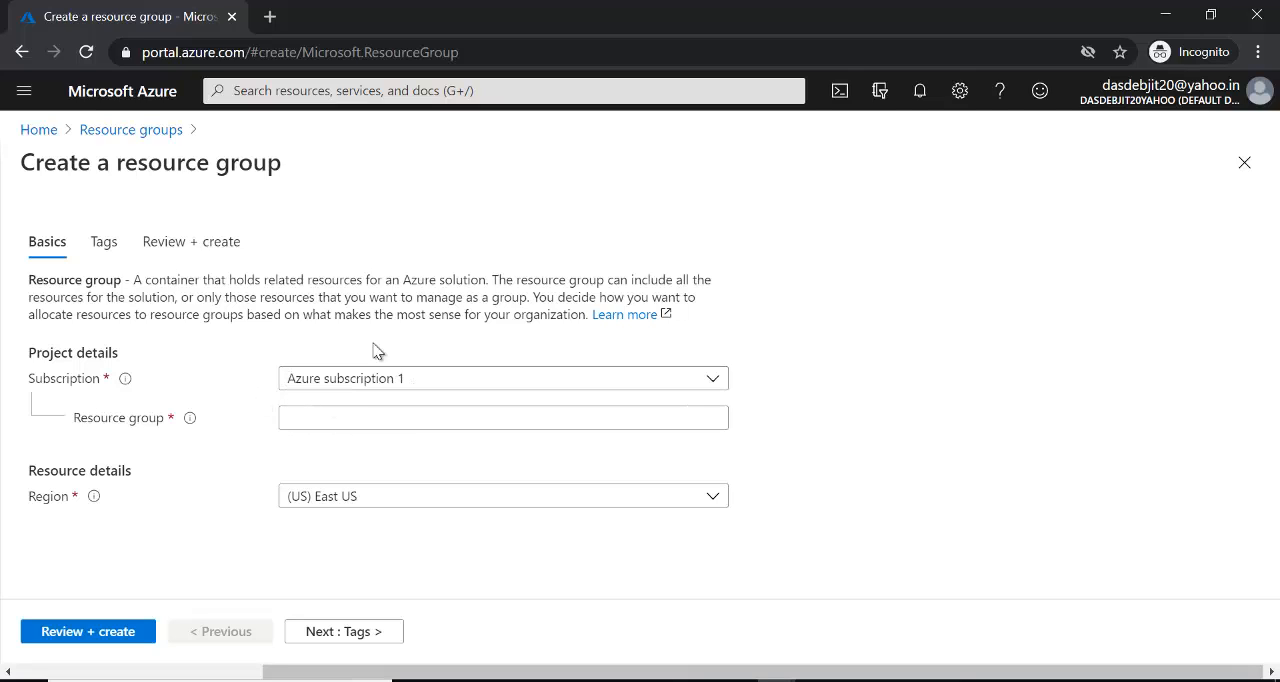
- Review the subscription choices for the new resource group and name the group Test1
{"action": "left_click", "coordinate": [719, 384]}
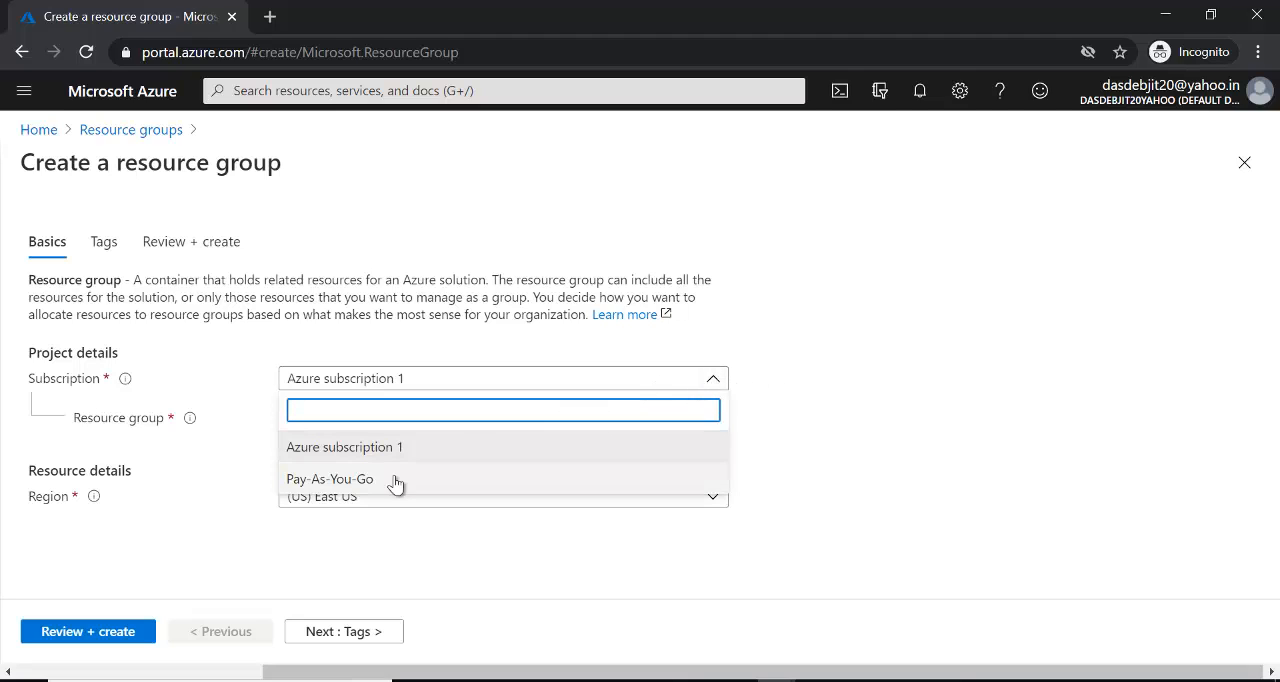
{"action": "left_click", "coordinate": [457, 358]}
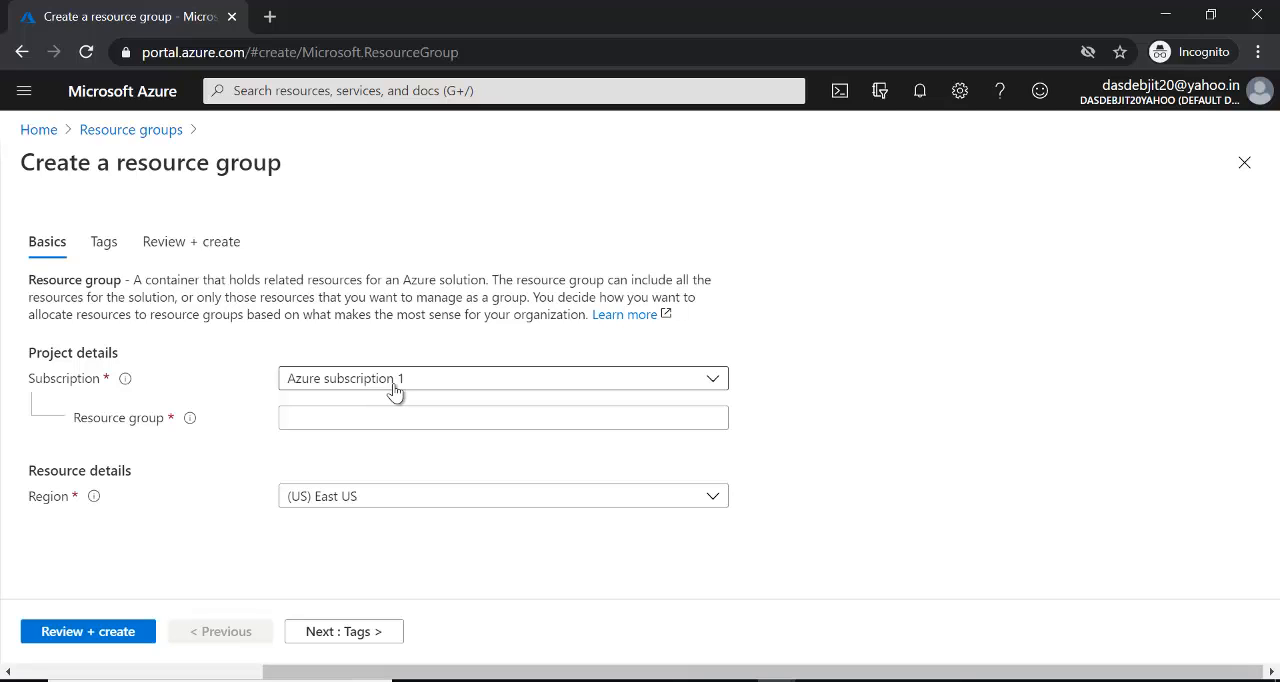
{"action": "left_click", "coordinate": [335, 417]}
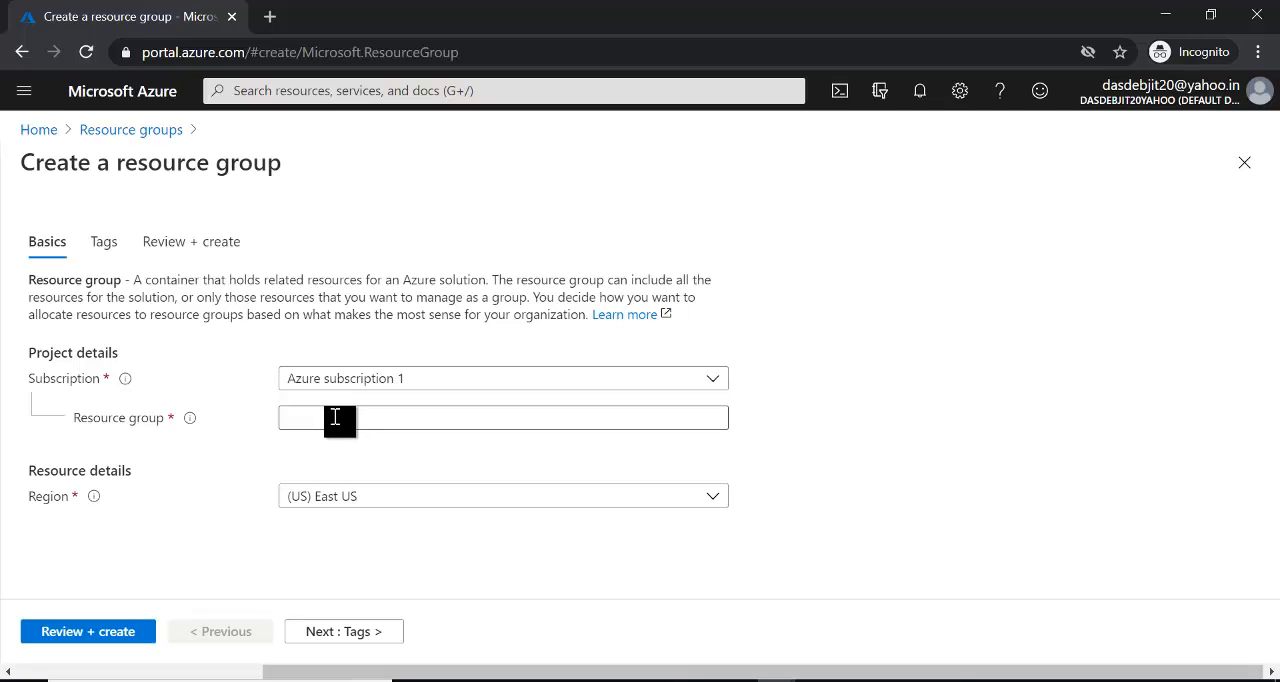
{"action": "left_click", "coordinate": [335, 417]}
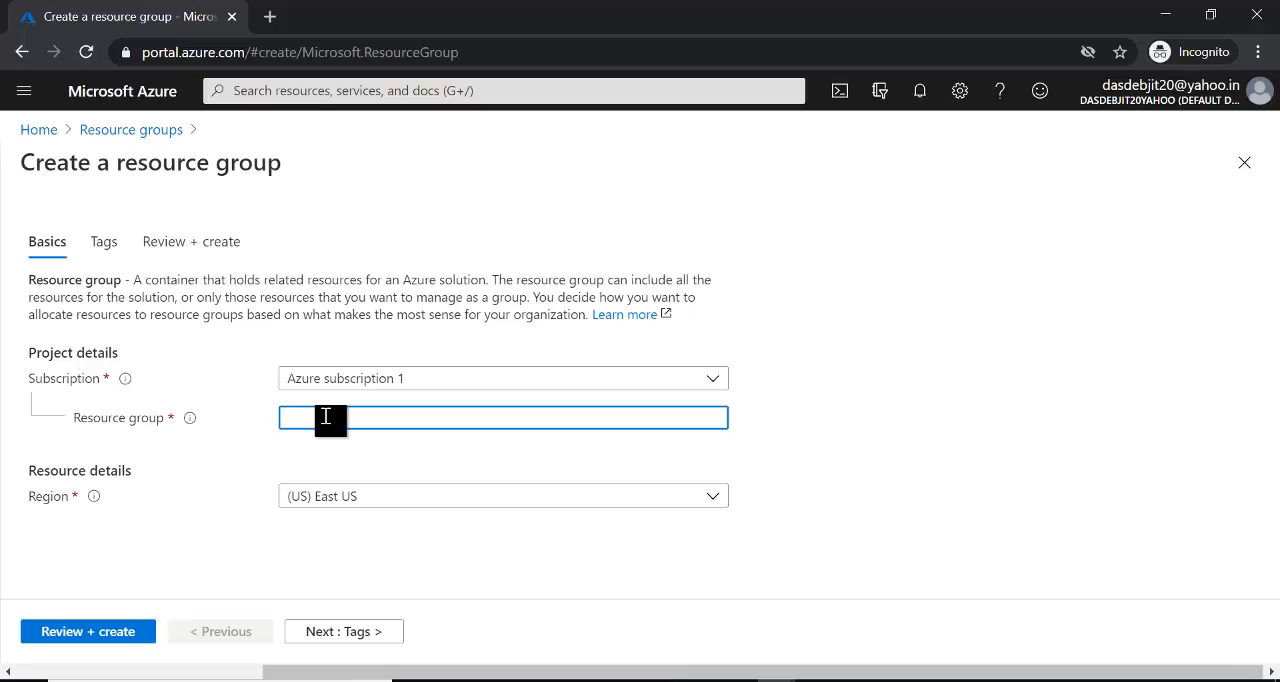
{"action": "type", "text": "Test1"}
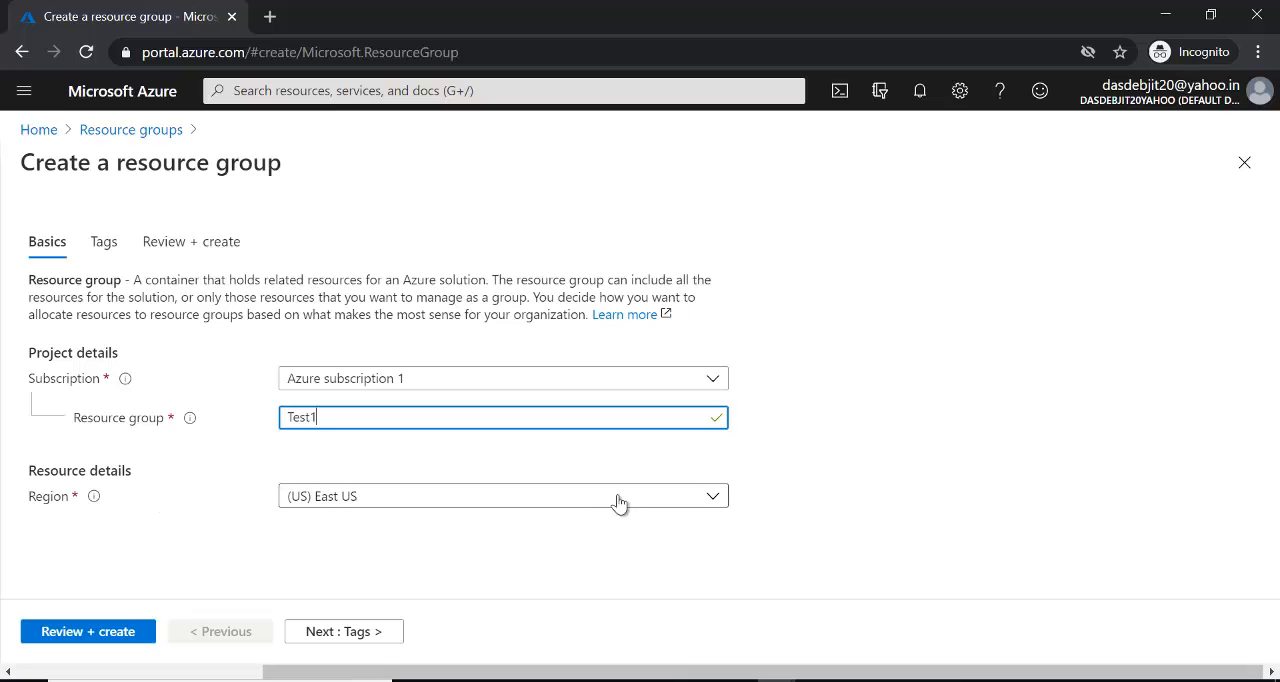
- Look through the available regions for the new resource group and set its region to (US) Central US
{"action": "left_click", "coordinate": [713, 497]}
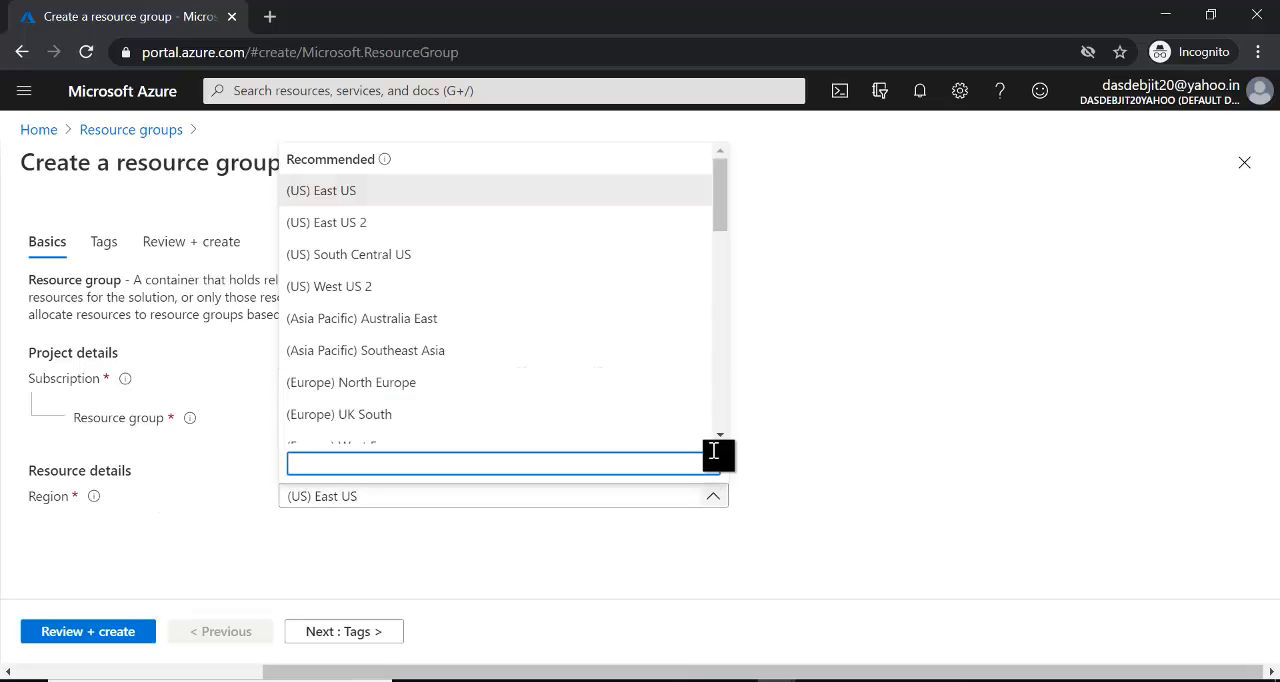
{"action": "left_click_drag", "start_coordinate": [725, 193], "coordinate": [711, 240]}
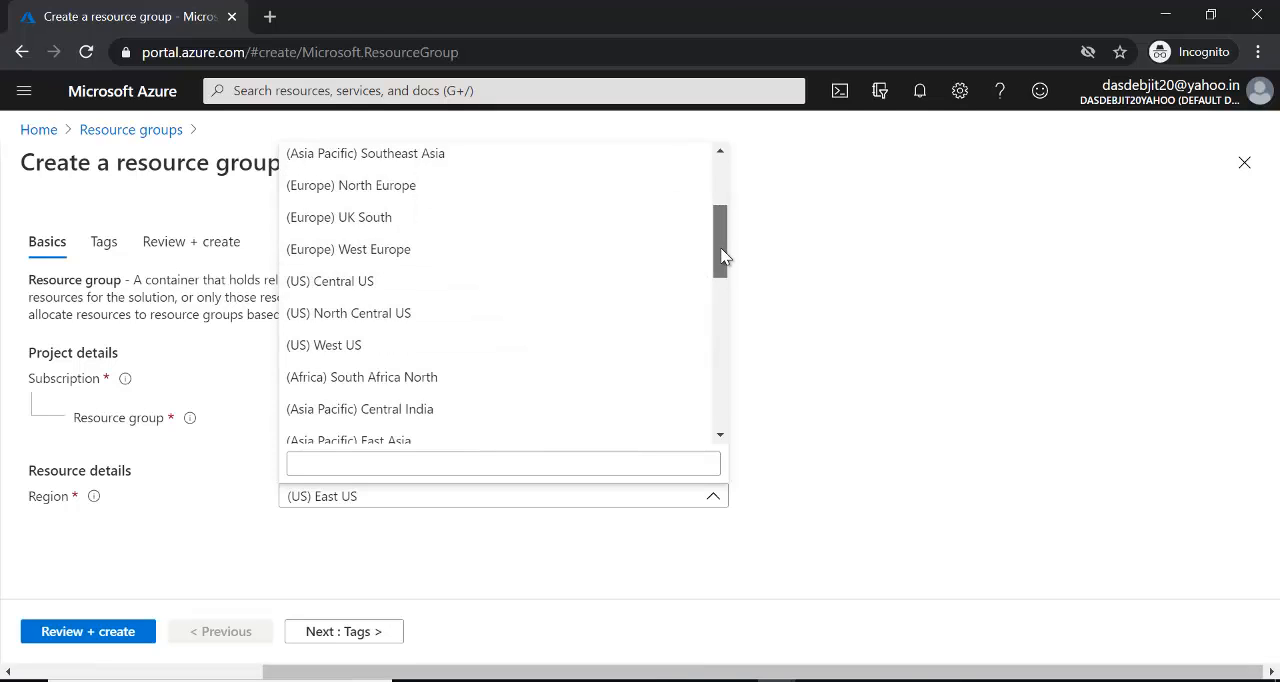
{"action": "left_click_drag", "start_coordinate": [717, 258], "coordinate": [721, 284]}
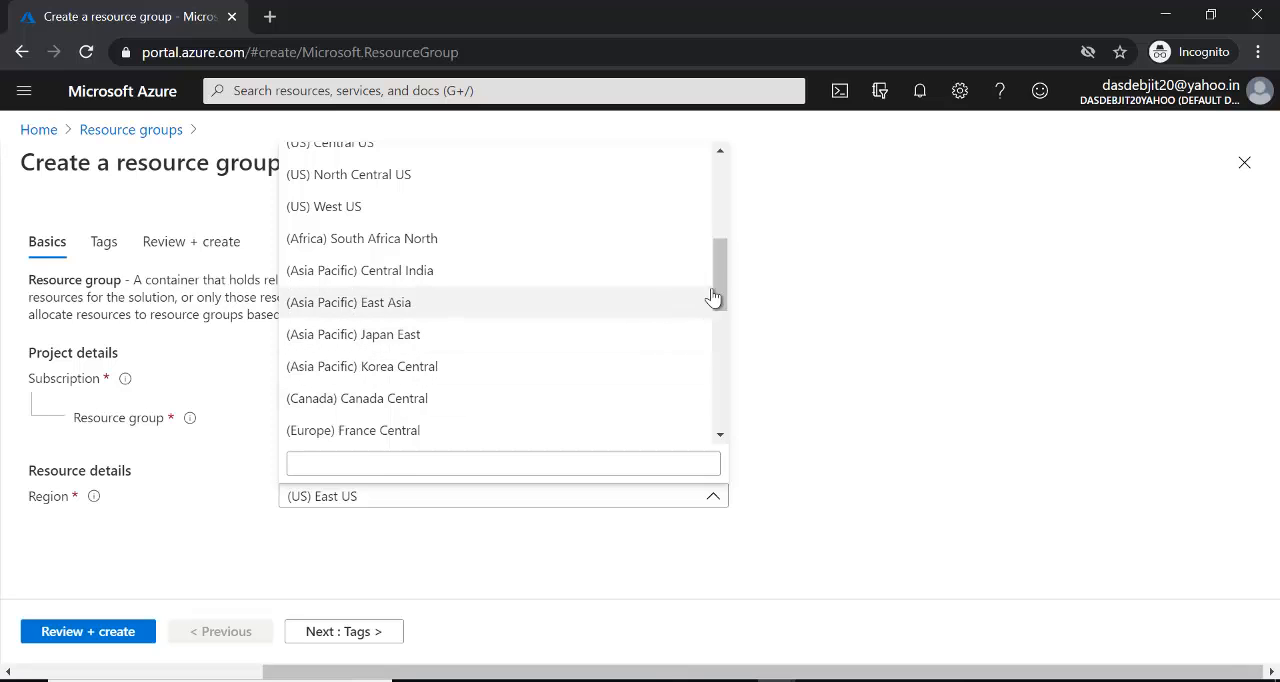
{"action": "left_click_drag", "start_coordinate": [726, 277], "coordinate": [718, 183]}
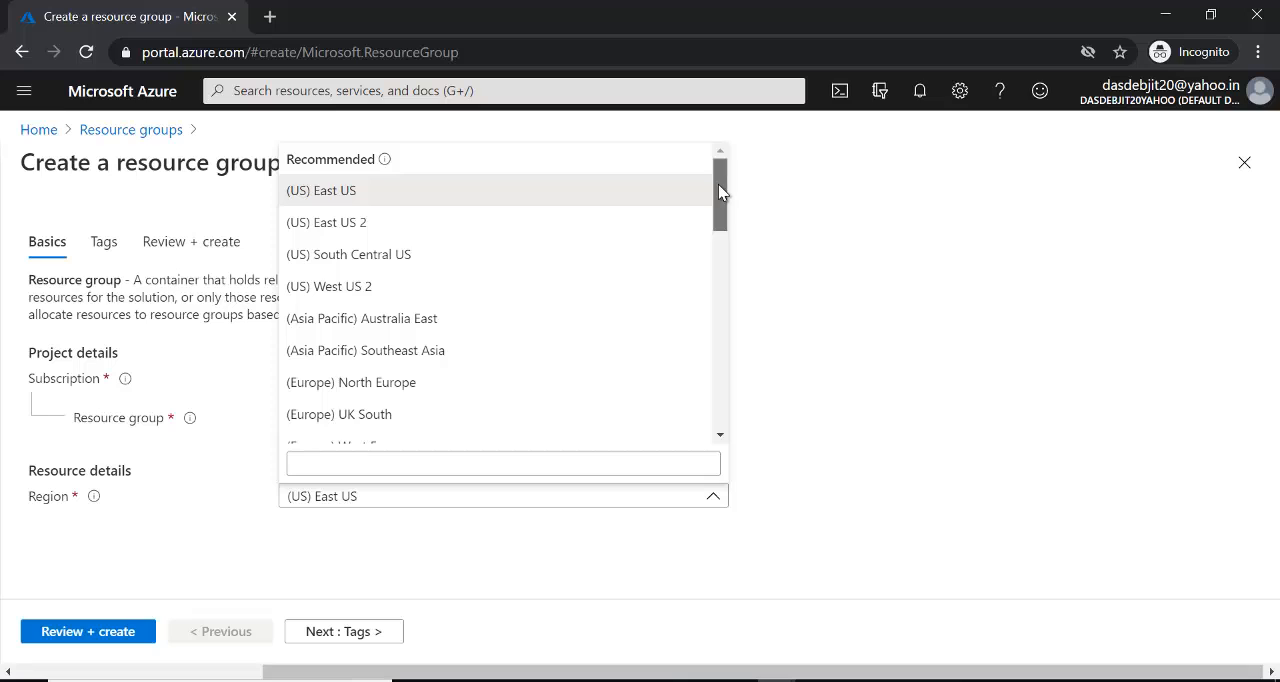
{"action": "left_click_drag", "start_coordinate": [718, 184], "coordinate": [722, 257]}
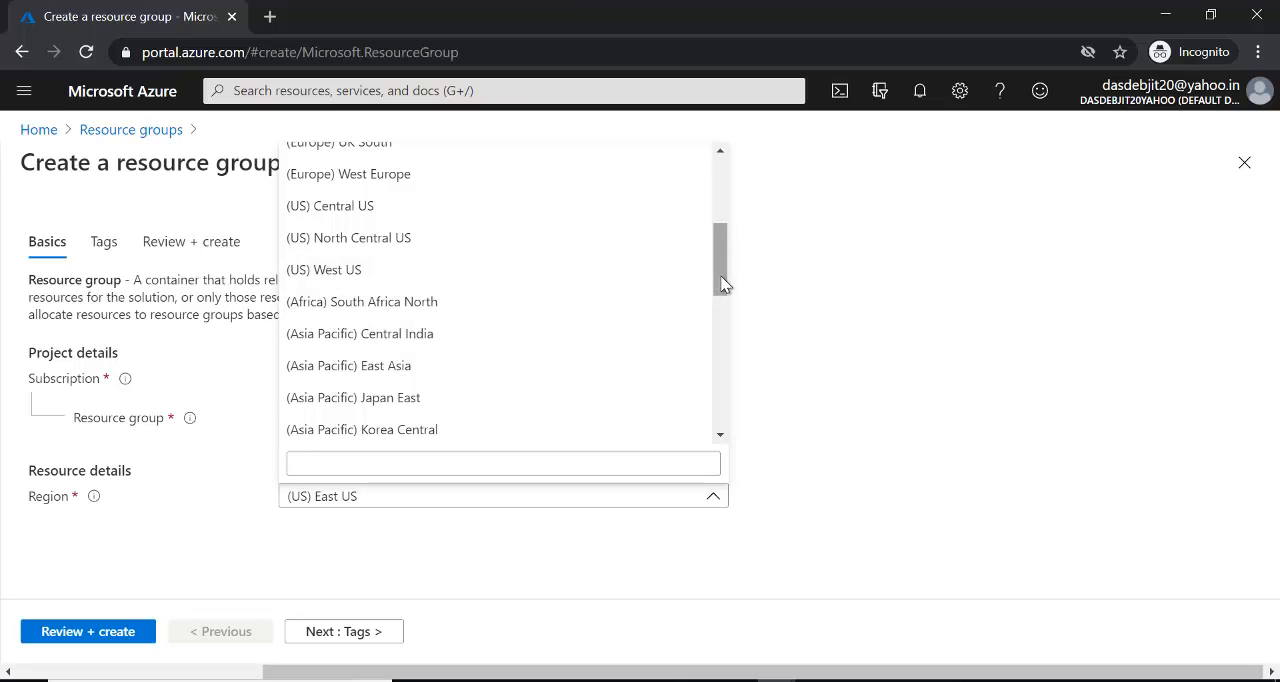
{"action": "left_click_drag", "start_coordinate": [722, 284], "coordinate": [722, 213]}
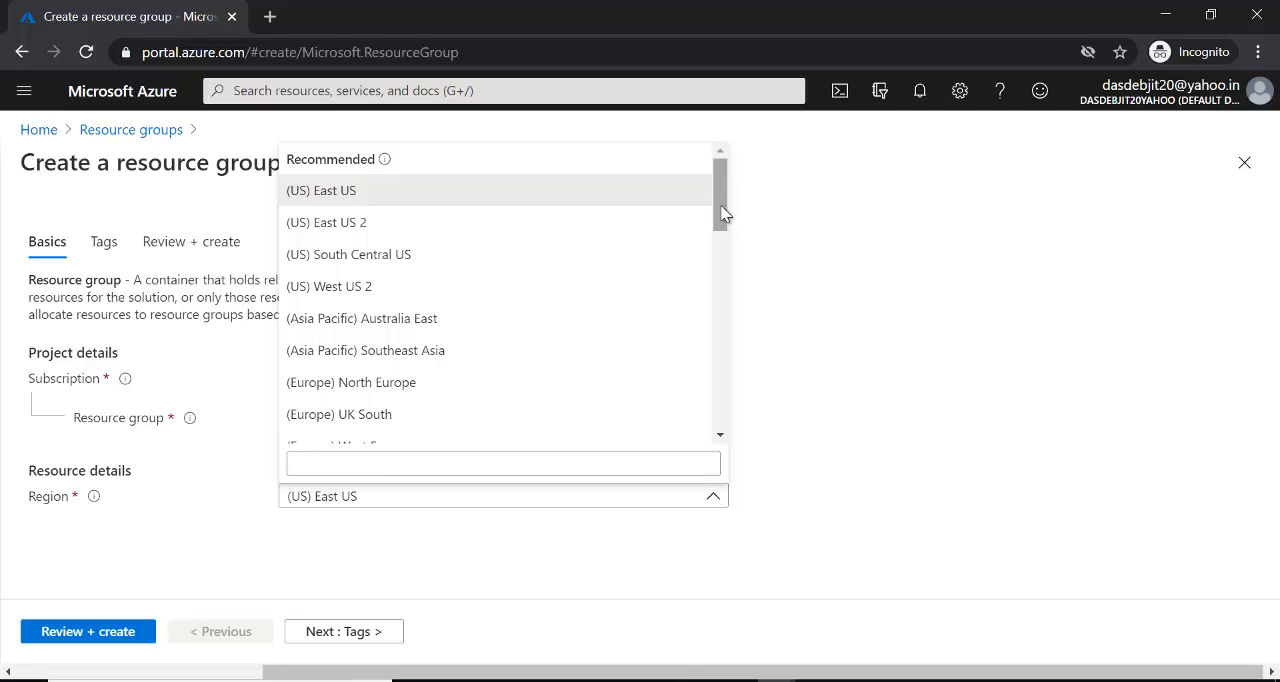
{"action": "left_click", "coordinate": [724, 213]}
{"action": "left_click_drag", "start_coordinate": [724, 213], "coordinate": [724, 264]}
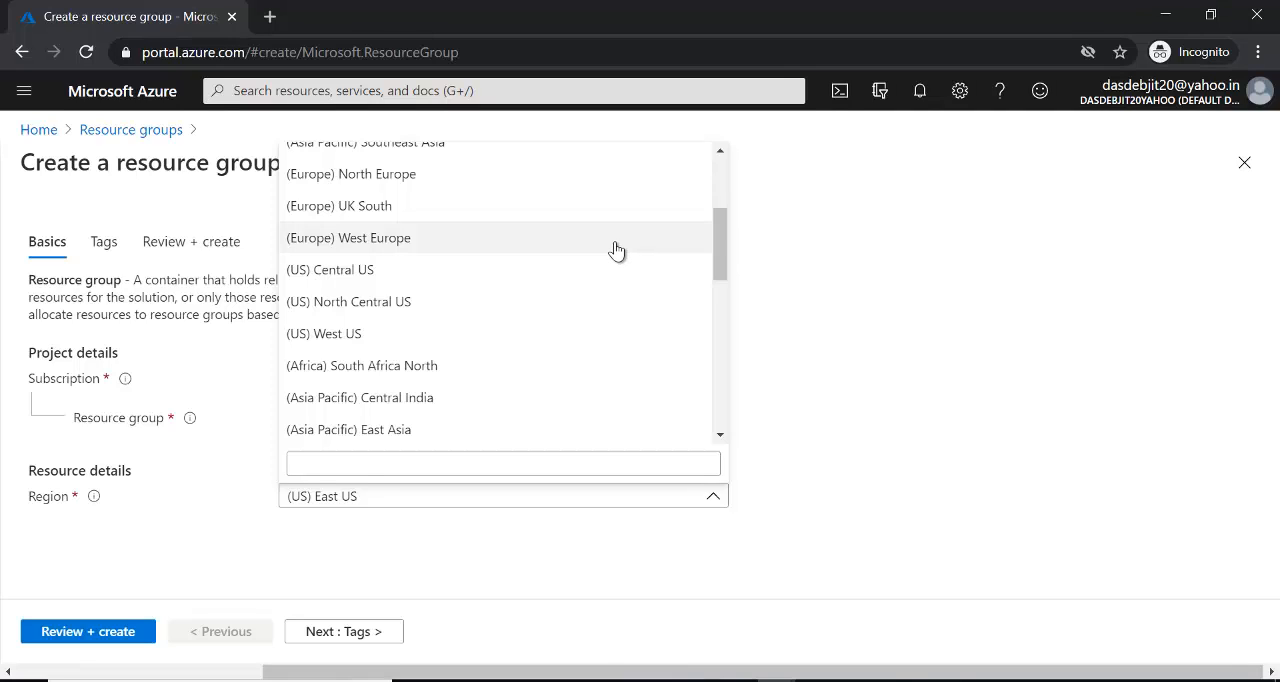
{"action": "left_click_drag", "start_coordinate": [720, 235], "coordinate": [720, 240]}
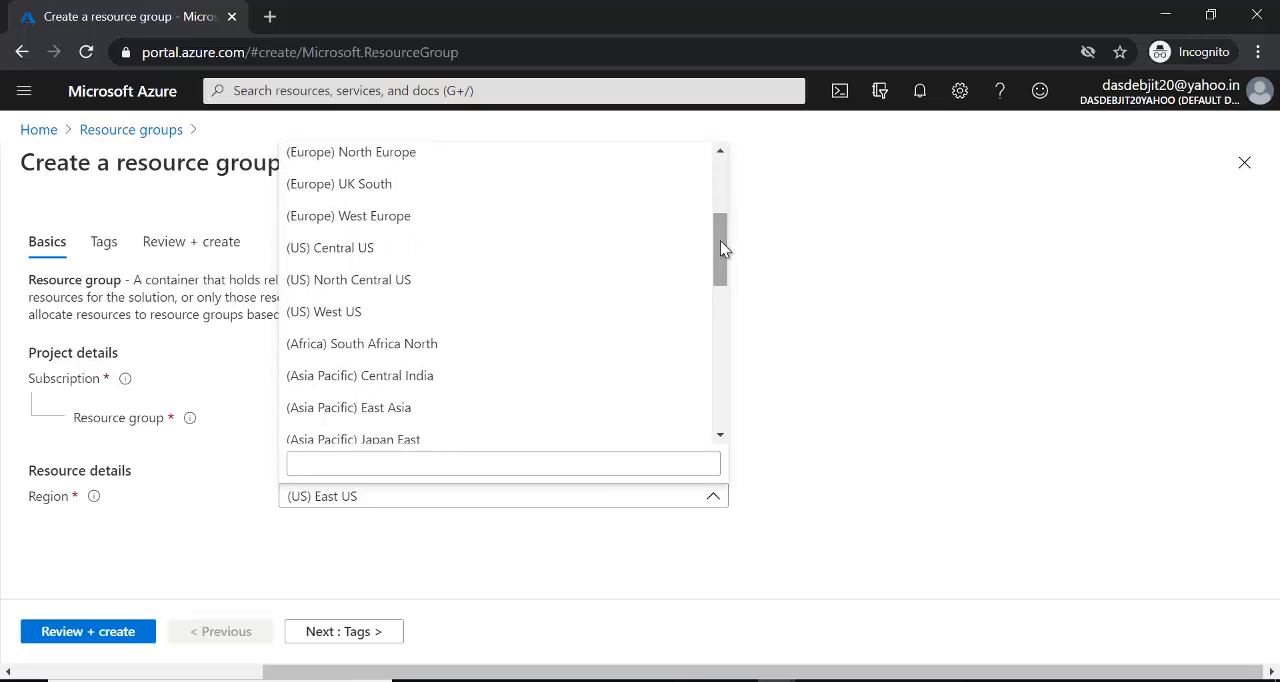
{"action": "left_click", "coordinate": [536, 249]}
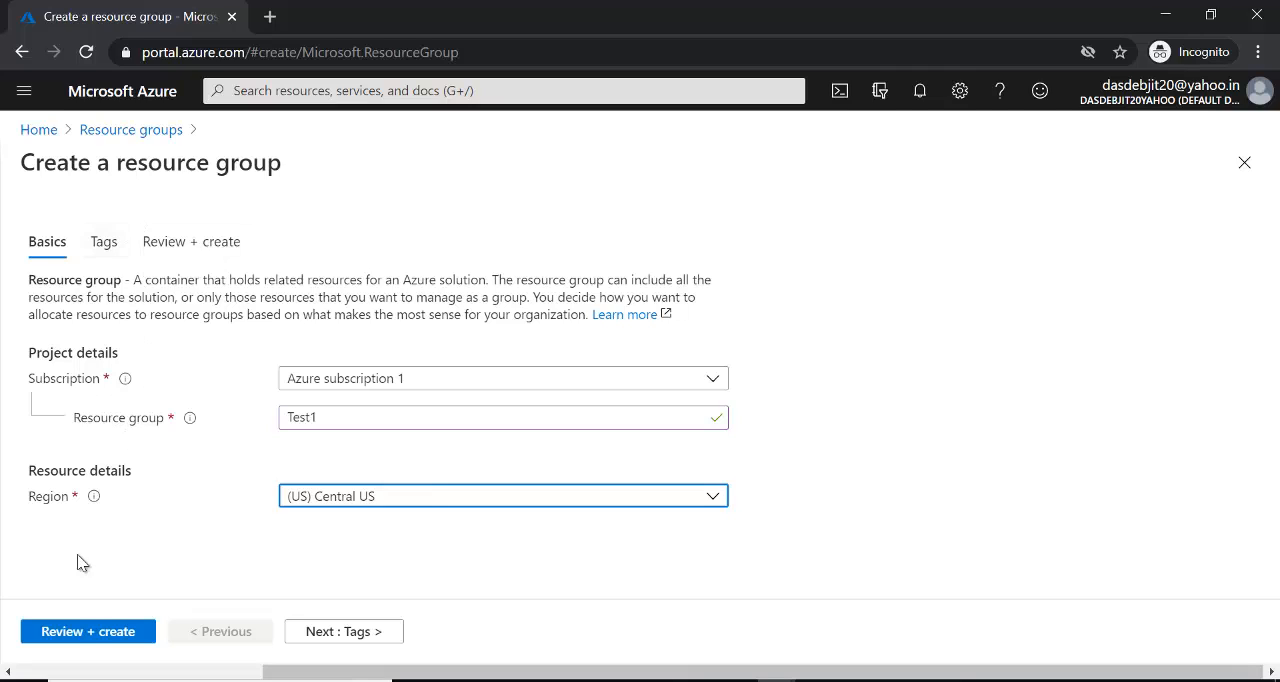
- Review and create the Test1 resource group, then check its creation notification
{"action": "left_click", "coordinate": [84, 631]}
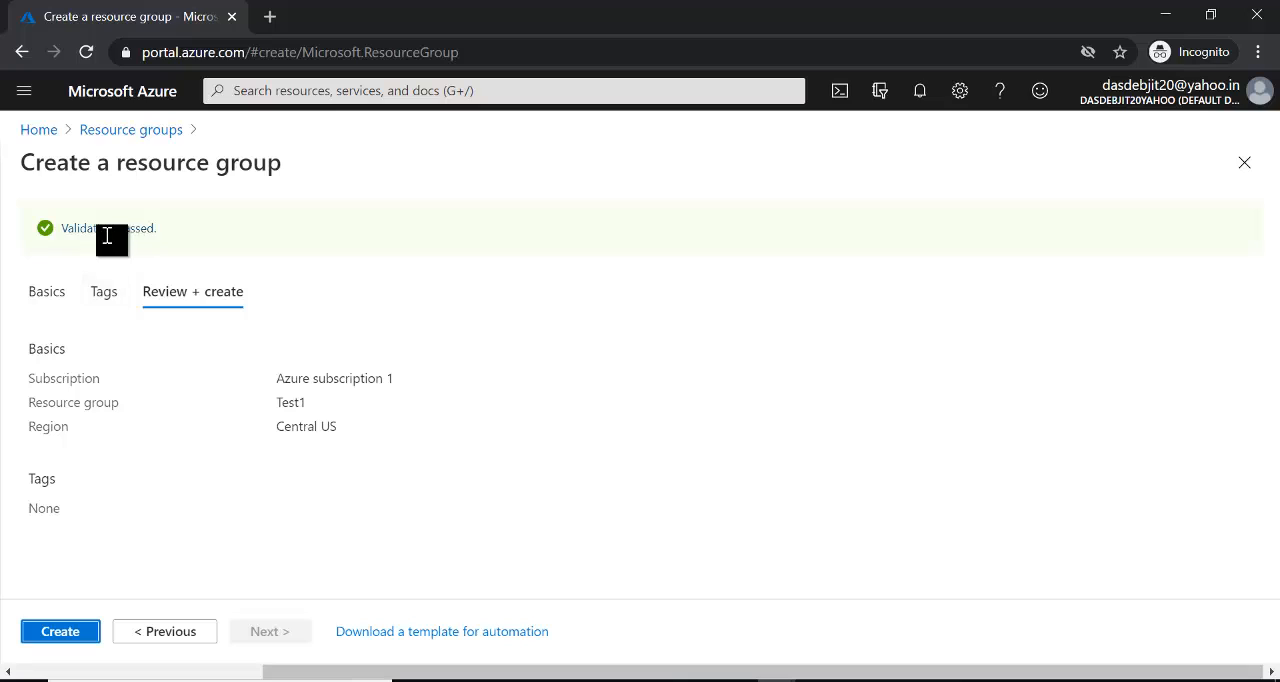
{"action": "left_click", "coordinate": [62, 630]}
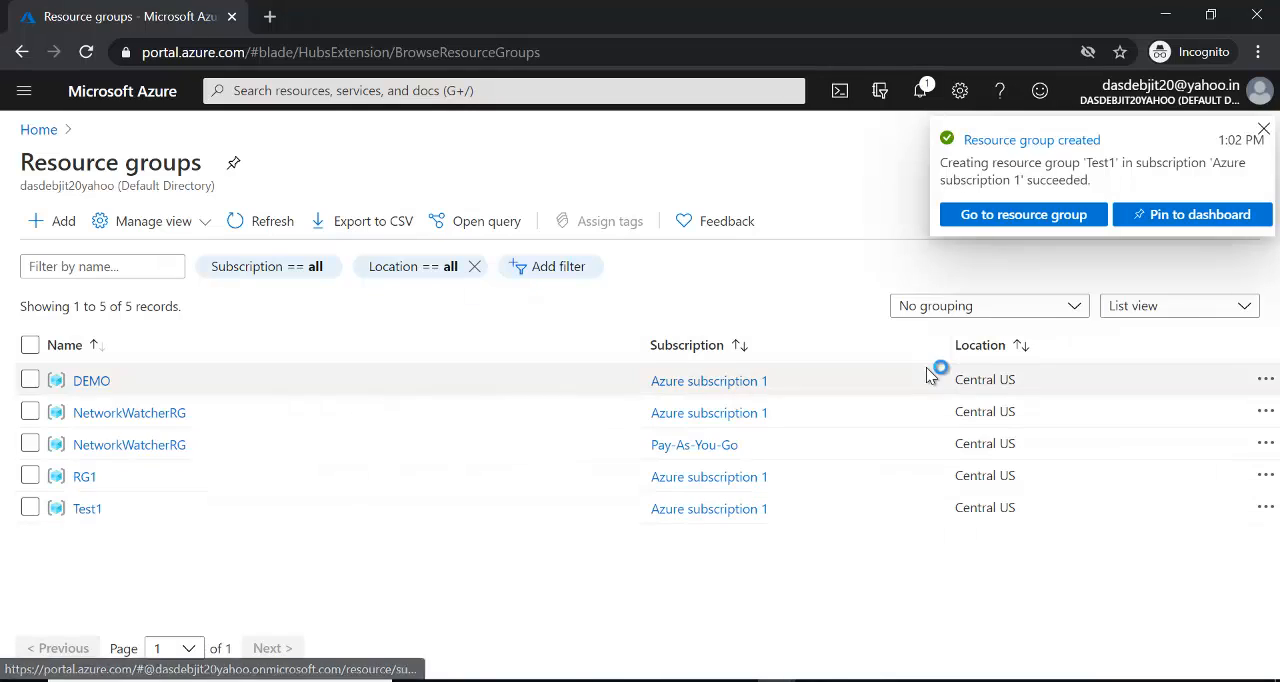
{"action": "left_click", "coordinate": [921, 98]}
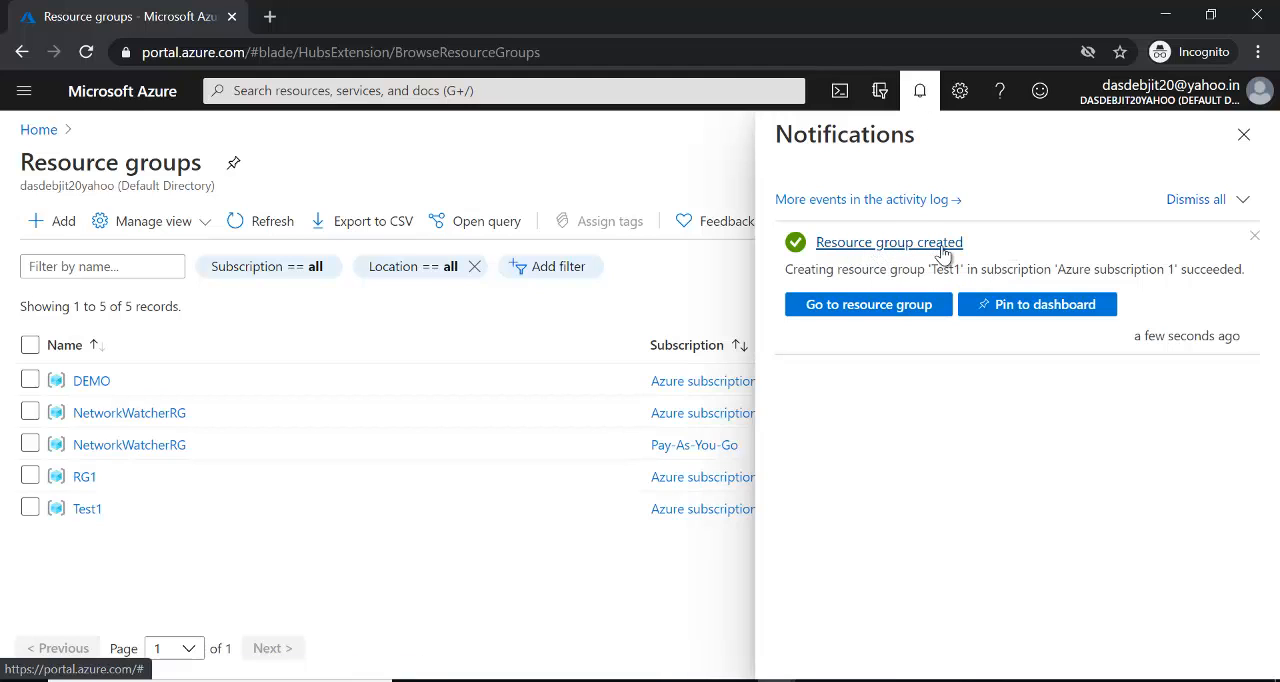
{"action": "left_click", "coordinate": [1244, 135]}
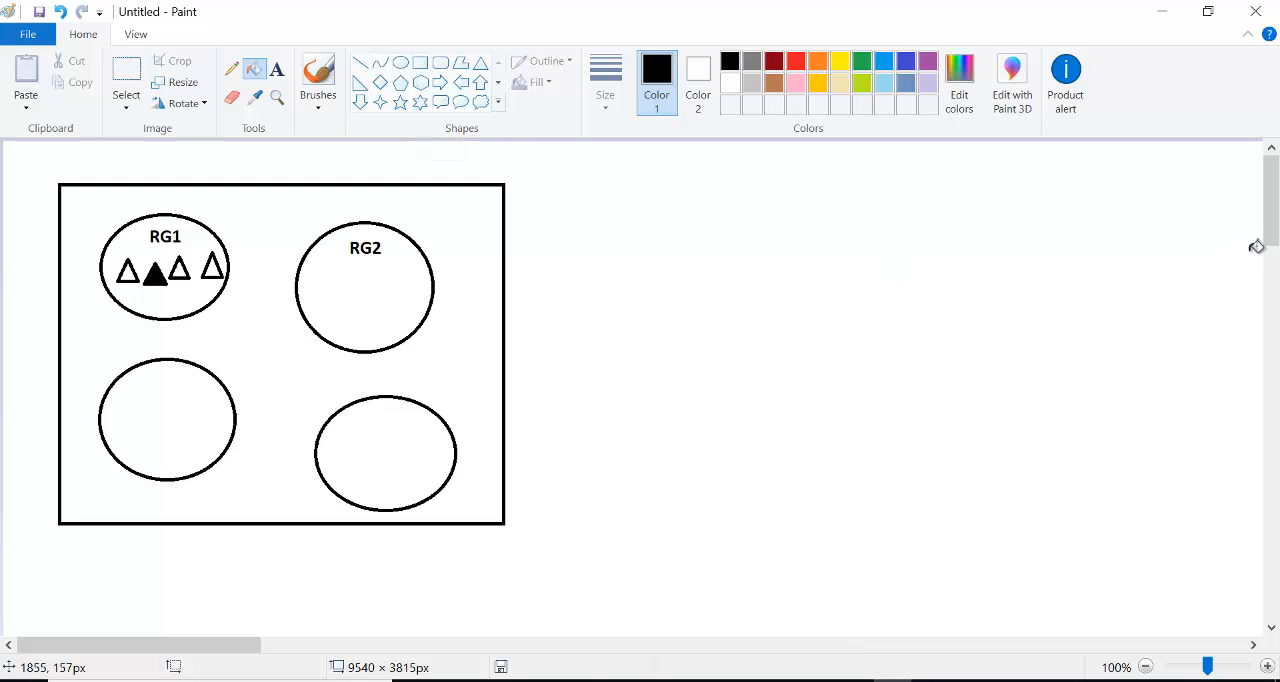
- Switch to Paint and draw a rounded rectangle about 1664 × 618 px on the blank canvas below the resource group diagram
{"action": "left_click_drag", "start_coordinate": [1272, 228], "coordinate": [1276, 340]}
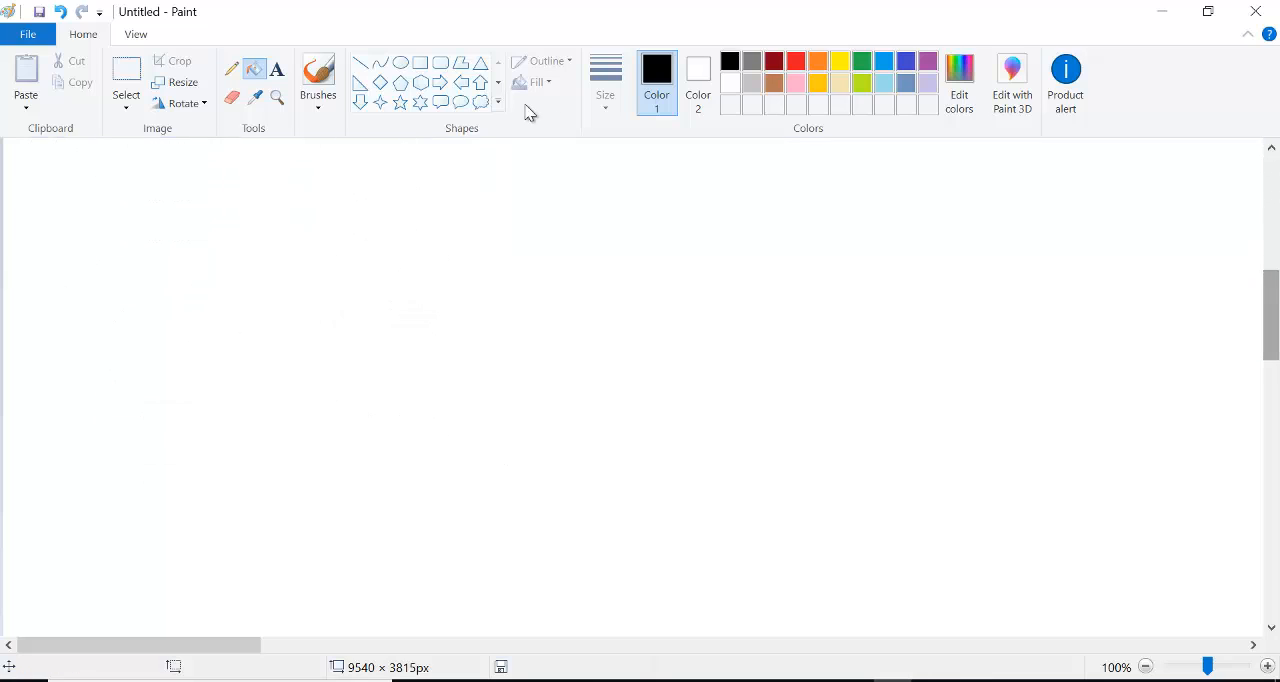
{"action": "left_click", "coordinate": [441, 64]}
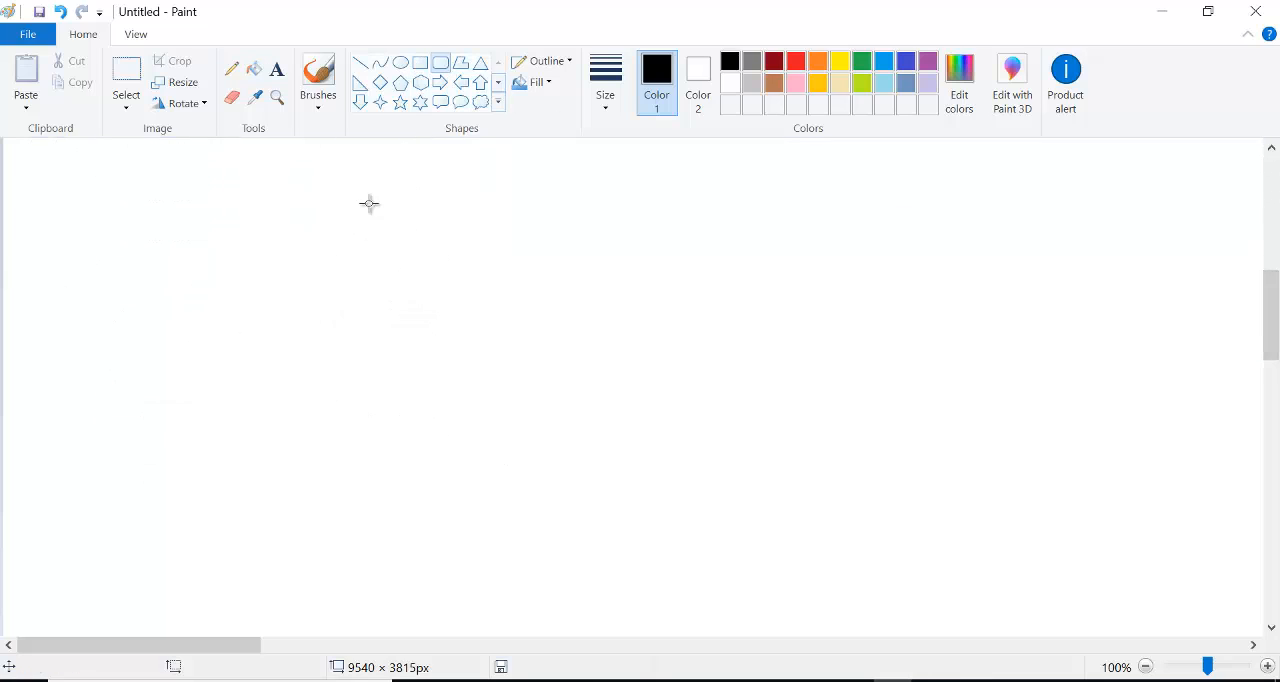
{"action": "left_click_drag", "start_coordinate": [91, 198], "coordinate": [1200, 608]}
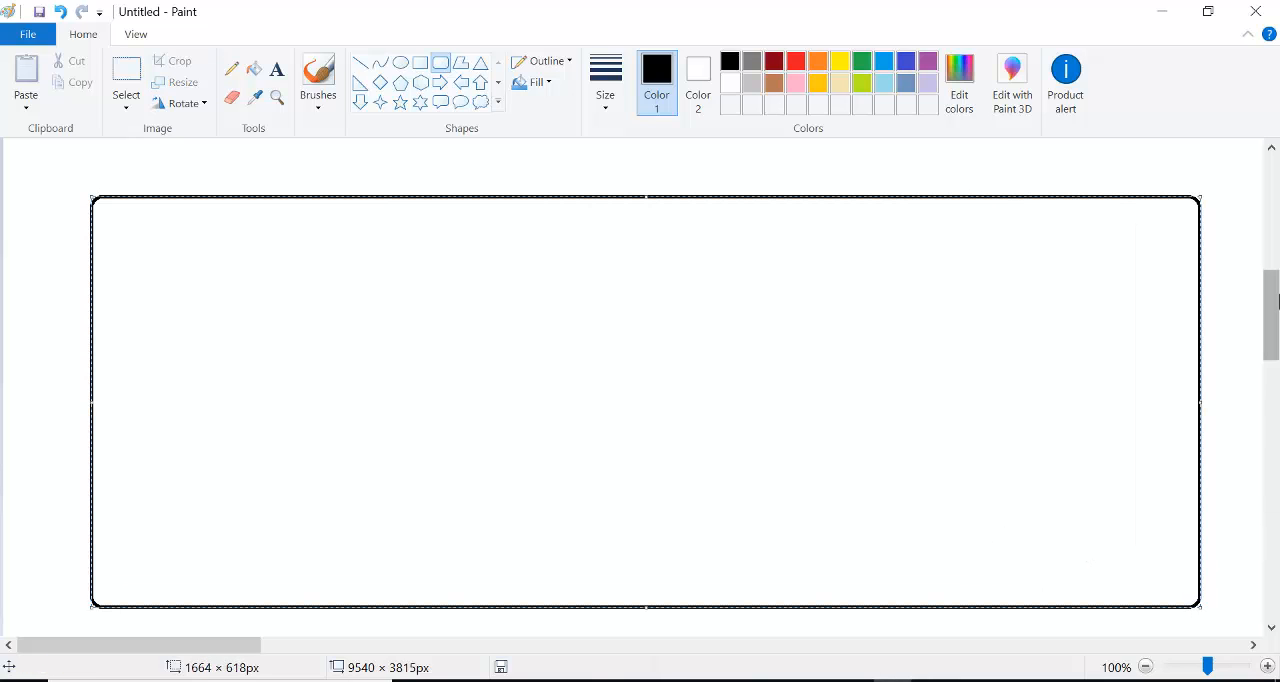
{"action": "left_click", "coordinate": [1234, 254]}
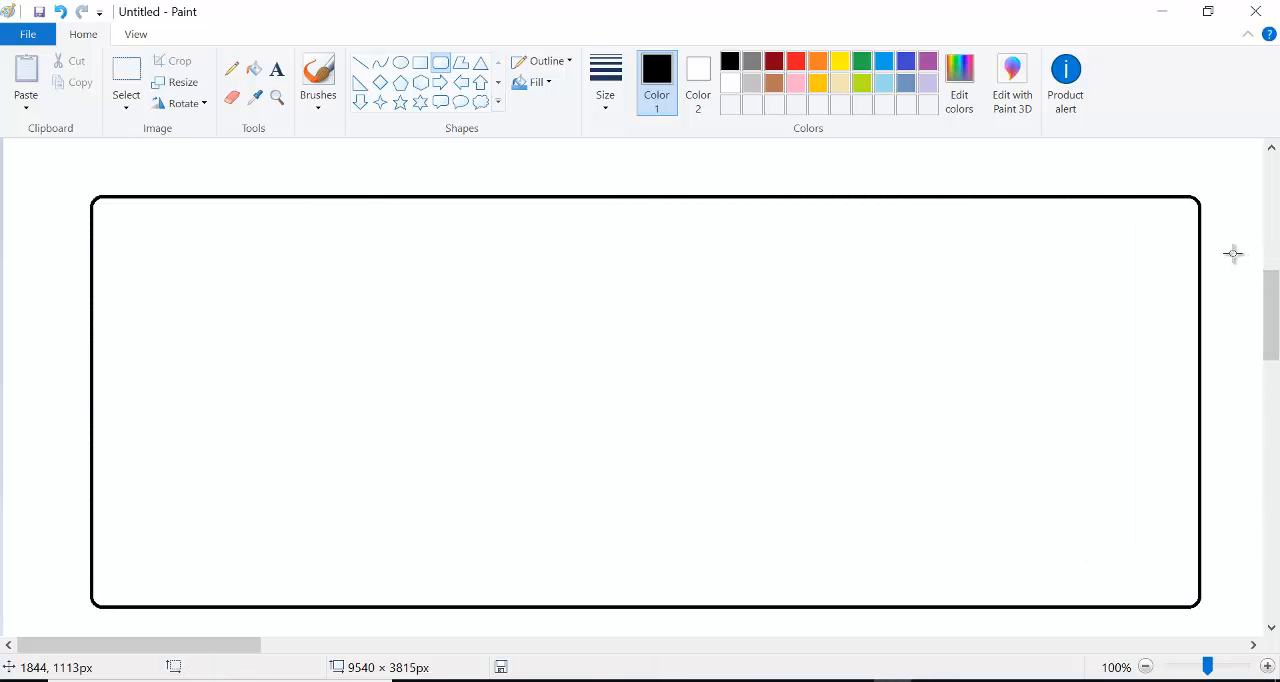
- Draw an oval about 286 × 268 px inside the rounded rectangle and move it close to the upper-left corner
{"action": "left_click", "coordinate": [400, 62]}
{"action": "left_click_drag", "start_coordinate": [139, 236], "coordinate": [331, 414]}
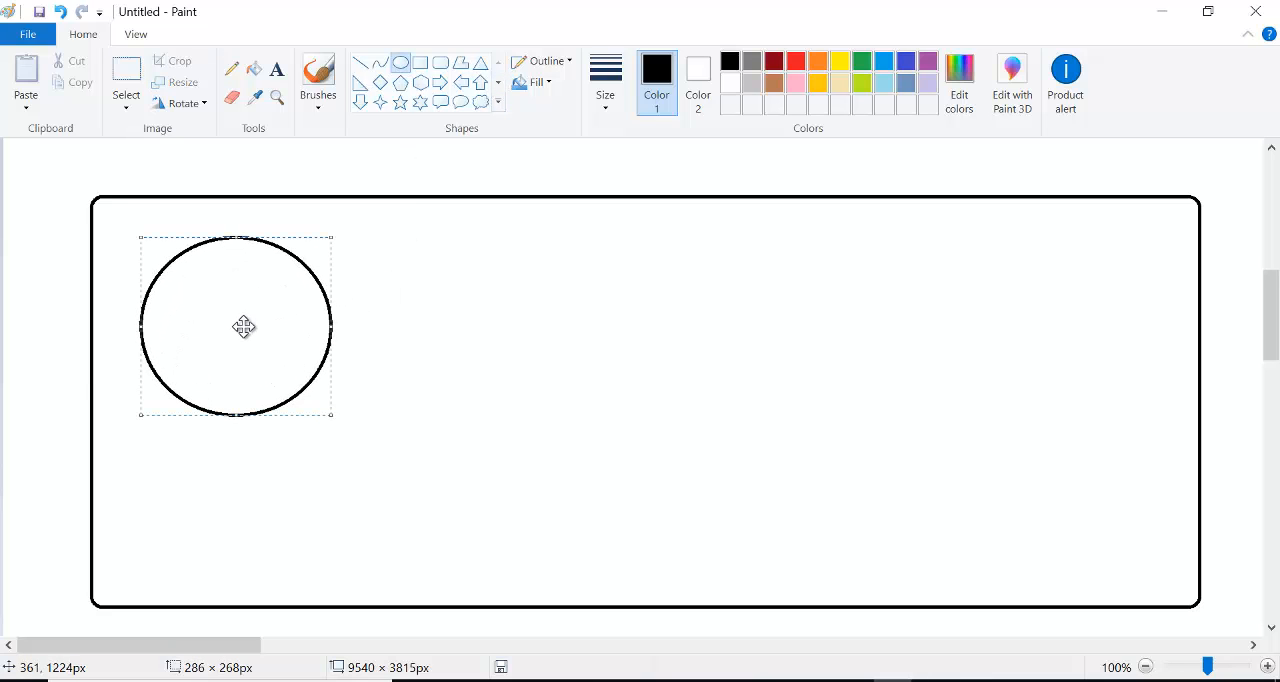
{"action": "left_click_drag", "start_coordinate": [243, 326], "coordinate": [229, 306]}
{"action": "left_click", "coordinate": [365, 331]}
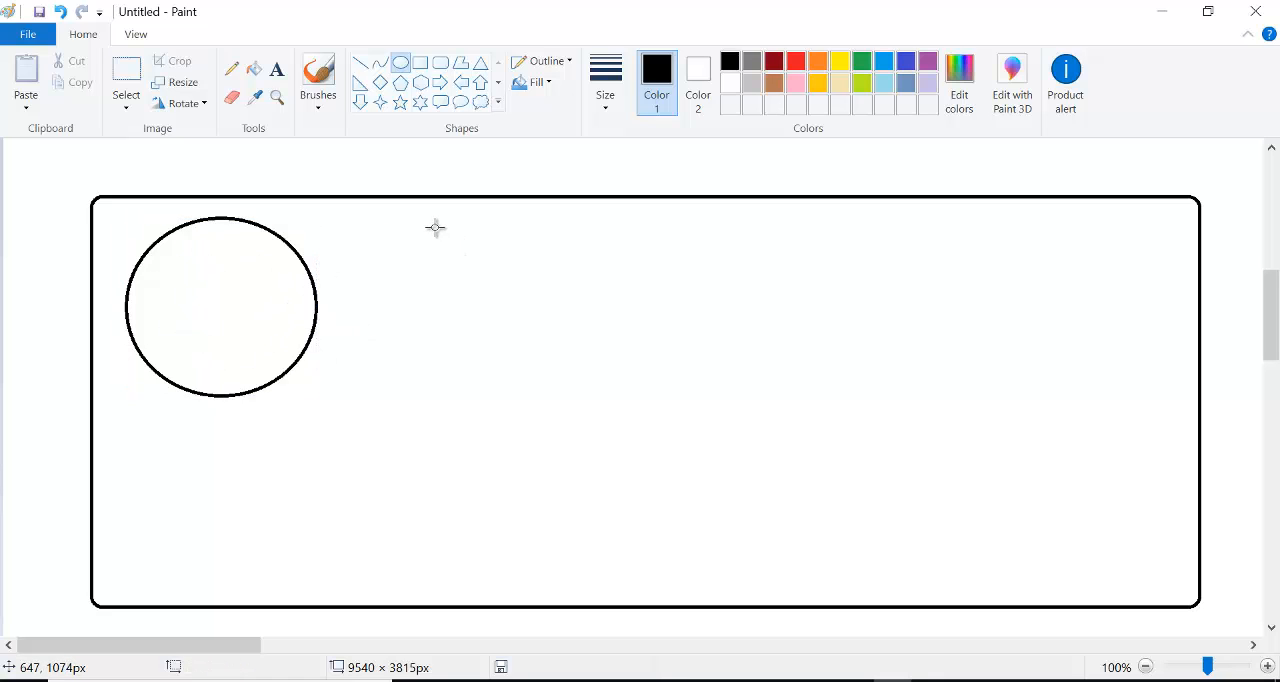
- Add two more ovals in a row beside the first, about 322 × 261 px and about 339 × 276 px
{"action": "left_click_drag", "start_coordinate": [434, 226], "coordinate": [649, 401]}
{"action": "left_click_drag", "start_coordinate": [543, 291], "coordinate": [517, 272]}
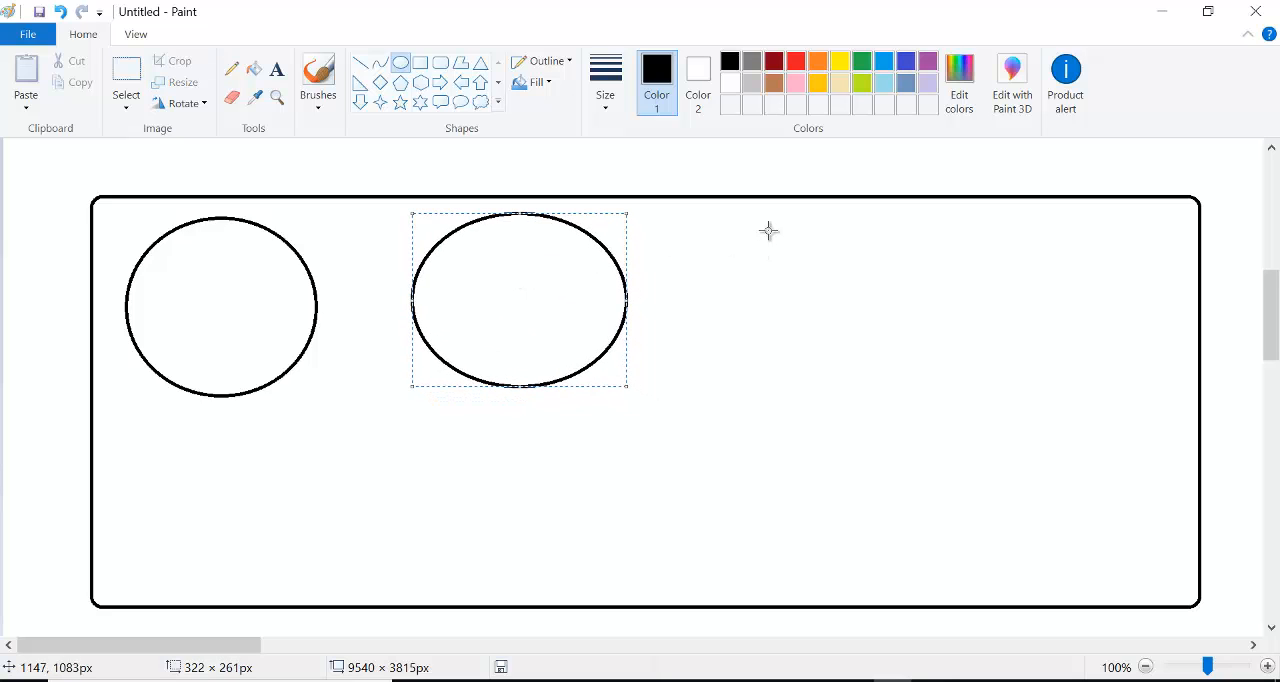
{"action": "left_click_drag", "start_coordinate": [764, 220], "coordinate": [1003, 403]}
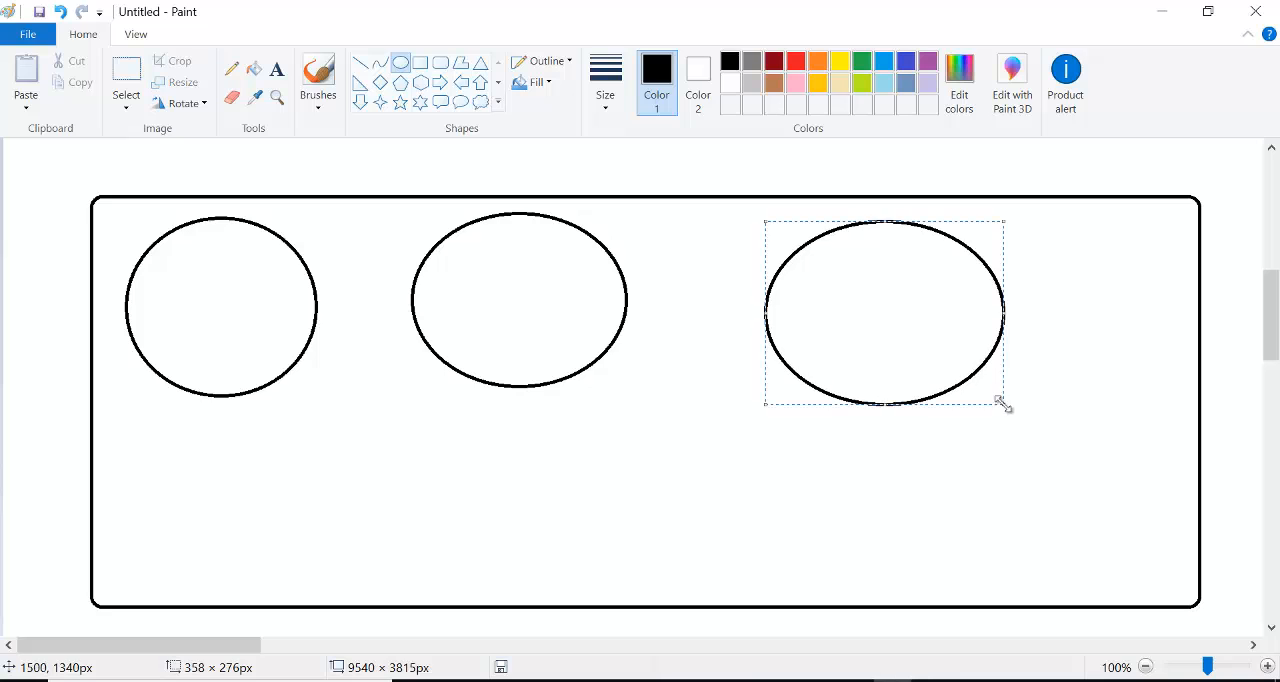
{"action": "left_click_drag", "start_coordinate": [877, 303], "coordinate": [833, 291]}
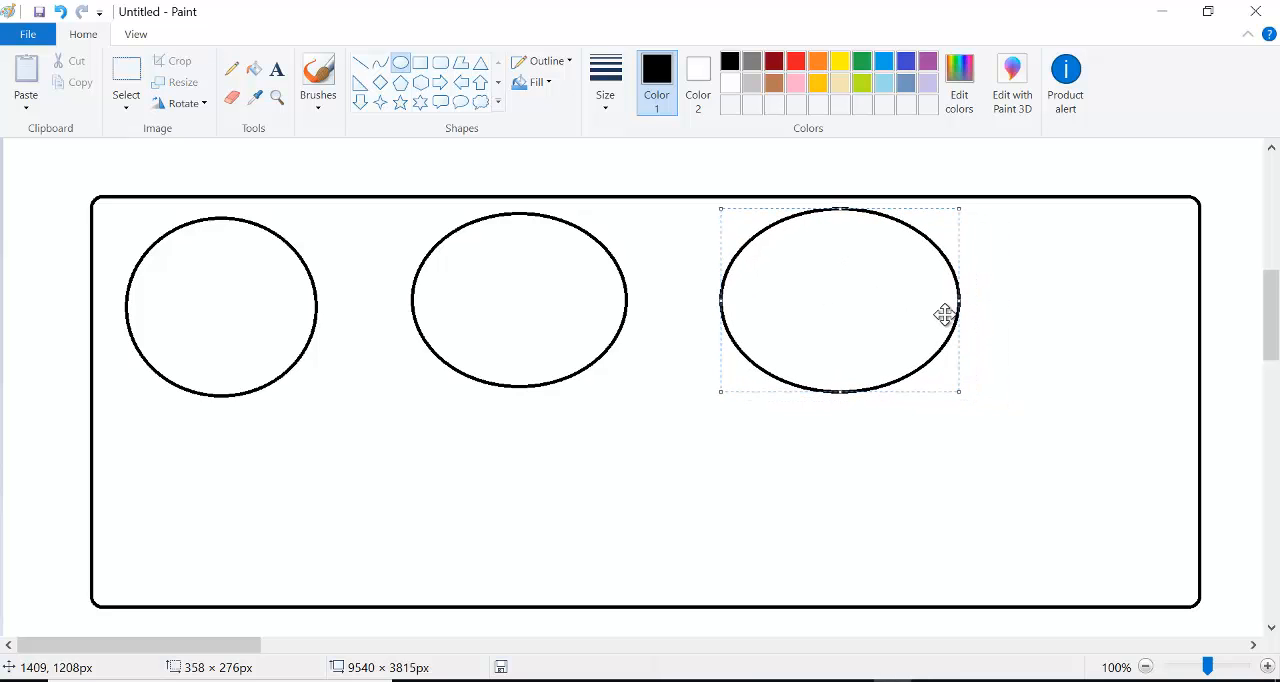
{"action": "left_click_drag", "start_coordinate": [959, 301], "coordinate": [946, 301]}
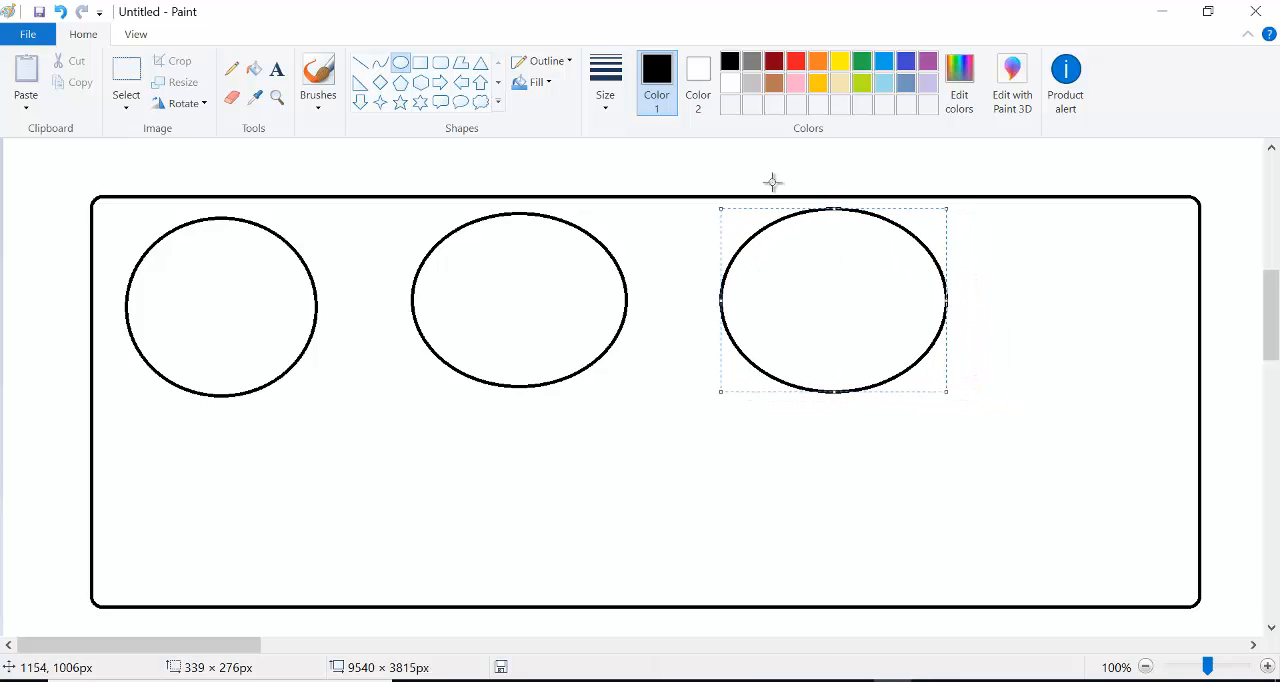
{"action": "left_click", "coordinate": [757, 164]}
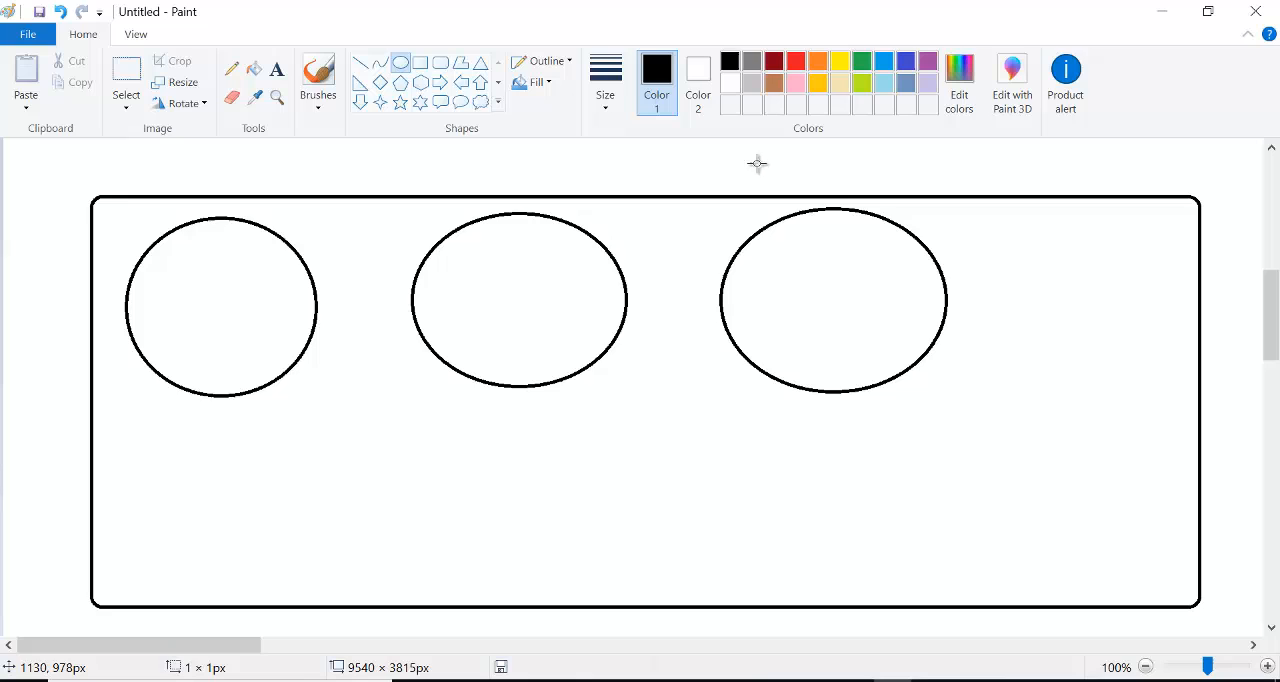
- Add the label "Azure CLoud" above the rounded rectangle and "Region" inside the top of the first oval
{"action": "left_click", "coordinate": [279, 76]}
{"action": "left_click", "coordinate": [126, 179]}
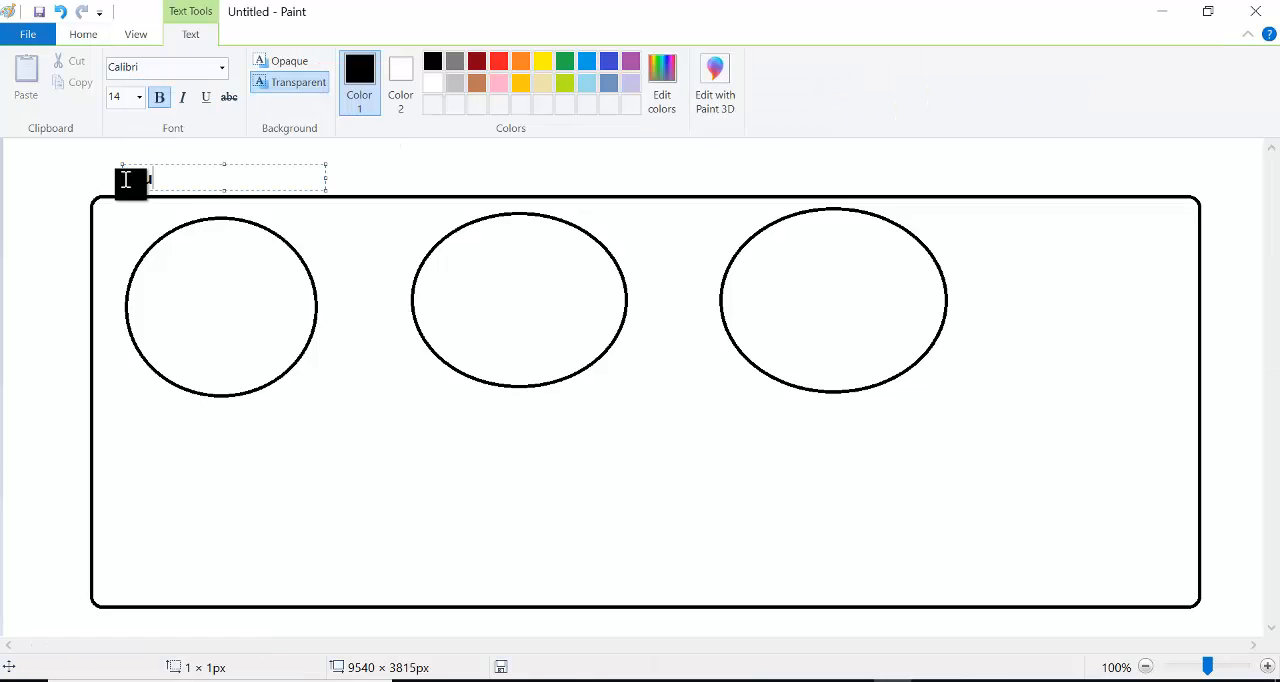
{"action": "type", "text": "Azure CLoud"}
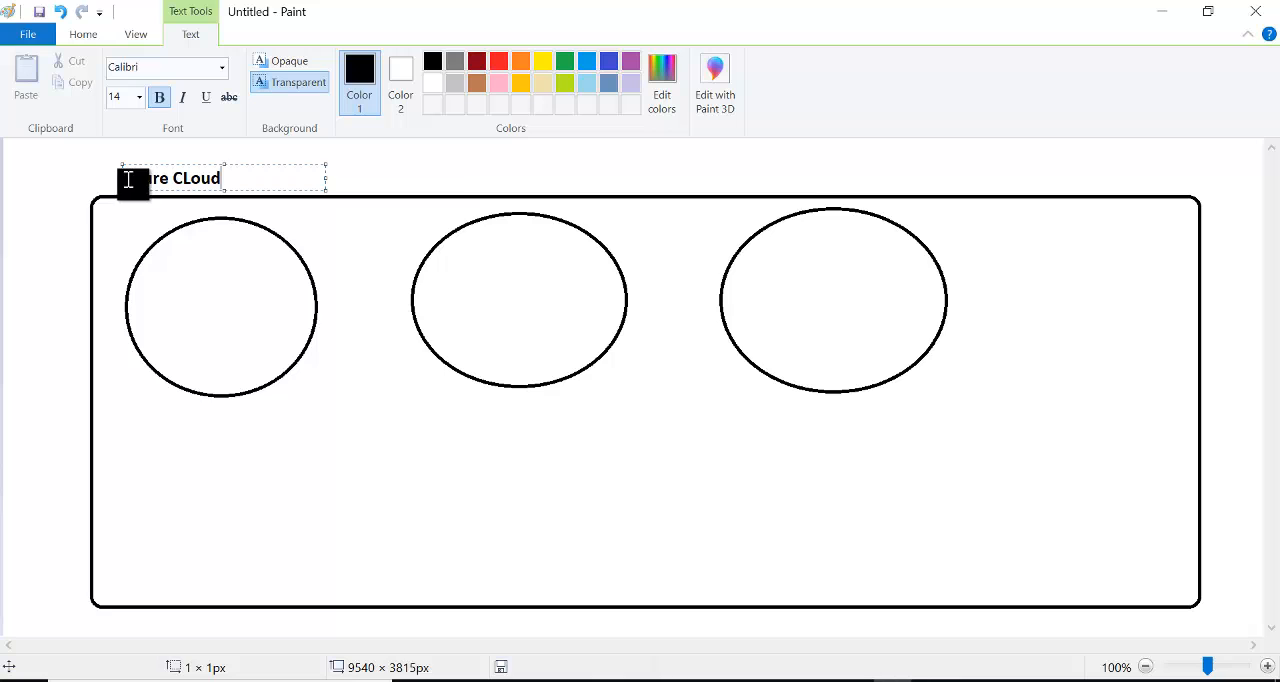
{"action": "left_click", "coordinate": [405, 170]}
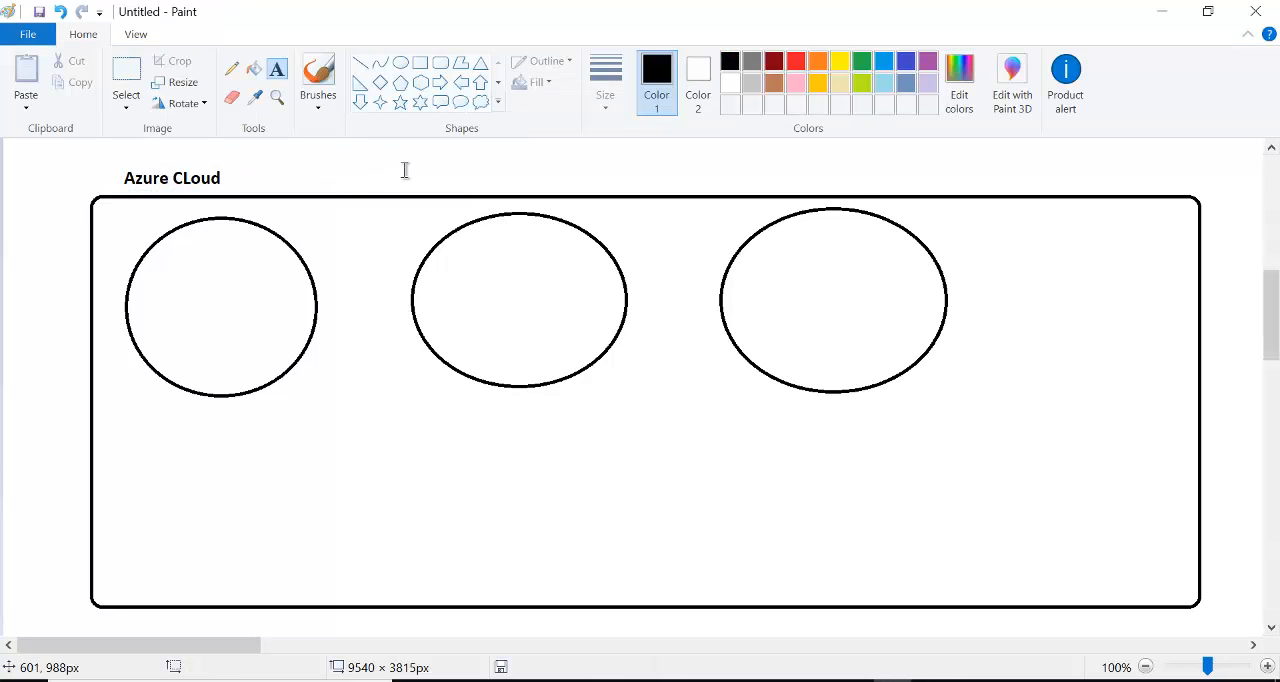
{"action": "left_click", "coordinate": [189, 241]}
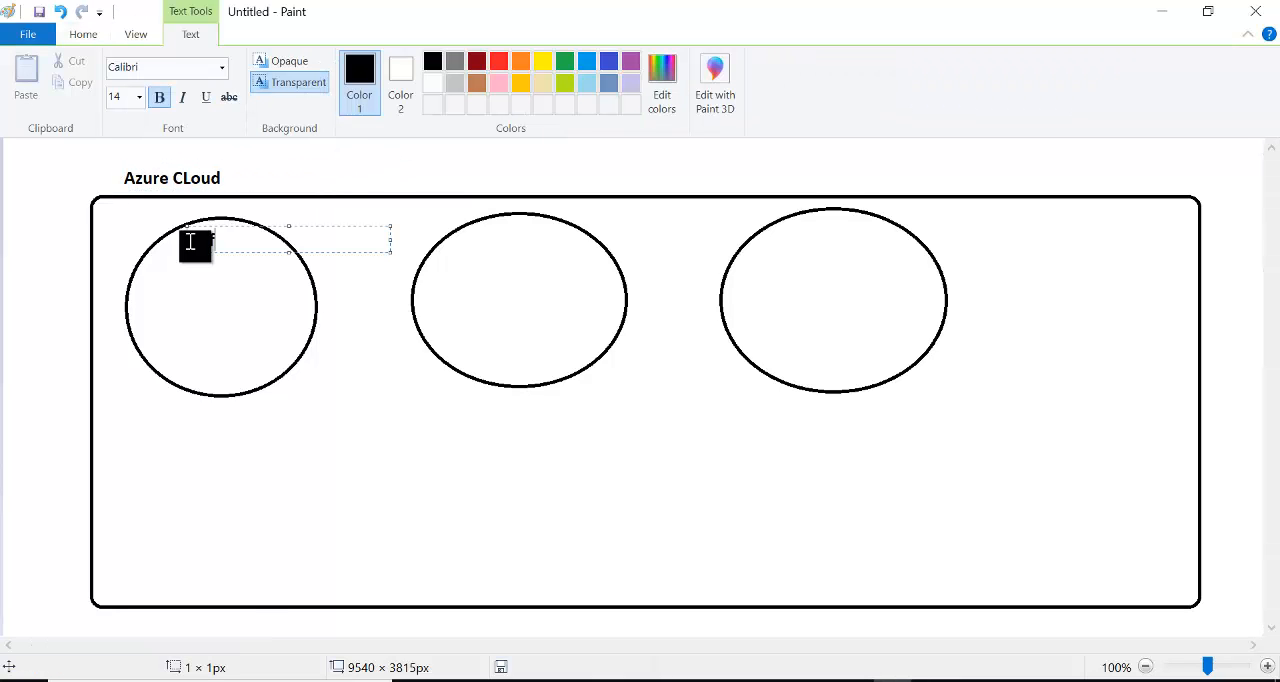
{"action": "type", "text": "Region"}
{"action": "left_click", "coordinate": [380, 146]}
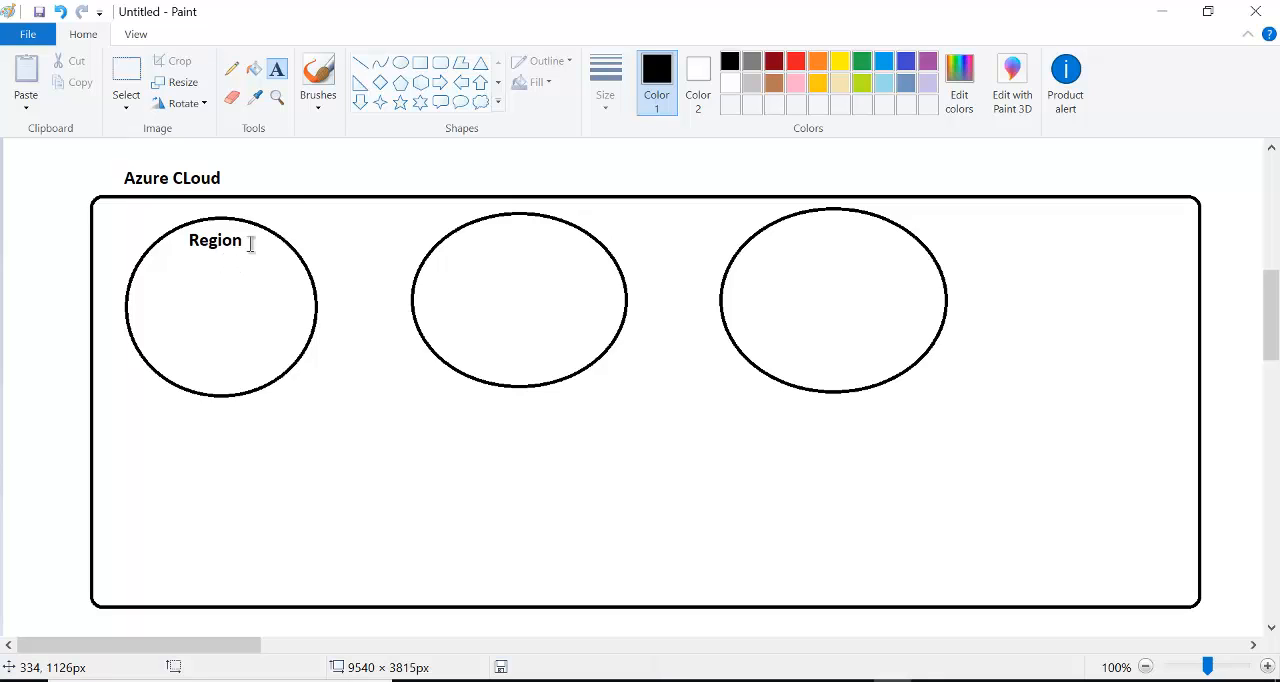
- Draw three upright rectangles, each about 50 × 127 px, side by side below the Region label in the first oval
{"action": "left_click", "coordinate": [423, 63]}
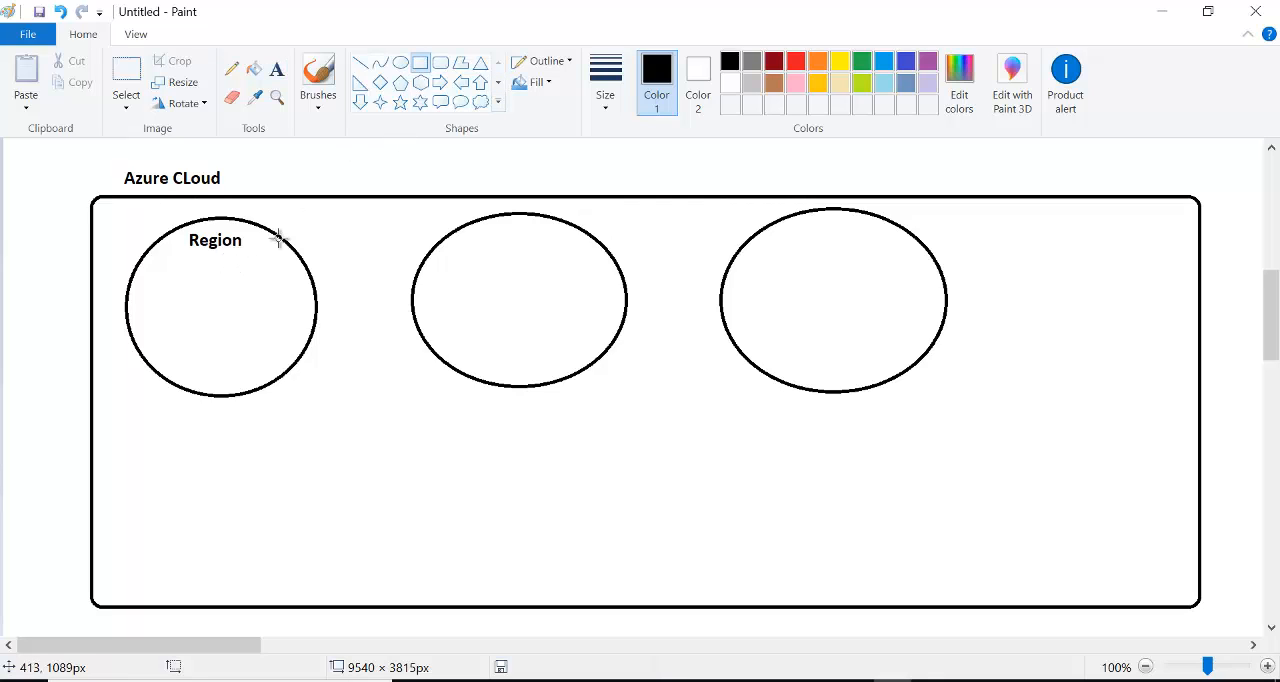
{"action": "left_click_drag", "start_coordinate": [155, 271], "coordinate": [190, 359]}
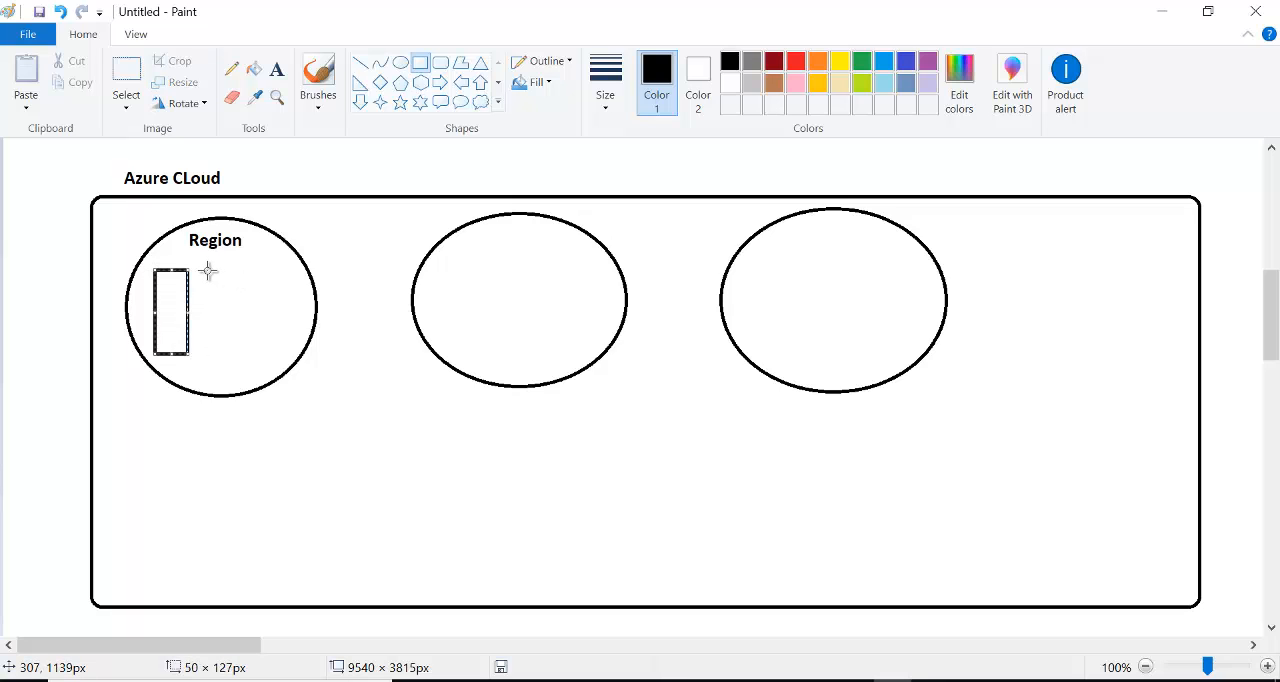
{"action": "left_click_drag", "start_coordinate": [206, 270], "coordinate": [244, 356]}
{"action": "left_click", "coordinate": [275, 280]}
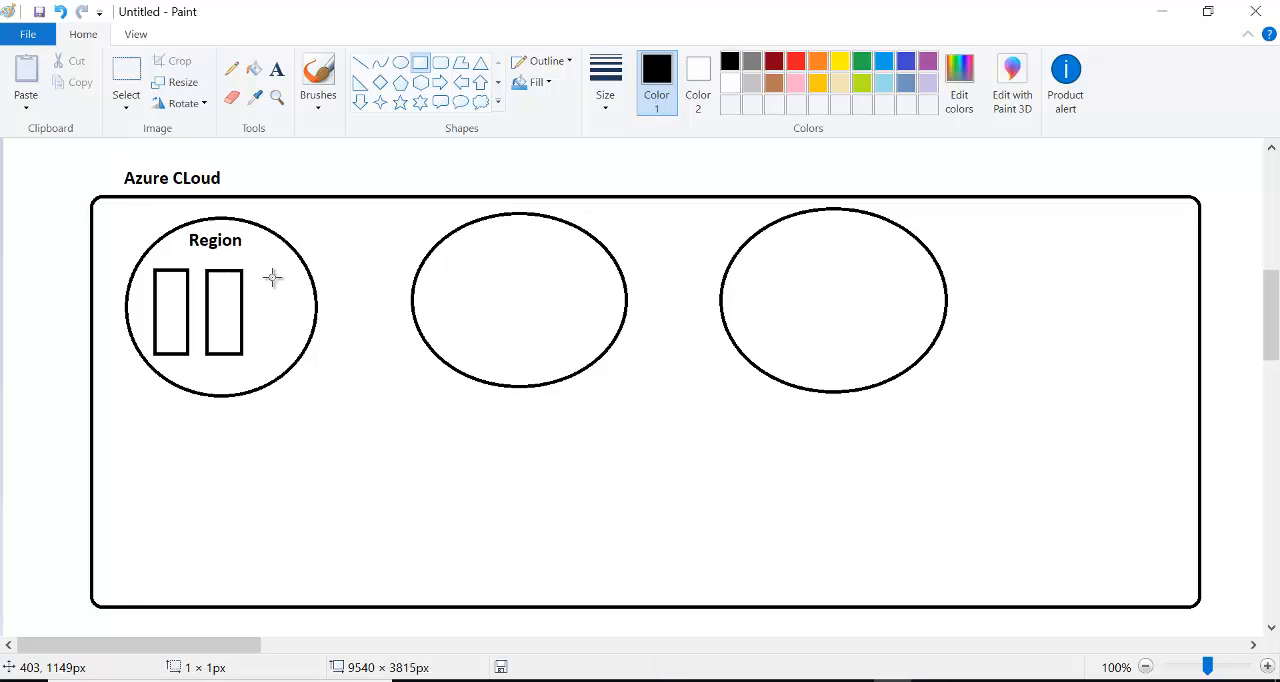
{"action": "left_click_drag", "start_coordinate": [260, 271], "coordinate": [294, 358]}
{"action": "left_click", "coordinate": [357, 190]}
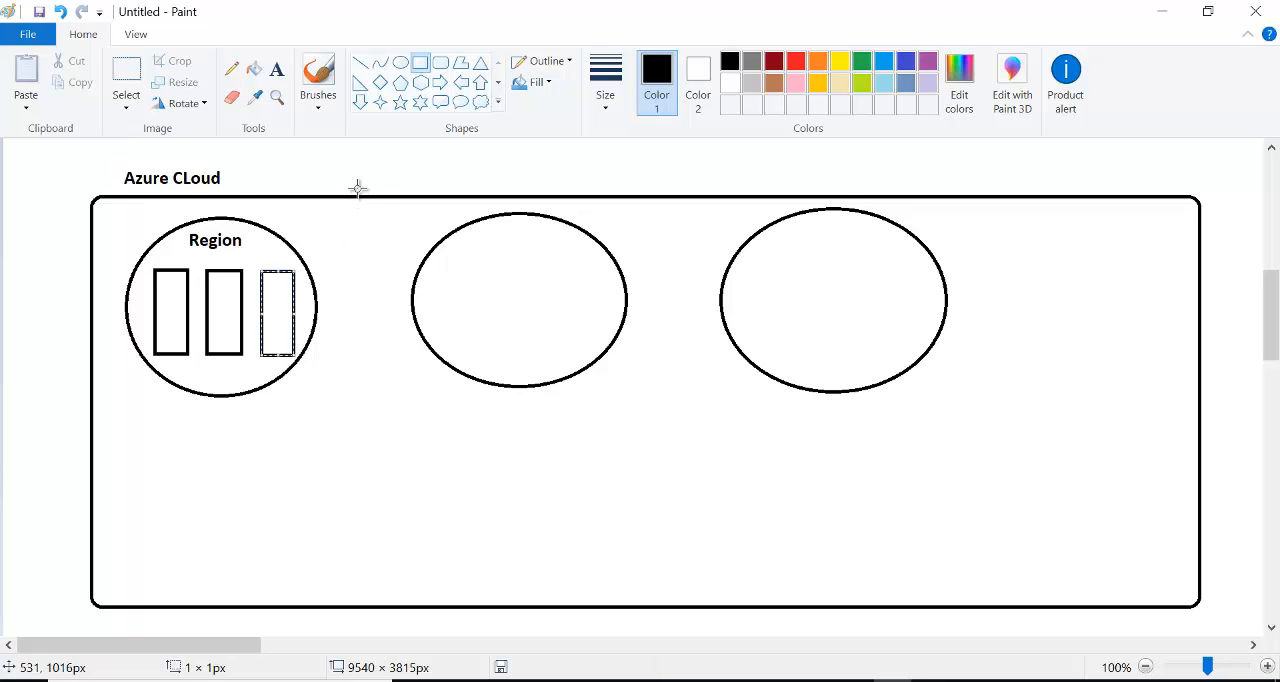
- Label the first rectangle in the Region oval "AZ" and add the text "Availablity Zones" below that oval
{"action": "left_click", "coordinate": [278, 72]}
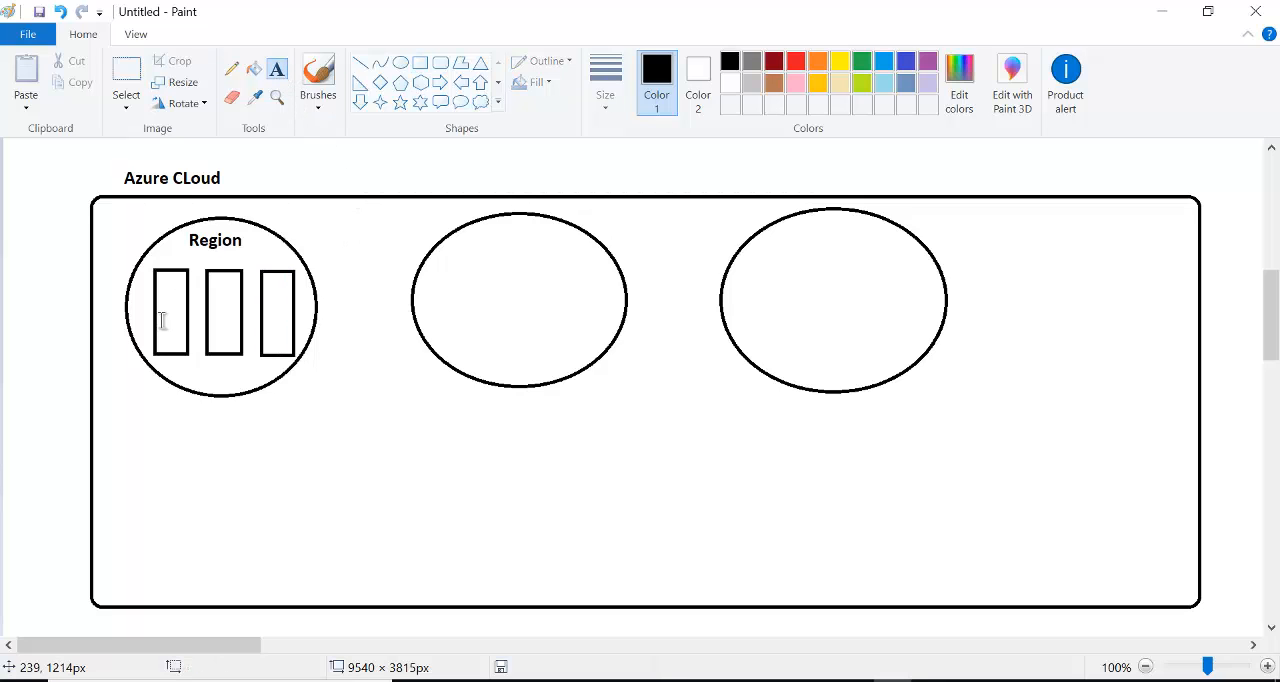
{"action": "left_click", "coordinate": [158, 312]}
{"action": "type", "text": "AZ"}
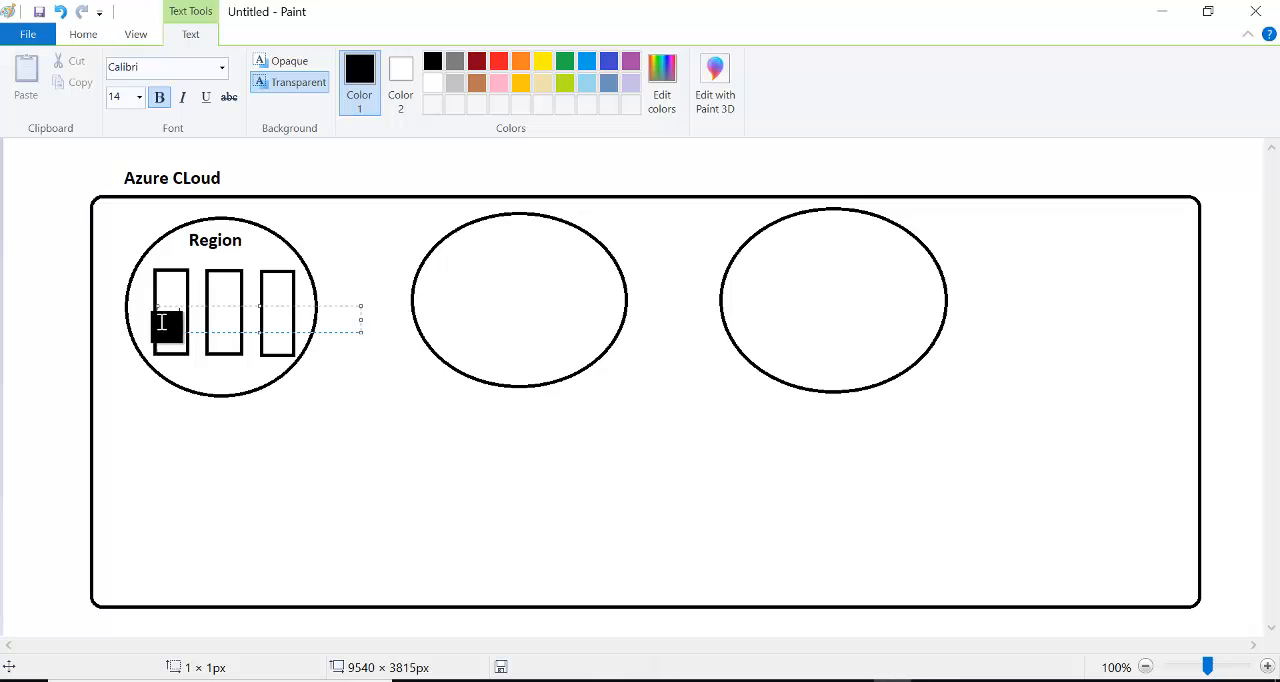
{"action": "left_click", "coordinate": [226, 457]}
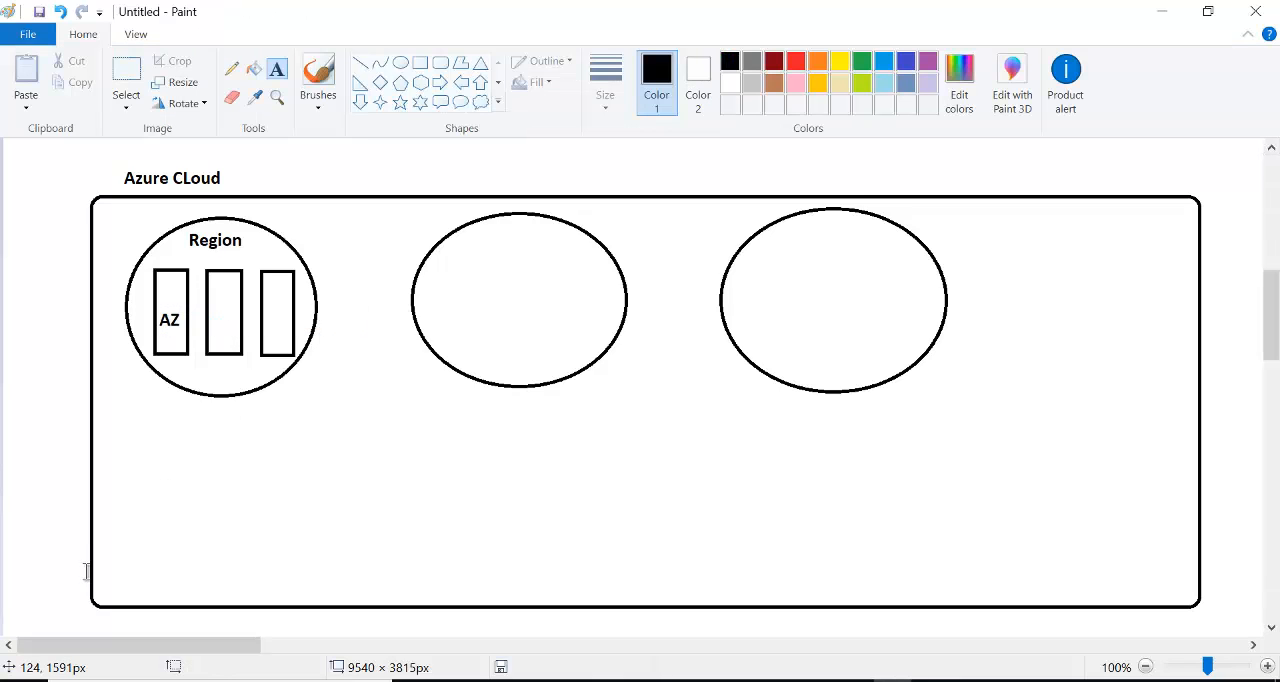
{"action": "left_click", "coordinate": [125, 435]}
{"action": "type", "text": "Availablity Zones"}
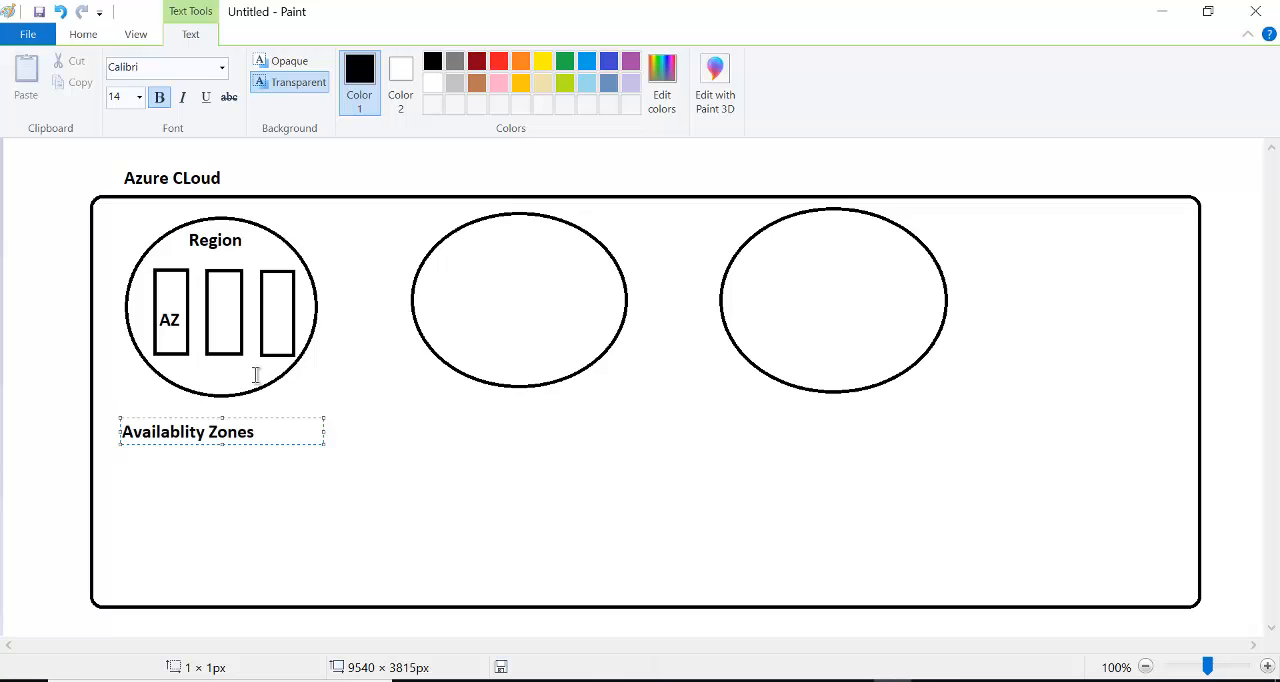
{"action": "left_click", "coordinate": [372, 372]}
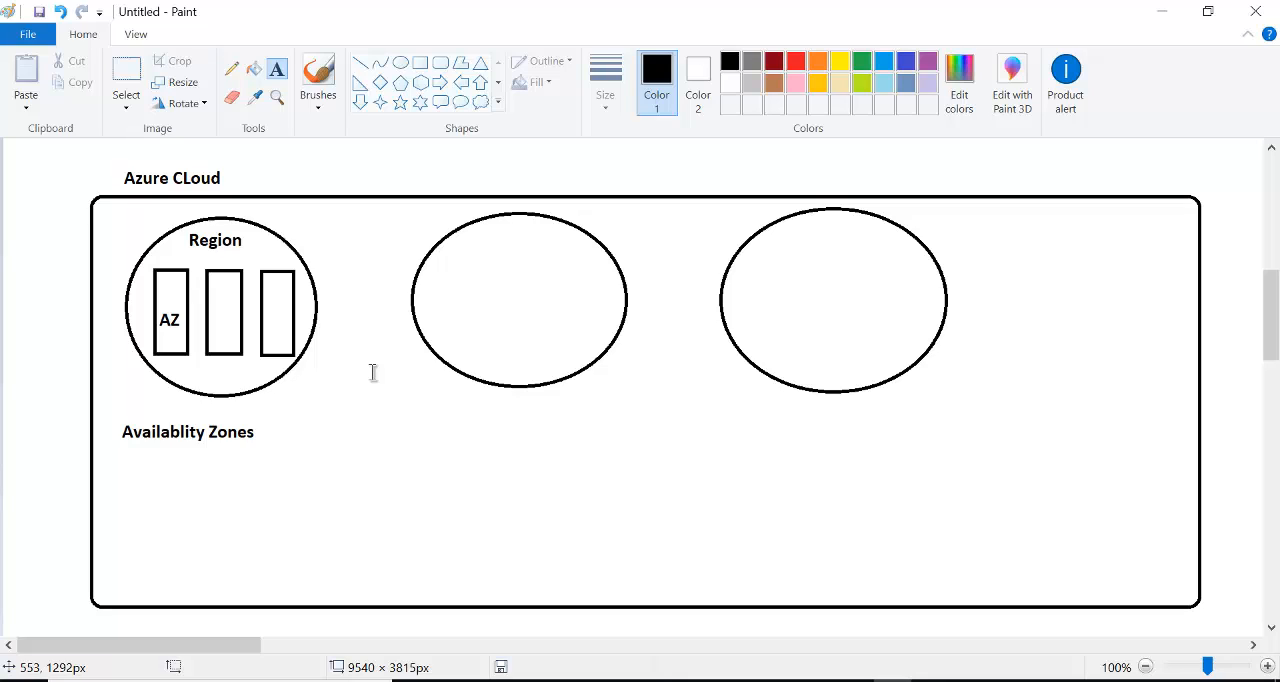
- Add the label "AZ" inside the second and third rectangles, aligned with the label in the first one
{"action": "left_click", "coordinate": [219, 320]}
{"action": "type", "text": "AZ"}
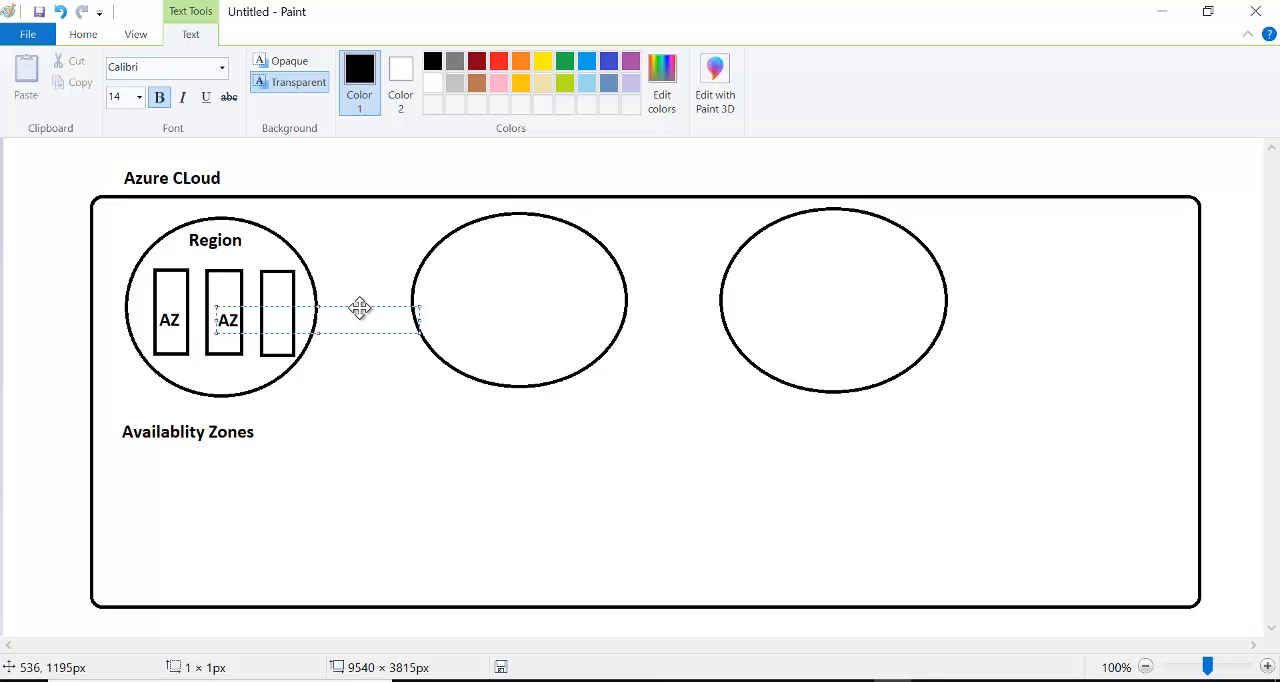
{"action": "left_click_drag", "start_coordinate": [360, 308], "coordinate": [354, 308]}
{"action": "left_click", "coordinate": [360, 229]}
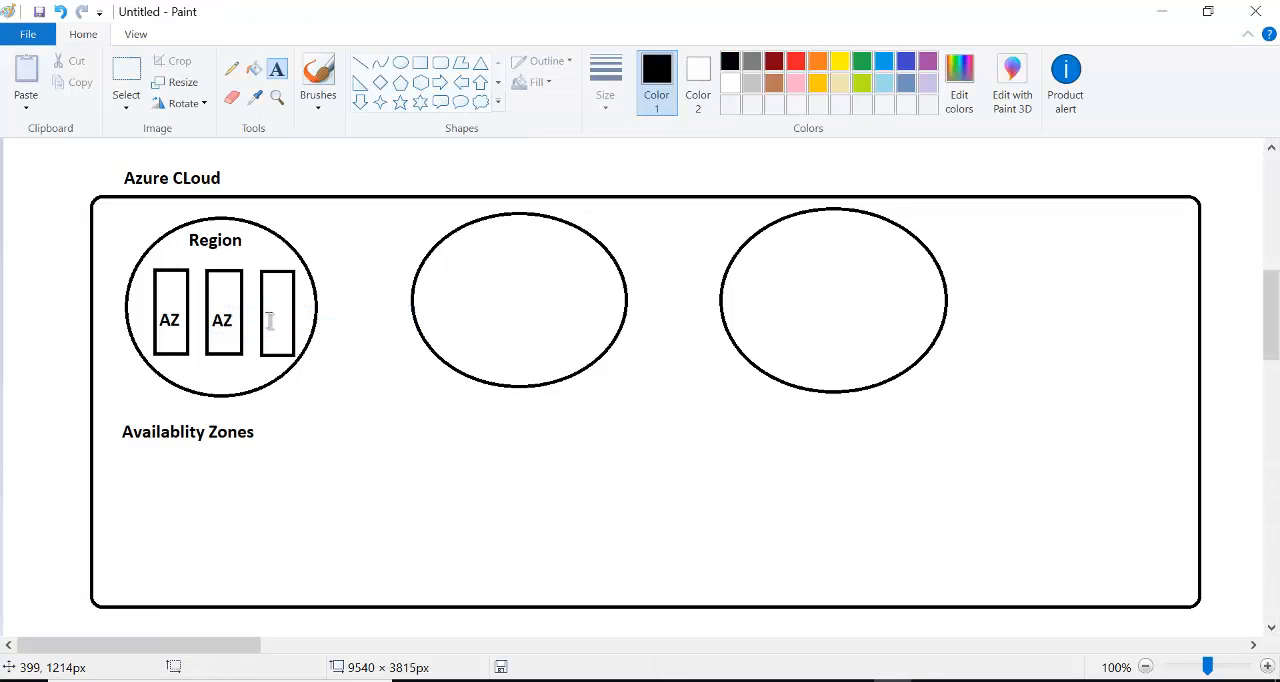
{"action": "left_click", "coordinate": [270, 320]}
{"action": "type", "text": "AZ"}
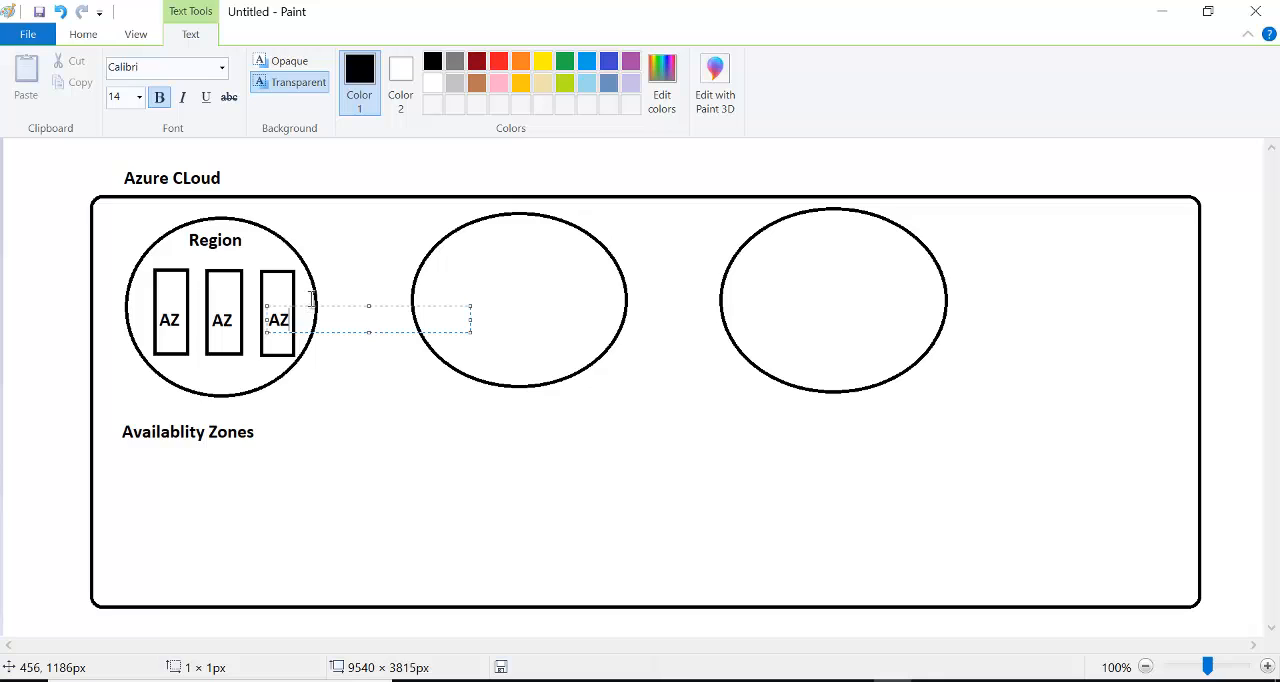
{"action": "left_click", "coordinate": [396, 244]}
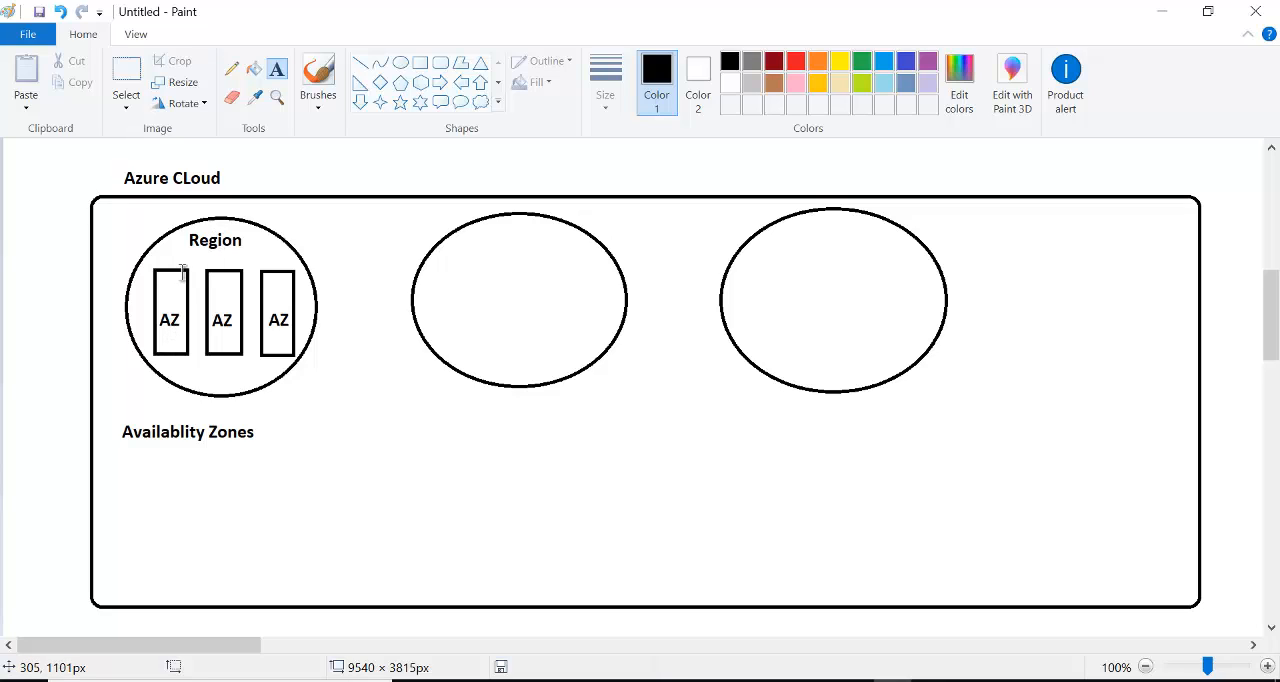
- Number the rectangles 1, 2 and 3 beneath their AZ labels and connect neighbouring rectangles with short horizontal lines
{"action": "left_click", "coordinate": [170, 341]}
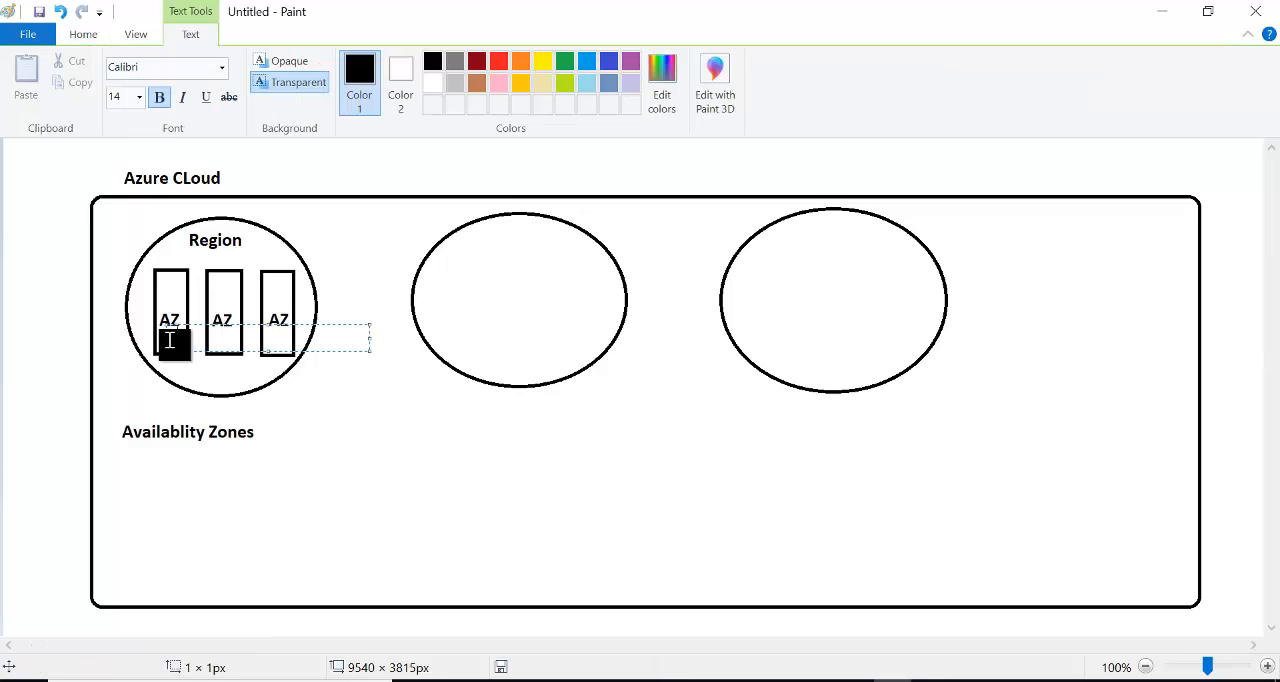
{"action": "type", "text": "1 2 3"}
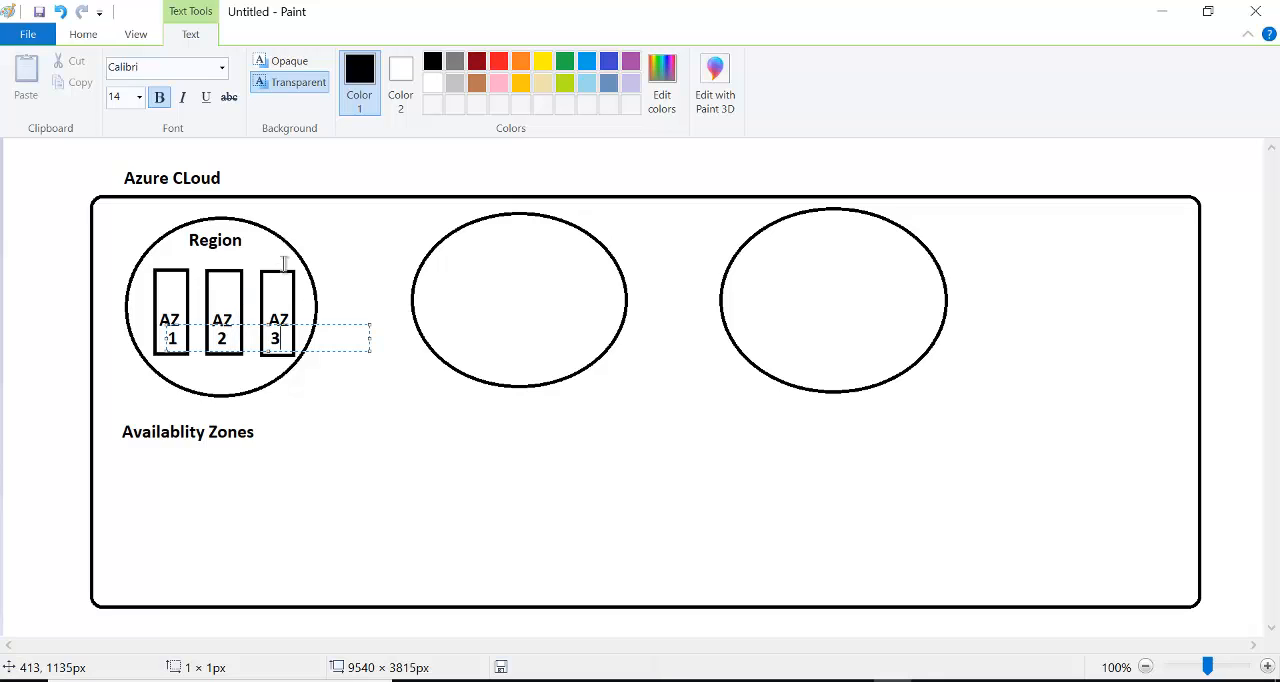
{"action": "left_click", "coordinate": [351, 232]}
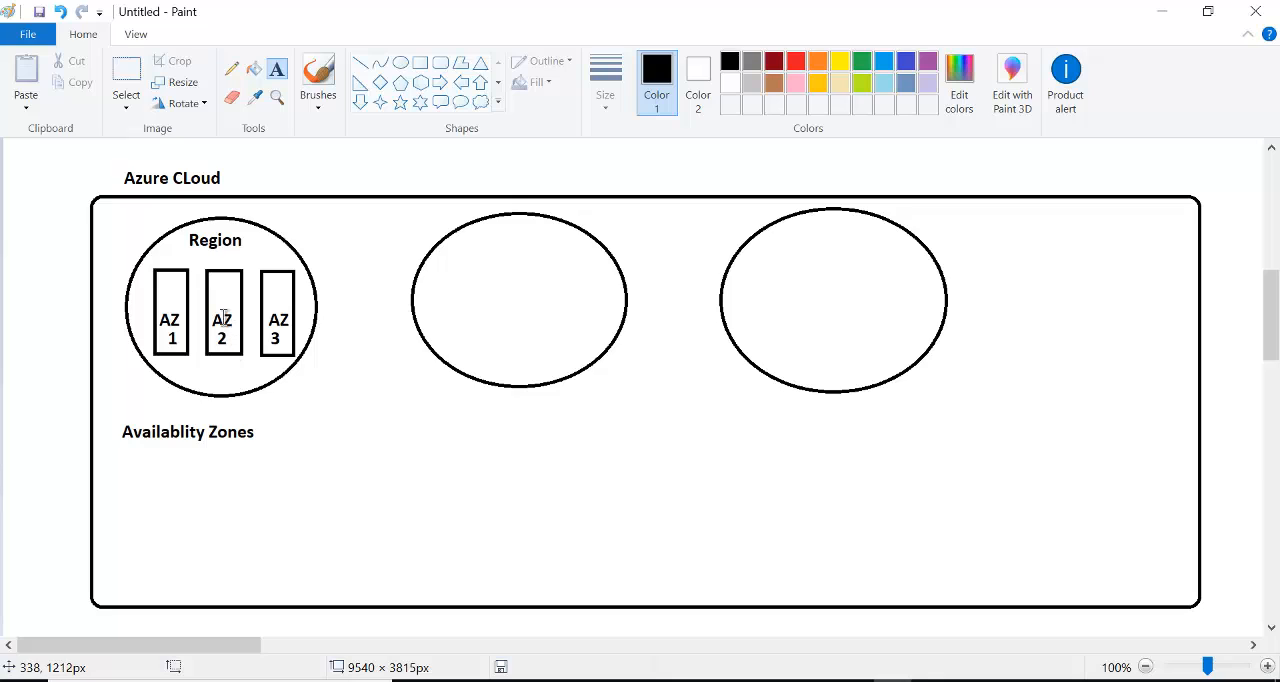
{"action": "left_click", "coordinate": [361, 62]}
{"action": "left_click_drag", "start_coordinate": [188, 310], "coordinate": [270, 310]}
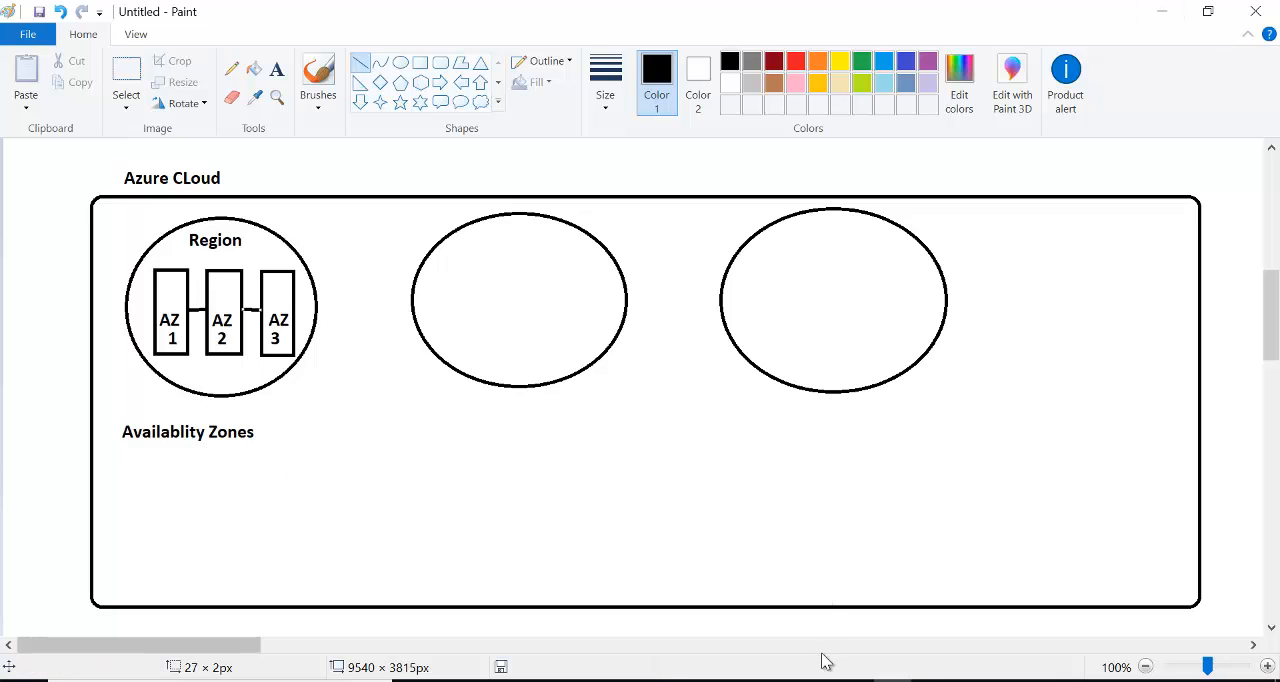
- Switch to the Azure portal in Chrome and open the Virtual machines page
{"action": "mouse_move", "coordinate": [851, 668]}
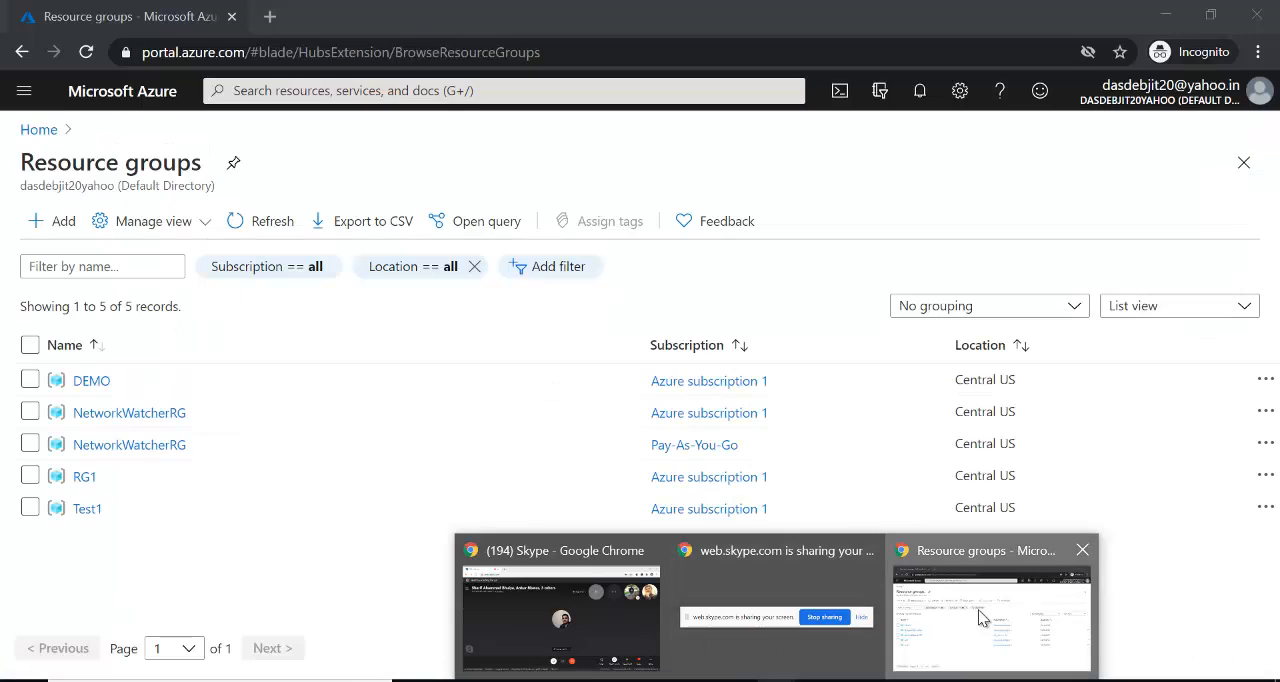
{"action": "left_click", "coordinate": [901, 580]}
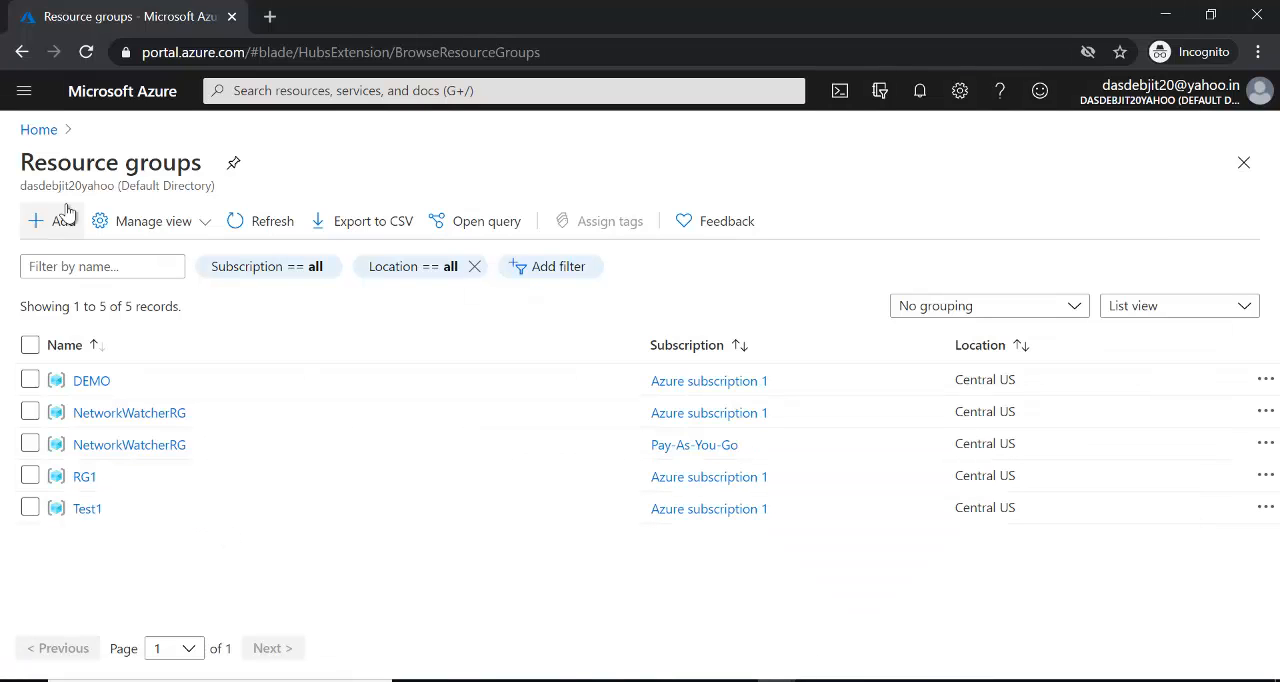
{"action": "left_click", "coordinate": [25, 92]}
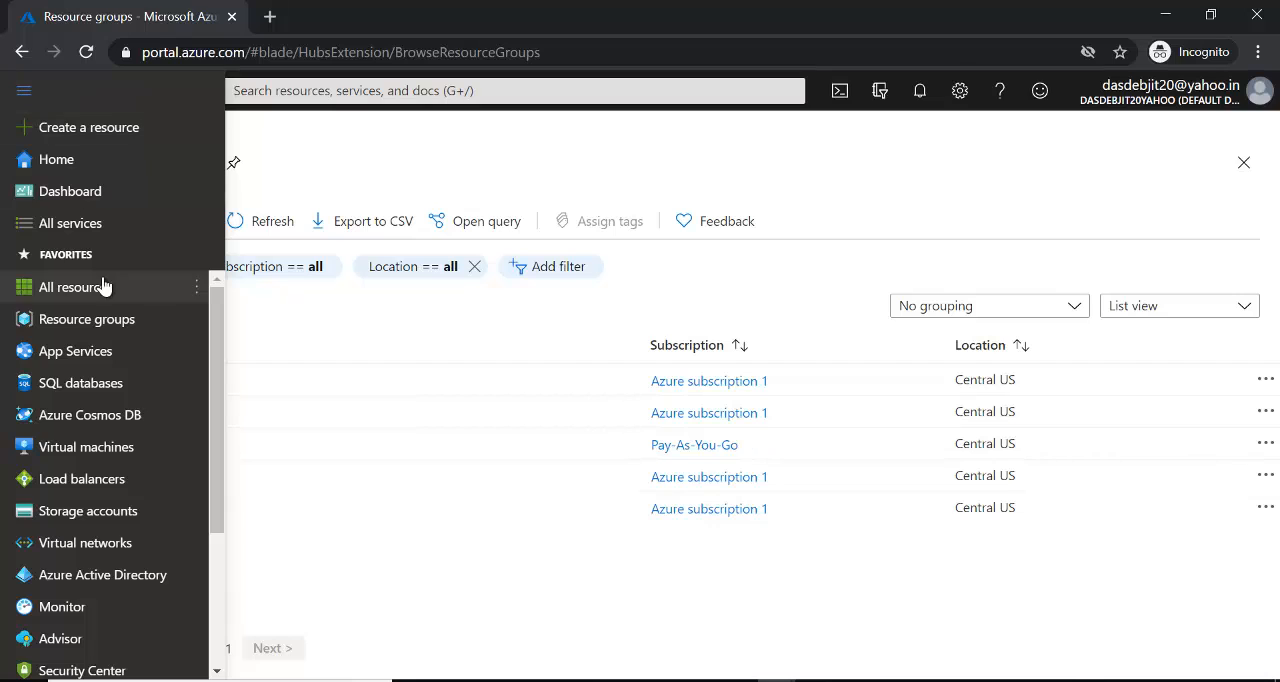
{"action": "mouse_move", "coordinate": [126, 452]}
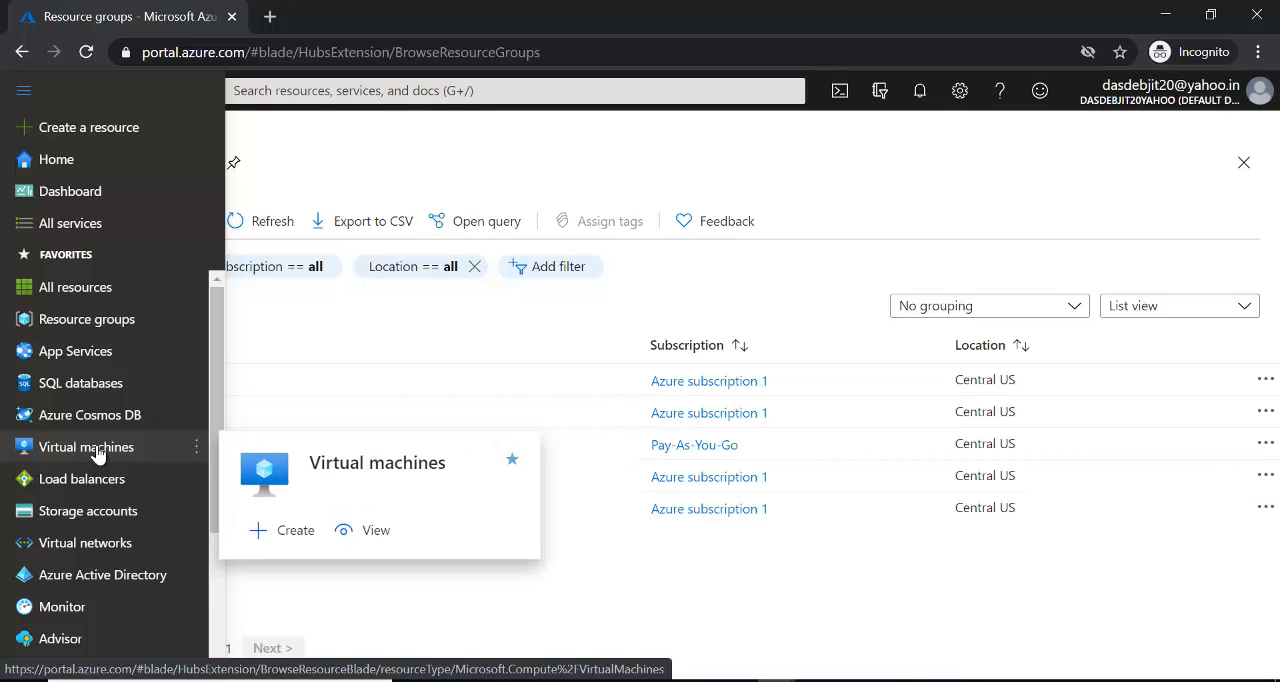
{"action": "left_click", "coordinate": [97, 452]}
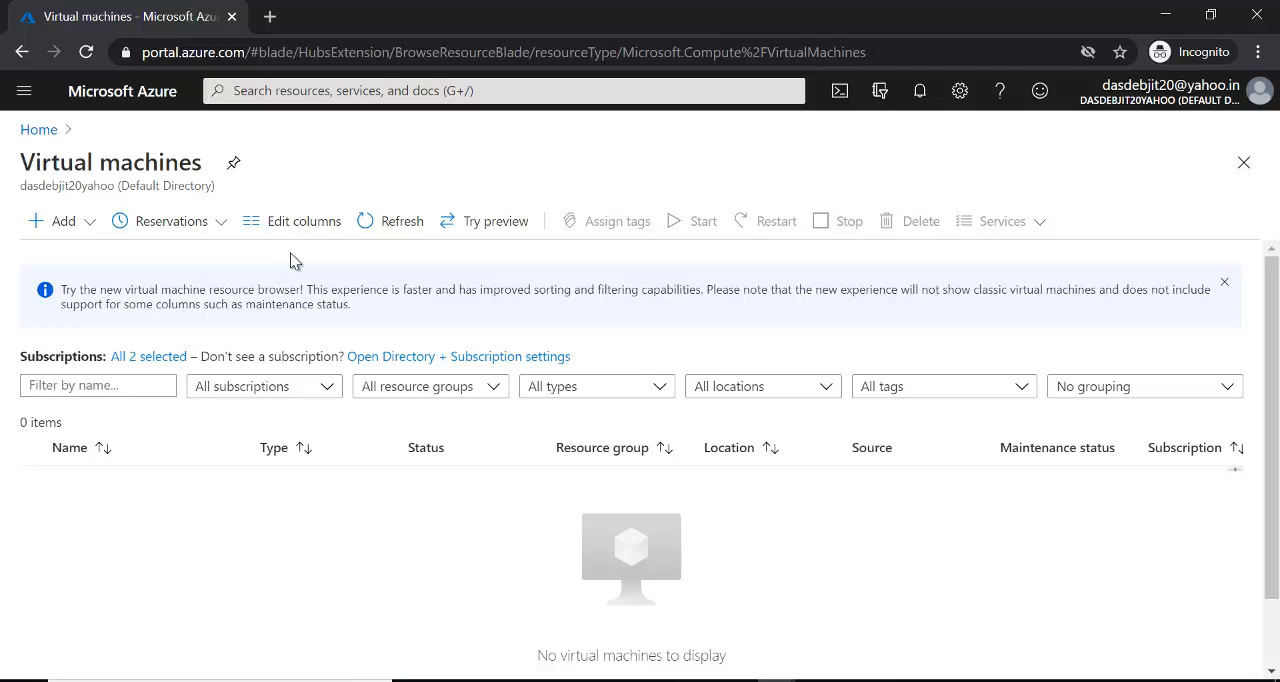
- Start creating a new virtual machine and open the subscription choices in its basic project details
{"action": "left_click", "coordinate": [72, 223]}
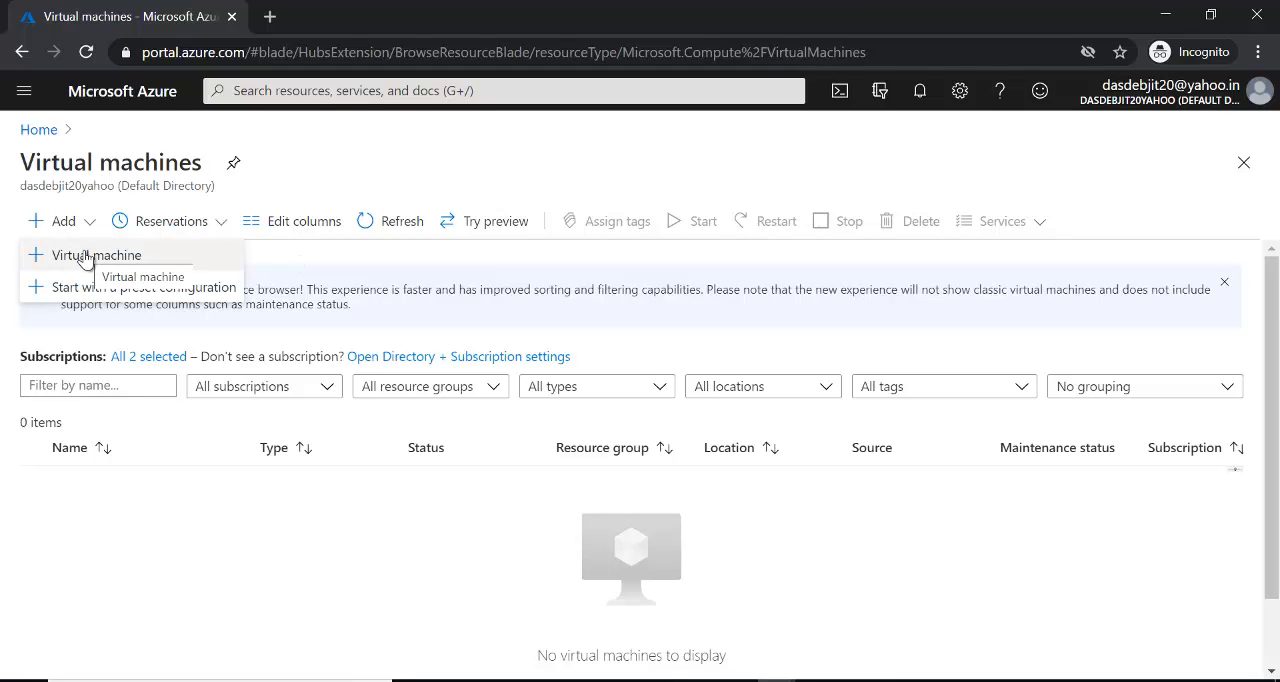
{"action": "left_click", "coordinate": [170, 258]}
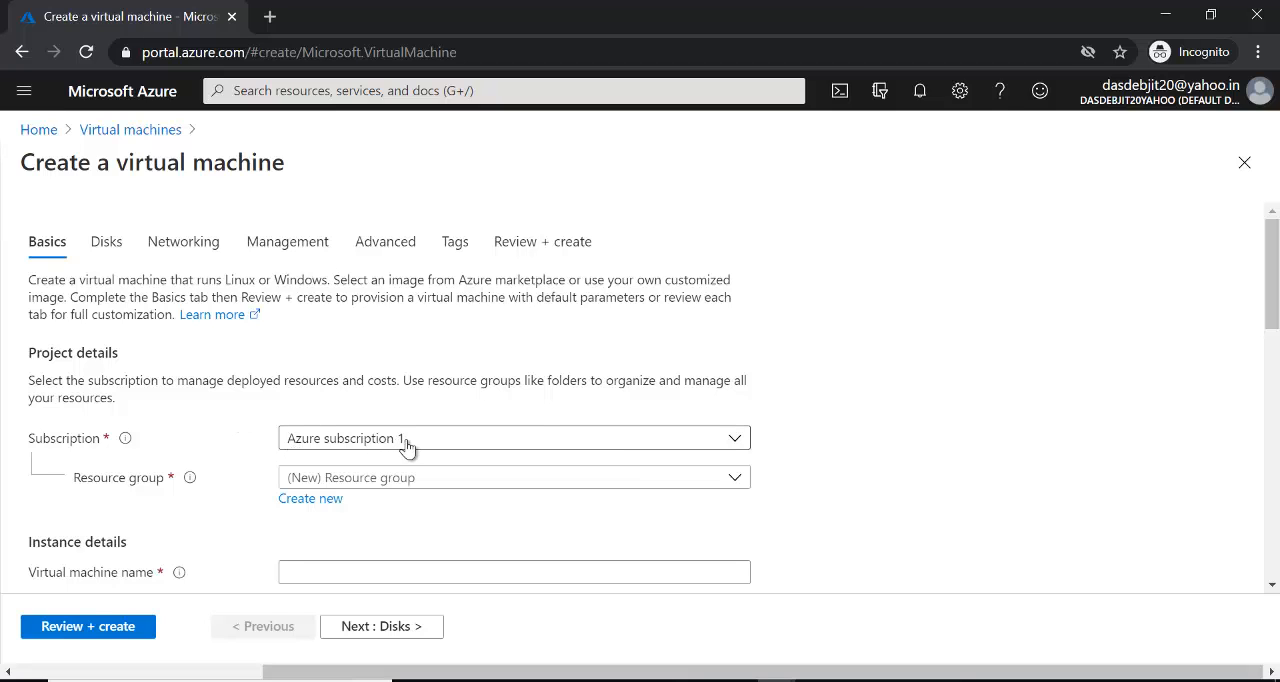
{"action": "left_click_drag", "start_coordinate": [1275, 290], "coordinate": [1275, 350]}
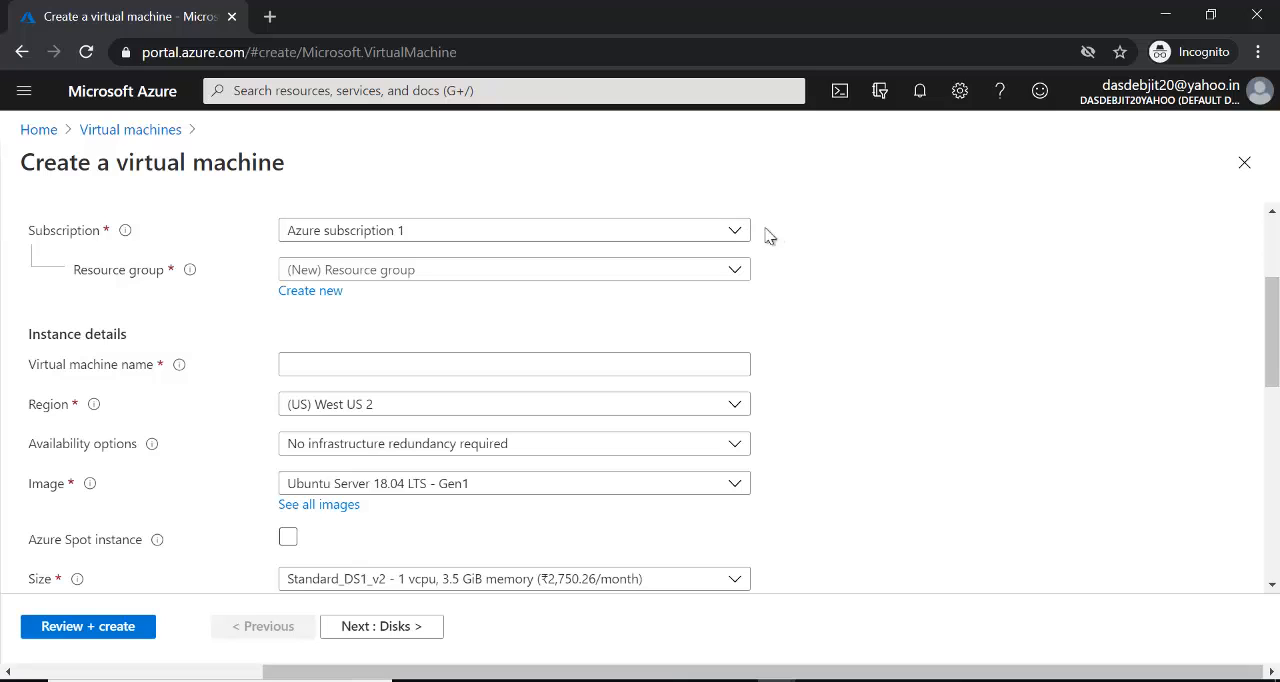
{"action": "left_click", "coordinate": [736, 236]}
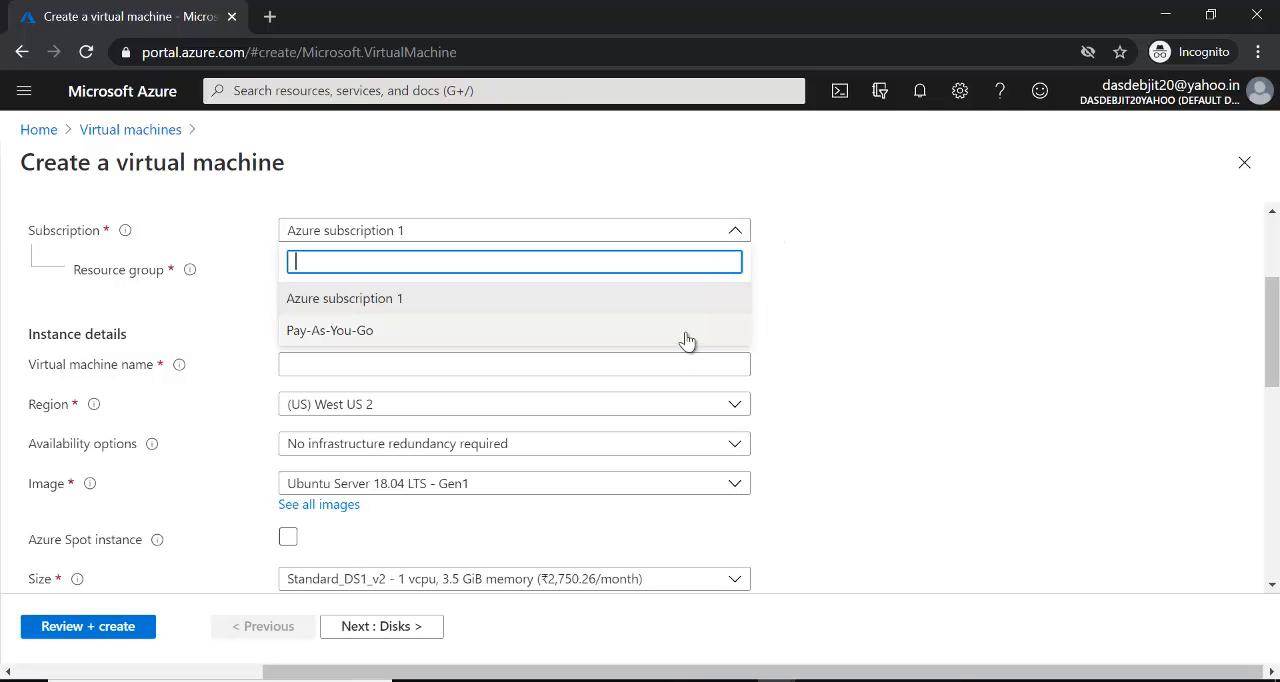
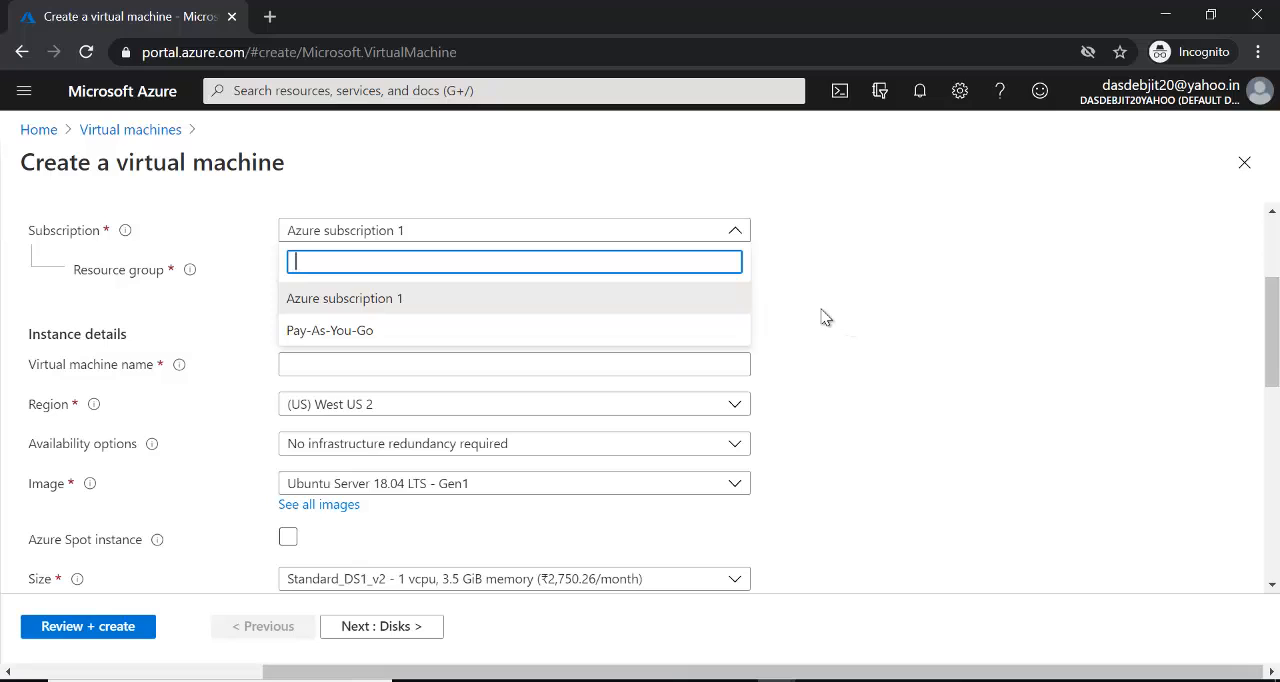
- Choose Azure subscription 1 and the existing resource group Test1, and name the virtual machine VM1
{"action": "left_click", "coordinate": [697, 303]}
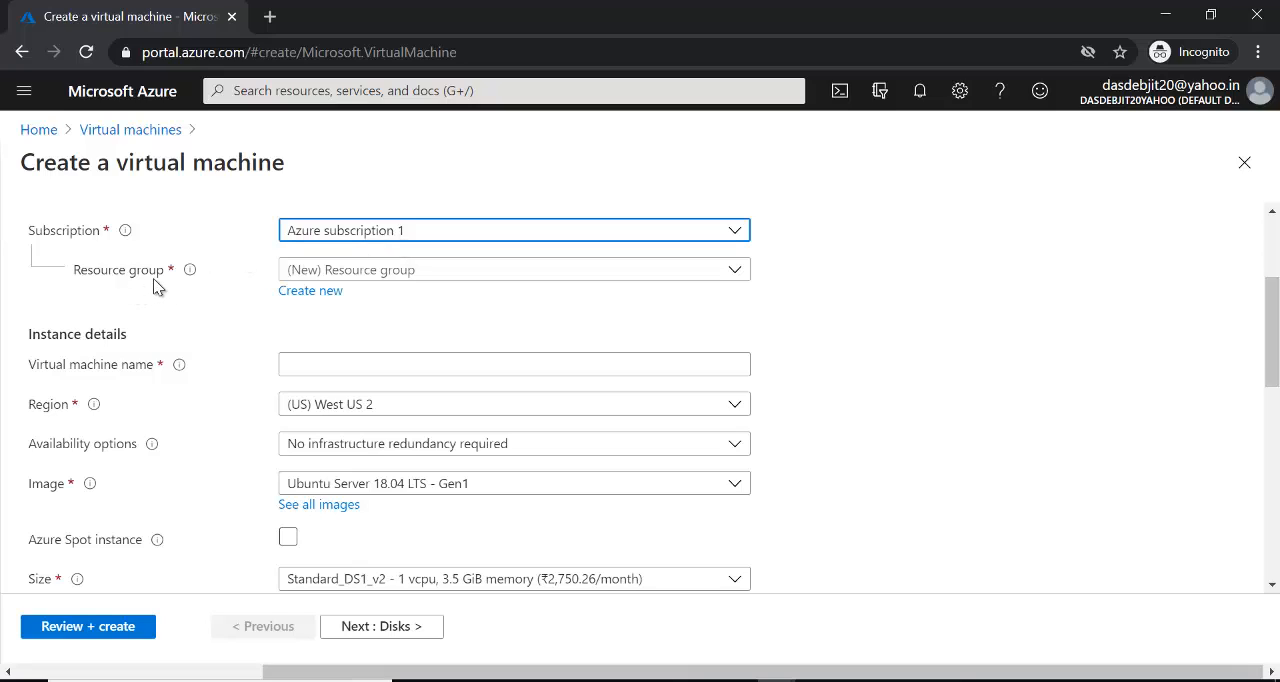
{"action": "left_click", "coordinate": [733, 272]}
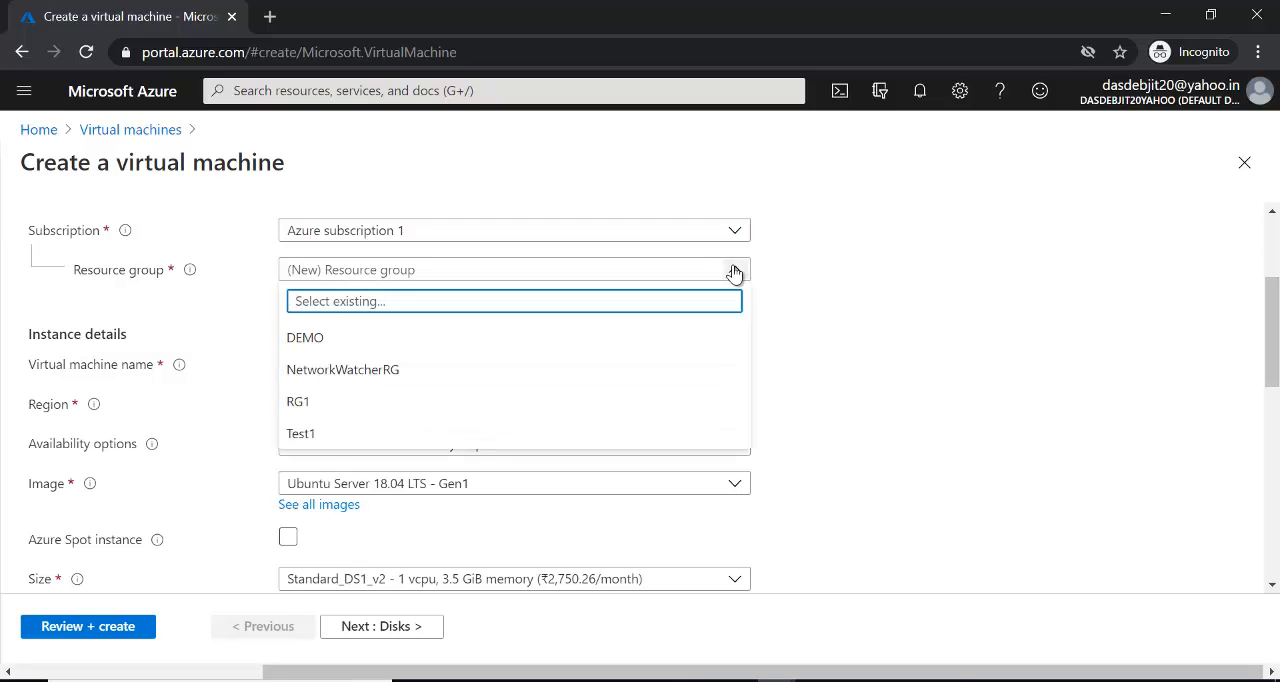
{"action": "left_click", "coordinate": [343, 436]}
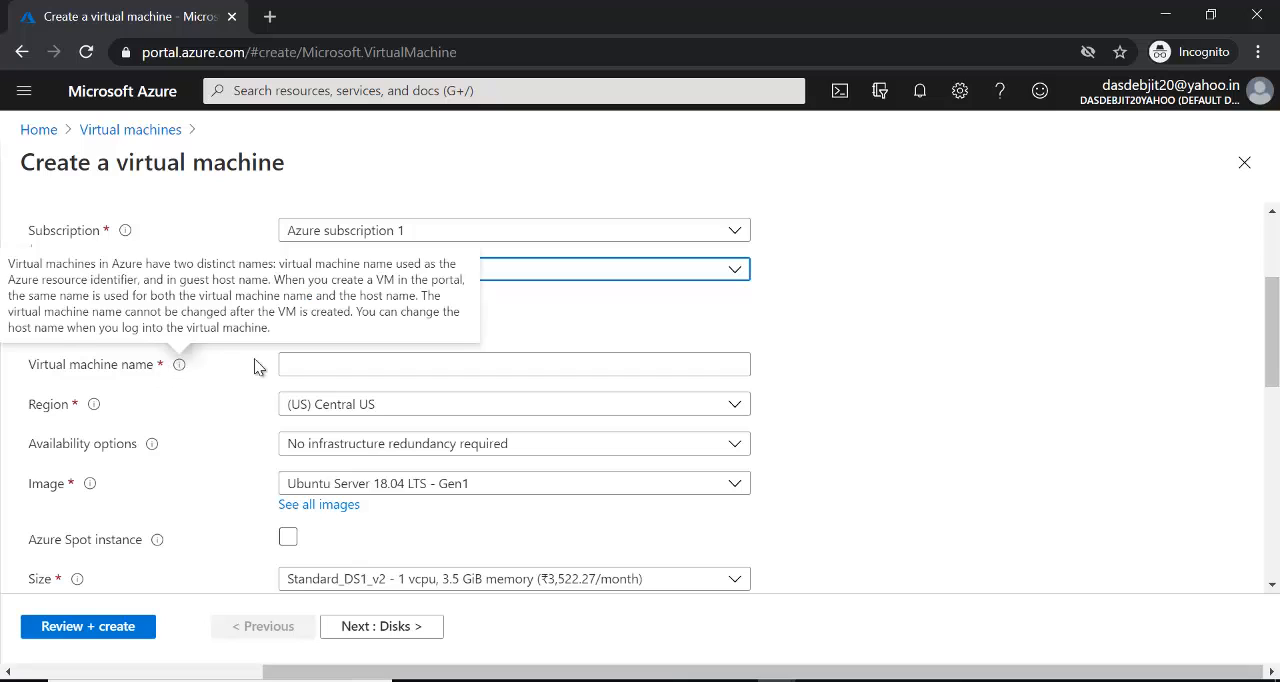
{"action": "left_click", "coordinate": [313, 362]}
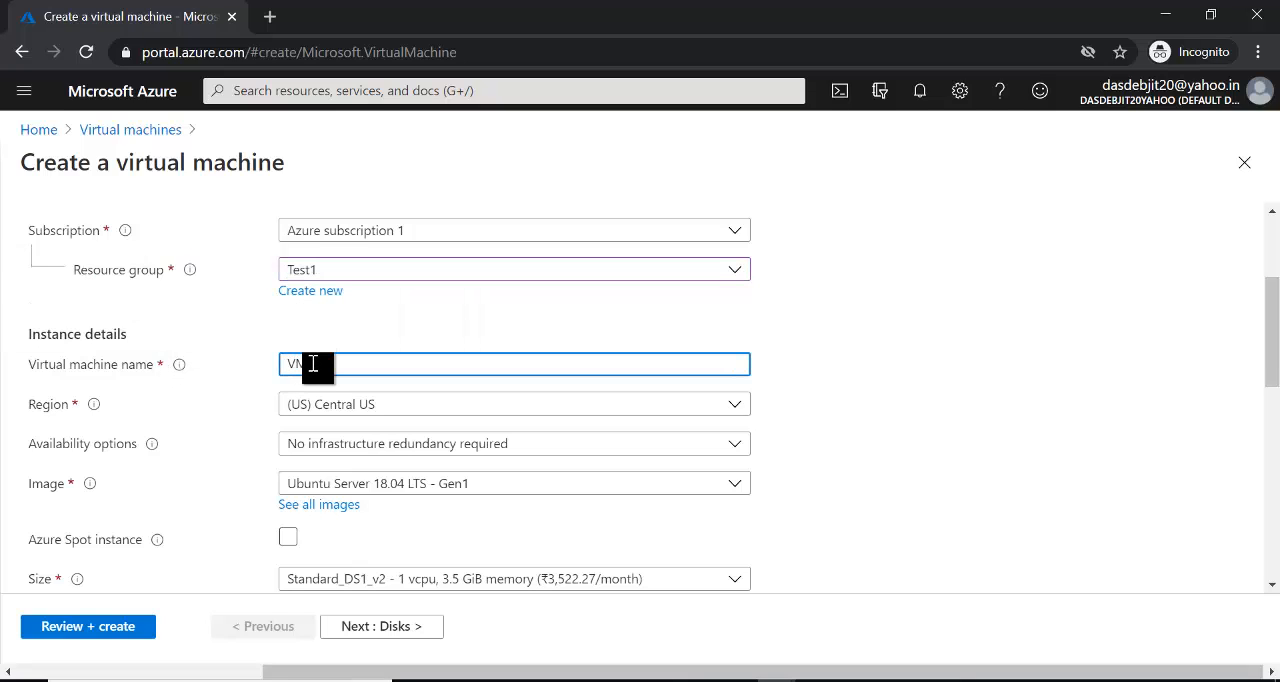
{"action": "type", "text": "VM1"}
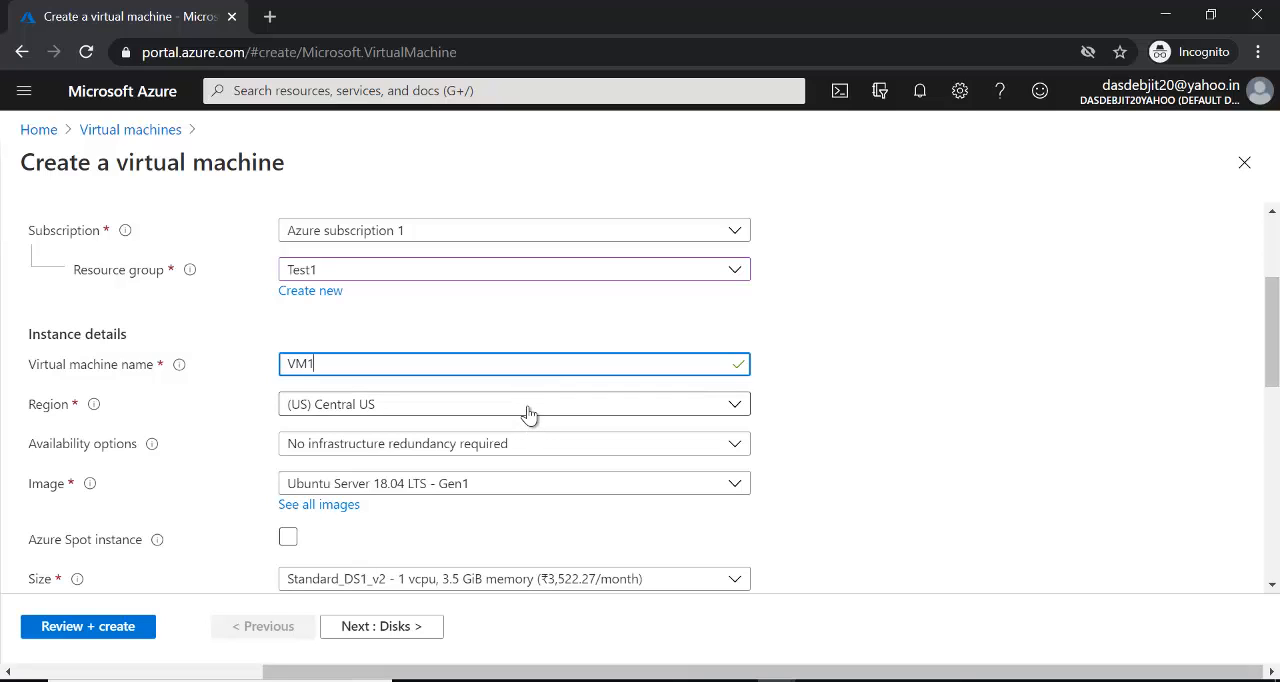
- Set the virtual machine's region to (US) East US
{"action": "left_click", "coordinate": [736, 406]}
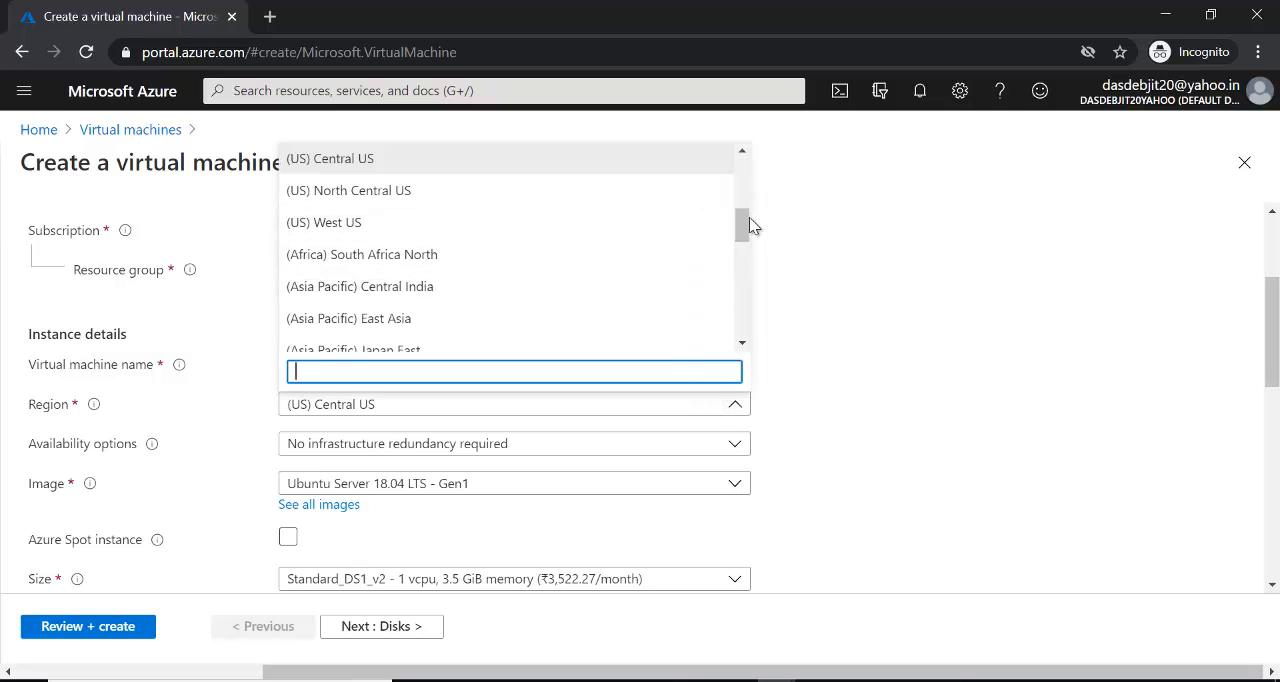
{"action": "left_click_drag", "start_coordinate": [749, 225], "coordinate": [709, 183]}
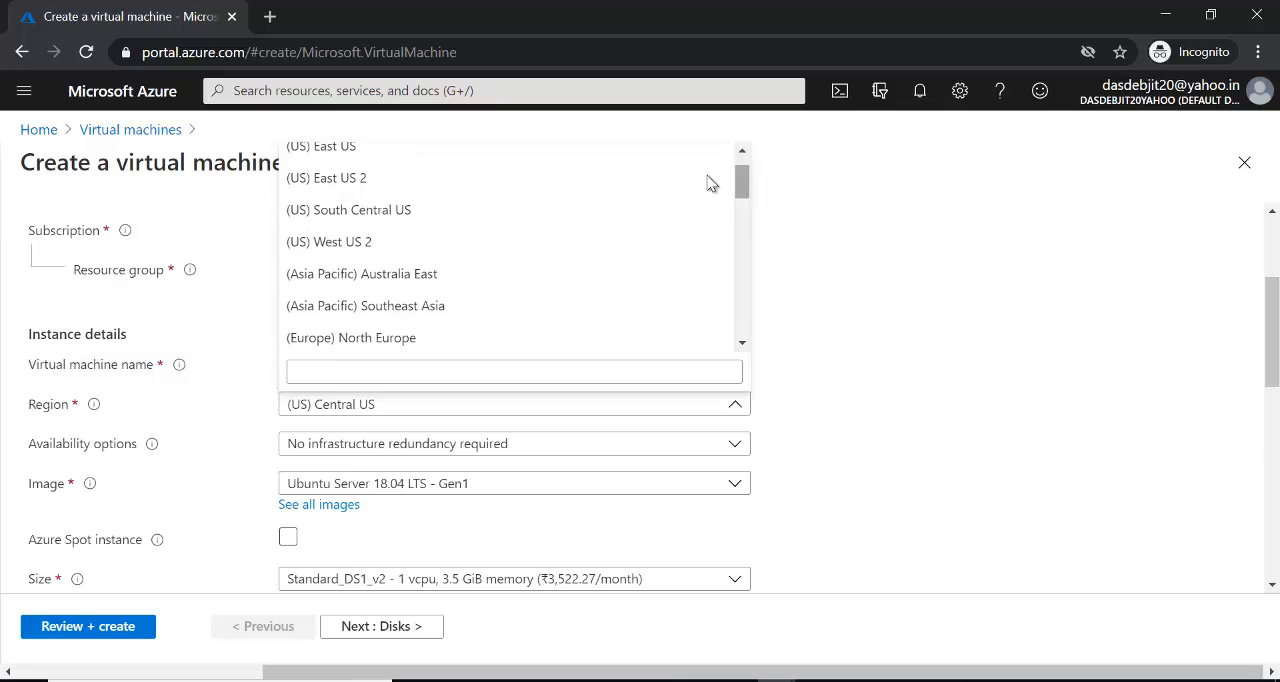
{"action": "left_click", "coordinate": [463, 150]}
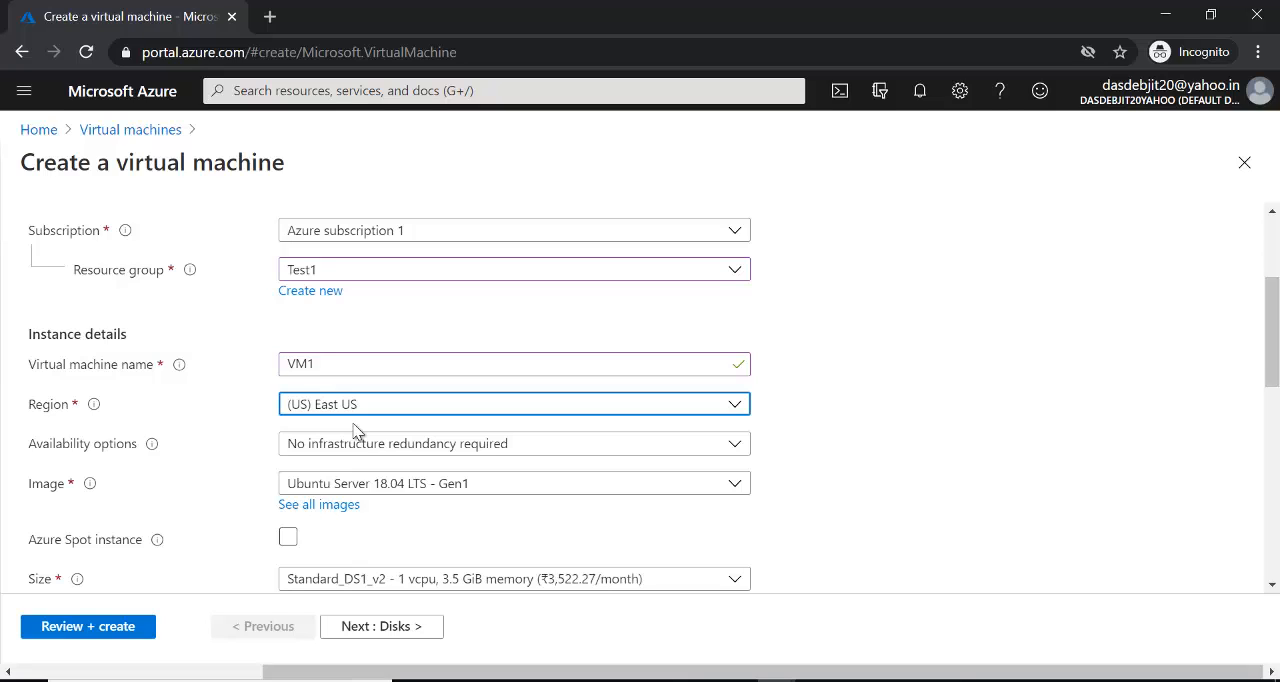
- Set the virtual machine's region to (US) Central US
{"action": "left_click", "coordinate": [735, 403]}
{"action": "left_click_drag", "start_coordinate": [749, 190], "coordinate": [742, 215]}
{"action": "left_click", "coordinate": [516, 274]}
- Switch to the Paint diagram and add the label "Central US" above the first circle, just inside the large rectangle
{"action": "left_click", "coordinate": [1165, 15]}
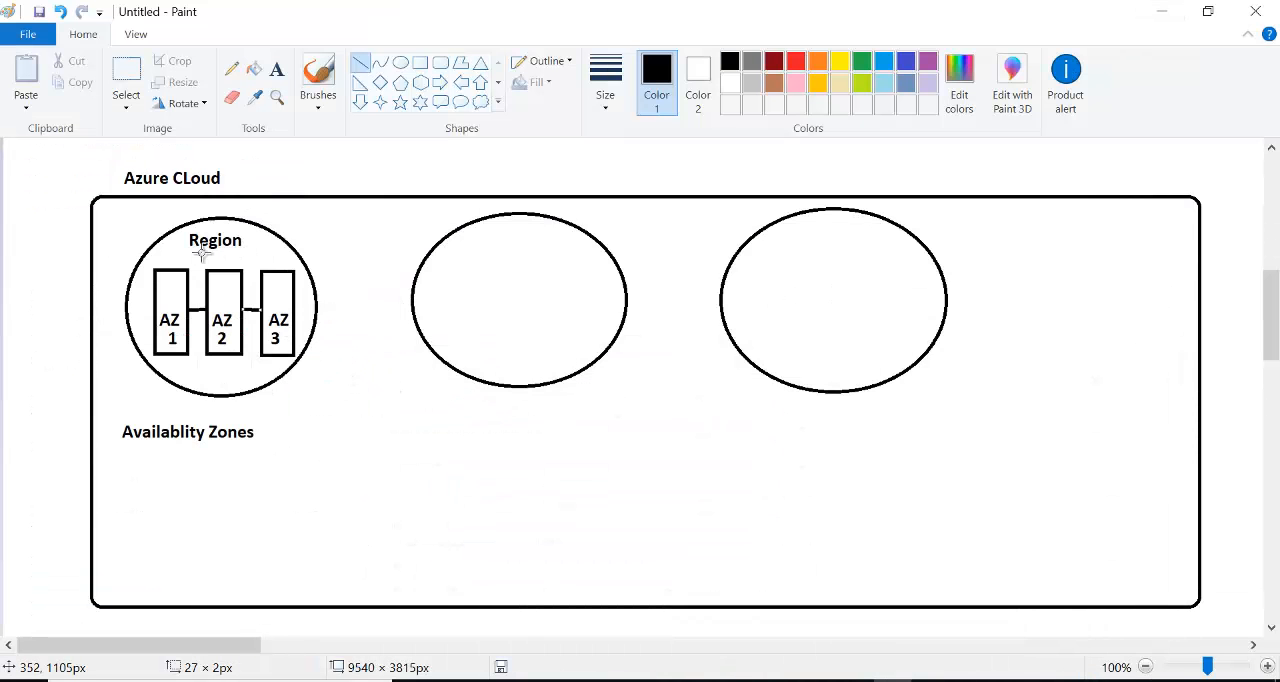
{"action": "left_click", "coordinate": [277, 69]}
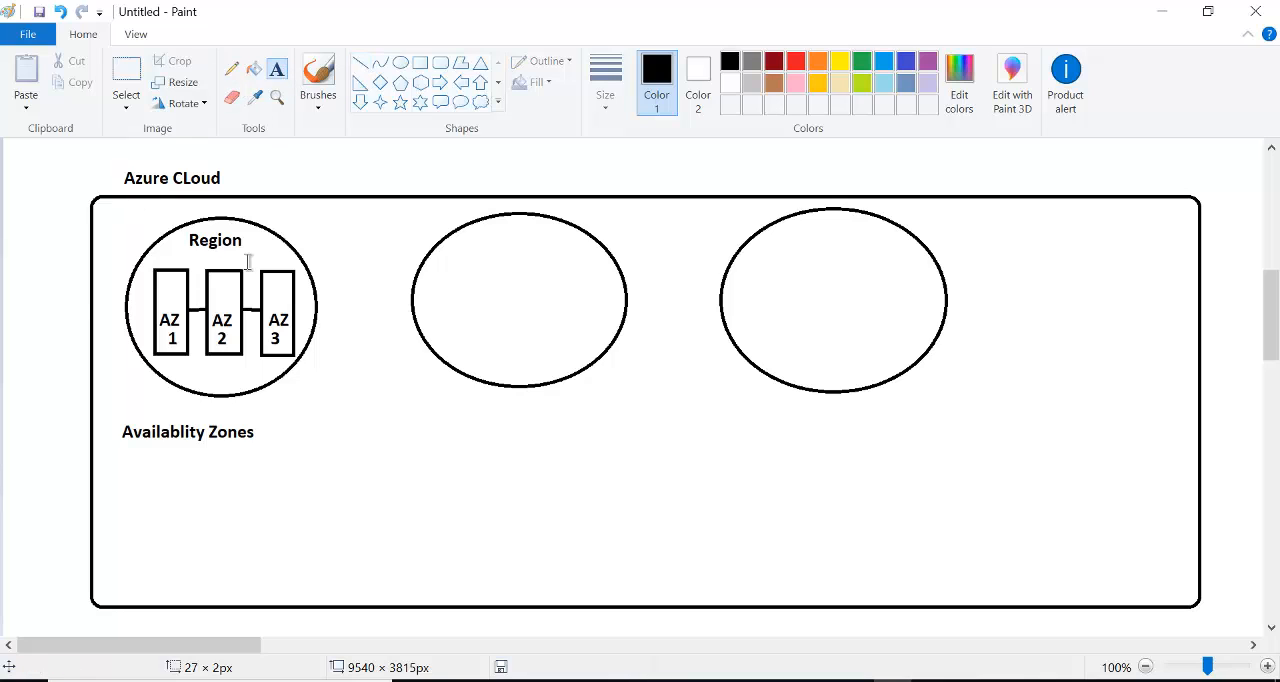
{"action": "left_click", "coordinate": [119, 225]}
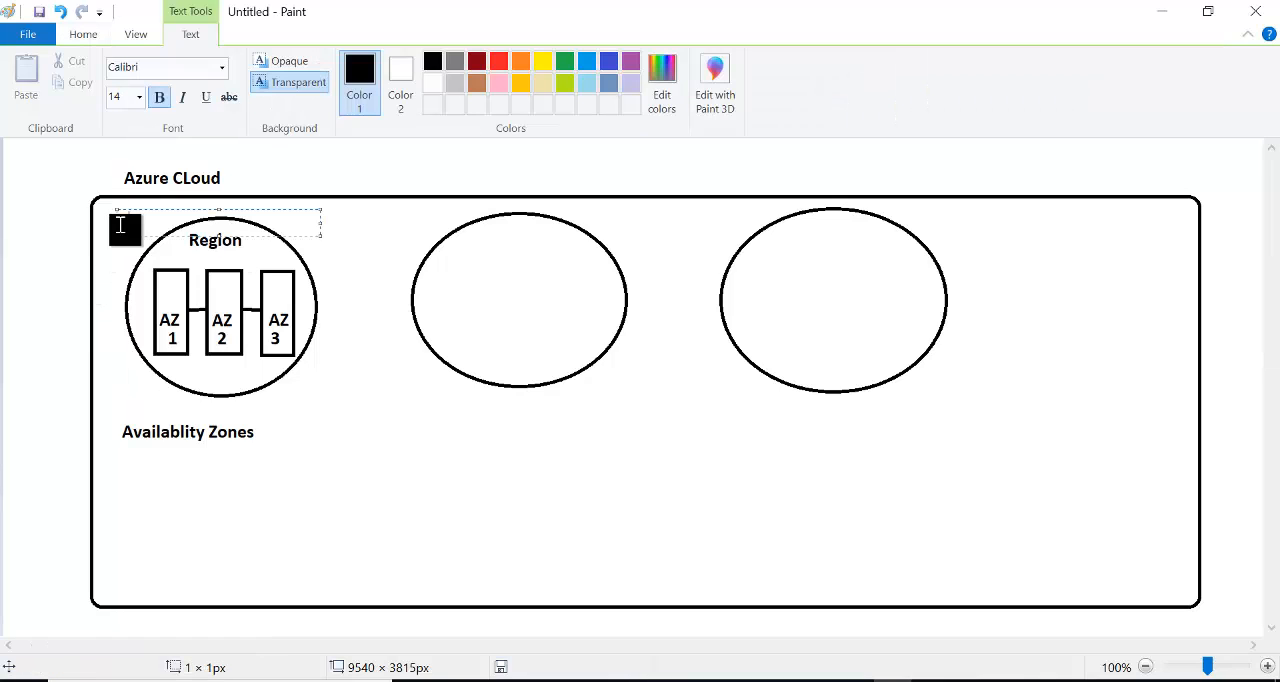
{"action": "type", "text": "Central US"}
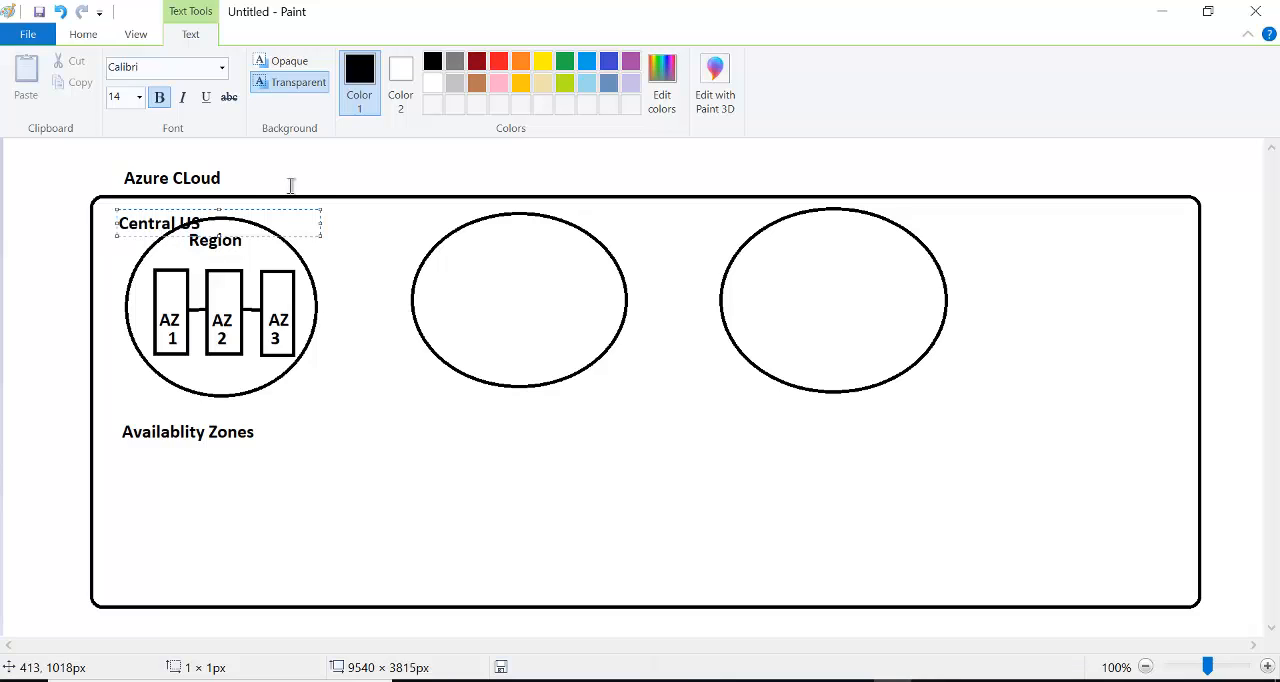
{"action": "left_click_drag", "start_coordinate": [295, 207], "coordinate": [417, 197]}
{"action": "left_click", "coordinate": [333, 374]}
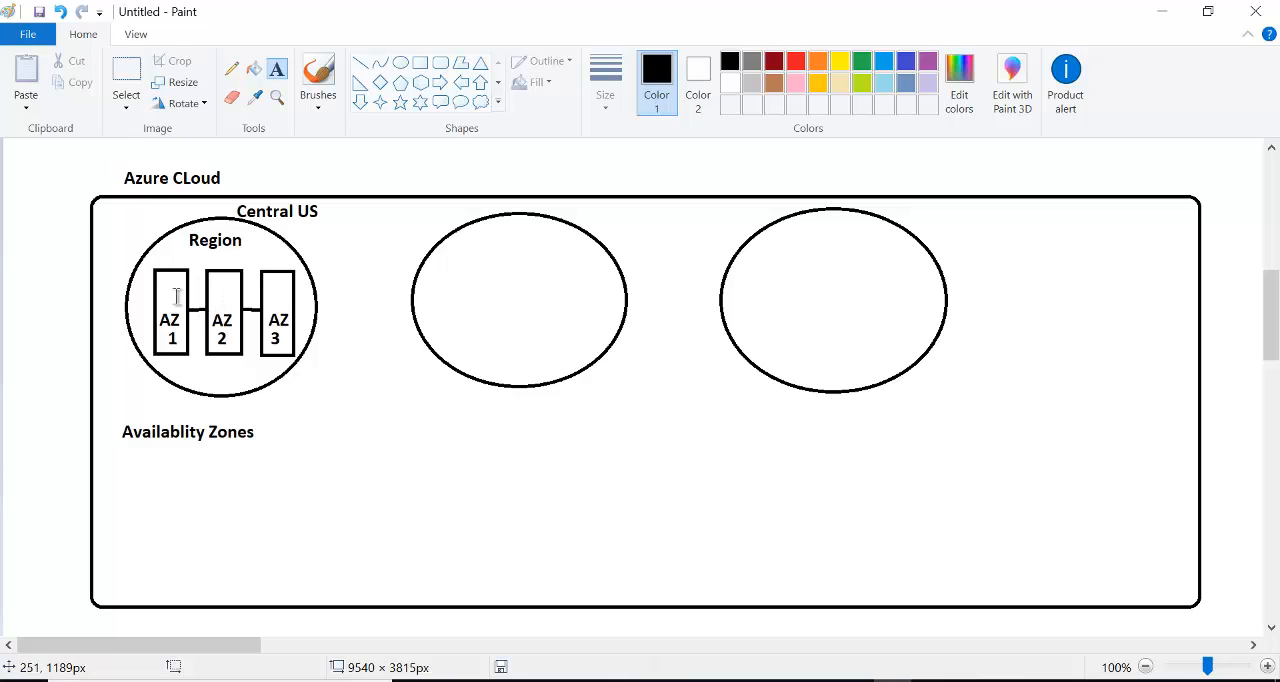
- Add the label "RG" beneath "Central US", just outside the first circle's upper-right edge
{"action": "left_click", "coordinate": [303, 233]}
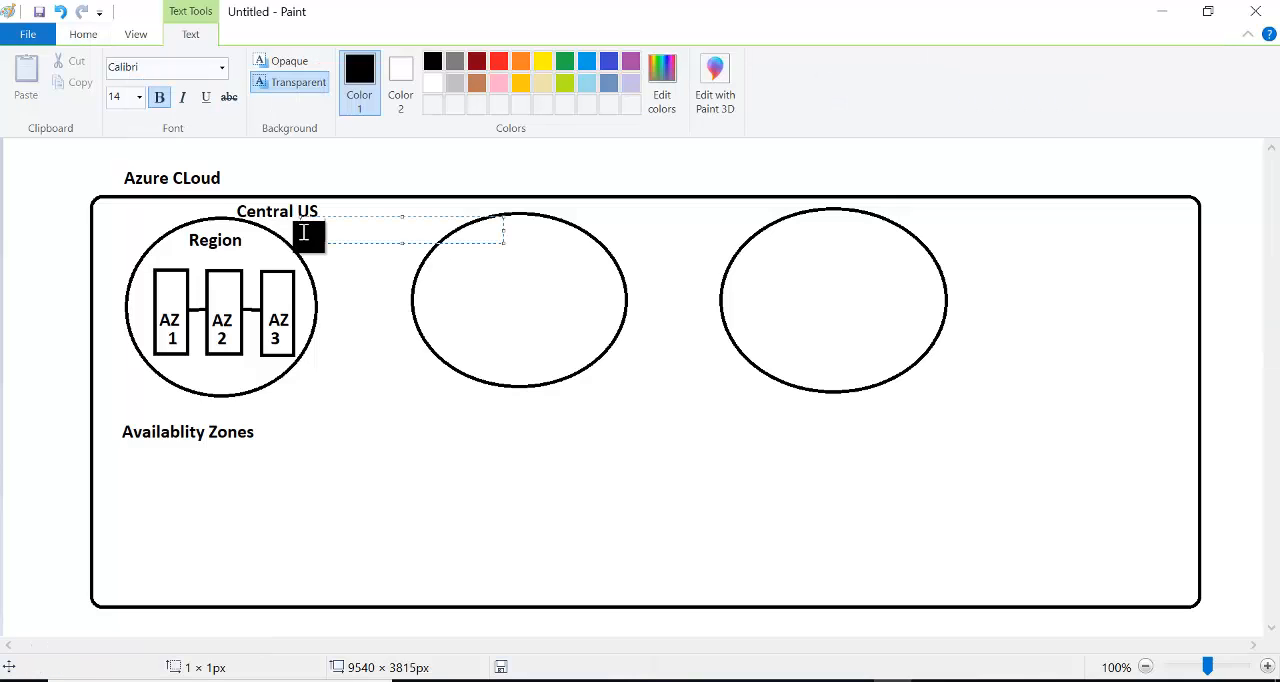
{"action": "type", "text": "RG"}
{"action": "left_click", "coordinate": [354, 366]}
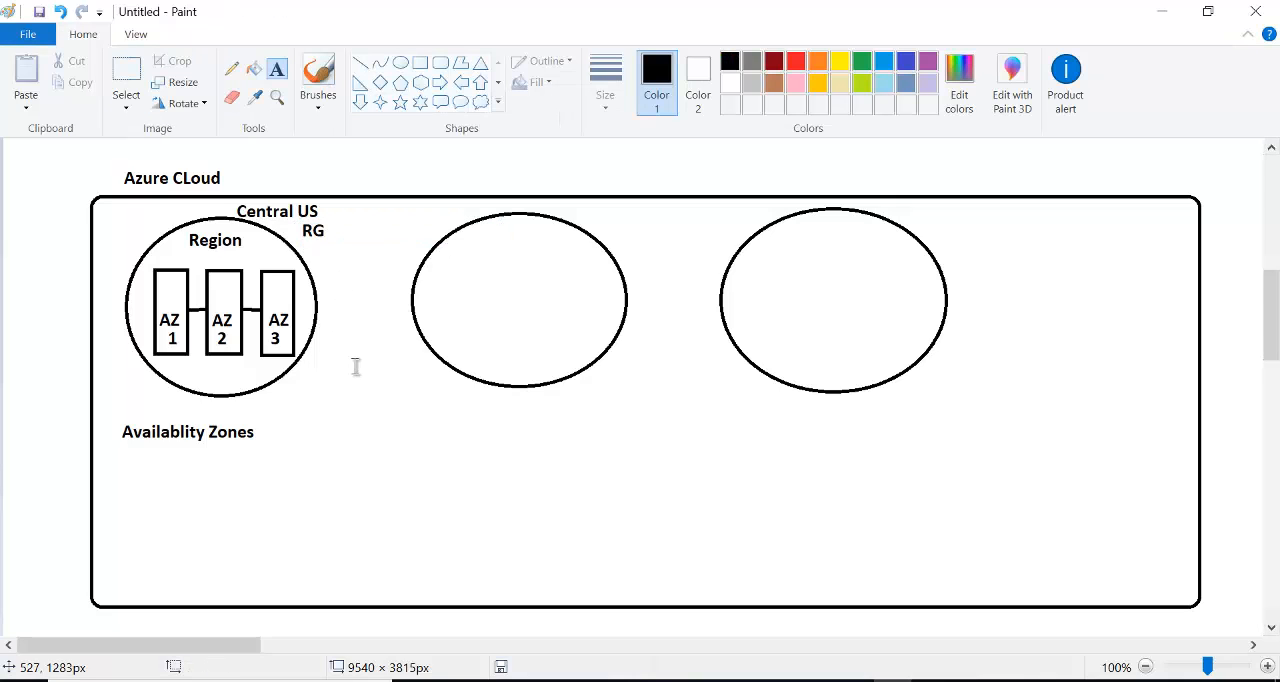
- Add the label "India" inside the upper part of the second circle
{"action": "left_click", "coordinate": [277, 68]}
{"action": "left_click", "coordinate": [474, 242]}
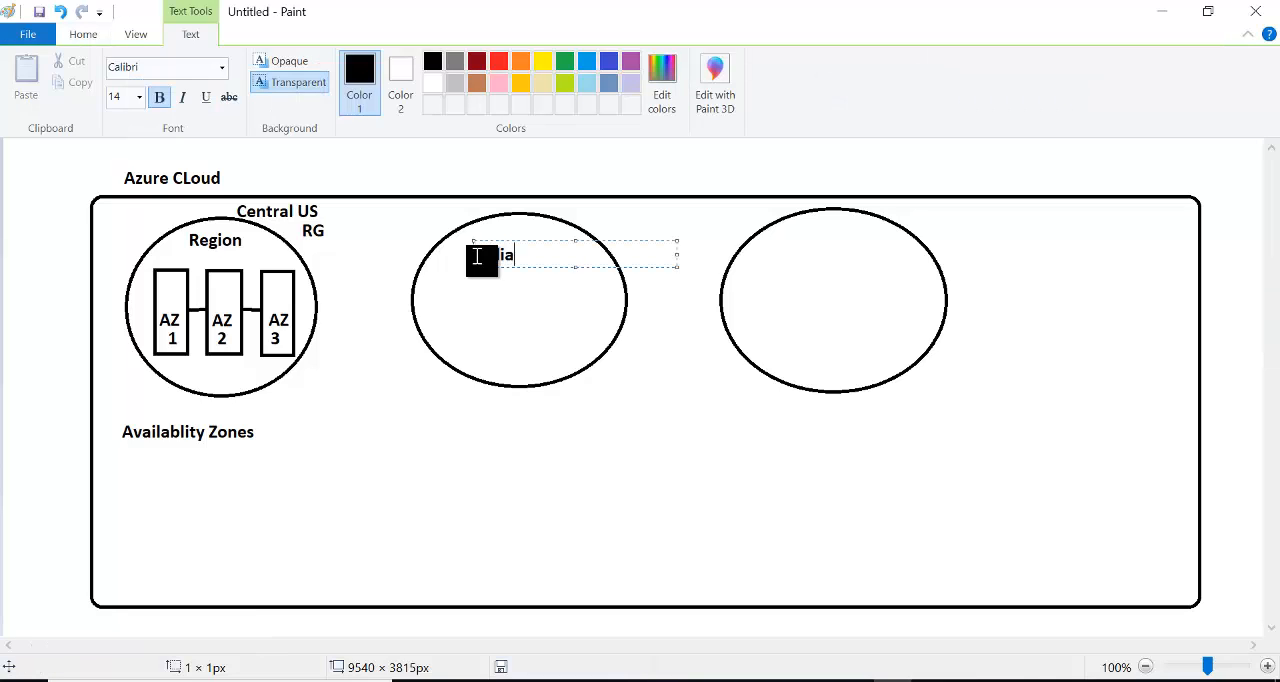
{"action": "type", "text": "India"}
{"action": "left_click", "coordinate": [717, 221]}
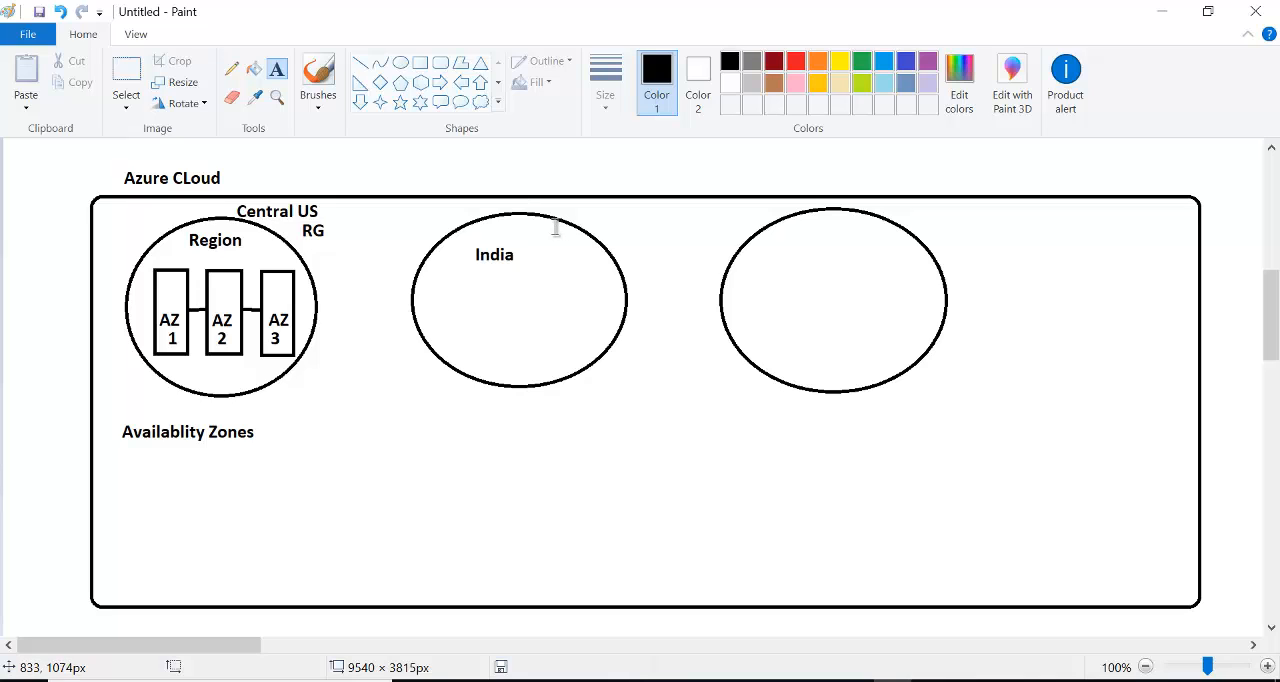
- Draw a small triangle, about 55 × 51 px, inside the second circle below the "India" label
{"action": "left_click", "coordinate": [420, 64]}
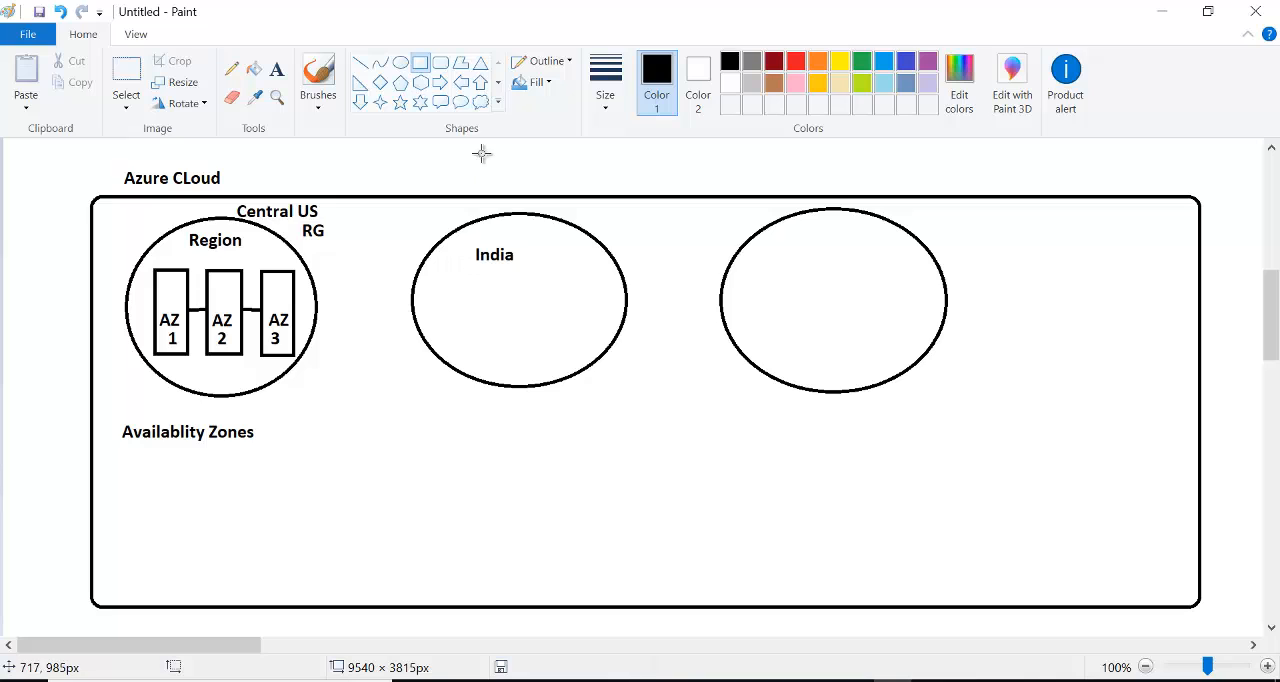
{"action": "left_click", "coordinate": [481, 62]}
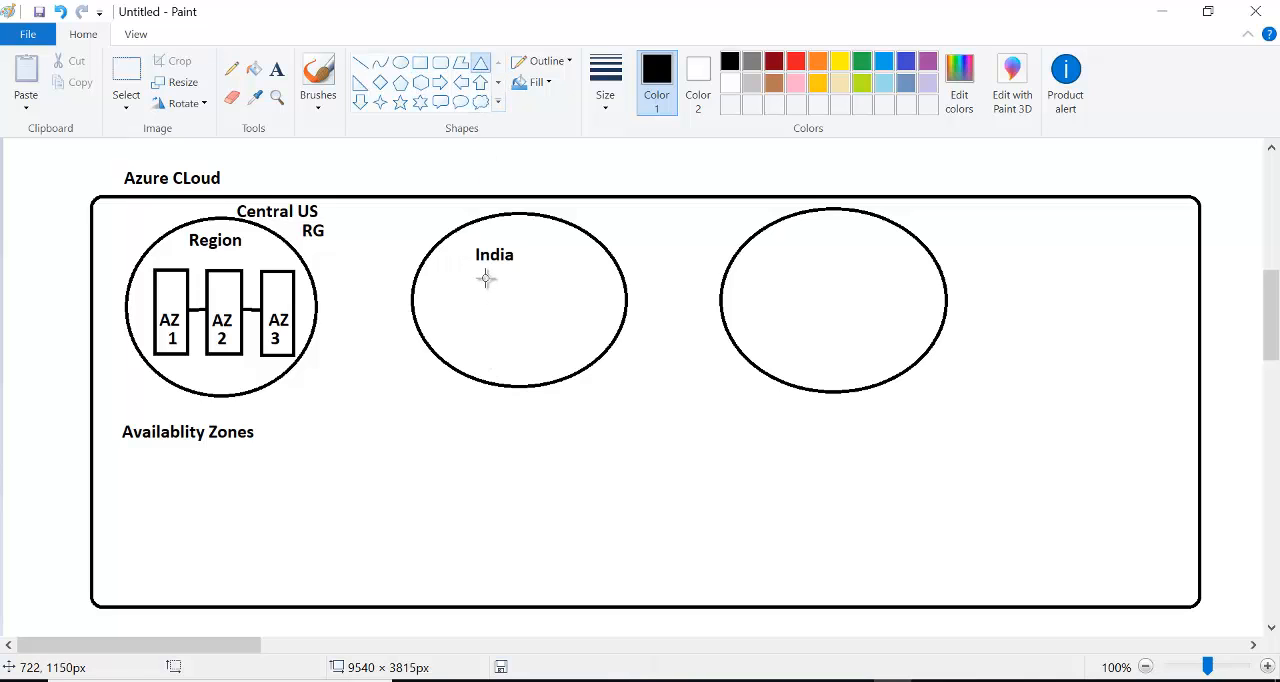
{"action": "left_click_drag", "start_coordinate": [486, 279], "coordinate": [452, 317]}
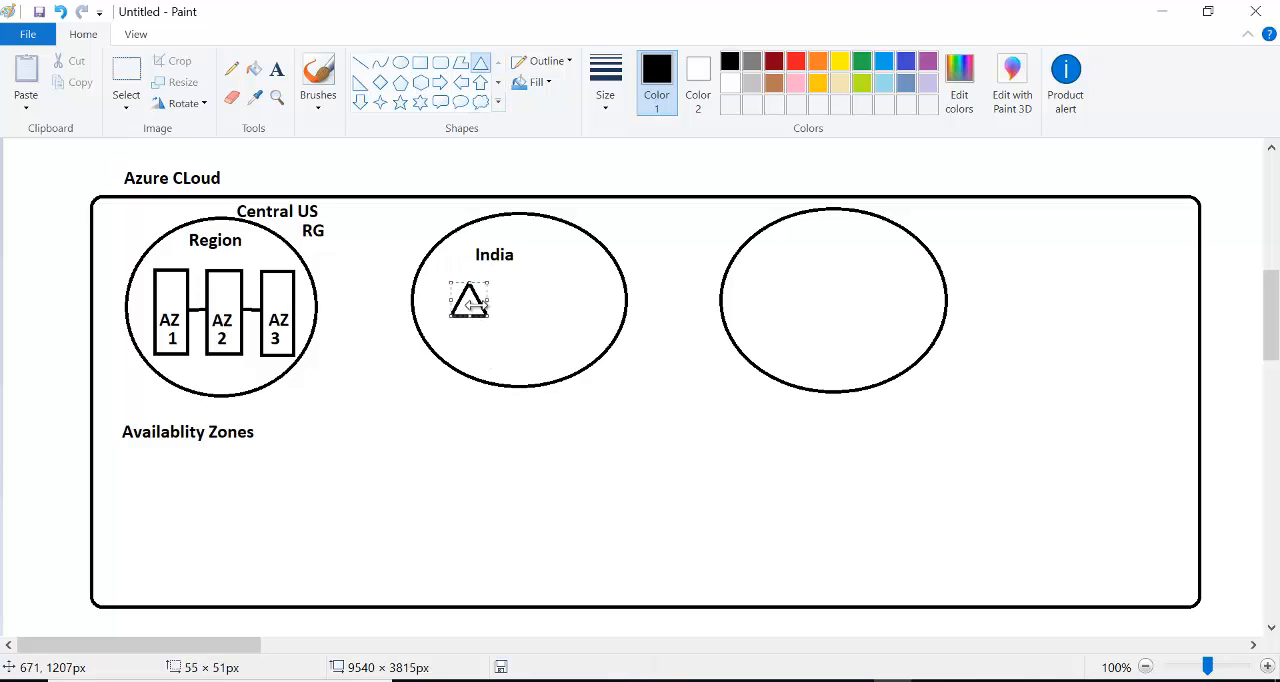
{"action": "left_click", "coordinate": [502, 298]}
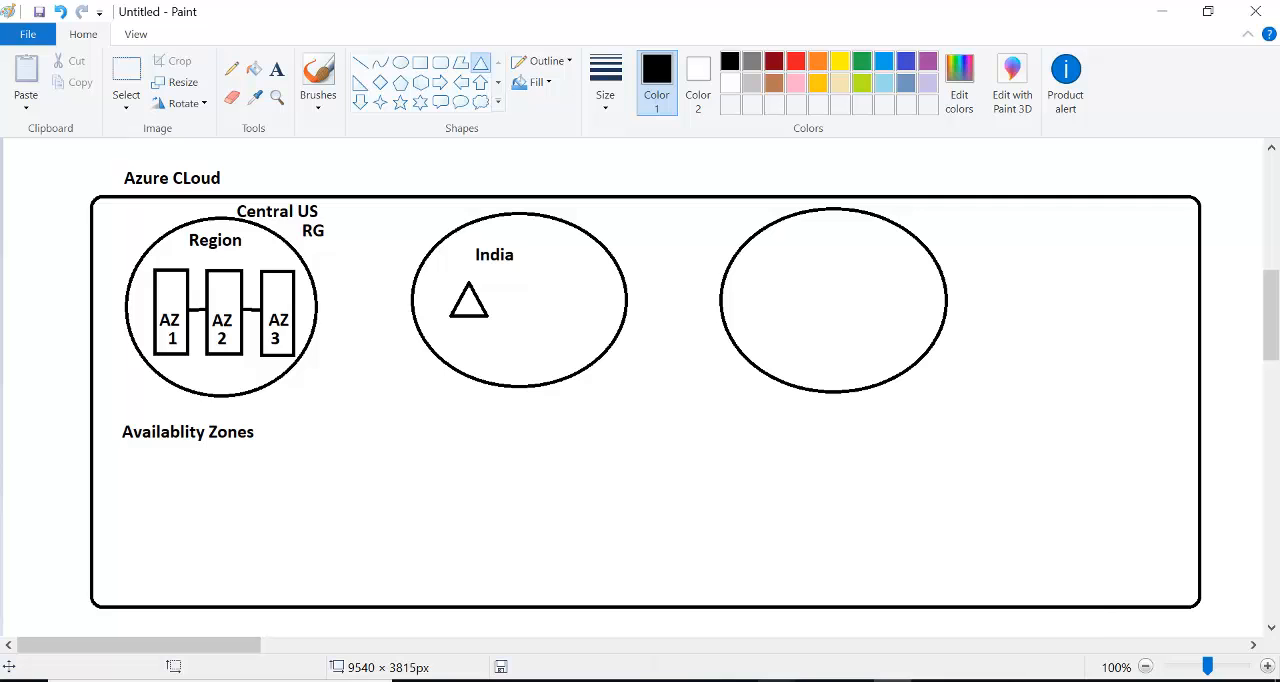
- Switch back to the Azure portal in Chrome and set the availability option to Availability zone, using zone 1
{"action": "mouse_move", "coordinate": [777, 681]}
{"action": "left_click", "coordinate": [1005, 635]}
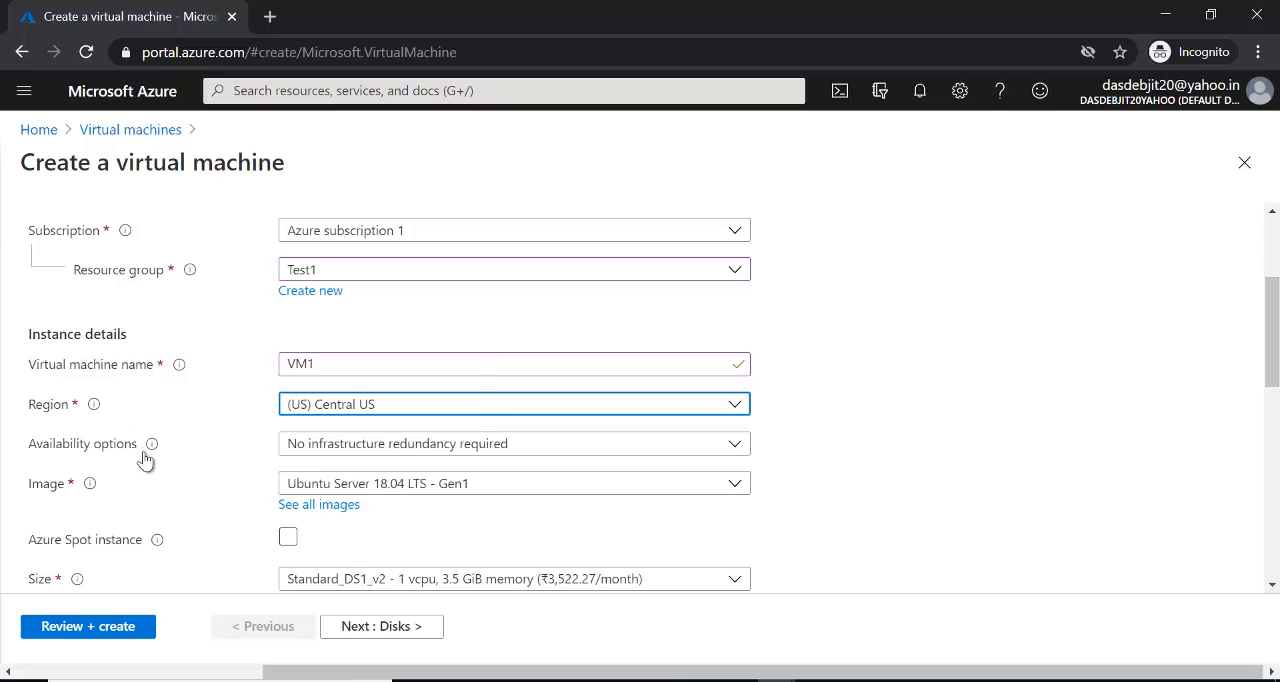
{"action": "left_click", "coordinate": [737, 446]}
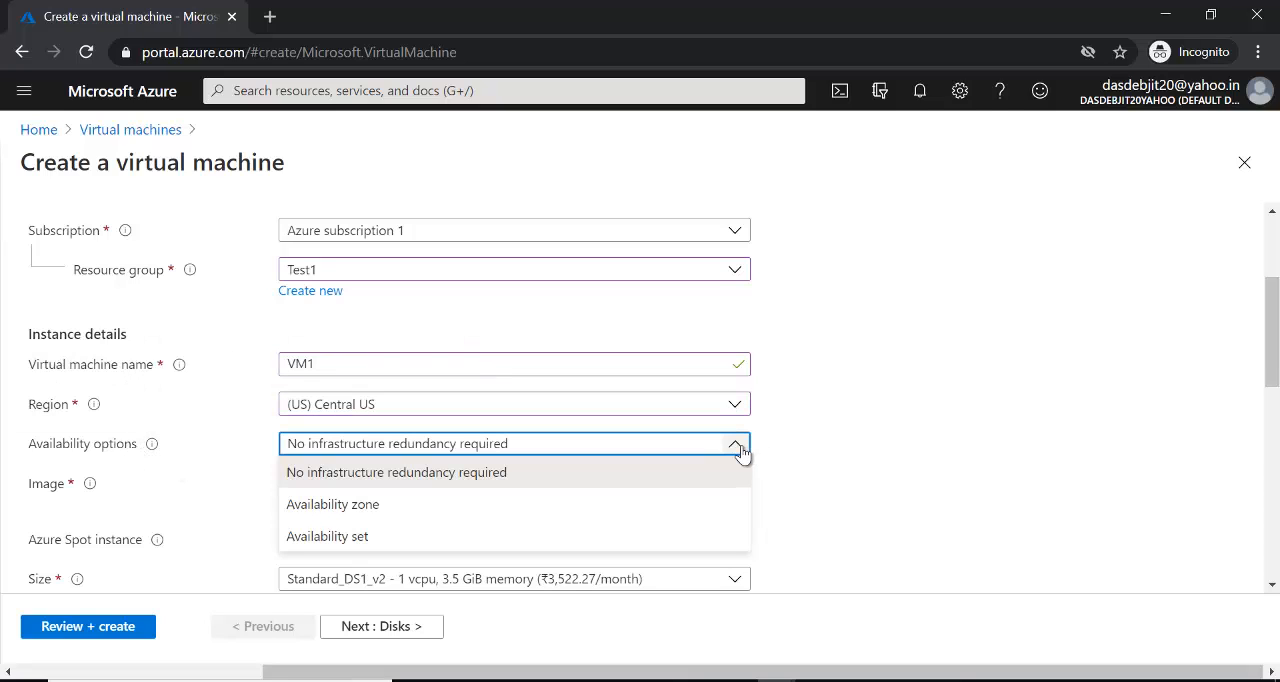
{"action": "left_click", "coordinate": [467, 506]}
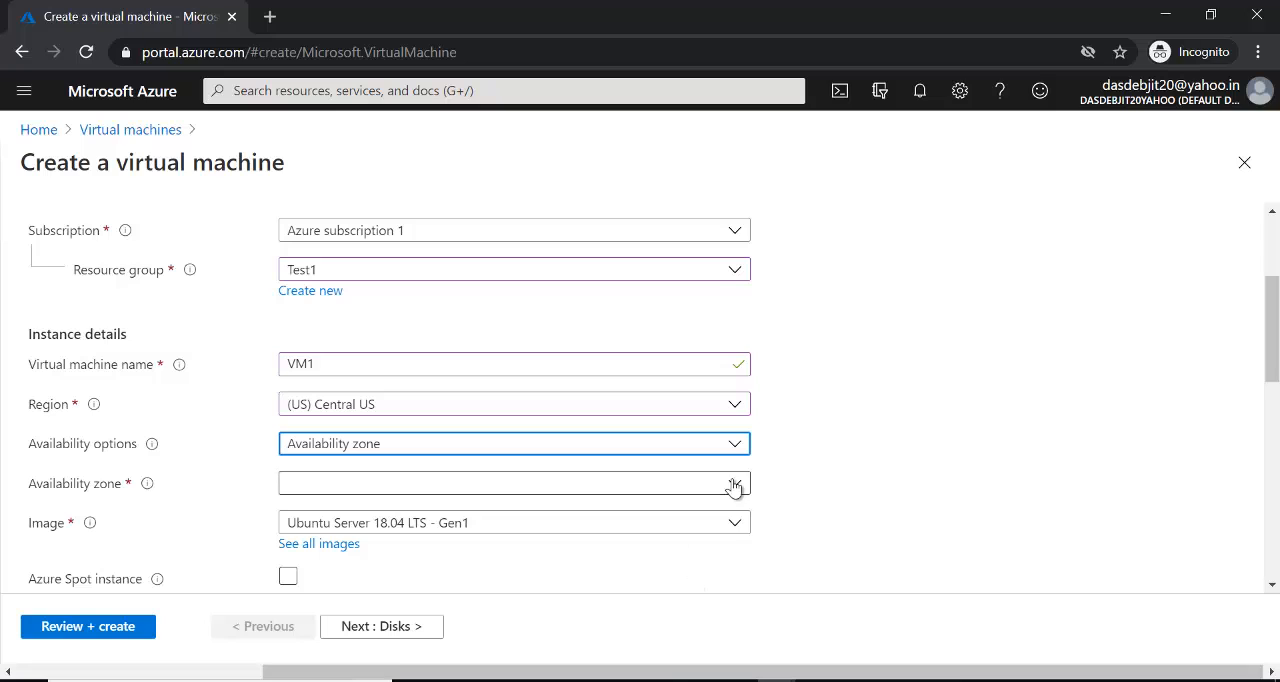
{"action": "left_click", "coordinate": [699, 485]}
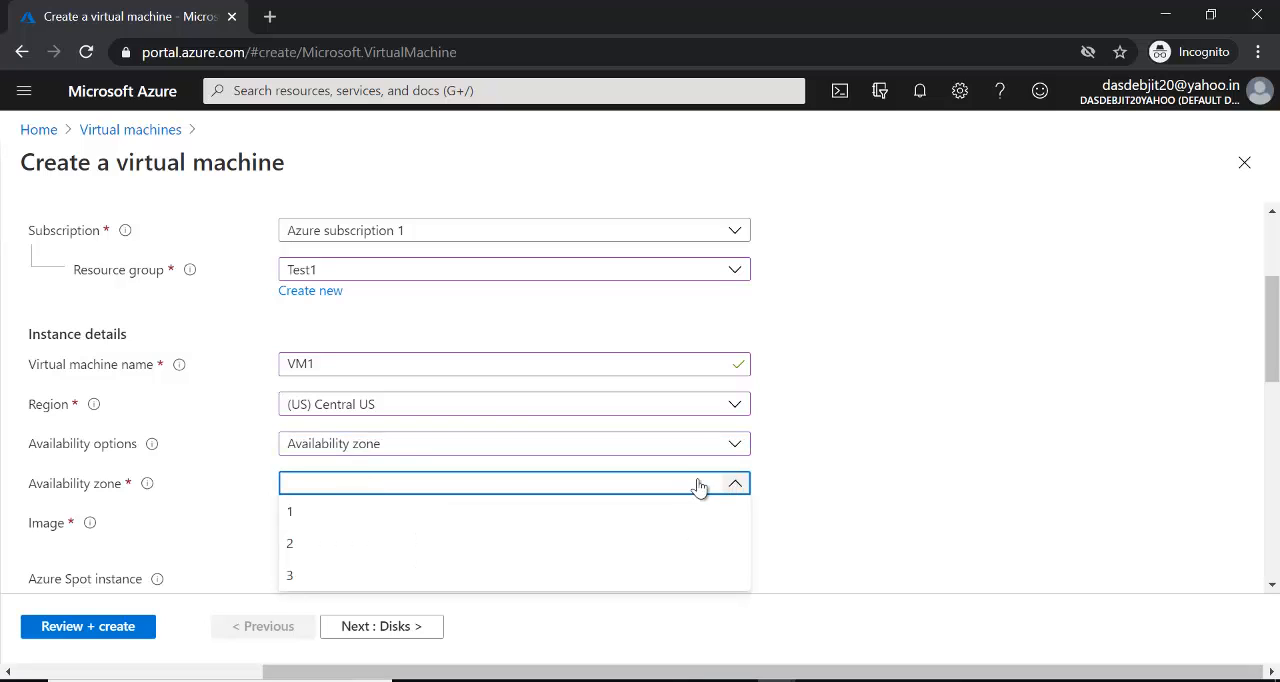
{"action": "left_click", "coordinate": [344, 512]}
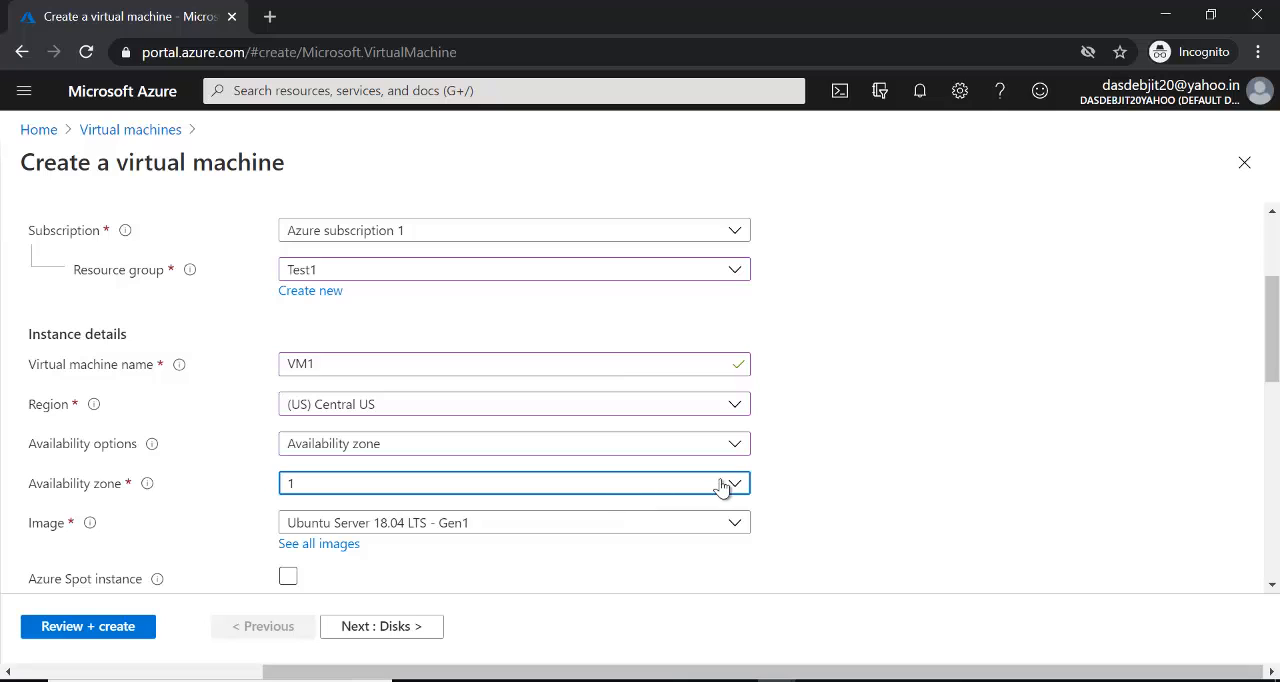
- Change the virtual machine's availability option to No infrastructure redundancy required
{"action": "left_click", "coordinate": [737, 447]}
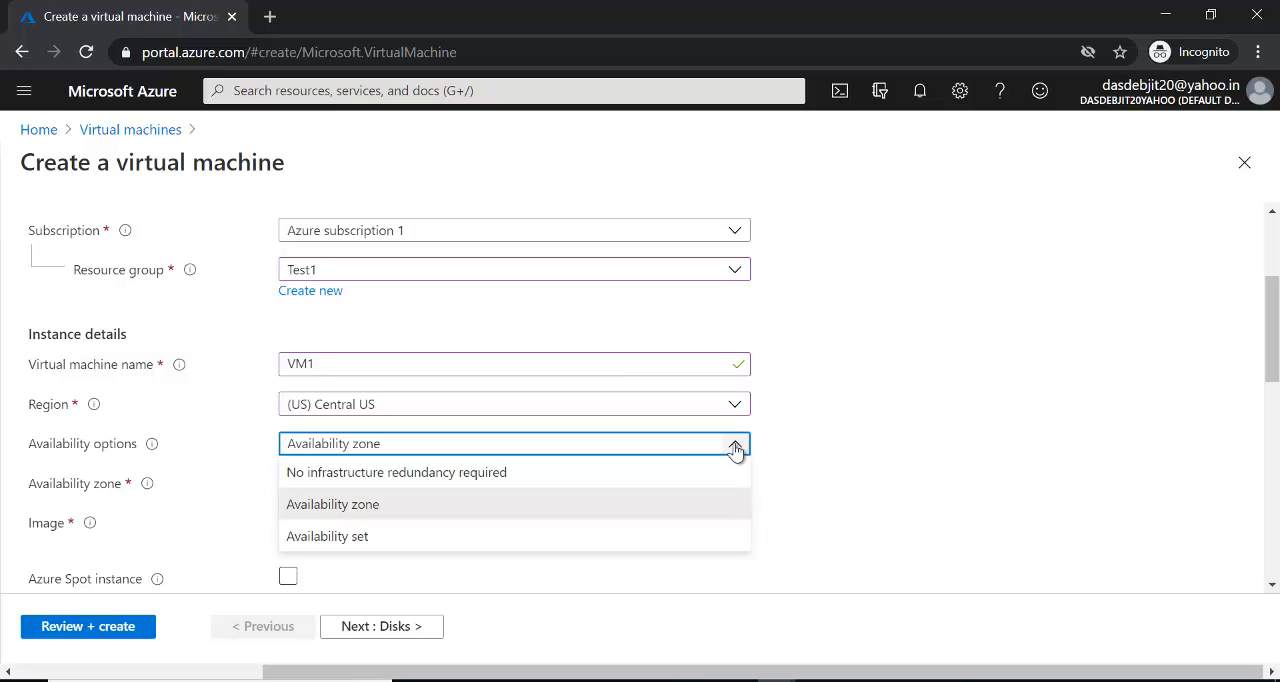
{"action": "left_click", "coordinate": [586, 510]}
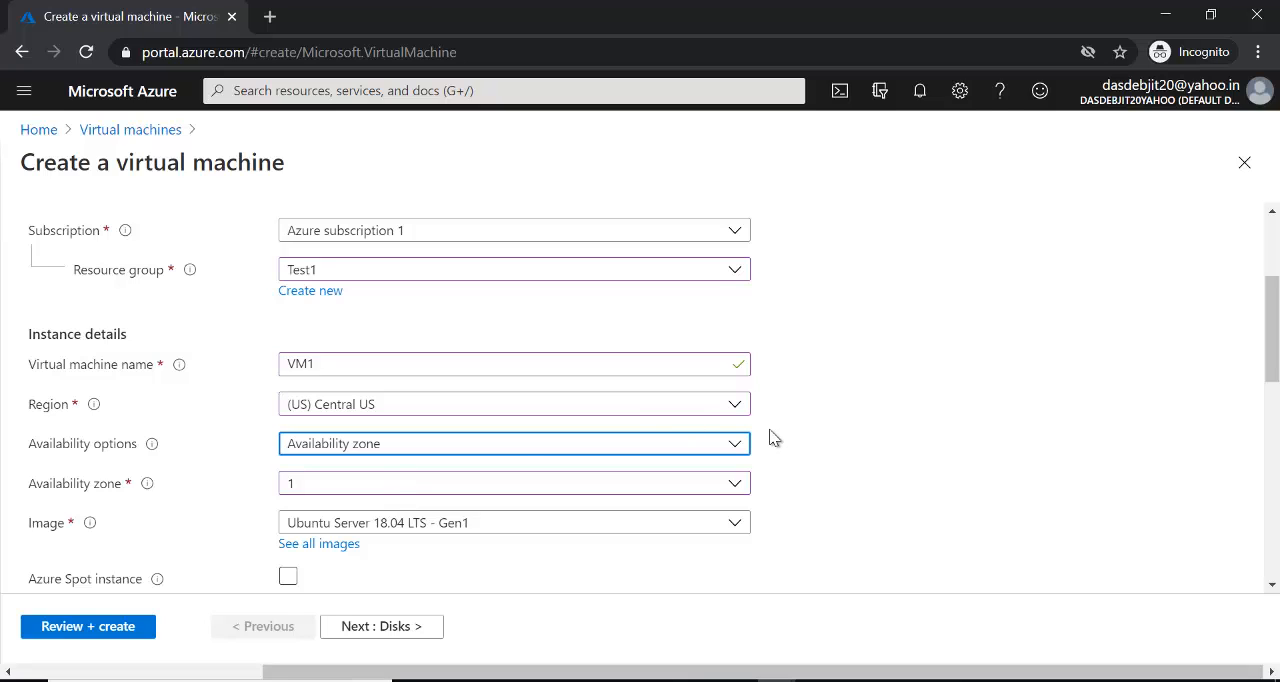
{"action": "left_click", "coordinate": [736, 448]}
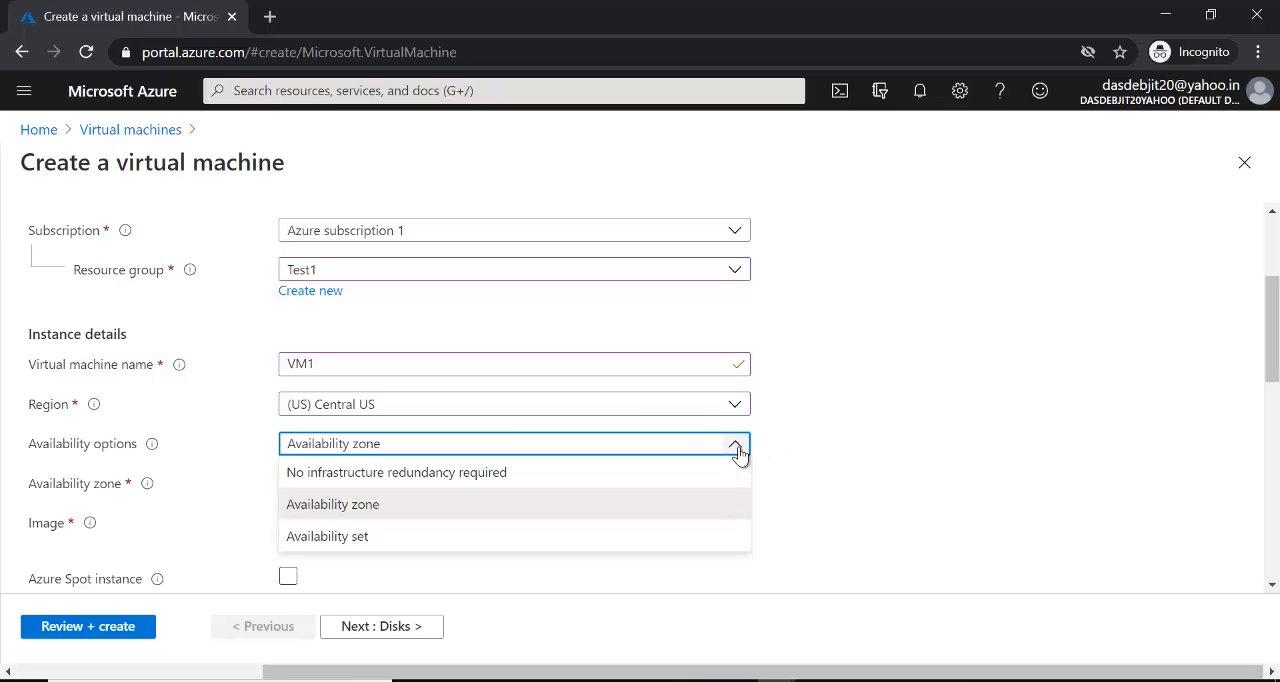
{"action": "left_click", "coordinate": [586, 478]}
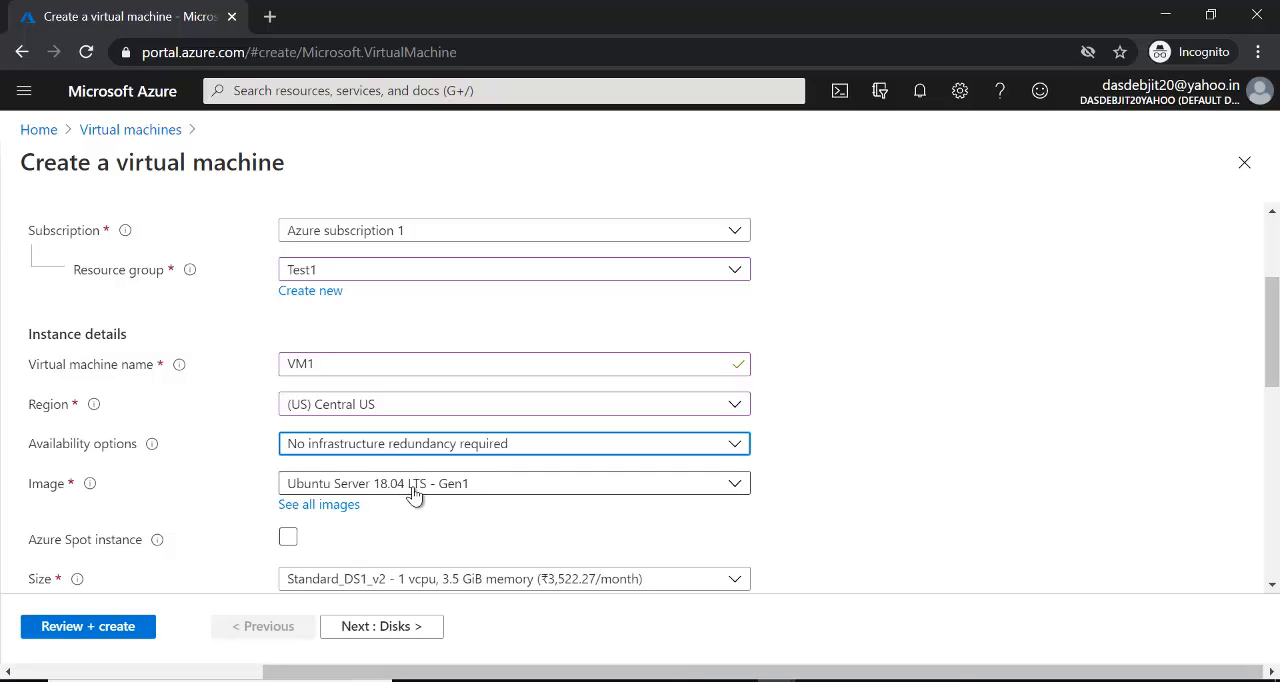
- Set the virtual machine's image to Windows Server 2012 R2 Datacenter - Gen1
{"action": "left_click", "coordinate": [736, 487]}
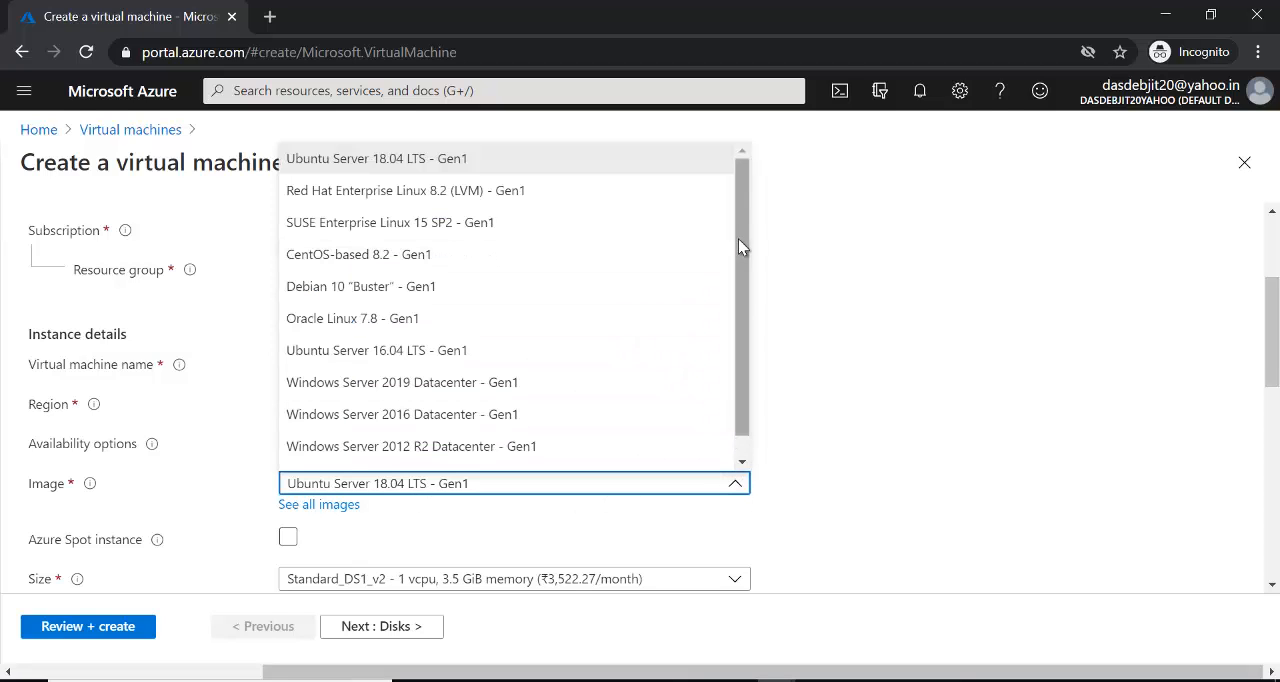
{"action": "left_click_drag", "start_coordinate": [743, 247], "coordinate": [743, 264]}
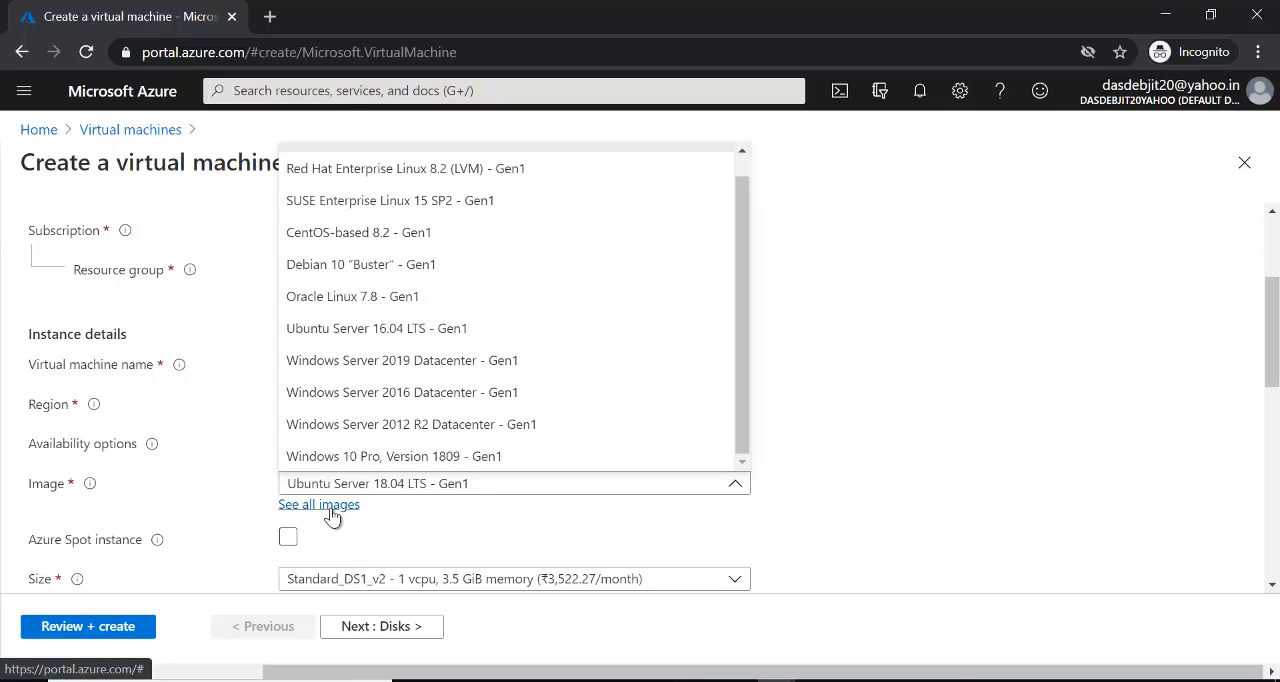
{"action": "left_click", "coordinate": [461, 424]}
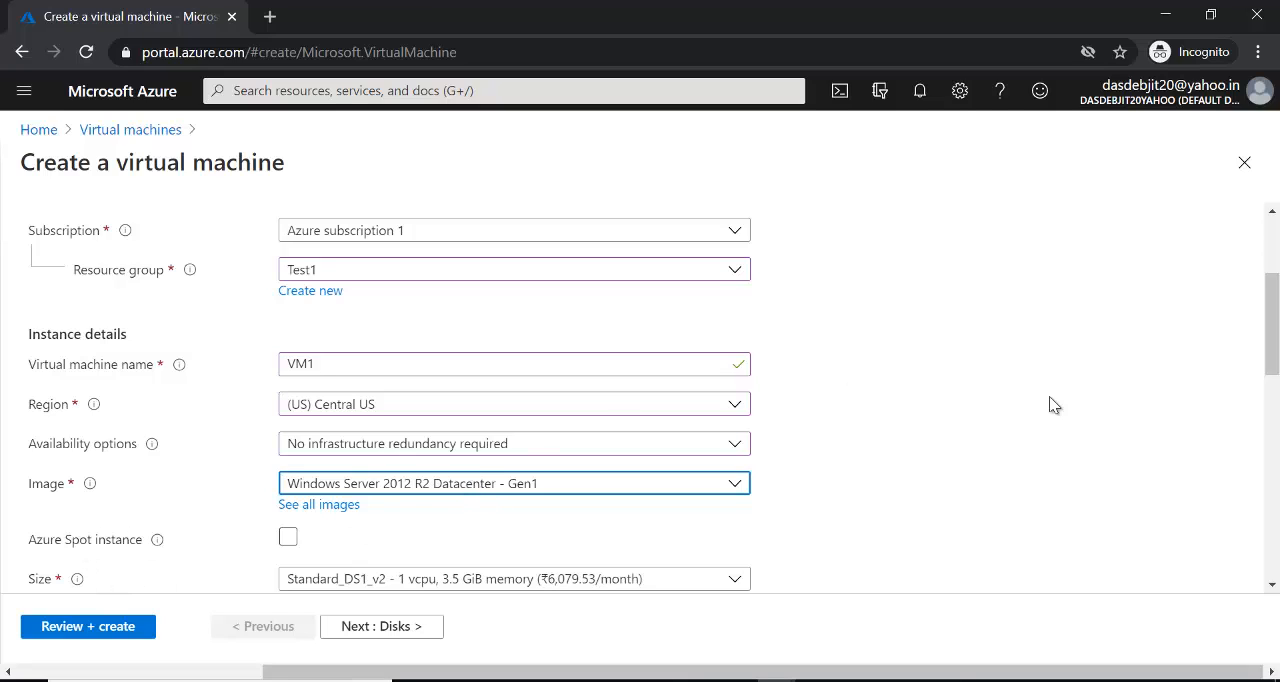
- Examine the available virtual machine sizes and their monthly prices without changing the selection
{"action": "left_click_drag", "start_coordinate": [1275, 325], "coordinate": [1276, 390]}
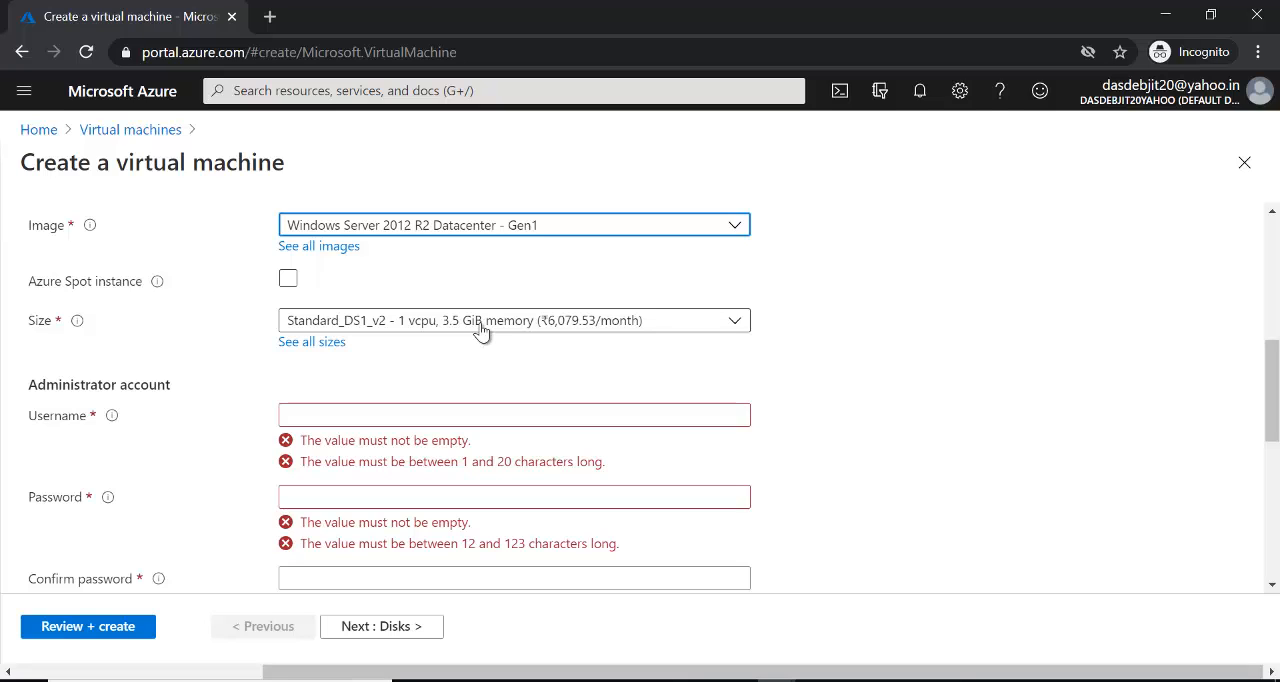
{"action": "left_click", "coordinate": [737, 322]}
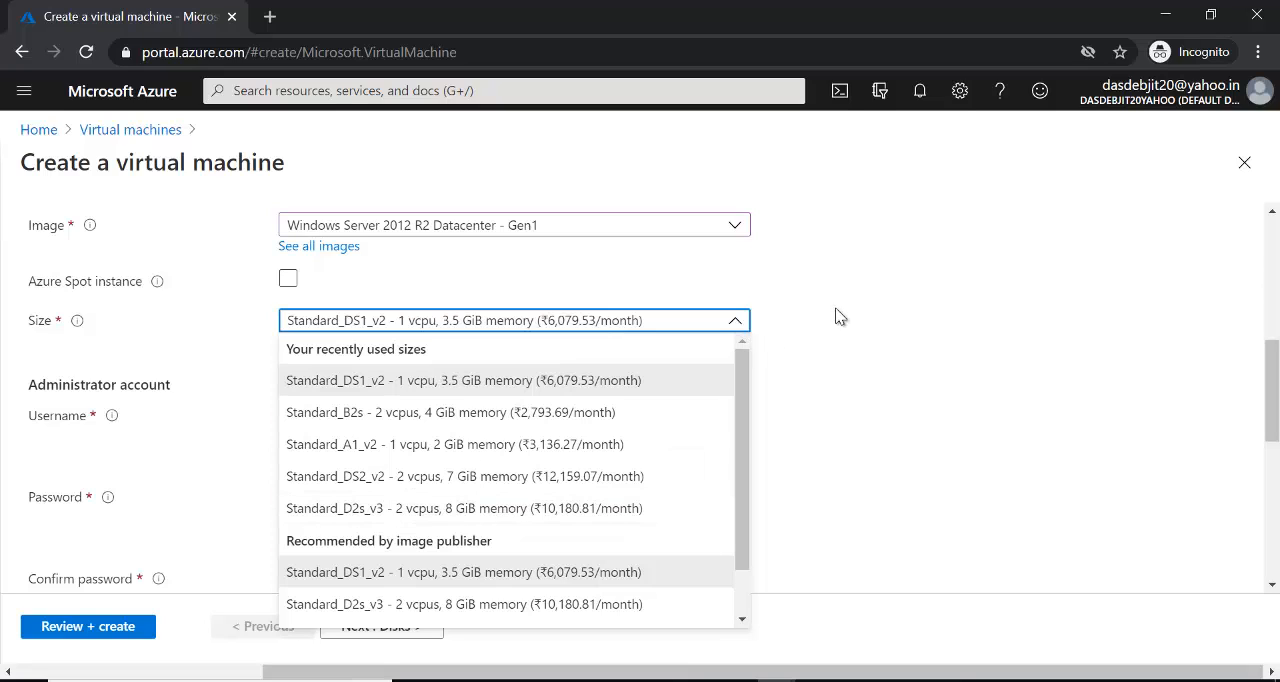
{"action": "left_click", "coordinate": [785, 318]}
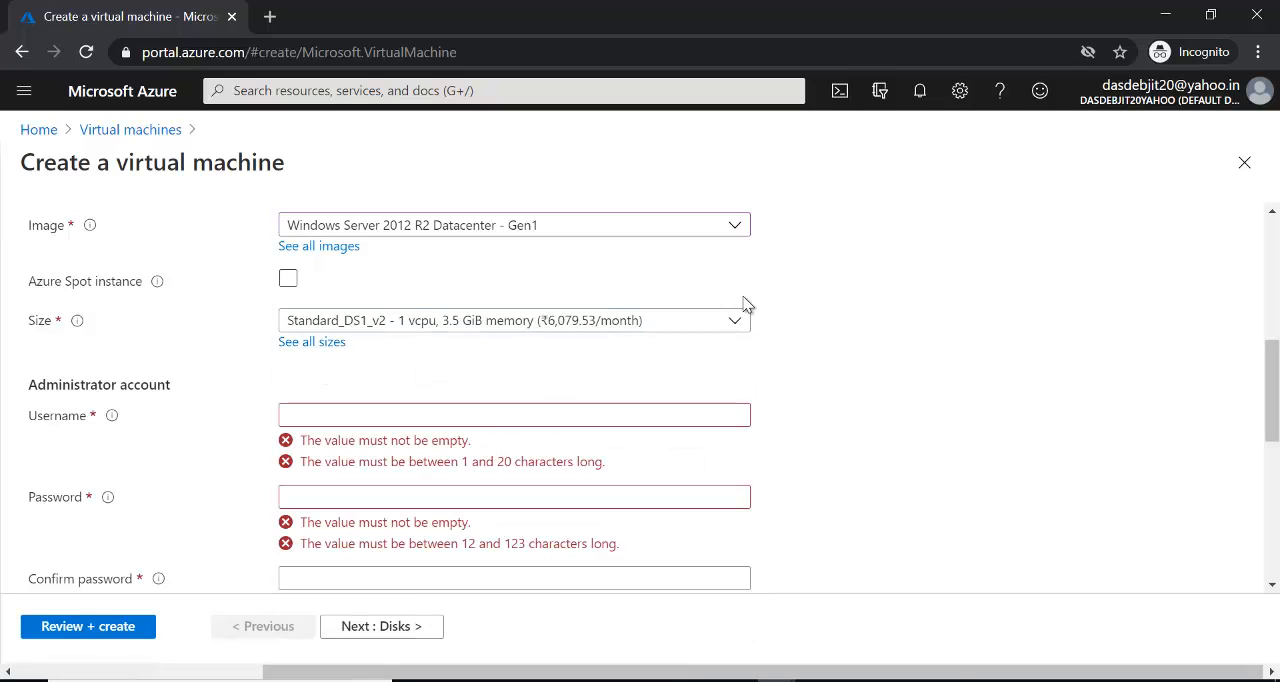
- Open the full VM size list and examine the sizes in the D-Series v4, B-Series, A-Series v2, F-Series v2 and D-Series v3 groups
{"action": "left_click", "coordinate": [327, 344]}
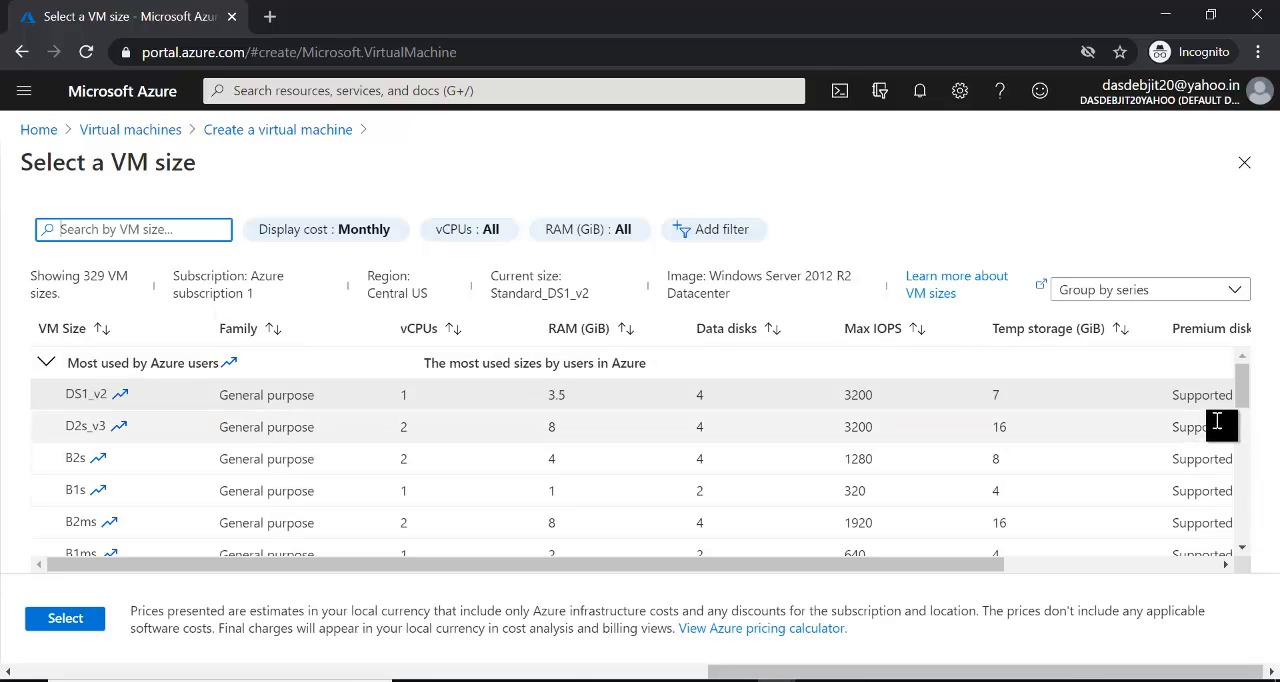
{"action": "left_click_drag", "start_coordinate": [1243, 392], "coordinate": [1245, 445]}
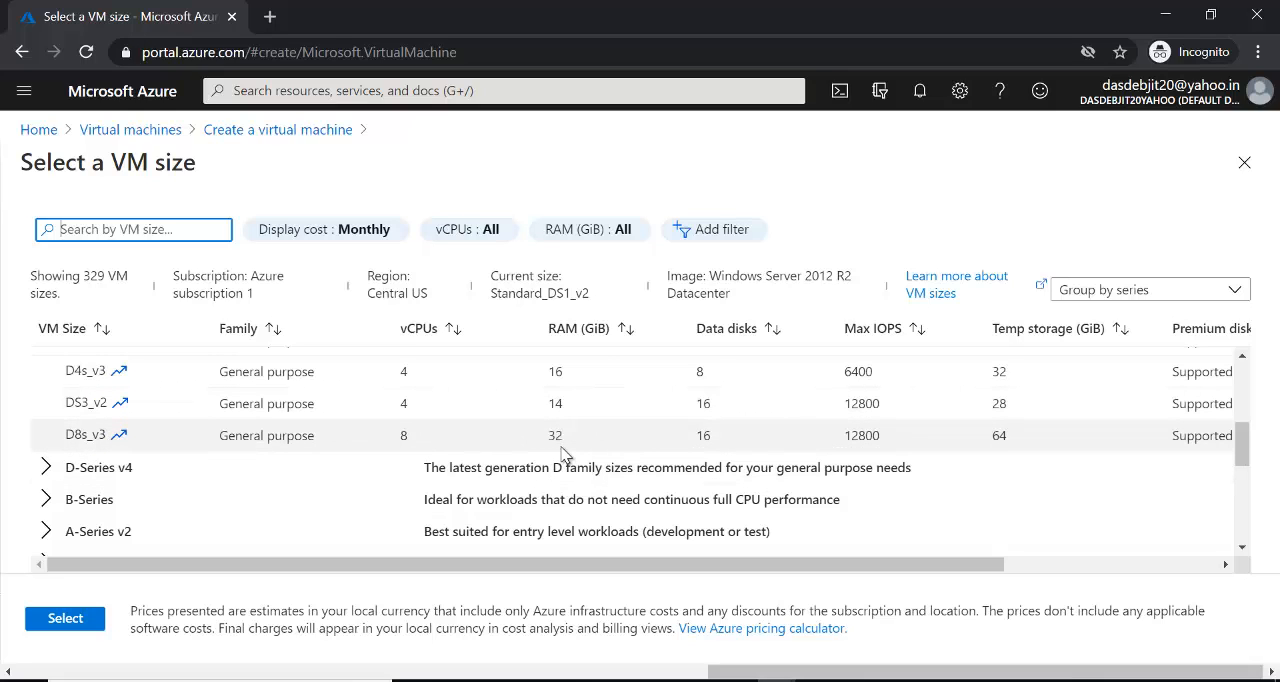
{"action": "mouse_move", "coordinate": [1244, 441]}
{"action": "left_mouse_down"}
{"action": "mouse_move", "coordinate": [1245, 453]}
{"action": "mouse_move", "coordinate": [1246, 437]}
{"action": "left_mouse_up"}
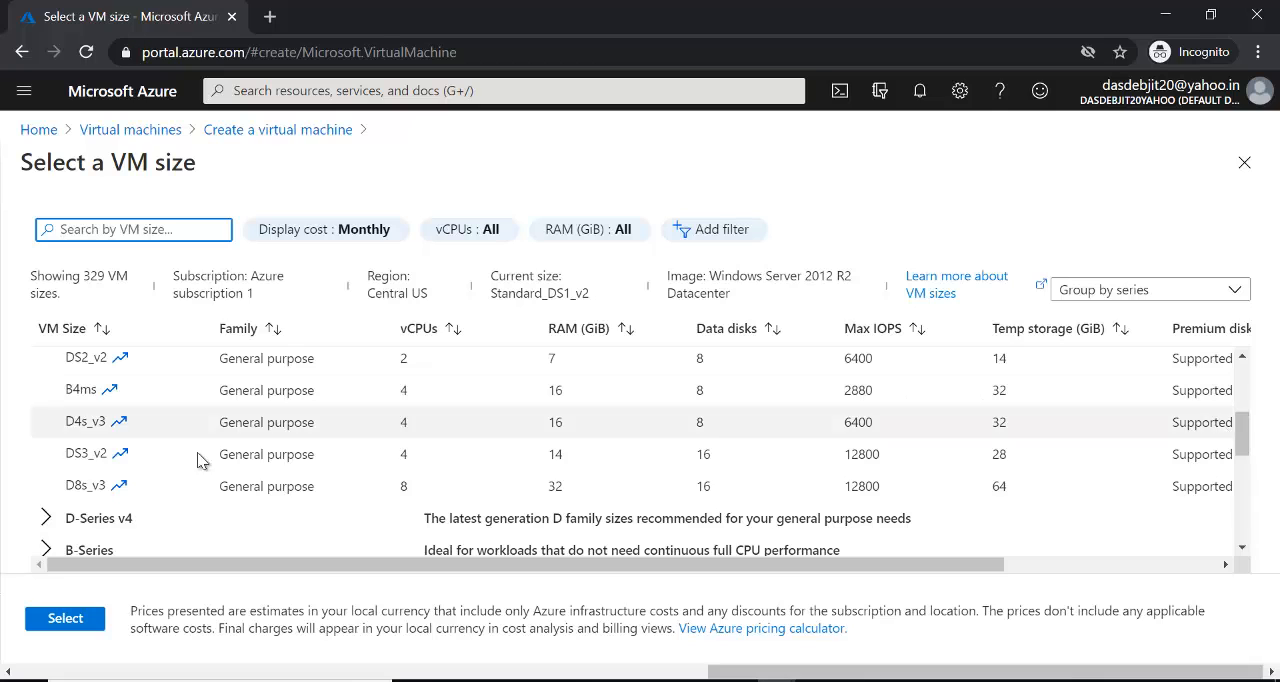
{"action": "left_click", "coordinate": [45, 519]}
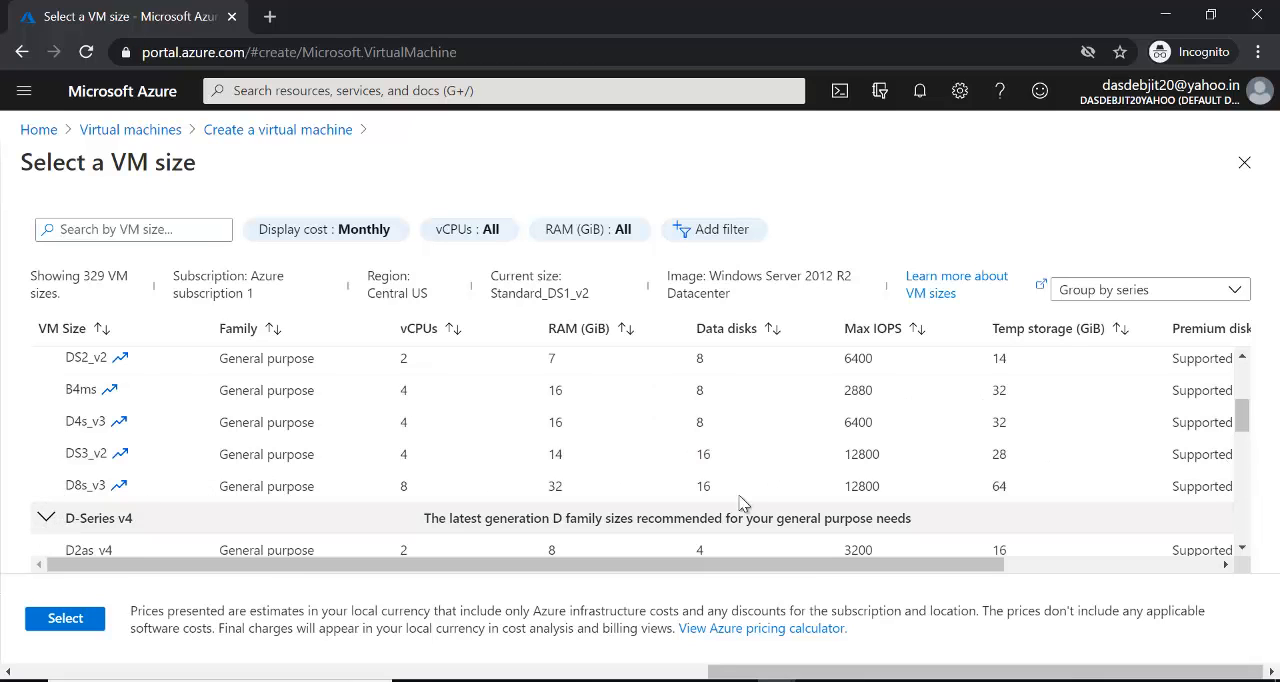
{"action": "left_click_drag", "start_coordinate": [1243, 416], "coordinate": [1248, 475]}
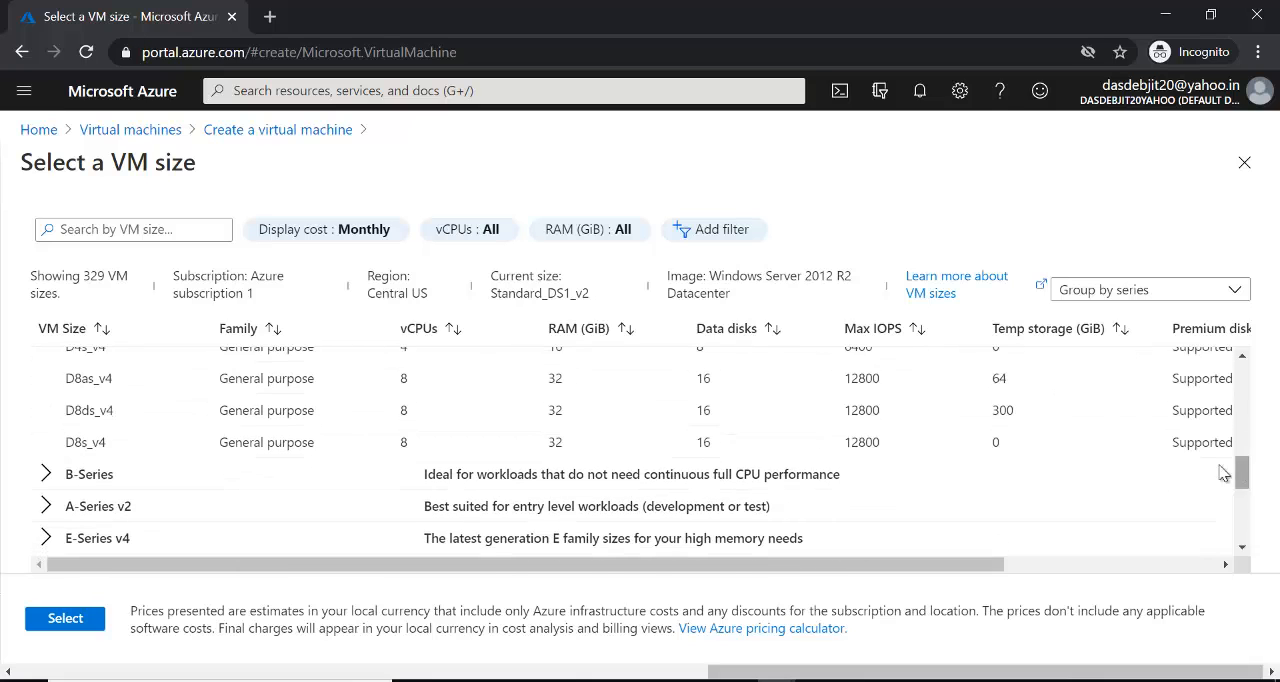
{"action": "left_click", "coordinate": [44, 478]}
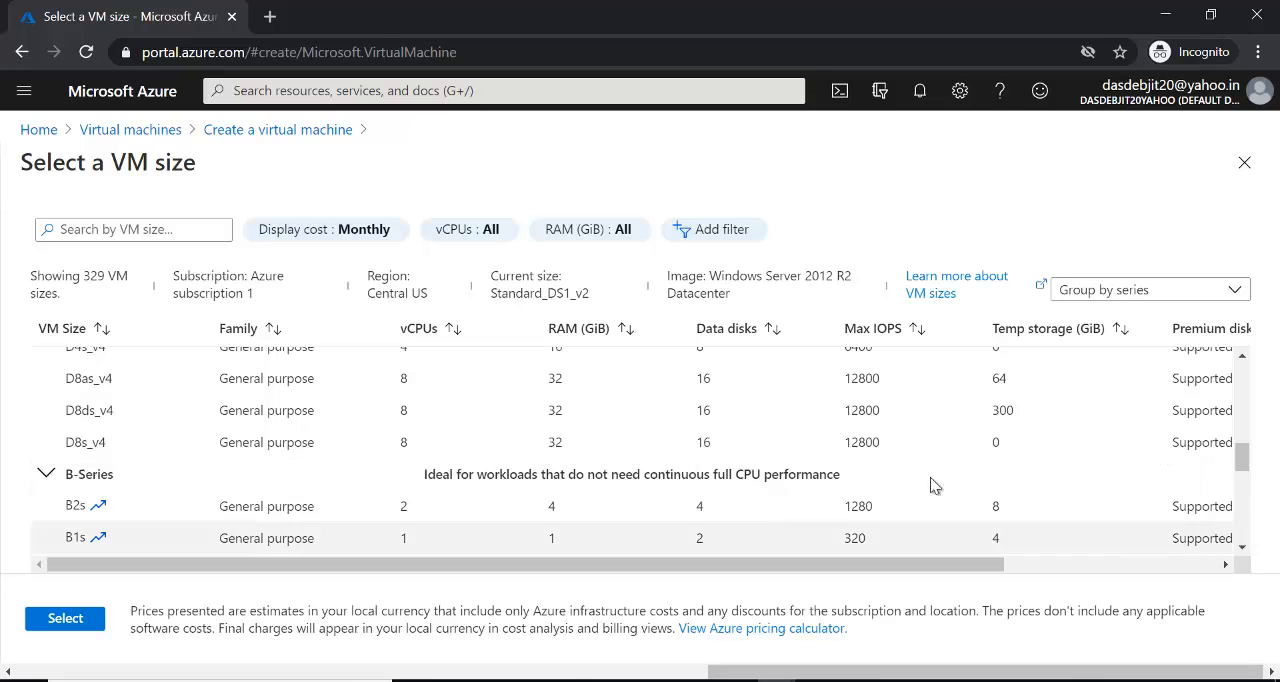
{"action": "left_click_drag", "start_coordinate": [1248, 463], "coordinate": [1248, 496]}
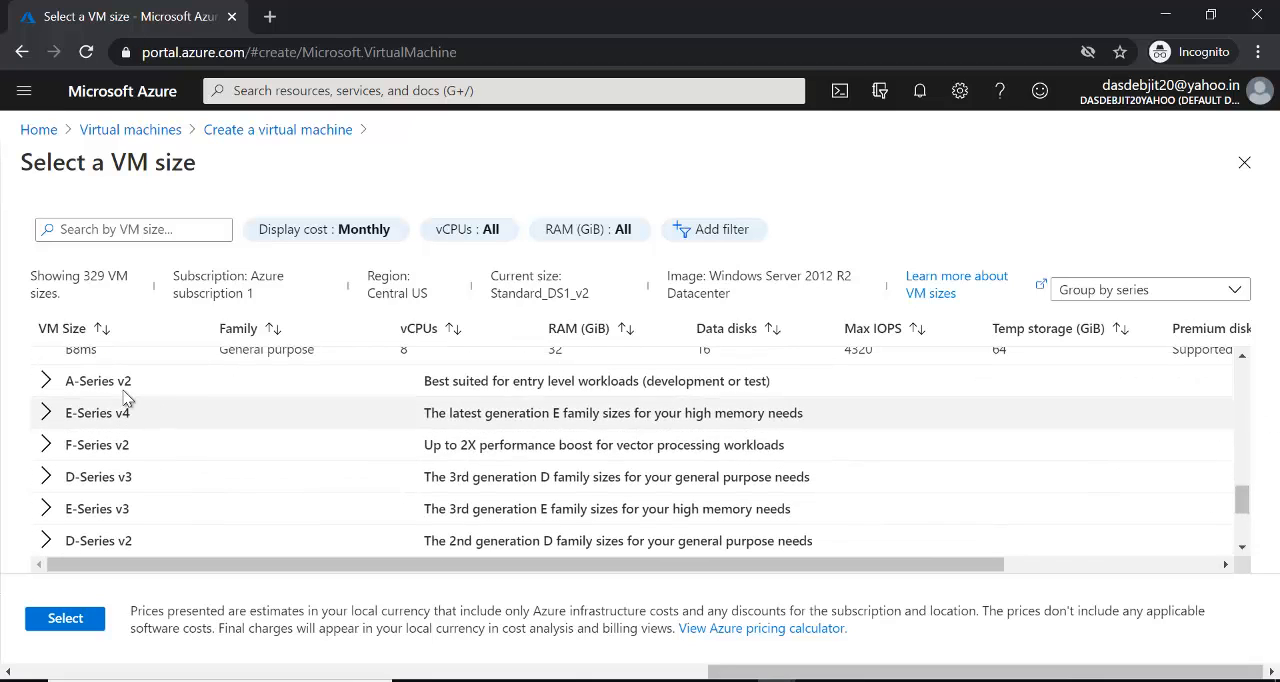
{"action": "left_click", "coordinate": [43, 386]}
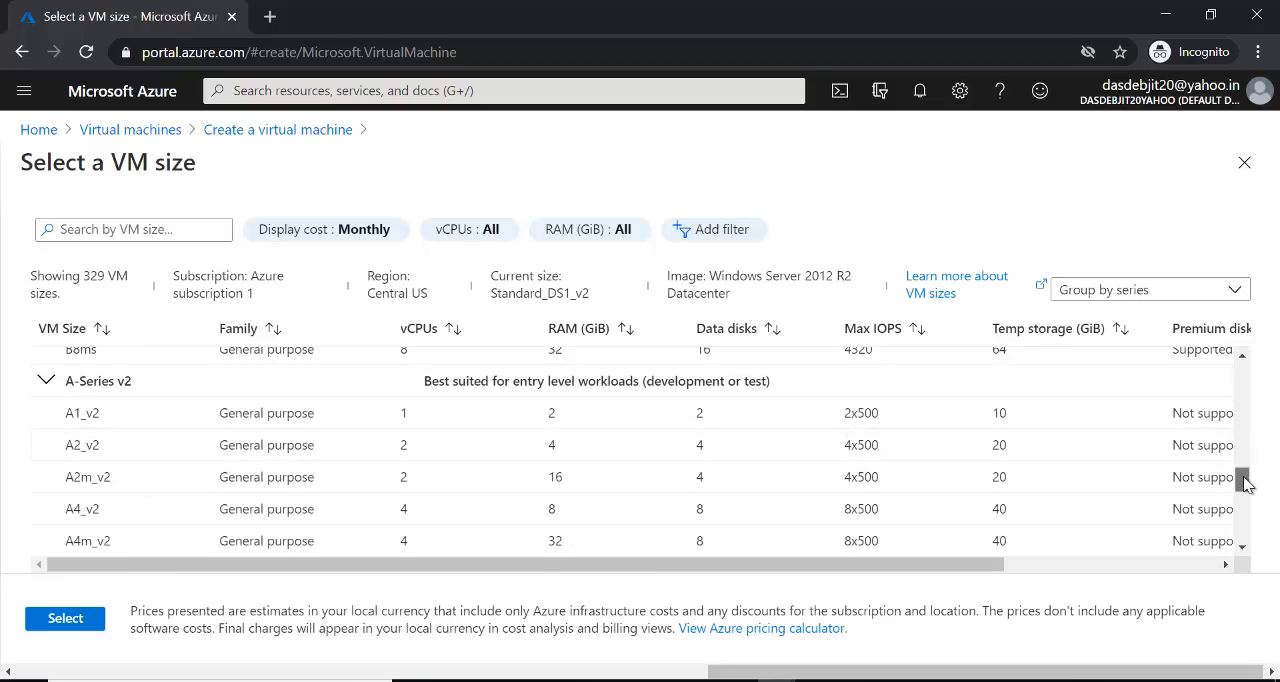
{"action": "left_click_drag", "start_coordinate": [1248, 470], "coordinate": [1246, 512]}
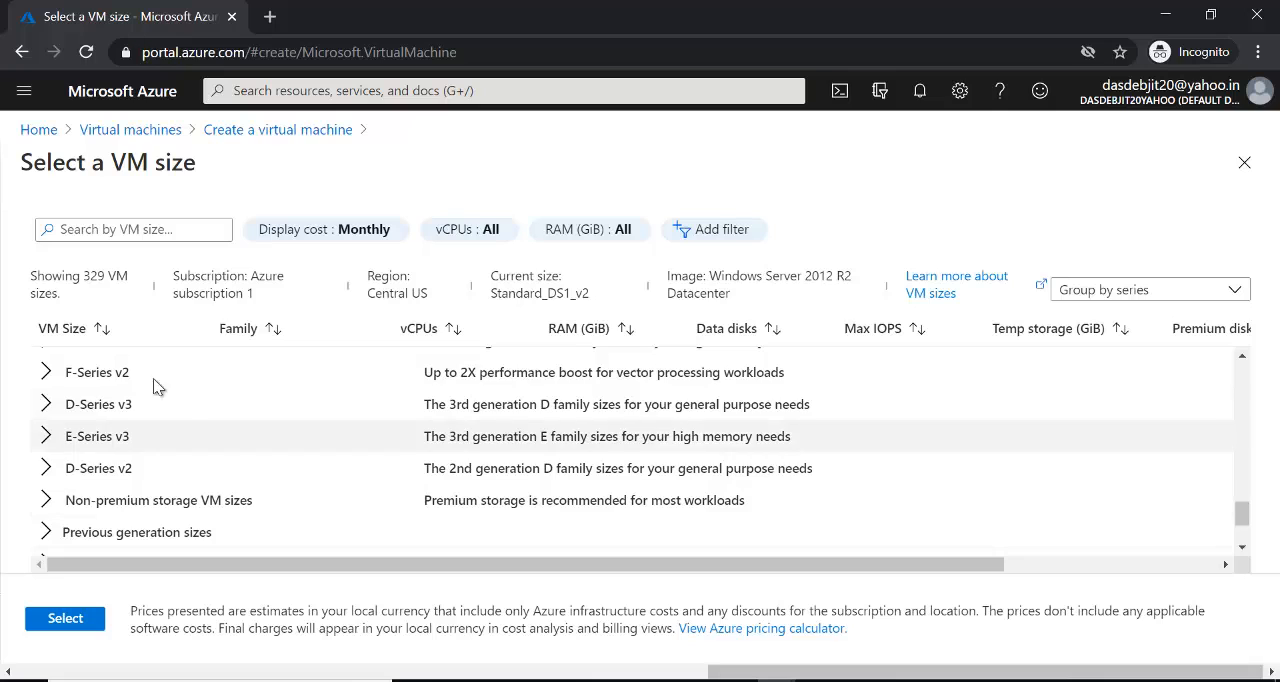
{"action": "left_click", "coordinate": [46, 376]}
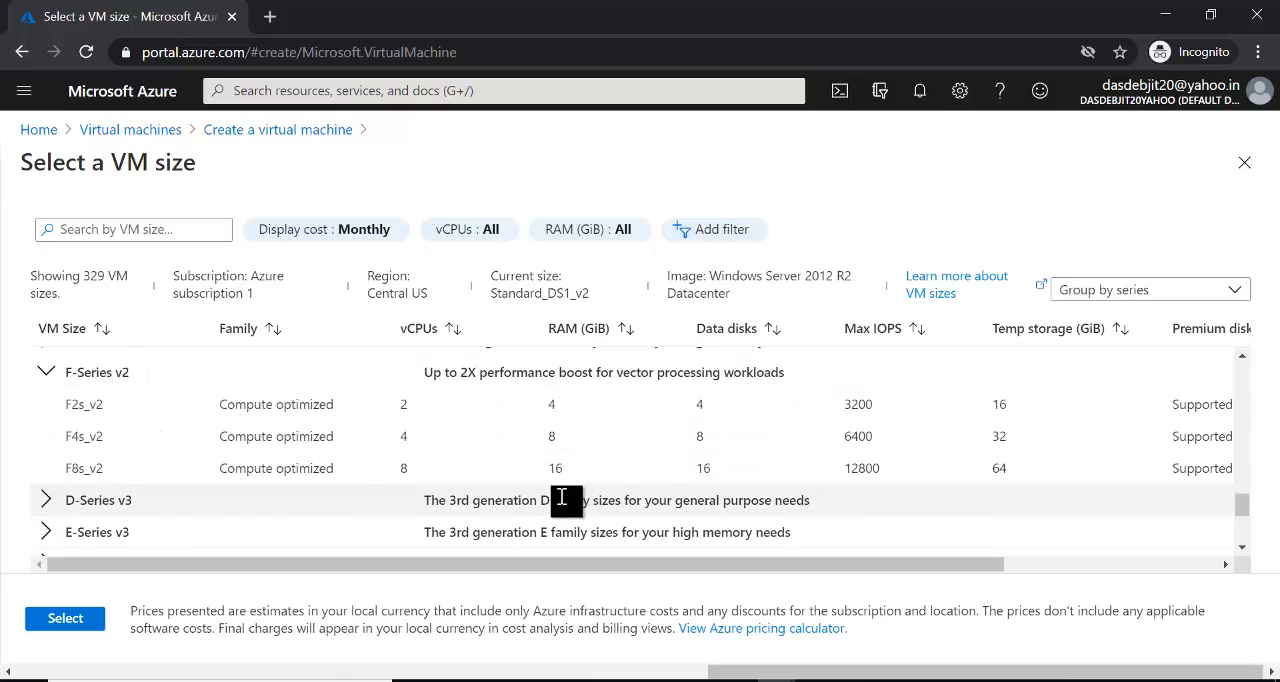
{"action": "left_click", "coordinate": [45, 502]}
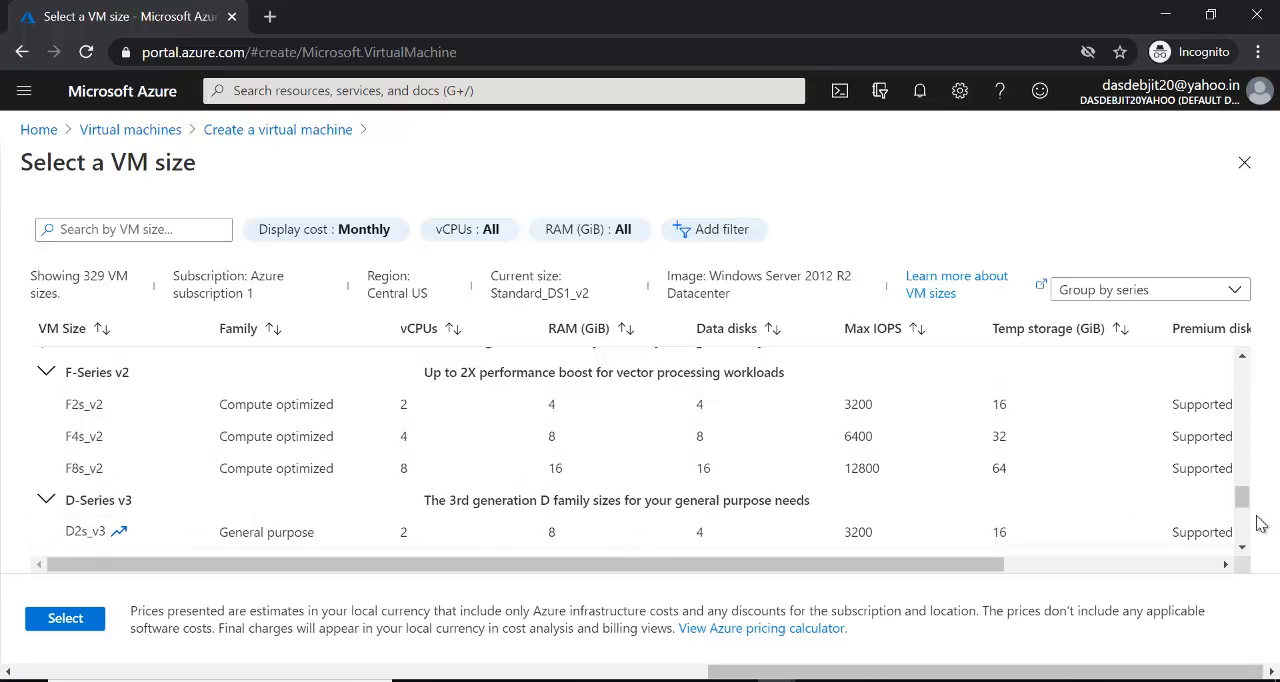
{"action": "left_click_drag", "start_coordinate": [1242, 501], "coordinate": [1245, 540]}
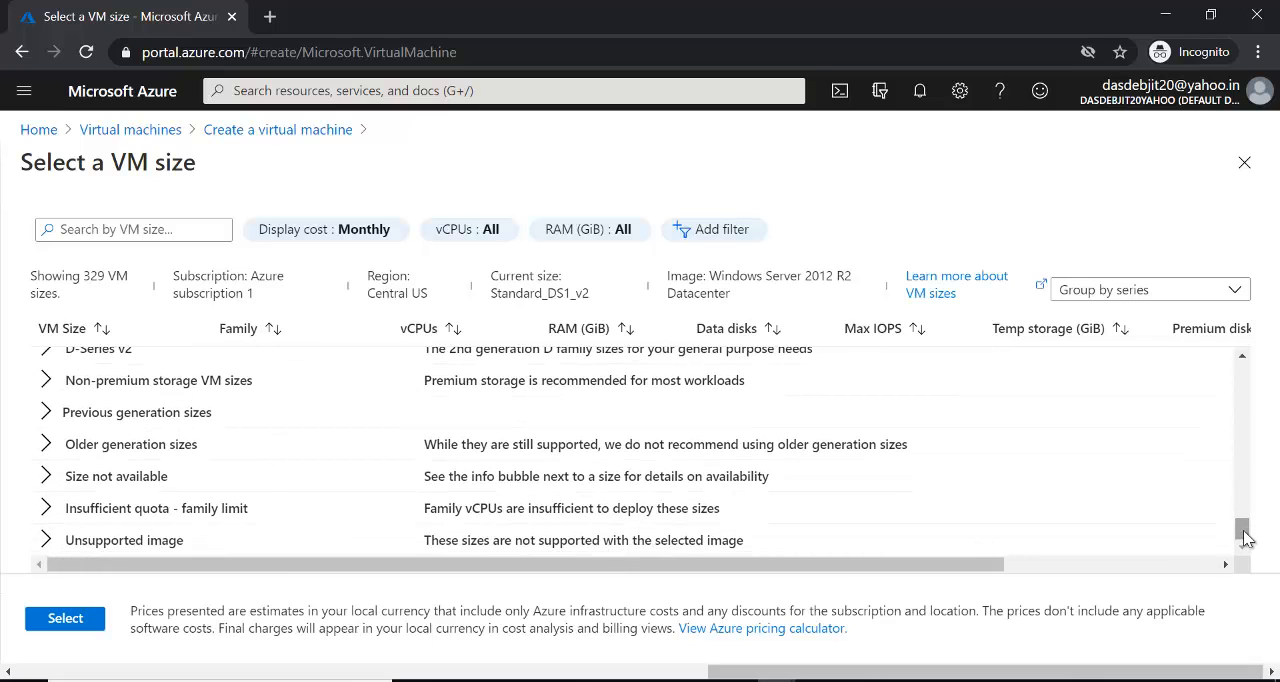
- Compare the monthly costs of the listed VM sizes, and close the list without choosing a different size
{"action": "left_click_drag", "start_coordinate": [1243, 529], "coordinate": [1230, 356]}
{"action": "scroll", "coordinate": [1060, 495], "scroll_direction": "right", "scroll_amount": 5}
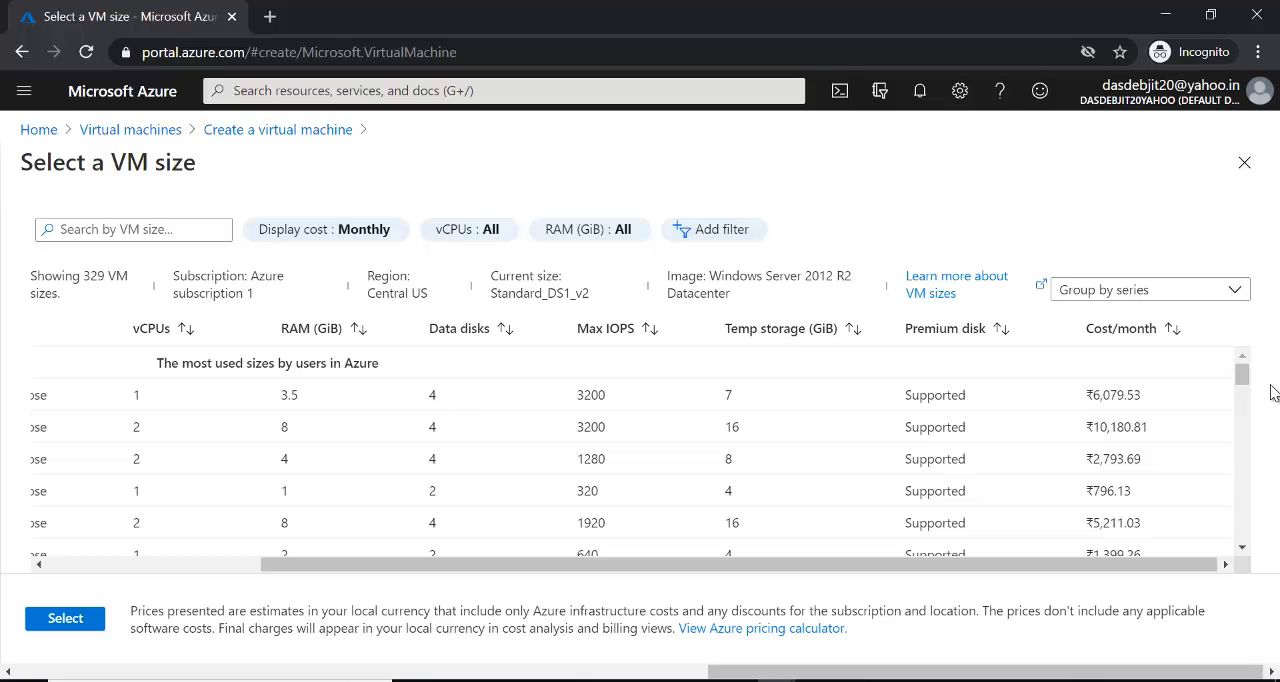
{"action": "left_click_drag", "start_coordinate": [1242, 374], "coordinate": [1248, 427]}
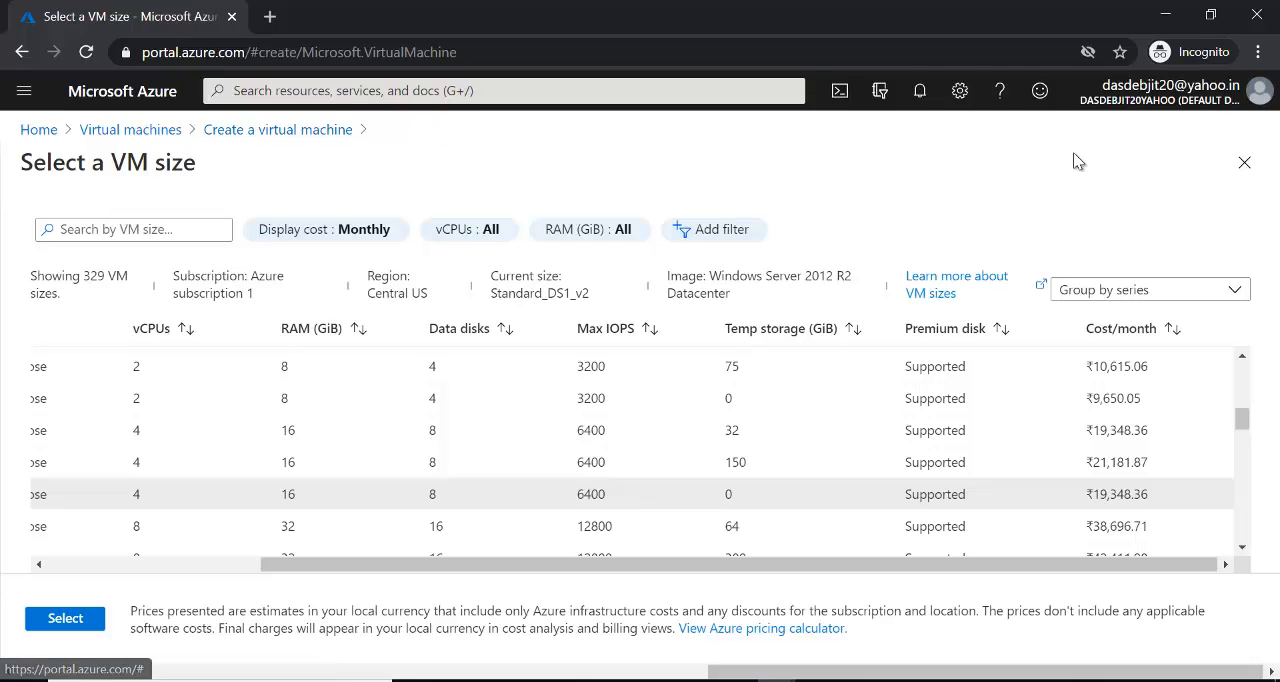
{"action": "left_click", "coordinate": [1240, 166]}
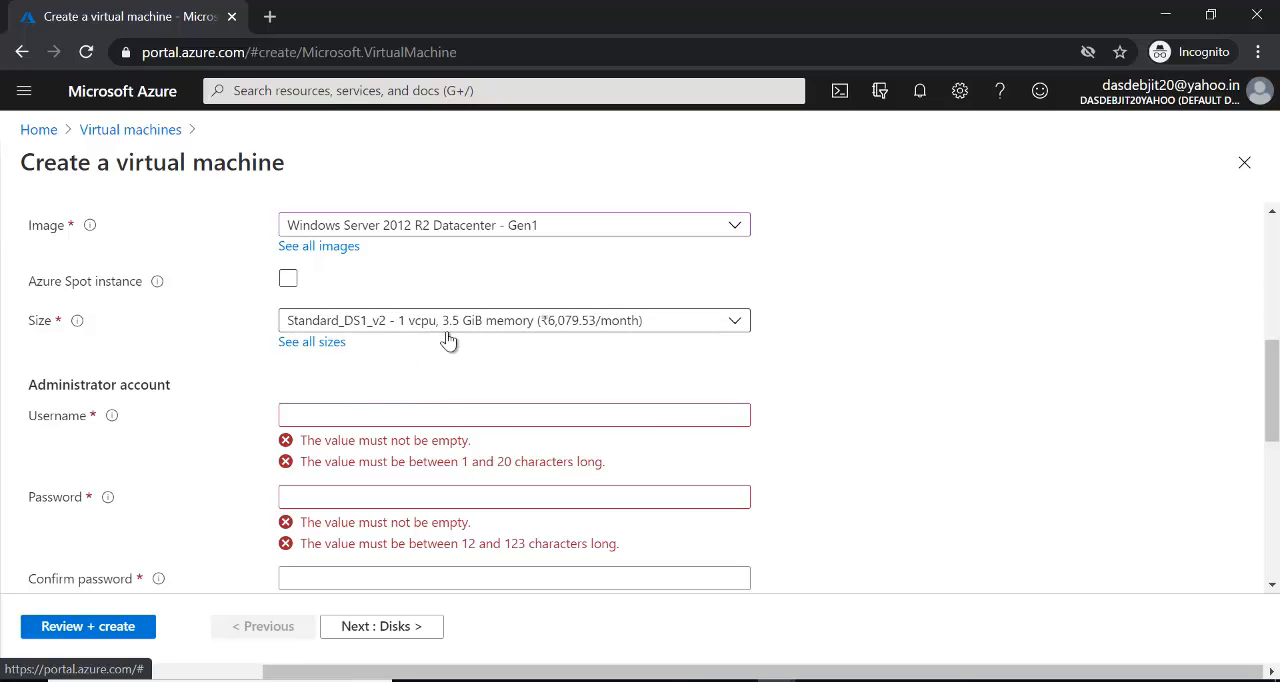
- Fill in the administrator account with a username, the account password and its confirmation
{"action": "left_click", "coordinate": [423, 414]}
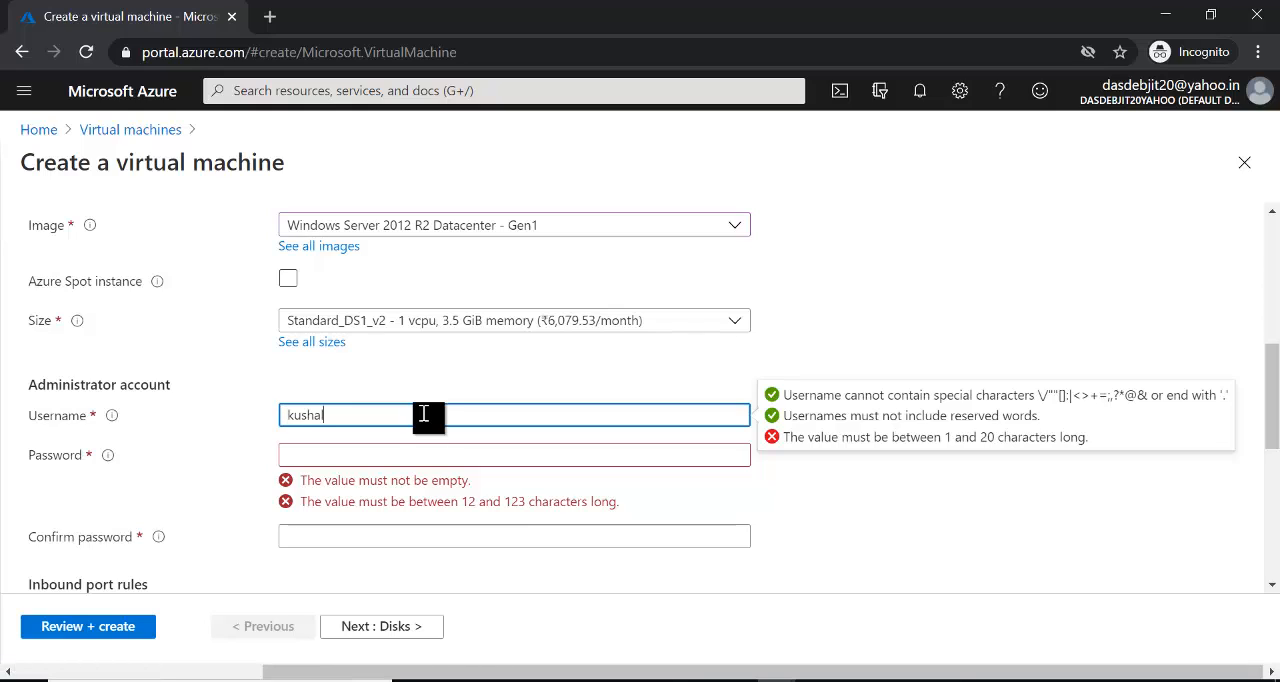
{"action": "left_click", "coordinate": [344, 456]}
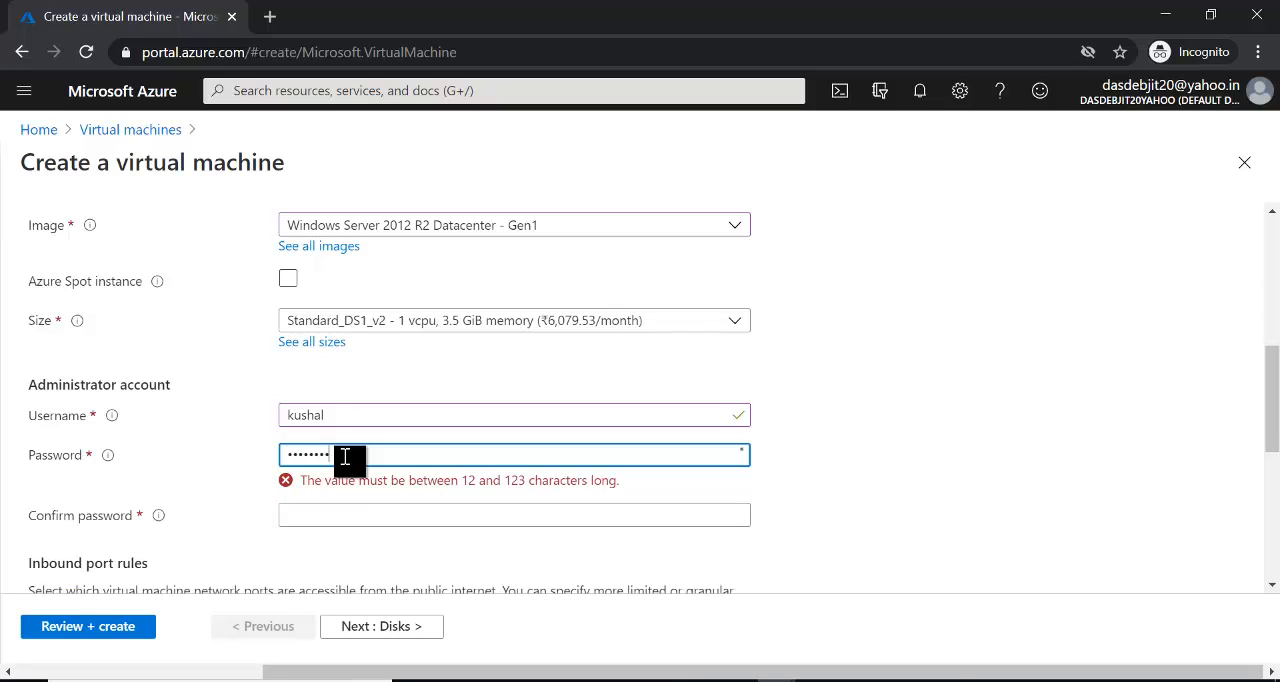
{"action": "type", "text": "••"}
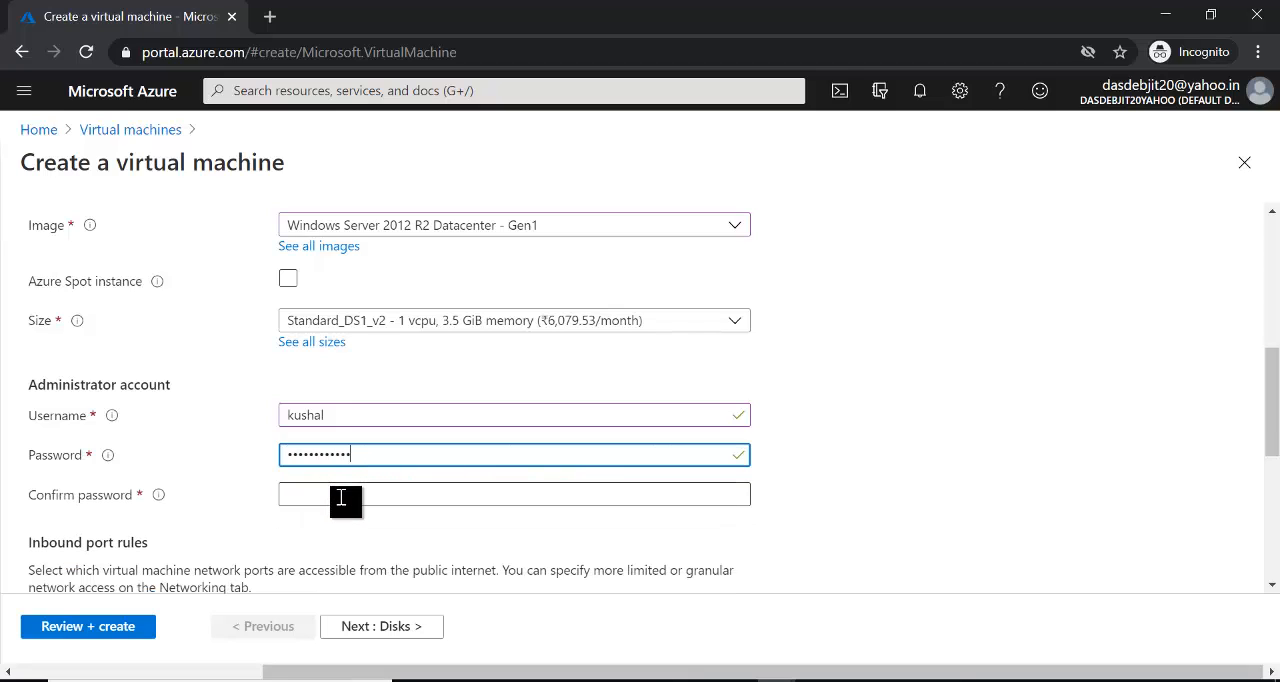
{"action": "left_click", "coordinate": [341, 497]}
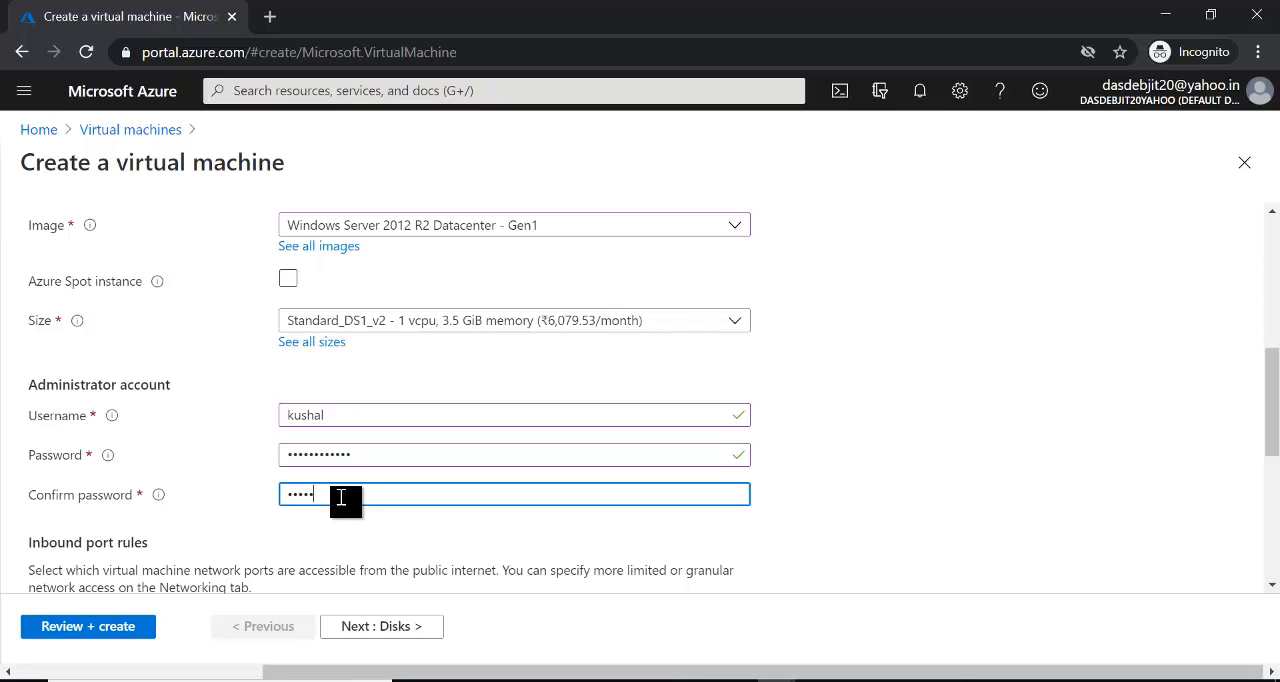
{"action": "type", "text": "••••••••"}
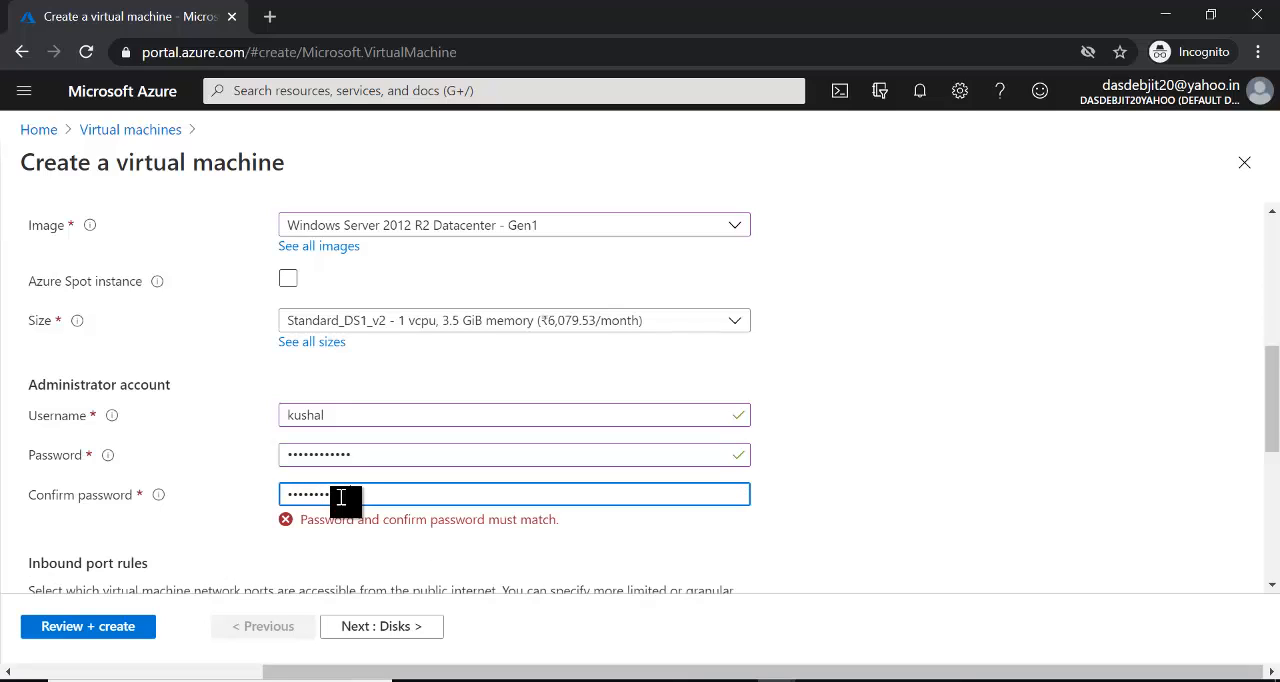
{"action": "type", "text": "••••"}
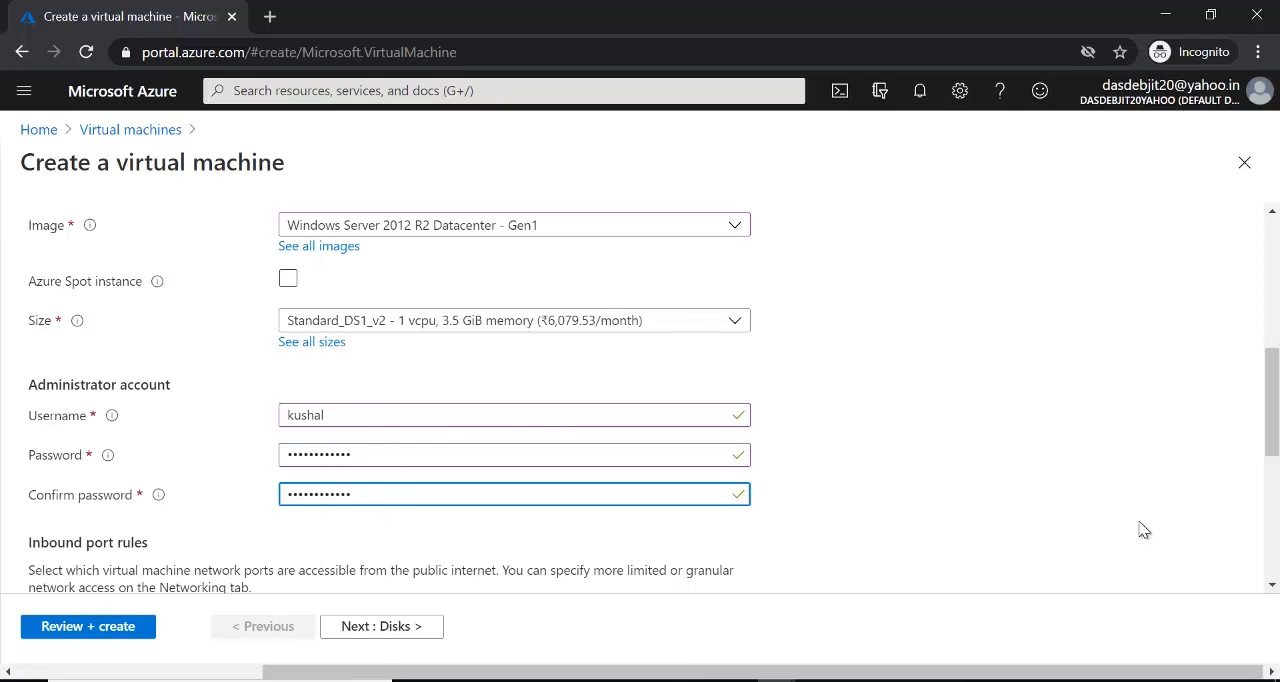
{"action": "left_click_drag", "start_coordinate": [1273, 420], "coordinate": [1276, 478]}
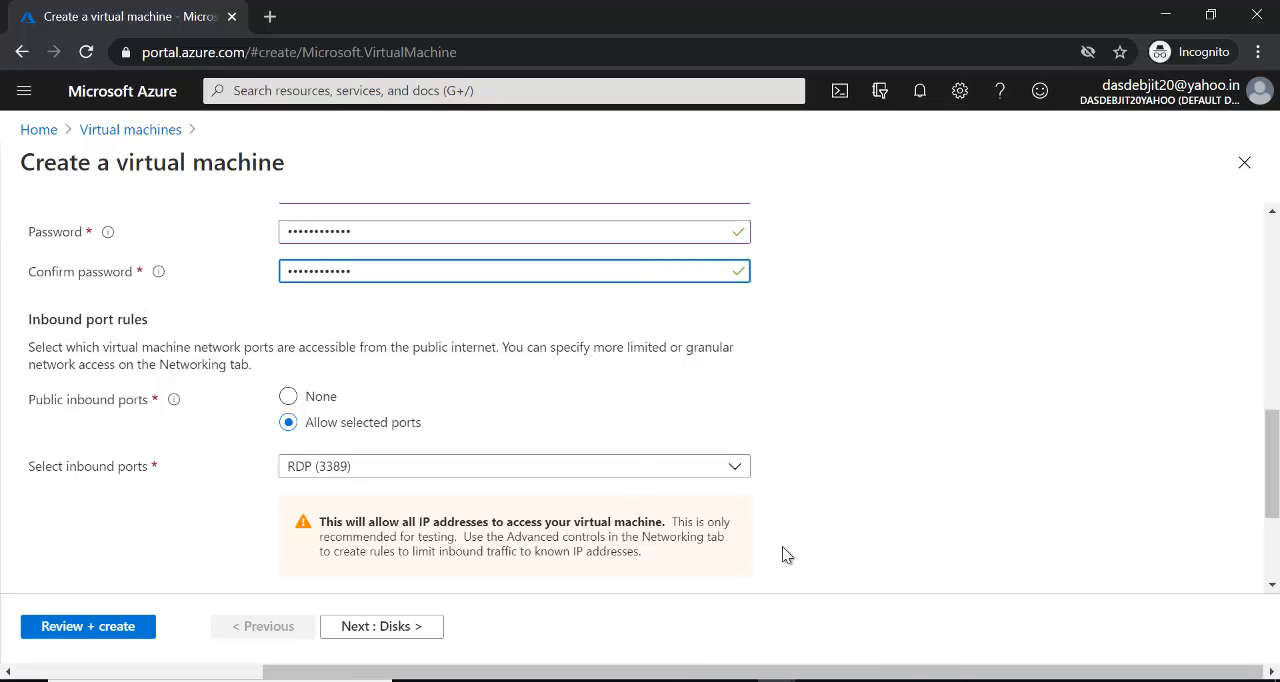
- Switch to Paint and draw a monitor symbol inside the India circle, a rectangle with a base about 33 × 7 px beneath it
{"action": "left_click", "coordinate": [892, 680]}
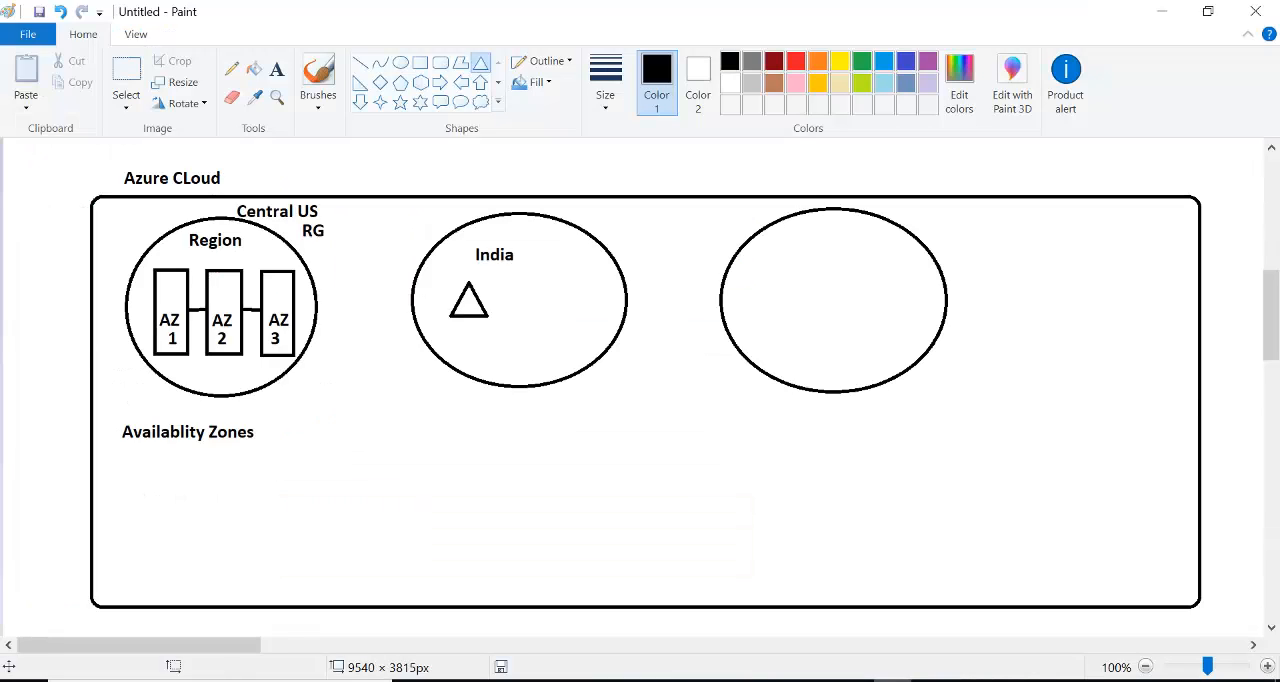
{"action": "left_click", "coordinate": [420, 82]}
{"action": "left_click", "coordinate": [421, 62]}
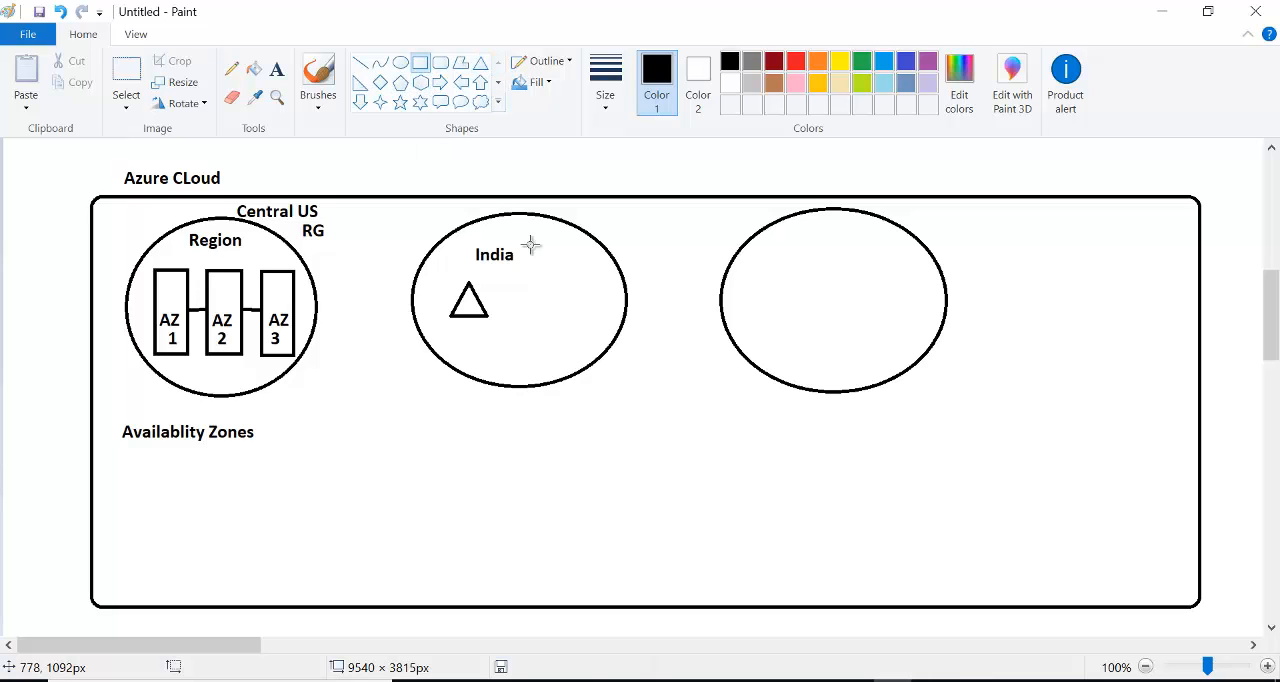
{"action": "mouse_move", "coordinate": [537, 269]}
{"action": "left_mouse_down"}
{"action": "mouse_move", "coordinate": [597, 309]}
{"action": "mouse_move", "coordinate": [557, 310]}
{"action": "mouse_move", "coordinate": [578, 312]}
{"action": "left_mouse_up"}
{"action": "left_click", "coordinate": [641, 300]}
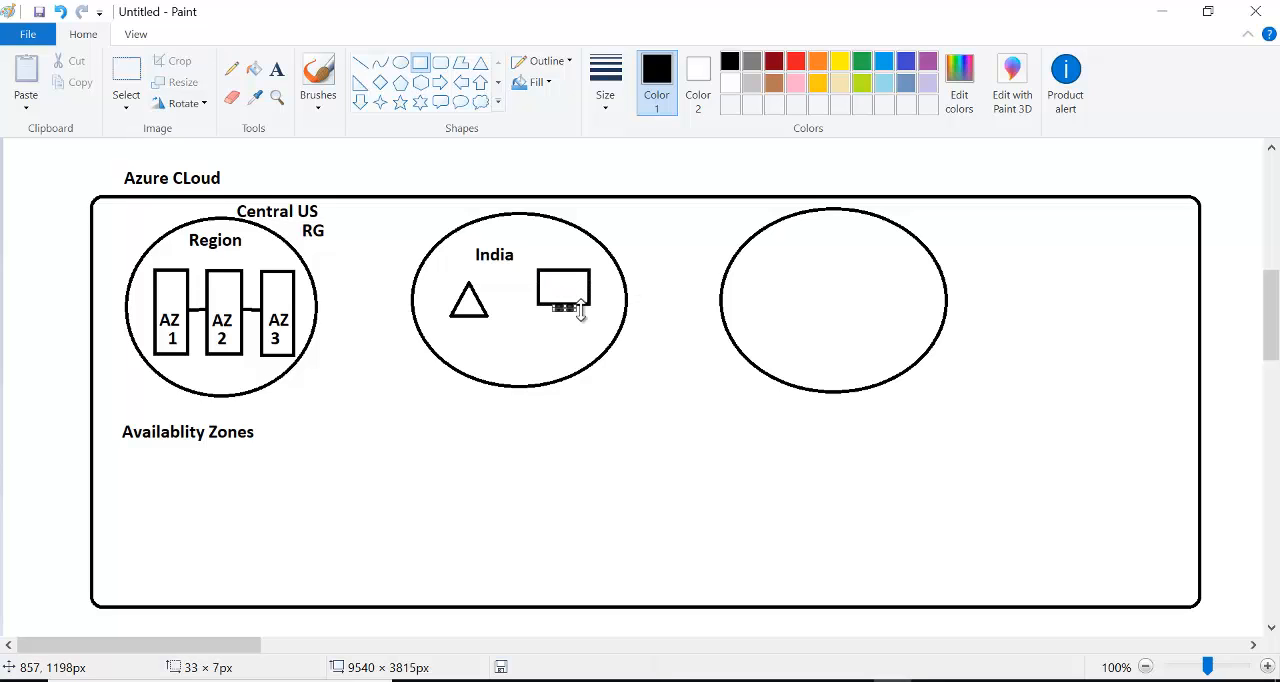
{"action": "left_click", "coordinate": [643, 320]}
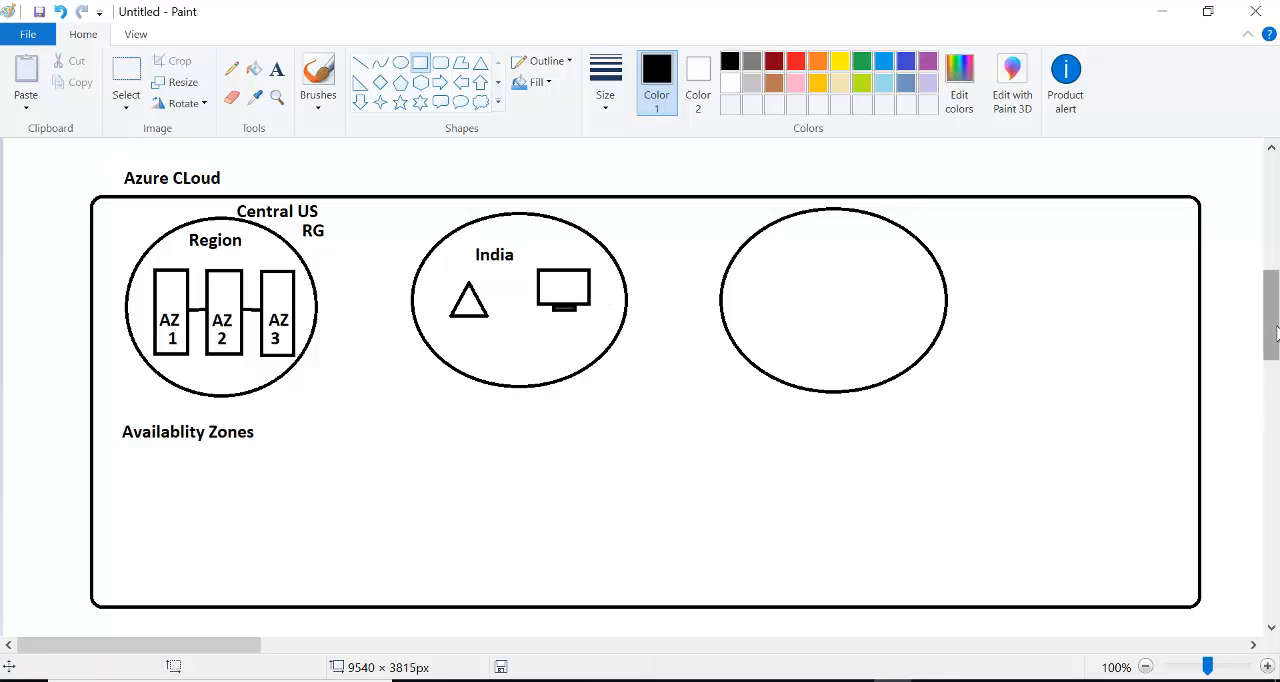
- Draw a cloud callout about 249 × 158 px across the lower edge of the Azure Cloud box and move it up slightly
{"action": "left_click_drag", "start_coordinate": [1275, 335], "coordinate": [1275, 342]}
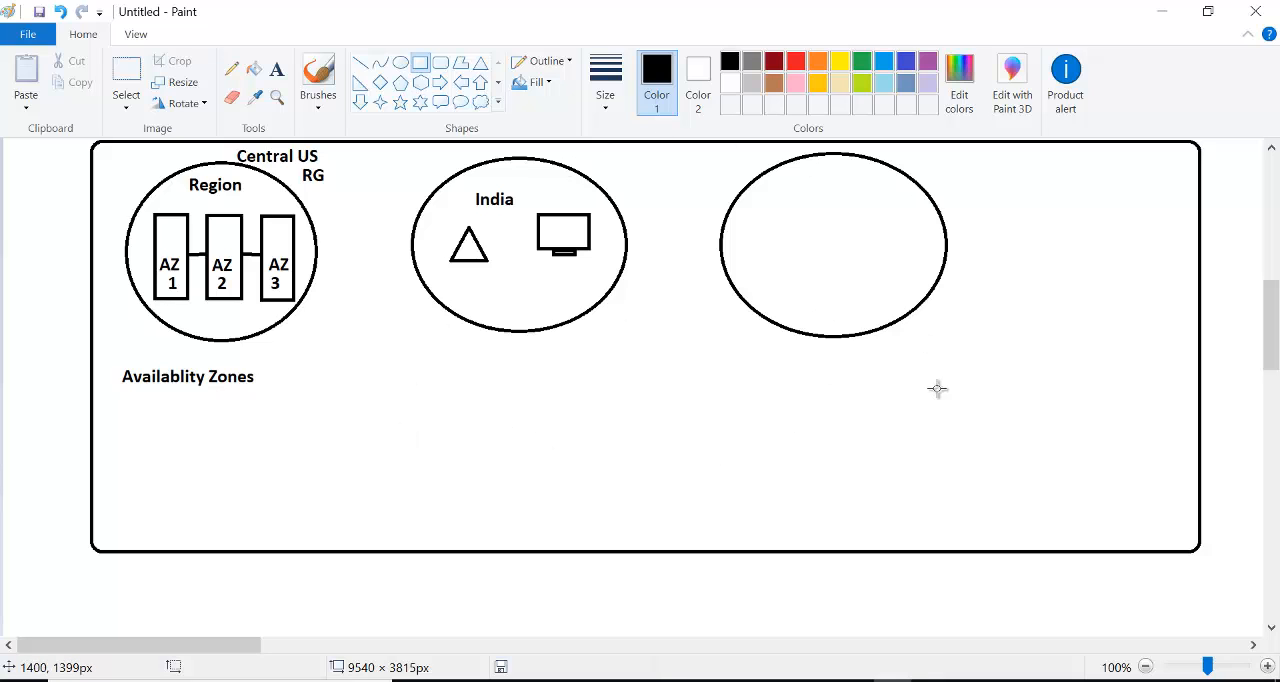
{"action": "left_click", "coordinate": [481, 102]}
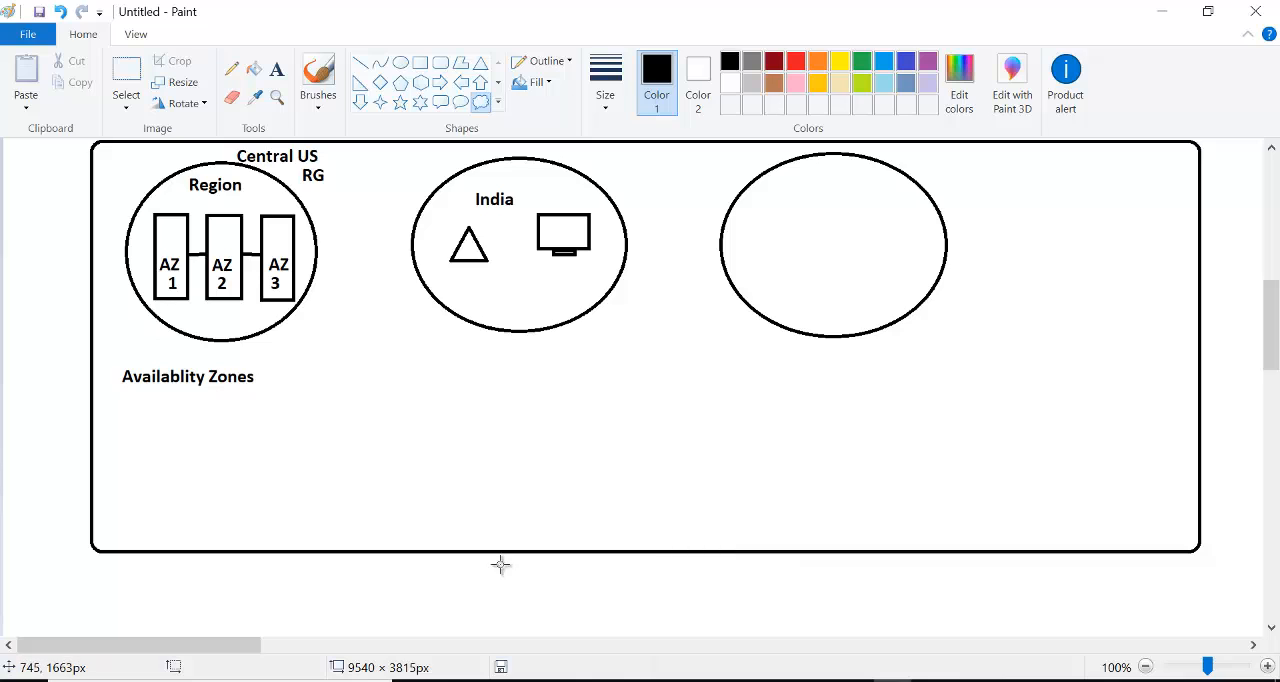
{"action": "left_click_drag", "start_coordinate": [513, 529], "coordinate": [680, 632]}
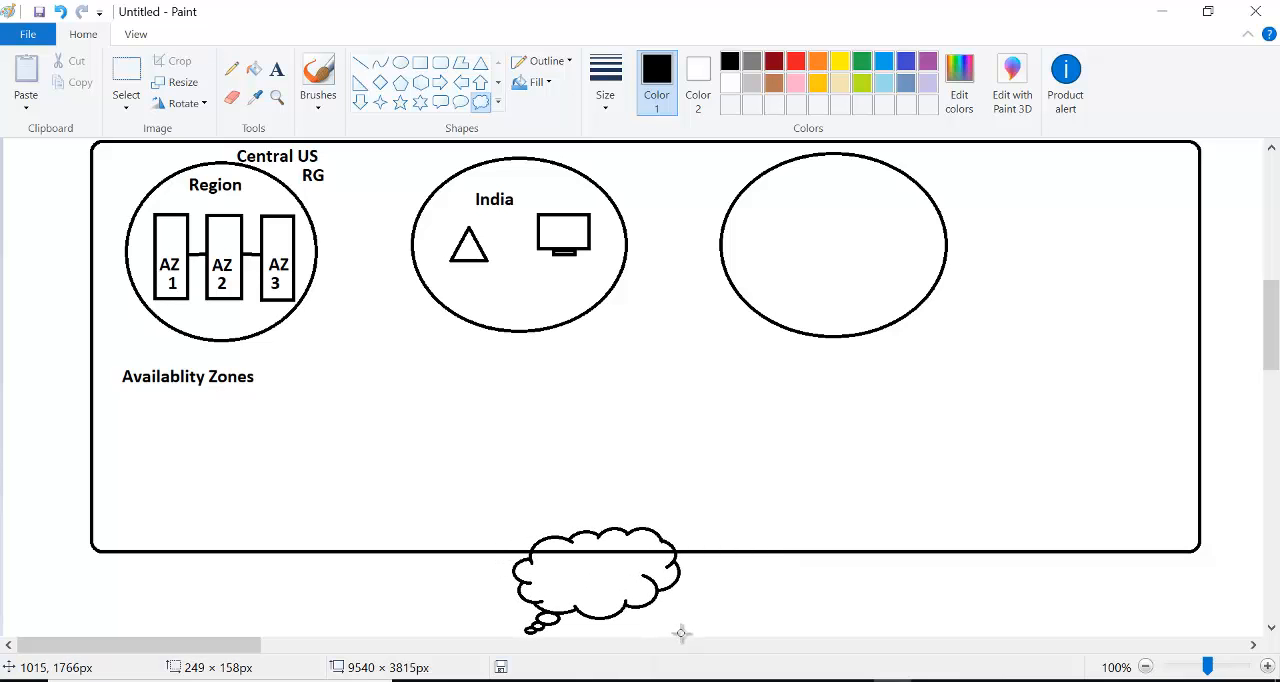
{"action": "left_click_drag", "start_coordinate": [618, 568], "coordinate": [611, 549]}
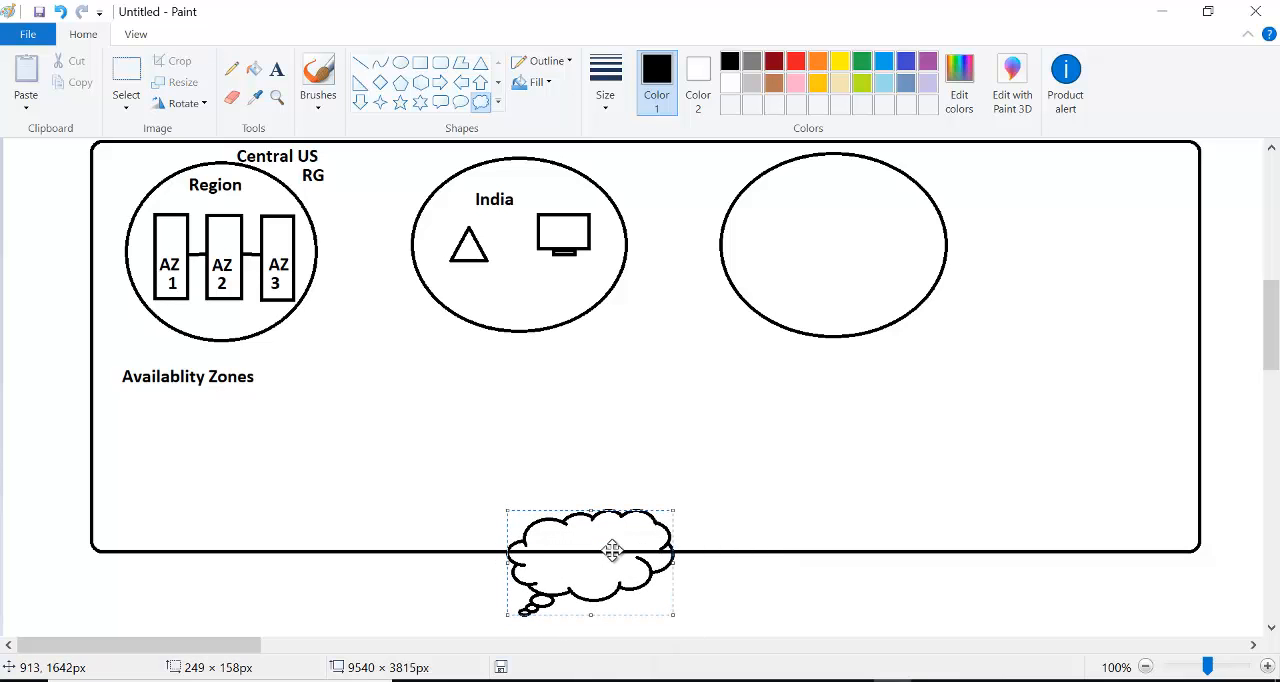
{"action": "left_click", "coordinate": [722, 589]}
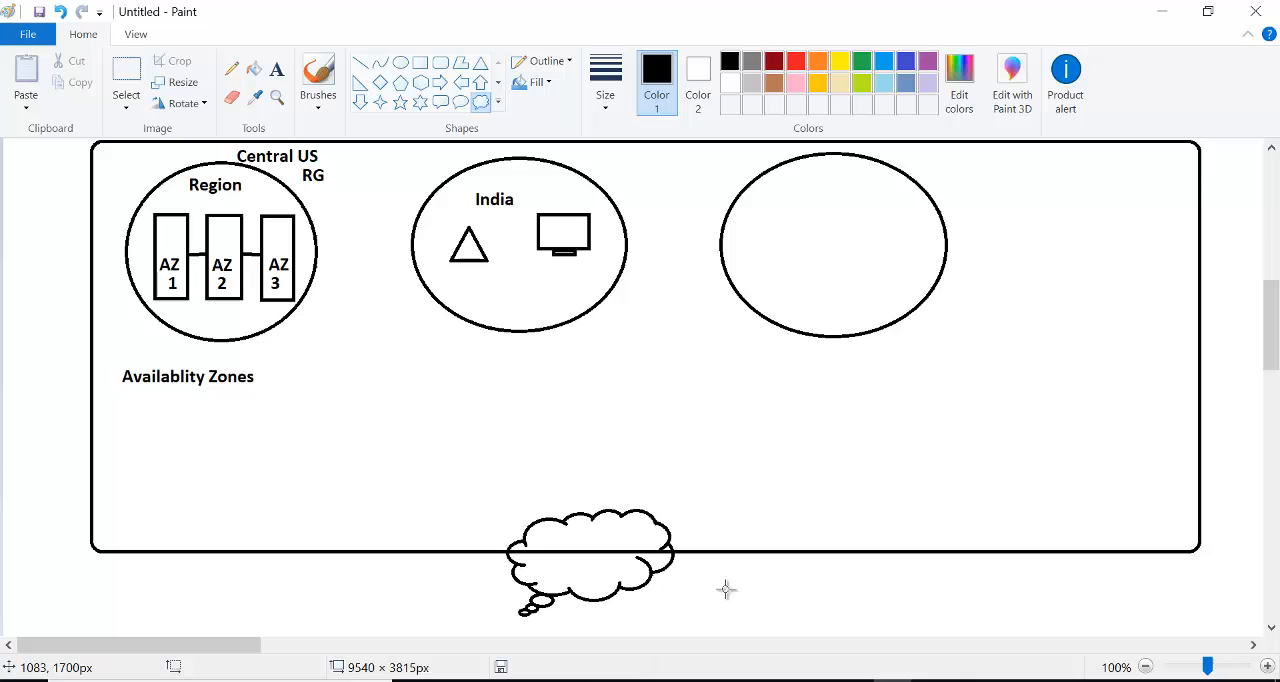
- Draw a rectangle about 227 × 77 px below the Azure Cloud box, to the right of the cloud callout
{"action": "left_click", "coordinate": [421, 63]}
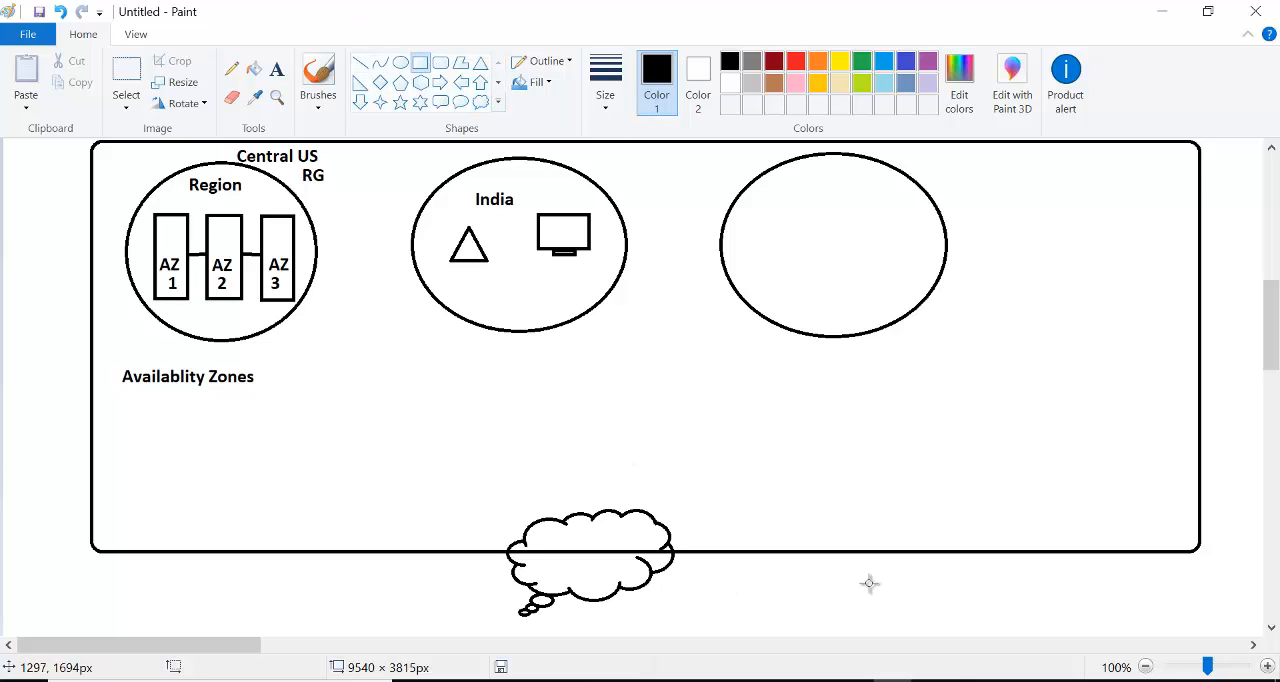
{"action": "left_click_drag", "start_coordinate": [868, 571], "coordinate": [1021, 622]}
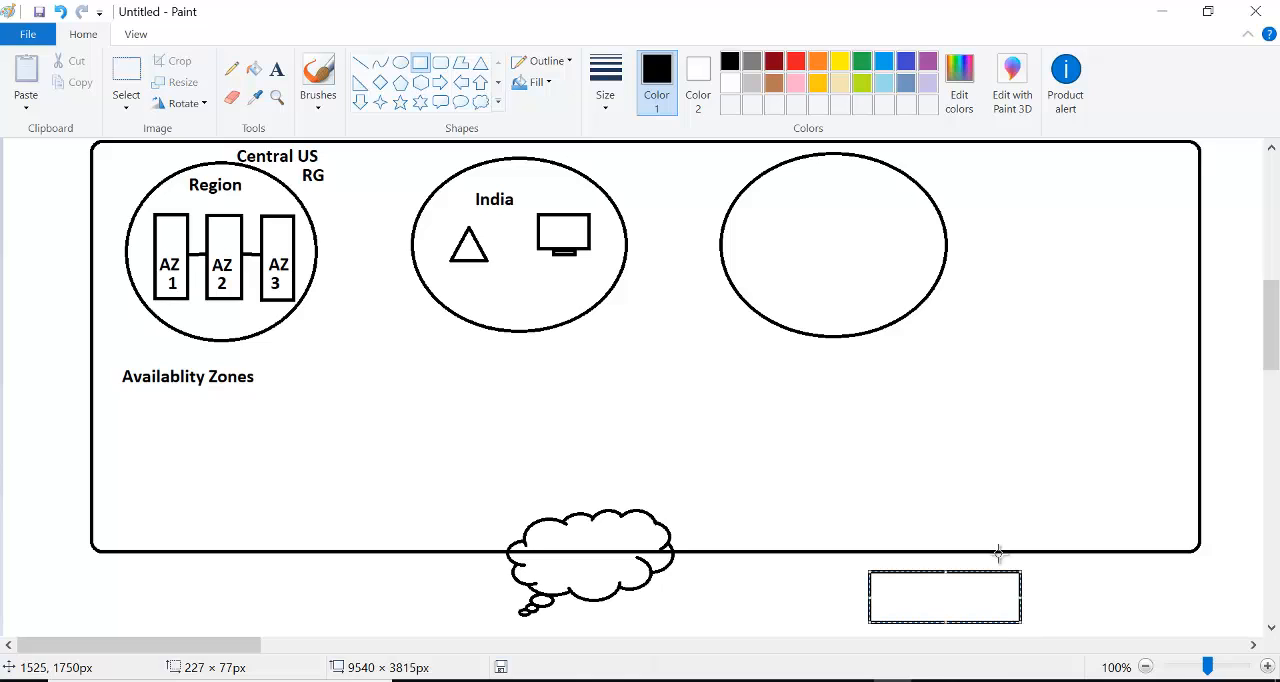
{"action": "left_click", "coordinate": [974, 437]}
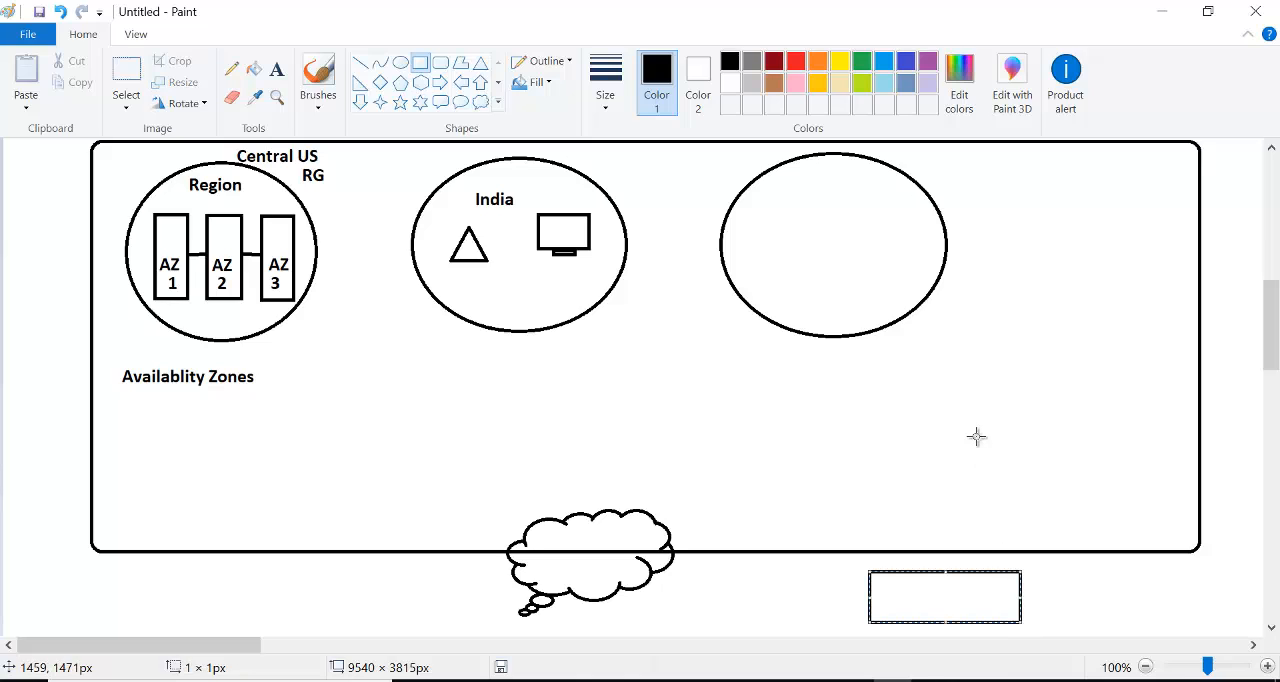
- Draw a line about 315 × 50 px from the cloud to the lower rectangle and one about 50 × 383 px from the cloud to the monitor
{"action": "left_click", "coordinate": [361, 63]}
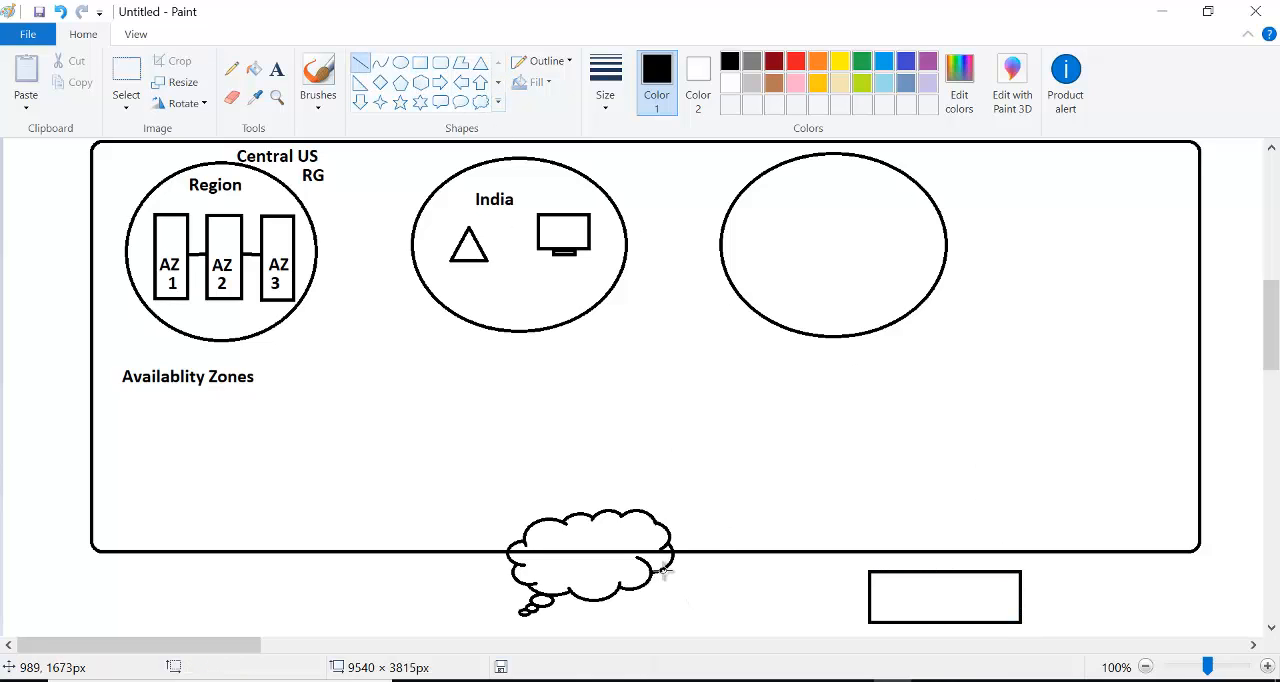
{"action": "left_click_drag", "start_coordinate": [661, 568], "coordinate": [869, 601]}
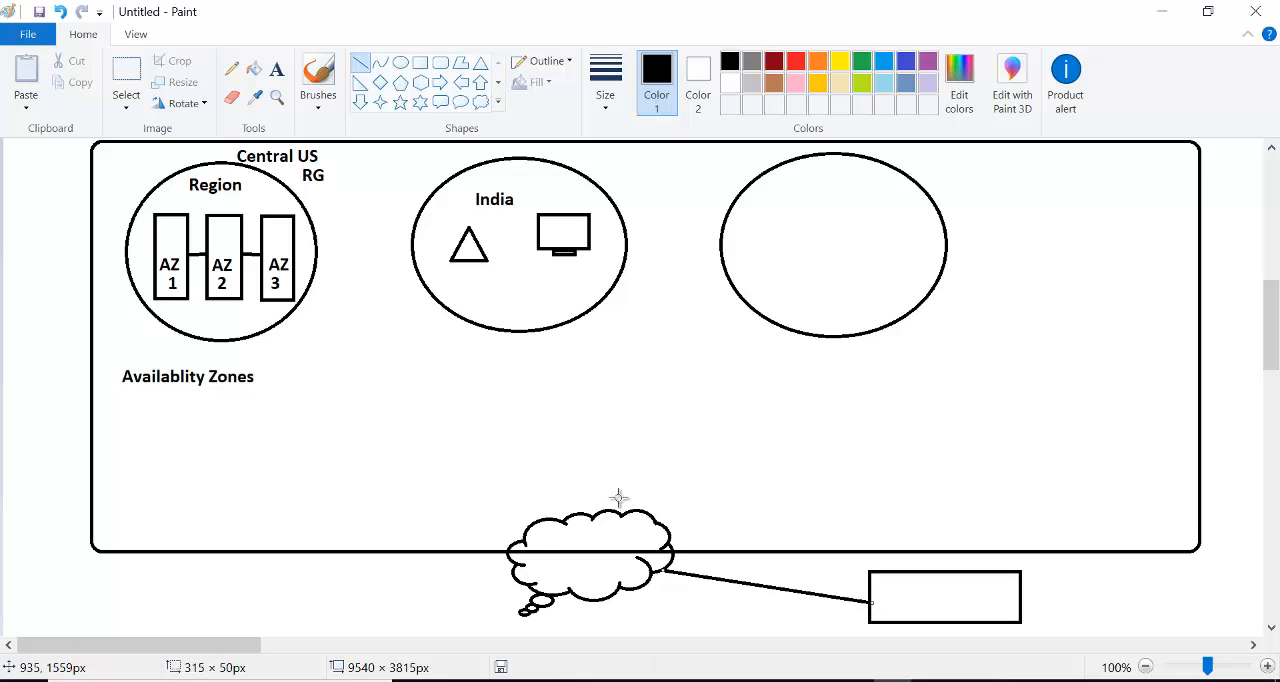
{"action": "left_click_drag", "start_coordinate": [601, 509], "coordinate": [569, 254]}
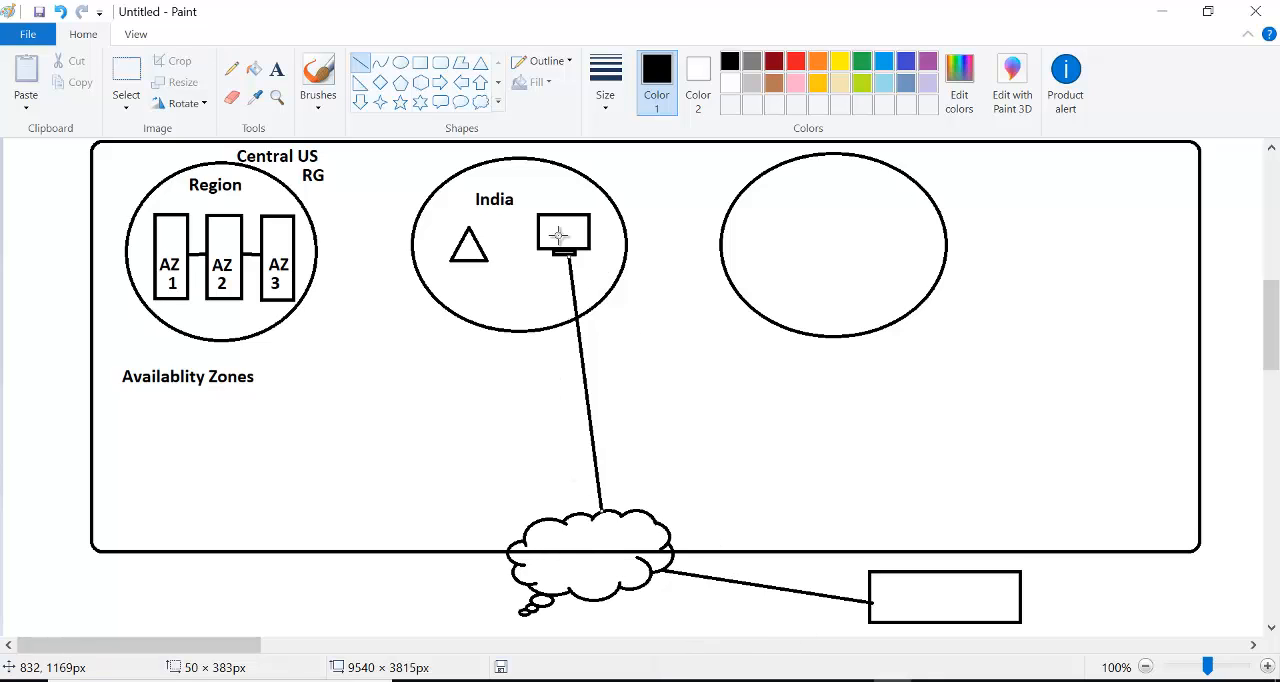
- Draw a left-pointing arrow above the cloud-to-rectangle line and an upward arrow about 37 × 170 px ending just below the monitor
{"action": "left_click", "coordinate": [461, 84]}
{"action": "left_click_drag", "start_coordinate": [802, 567], "coordinate": [709, 549]}
{"action": "left_click", "coordinate": [686, 372]}
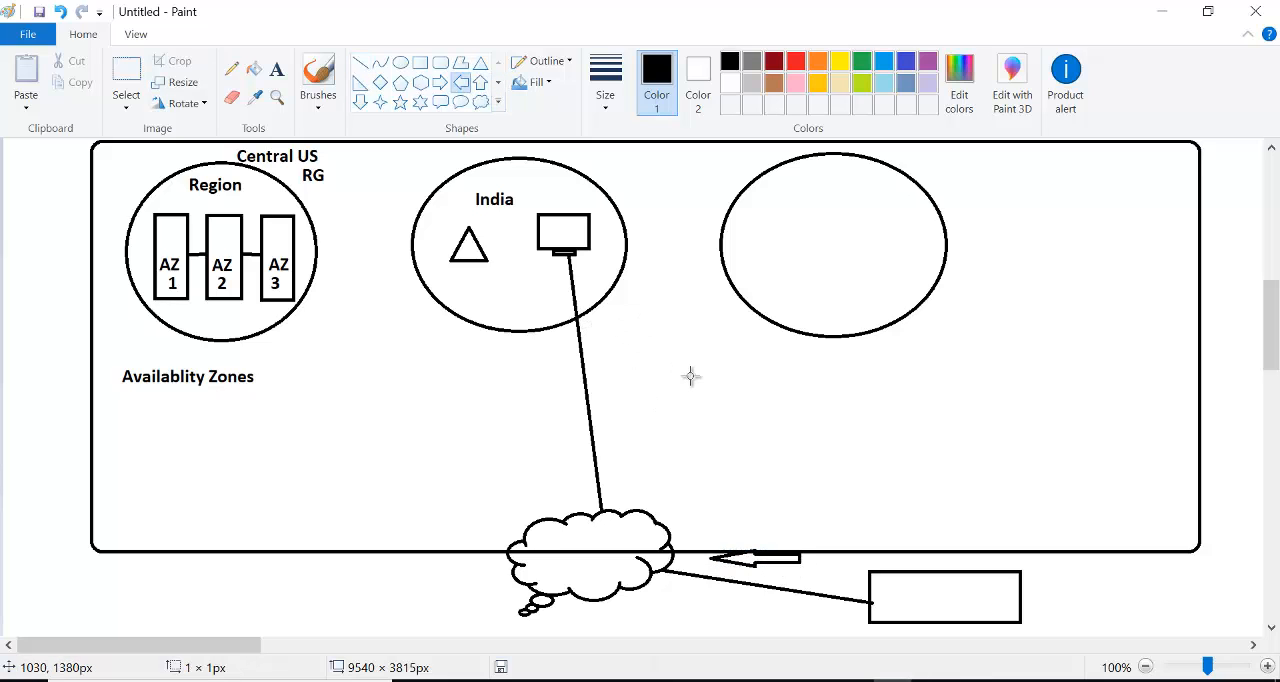
{"action": "left_click", "coordinate": [481, 84]}
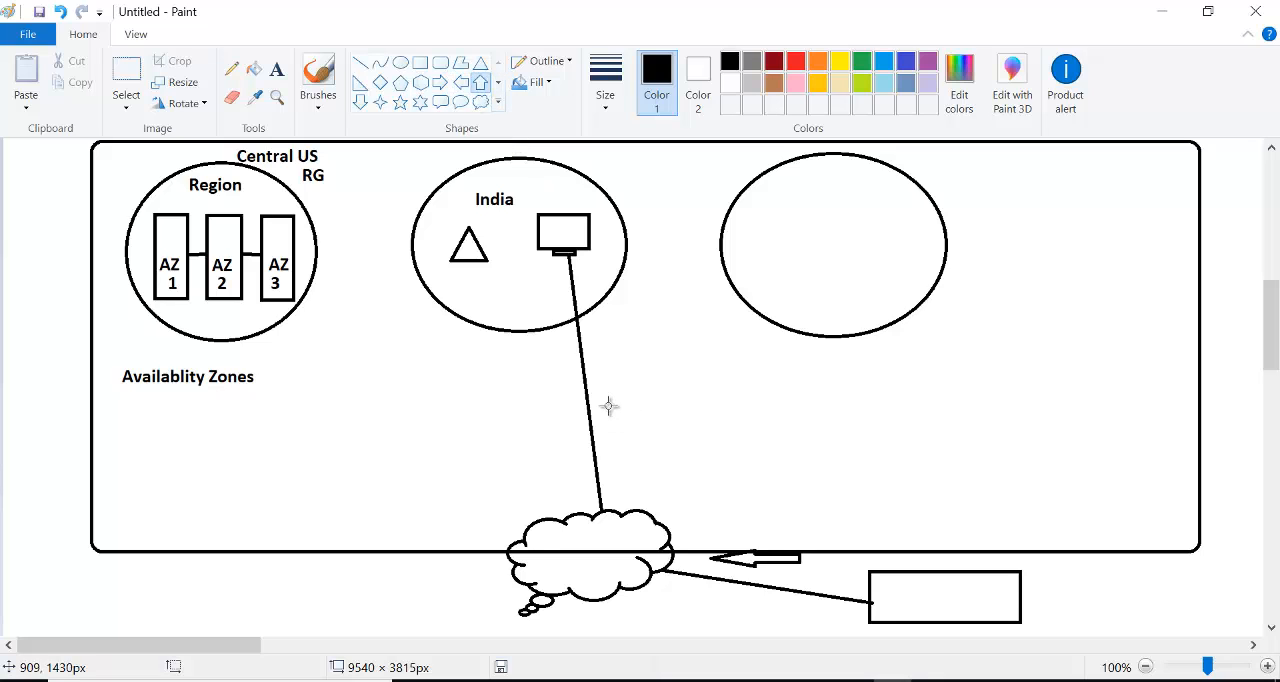
{"action": "left_click_drag", "start_coordinate": [549, 370], "coordinate": [529, 256]}
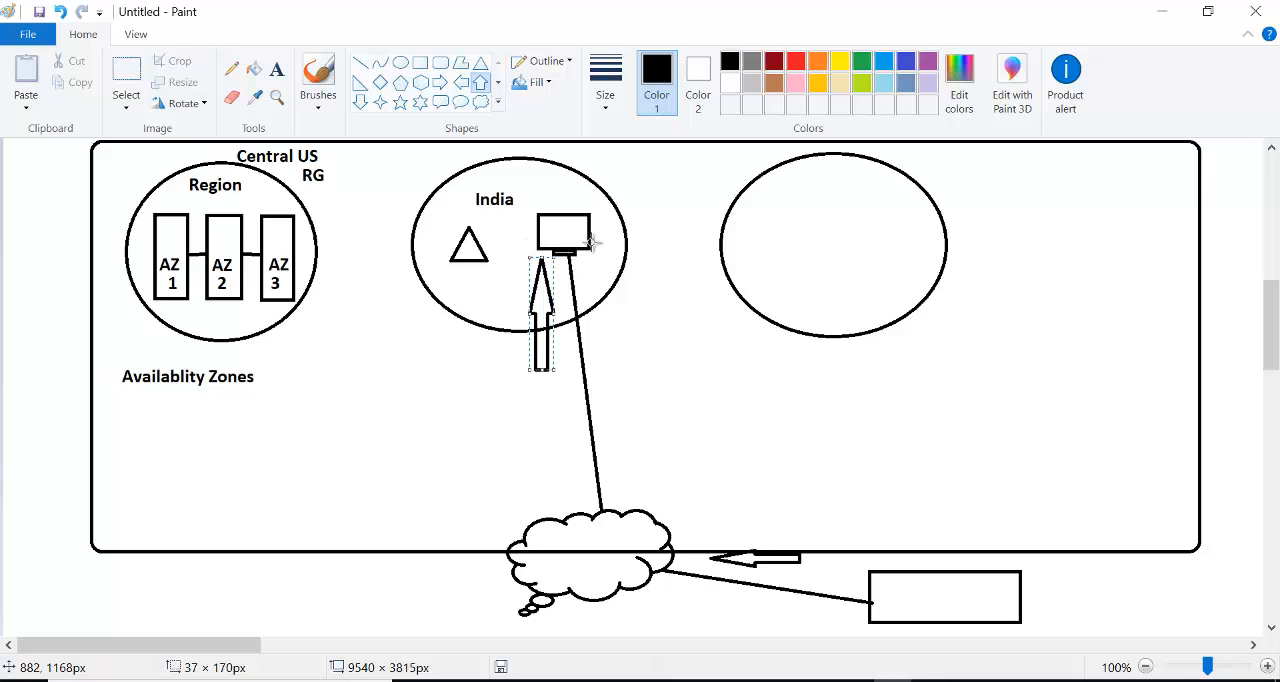
{"action": "left_click", "coordinate": [683, 245]}
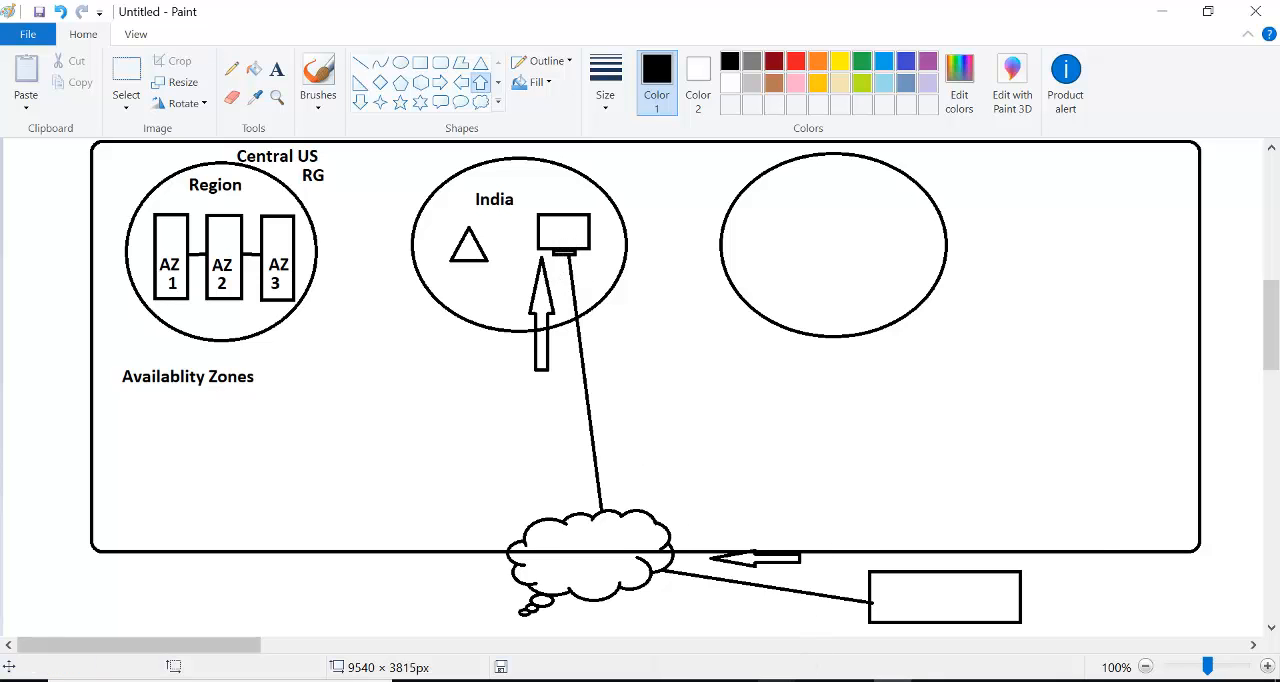
- Switch to the Azure portal and review the inbound port rules and licensing section of the virtual machine form
{"action": "mouse_move", "coordinate": [777, 680]}
{"action": "left_click", "coordinate": [977, 642]}
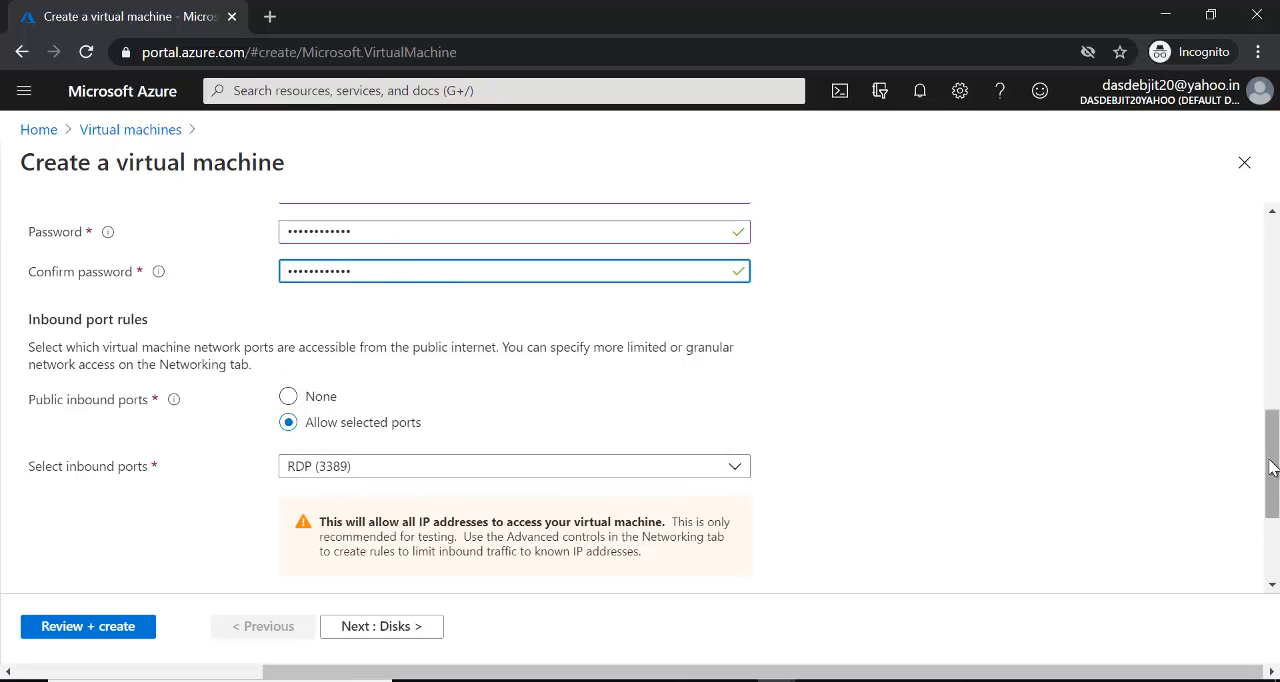
{"action": "mouse_move", "coordinate": [1260, 477]}
{"action": "left_mouse_down"}
{"action": "mouse_move", "coordinate": [1260, 303]}
{"action": "mouse_move", "coordinate": [1256, 500]}
{"action": "left_mouse_up"}
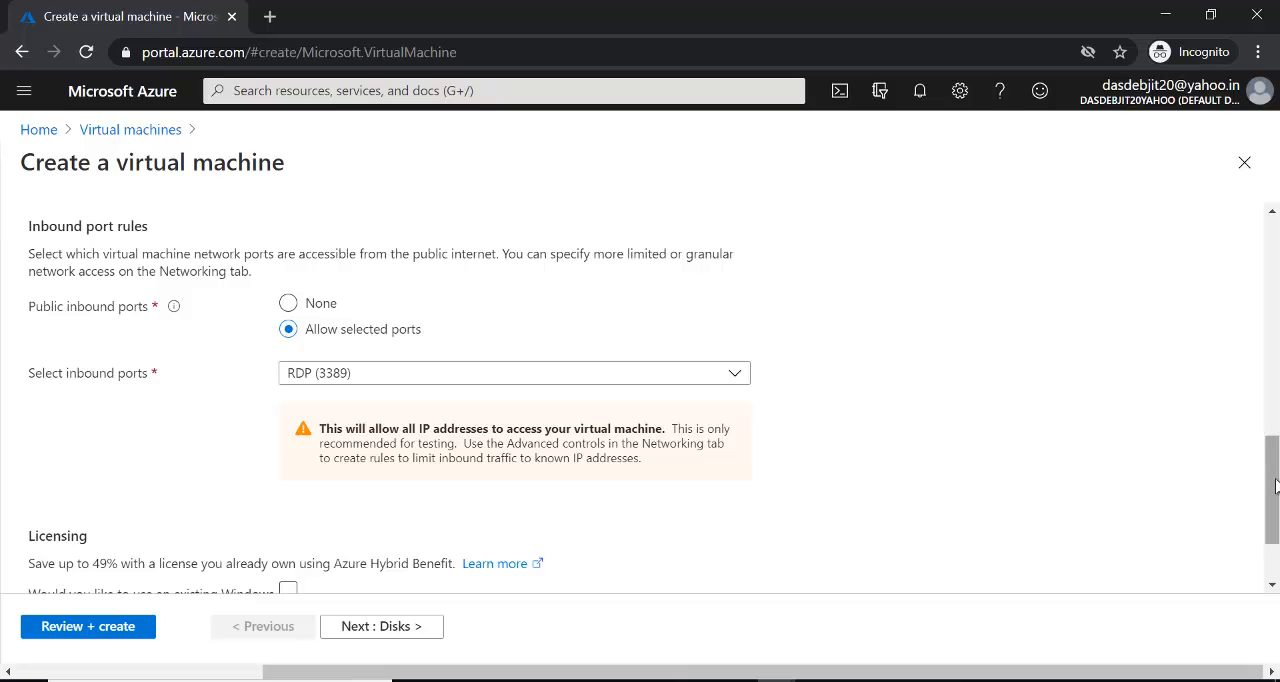
{"action": "left_click_drag", "start_coordinate": [1276, 486], "coordinate": [1277, 518]}
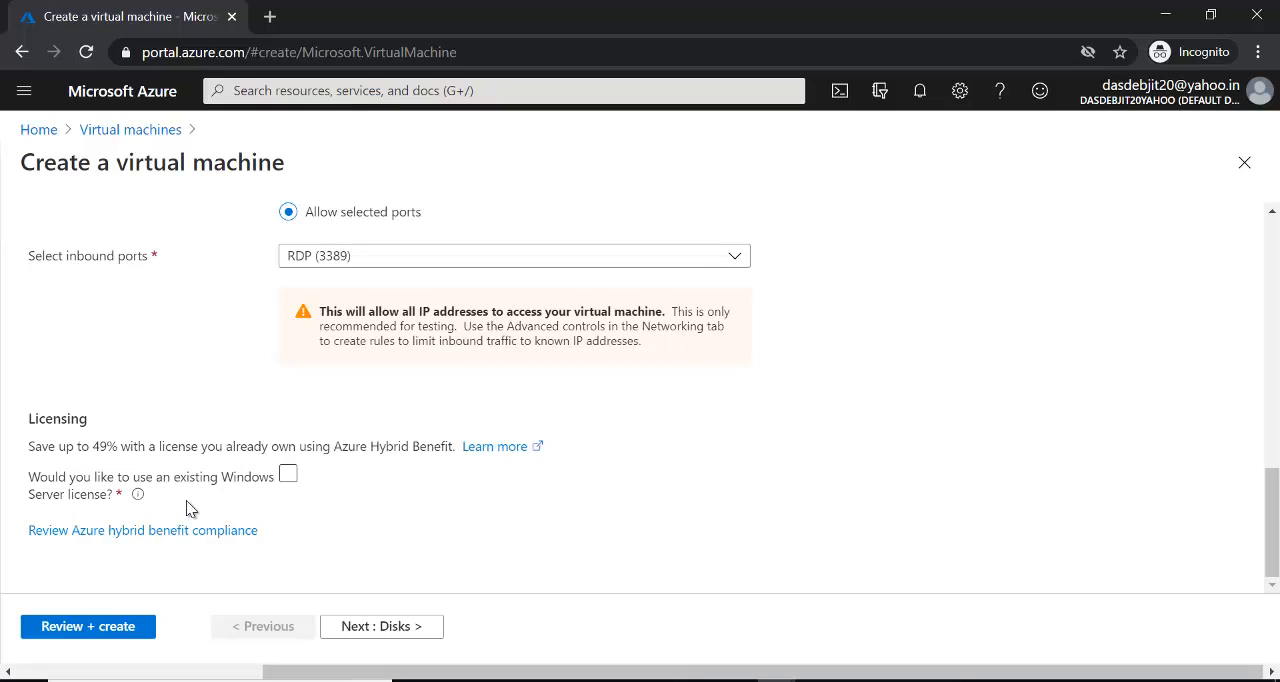
- Try the option to use an existing Windows Server license, leaving it cleared
{"action": "left_click", "coordinate": [289, 477]}
{"action": "left_click", "coordinate": [289, 478]}
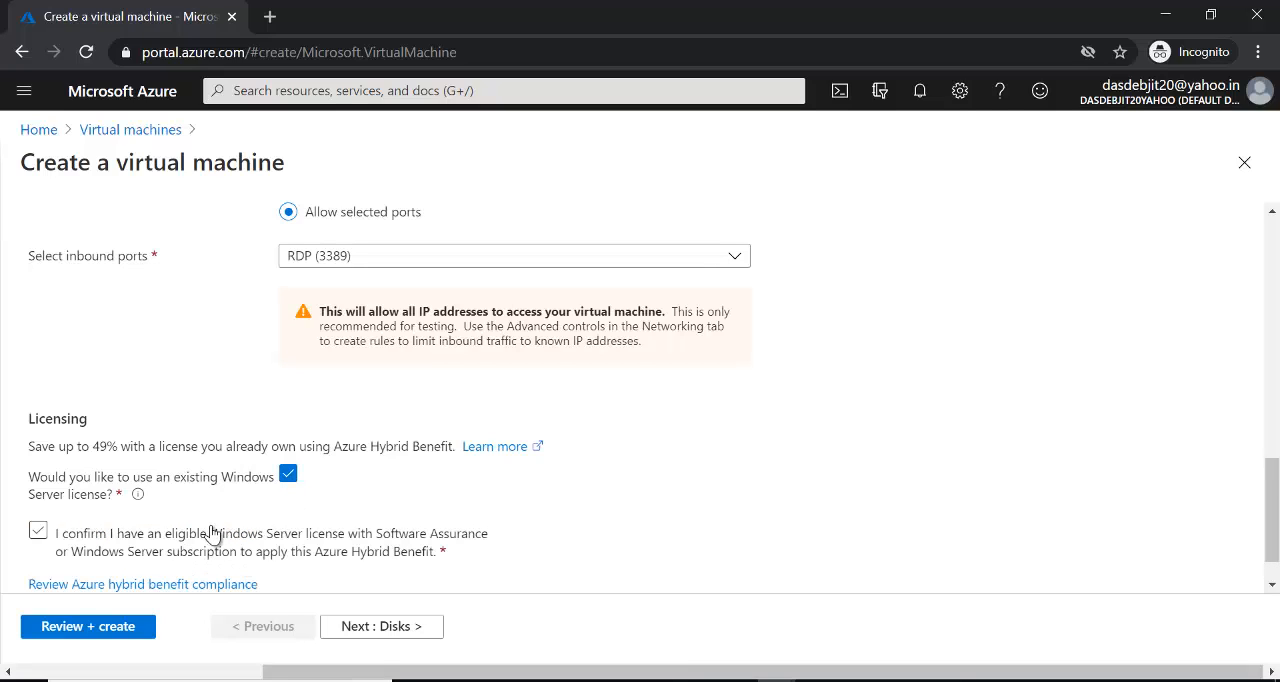
{"action": "left_click", "coordinate": [286, 477]}
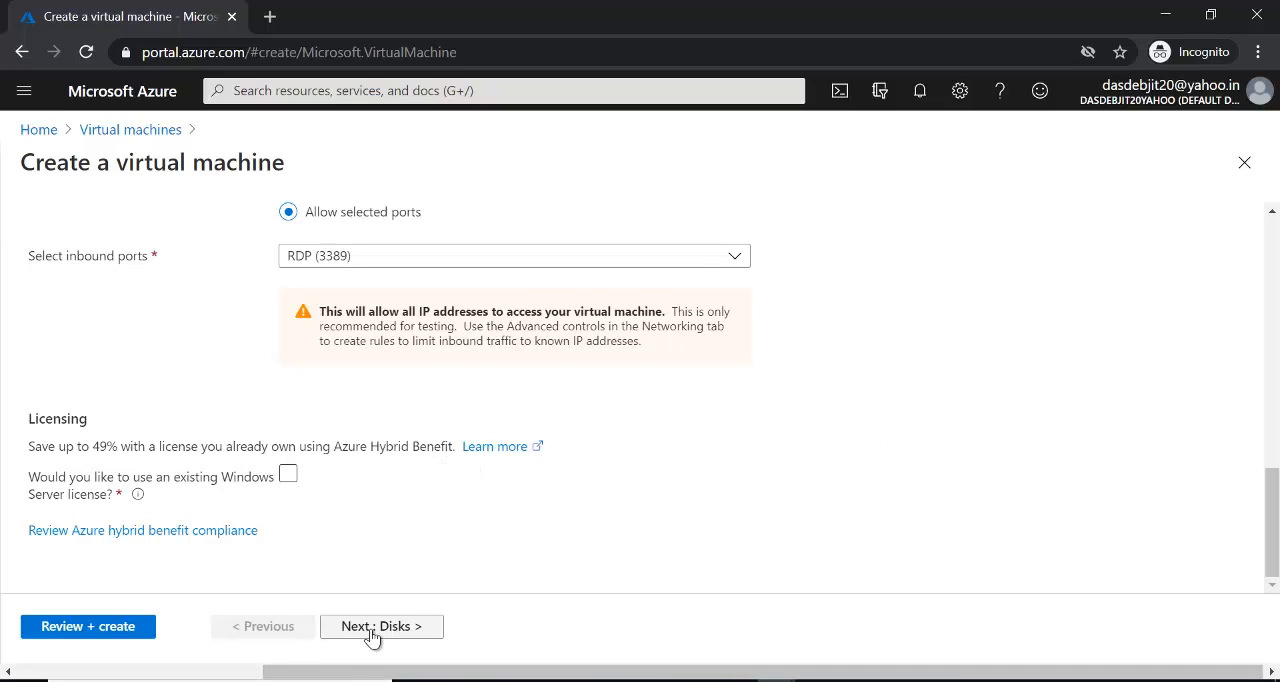
- Recheck the basic settings and proceed through Disks and Networking with their defaults to the Management settings
{"action": "left_click_drag", "start_coordinate": [1276, 550], "coordinate": [1273, 373]}
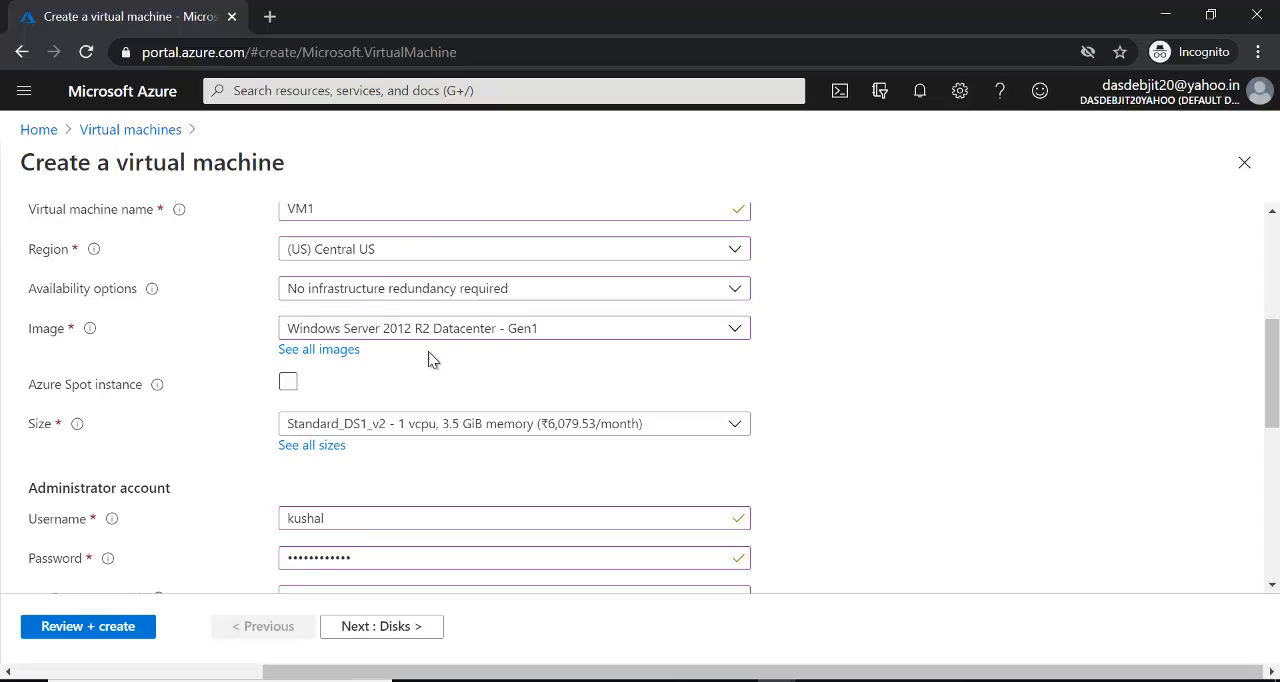
{"action": "left_click", "coordinate": [391, 628]}
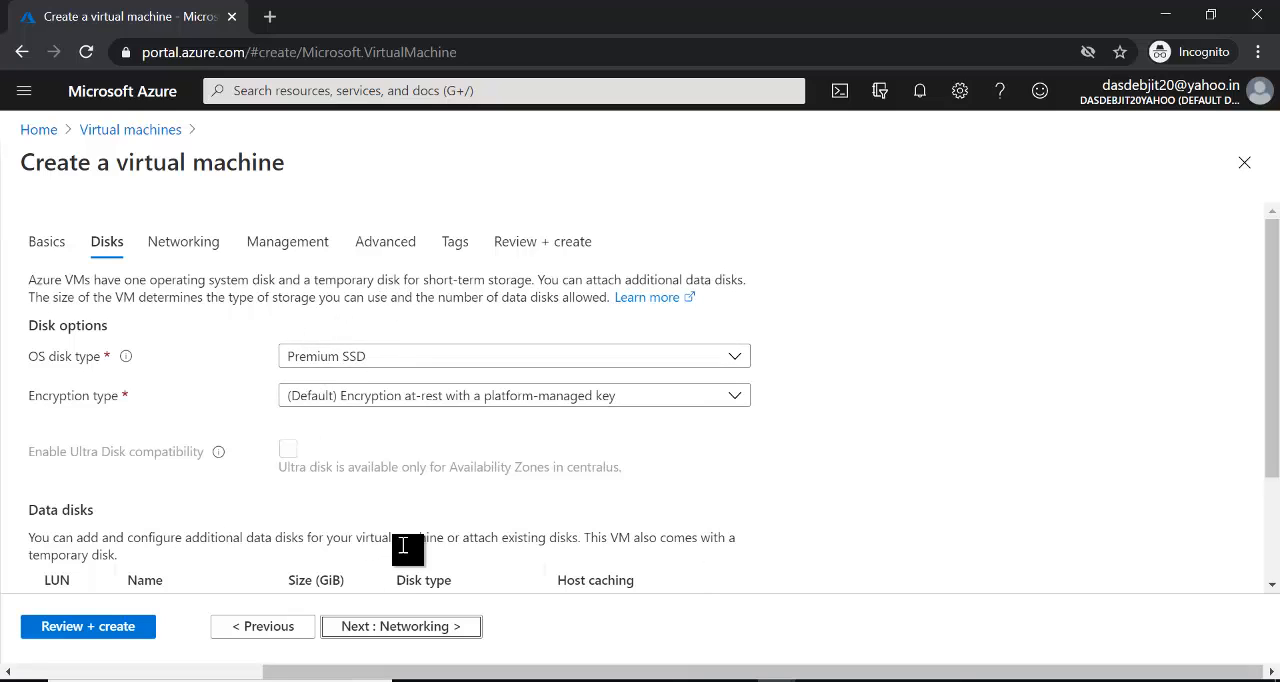
{"action": "left_click", "coordinate": [378, 627]}
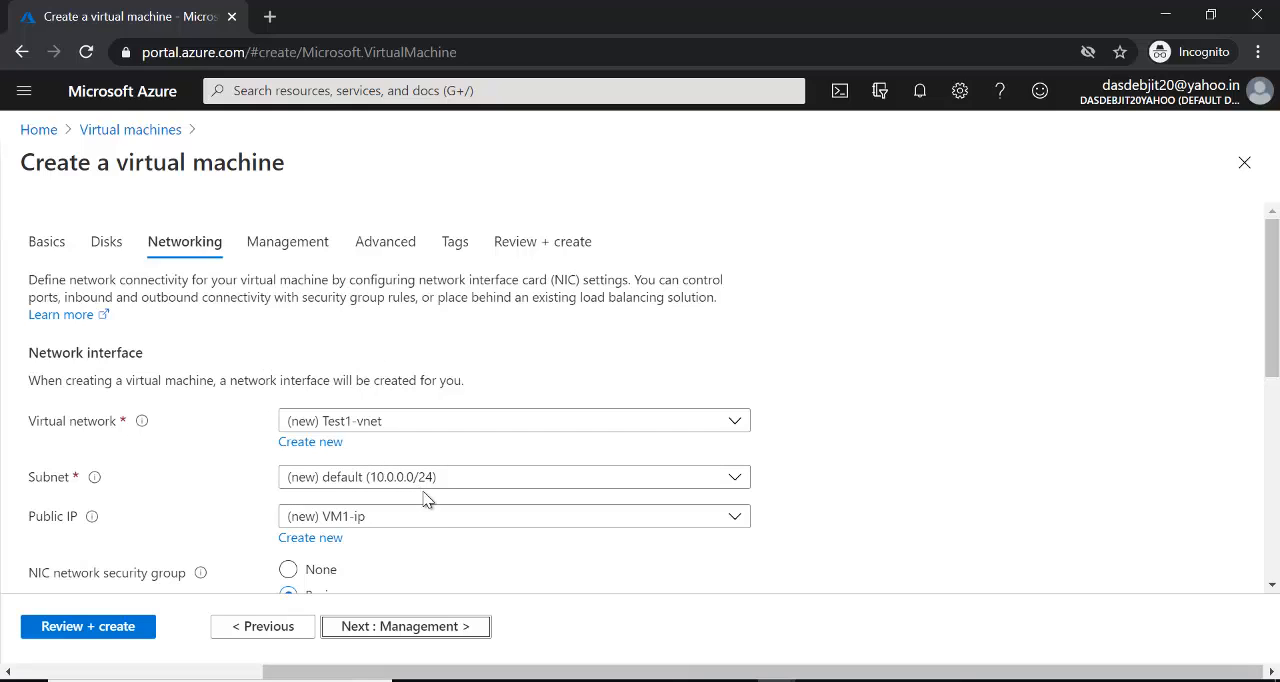
{"action": "left_click", "coordinate": [428, 627]}
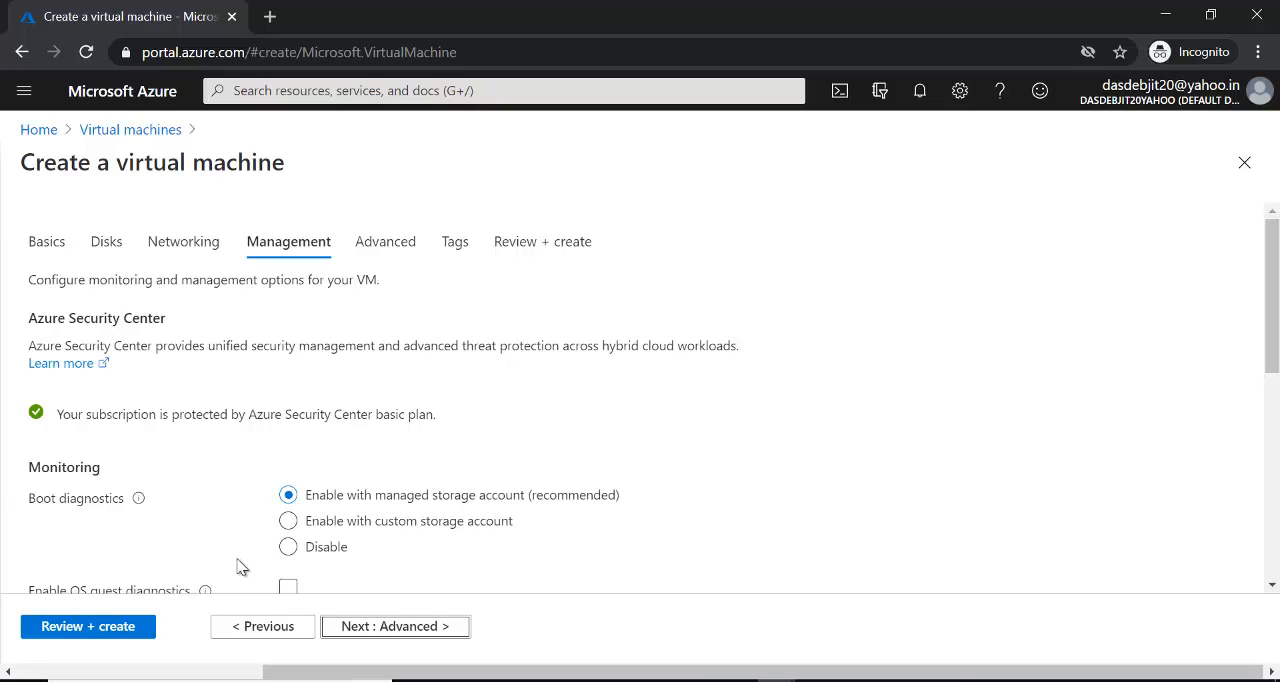
- Set the virtual machine's boot diagnostics to Disable
{"action": "left_click", "coordinate": [289, 549]}
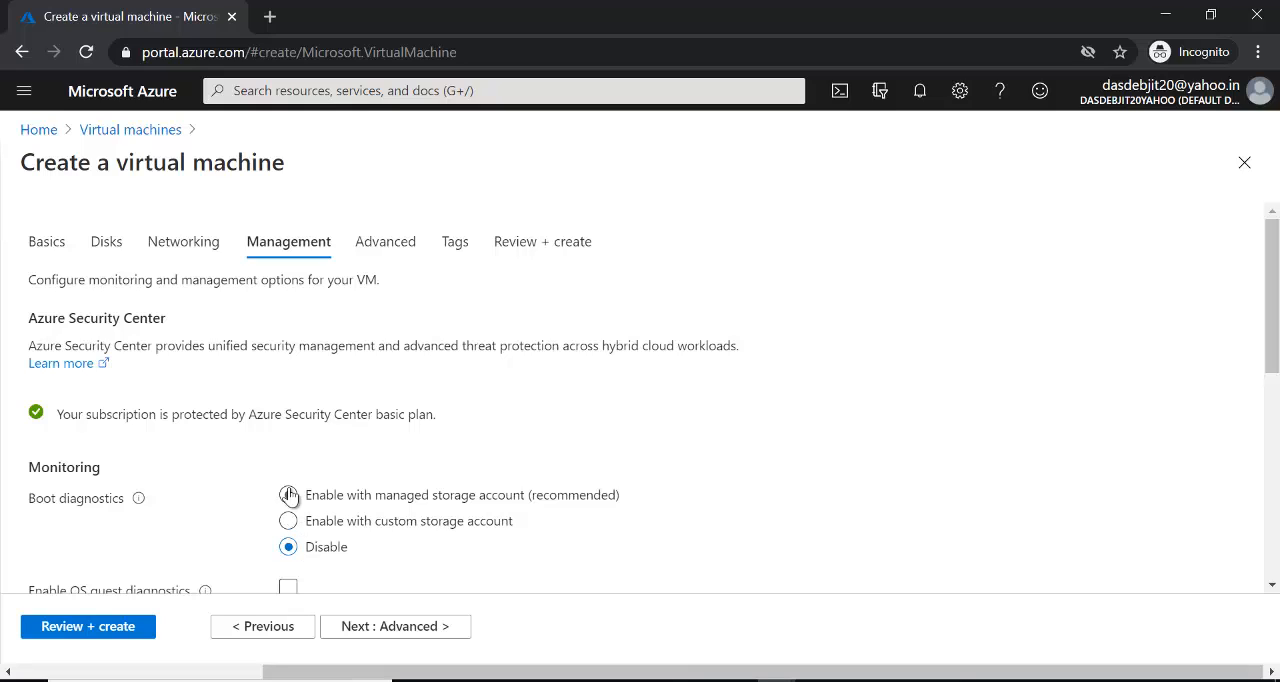
{"action": "left_click", "coordinate": [288, 497]}
{"action": "left_click", "coordinate": [292, 548]}
- Switch to Skype and accept the connection request from the contact with unread messages
{"action": "mouse_move", "coordinate": [777, 680]}
{"action": "left_click", "coordinate": [642, 630]}
{"action": "left_click", "coordinate": [29, 147]}
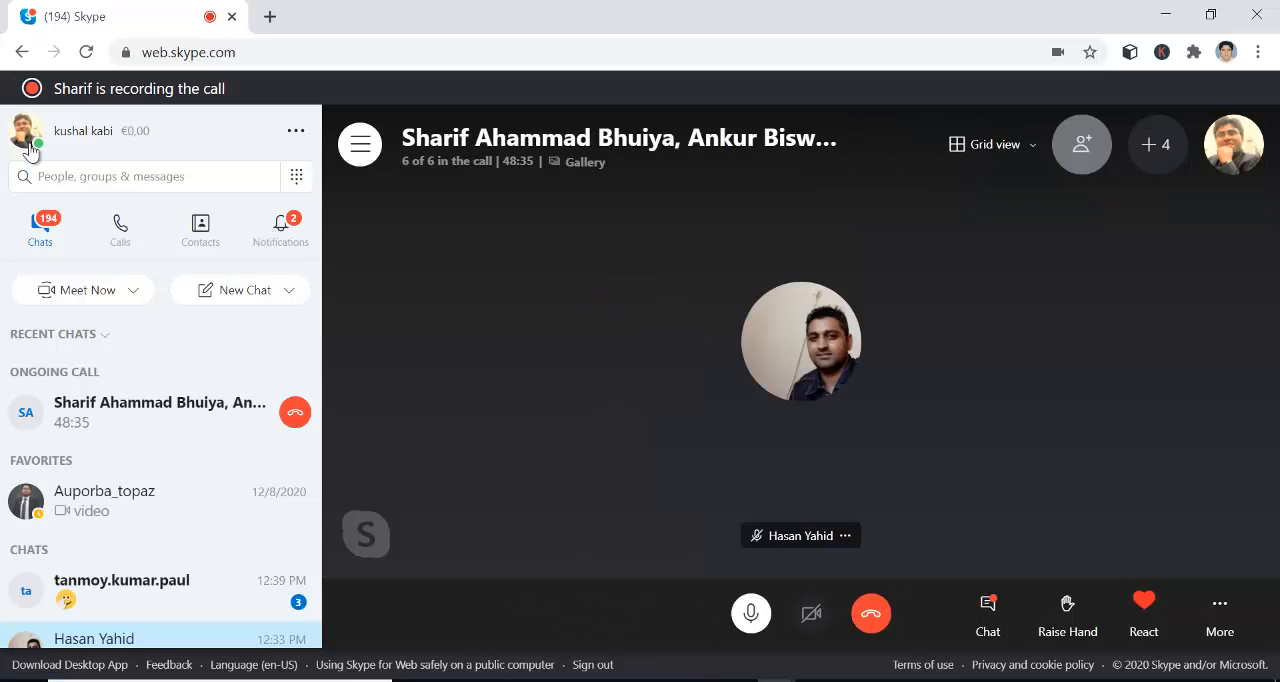
{"action": "left_click", "coordinate": [206, 603]}
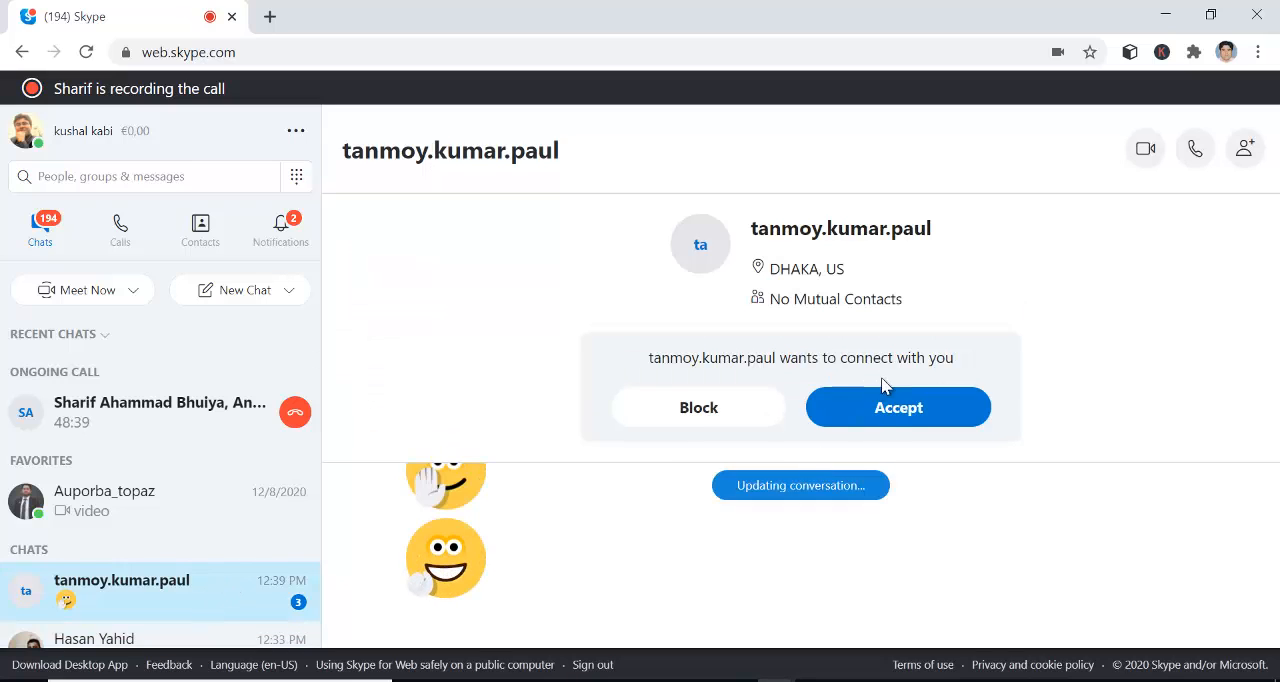
{"action": "left_click", "coordinate": [882, 405]}
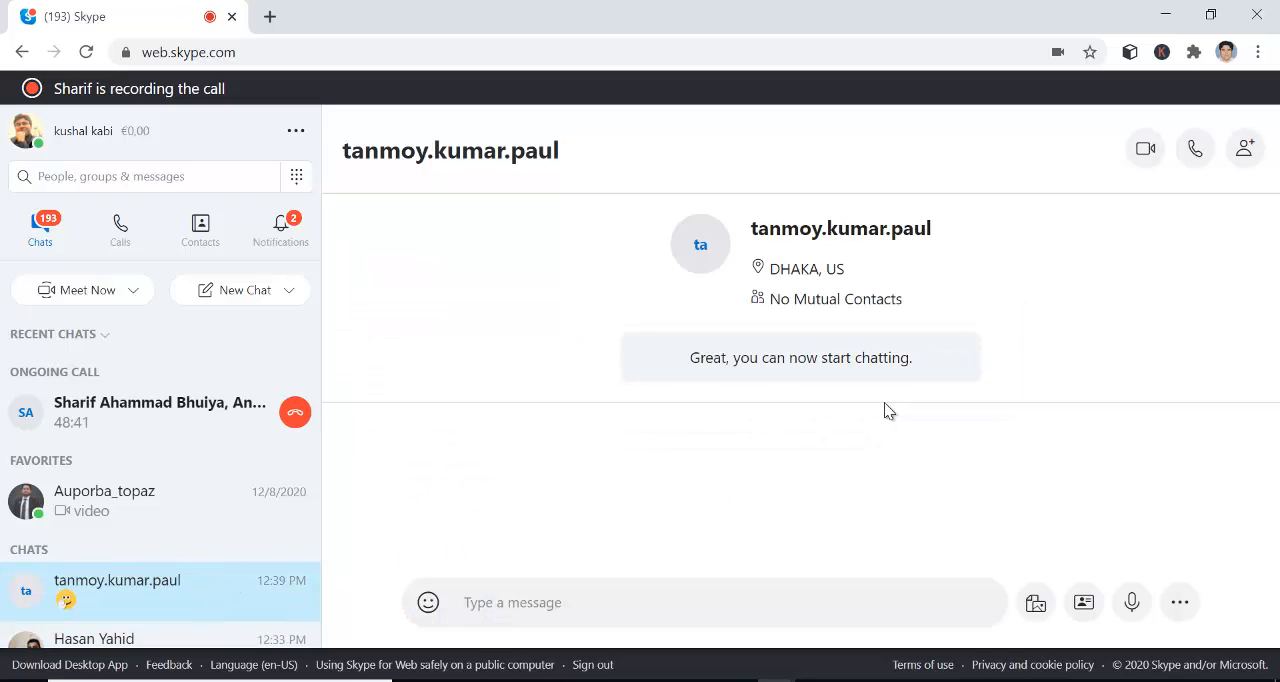
- Return to the ongoing Skype call, search for the newly accepted contact by name and add them to the call
{"action": "left_click", "coordinate": [176, 425]}
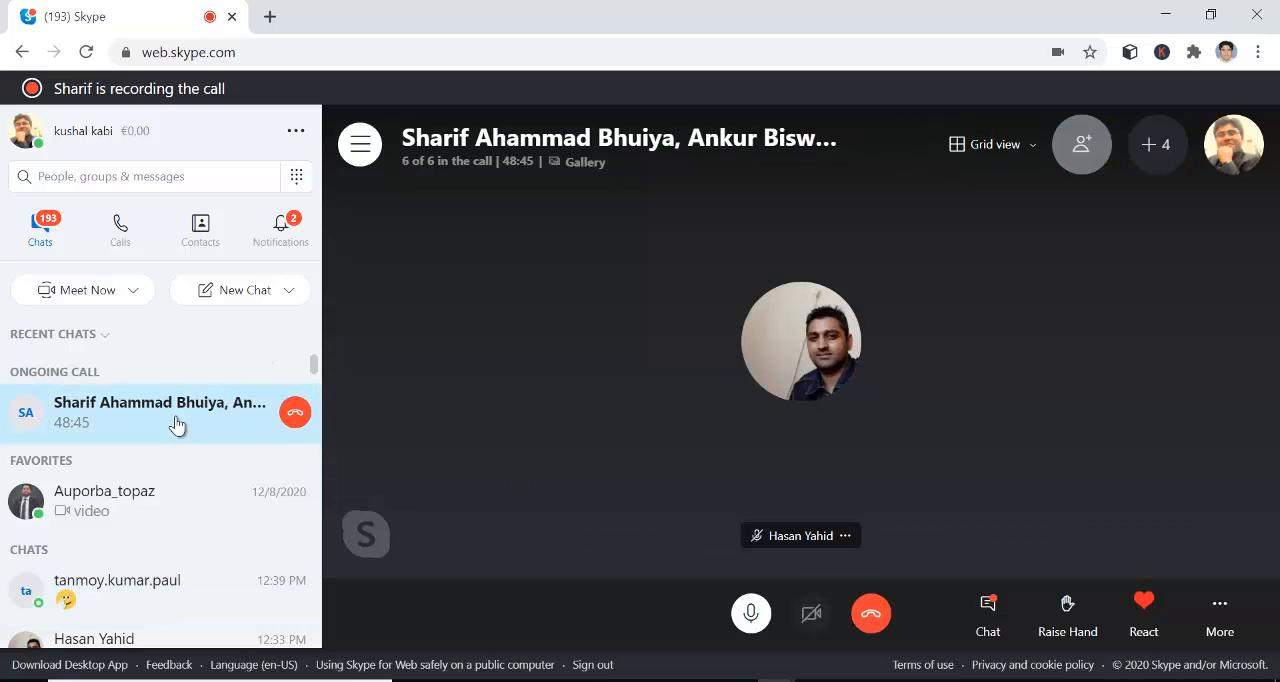
{"action": "left_click", "coordinate": [1068, 157]}
{"action": "type", "text": "tanm"}
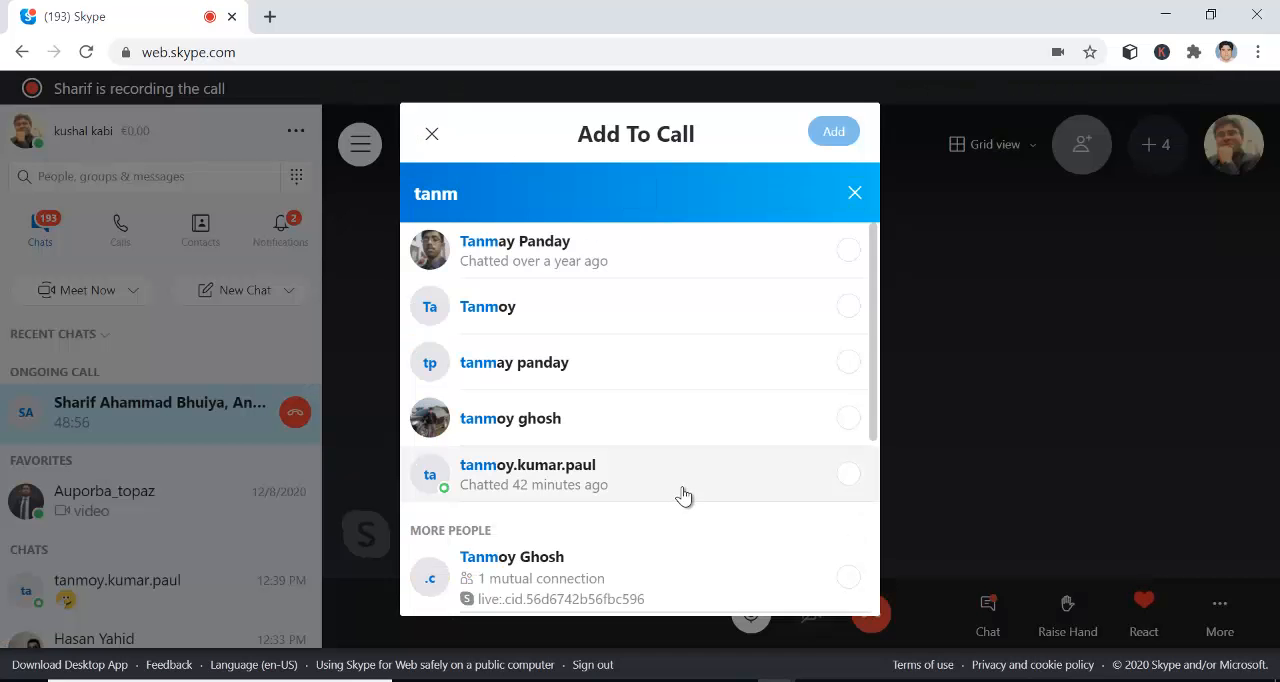
{"action": "left_click", "coordinate": [680, 494]}
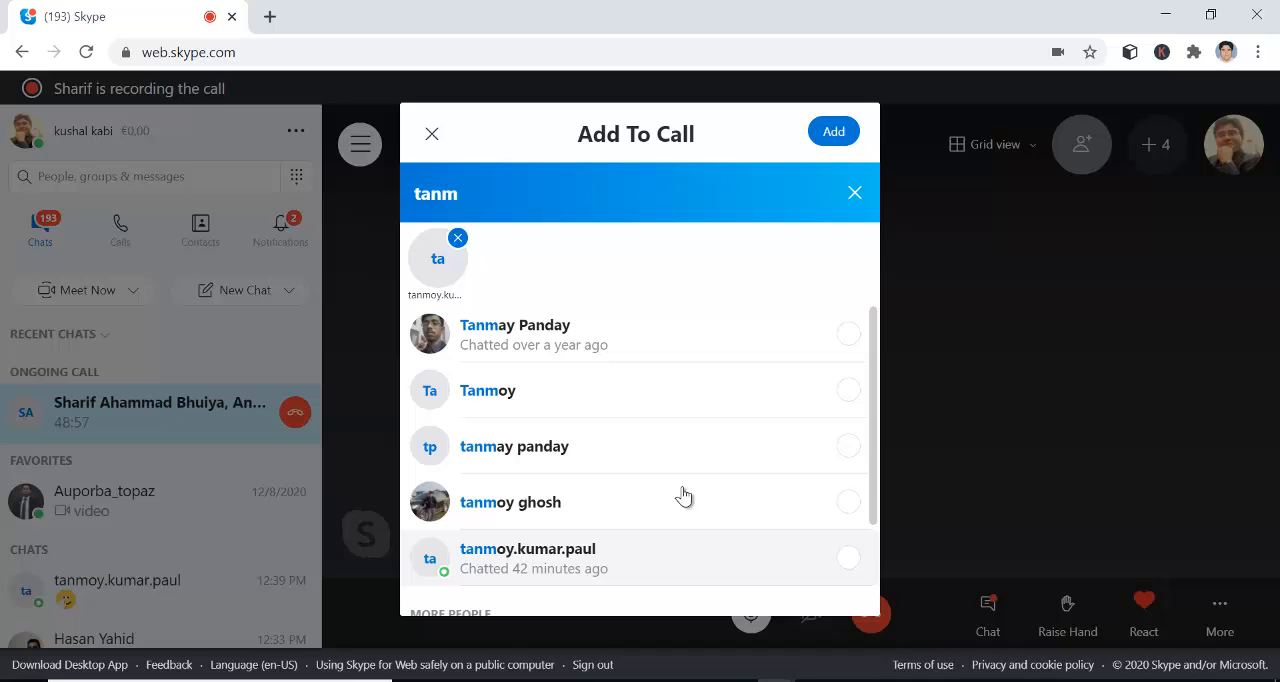
{"action": "left_click", "coordinate": [833, 131]}
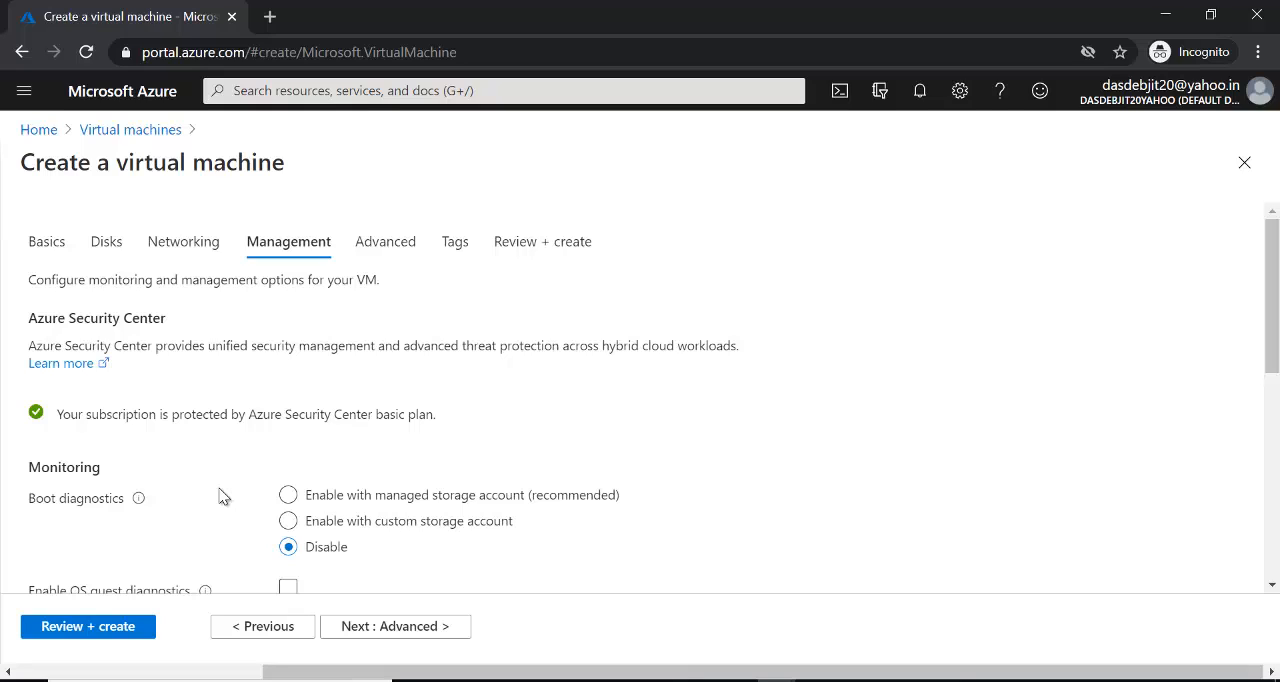
- Switch back to the Azure portal, leave boot diagnostics at Disable and create the virtual machine with default advanced and tag settings
{"action": "left_click", "coordinate": [289, 496]}
{"action": "left_click", "coordinate": [287, 548]}
{"action": "left_click", "coordinate": [445, 636]}
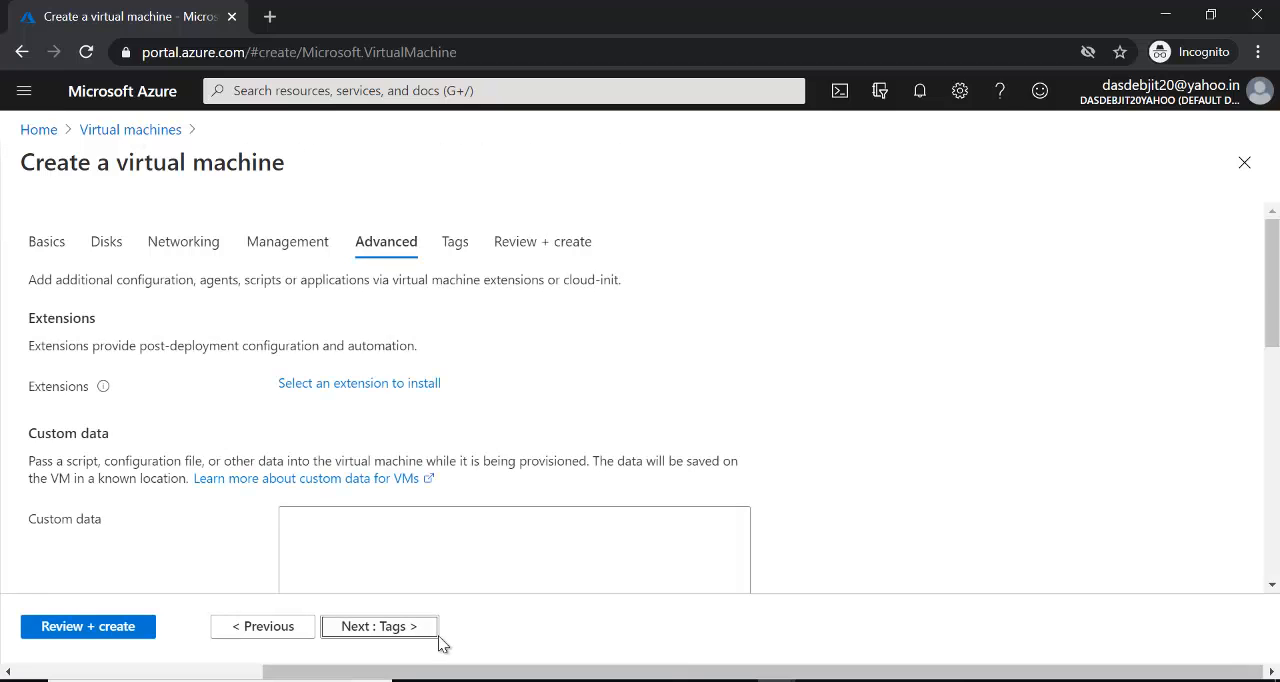
{"action": "left_click", "coordinate": [395, 632]}
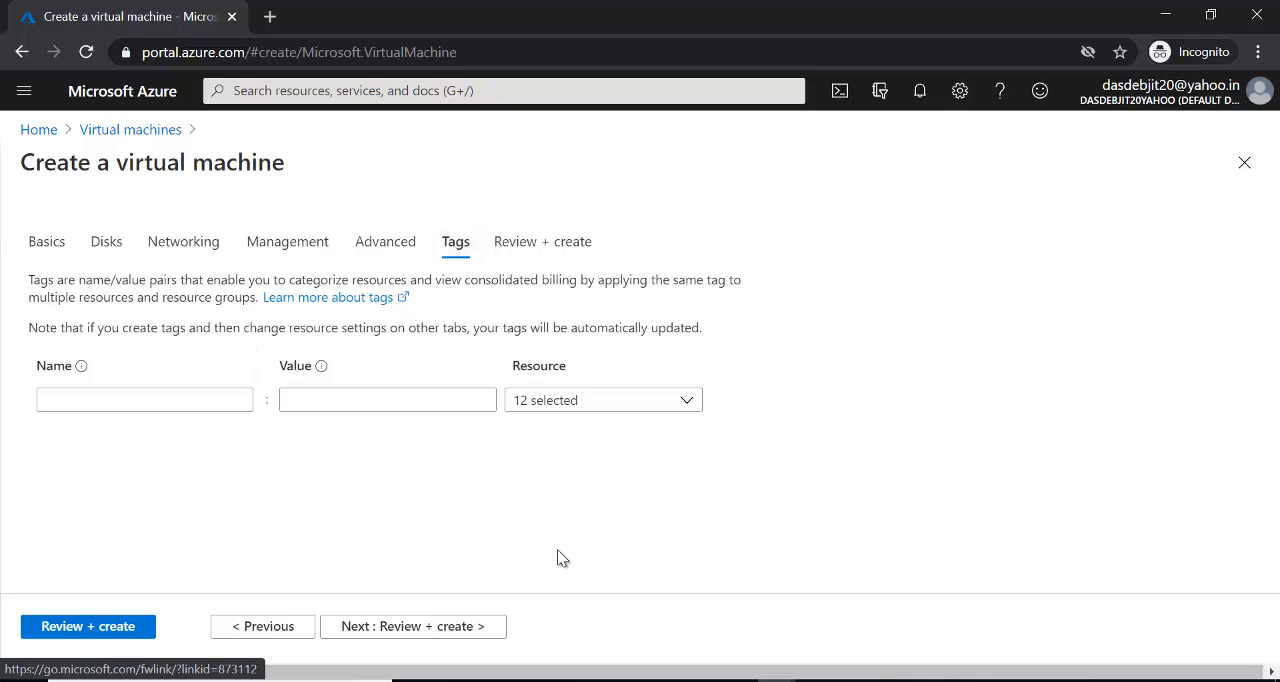
{"action": "left_click", "coordinate": [430, 633]}
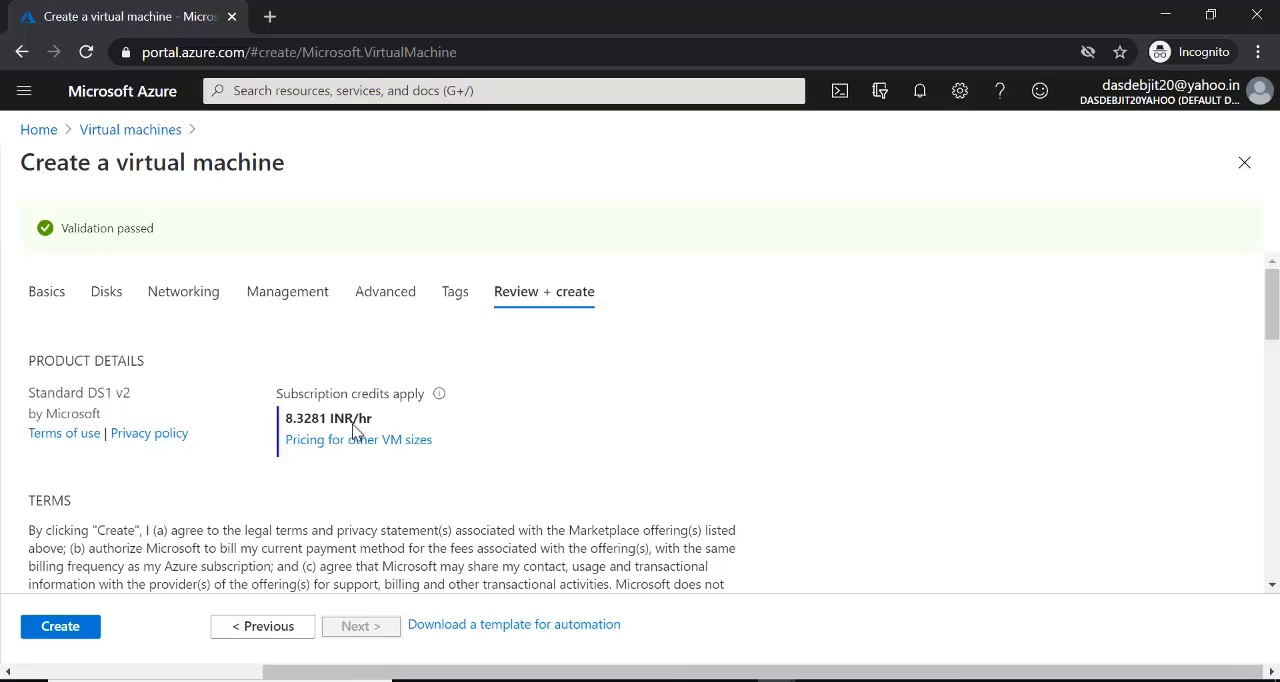
{"action": "left_click", "coordinate": [82, 628]}
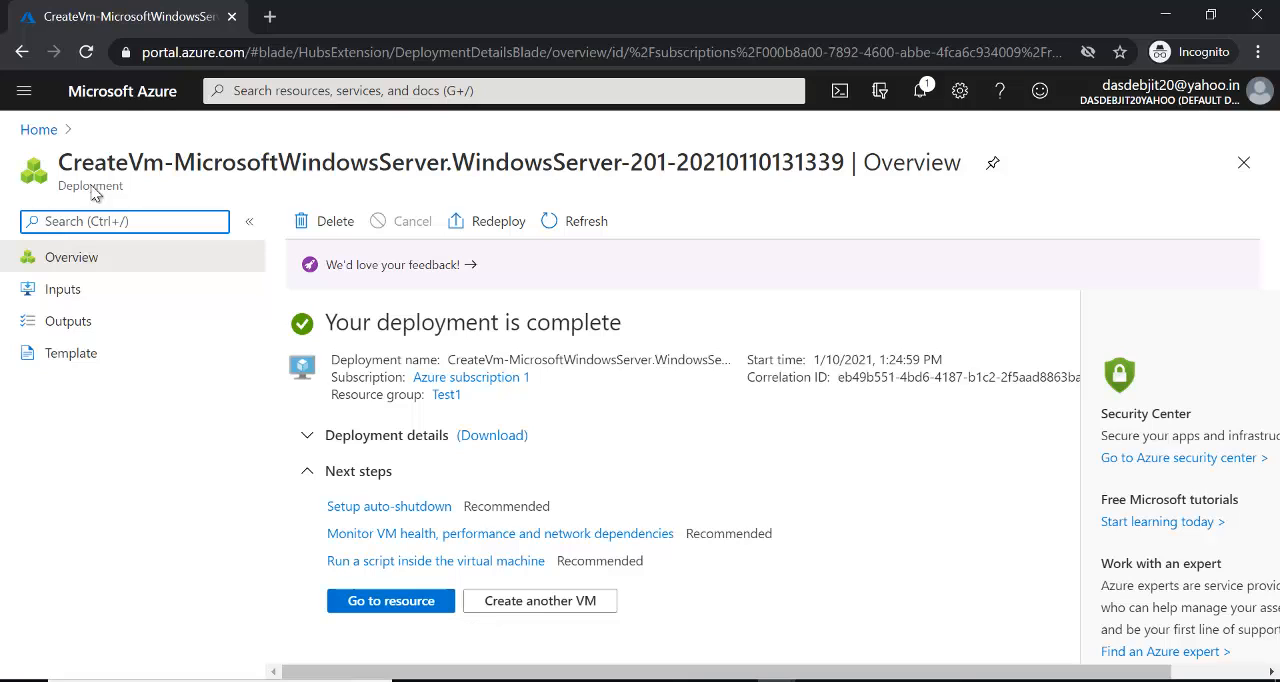
- Open the Test1 resource group from the Azure home page and examine the resources listed in it
{"action": "left_click", "coordinate": [39, 131]}
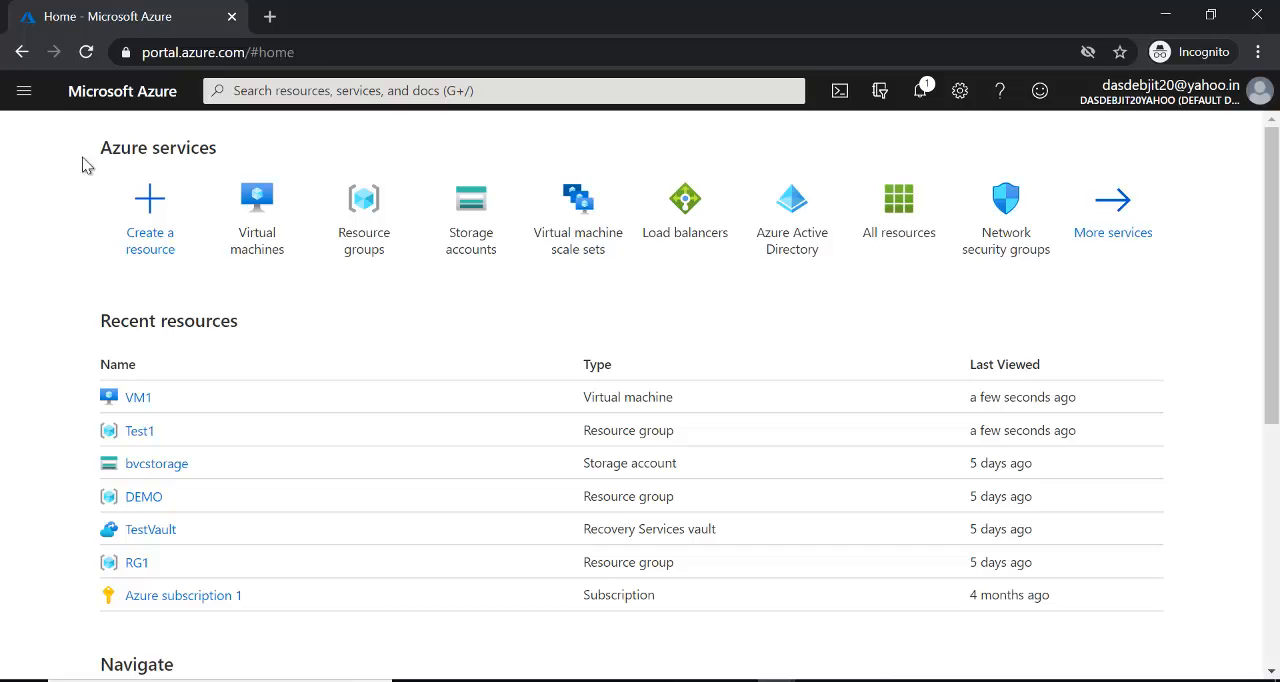
{"action": "left_click", "coordinate": [370, 234]}
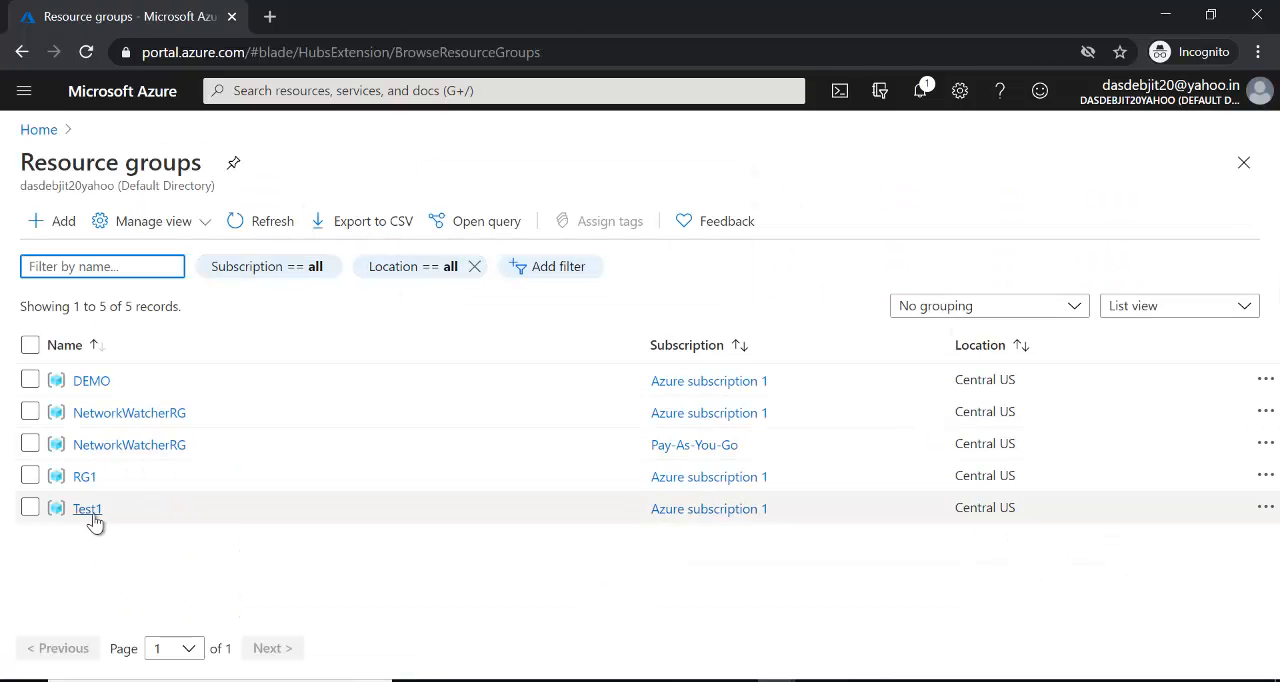
{"action": "left_click", "coordinate": [88, 511]}
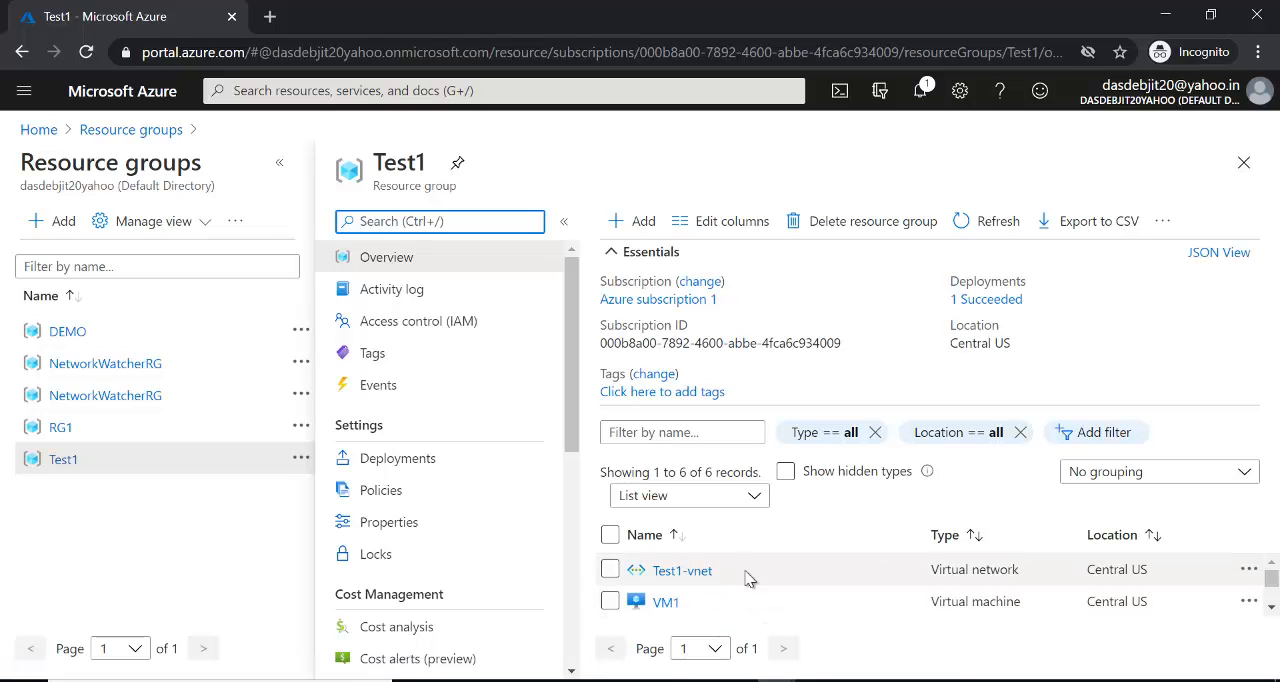
{"action": "left_click", "coordinate": [801, 306]}
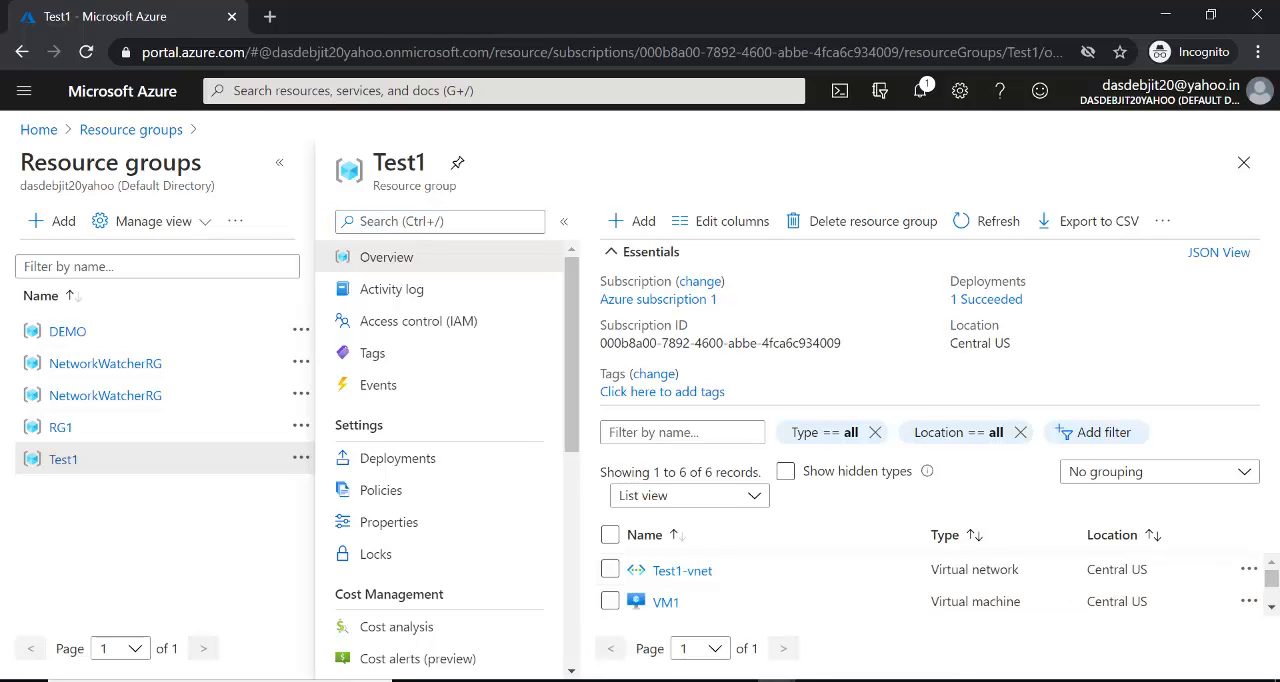
{"action": "left_click", "coordinate": [1272, 608]}
{"action": "left_click", "coordinate": [1272, 608]}
{"action": "left_click", "coordinate": [1272, 608]}
{"action": "left_click", "coordinate": [1272, 608]}
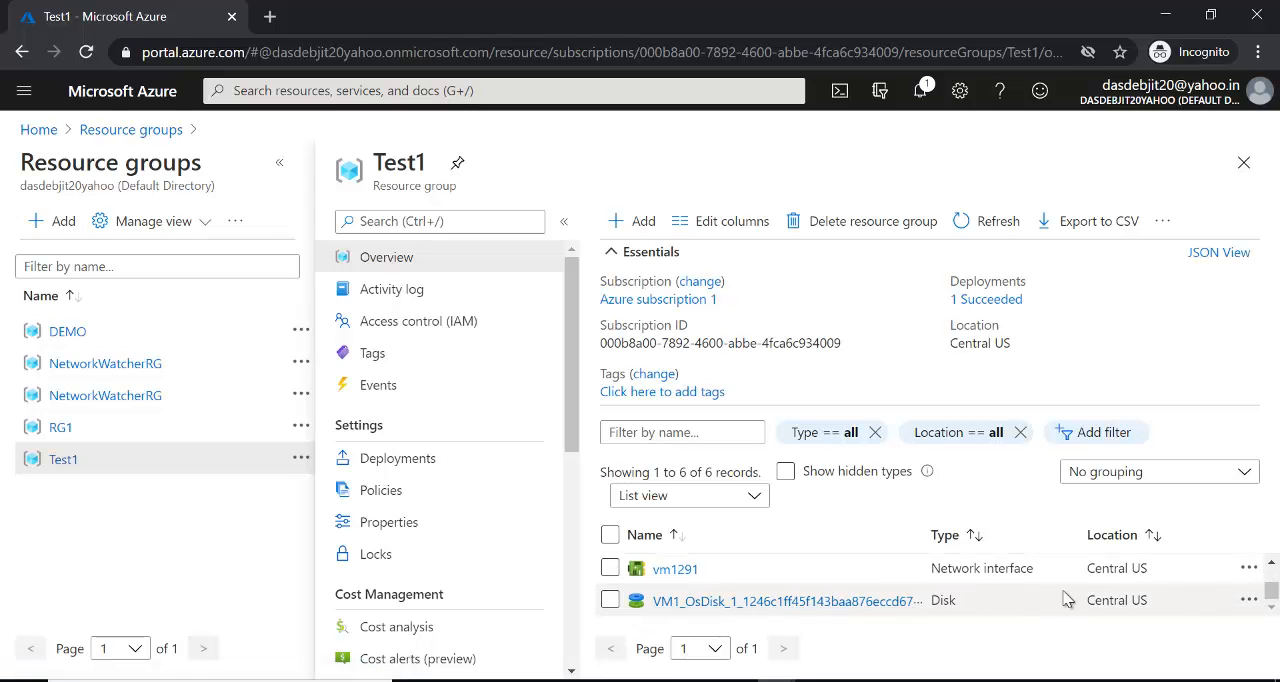
{"action": "left_click", "coordinate": [1274, 566]}
{"action": "left_click", "coordinate": [1274, 566]}
- Open VM1 from the list of all virtual machines and review its overview details, including the public IP address
{"action": "left_click", "coordinate": [1274, 566]}
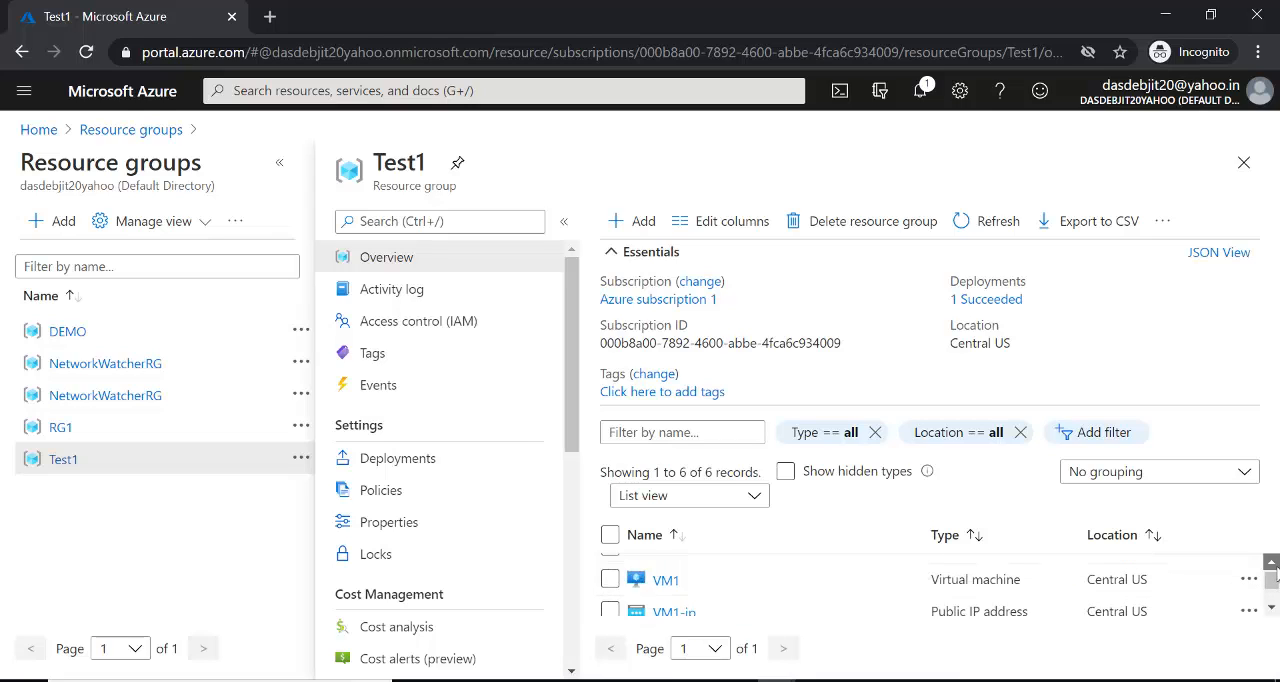
{"action": "left_click", "coordinate": [1274, 566]}
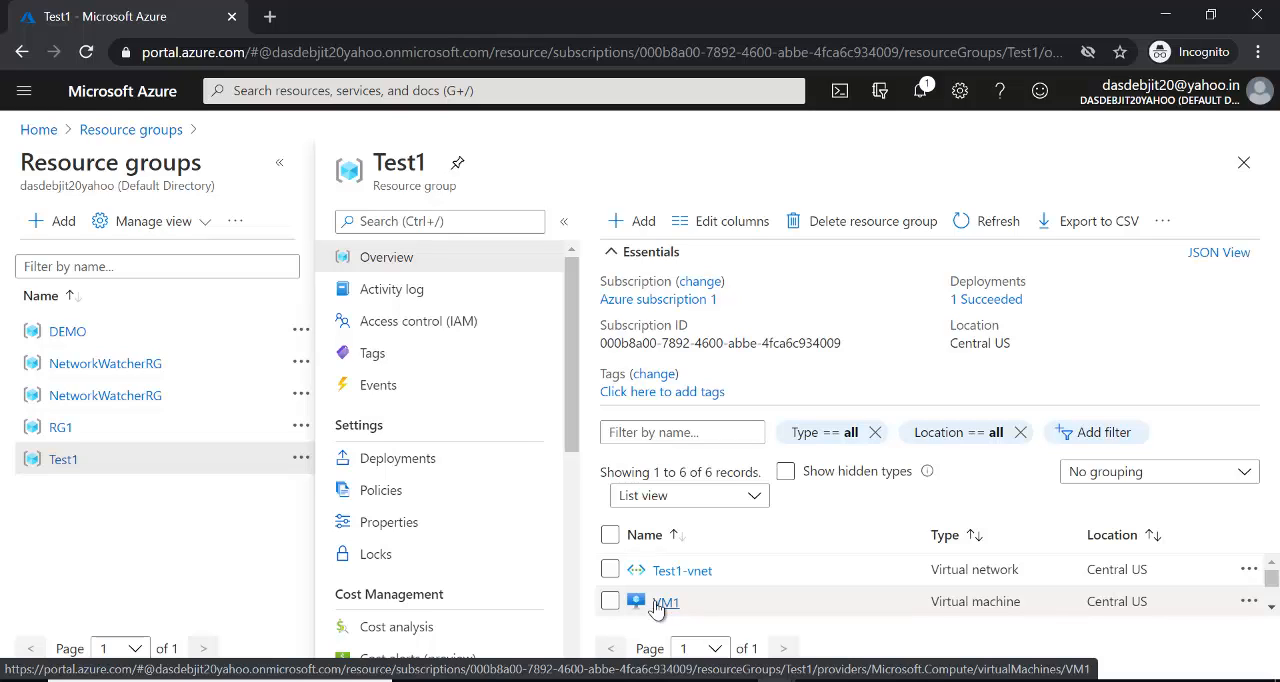
{"action": "left_click", "coordinate": [24, 91]}
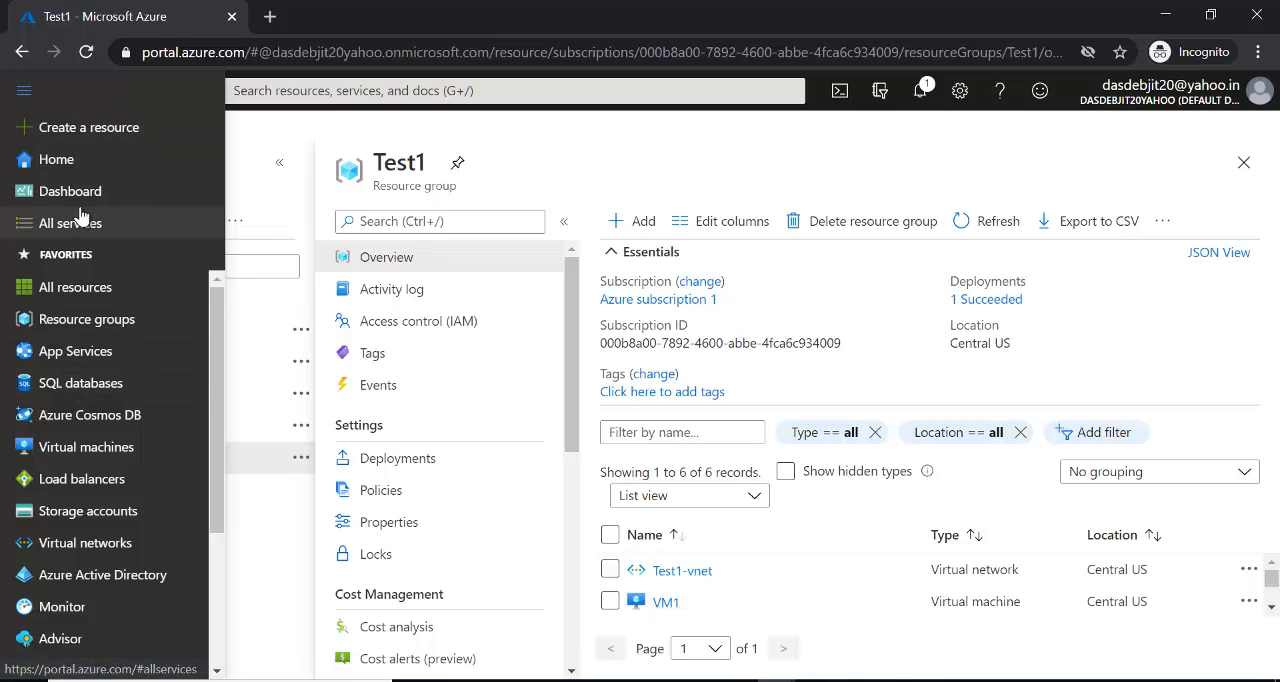
{"action": "left_click", "coordinate": [77, 450]}
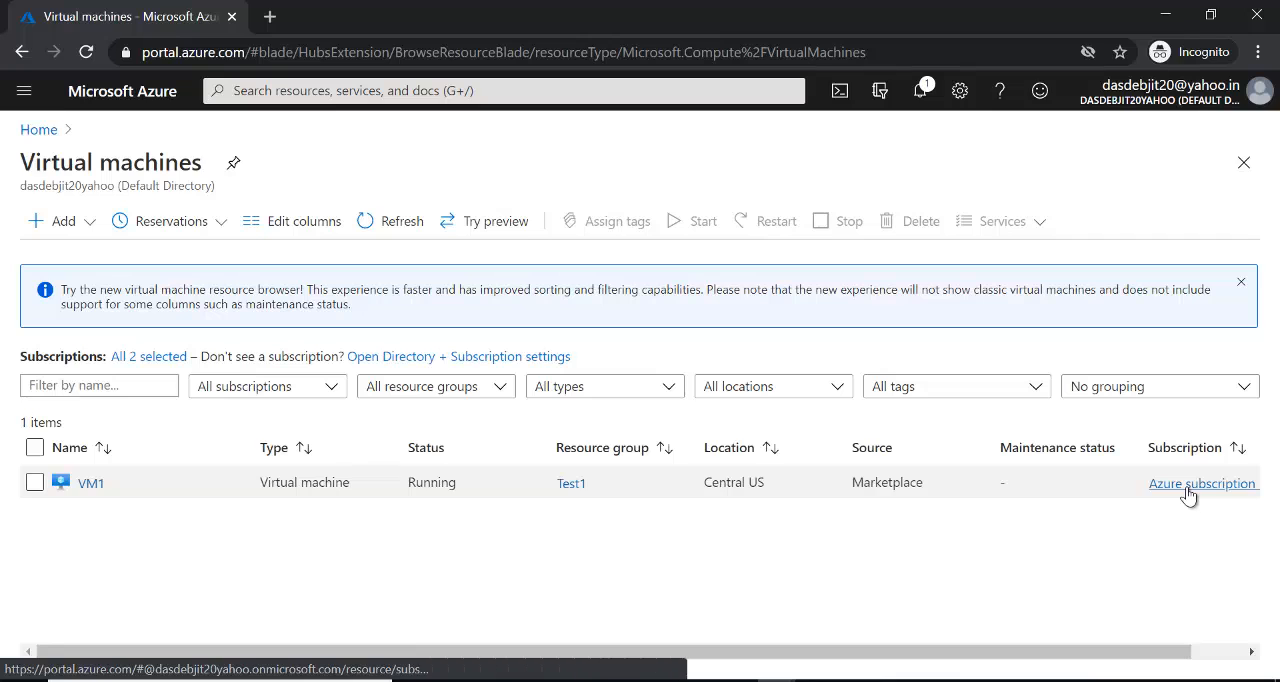
{"action": "left_click", "coordinate": [92, 486]}
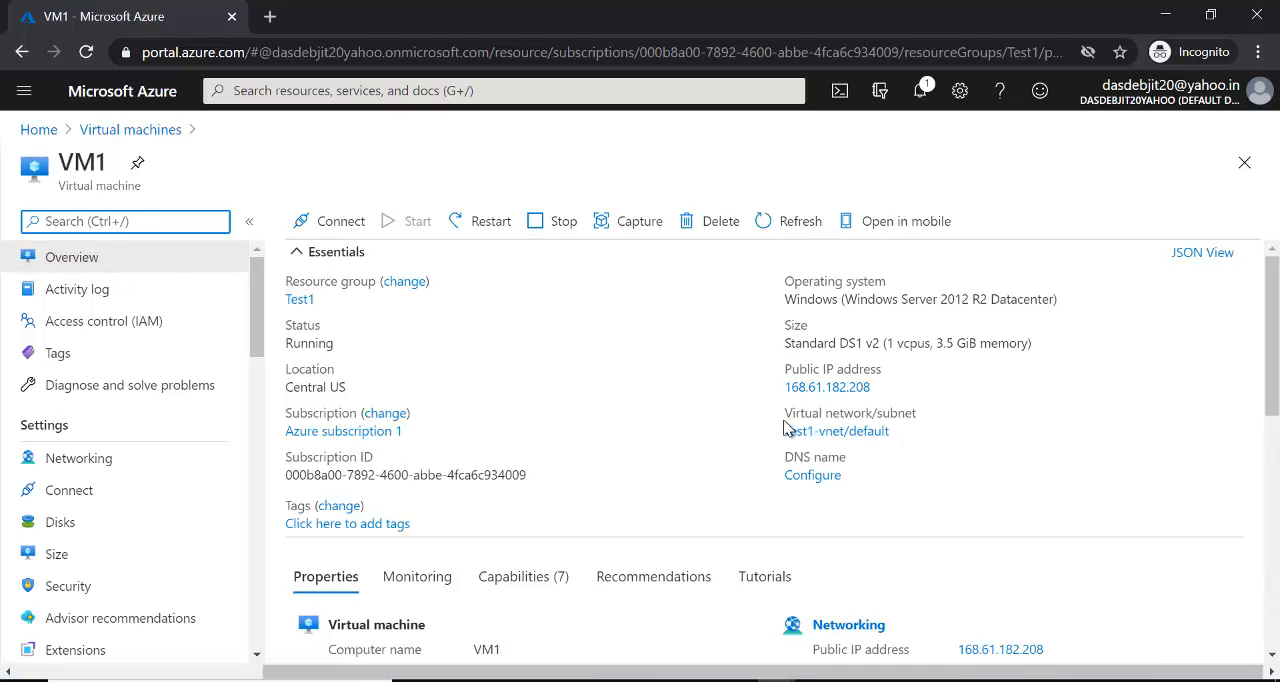
{"action": "mouse_move", "coordinate": [1274, 337]}
{"action": "left_mouse_down"}
{"action": "mouse_move", "coordinate": [1276, 483]}
{"action": "mouse_move", "coordinate": [1277, 330]}
{"action": "left_mouse_up"}
- Find and launch the Remote Desktop Connection app on the local computer, moving its window clear of VM1's public IP address
{"action": "key", "text": "super"}
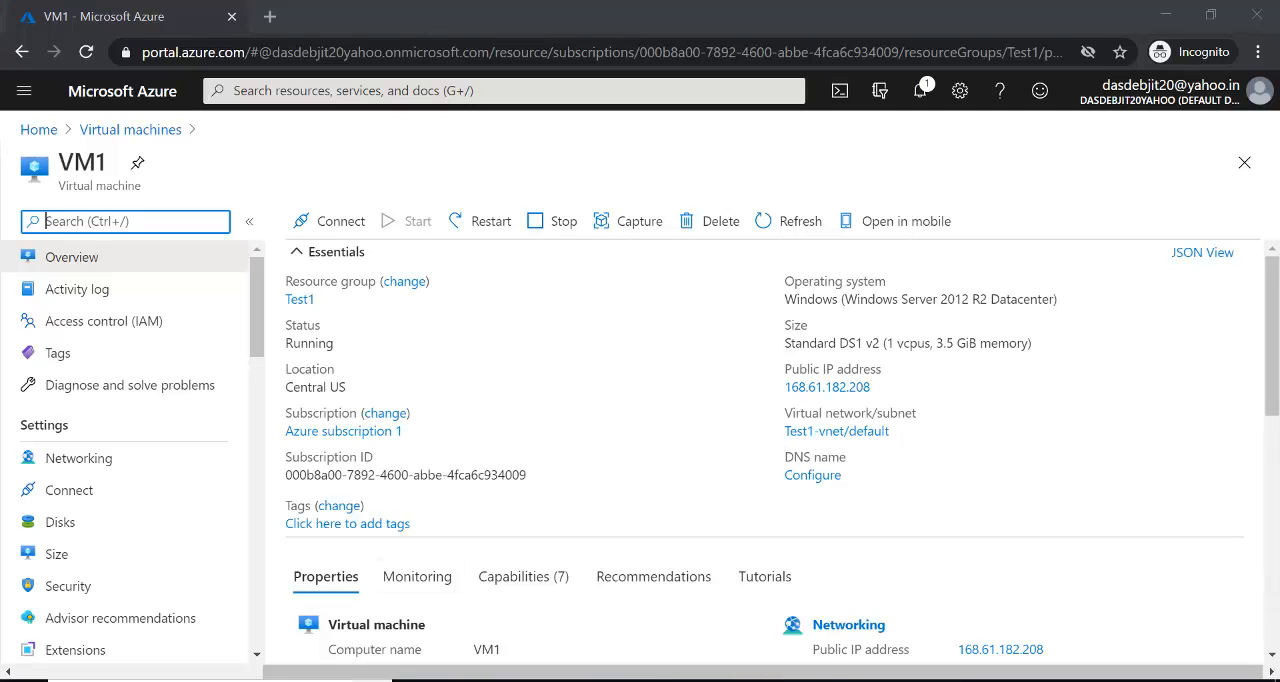
{"action": "type", "text": "pei"}
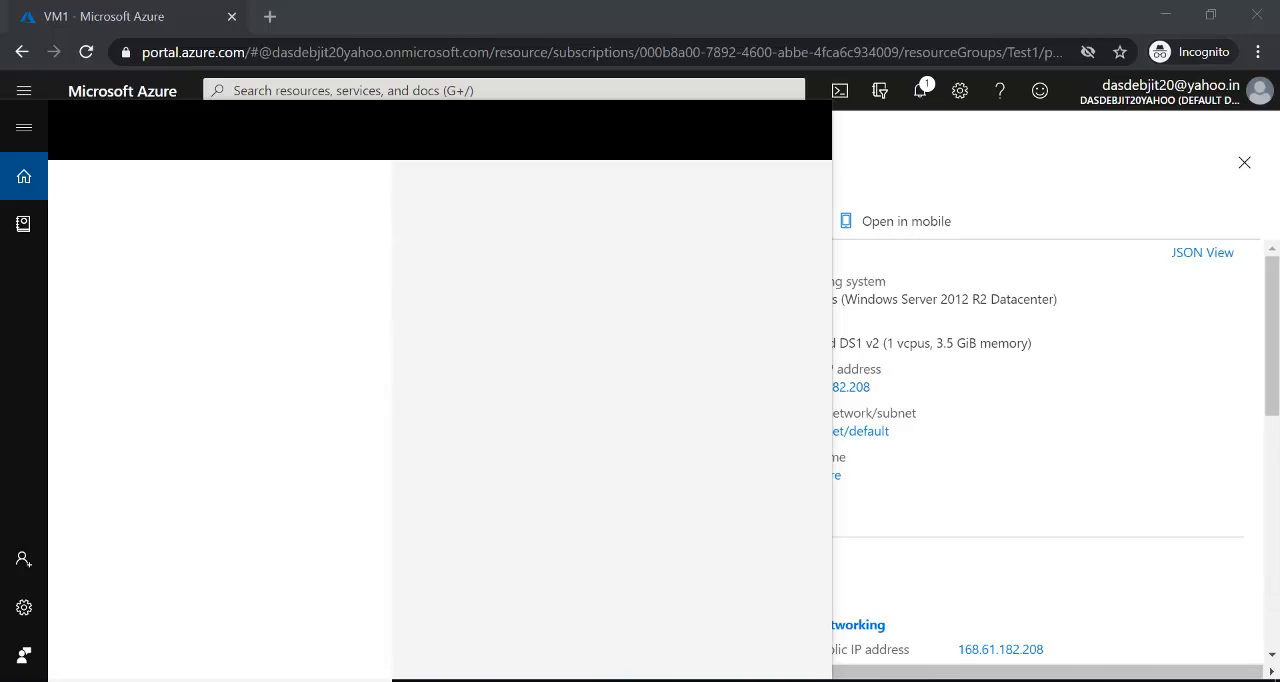
{"action": "key", "text": "BackSpace"}
{"action": "key", "text": "BackSpace"}
{"action": "key", "text": "BackSpace"}
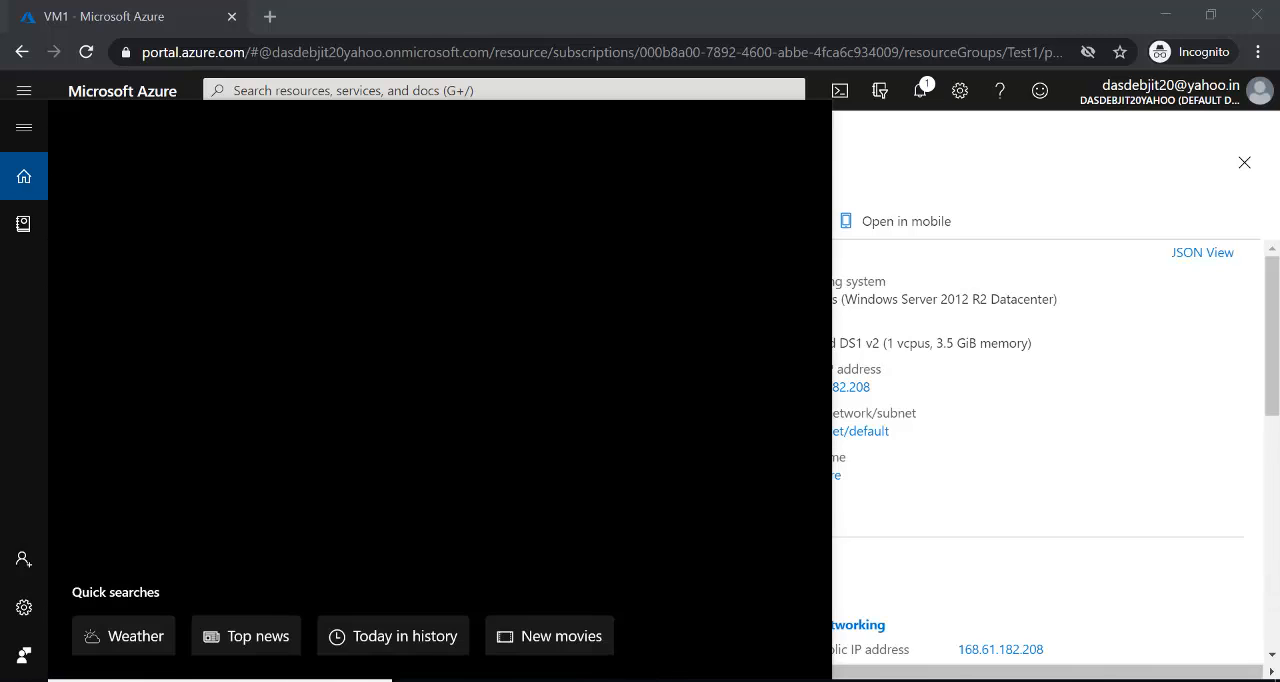
{"action": "type", "text": "reo"}
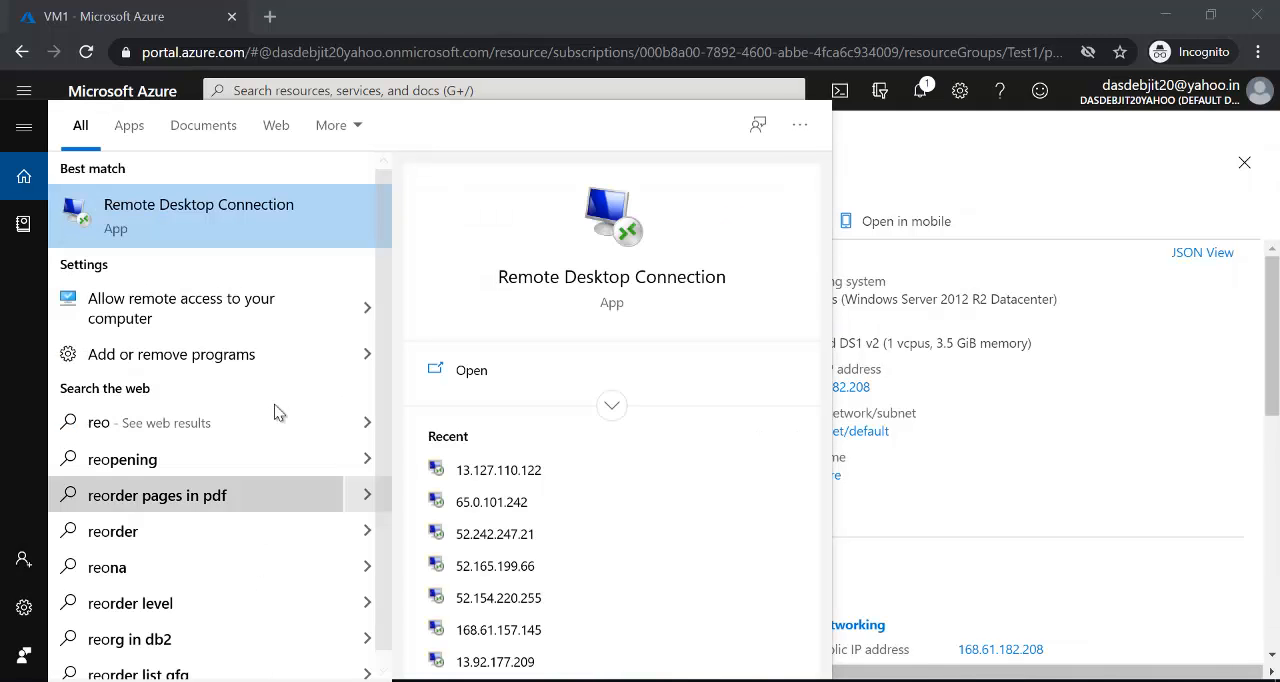
{"action": "left_click", "coordinate": [340, 229]}
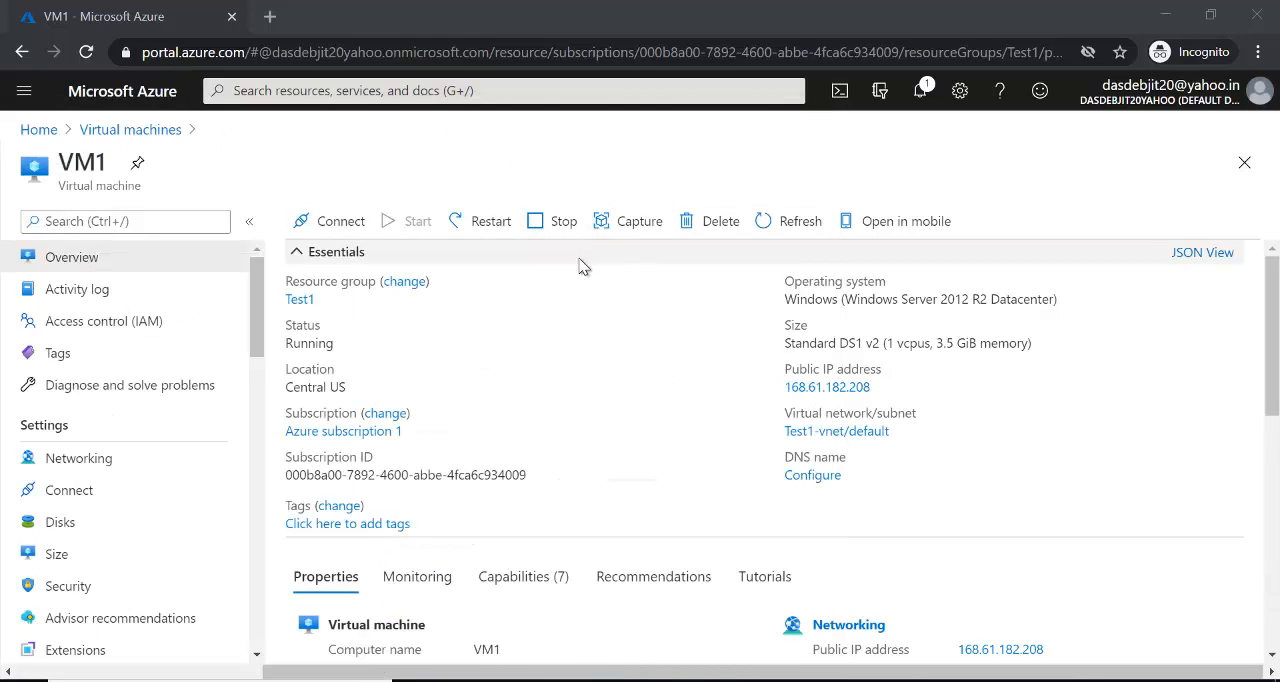
{"action": "left_click_drag", "start_coordinate": [553, 145], "coordinate": [462, 163]}
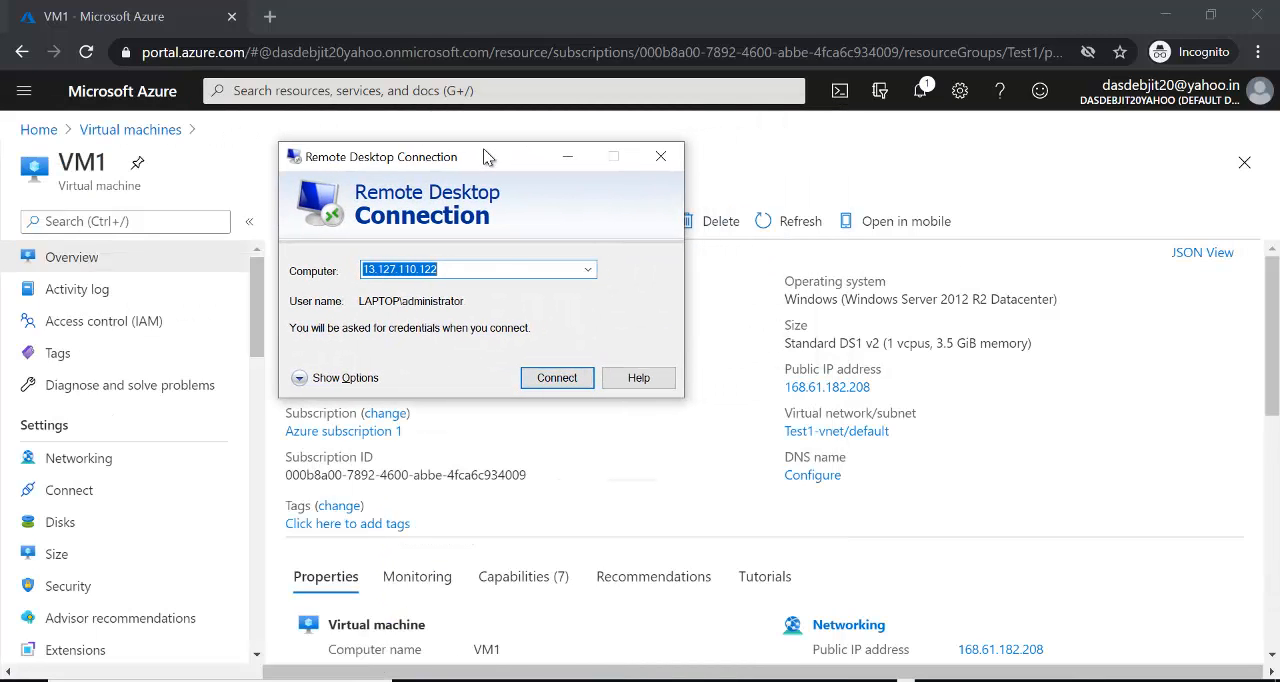
- Start a remote desktop connection to VM1's public IP address 168.61.182.208
{"action": "key", "text": "BackSpace"}
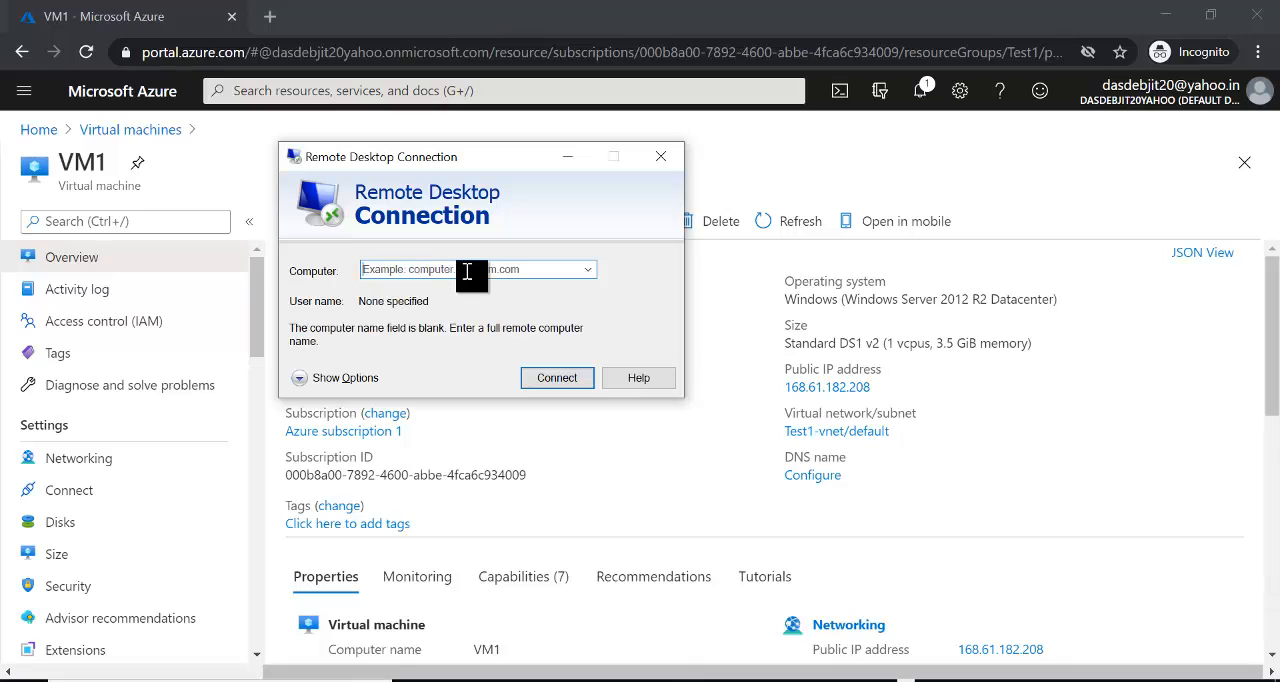
{"action": "type", "text": "168"}
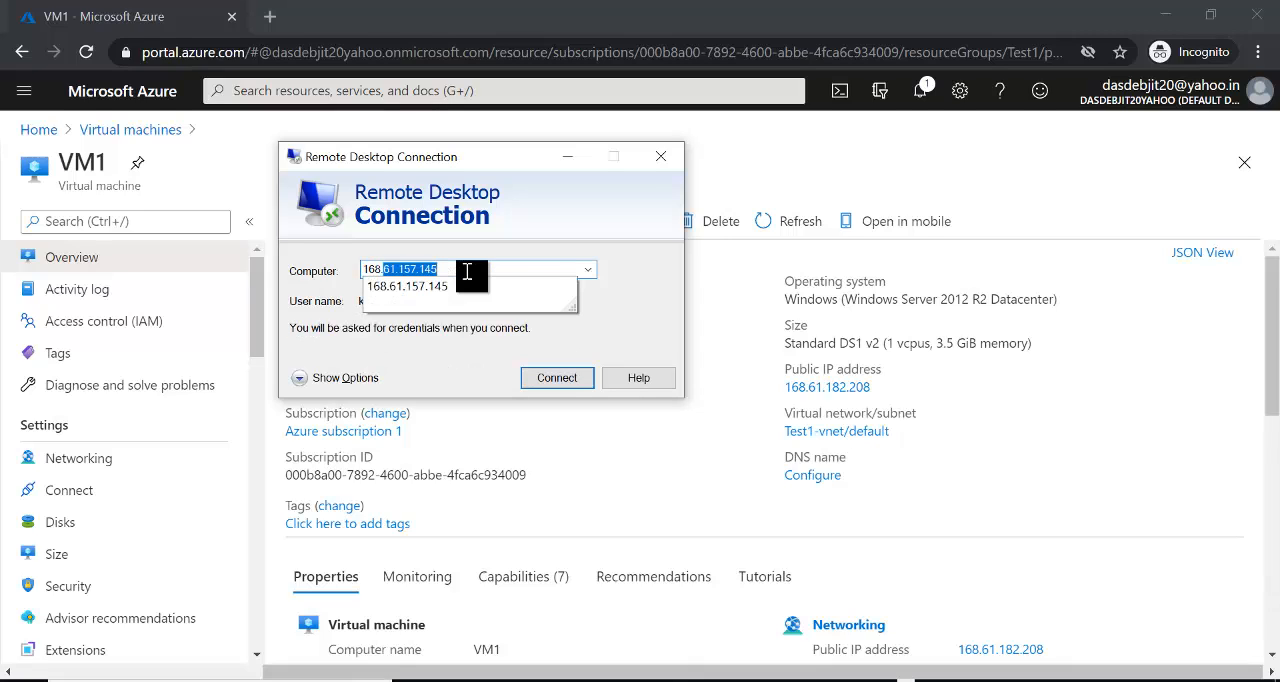
{"action": "type", "text": ".61.182"}
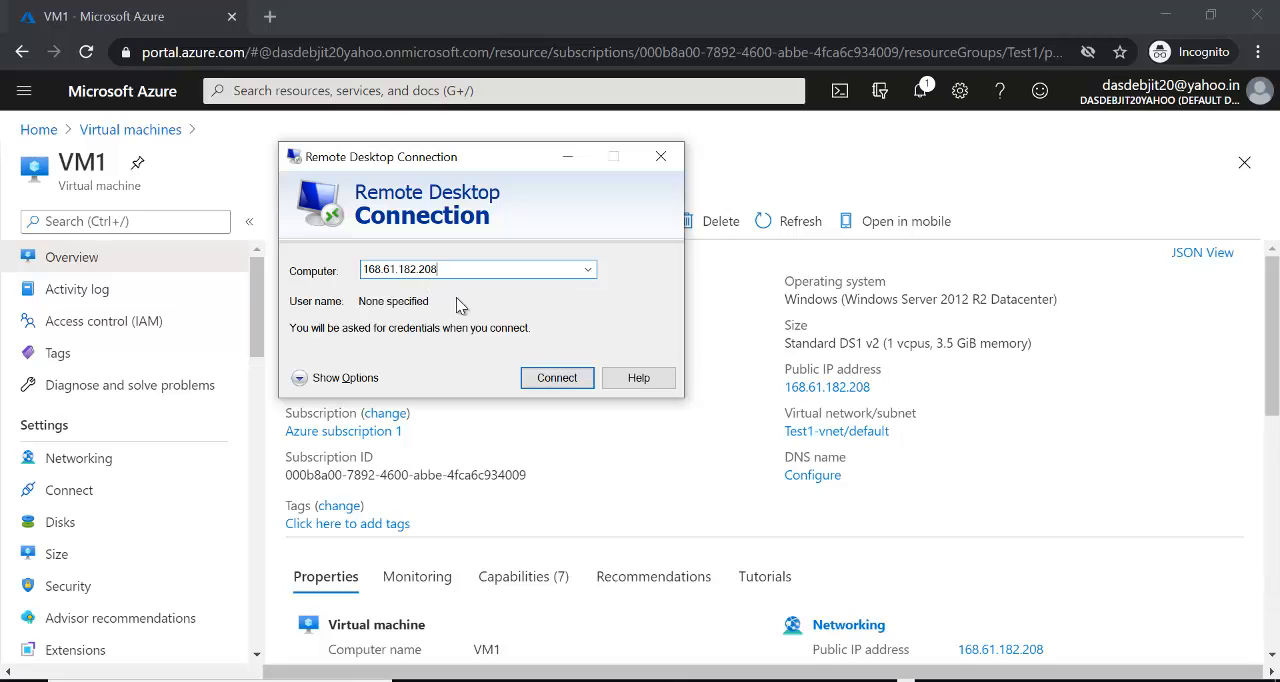
{"action": "left_click", "coordinate": [557, 379]}
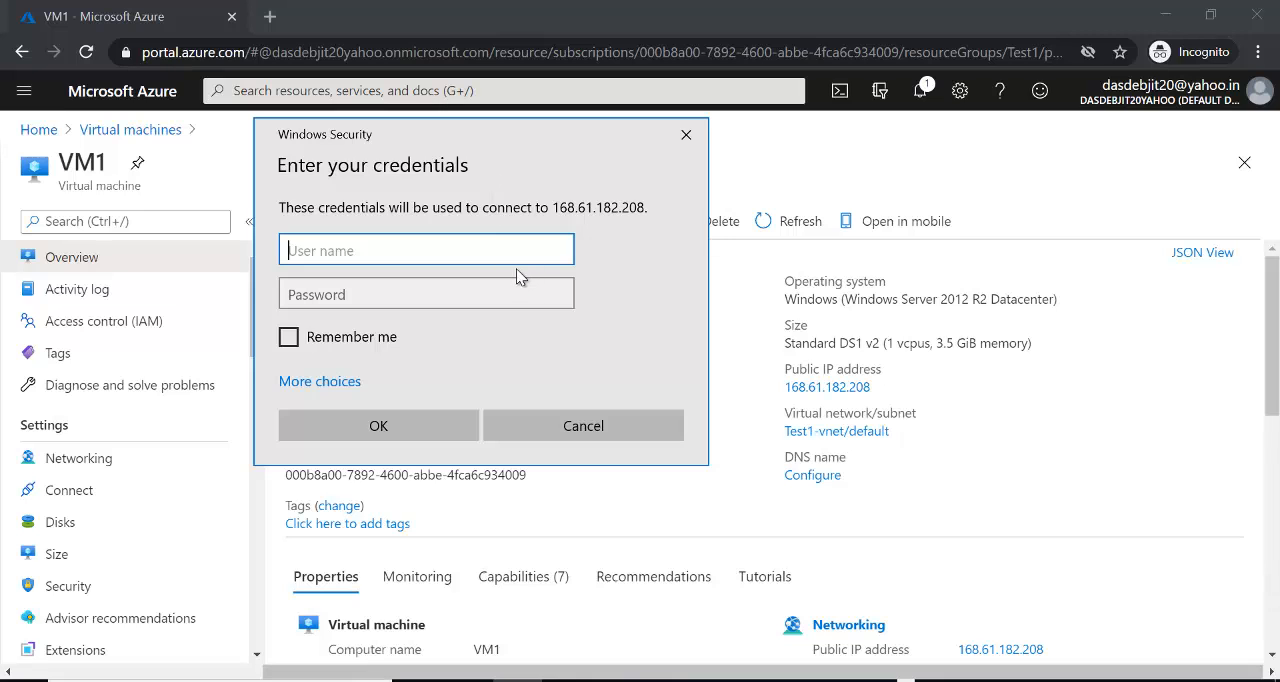
- Sign in to VM1 with the administrator user name and password, accepting the untrusted certificate and allowing network discovery
{"action": "left_click_drag", "start_coordinate": [543, 137], "coordinate": [645, 336]}
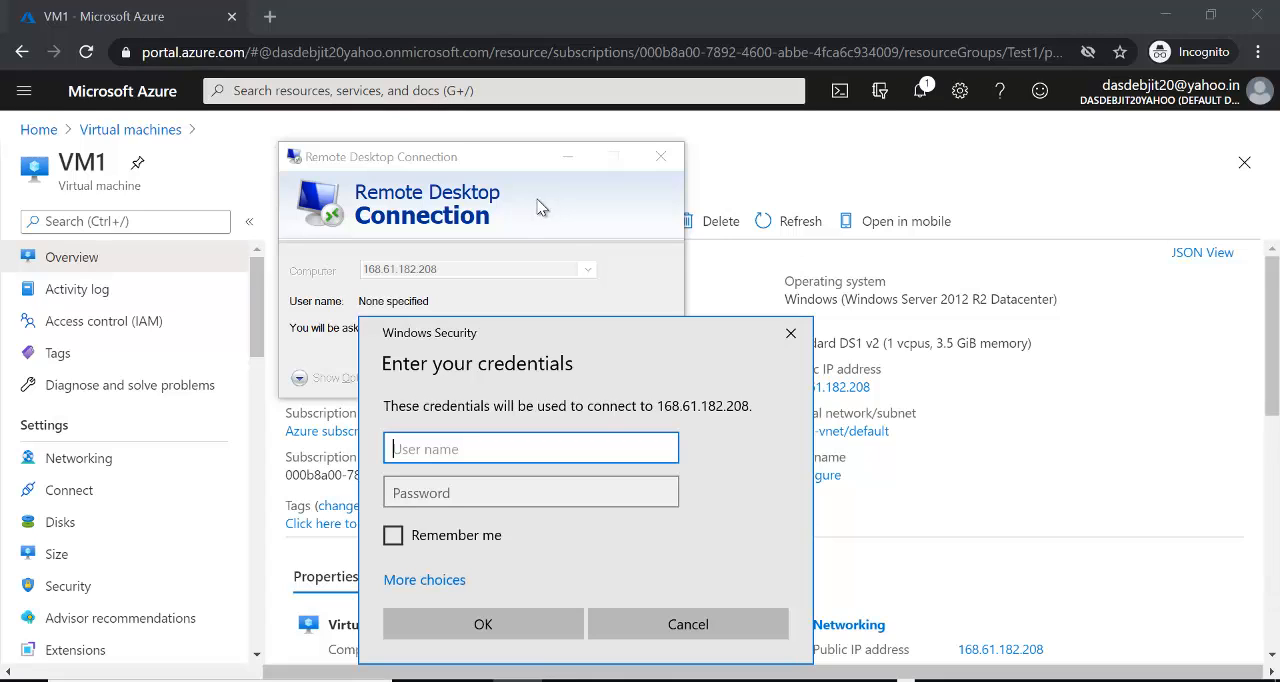
{"action": "left_click_drag", "start_coordinate": [616, 339], "coordinate": [512, 142]}
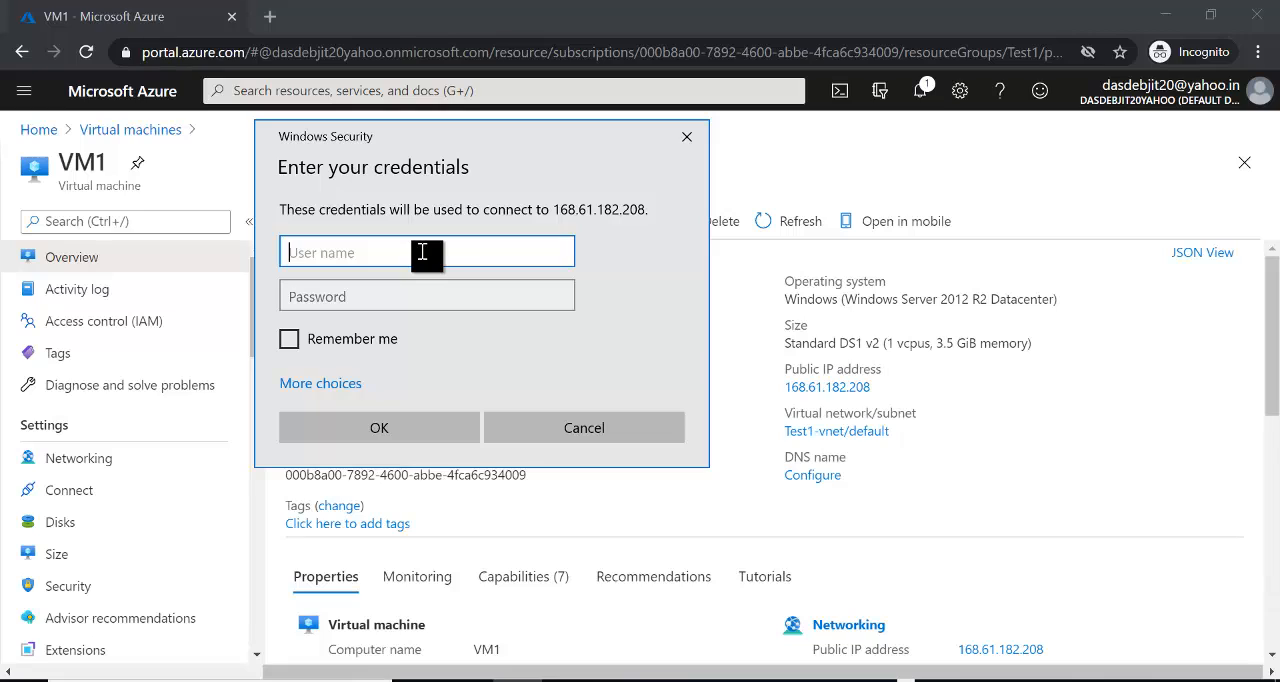
{"action": "type", "text": "kushal"}
{"action": "key", "text": "Tab"}
{"action": "type", "text": "•"}
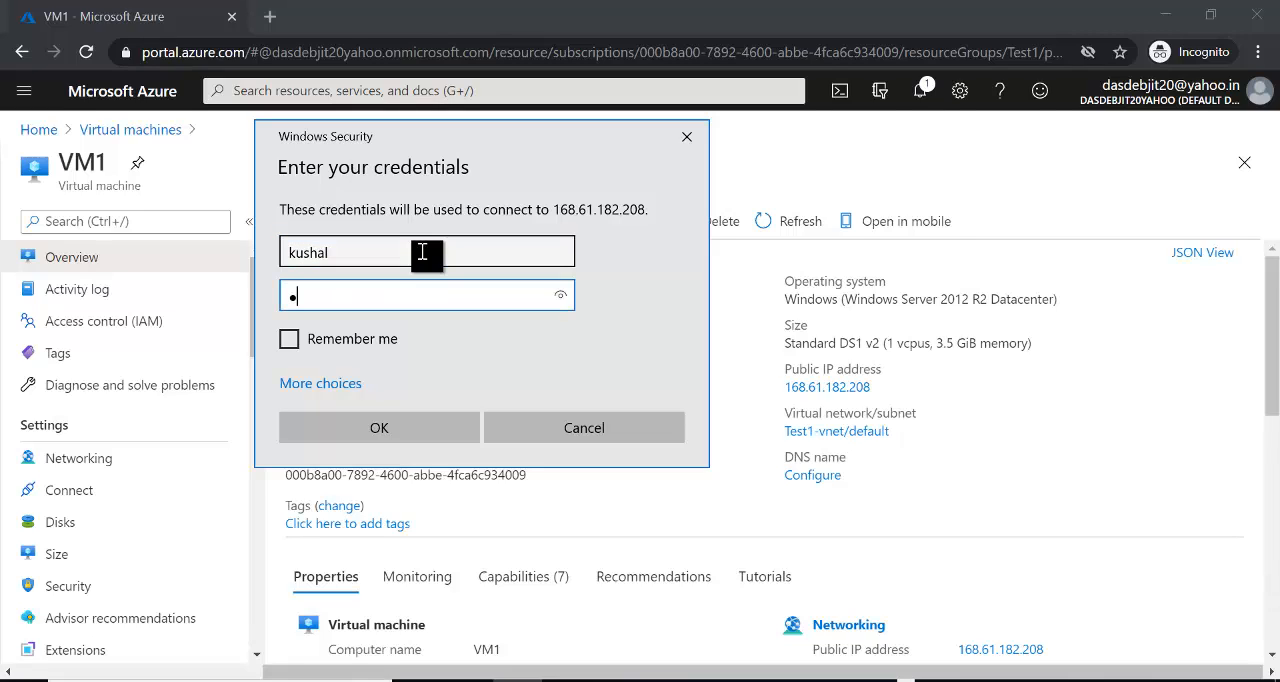
{"action": "type", "text": "•••••••••••"}
{"action": "key", "text": "Return"}
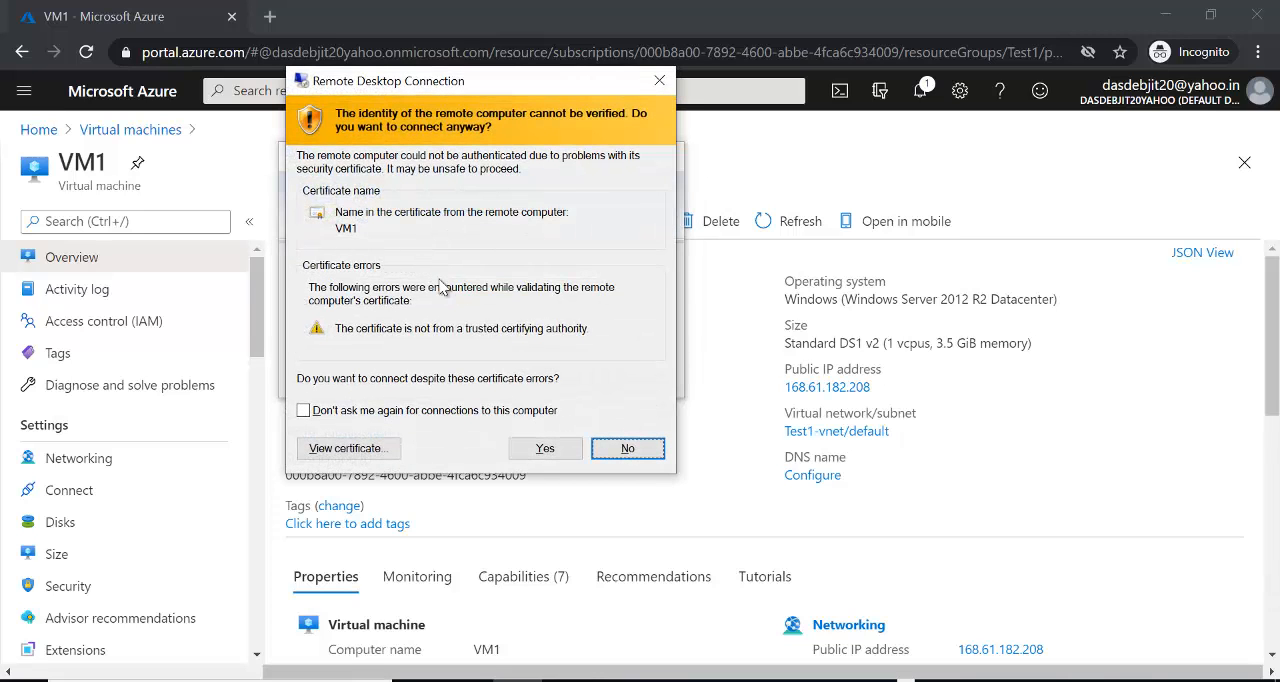
{"action": "left_click", "coordinate": [544, 449]}
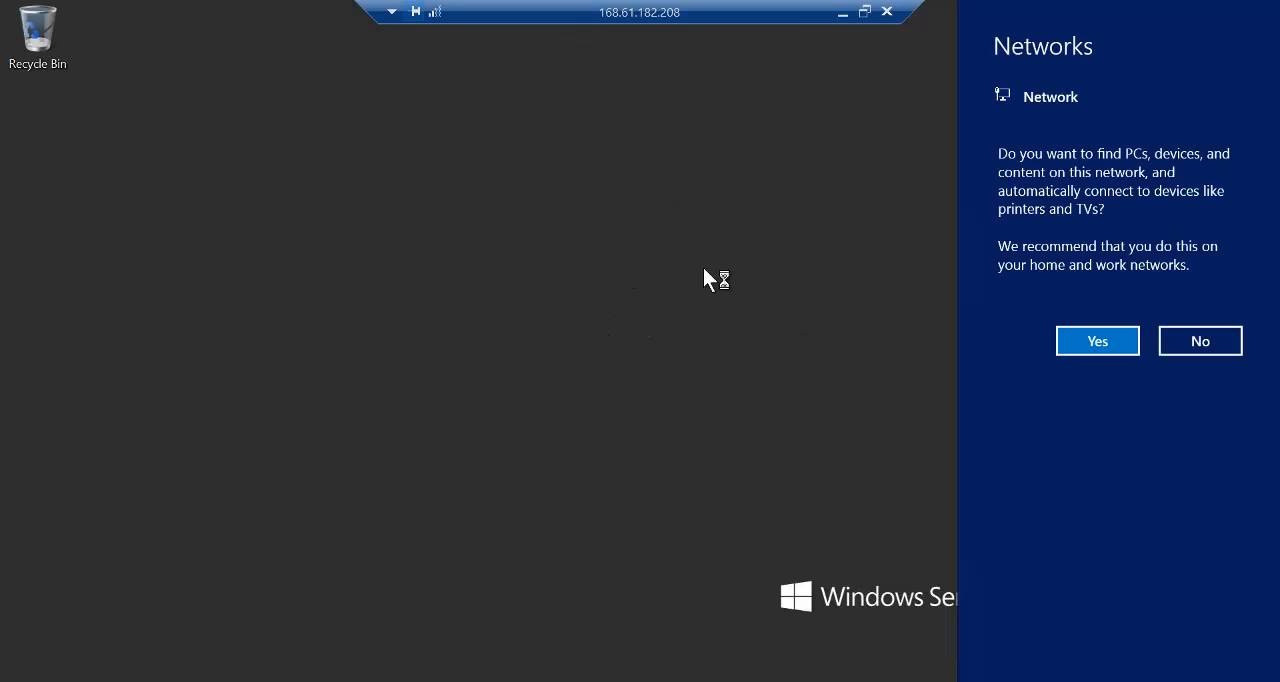
{"action": "left_click", "coordinate": [1090, 340]}
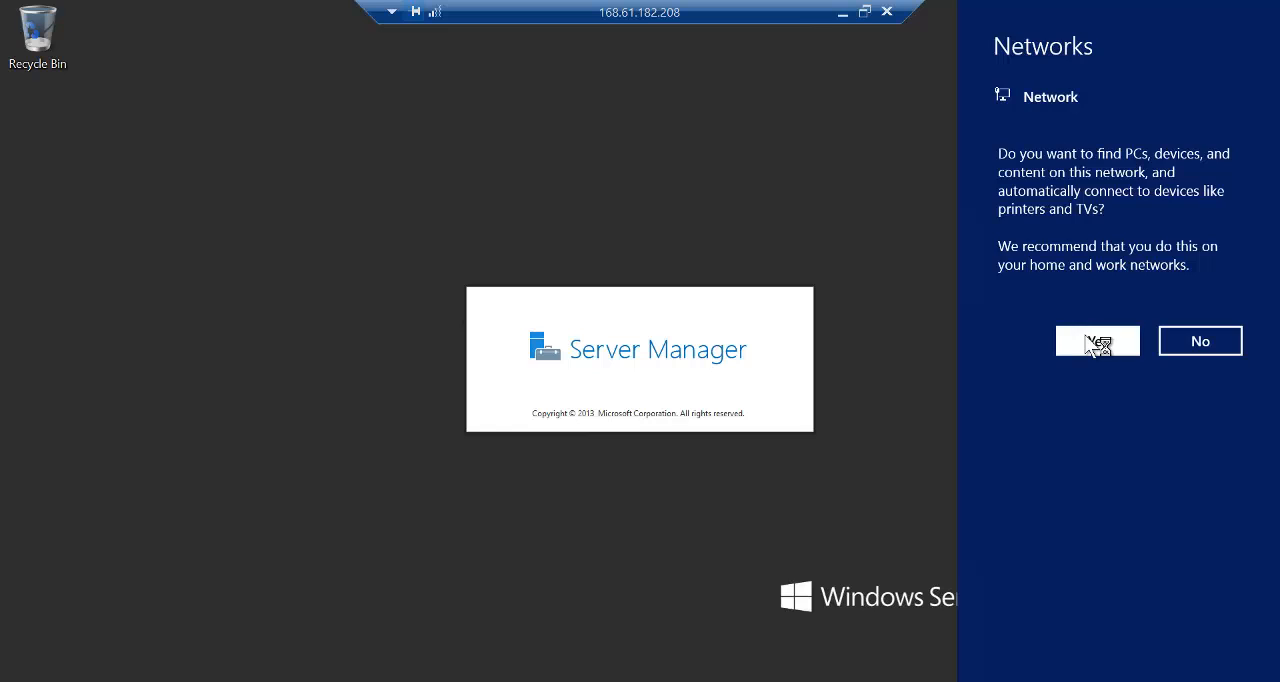
- Minimize the remote session, portal and Paint windows to show the local desktop, and restore the 168.61.182.208 remote session
{"action": "left_click", "coordinate": [842, 12]}
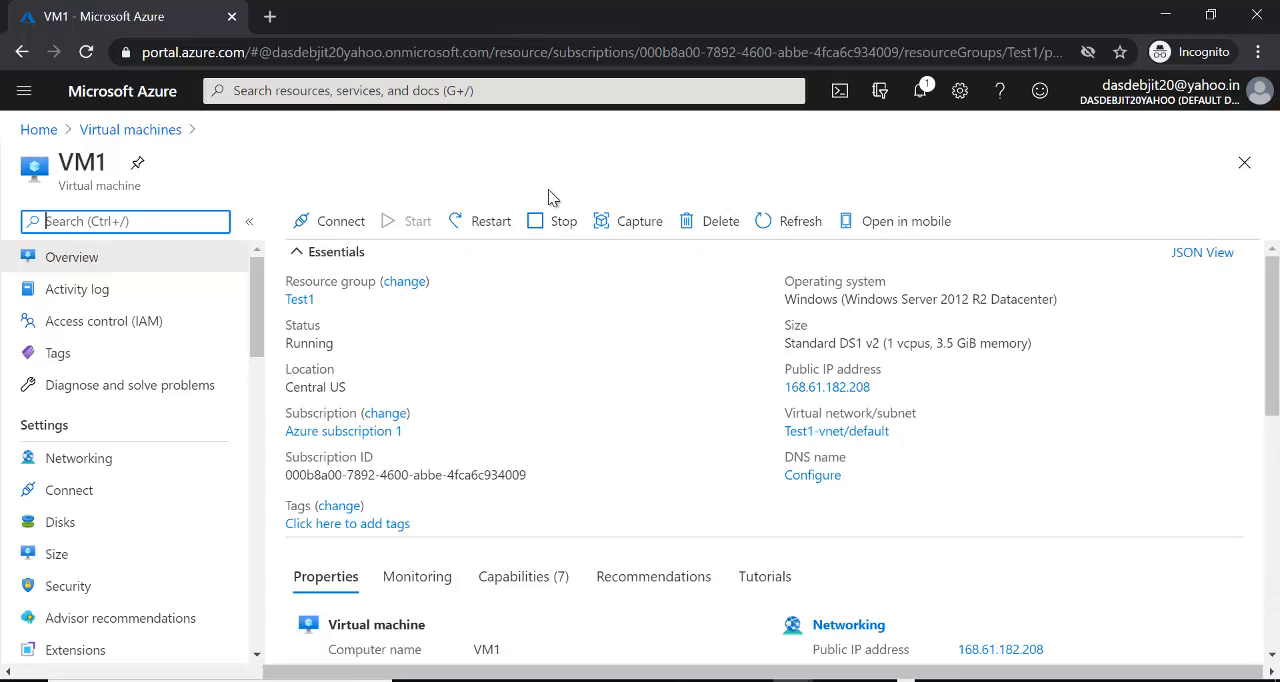
{"action": "left_click", "coordinate": [1166, 16]}
{"action": "left_click", "coordinate": [1166, 16]}
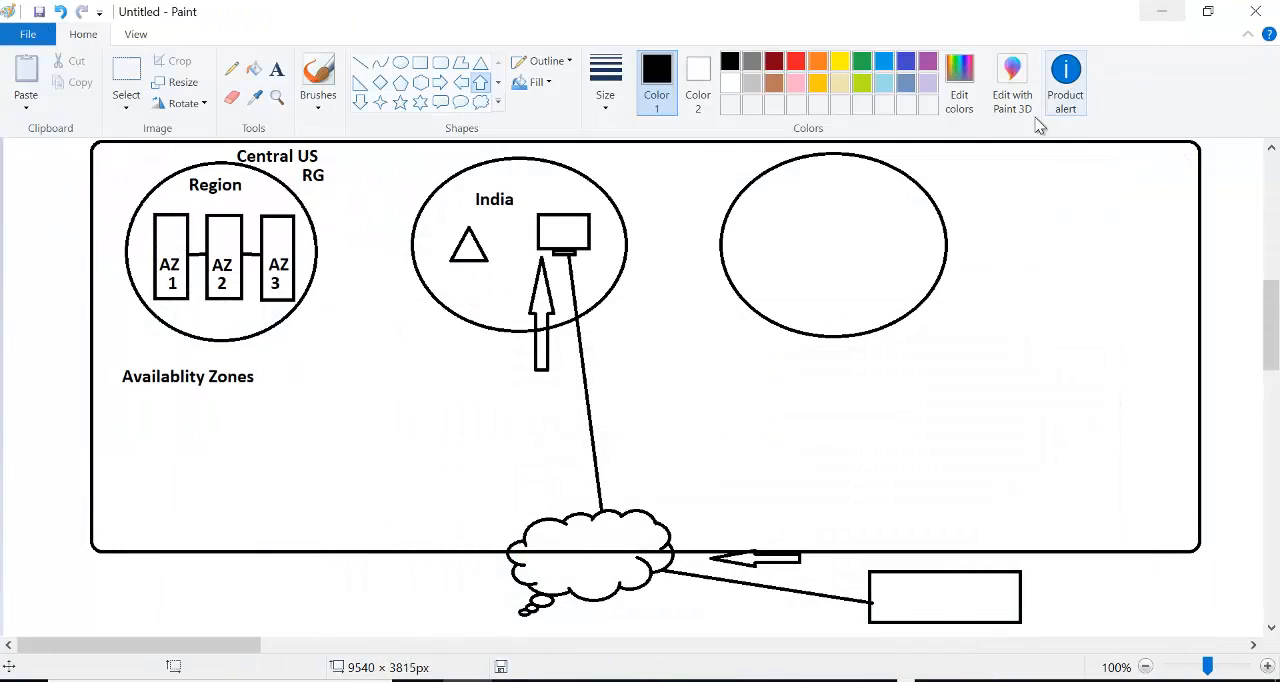
{"action": "left_click", "coordinate": [1164, 12]}
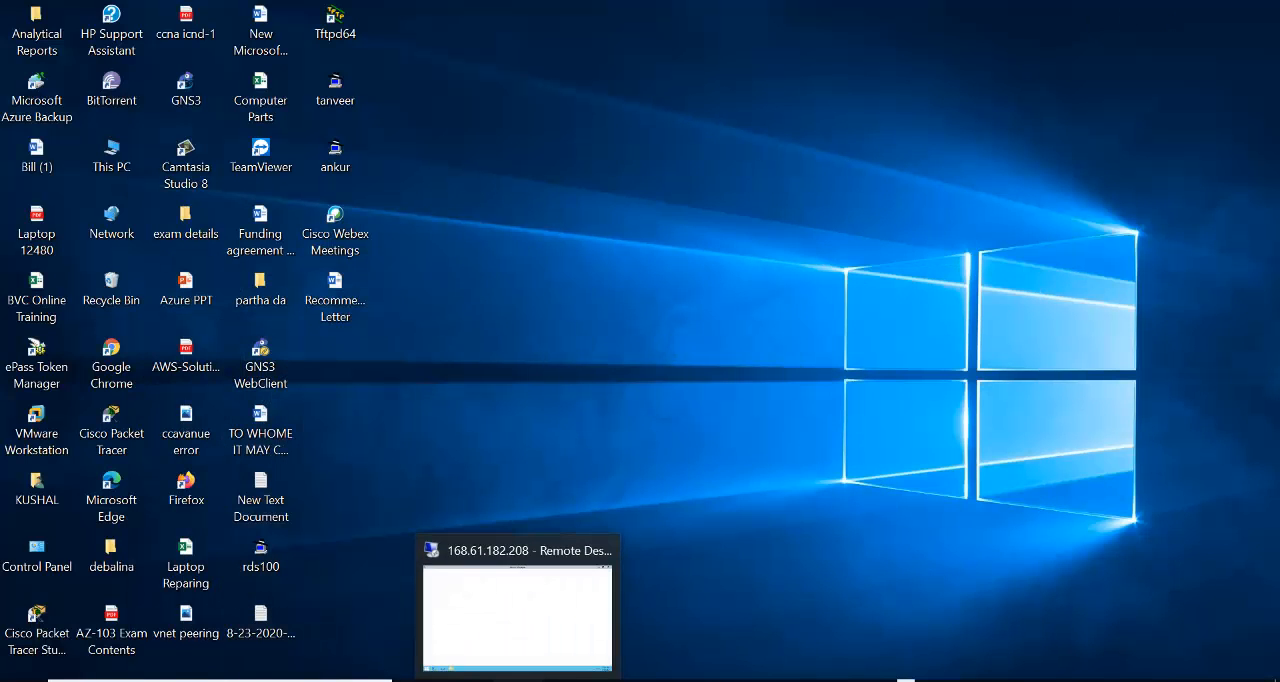
{"action": "left_click", "coordinate": [518, 680]}
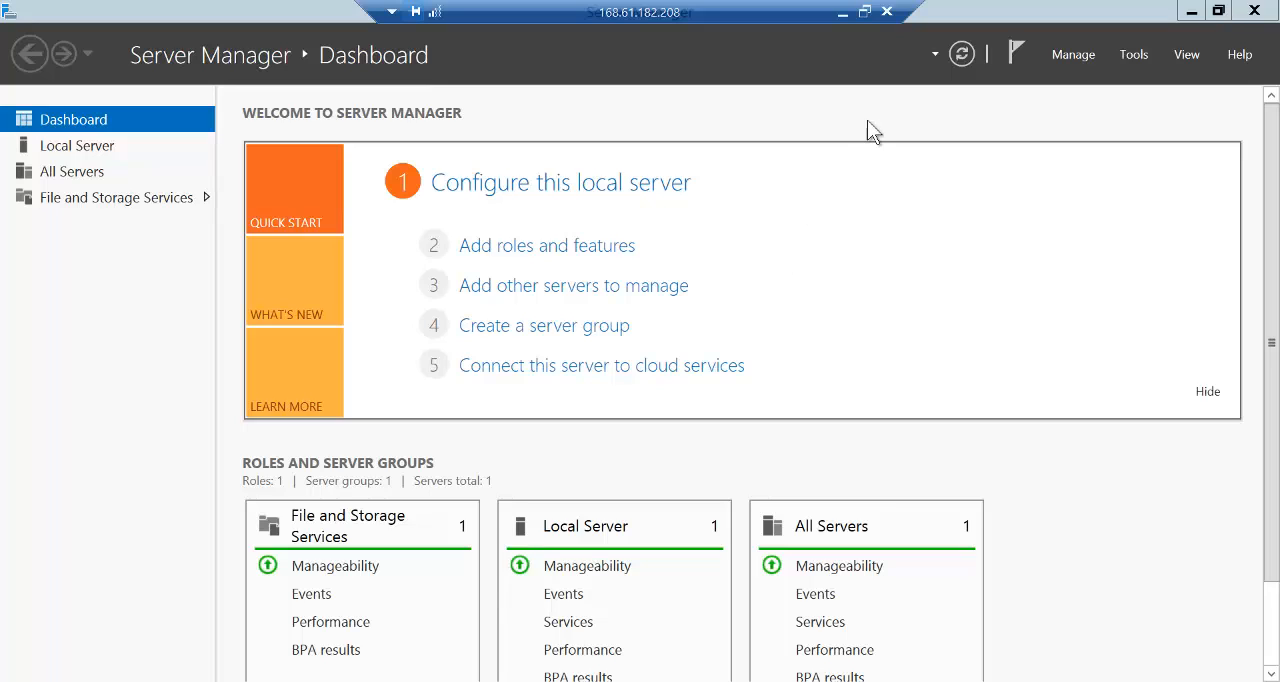
- Switch from the remote session to the Azure portal, look over VM1's overview again and return to the Virtual machines list
{"action": "left_click", "coordinate": [842, 12]}
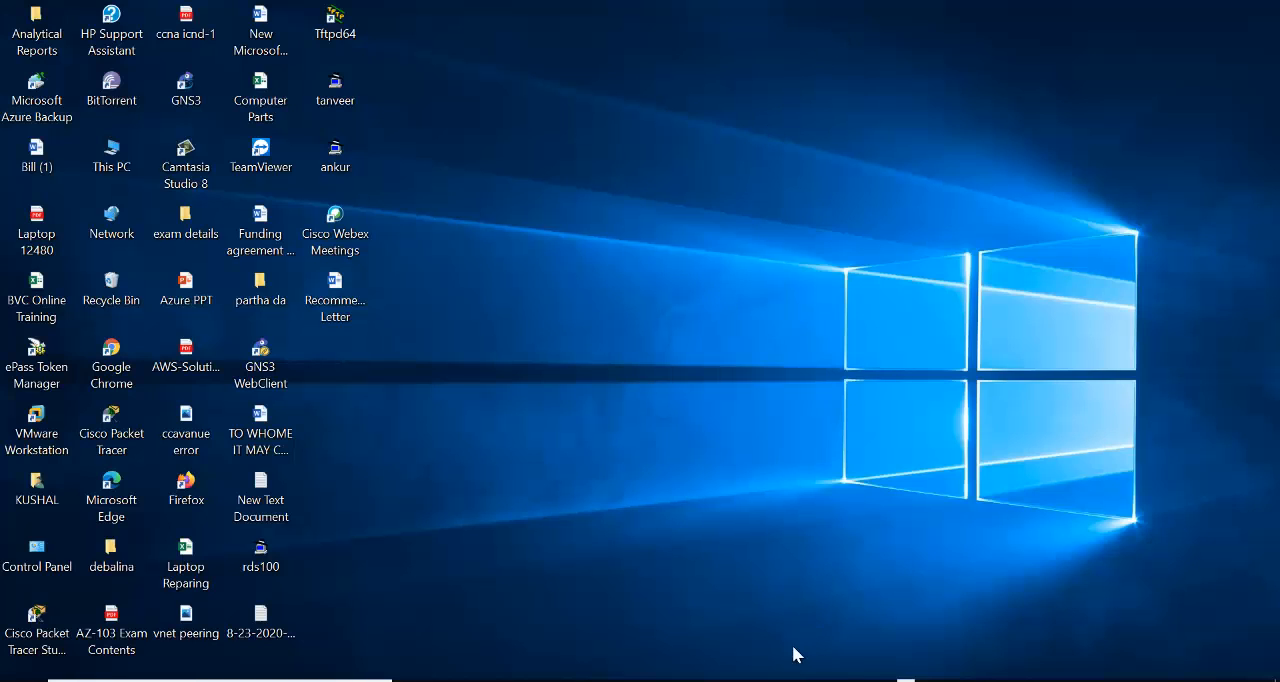
{"action": "mouse_move", "coordinate": [814, 591]}
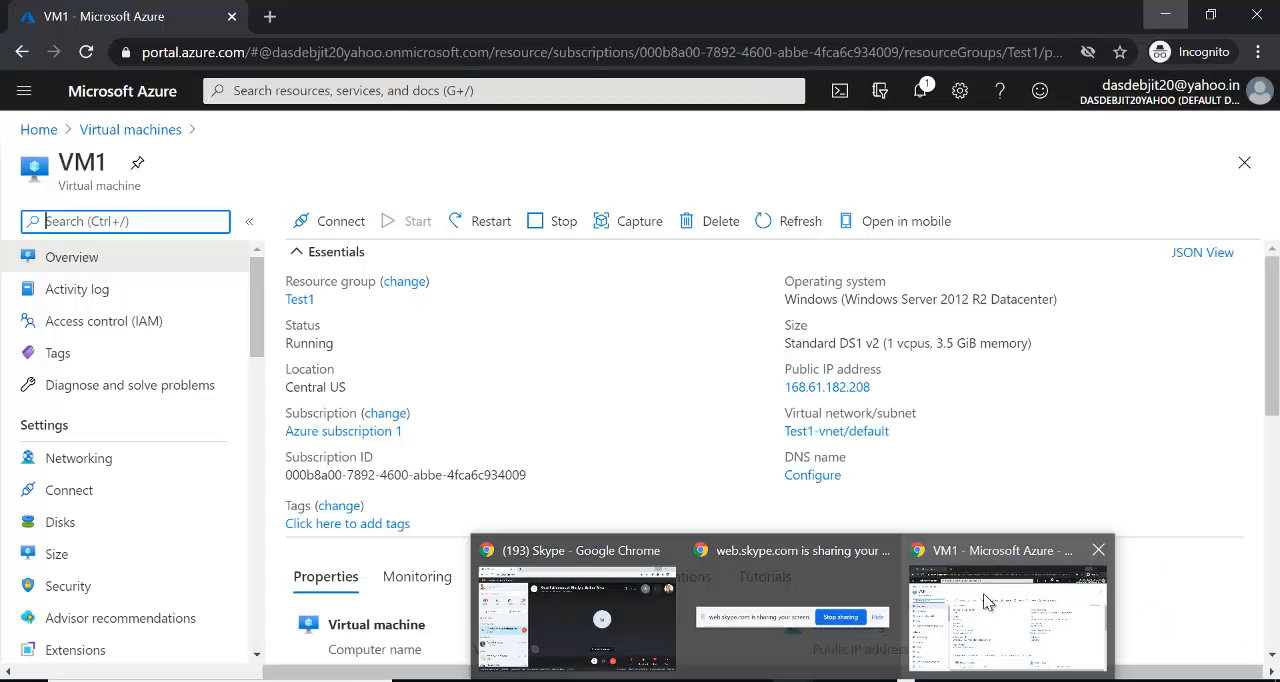
{"action": "left_click", "coordinate": [983, 593]}
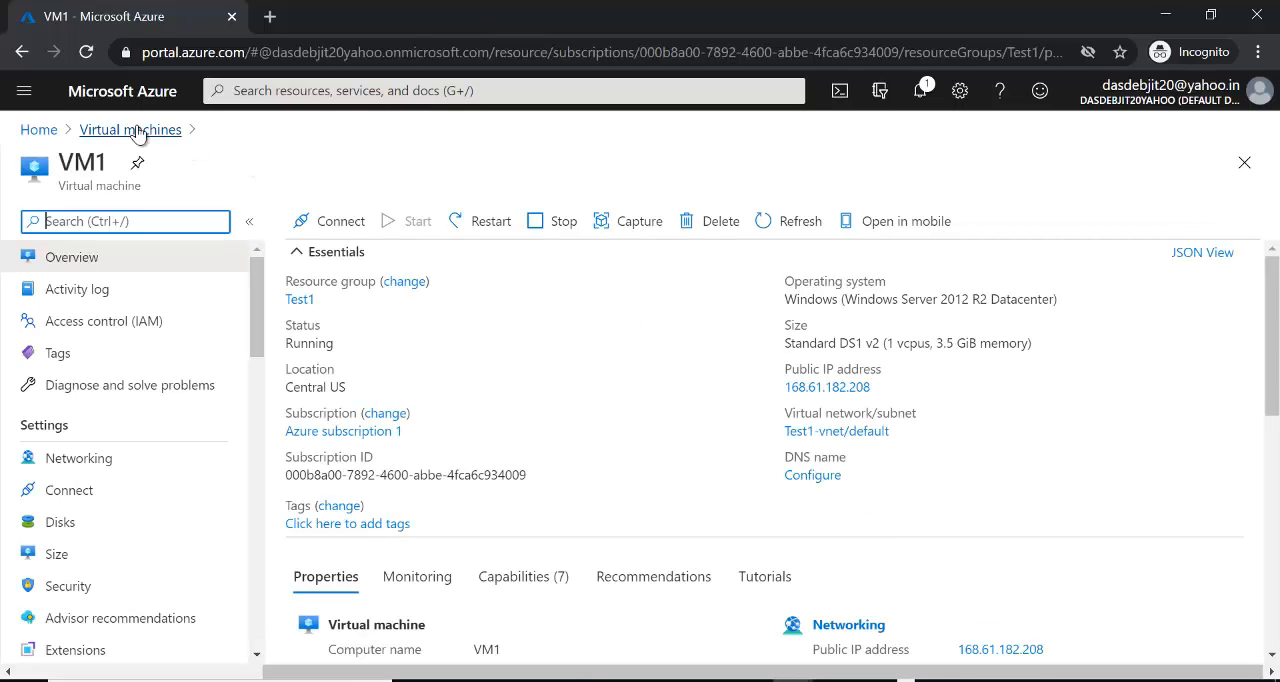
{"action": "left_click", "coordinate": [106, 131]}
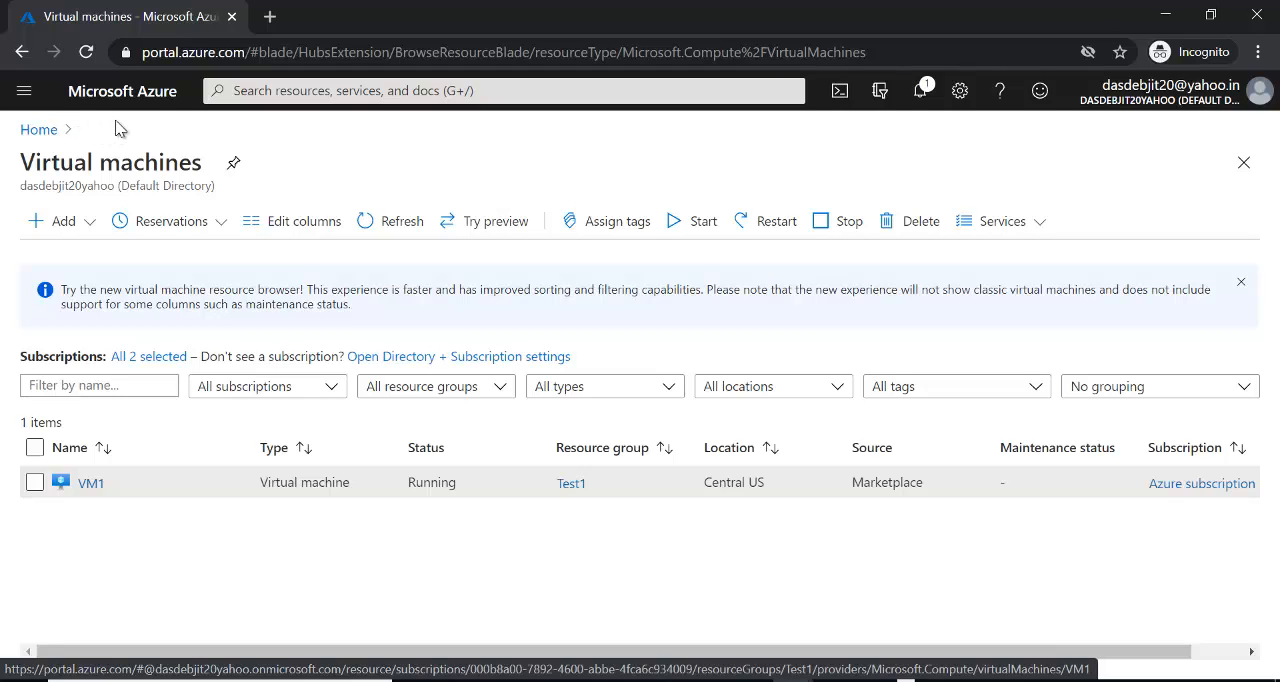
{"action": "left_click", "coordinate": [92, 485]}
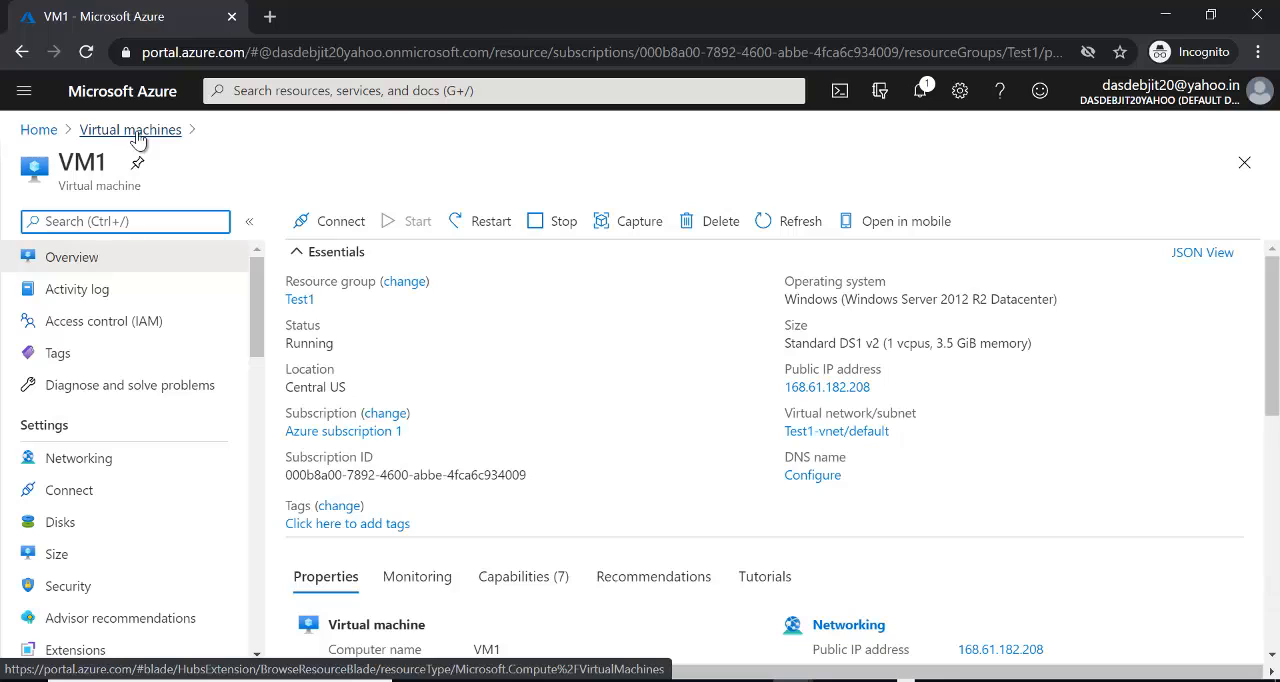
{"action": "left_click", "coordinate": [137, 136]}
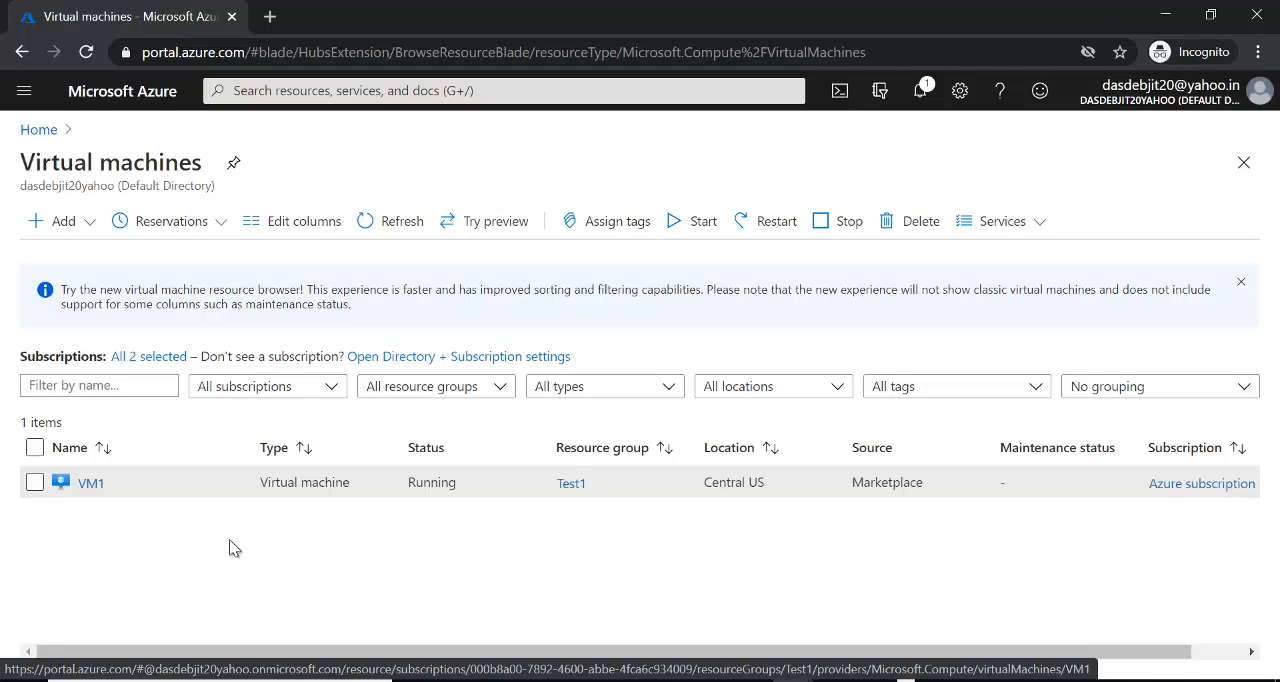
- Start creating another virtual machine and assign it to the existing resource group Test1
{"action": "left_click", "coordinate": [88, 222]}
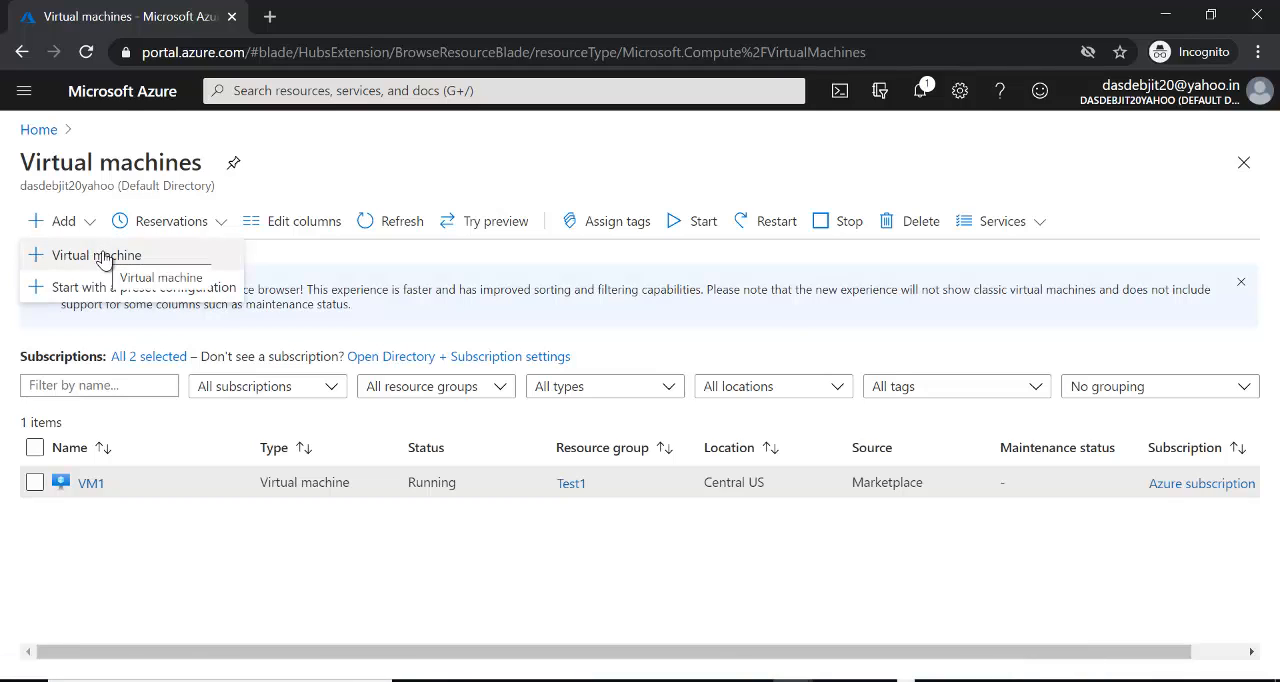
{"action": "left_click", "coordinate": [104, 257]}
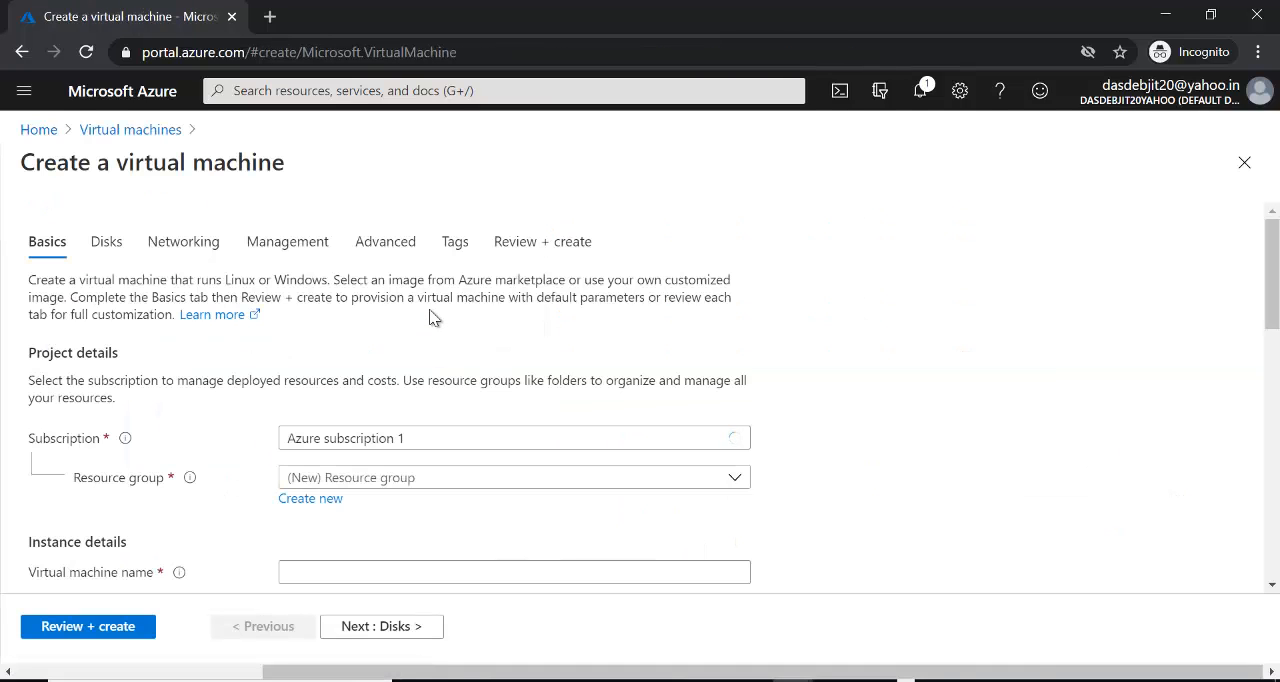
{"action": "left_click", "coordinate": [735, 478]}
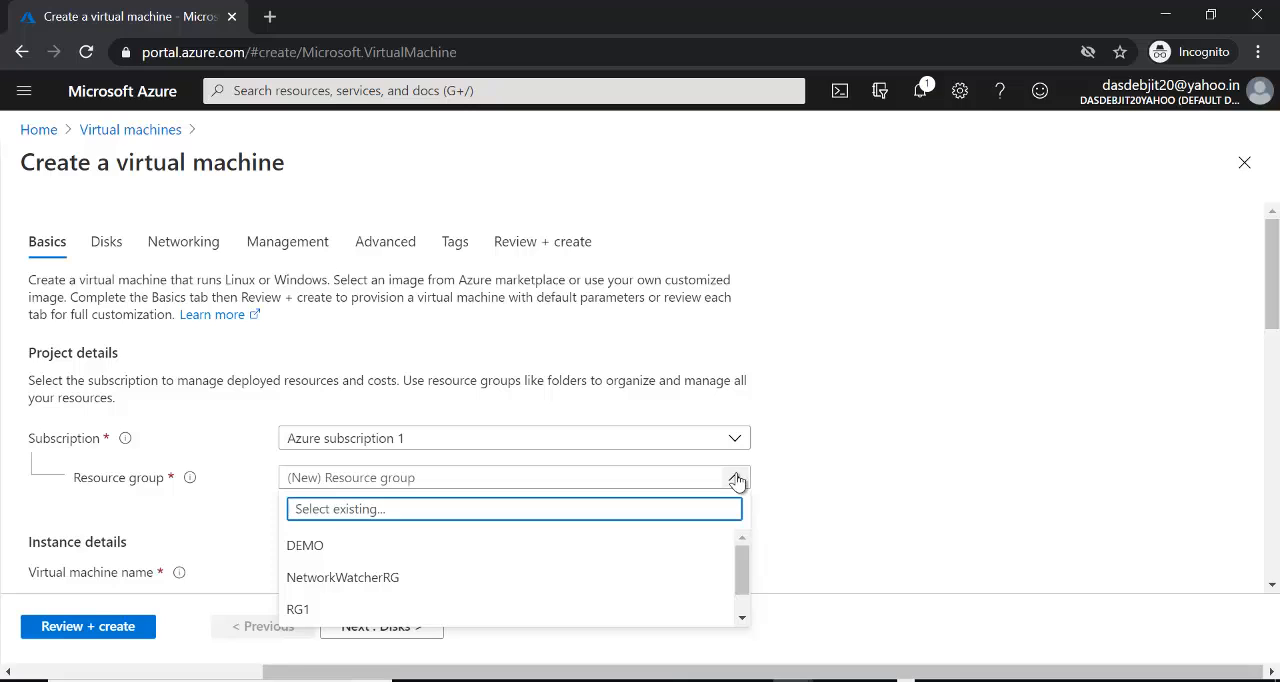
{"action": "left_click_drag", "start_coordinate": [747, 550], "coordinate": [744, 595]}
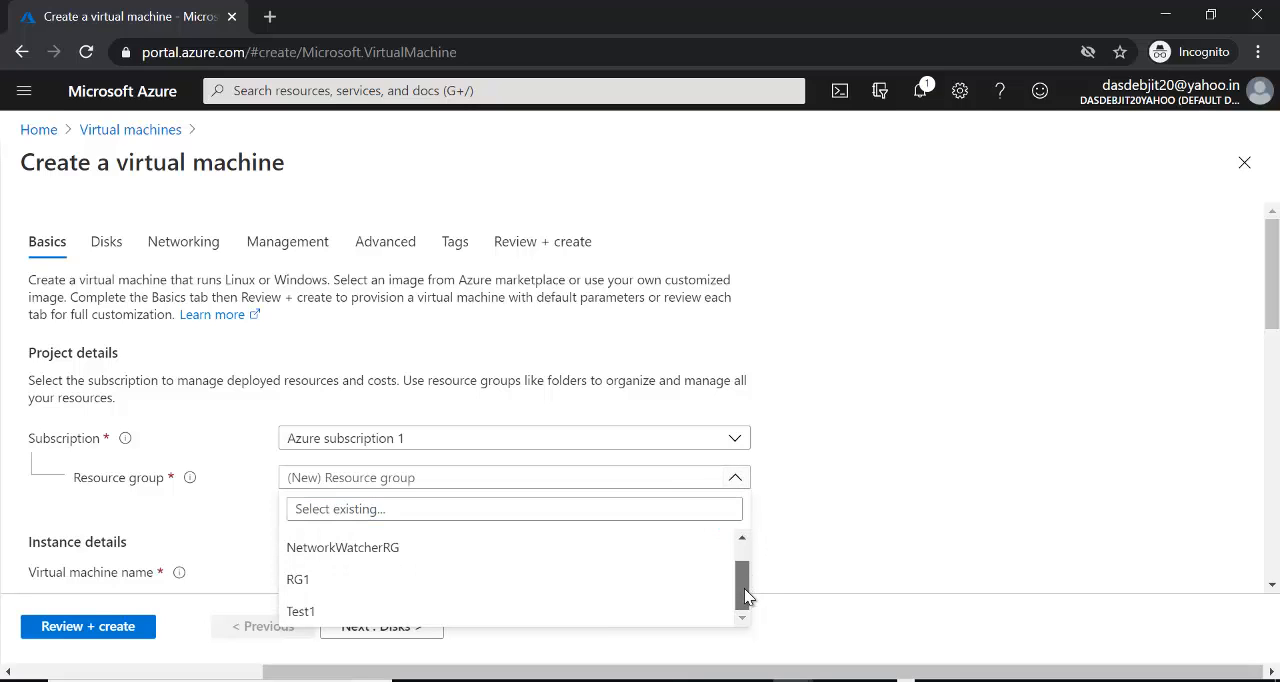
{"action": "left_click", "coordinate": [440, 617]}
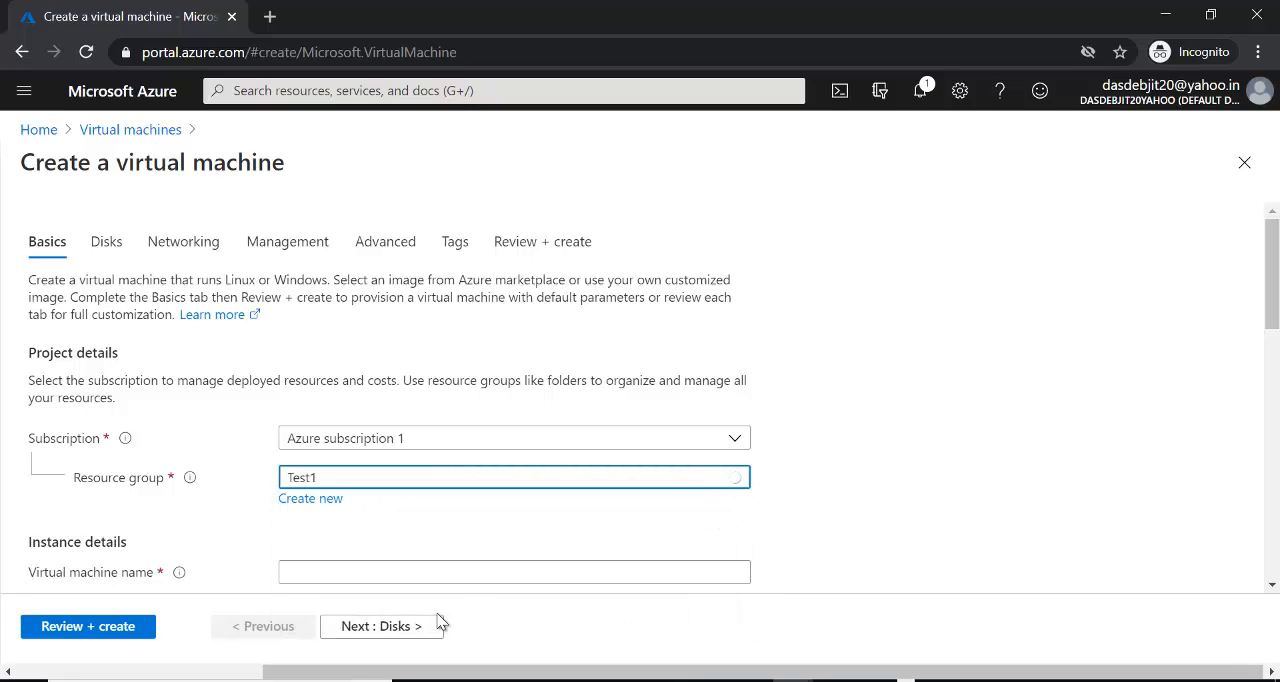
- Name the new virtual machine VM2 and set its region to (US) East US
{"action": "left_click_drag", "start_coordinate": [1270, 295], "coordinate": [1262, 380]}
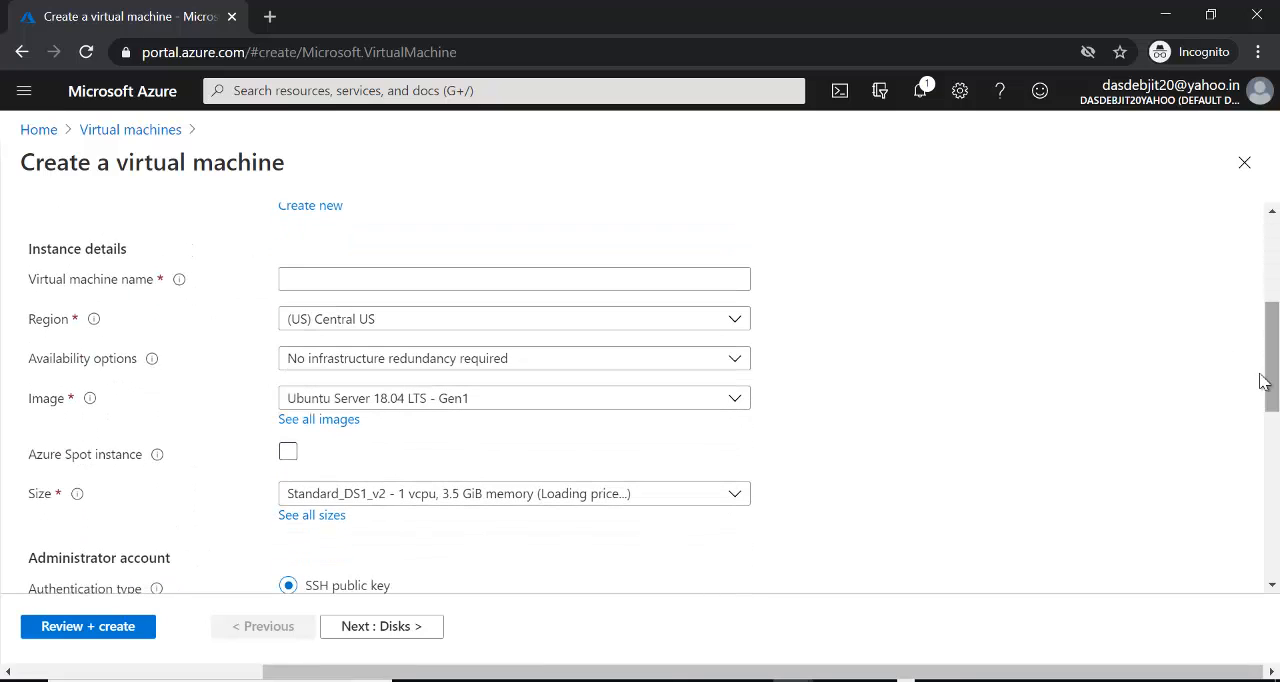
{"action": "left_click", "coordinate": [482, 274]}
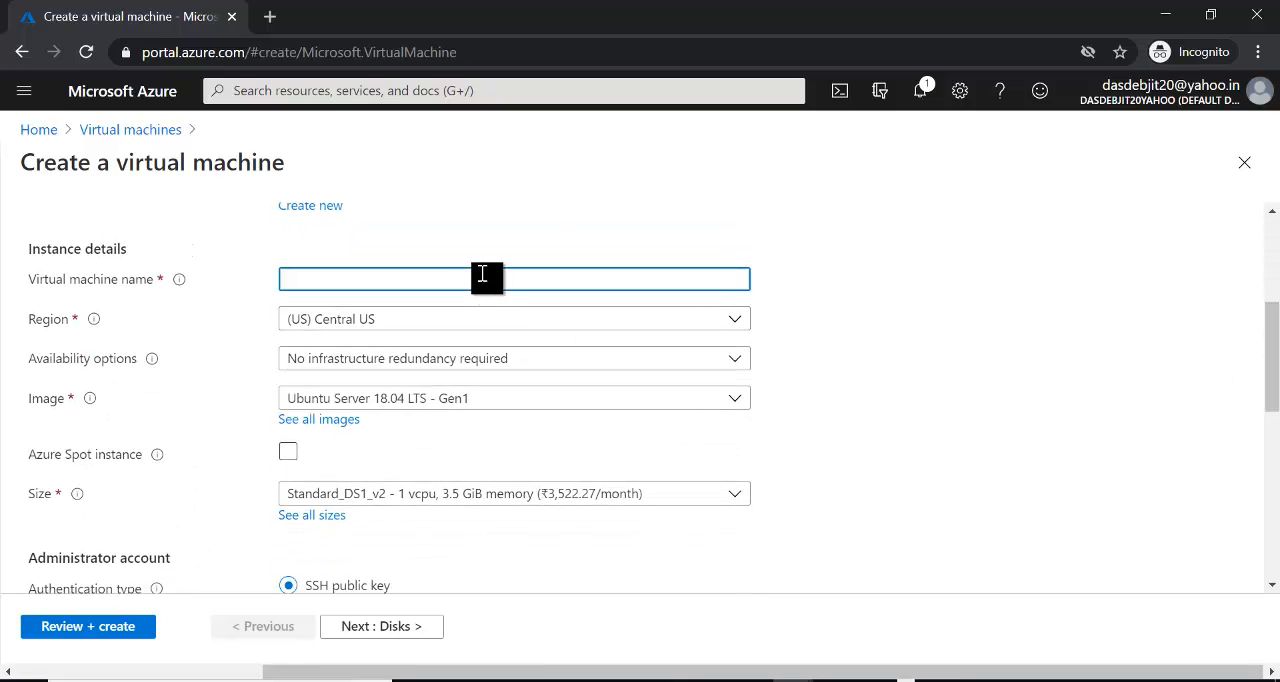
{"action": "type", "text": "VM2"}
{"action": "left_click", "coordinate": [745, 320]}
{"action": "scroll", "coordinate": [740, 440], "scroll_direction": "up", "scroll_amount": 2}
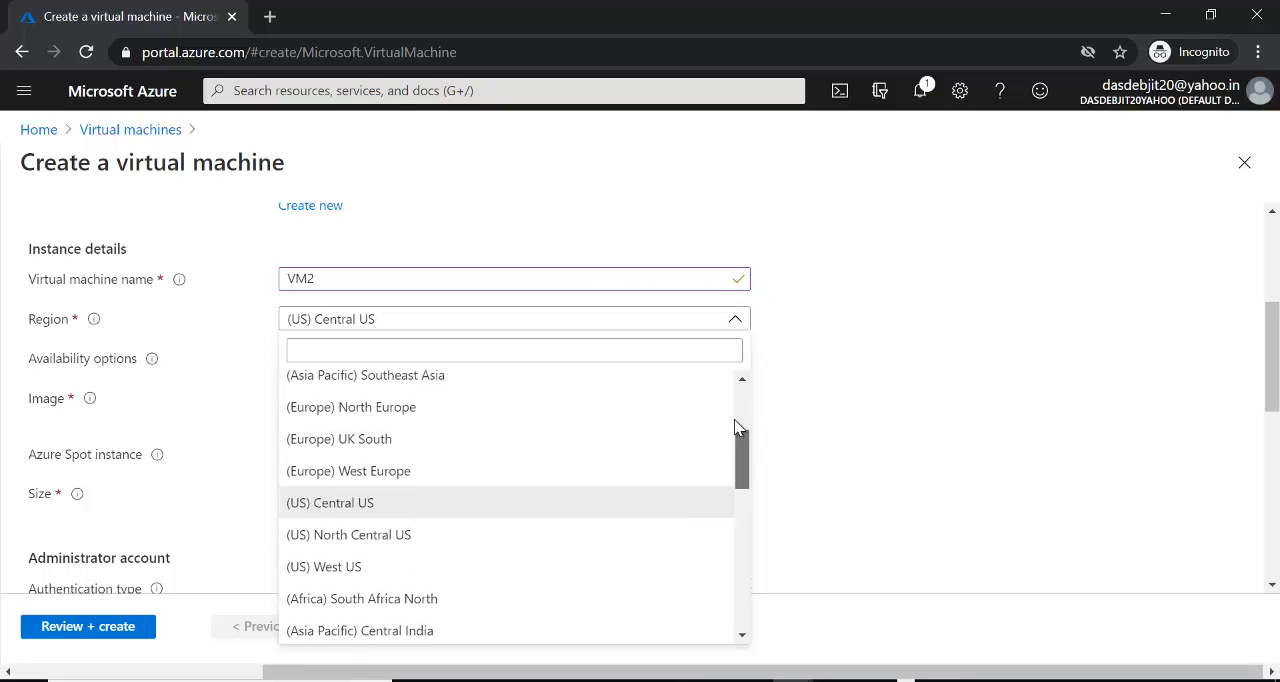
{"action": "scroll", "coordinate": [736, 424], "scroll_direction": "up", "scroll_amount": 3}
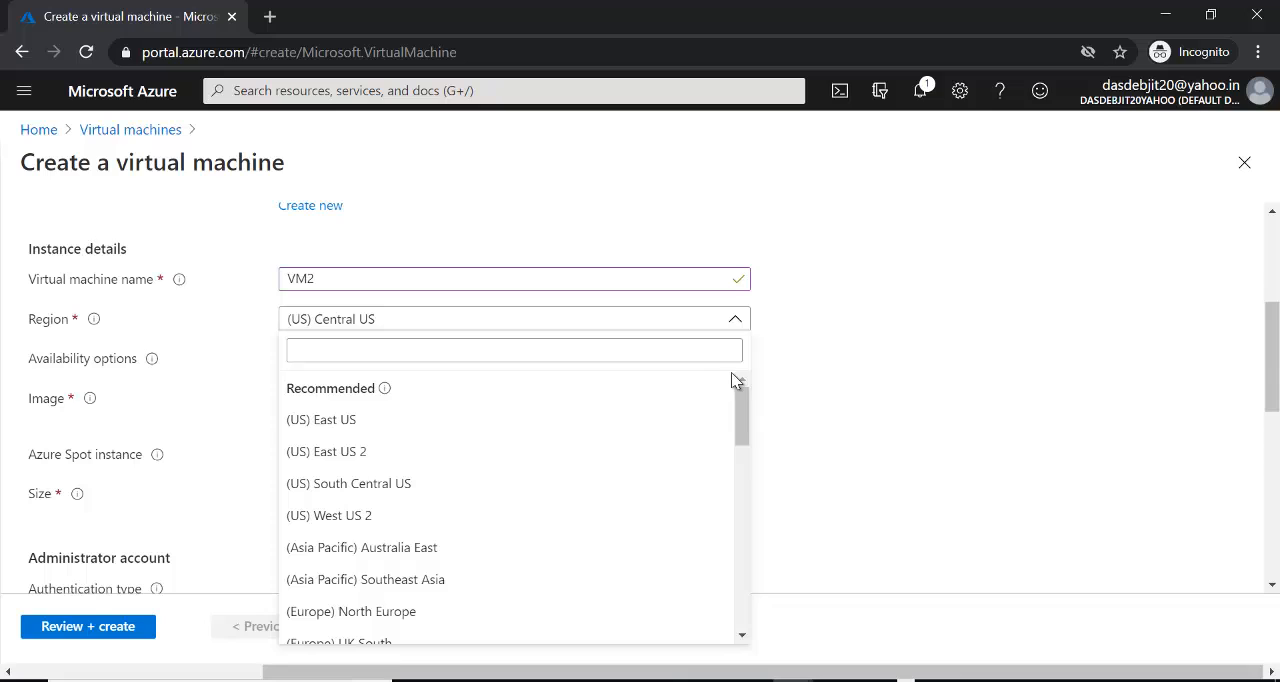
{"action": "left_click", "coordinate": [368, 427]}
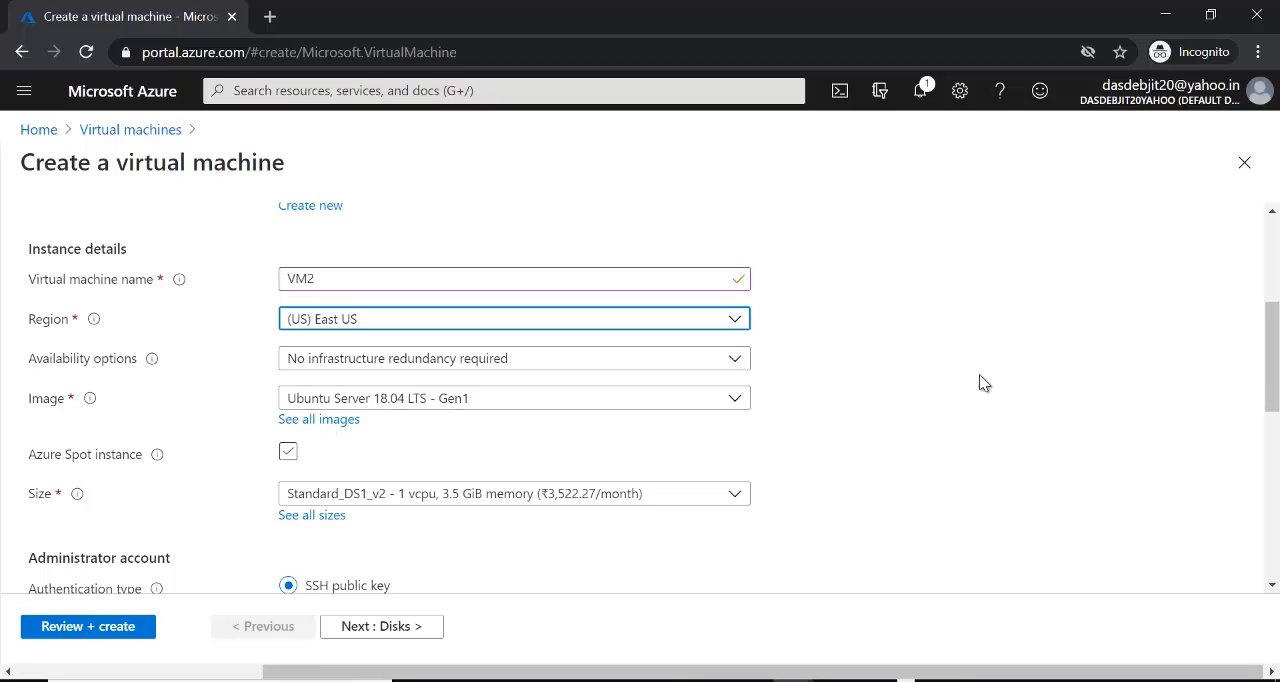
- Set the administrator account's authentication type to Password, and enter the administrator username, password and password confirmation
{"action": "left_click_drag", "start_coordinate": [1272, 377], "coordinate": [1272, 420]}
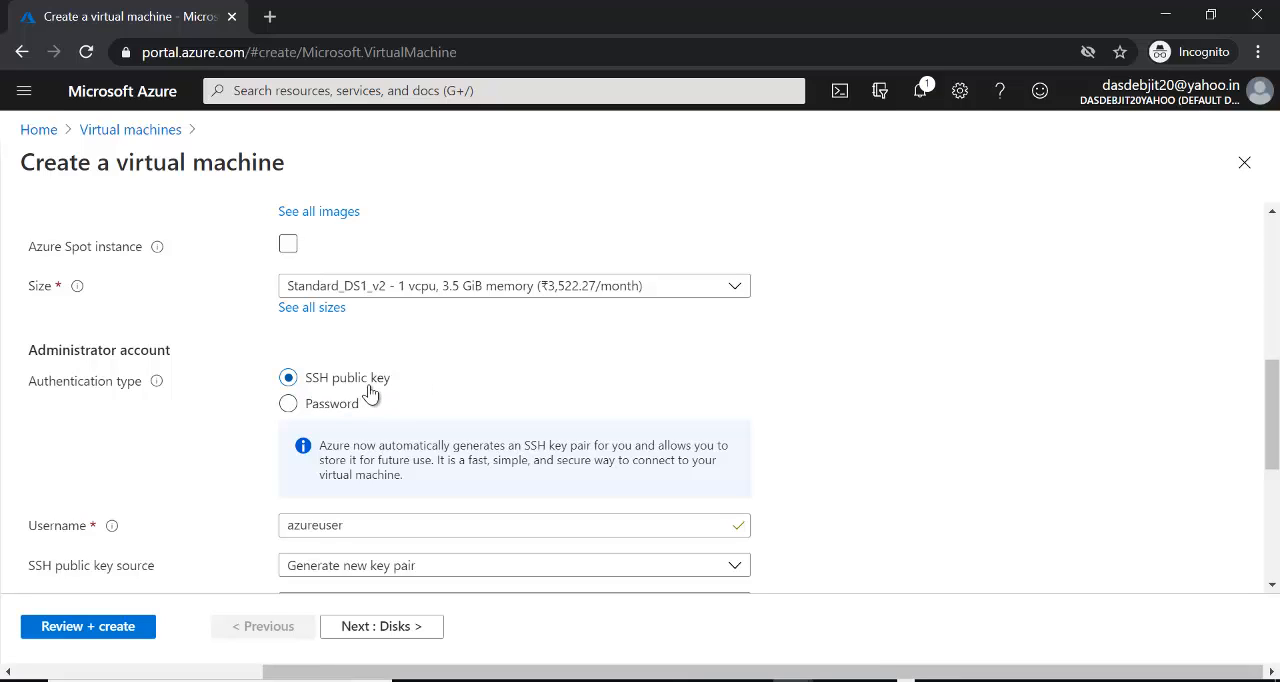
{"action": "left_click", "coordinate": [292, 406]}
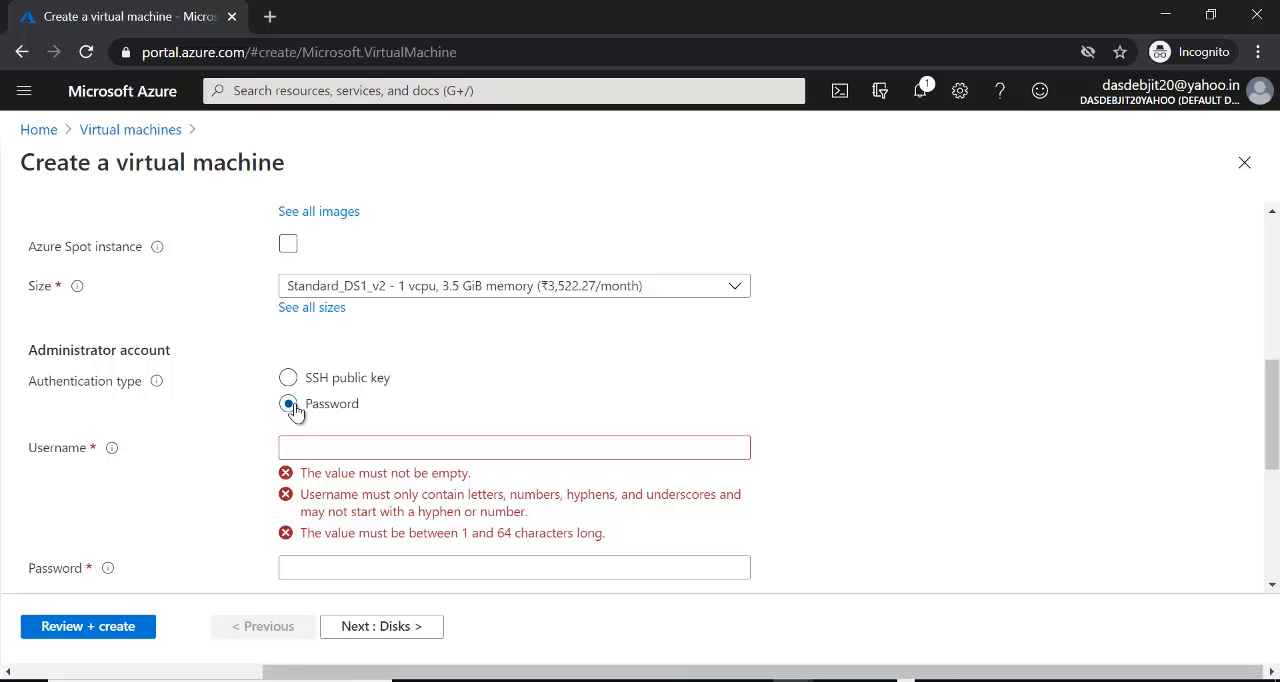
{"action": "left_click", "coordinate": [327, 449]}
{"action": "type", "text": "ku"}
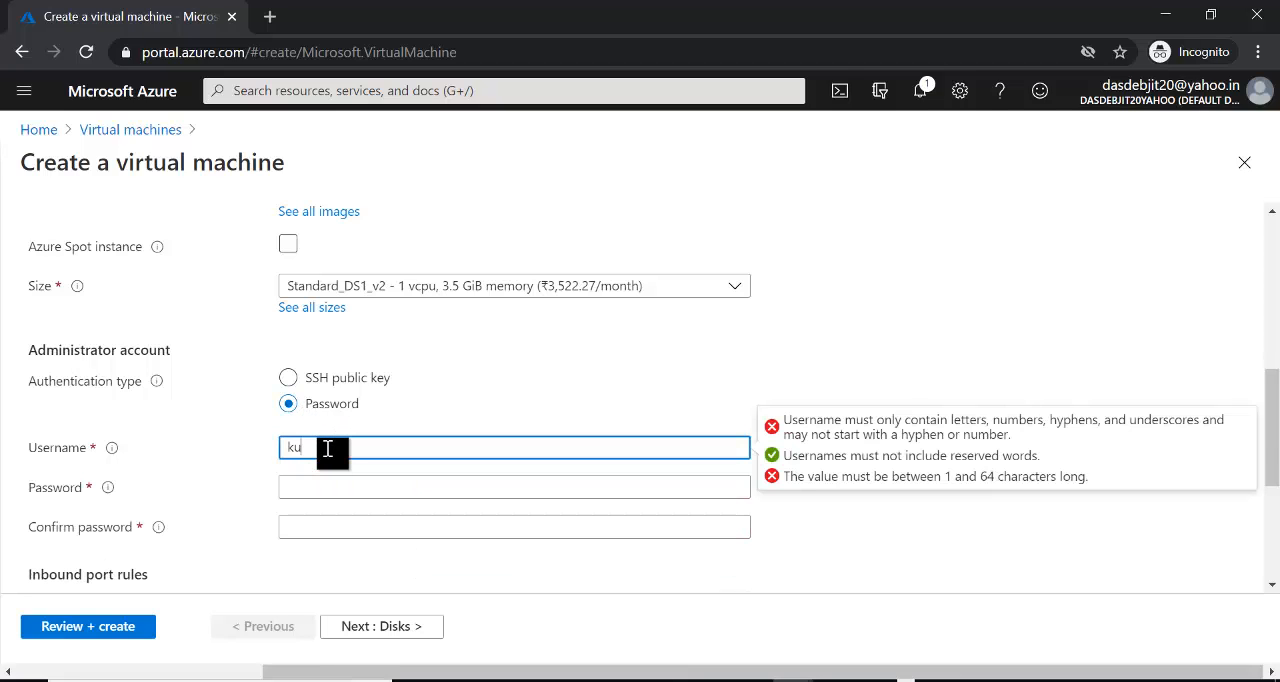
{"action": "type", "text": "sha"}
{"action": "key", "text": "Tab"}
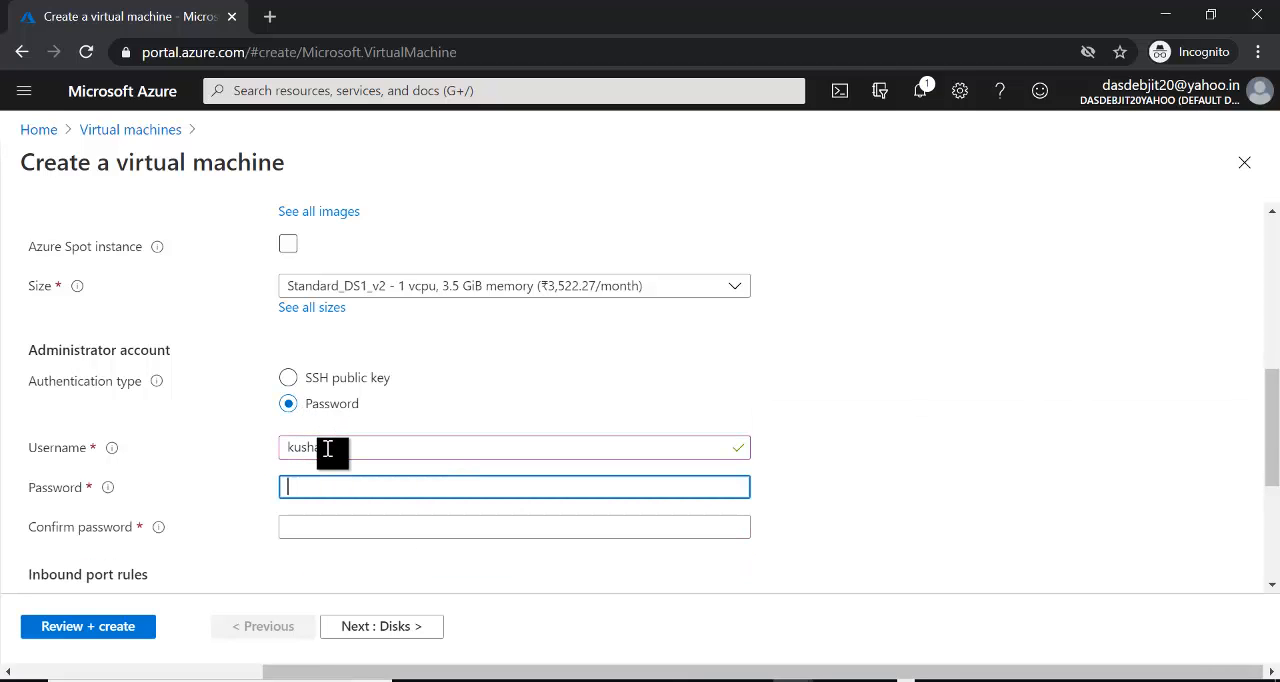
{"action": "type", "text": "•"}
{"action": "key", "text": "Tab"}
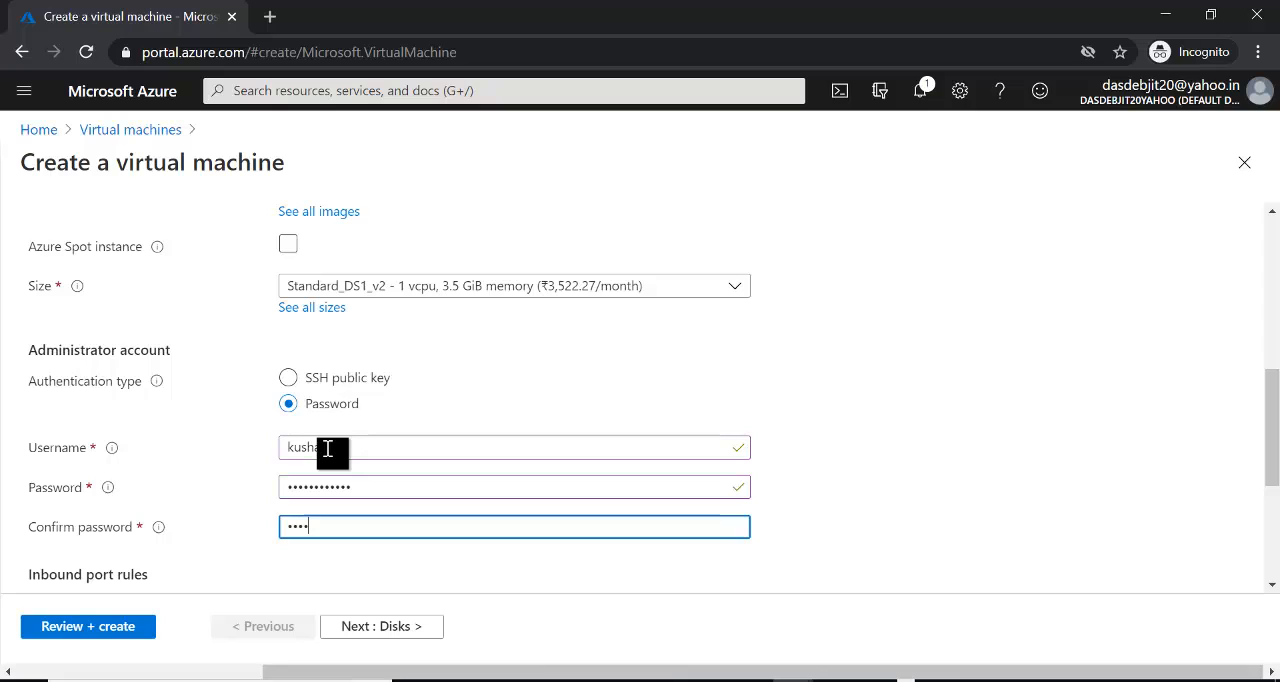
{"action": "type", "text": "a"}
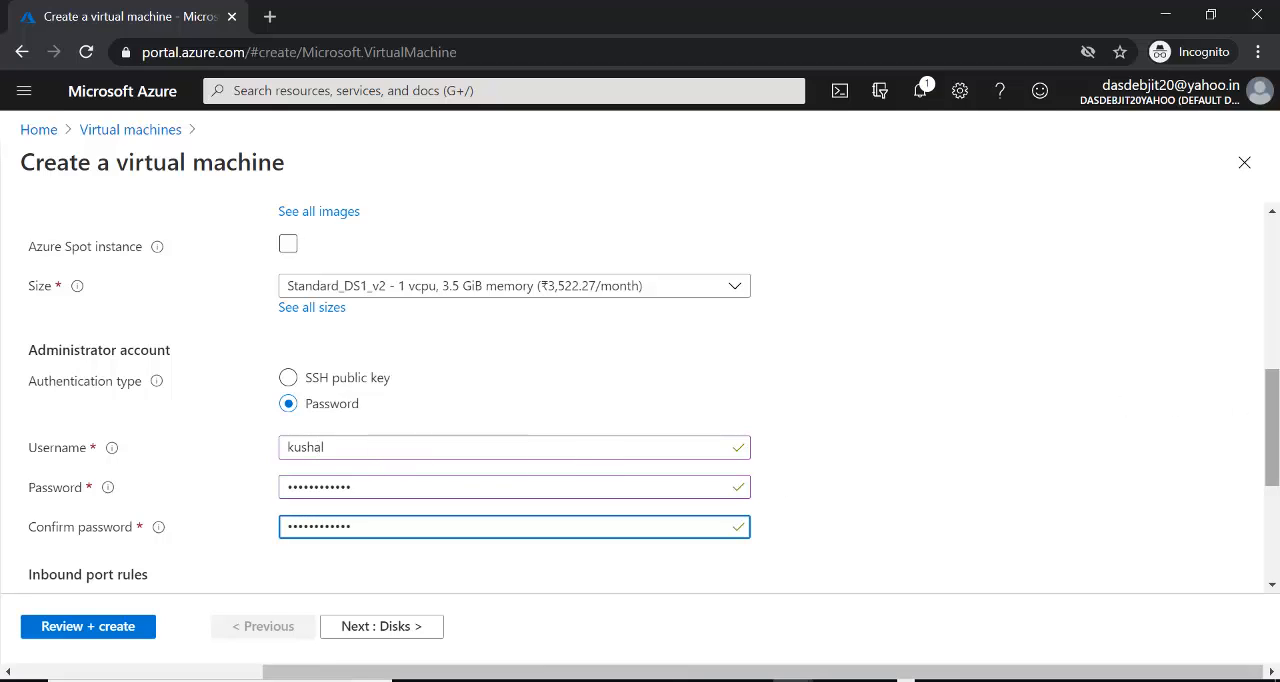
{"action": "left_click_drag", "start_coordinate": [1275, 428], "coordinate": [1272, 484]}
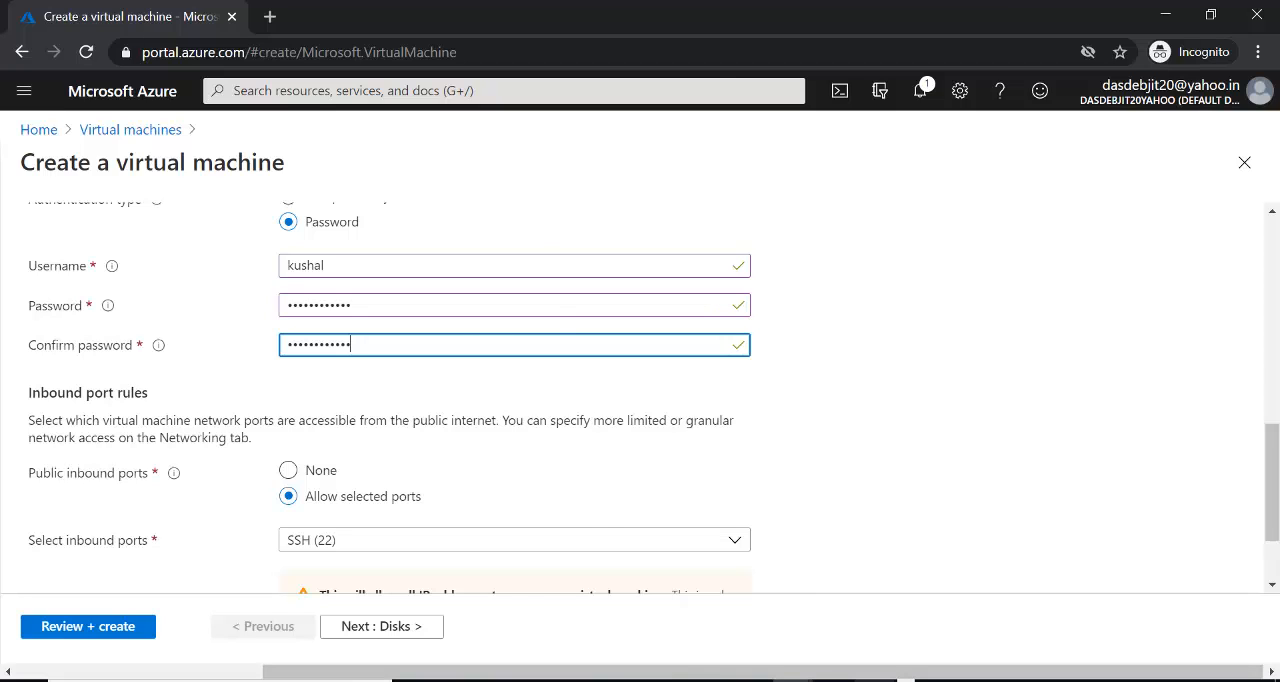
- Switch to Paint and draw a cloud callout about 372 × 382 px with a narrow upright rectangle inside, on a blank canvas area
{"action": "key", "text": "alt+Tab"}
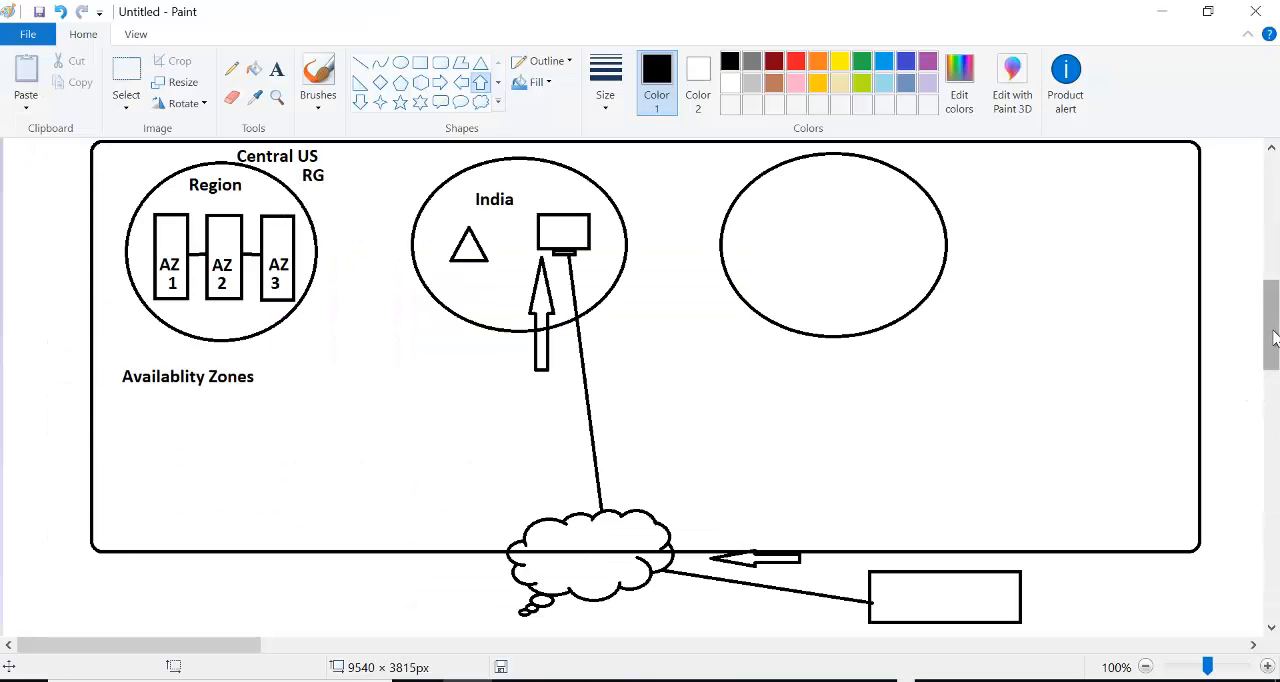
{"action": "left_click_drag", "start_coordinate": [1272, 330], "coordinate": [1277, 465]}
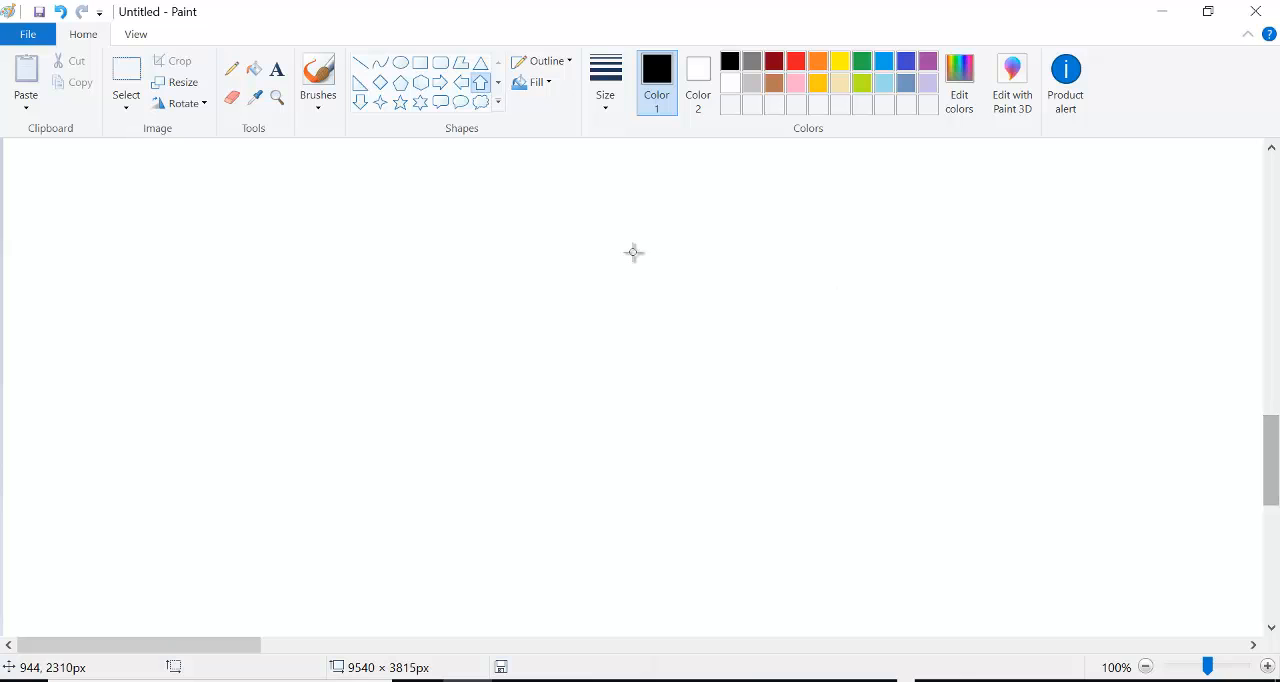
{"action": "left_click", "coordinate": [480, 102]}
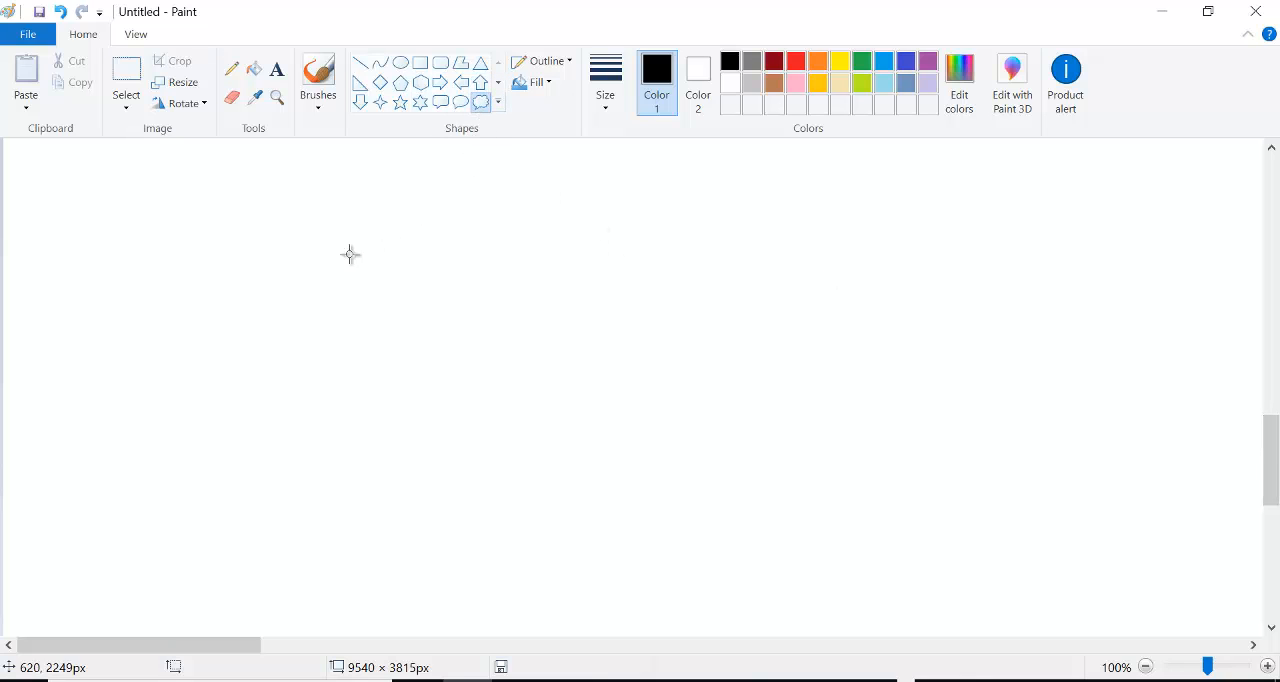
{"action": "left_click_drag", "start_coordinate": [155, 217], "coordinate": [408, 478]}
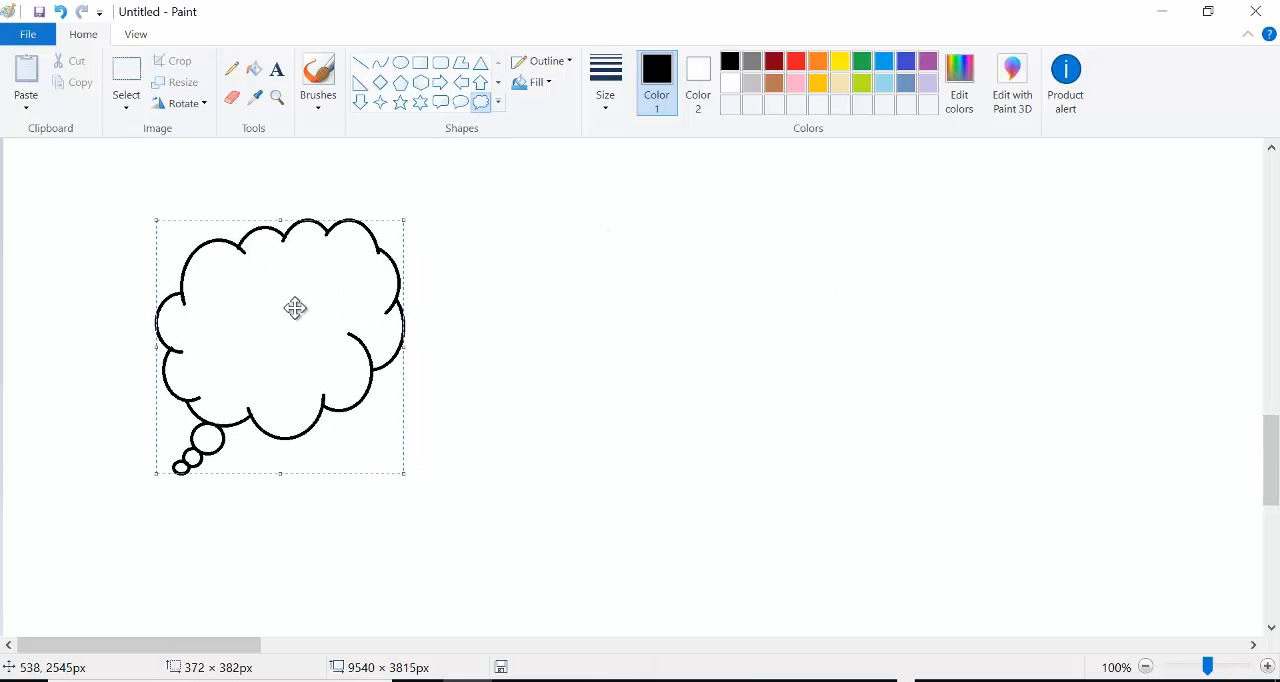
{"action": "left_click_drag", "start_coordinate": [278, 285], "coordinate": [194, 425]}
{"action": "left_click", "coordinate": [500, 257]}
{"action": "left_click", "coordinate": [420, 63]}
{"action": "left_click", "coordinate": [520, 336]}
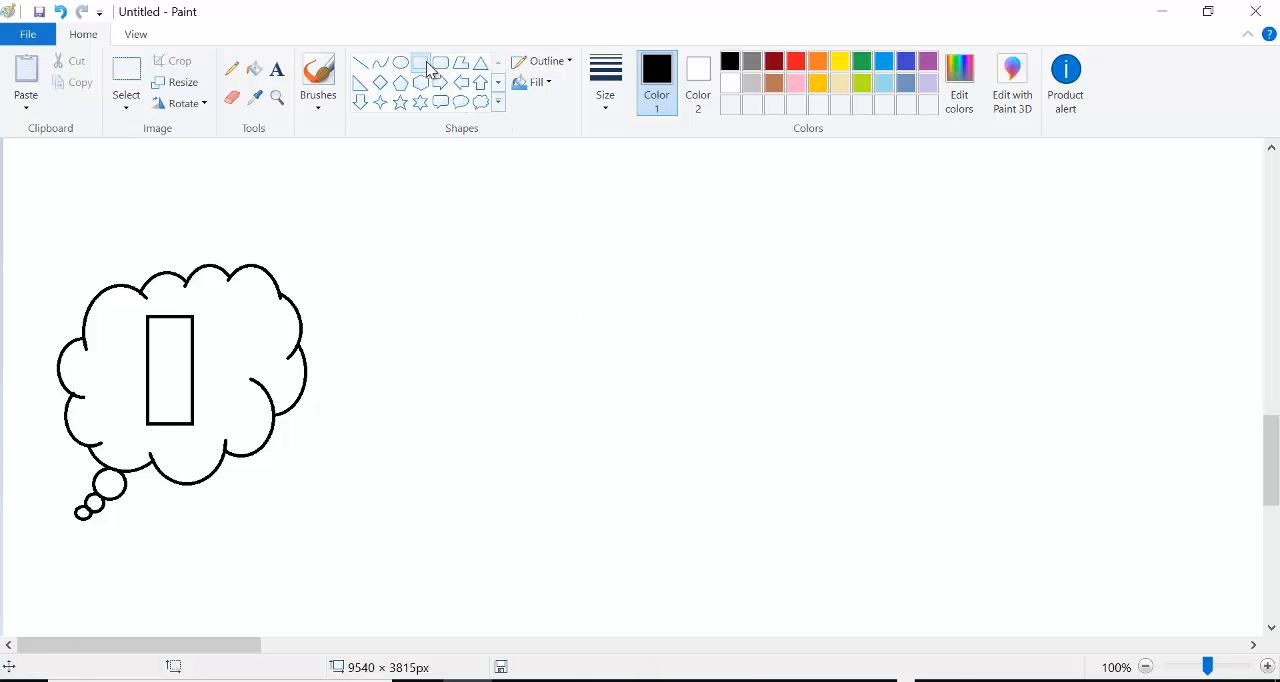
- Draw a rectangle about 257 × 132 px well to the right of the cloud, level with the cloud's middle
{"action": "left_click_drag", "start_coordinate": [874, 221], "coordinate": [1047, 310]}
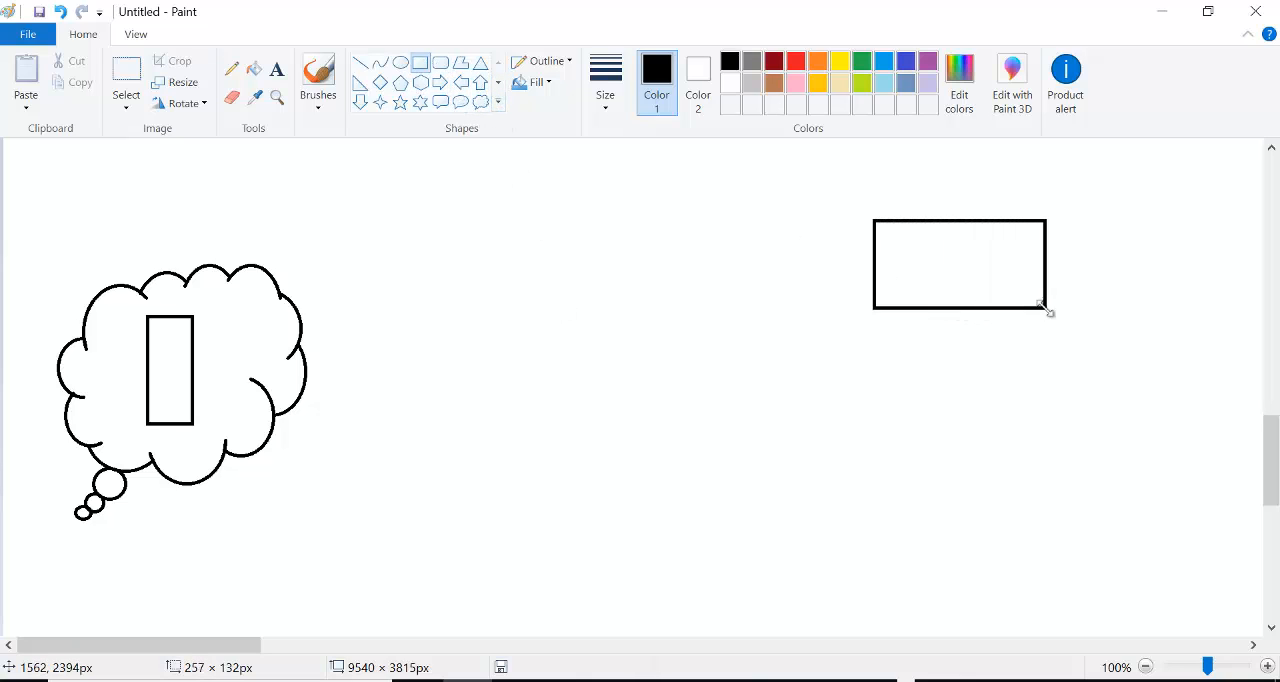
{"action": "left_click_drag", "start_coordinate": [960, 263], "coordinate": [968, 345]}
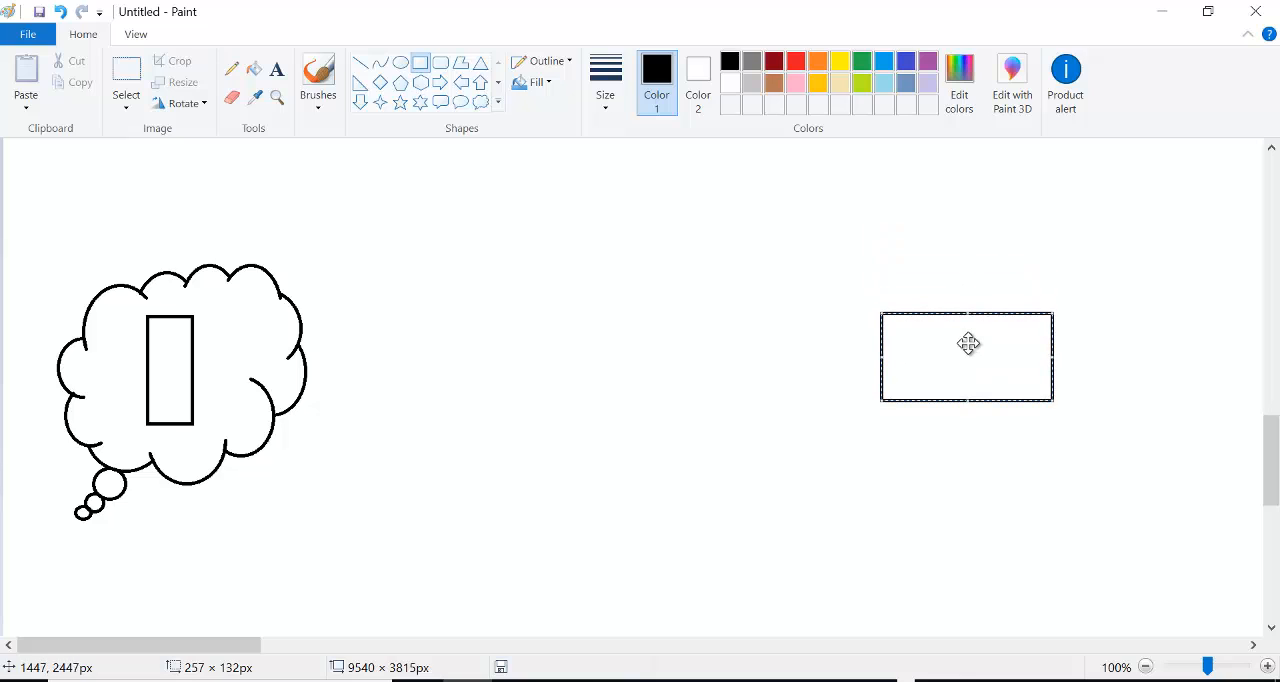
{"action": "left_click", "coordinate": [540, 239]}
- Draw a line from the right-hand rectangle's left edge up toward the cloud and label its free end RDP
{"action": "left_click", "coordinate": [362, 66]}
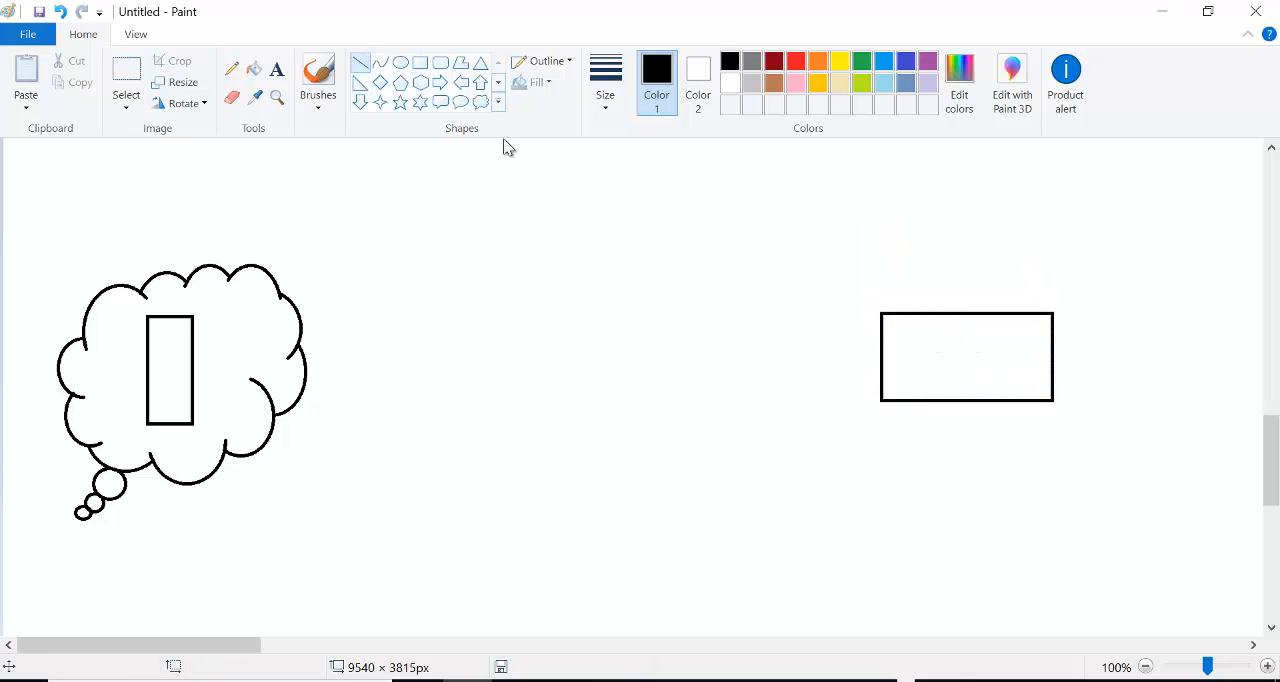
{"action": "left_click_drag", "start_coordinate": [880, 338], "coordinate": [517, 276]}
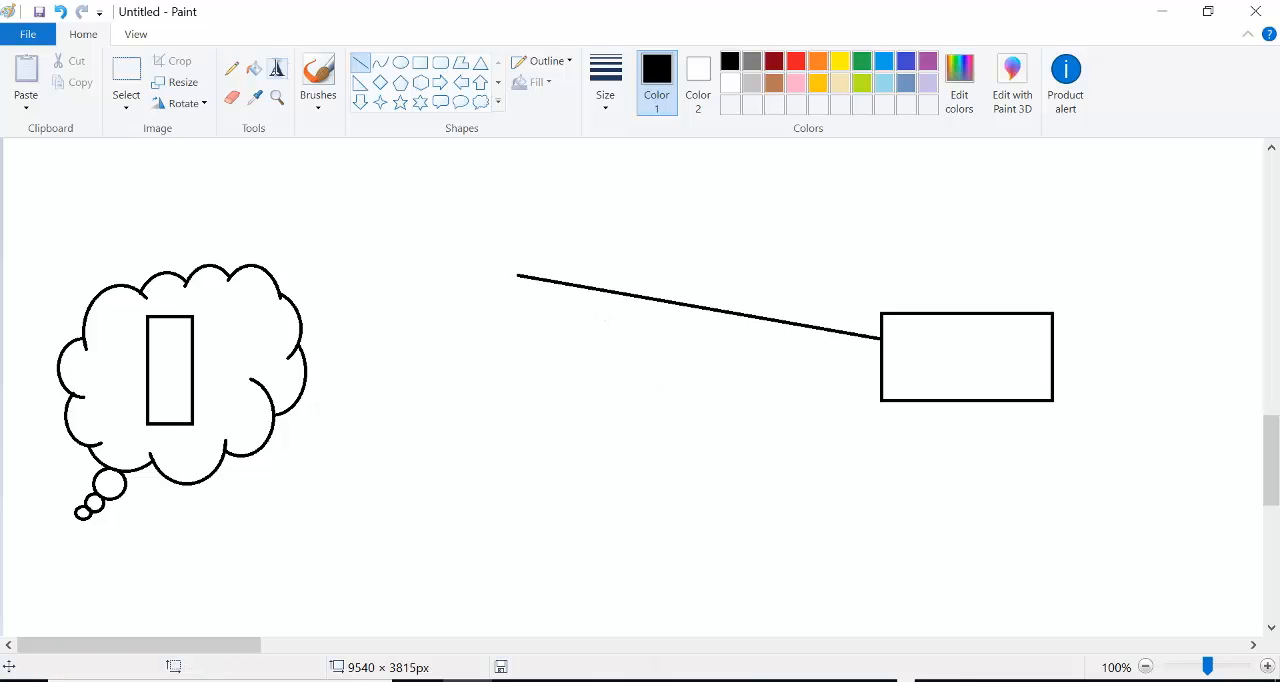
{"action": "left_click", "coordinate": [278, 67]}
{"action": "left_click", "coordinate": [530, 256]}
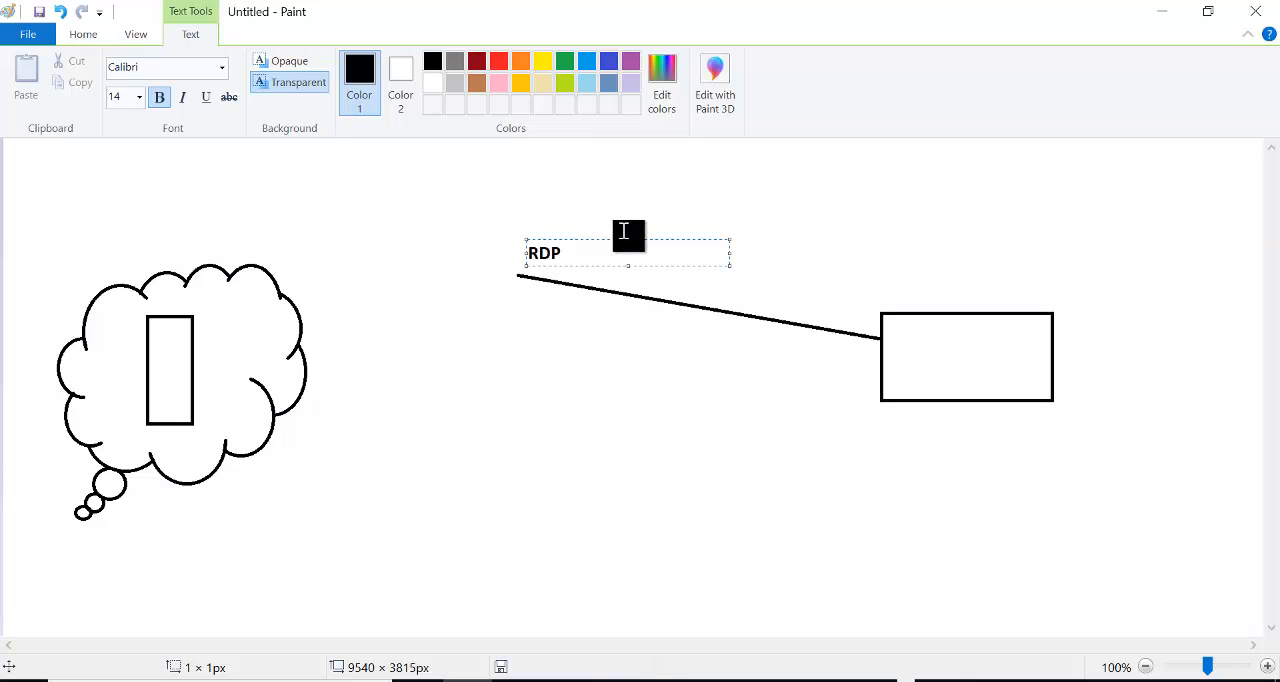
{"action": "left_click", "coordinate": [766, 214]}
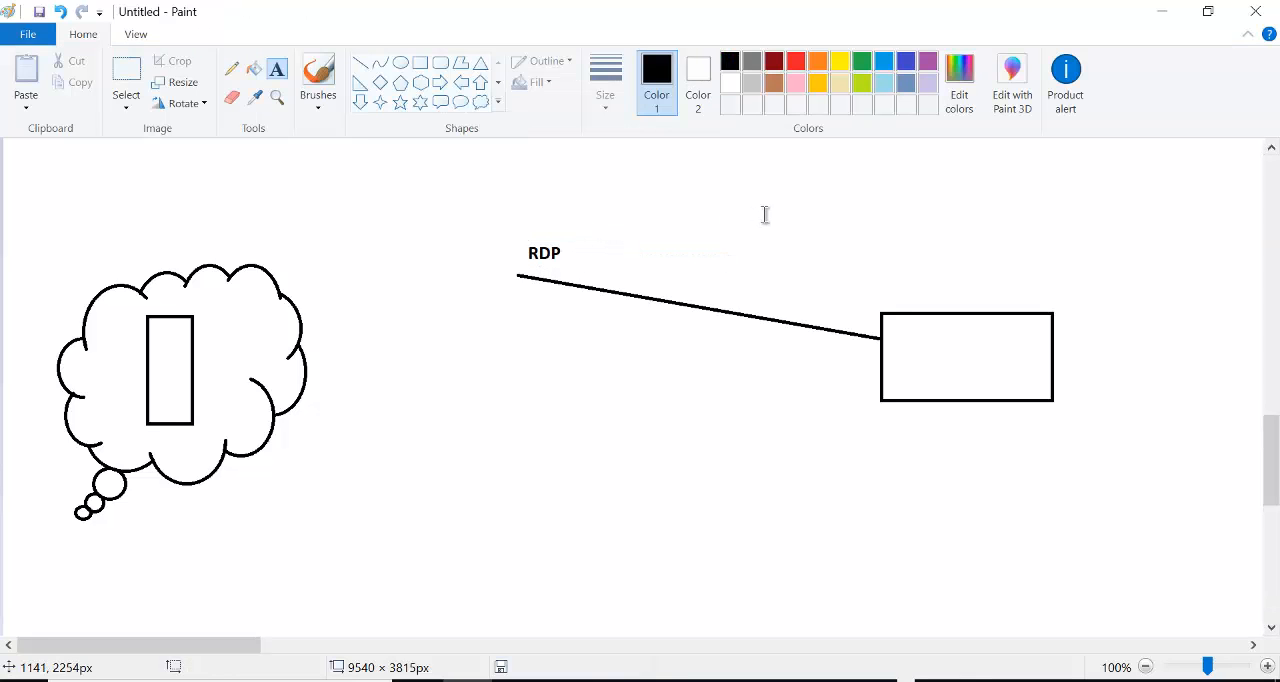
- Draw a second line below the RDP line from the same rectangle and label its free end SSH
{"action": "left_click", "coordinate": [360, 64]}
{"action": "mouse_move", "coordinate": [877, 364]}
{"action": "left_mouse_down"}
{"action": "mouse_move", "coordinate": [569, 354]}
{"action": "mouse_move", "coordinate": [514, 339]}
{"action": "left_mouse_up"}
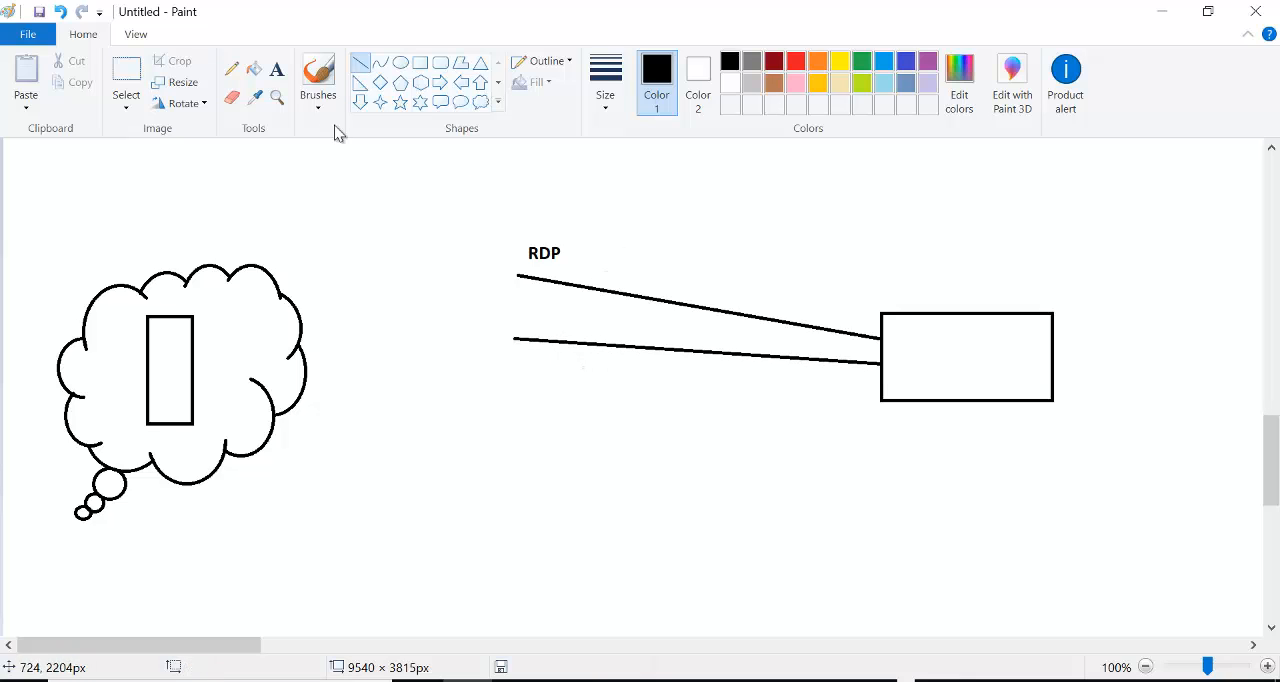
{"action": "left_click", "coordinate": [277, 69]}
{"action": "left_click", "coordinate": [518, 320]}
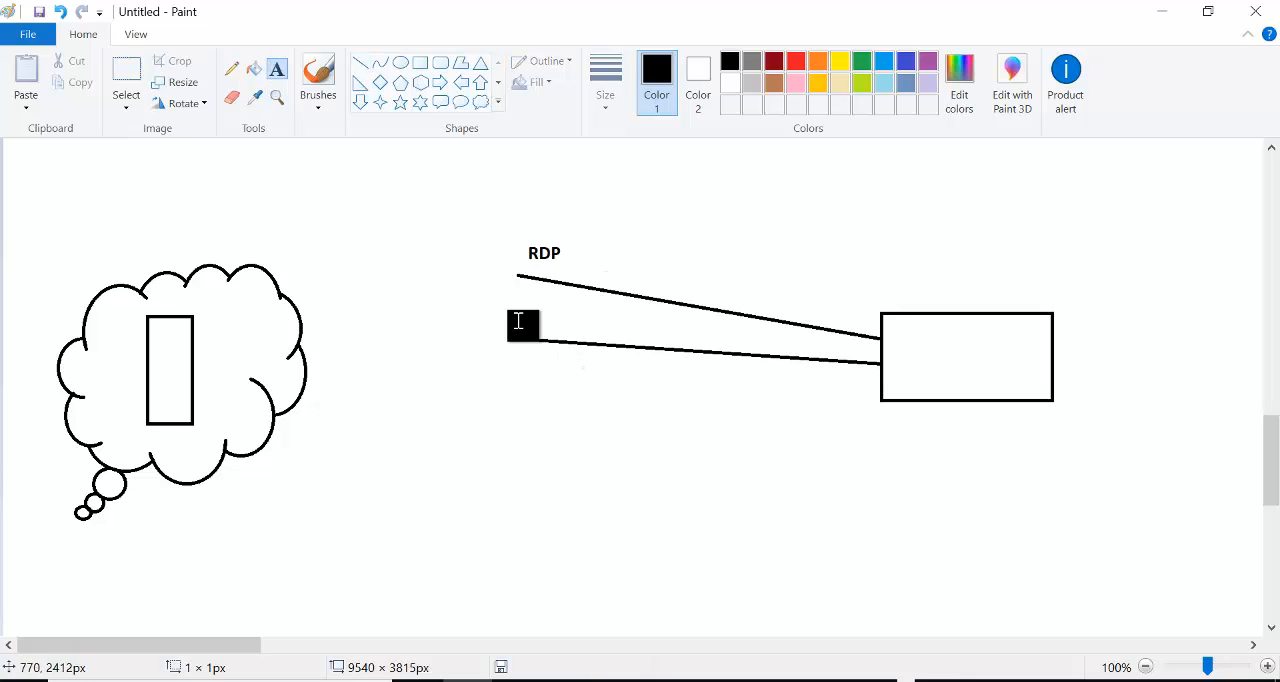
{"action": "type", "text": "SSH"}
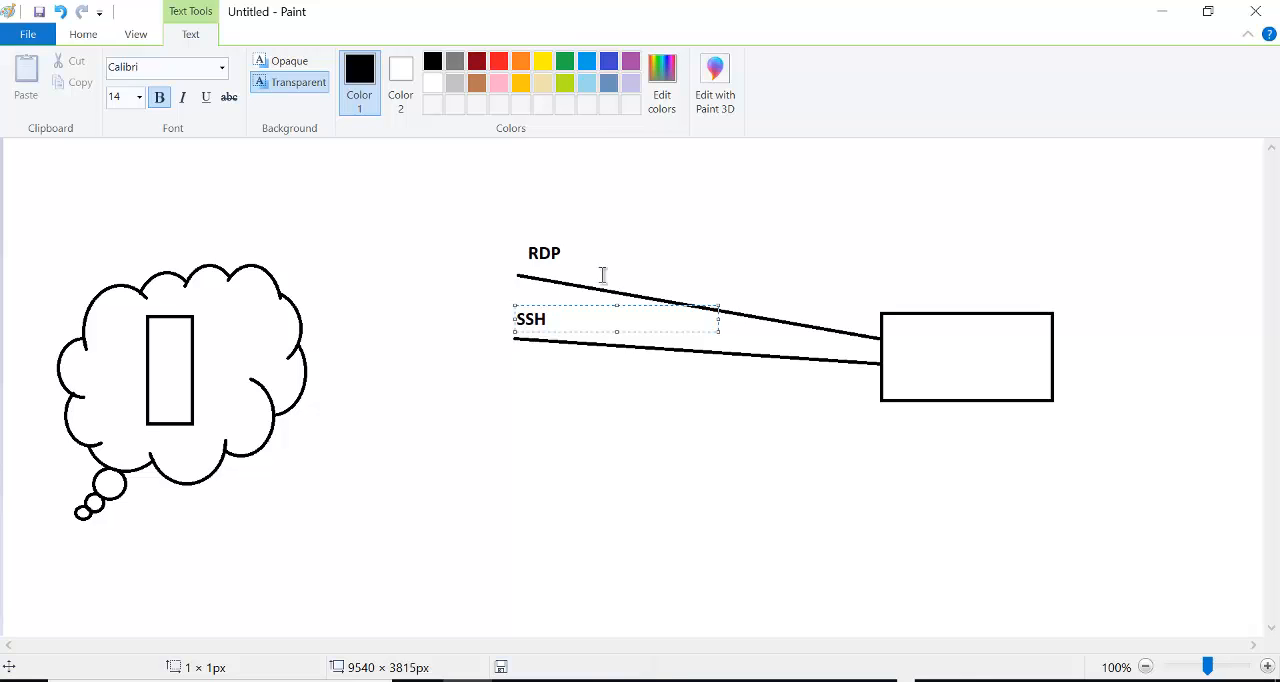
- Add the port numbers (3389) beside the RDP label and (22) beside the SSH label
{"action": "left_click", "coordinate": [580, 252]}
{"action": "left_click", "coordinate": [571, 250]}
{"action": "type", "text": "389"}
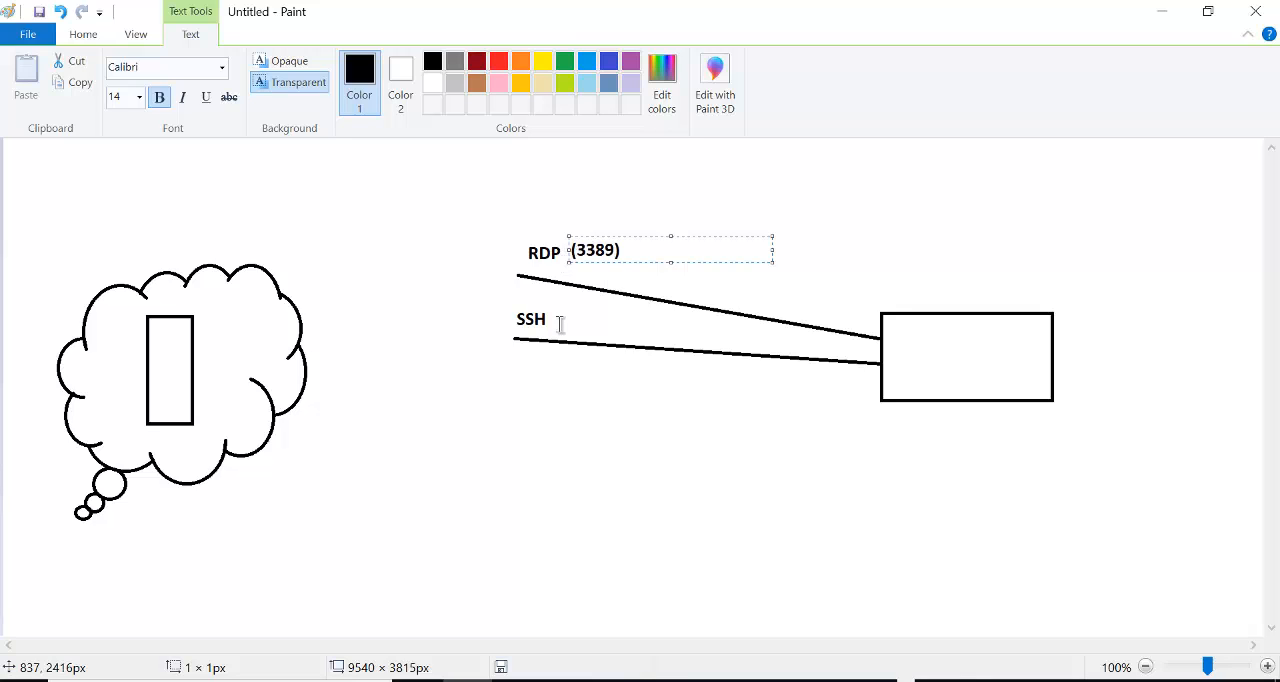
{"action": "left_click", "coordinate": [557, 324]}
{"action": "left_click", "coordinate": [557, 324]}
{"action": "left_click", "coordinate": [731, 240]}
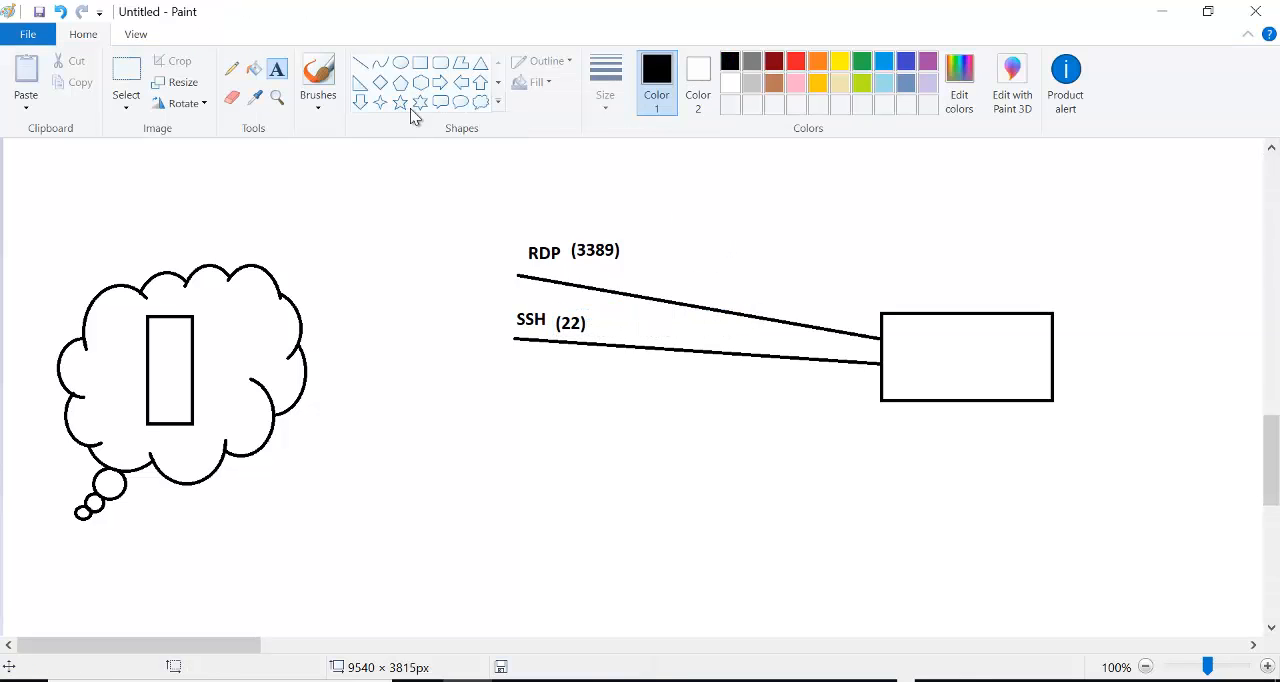
- Draw a third line from the rectangle below the SSH line and label it HTTPS 443
{"action": "left_click", "coordinate": [360, 62]}
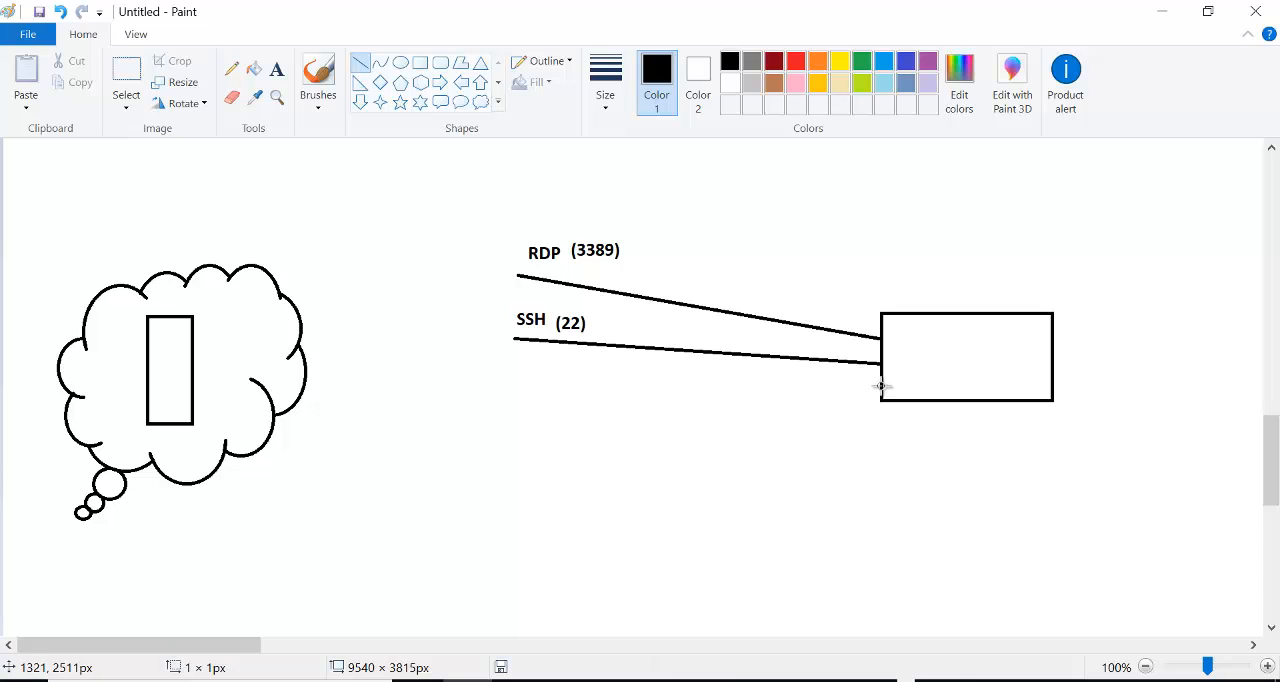
{"action": "left_click_drag", "start_coordinate": [881, 385], "coordinate": [516, 417]}
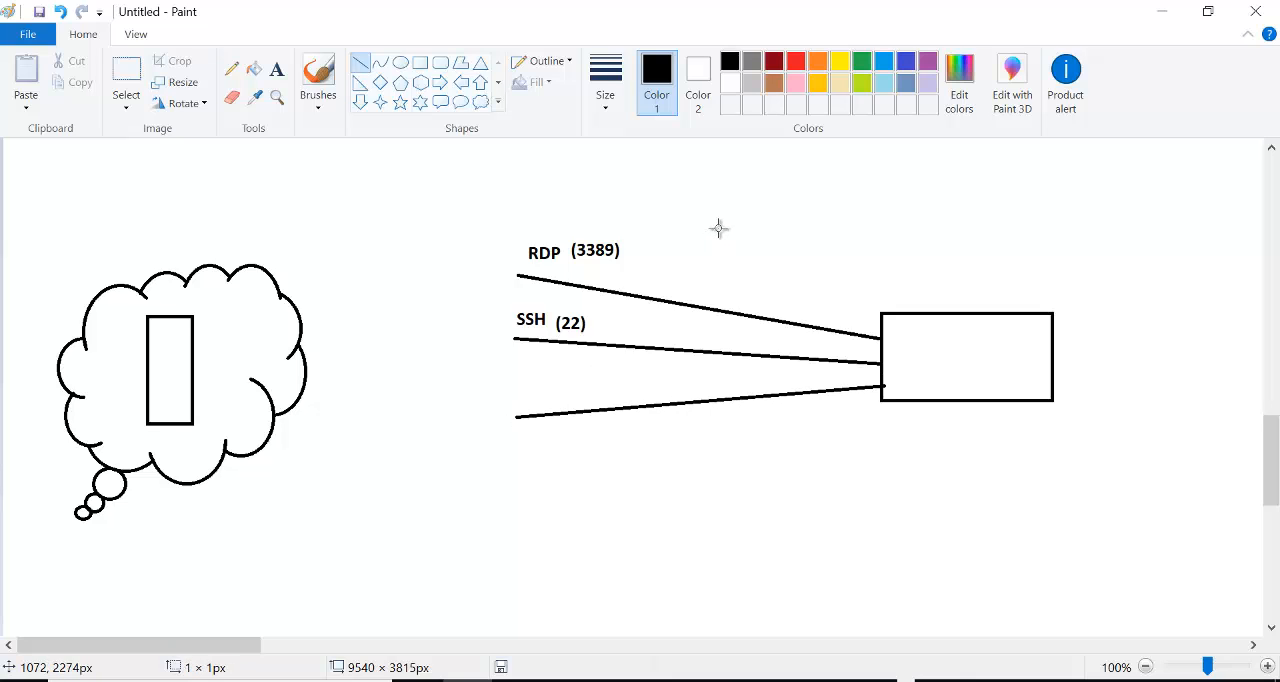
{"action": "left_click", "coordinate": [278, 70]}
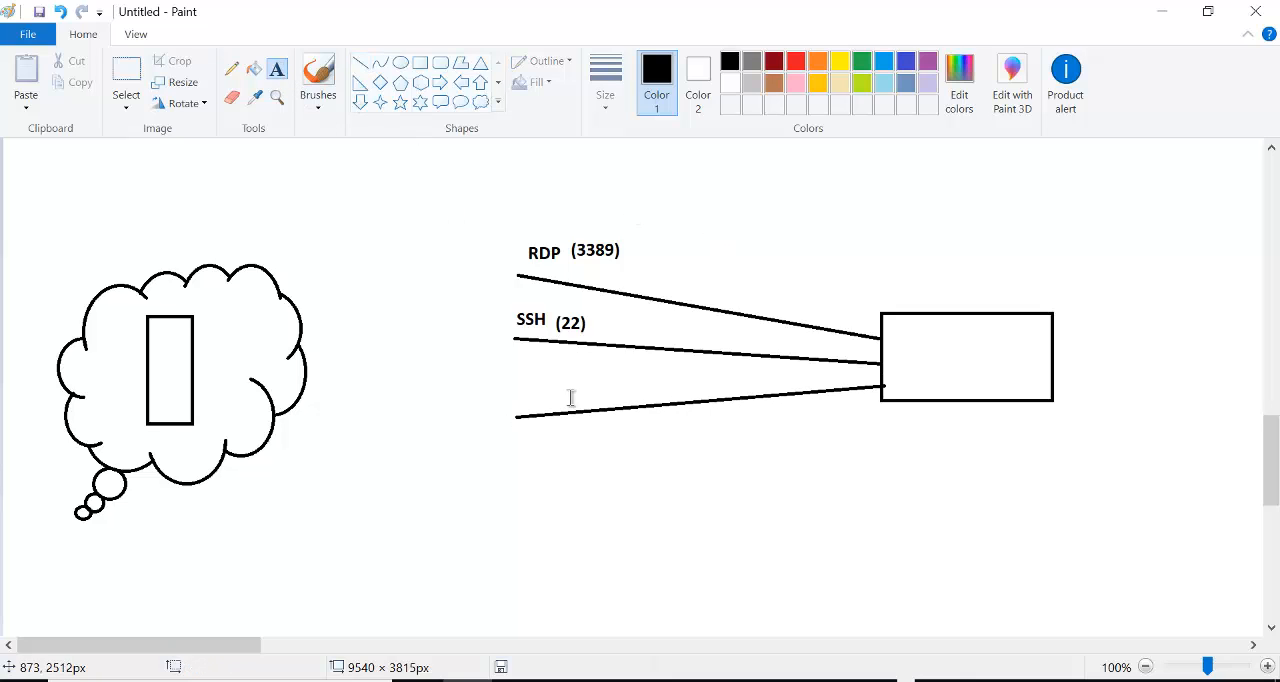
{"action": "left_click", "coordinate": [528, 399]}
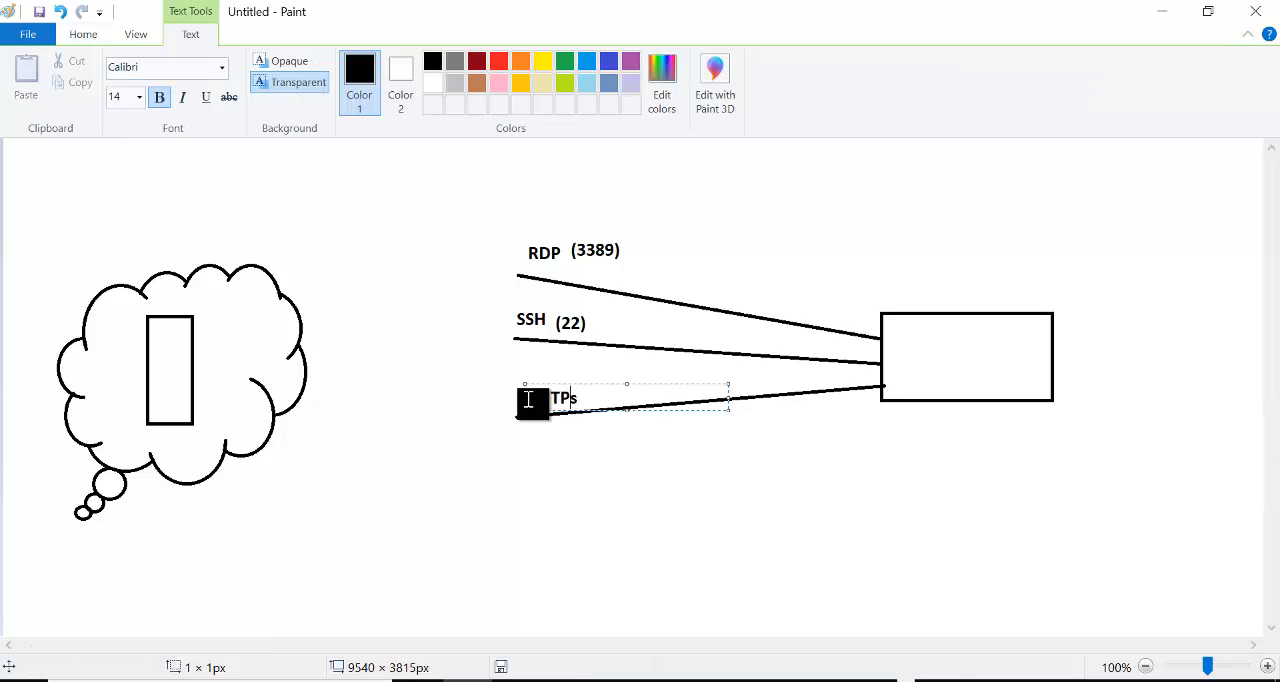
{"action": "key", "text": "BackSpace"}
{"action": "key", "text": "BackSpace"}
{"action": "key", "text": "BackSpace"}
{"action": "key", "text": "BackSpace"}
{"action": "key", "text": "BackSpace"}
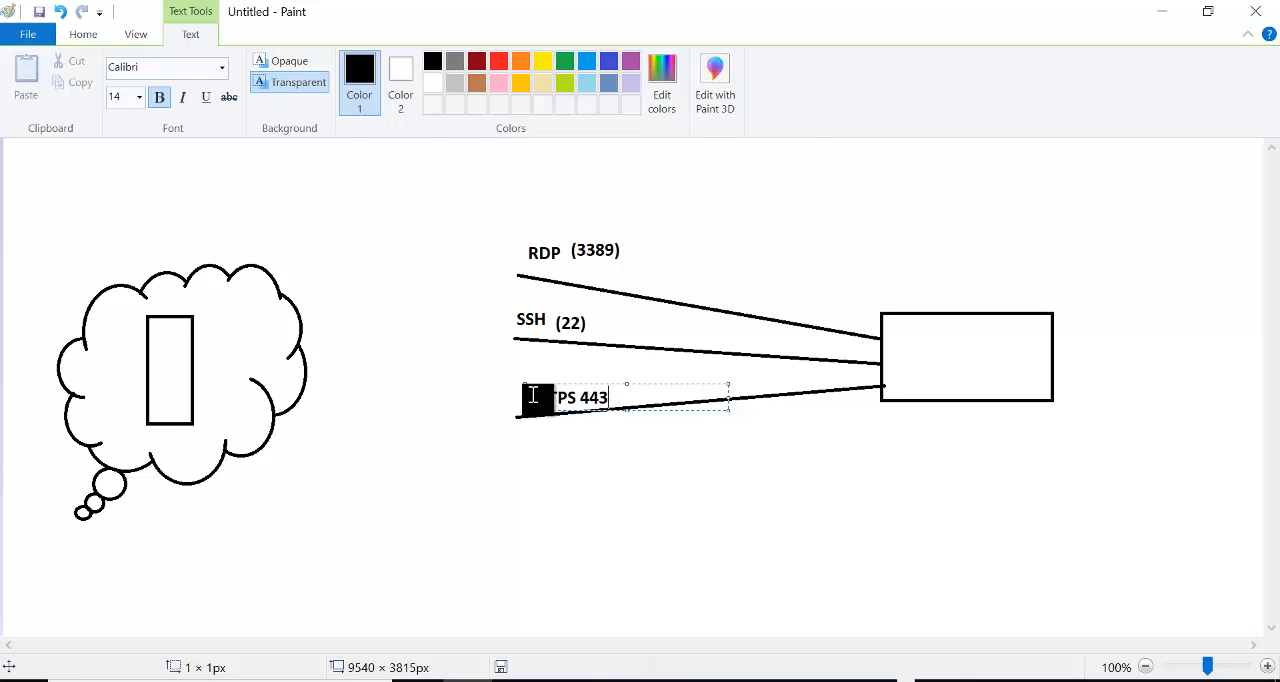
{"action": "left_click", "coordinate": [610, 283]}
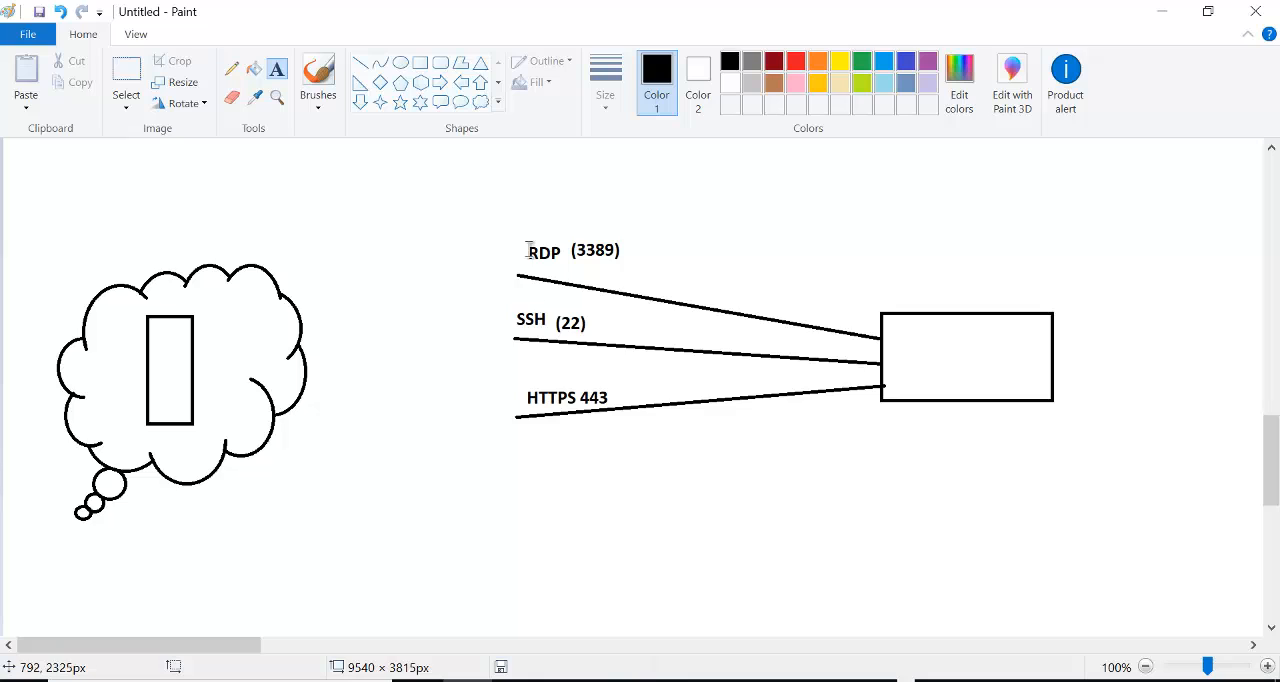
- Add a red GUI label in front of the RDP (3389) label in the diagram
{"action": "left_click", "coordinate": [795, 62]}
{"action": "left_click", "coordinate": [469, 253]}
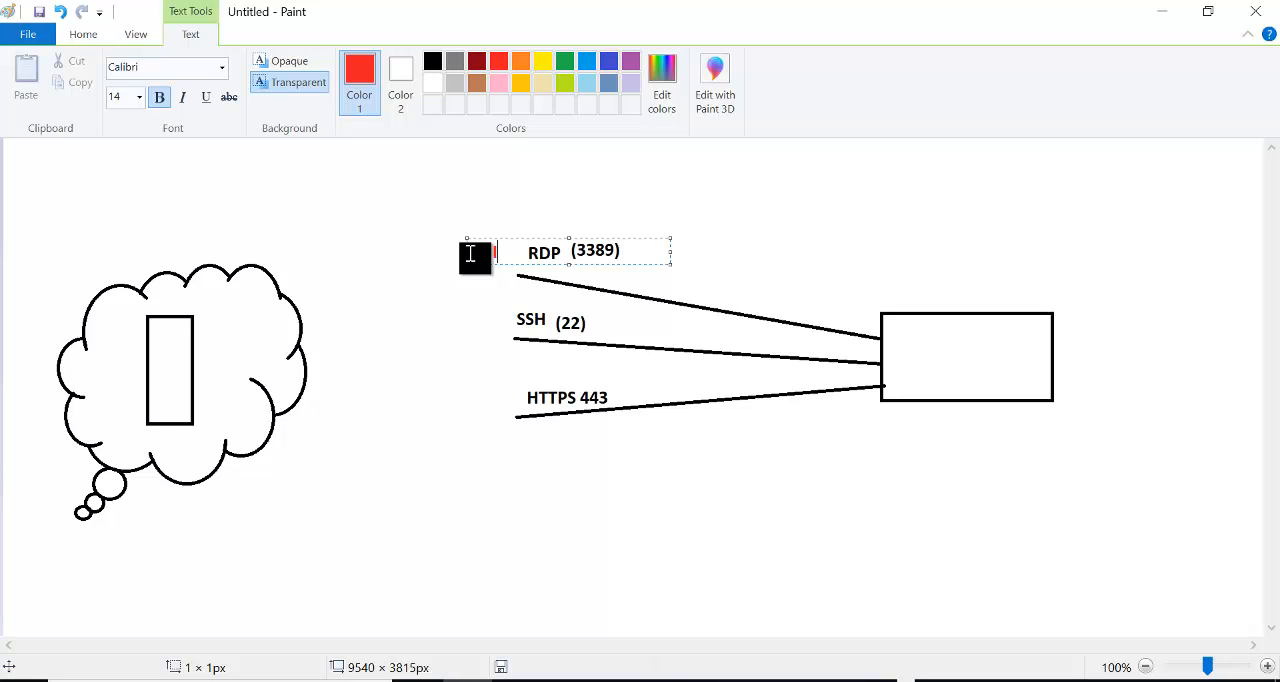
{"action": "type", "text": "GUI"}
{"action": "left_click", "coordinate": [724, 234]}
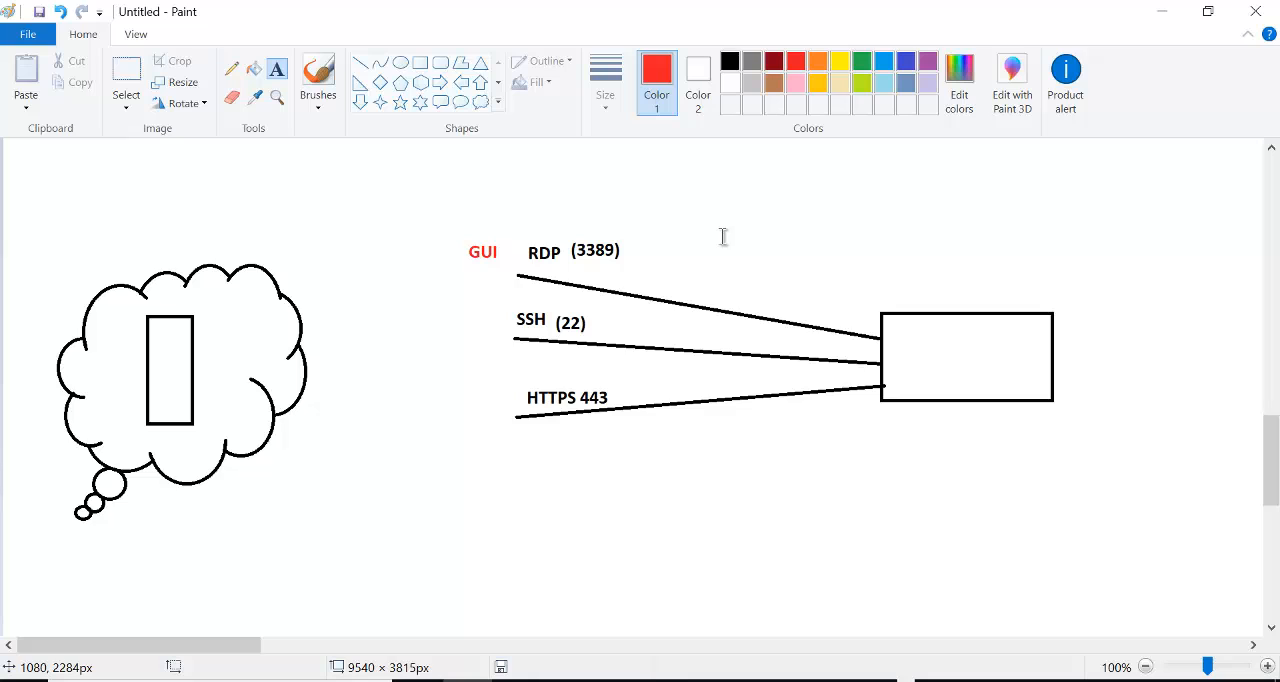
- Briefly show the Windows Server remote desktop session, and add a red CLI label in front of SSH (22) in the Paint diagram
{"action": "key", "text": "alt+Tab"}
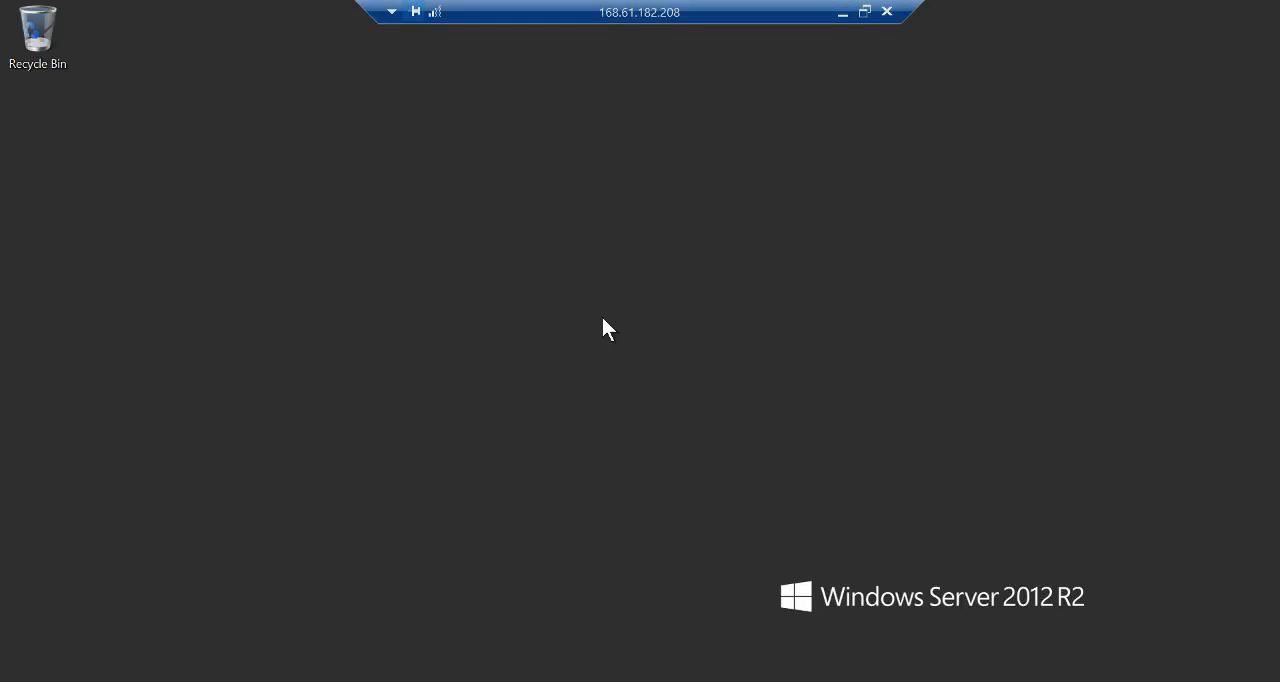
{"action": "left_click", "coordinate": [843, 13]}
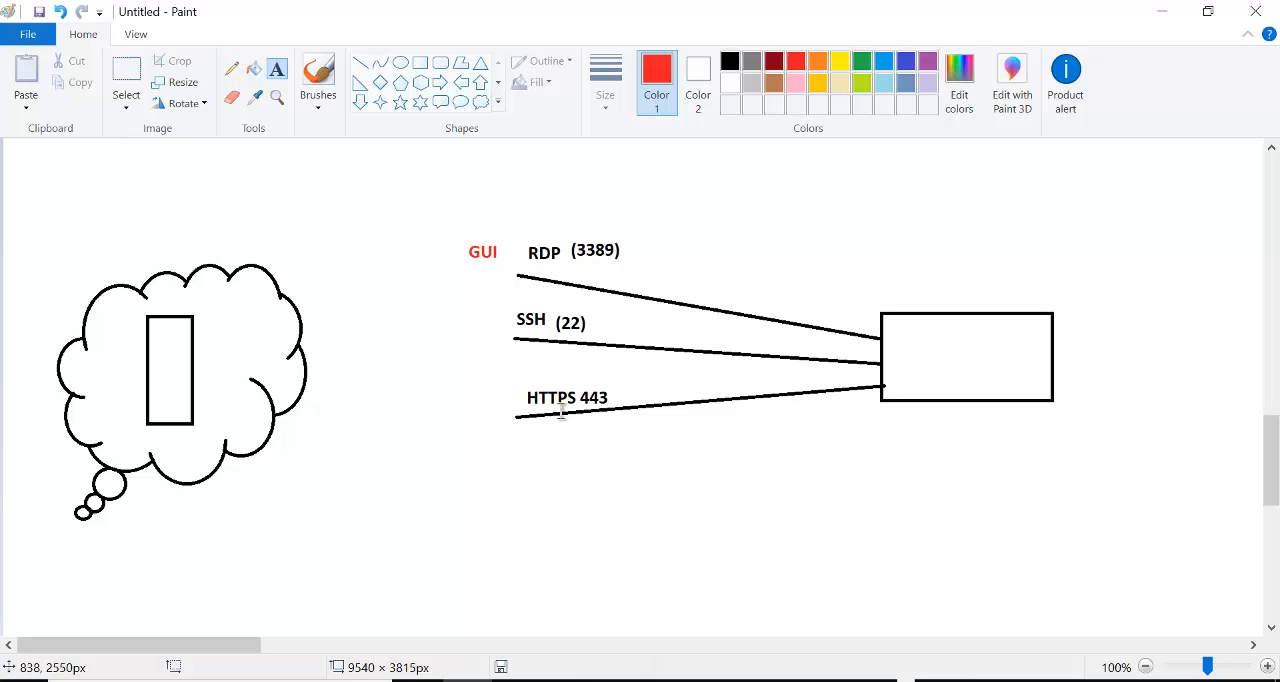
{"action": "left_click", "coordinate": [459, 320]}
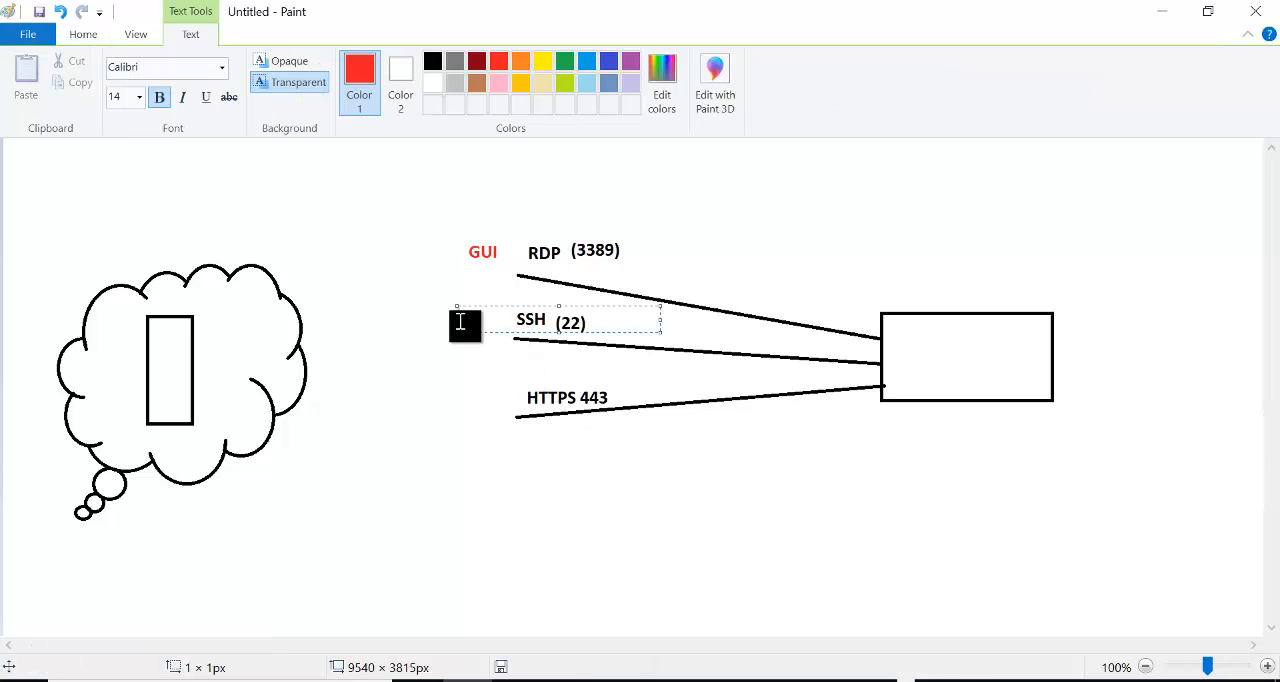
{"action": "left_click", "coordinate": [736, 193]}
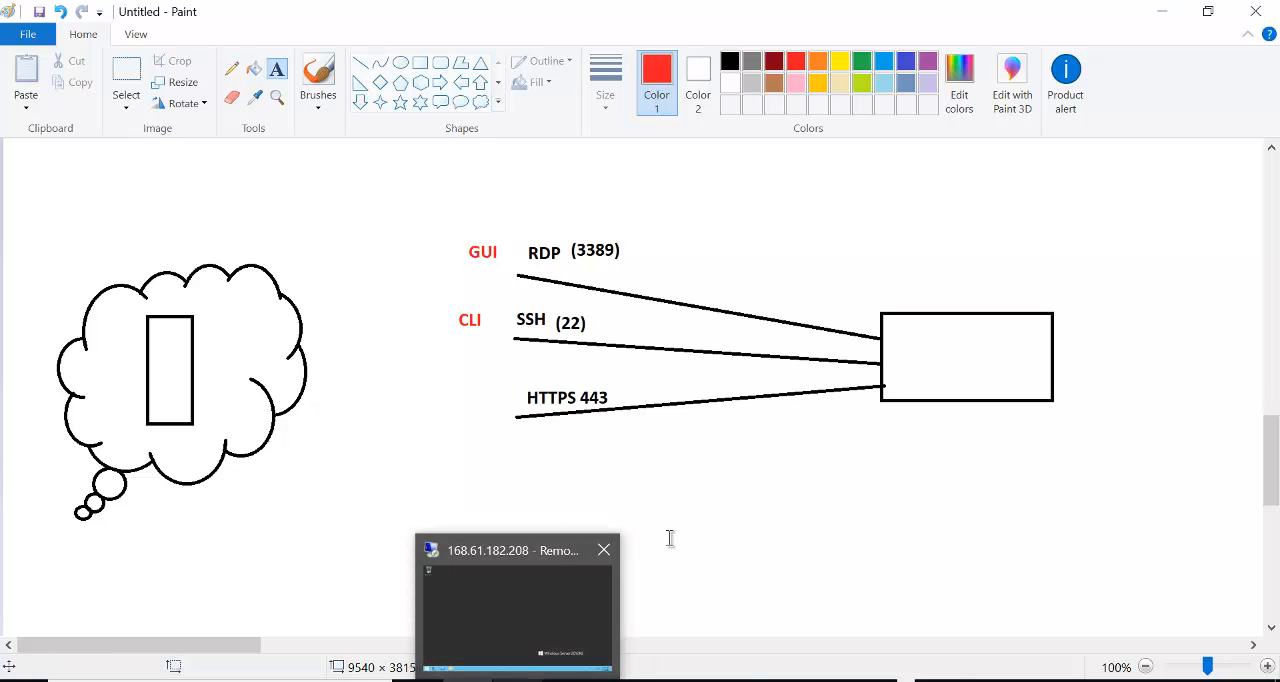
- Return to VM2's creation form in the Azure portal, disable boot diagnostics in the management settings and proceed to review and create
{"action": "key", "text": "alt+Tab"}
{"action": "key", "text": "alt+Tab"}
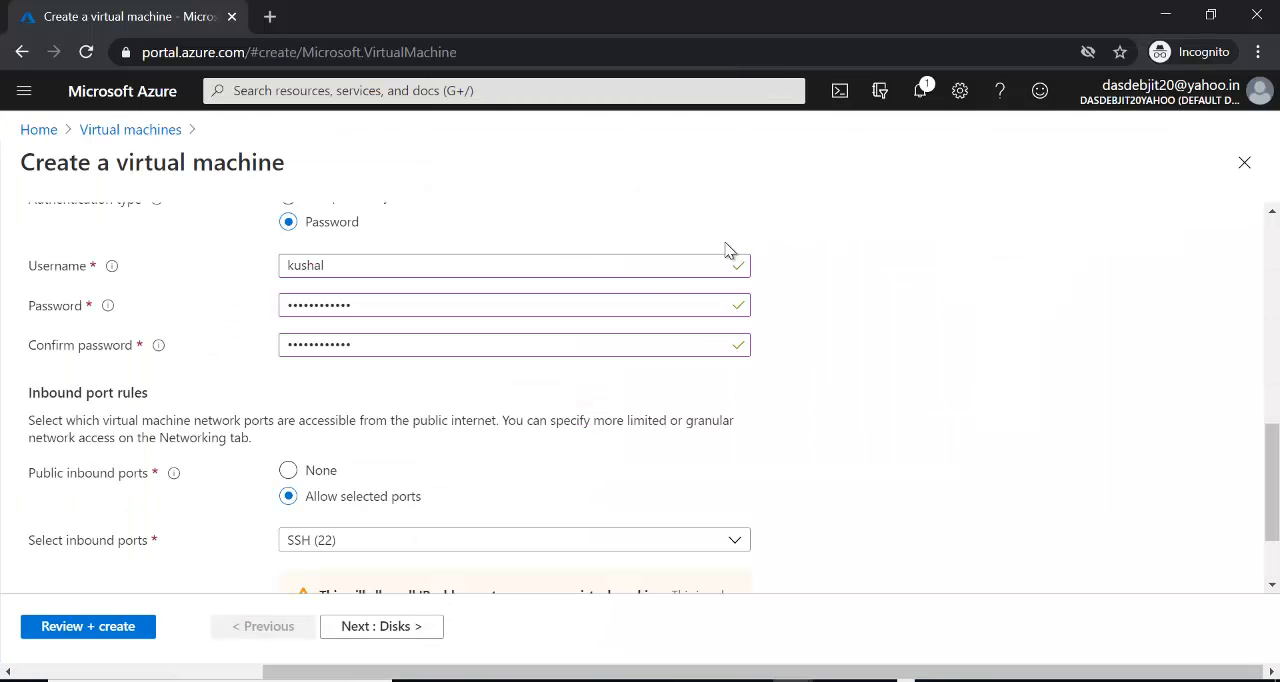
{"action": "left_click_drag", "start_coordinate": [1272, 445], "coordinate": [1236, 360]}
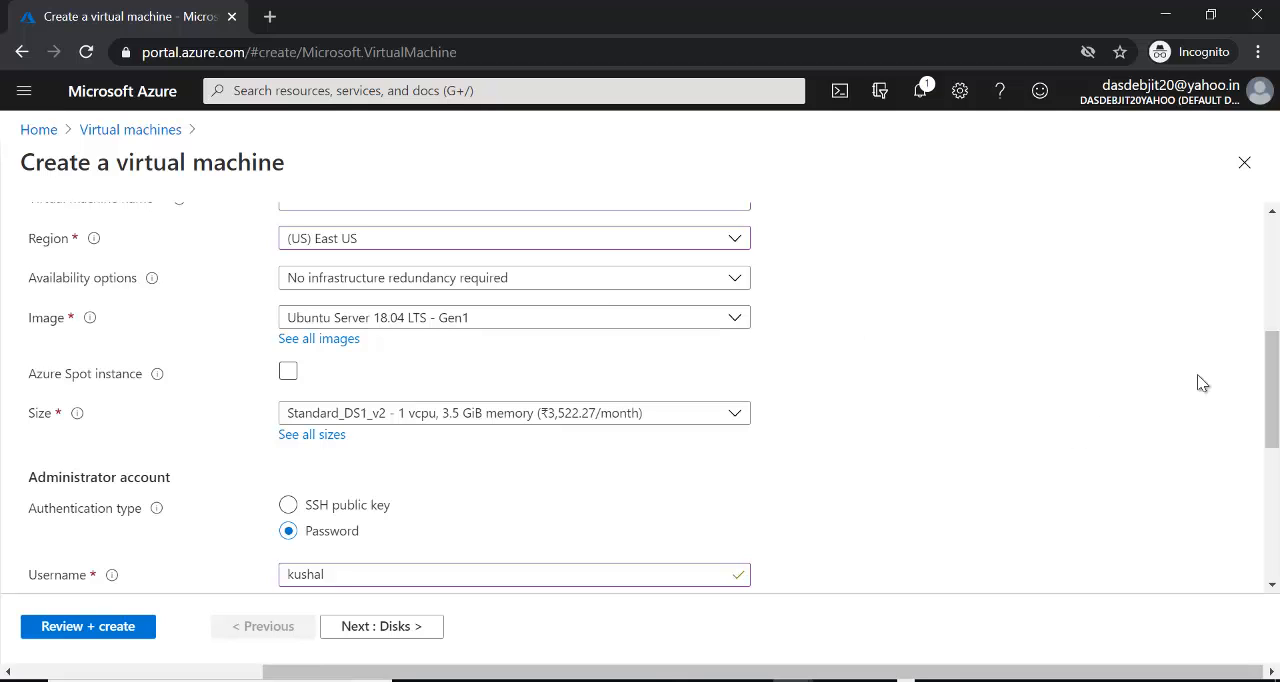
{"action": "left_click_drag", "start_coordinate": [1274, 360], "coordinate": [1275, 453]}
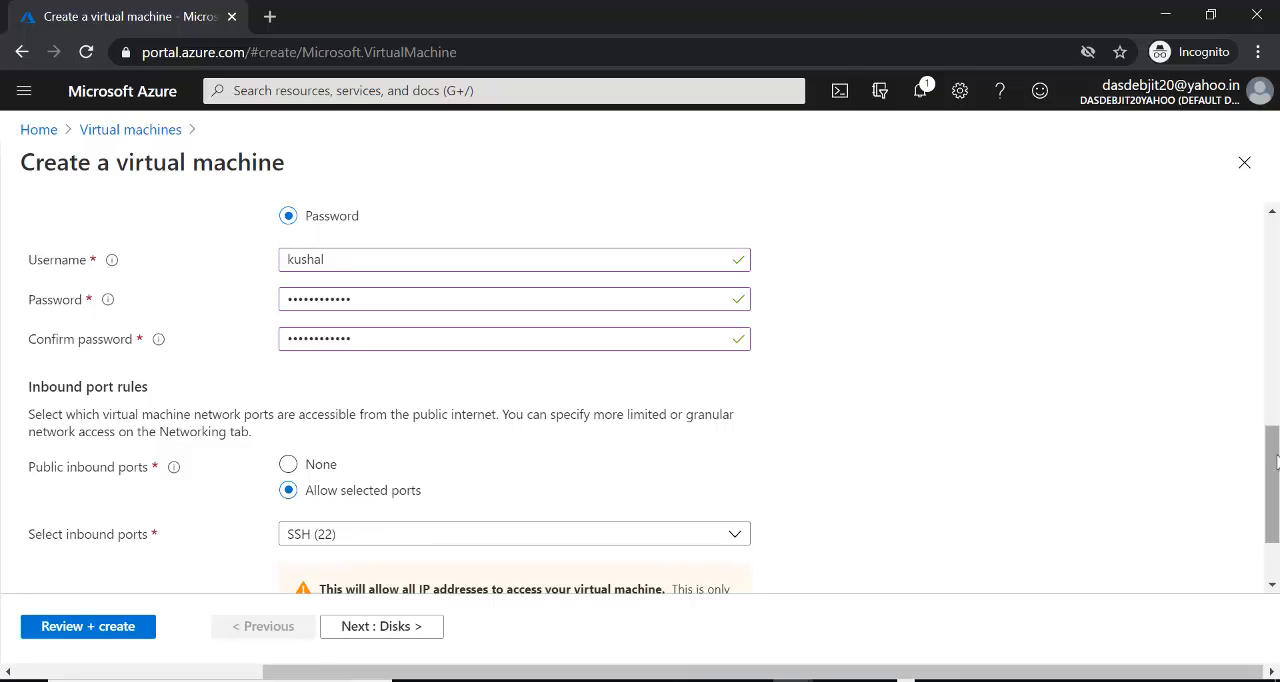
{"action": "left_click_drag", "start_coordinate": [1272, 458], "coordinate": [1234, 251]}
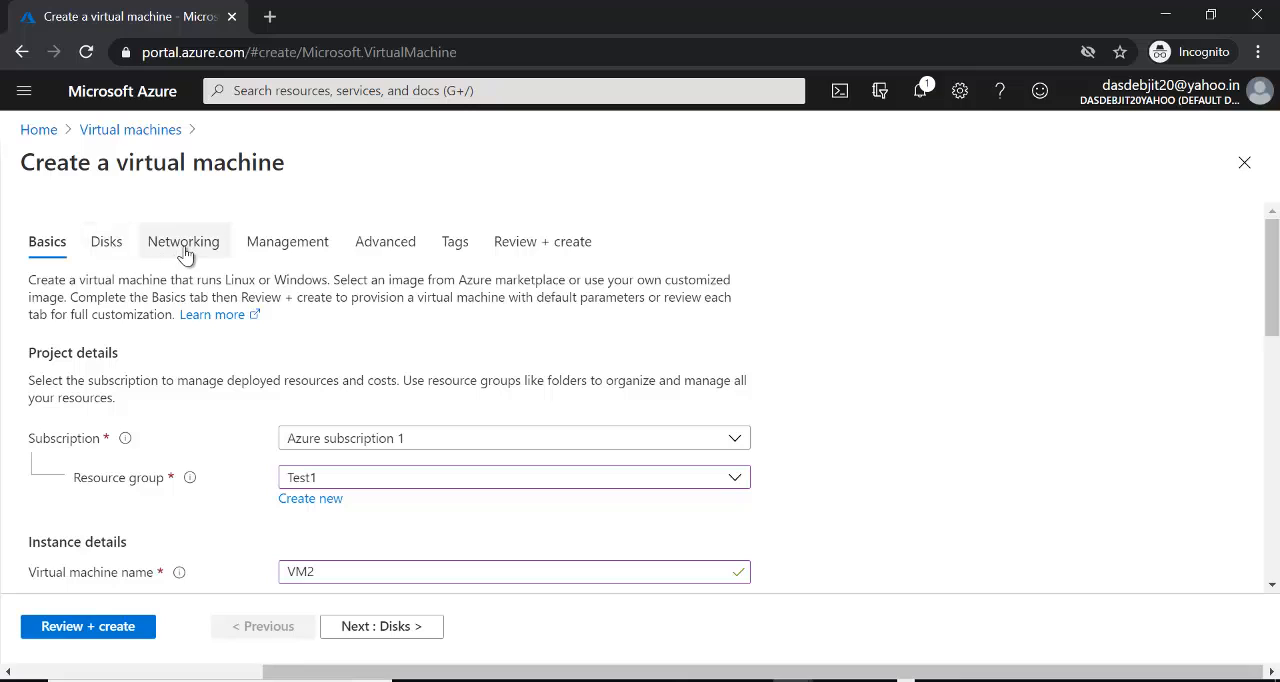
{"action": "left_click", "coordinate": [298, 243]}
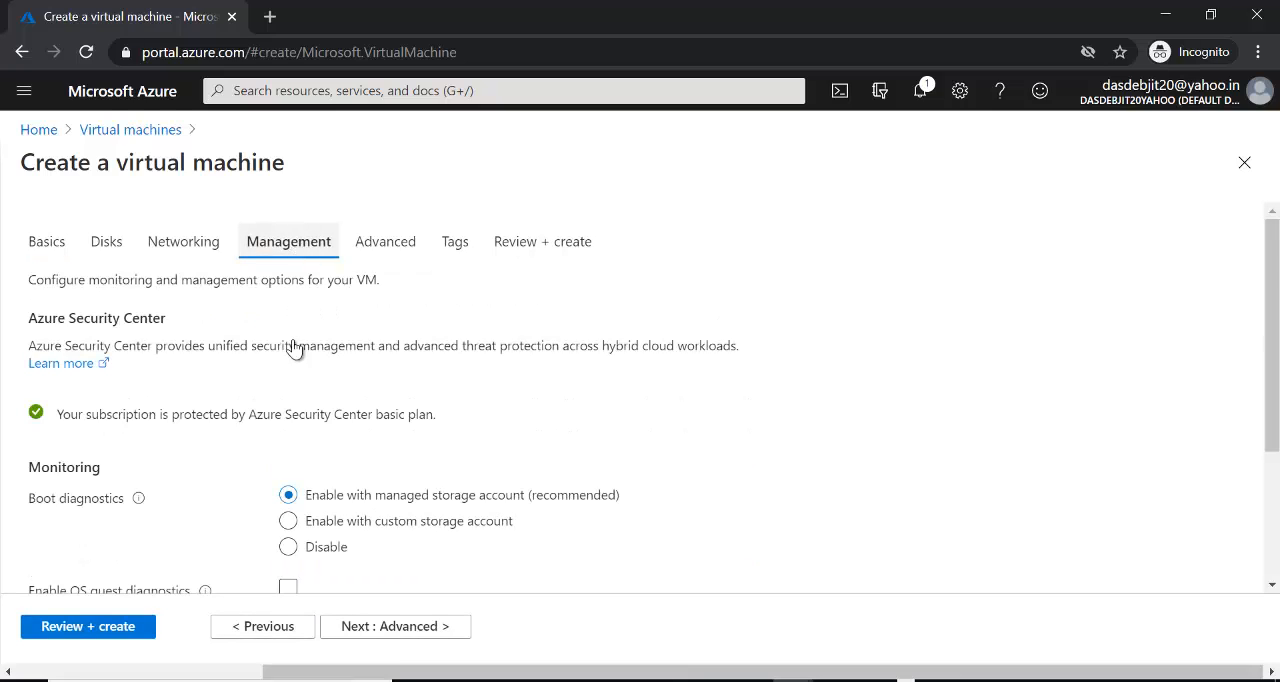
{"action": "left_click", "coordinate": [289, 548]}
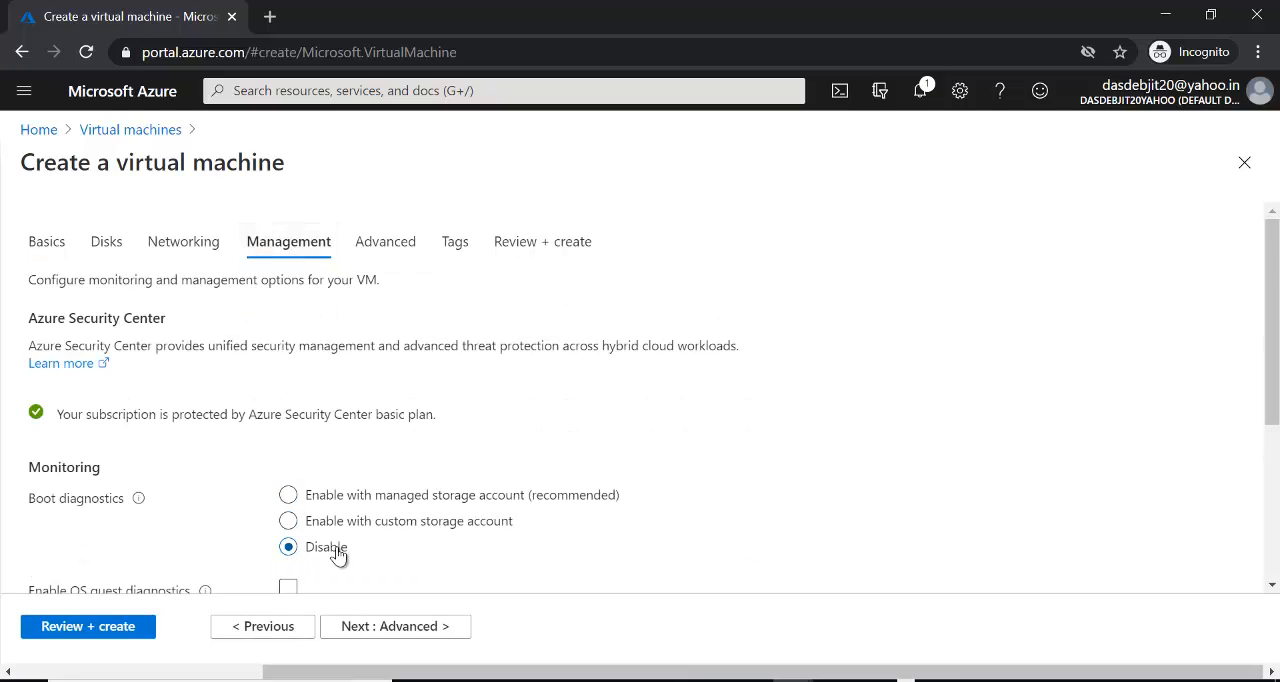
{"action": "left_click", "coordinate": [113, 630]}
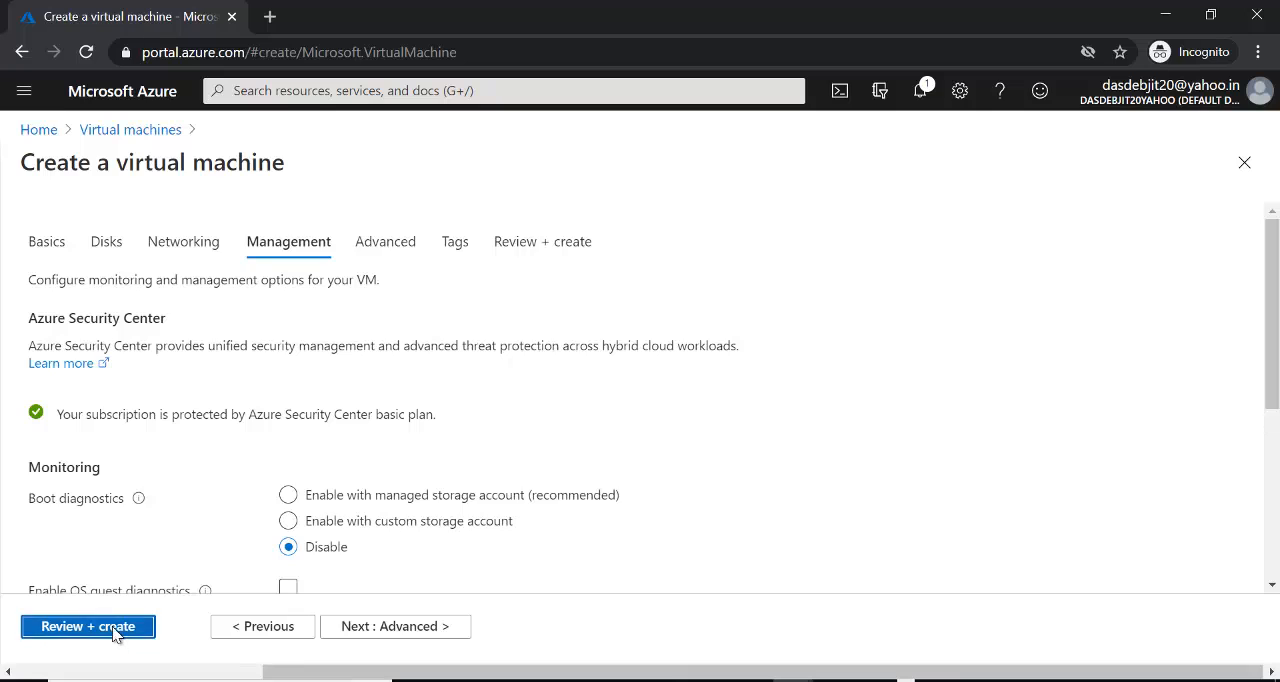
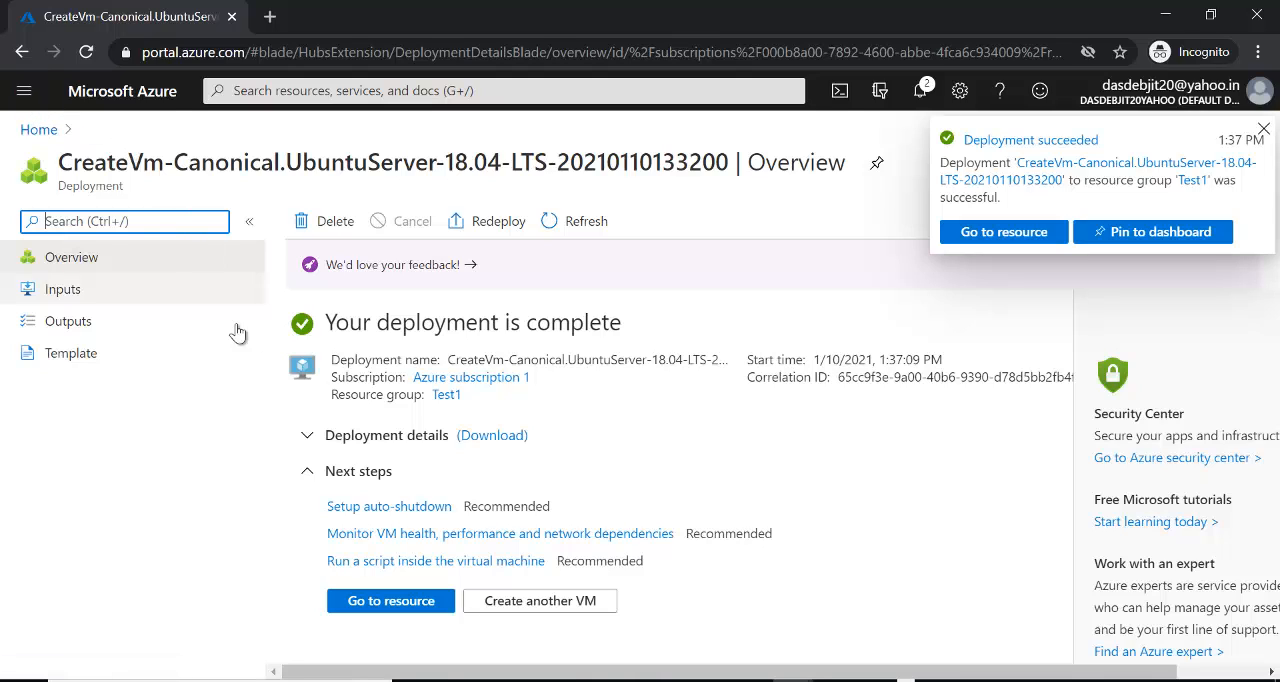
- Open the overview of the newly deployed VM2 and switch back to the Paint diagram
{"action": "left_click", "coordinate": [397, 605]}
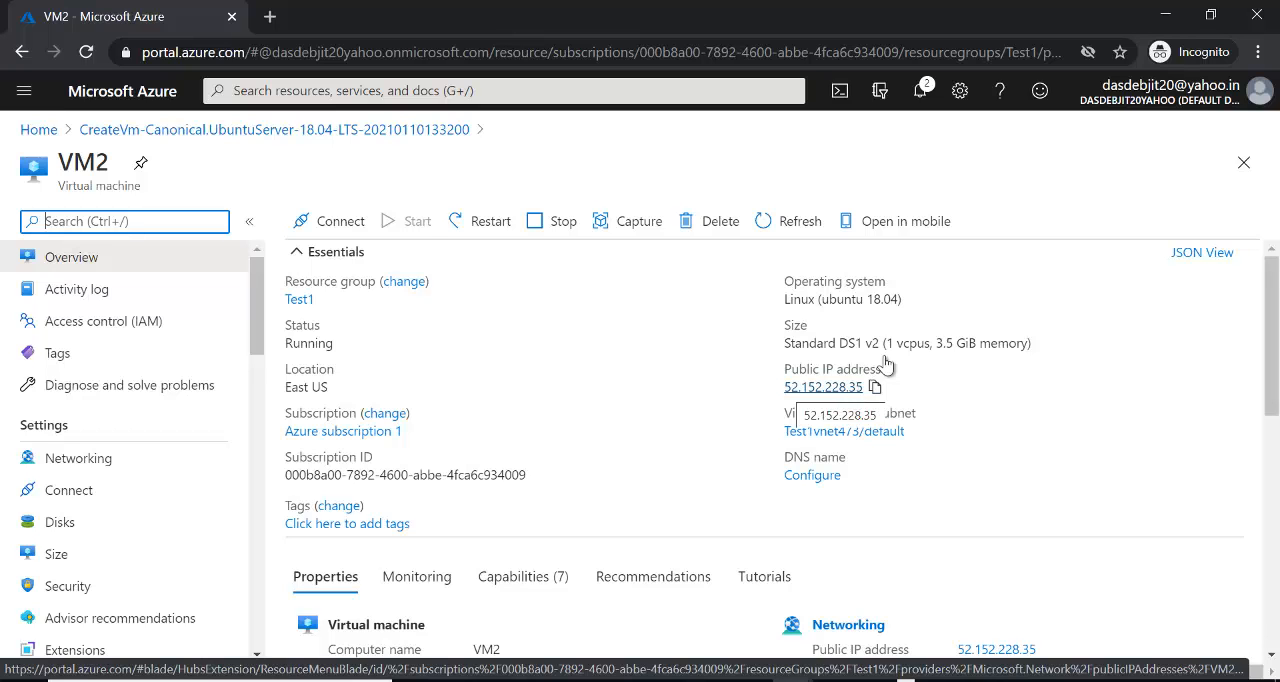
{"action": "left_click", "coordinate": [1160, 16]}
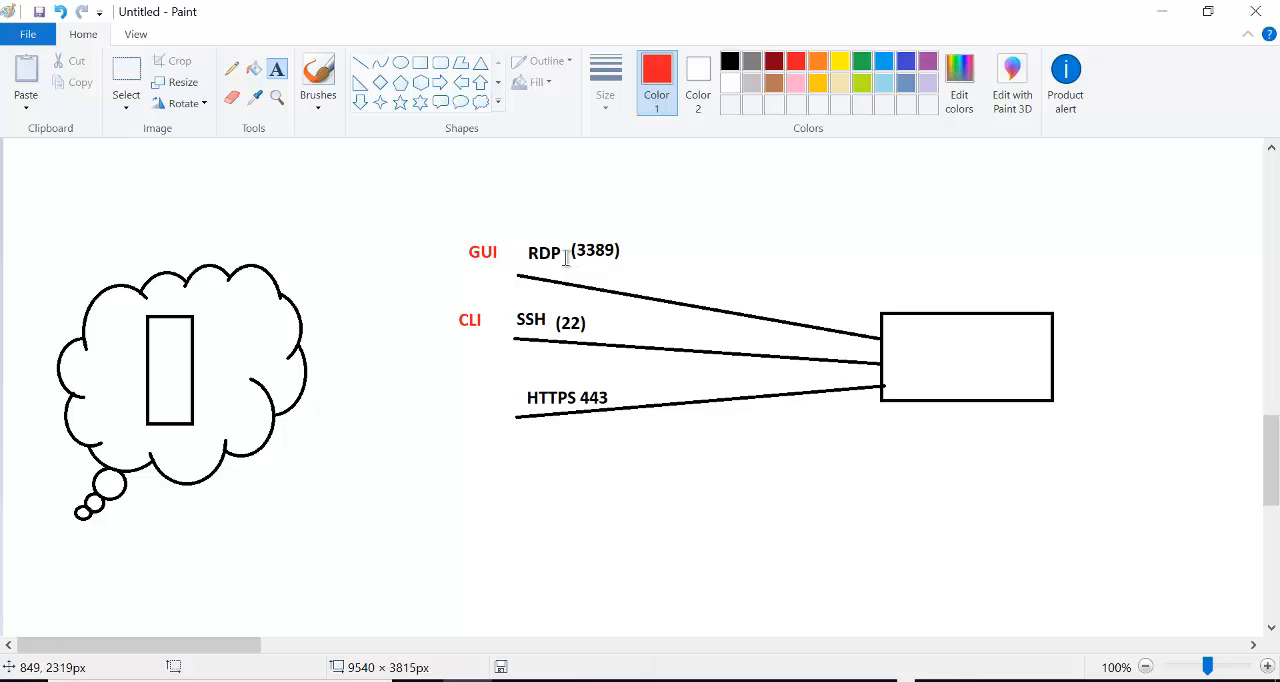
- Add a blue "Remote Desktop Connection" text label after the RDP (3389) label in the diagram
{"action": "left_click", "coordinate": [628, 271]}
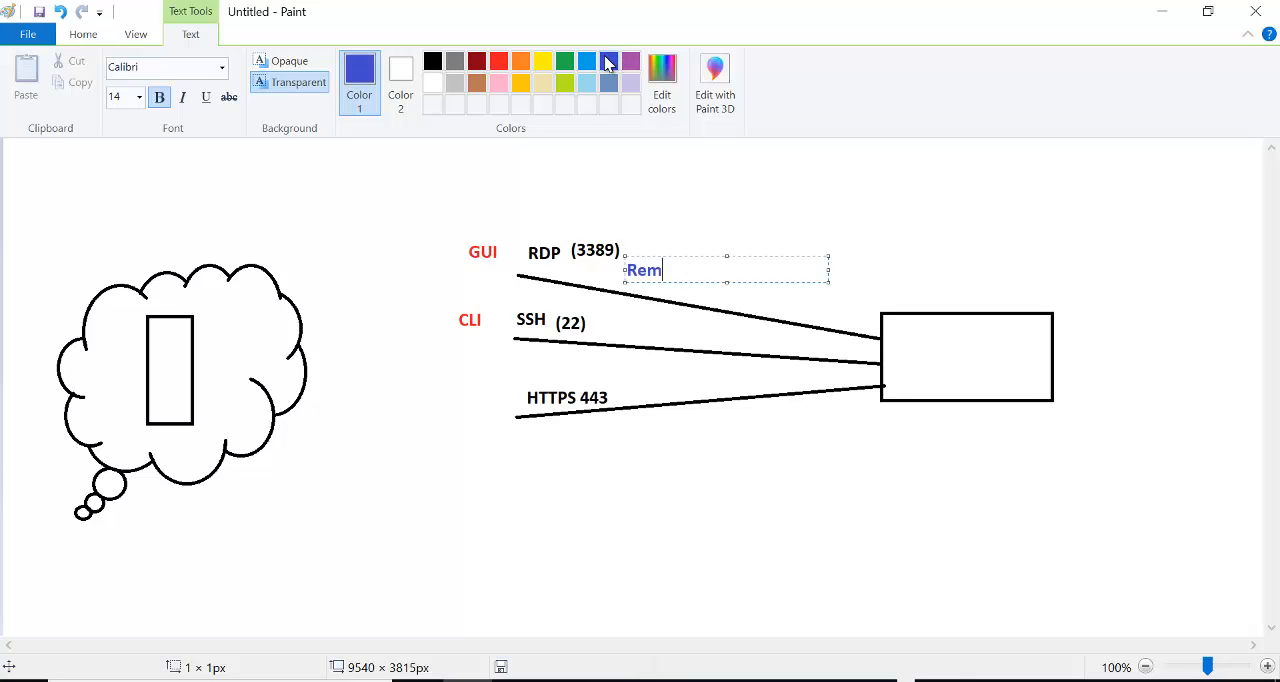
{"action": "type", "text": "Remote Deskto Connecti"}
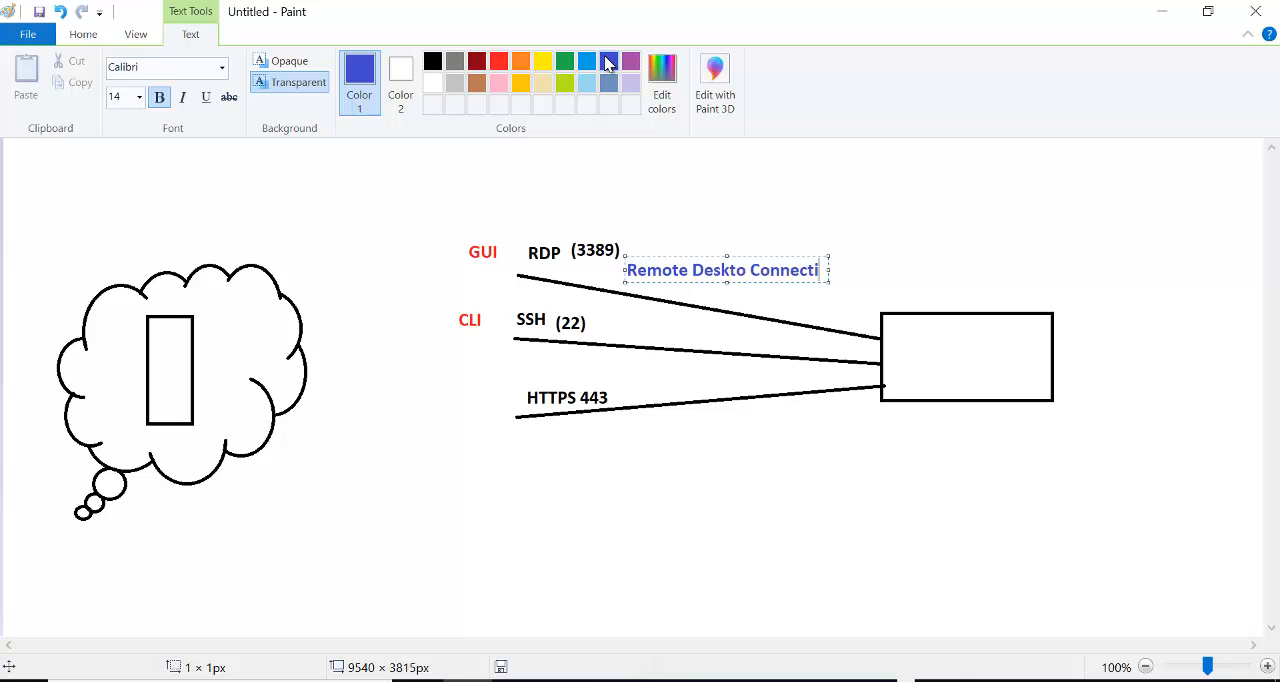
{"action": "type", "text": "on"}
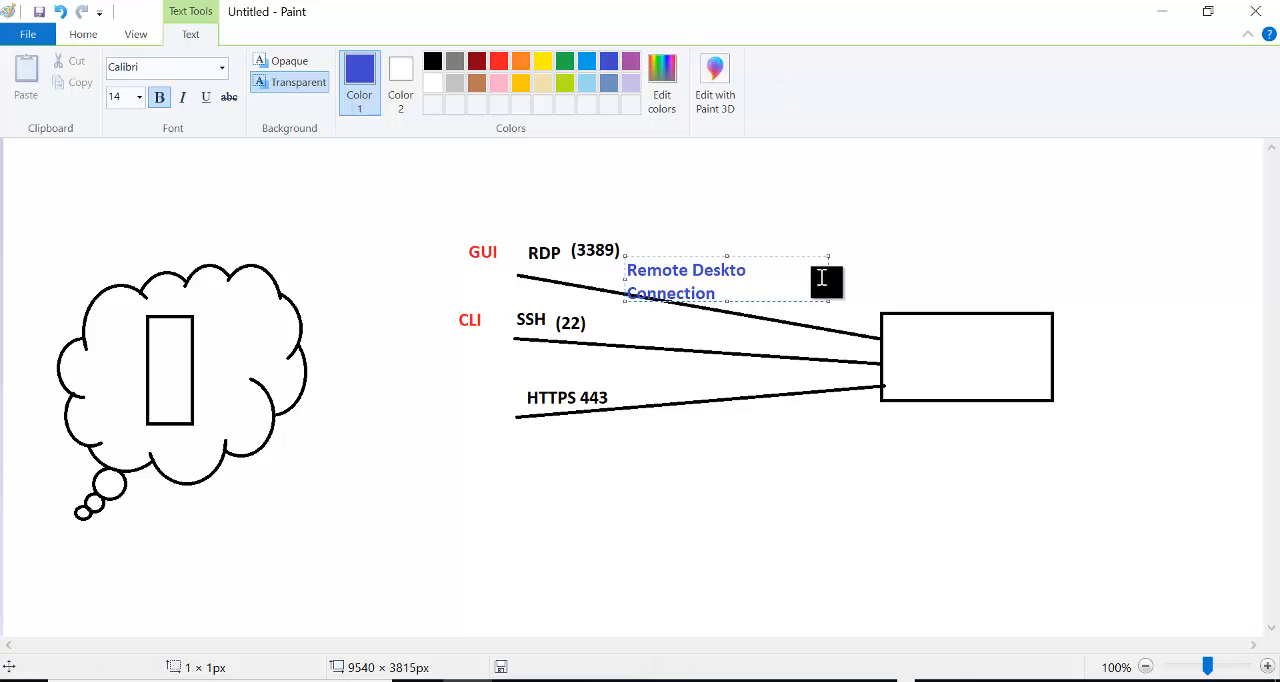
{"action": "left_click_drag", "start_coordinate": [826, 278], "coordinate": [943, 262]}
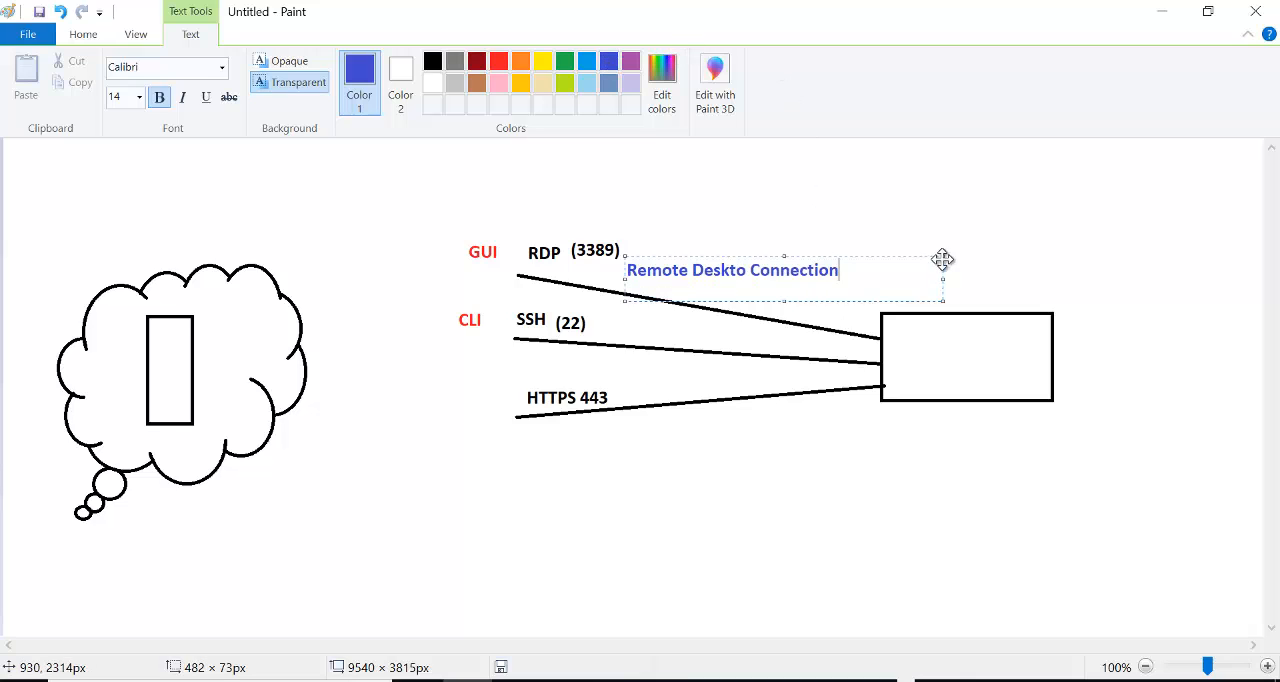
{"action": "left_click", "coordinate": [746, 274]}
{"action": "type", "text": "p"}
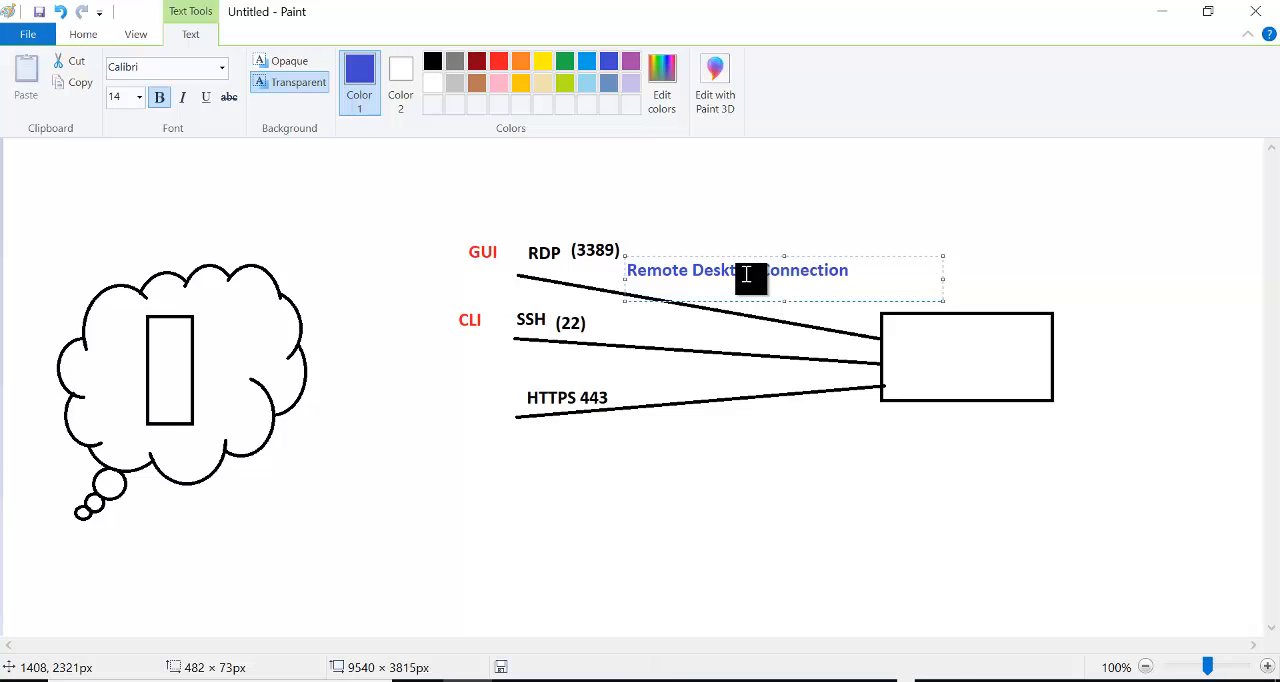
{"action": "left_click", "coordinate": [549, 214]}
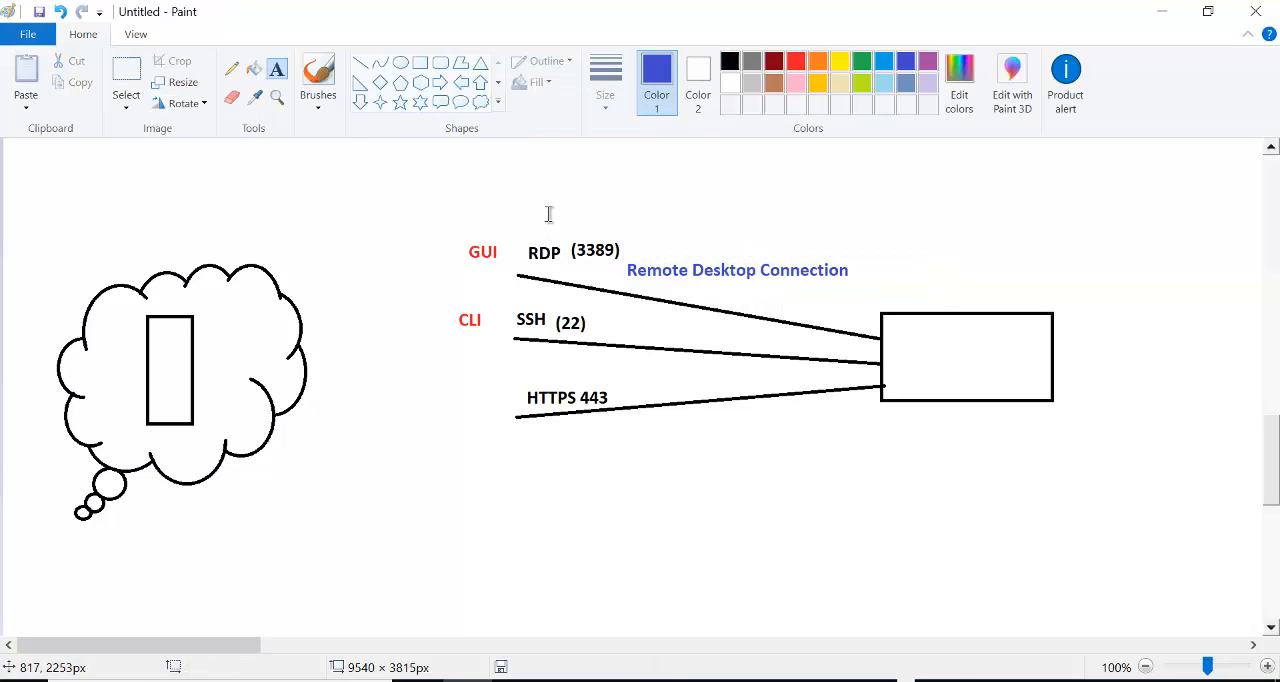
{"action": "left_click", "coordinate": [604, 328]}
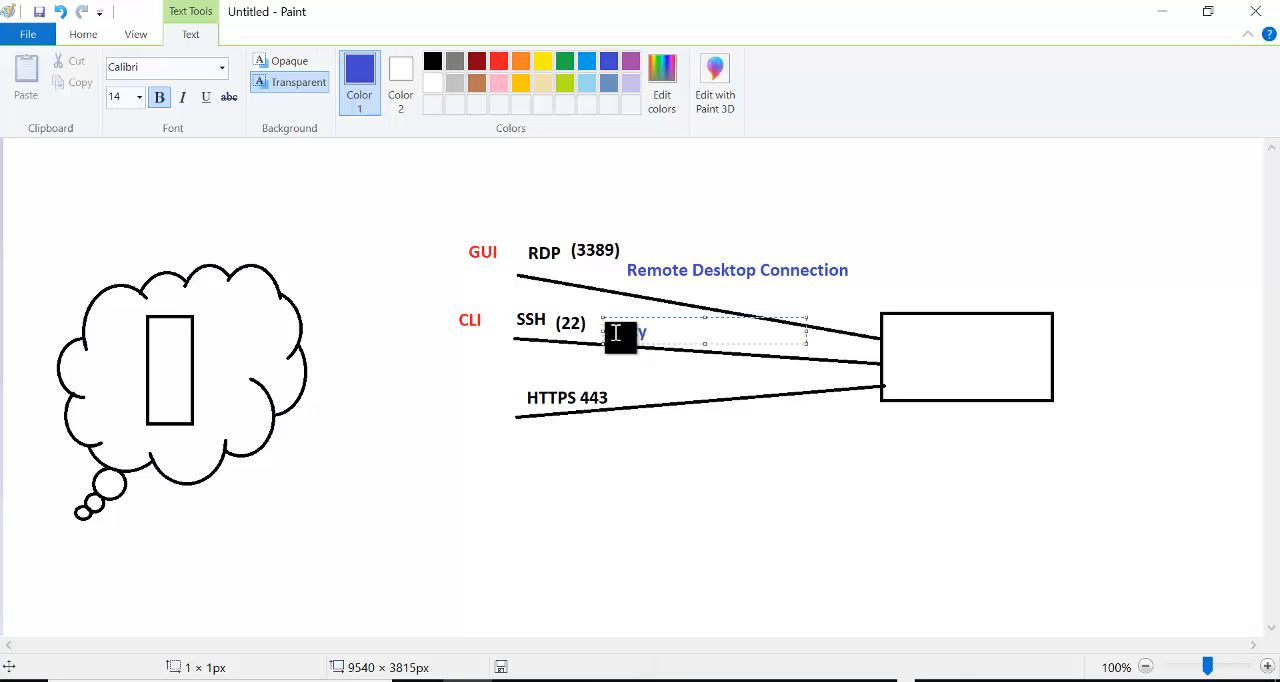
{"action": "left_click", "coordinate": [834, 243]}
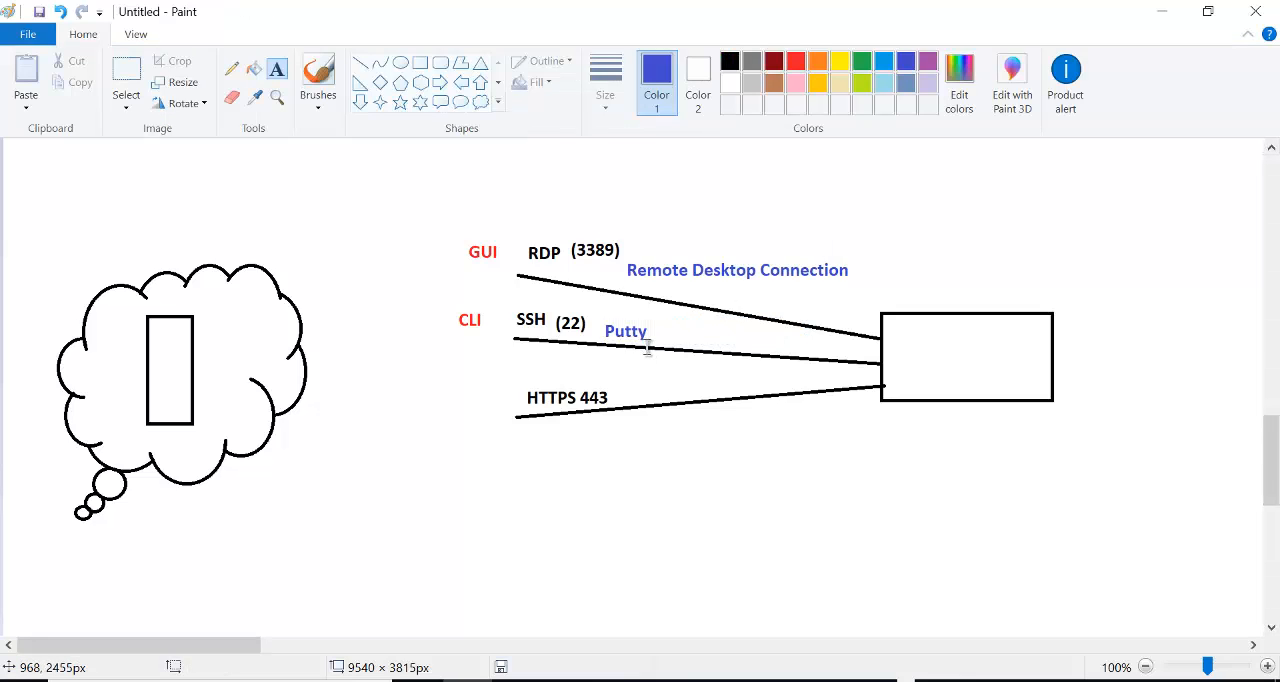
{"action": "left_click", "coordinate": [721, 494]}
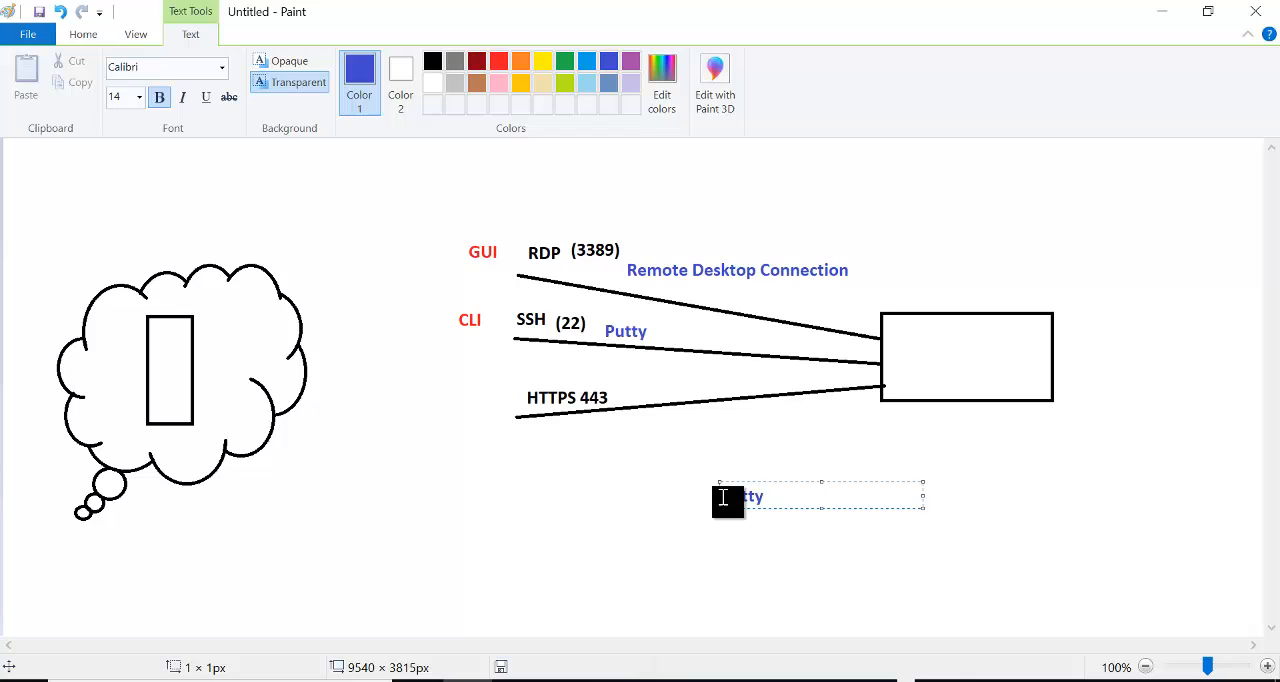
{"action": "type", "text": "putty.org"}
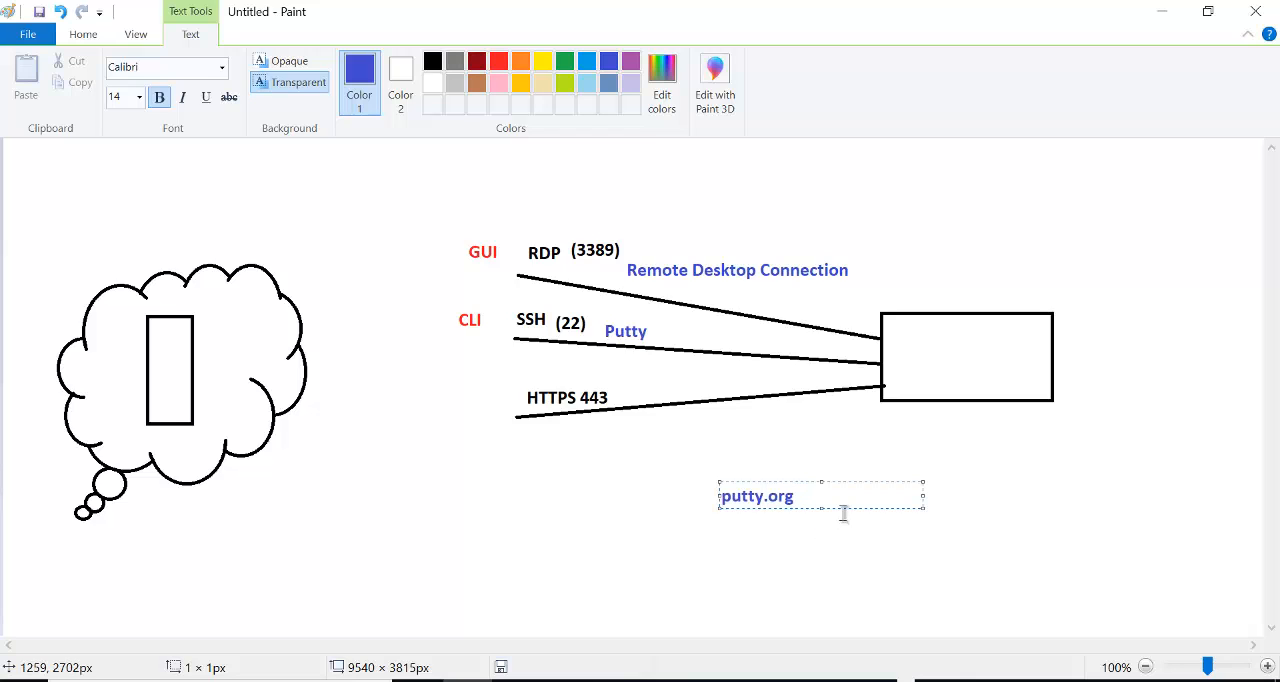
{"action": "type", "text": "hwww."}
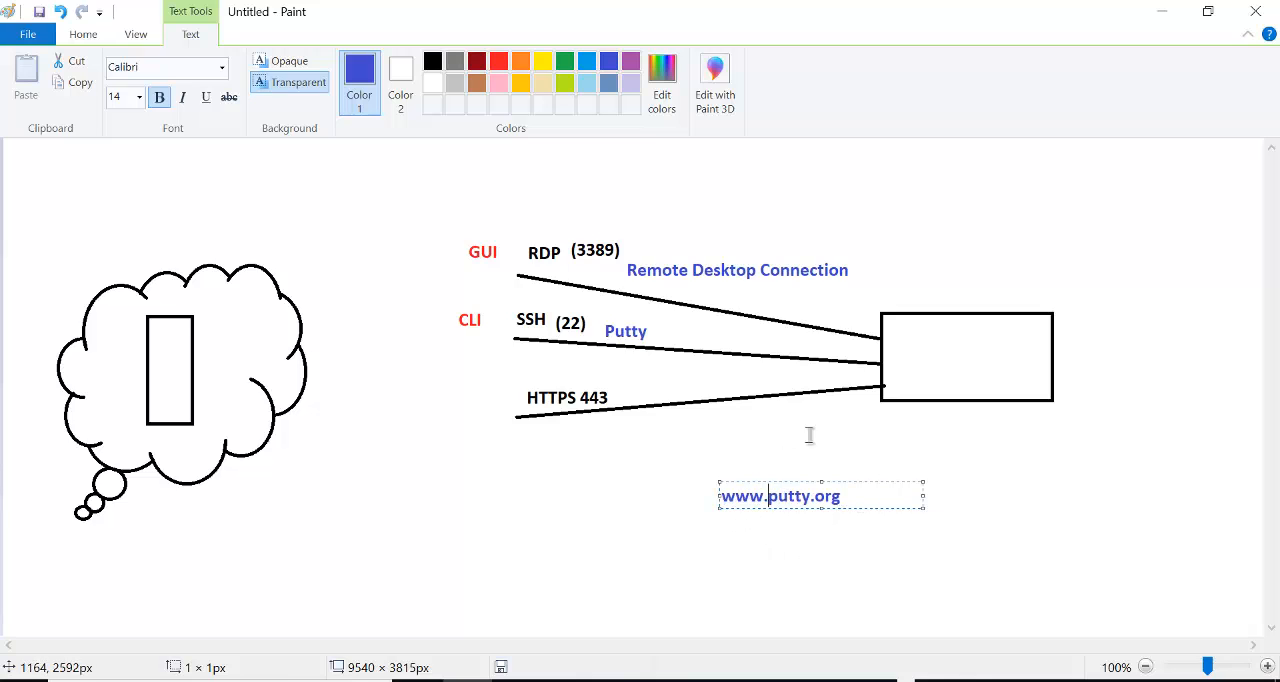
{"action": "left_click", "coordinate": [876, 433]}
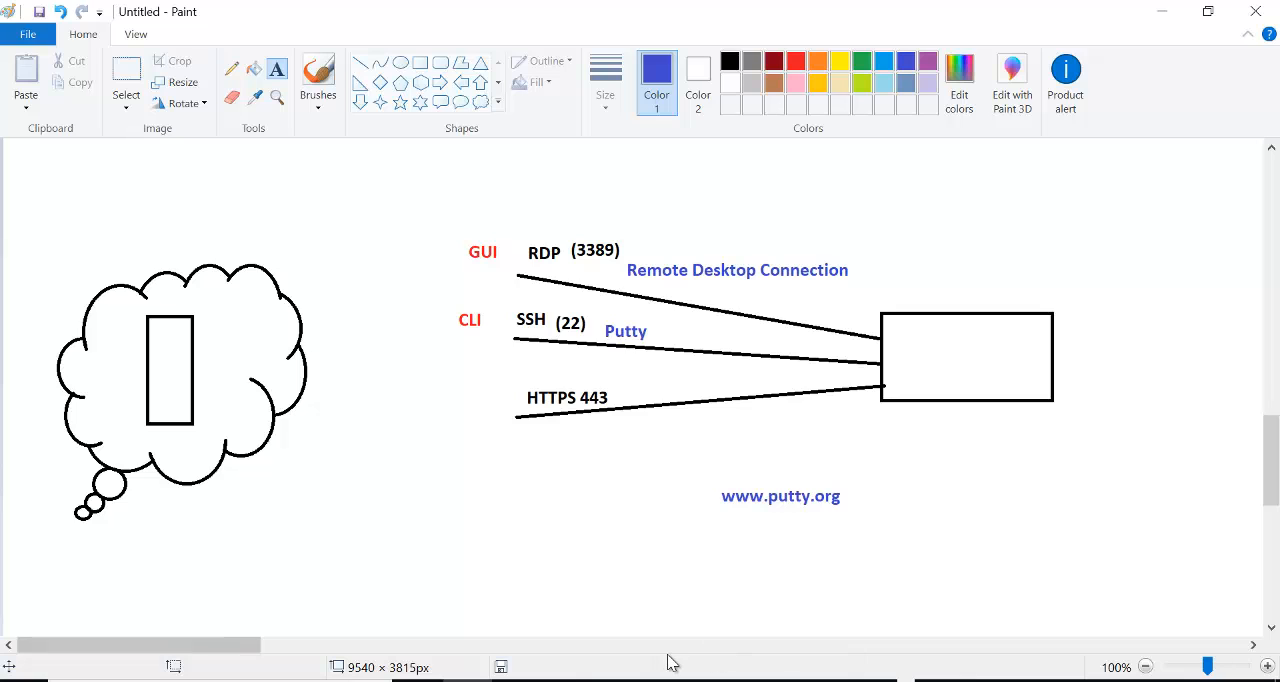
- Launch PuTTY over the Azure portal and open an SSH connection to 52.152.228.35 on port 22, accepting the server's host key
{"action": "key", "text": "alt+Tab"}
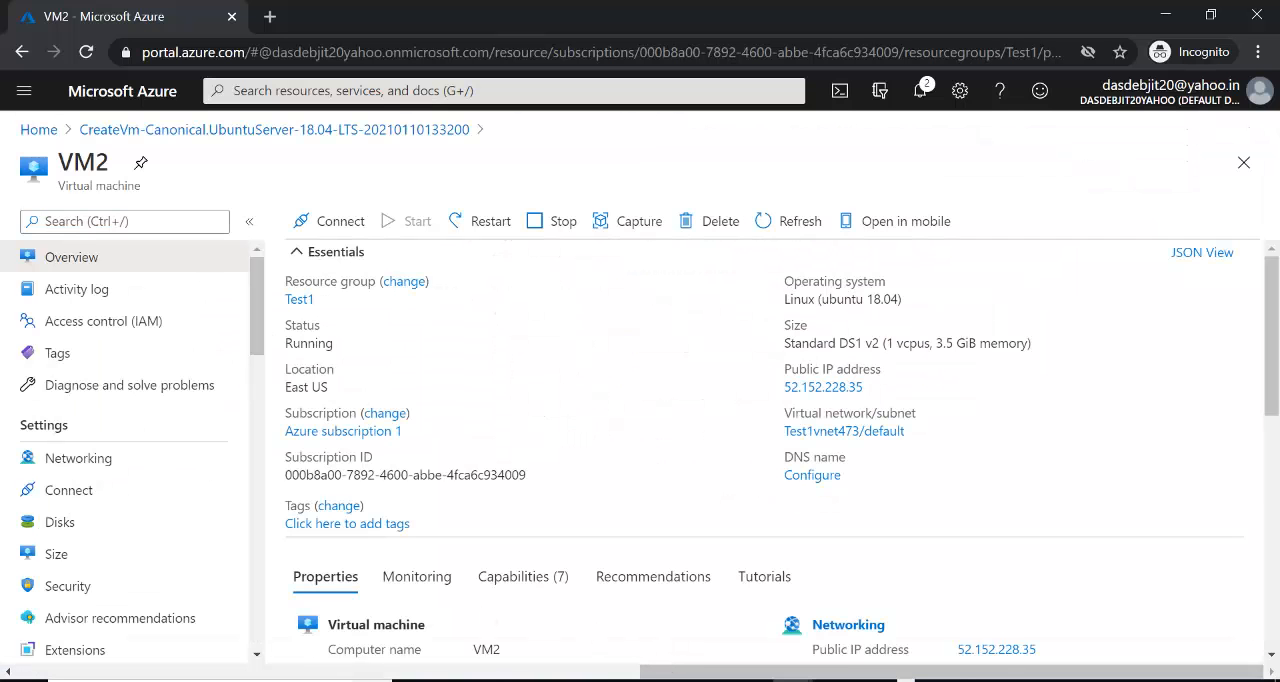
{"action": "key", "text": "super"}
{"action": "type", "text": "putty"}
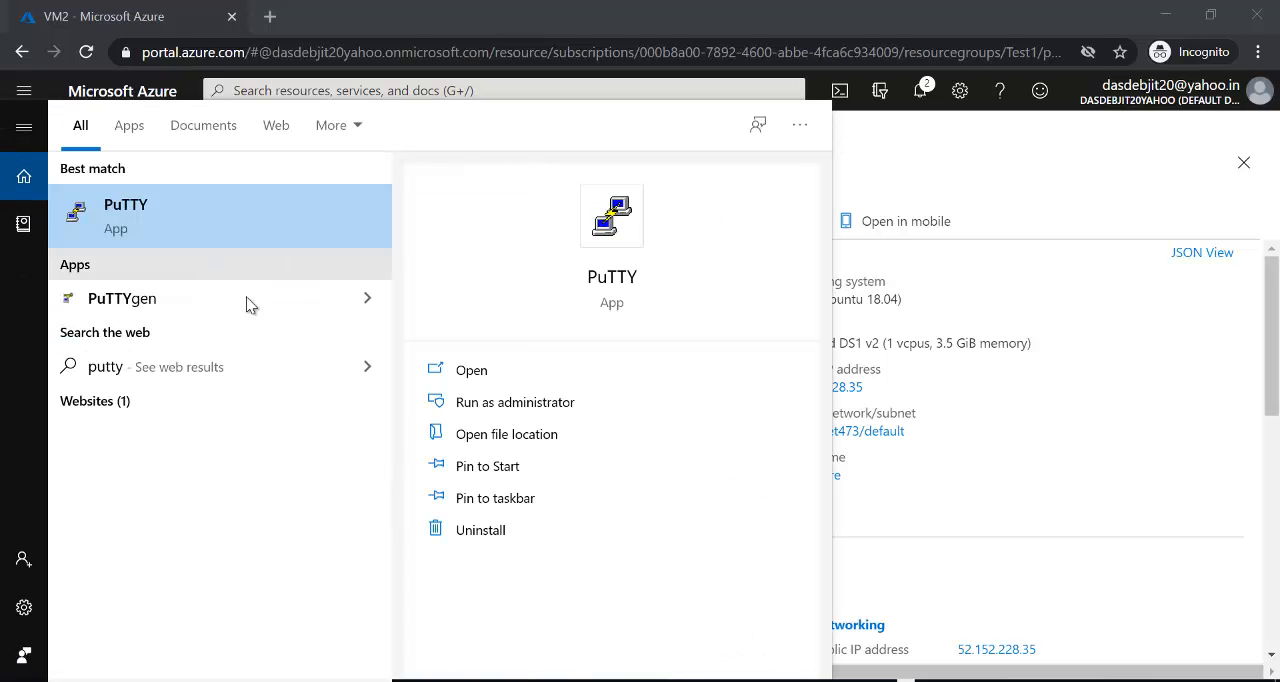
{"action": "left_click", "coordinate": [199, 216]}
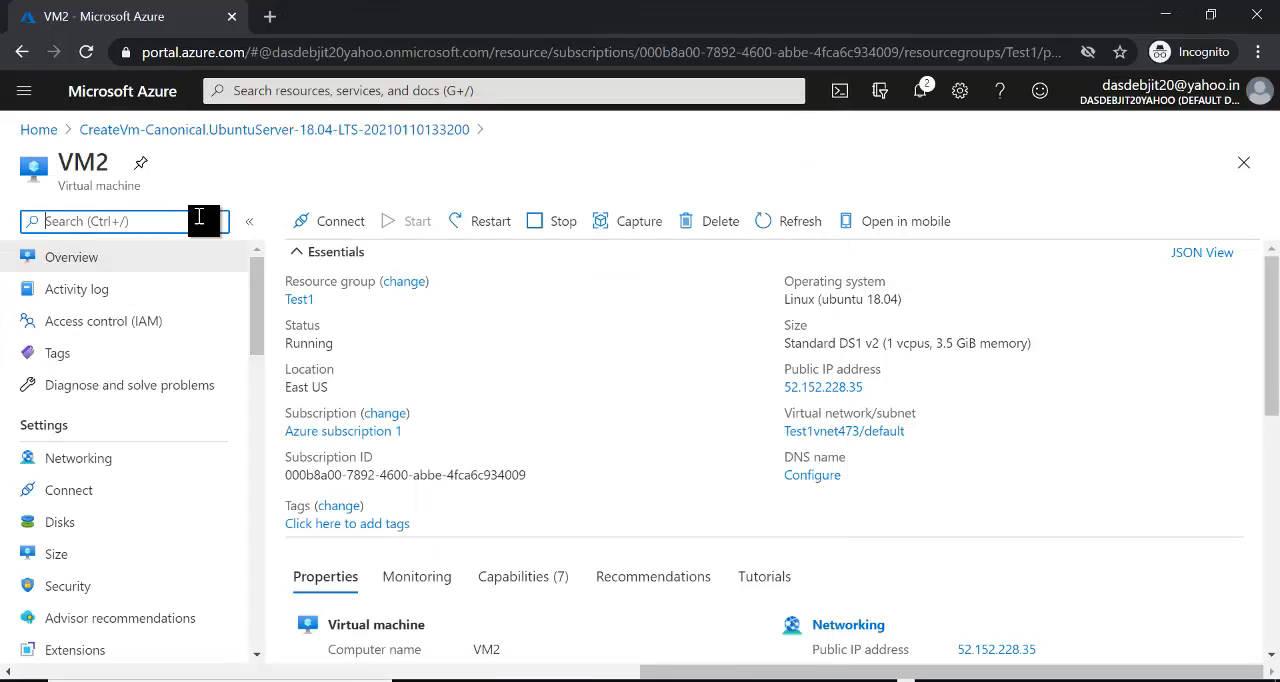
{"action": "left_click_drag", "start_coordinate": [576, 152], "coordinate": [428, 137]}
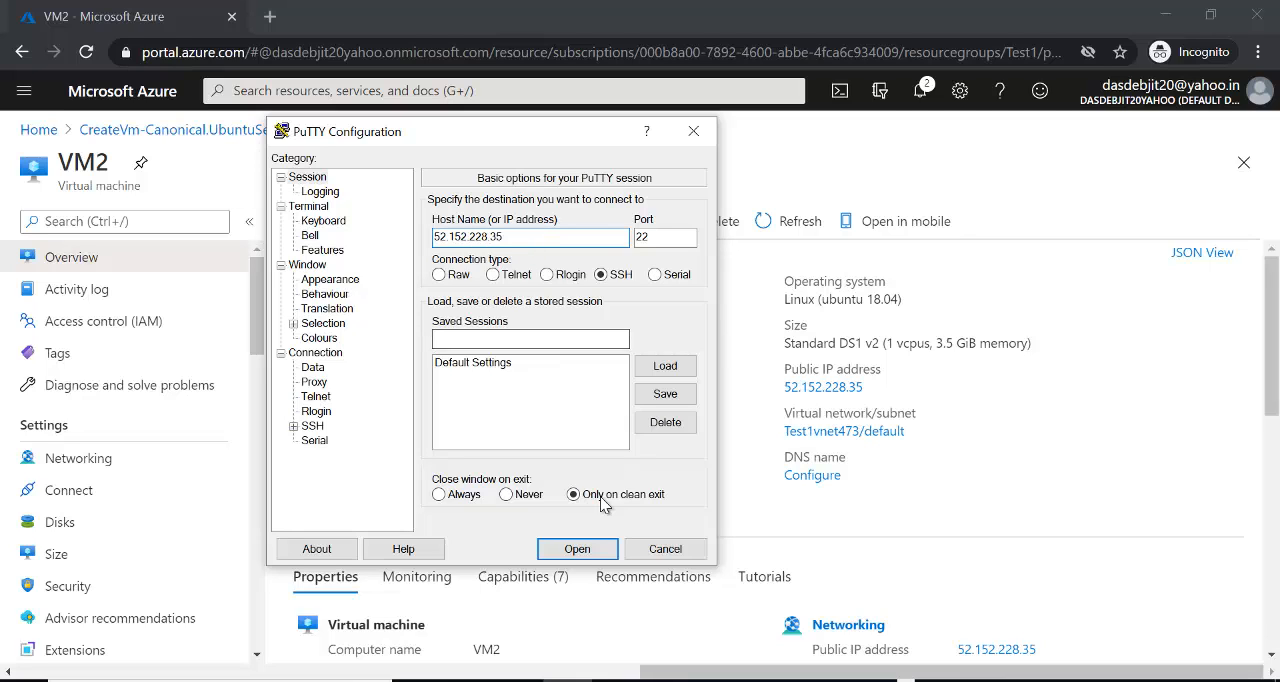
{"action": "left_click", "coordinate": [577, 550]}
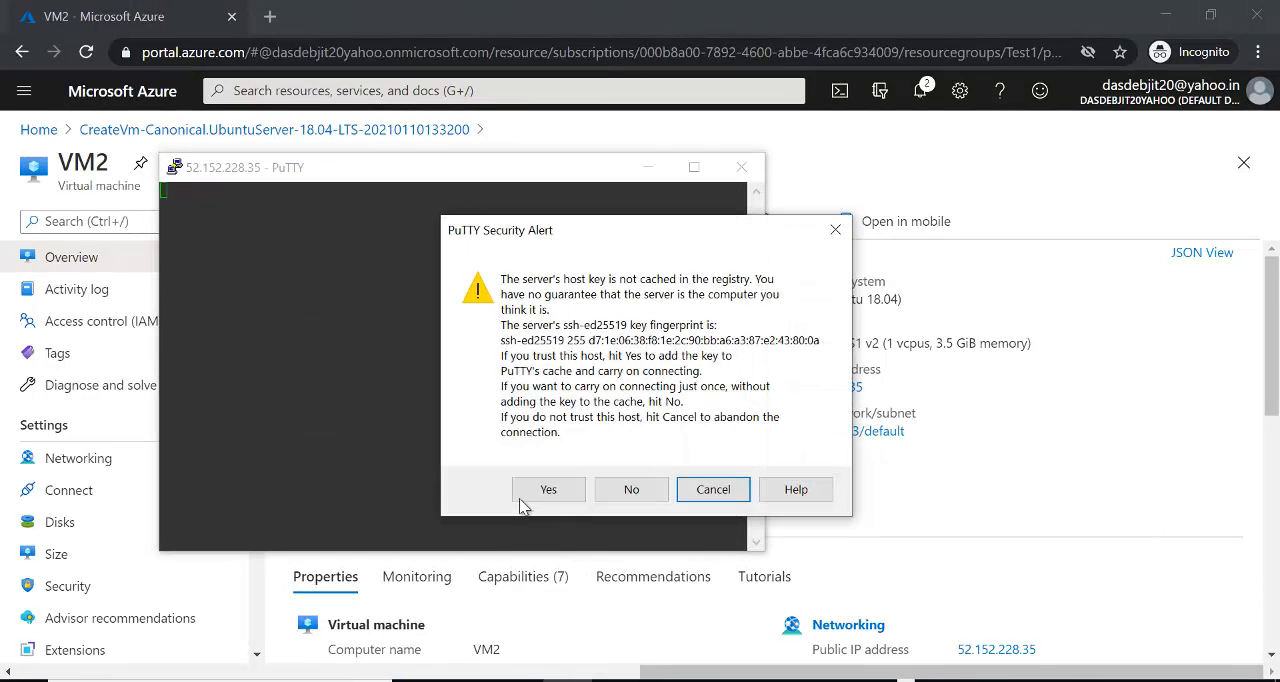
{"action": "left_click", "coordinate": [542, 493]}
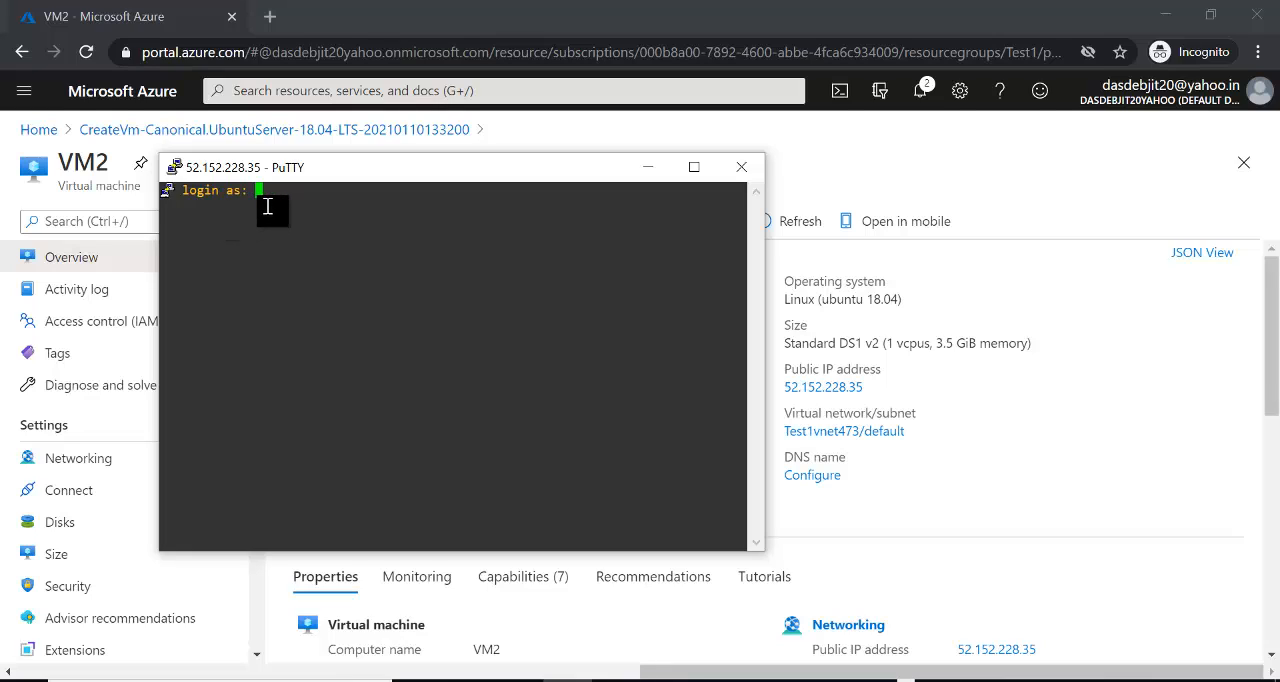
- Log in to VM2's SSH session with the admin username and account password, and reach the shell prompt
{"action": "type", "text": "kushal"}
{"action": "key", "text": "Return"}
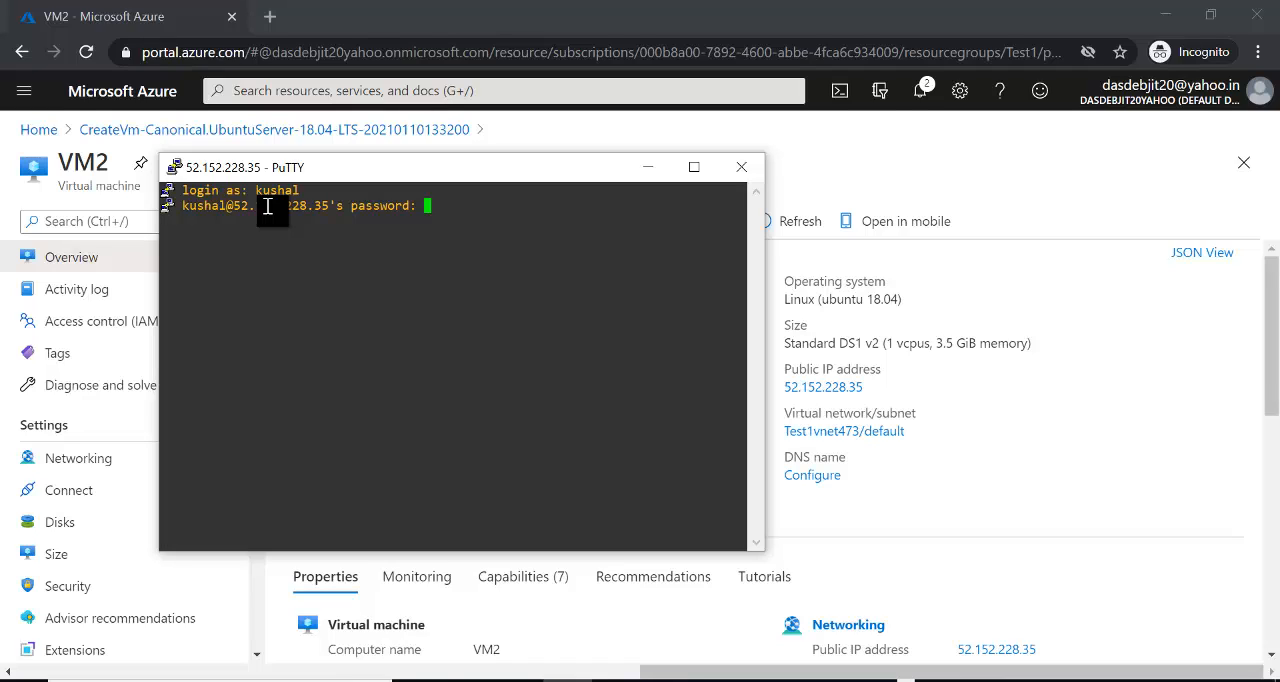
{"action": "key", "text": "Return"}
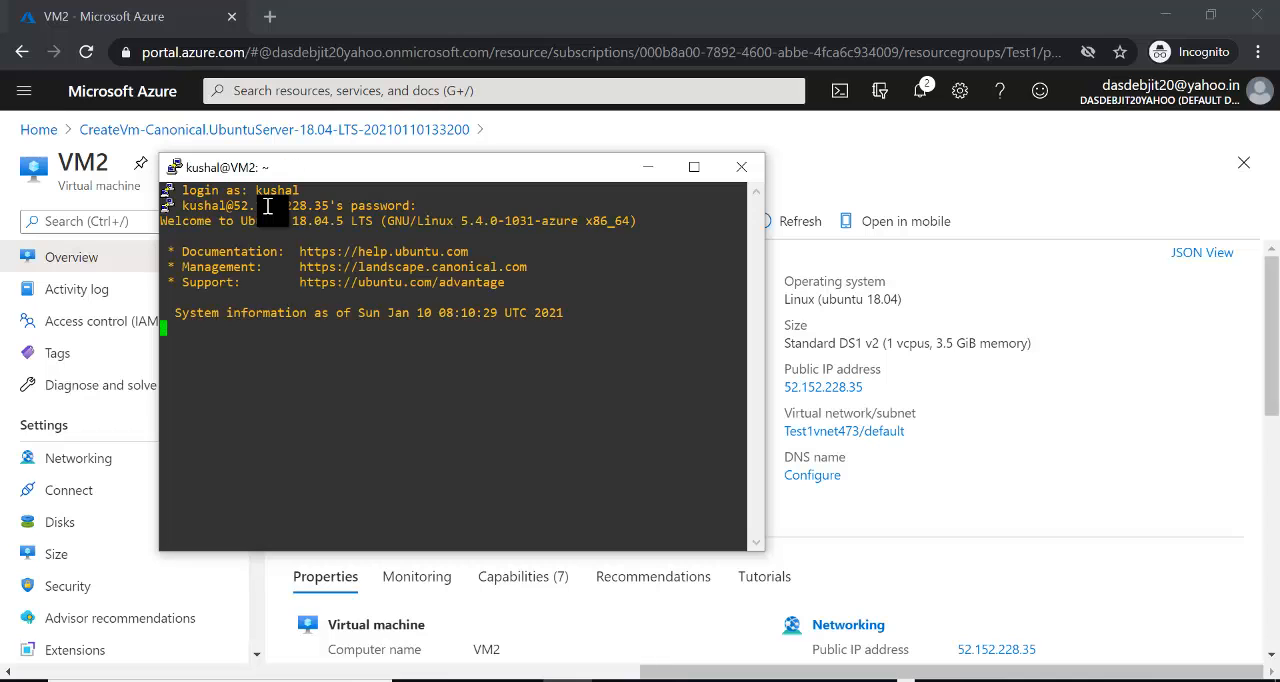
{"action": "key", "text": "Return"}
{"action": "key", "text": "Return"}
{"action": "key", "text": "Return"}
{"action": "key", "text": "Return"}
{"action": "key", "text": "Return"}
{"action": "key", "text": "Return"}
{"action": "key", "text": "Return"}
{"action": "key", "text": "Return"}
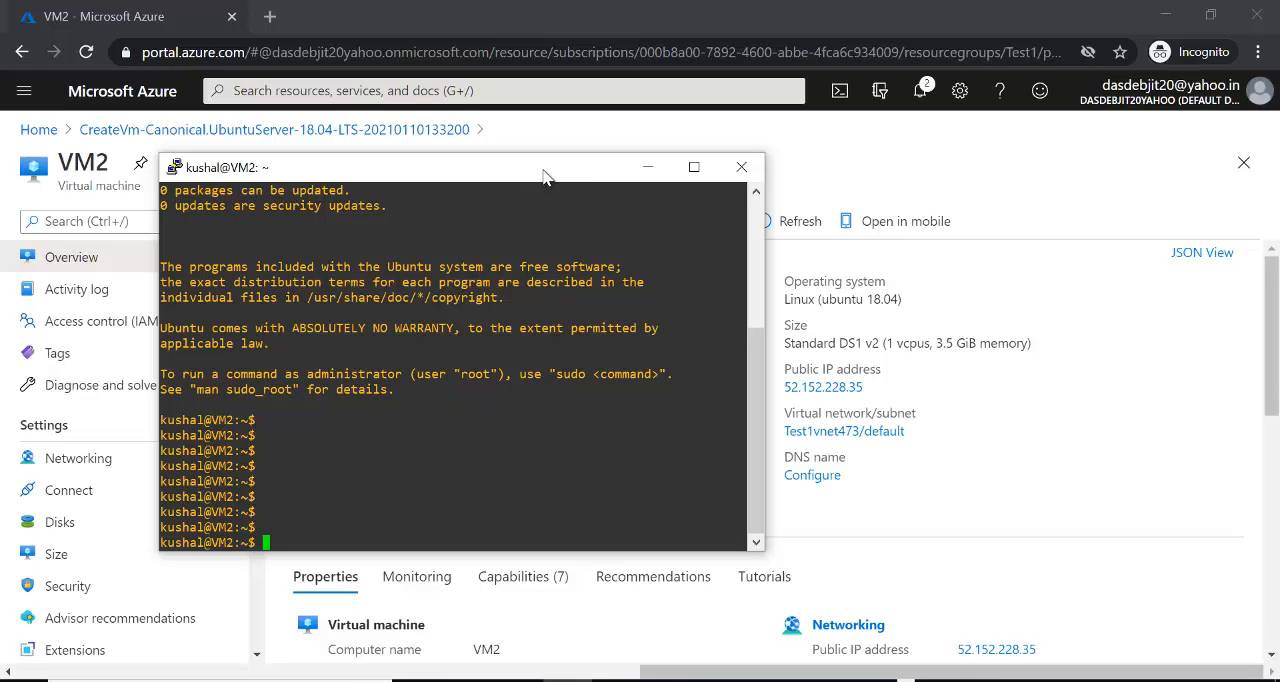
{"action": "left_click_drag", "start_coordinate": [531, 165], "coordinate": [586, 146]}
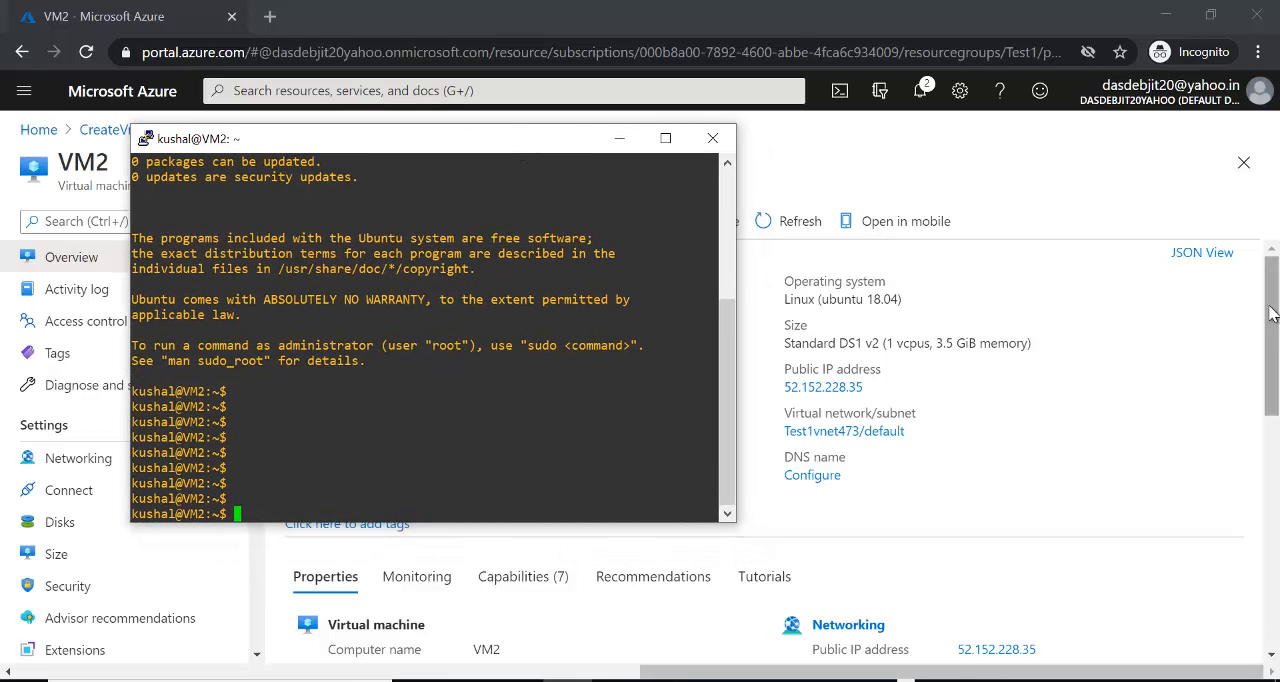
- Check VM2's networking properties in the Azure portal for its private IP address, and bring back the PuTTY session
{"action": "left_click_drag", "start_coordinate": [1272, 313], "coordinate": [1273, 386]}
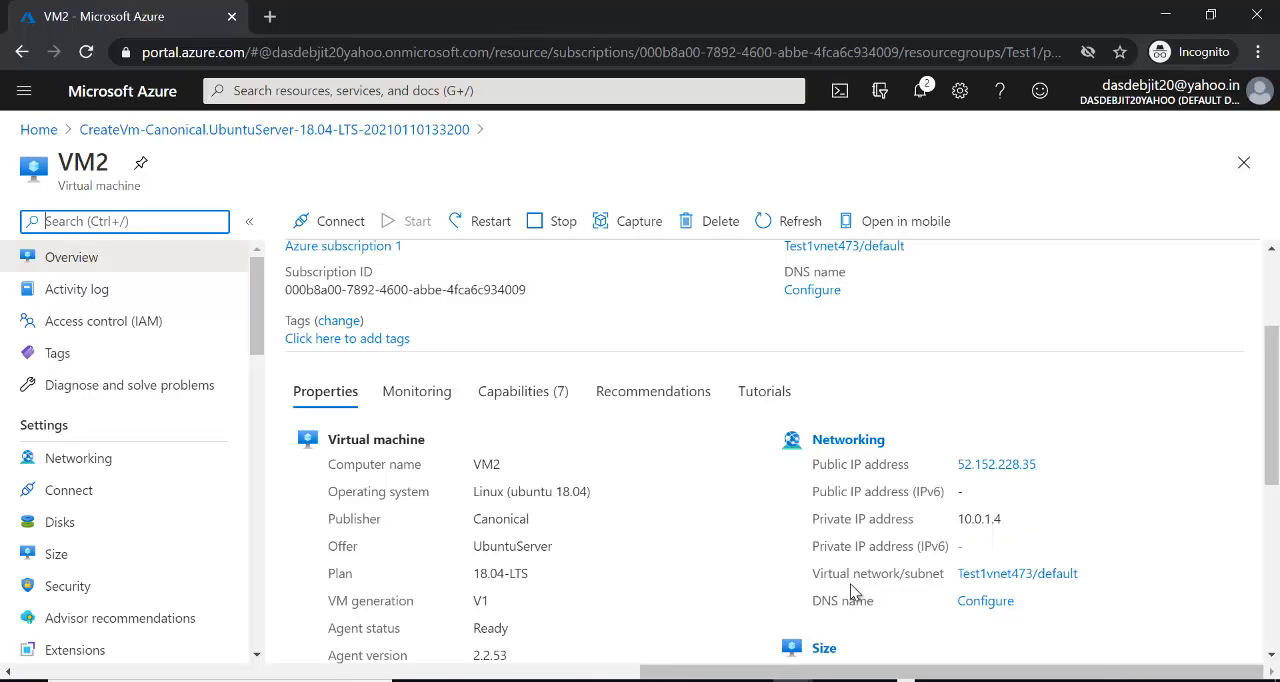
{"action": "key", "text": "alt+Tab"}
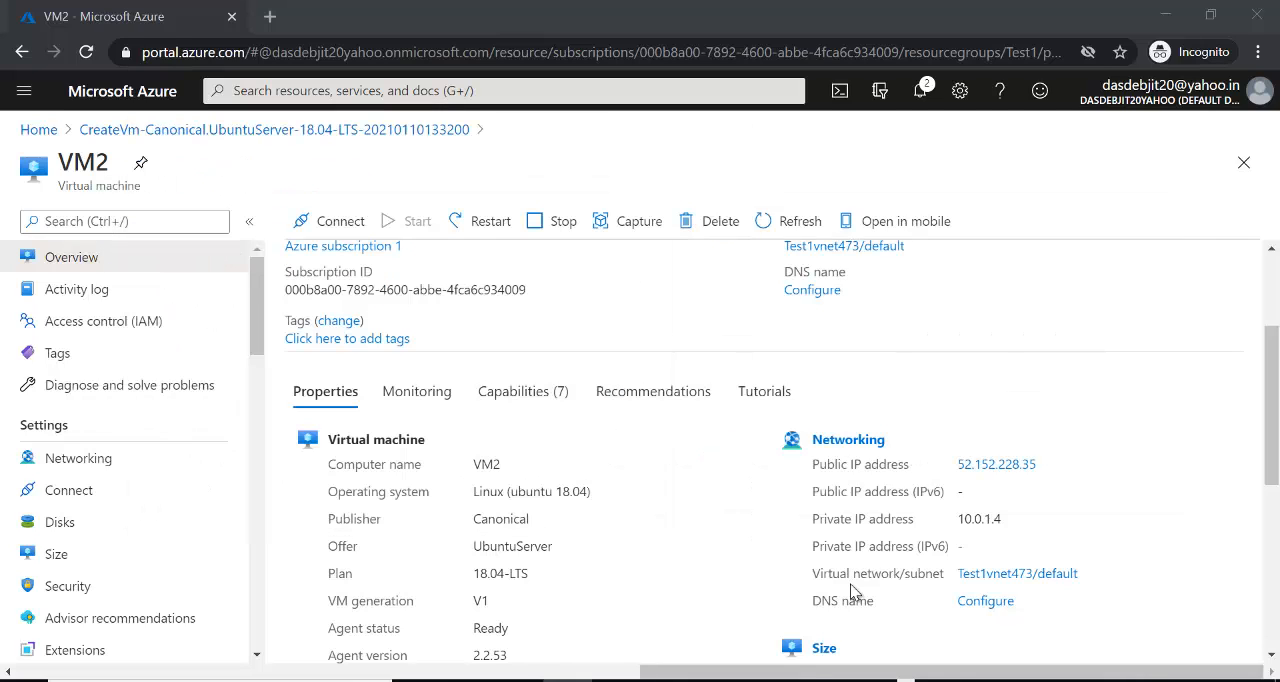
{"action": "key", "text": "alt+Tab"}
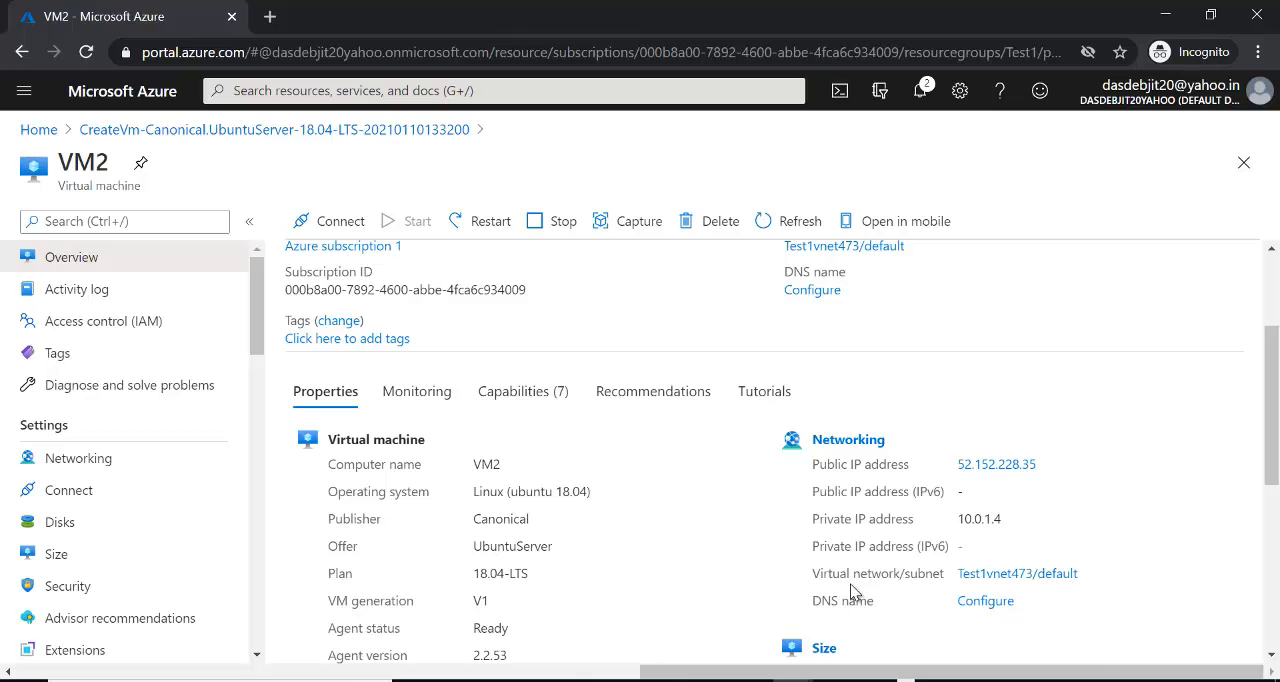
{"action": "key", "text": "alt+Tab"}
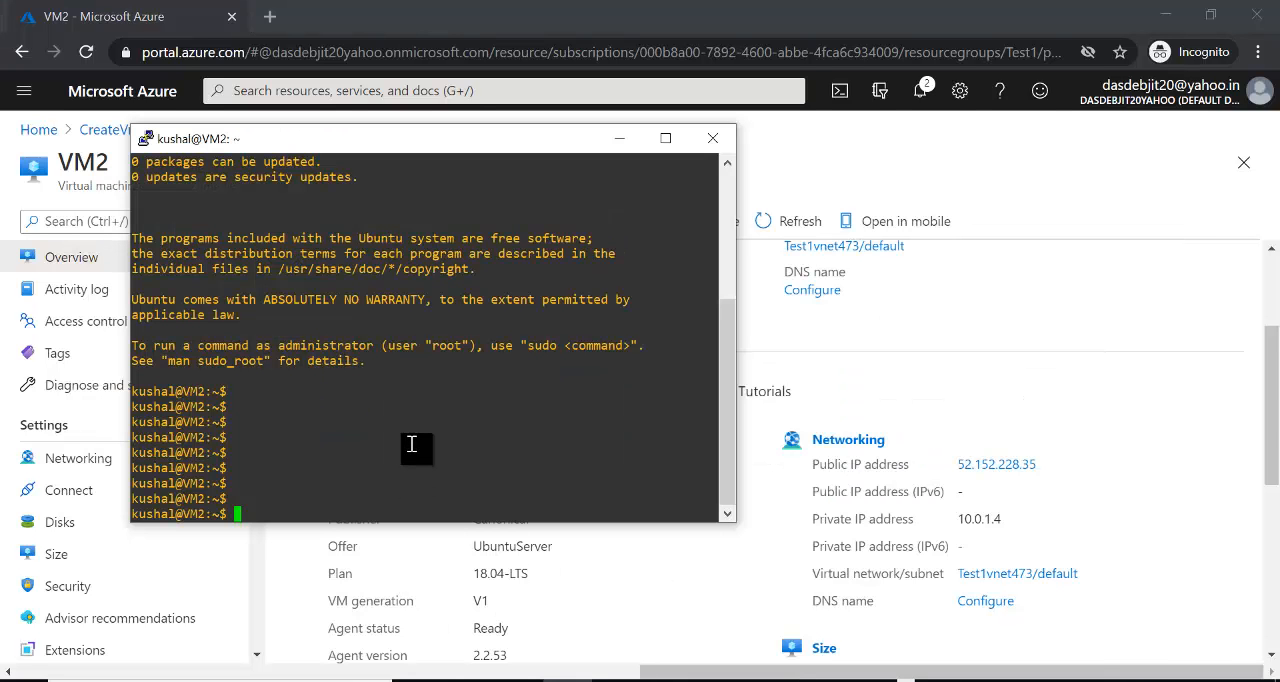
- Run ifconfig in the VM2 session and highlight the inet address of eth0
{"action": "type", "text": "ifconfig"}
{"action": "key", "text": "Return"}
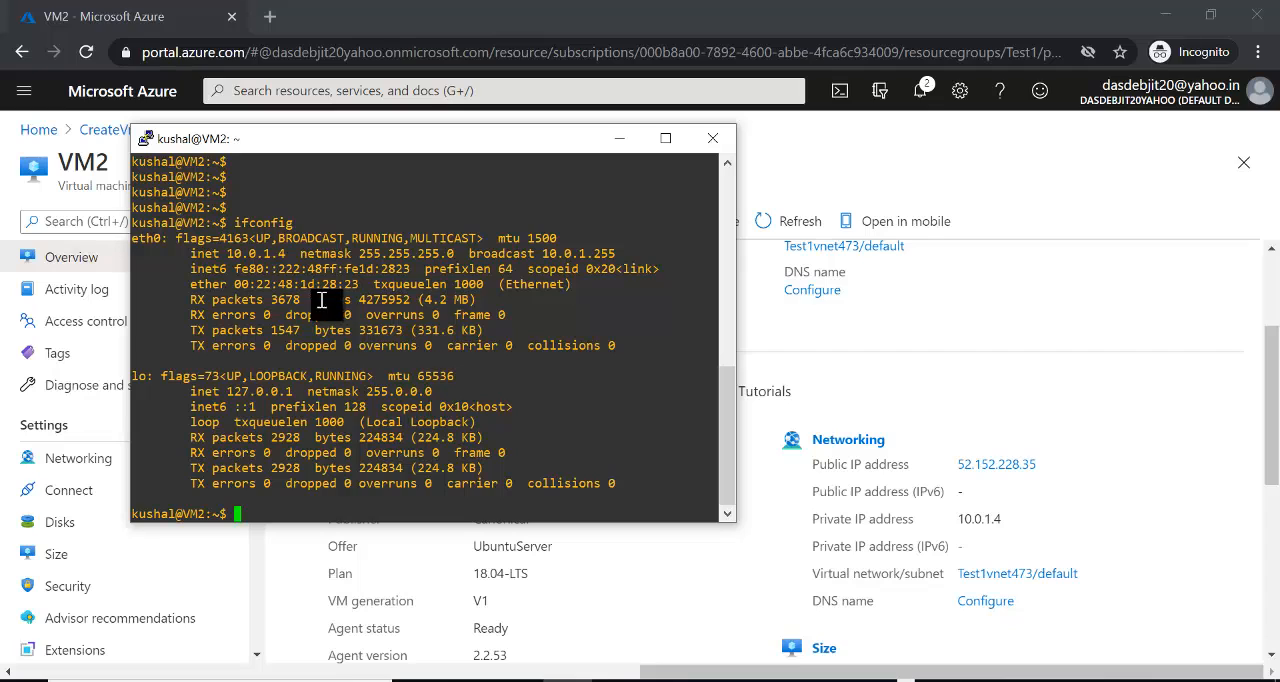
{"action": "left_click_drag", "start_coordinate": [220, 254], "coordinate": [289, 253]}
{"action": "left_click_drag", "start_coordinate": [289, 253], "coordinate": [292, 253]}
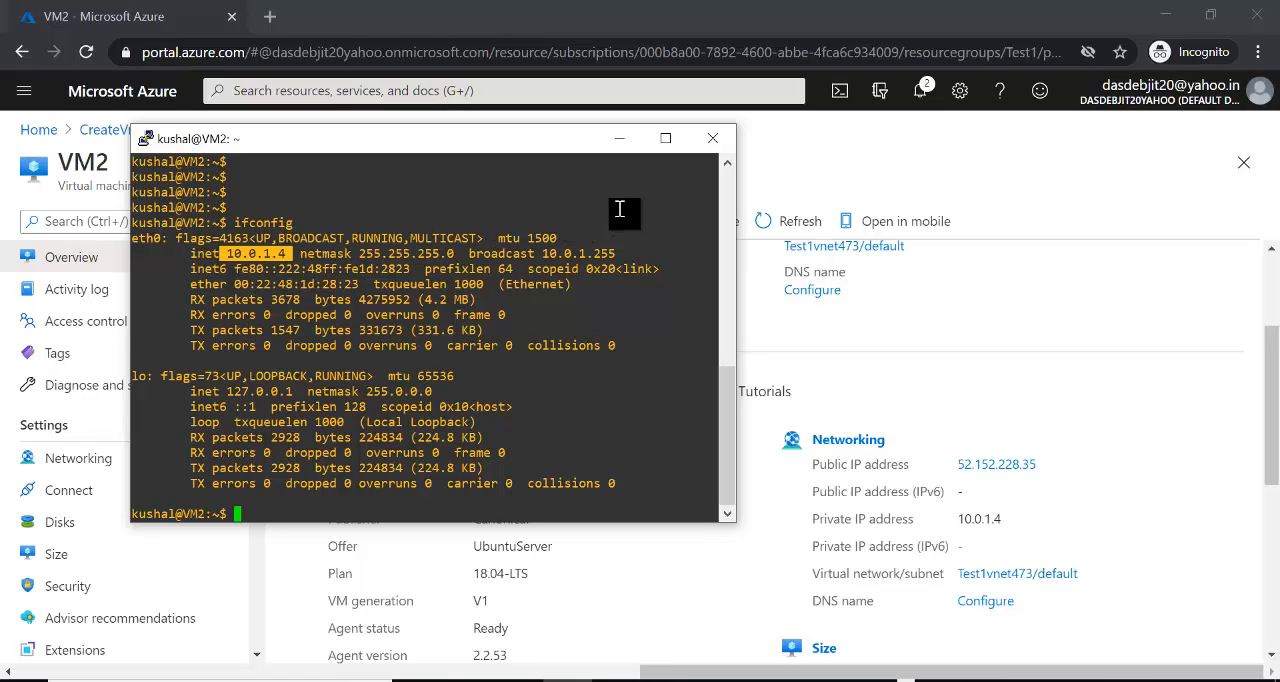
- Close the PuTTY session, confirming the exit, and return to the Azure portal home page
{"action": "left_click", "coordinate": [712, 138]}
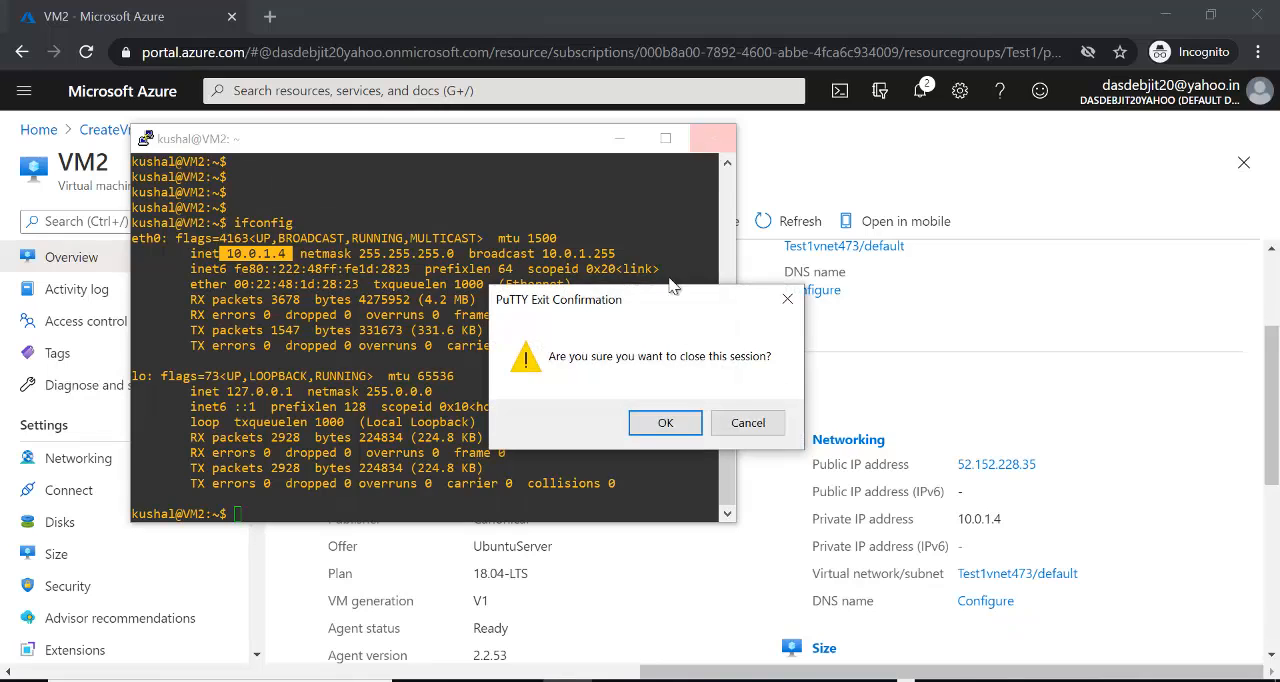
{"action": "left_click", "coordinate": [684, 423]}
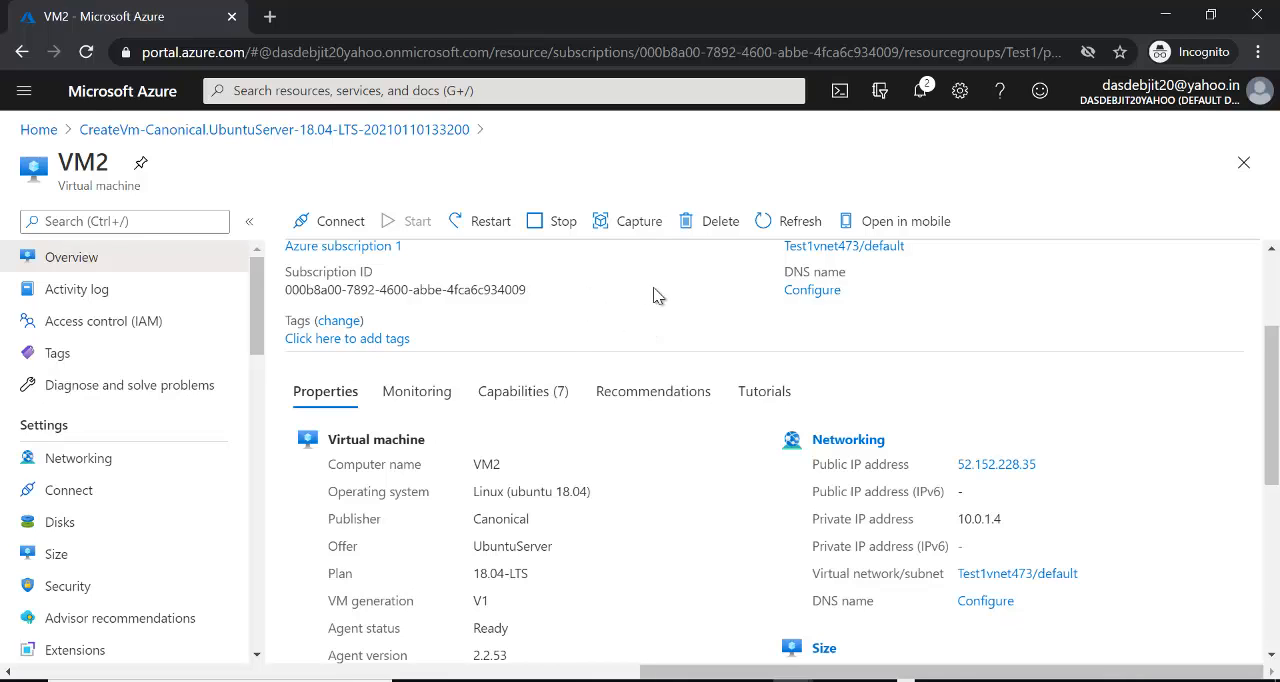
{"action": "left_click", "coordinate": [1190, 110]}
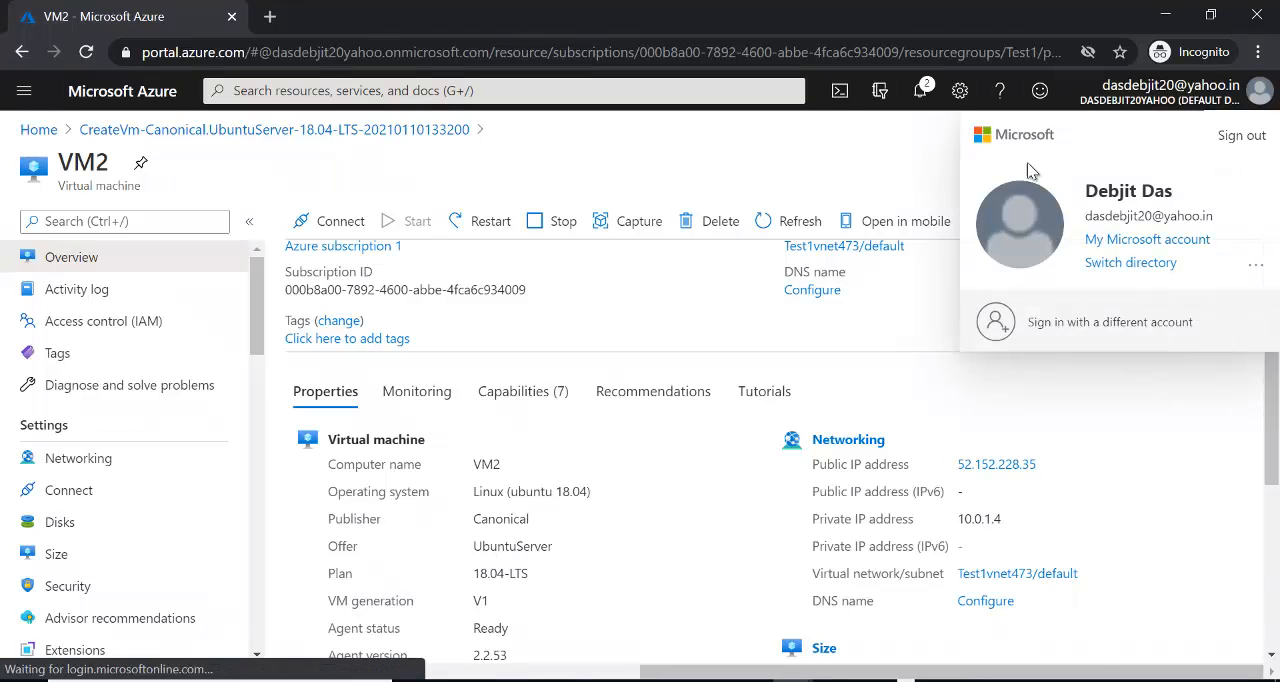
{"action": "left_click", "coordinate": [941, 148]}
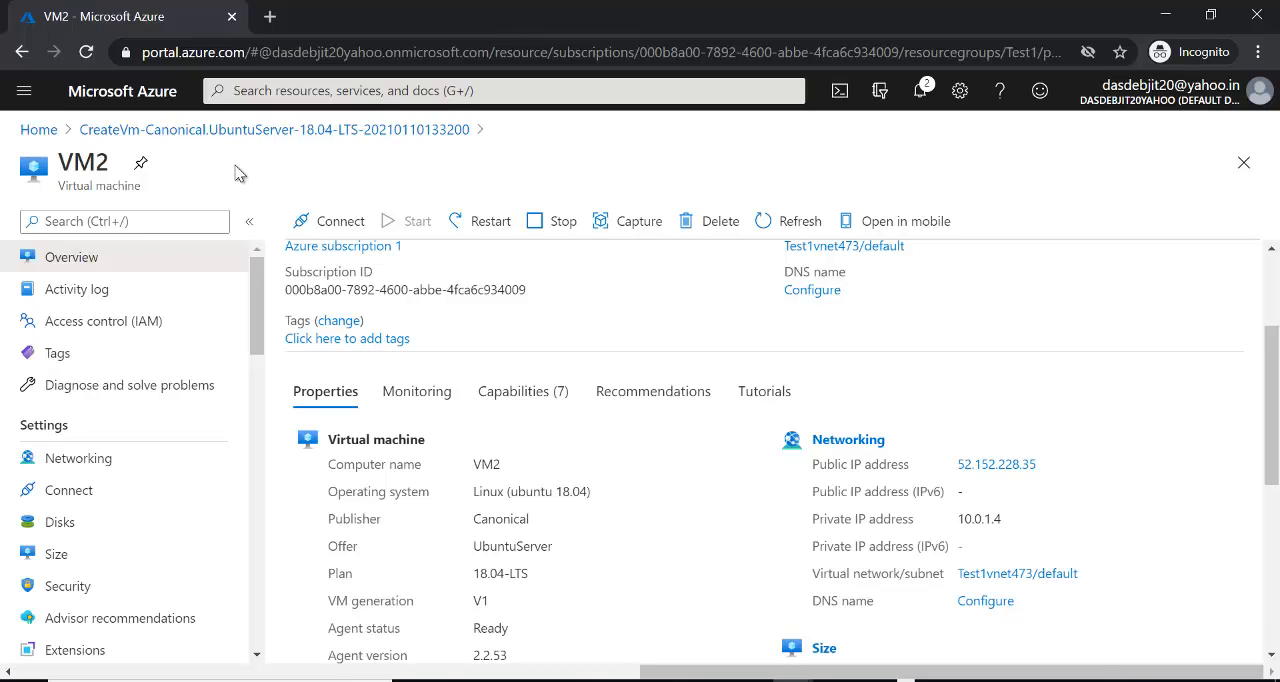
{"action": "left_click", "coordinate": [38, 131]}
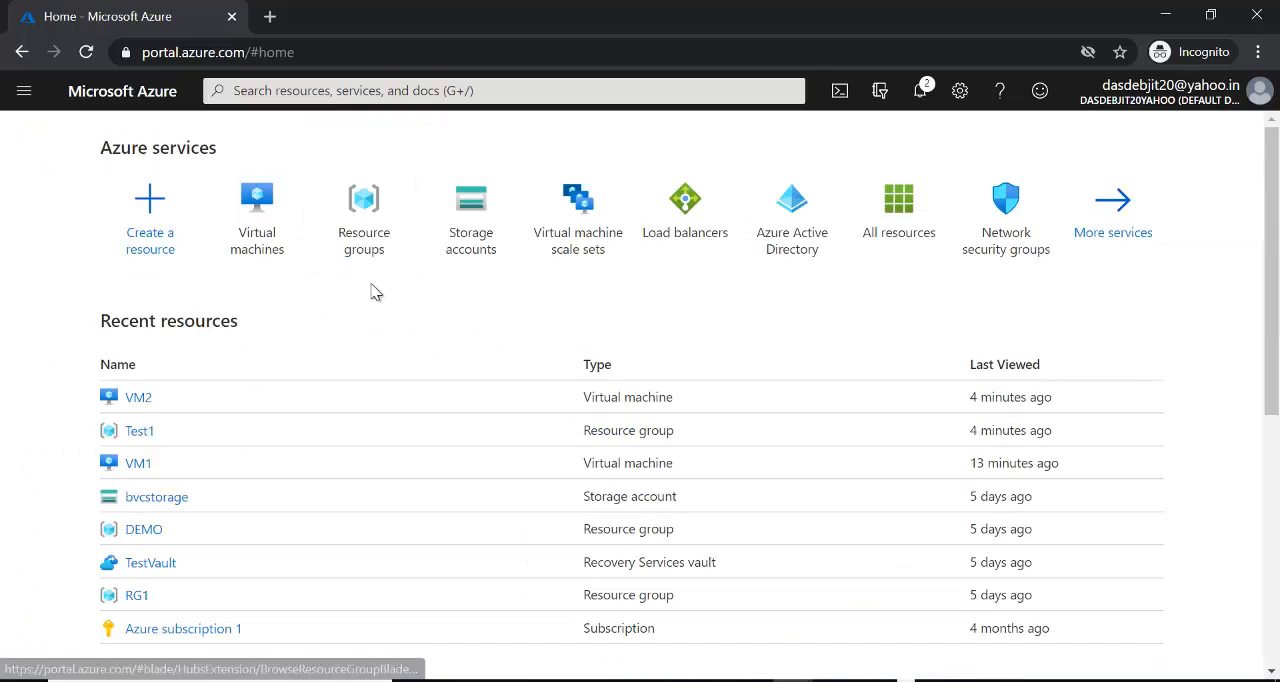
- Open VM2 from the list of virtual machines and delete it, confirming the deletion
{"action": "left_click", "coordinate": [242, 207]}
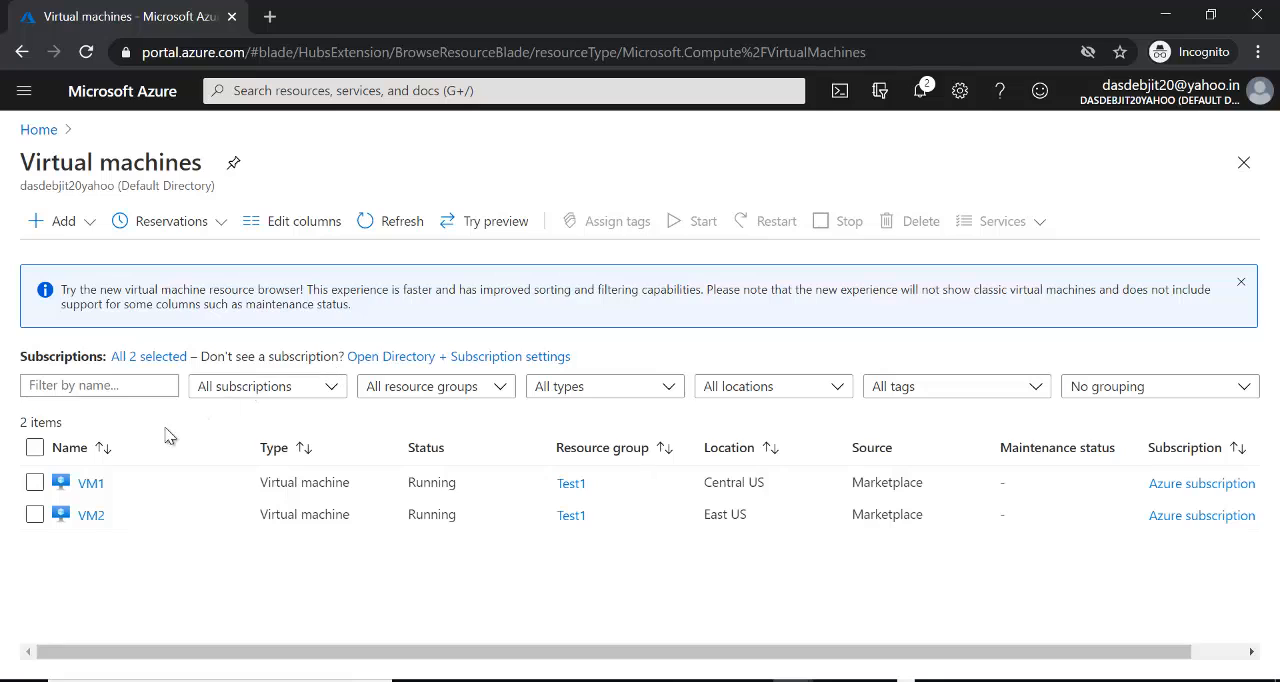
{"action": "left_click", "coordinate": [92, 515]}
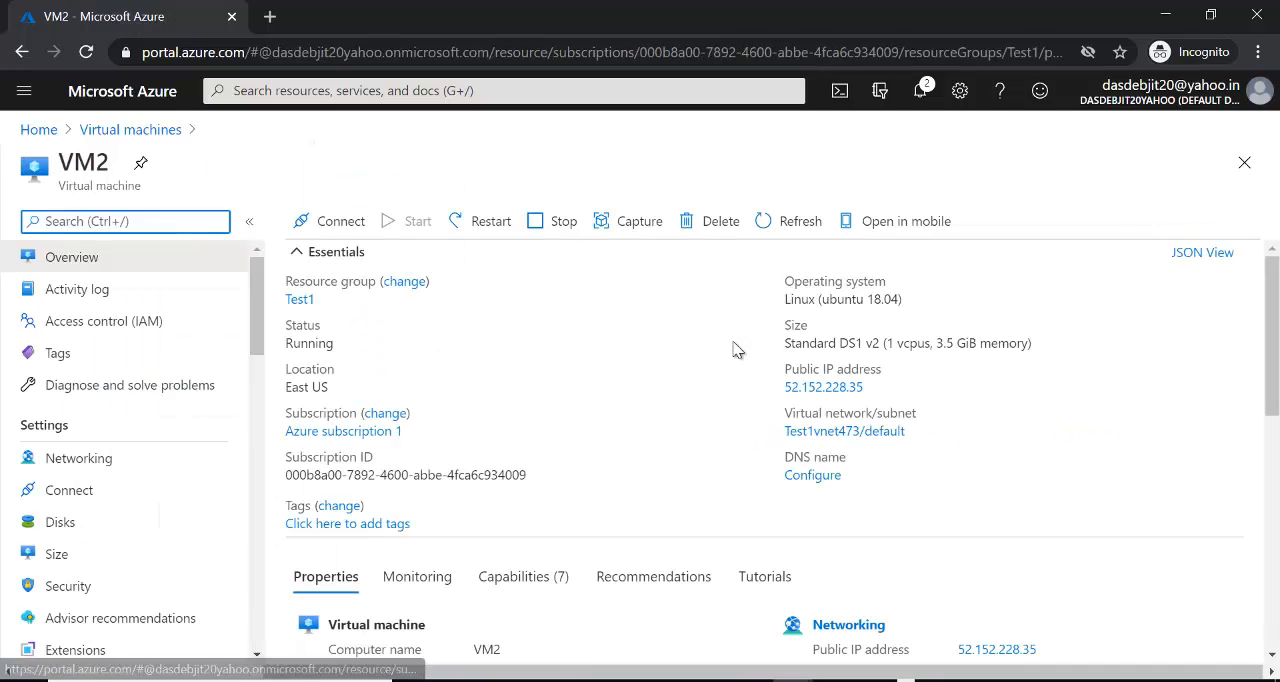
{"action": "left_click", "coordinate": [715, 228]}
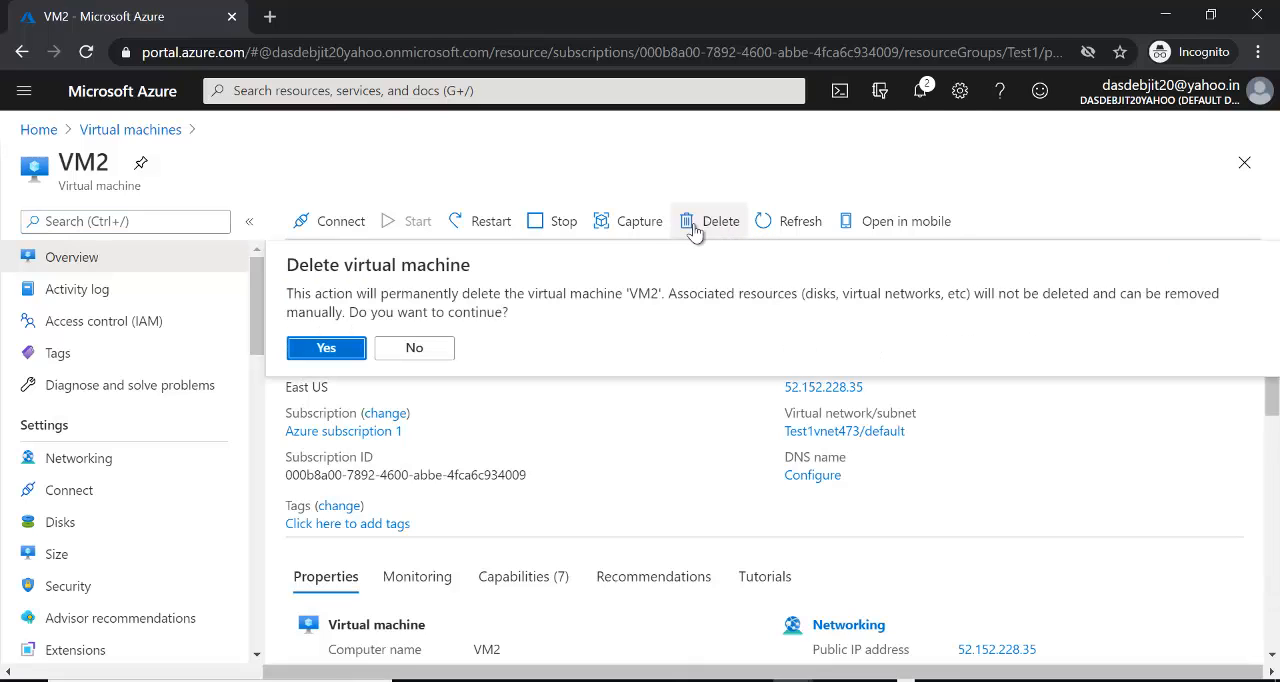
{"action": "left_click", "coordinate": [326, 348]}
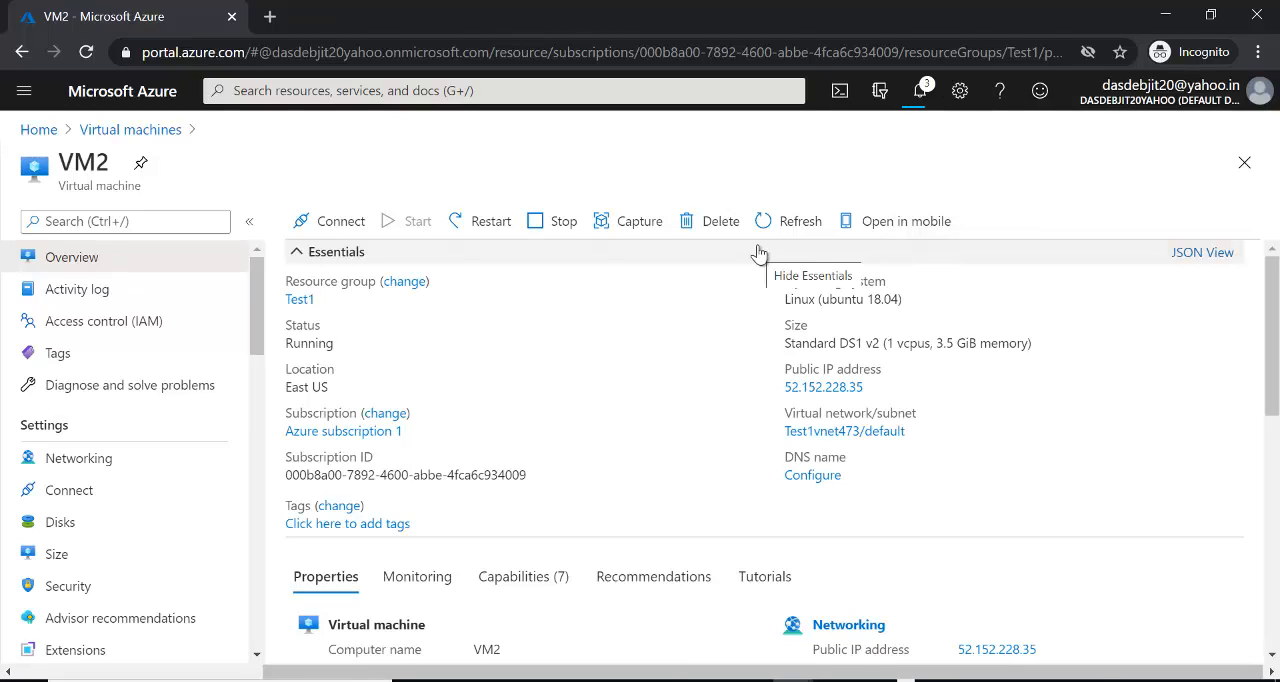
- Return to the list of virtual machines, delete VM1 with confirmation, and refresh its status
{"action": "left_click", "coordinate": [128, 130]}
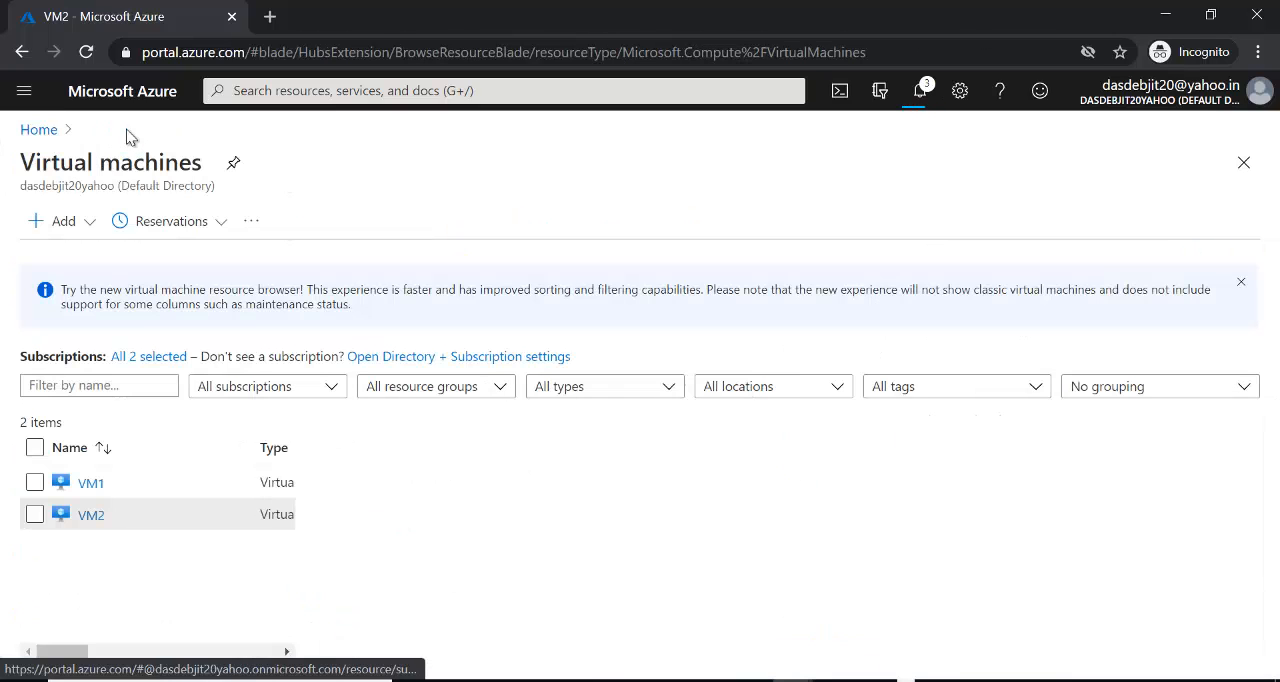
{"action": "left_click", "coordinate": [91, 484]}
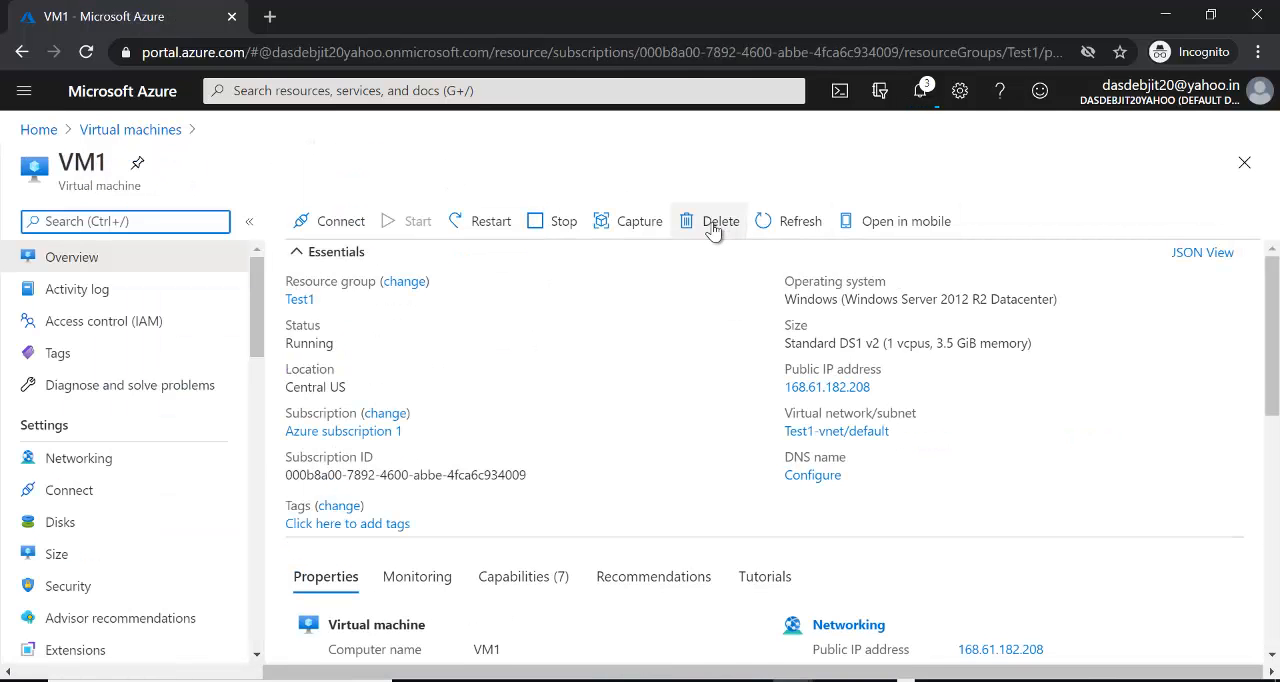
{"action": "left_click", "coordinate": [714, 226]}
{"action": "left_click", "coordinate": [349, 346]}
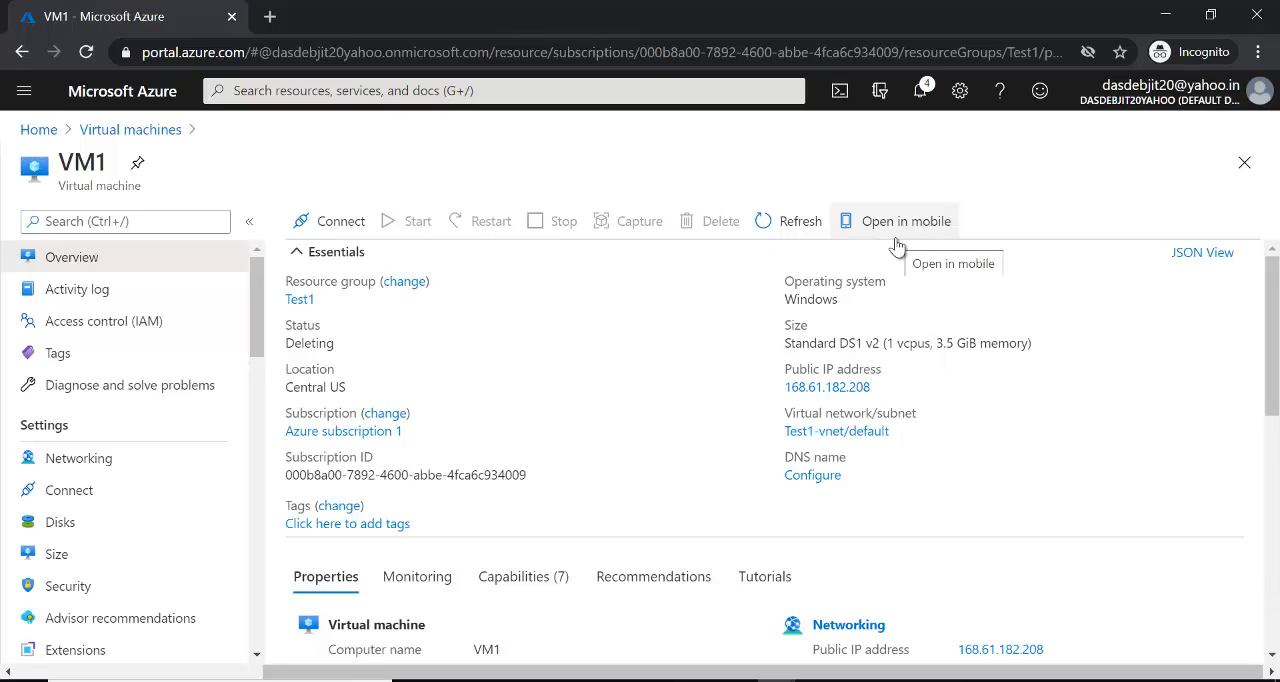
{"action": "left_click", "coordinate": [789, 221]}
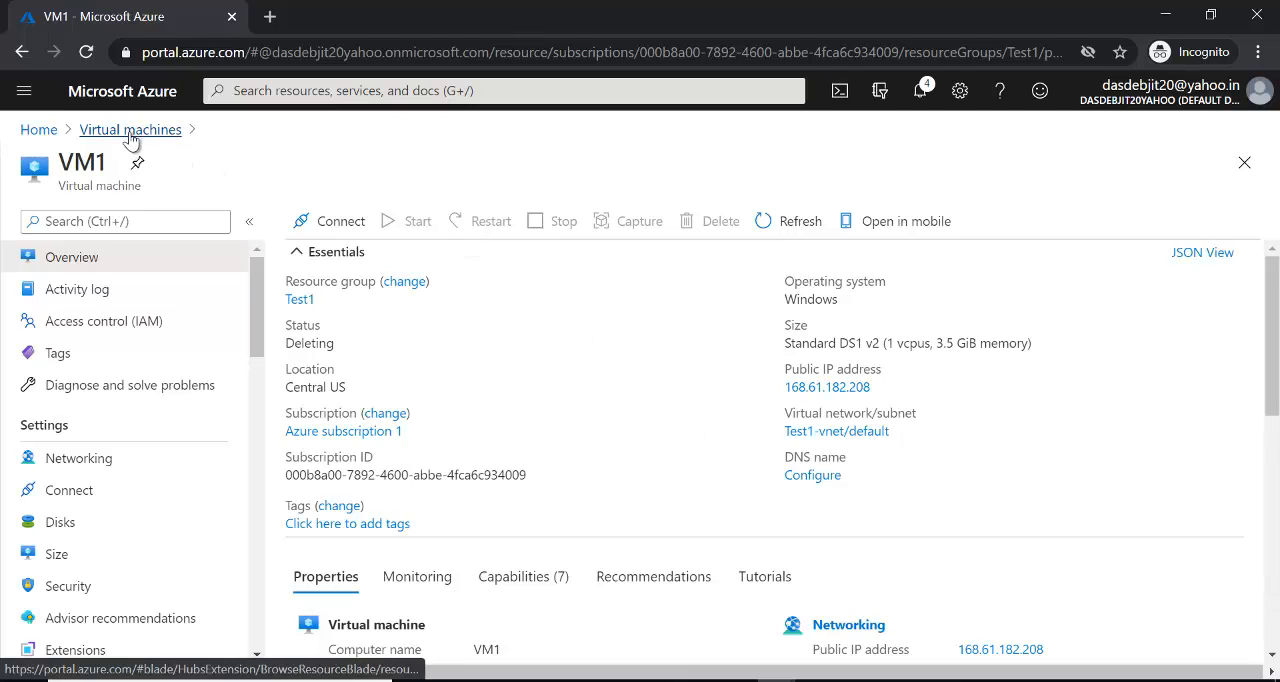
- Start creating a new virtual machine from the virtual machines list and name it vm10
{"action": "left_click", "coordinate": [24, 94]}
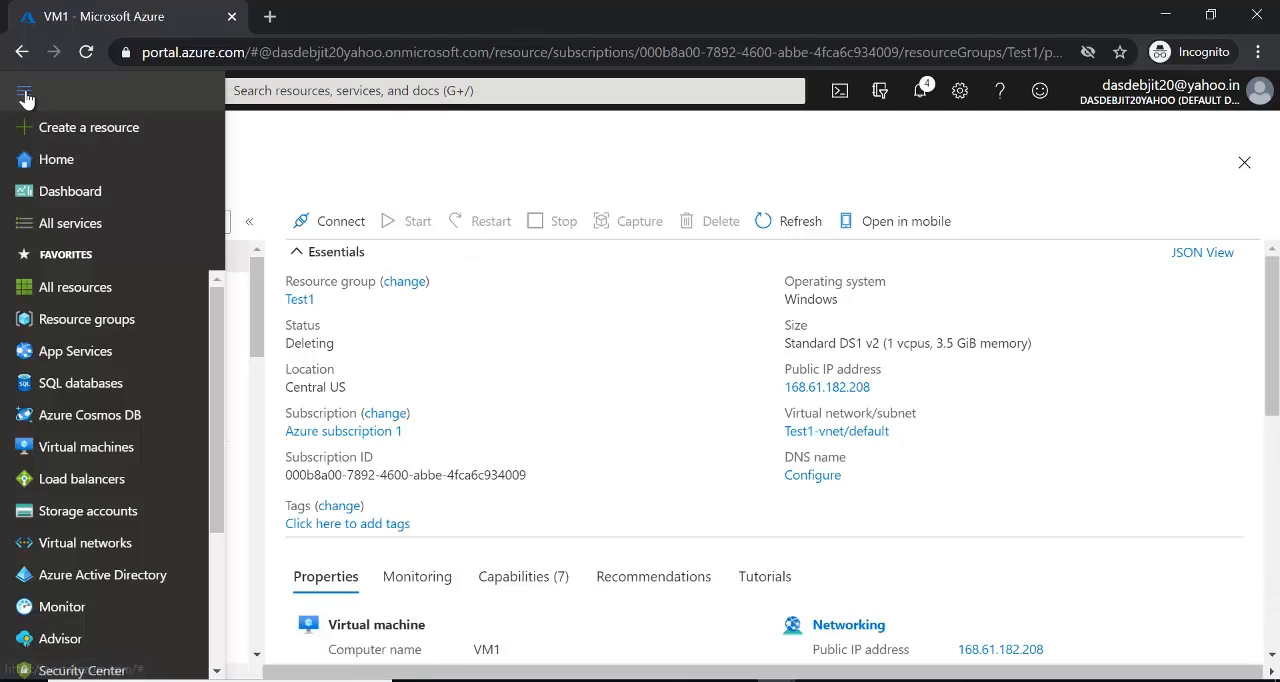
{"action": "left_click", "coordinate": [86, 447]}
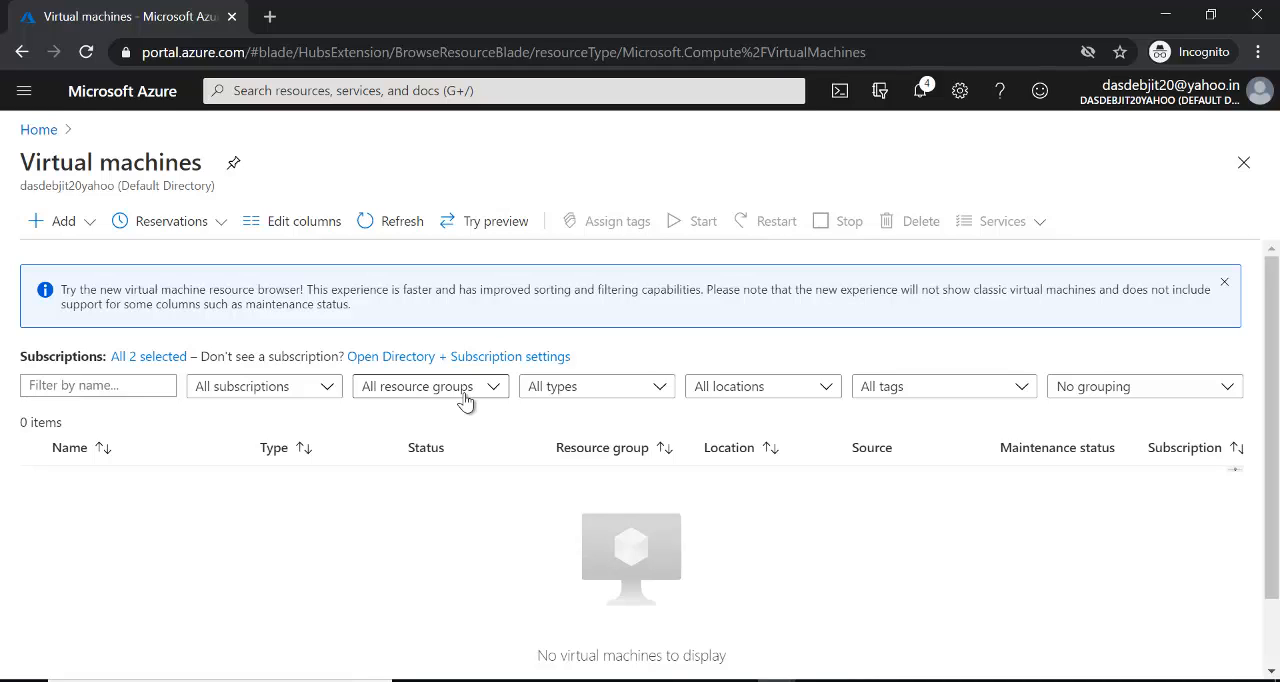
{"action": "left_click", "coordinate": [58, 224]}
{"action": "left_click", "coordinate": [63, 251]}
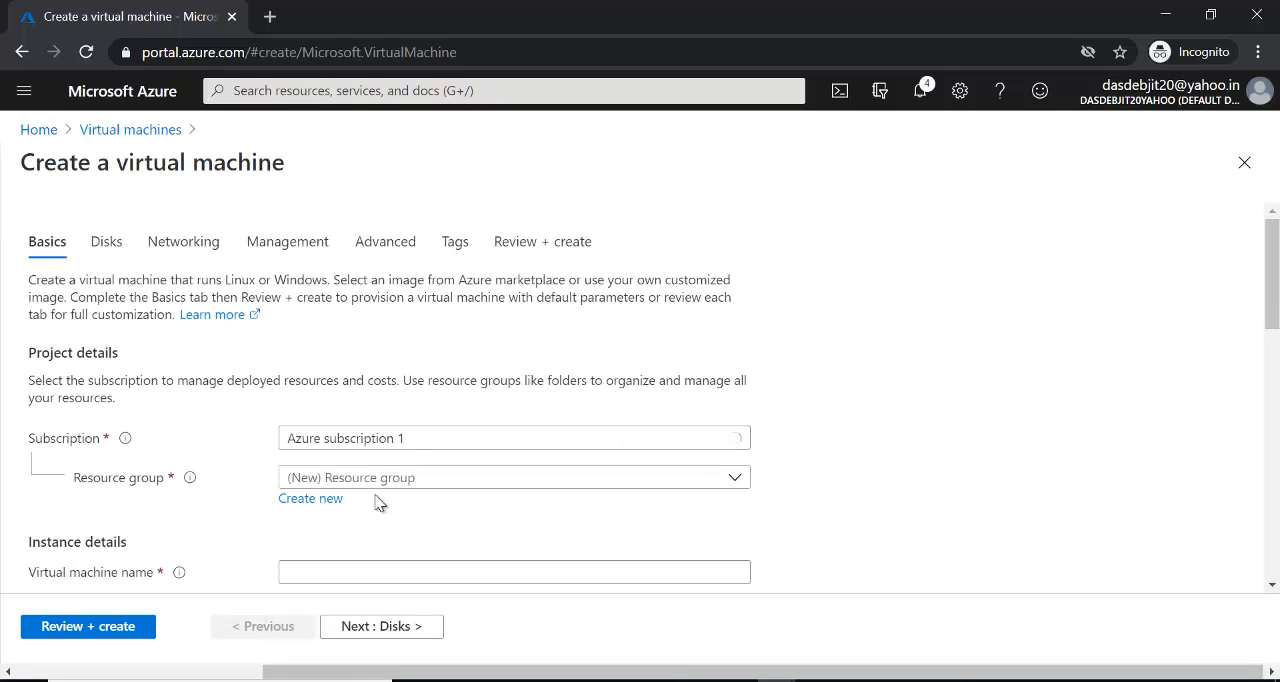
{"action": "left_click", "coordinate": [352, 576]}
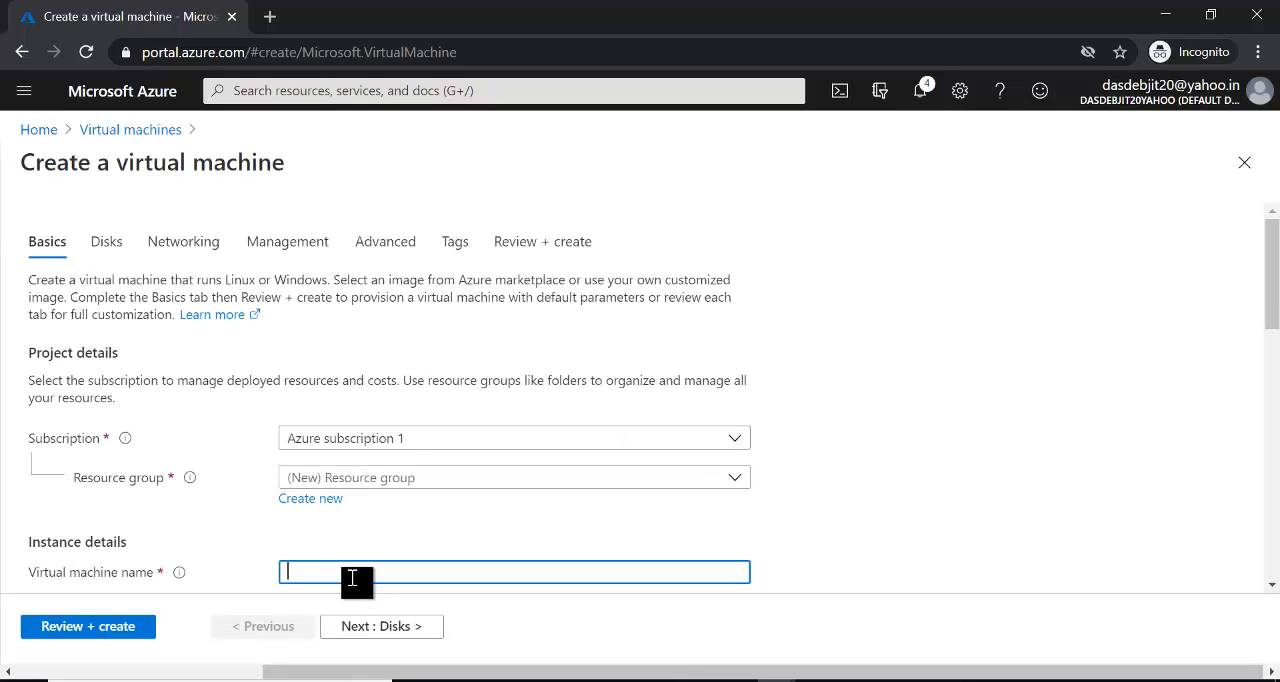
{"action": "type", "text": "vm10"}
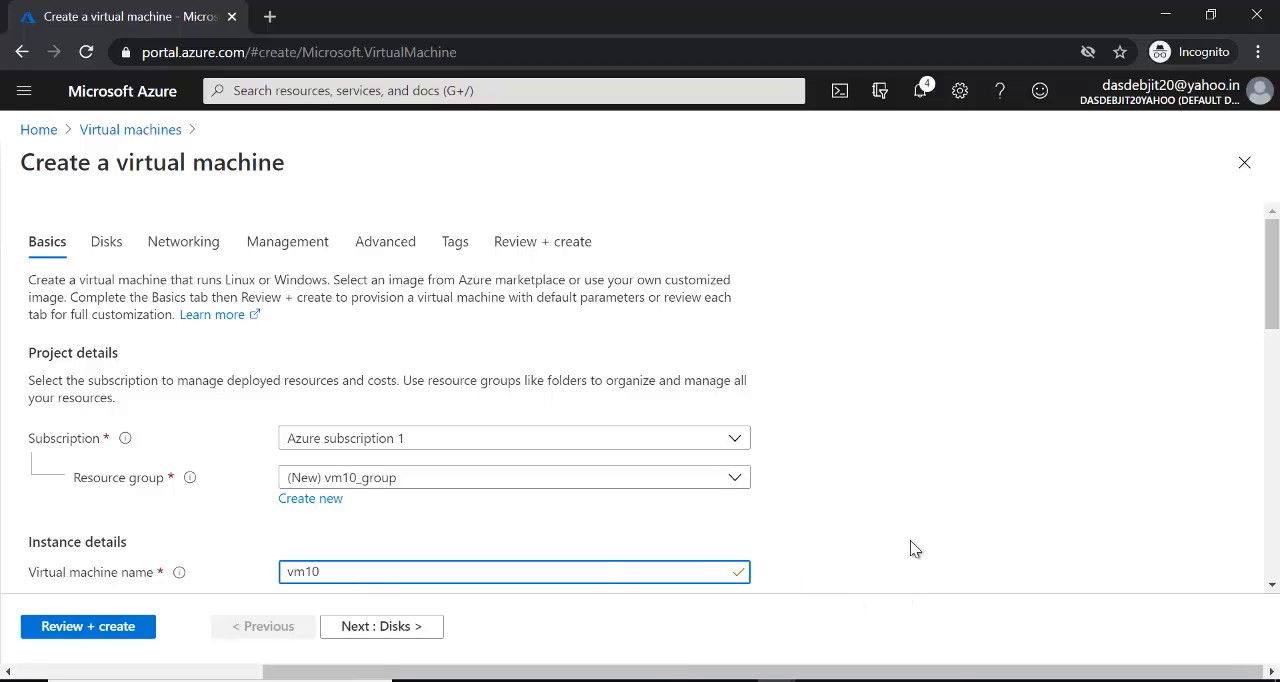
- Assign the new virtual machine to the existing resource group Test1
{"action": "scroll", "coordinate": [1125, 345], "scroll_direction": "down", "scroll_amount": 3}
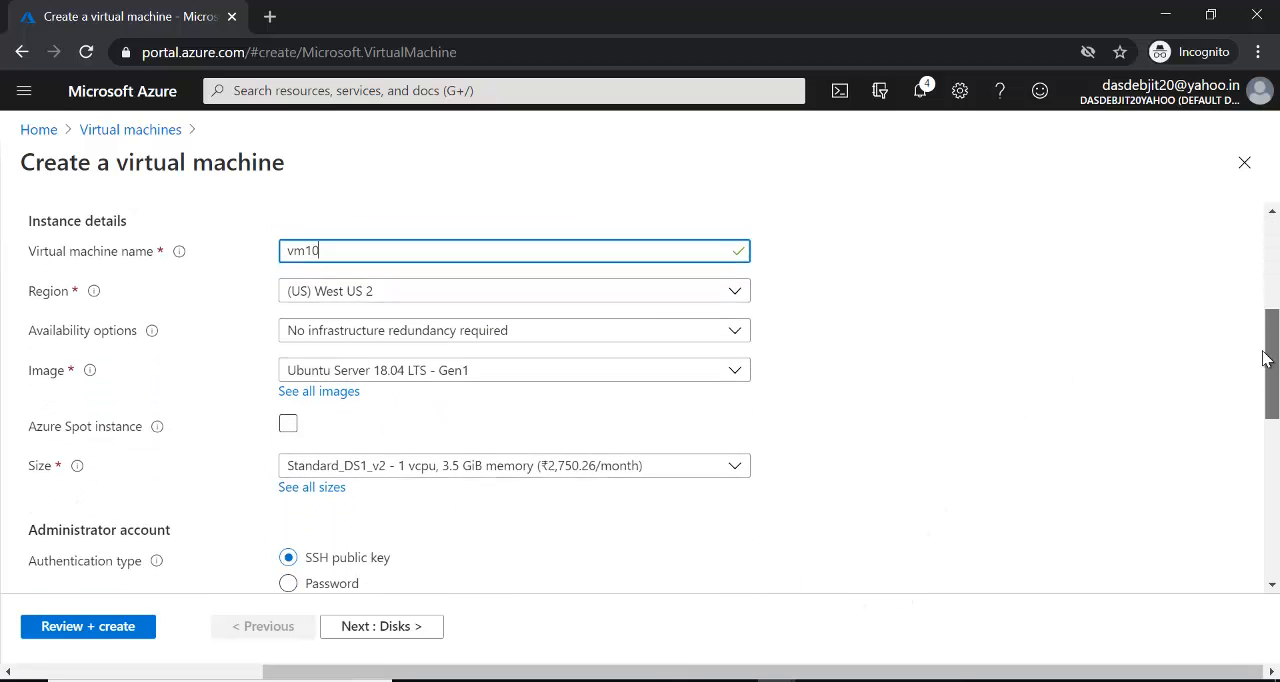
{"action": "left_click", "coordinate": [733, 275]}
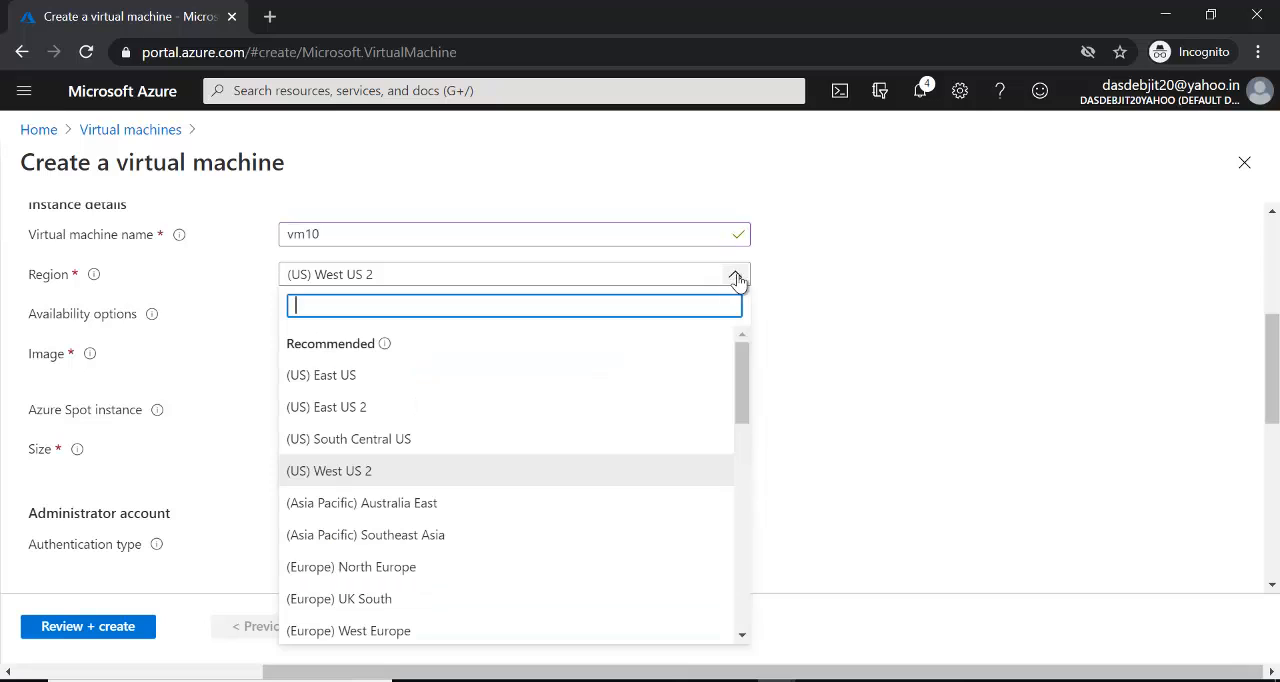
{"action": "left_click_drag", "start_coordinate": [1273, 383], "coordinate": [1273, 277]}
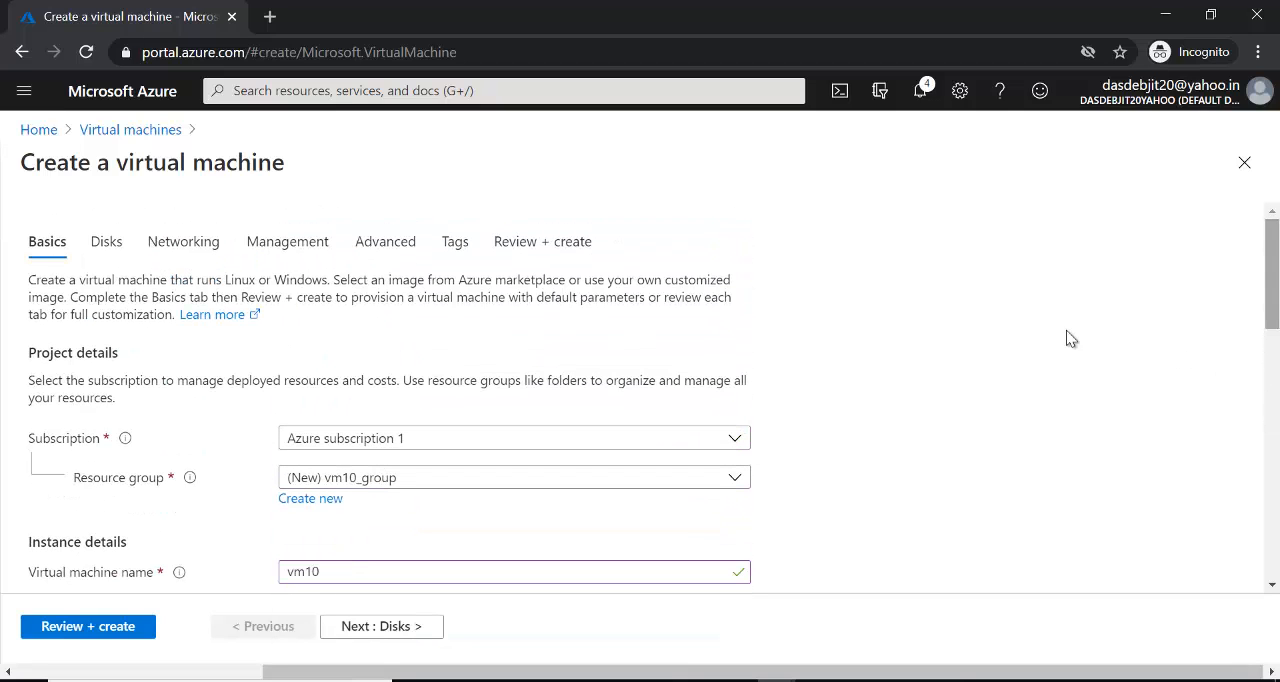
{"action": "left_click", "coordinate": [735, 480]}
{"action": "left_click", "coordinate": [500, 415]}
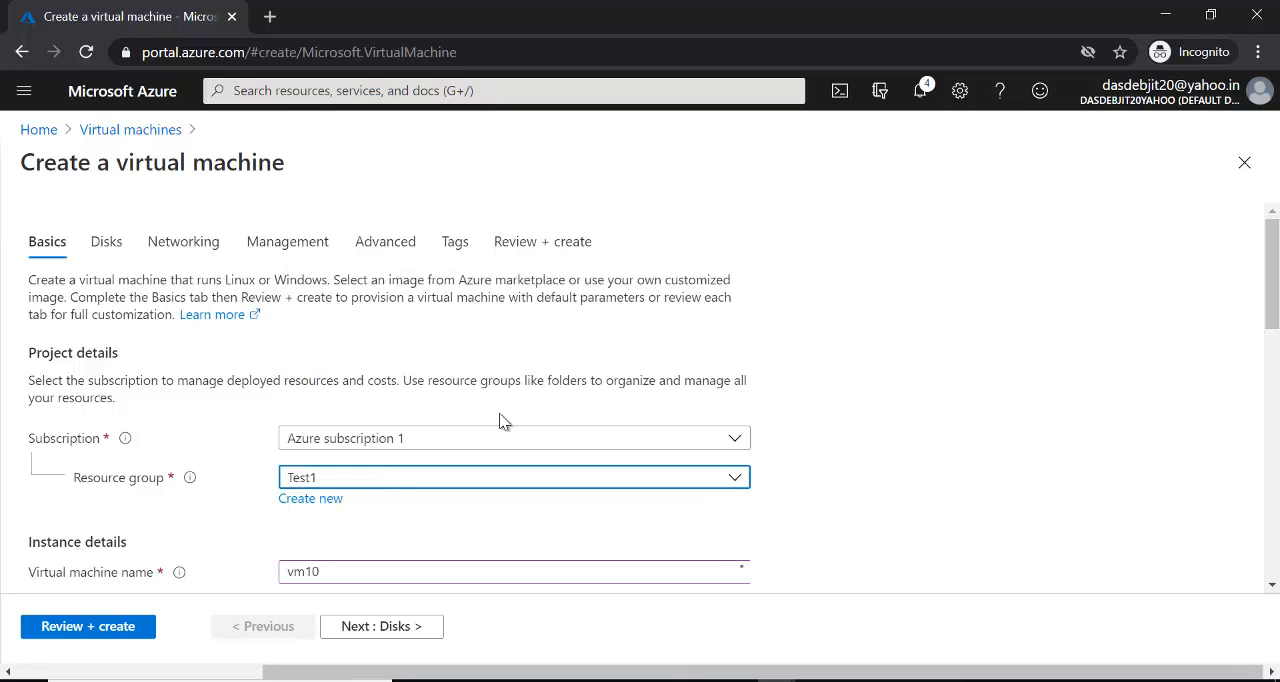
- Set the virtual machine's image to Windows Server 2012 R2 Datacenter - Gen1
{"action": "left_click_drag", "start_coordinate": [1274, 318], "coordinate": [1274, 406]}
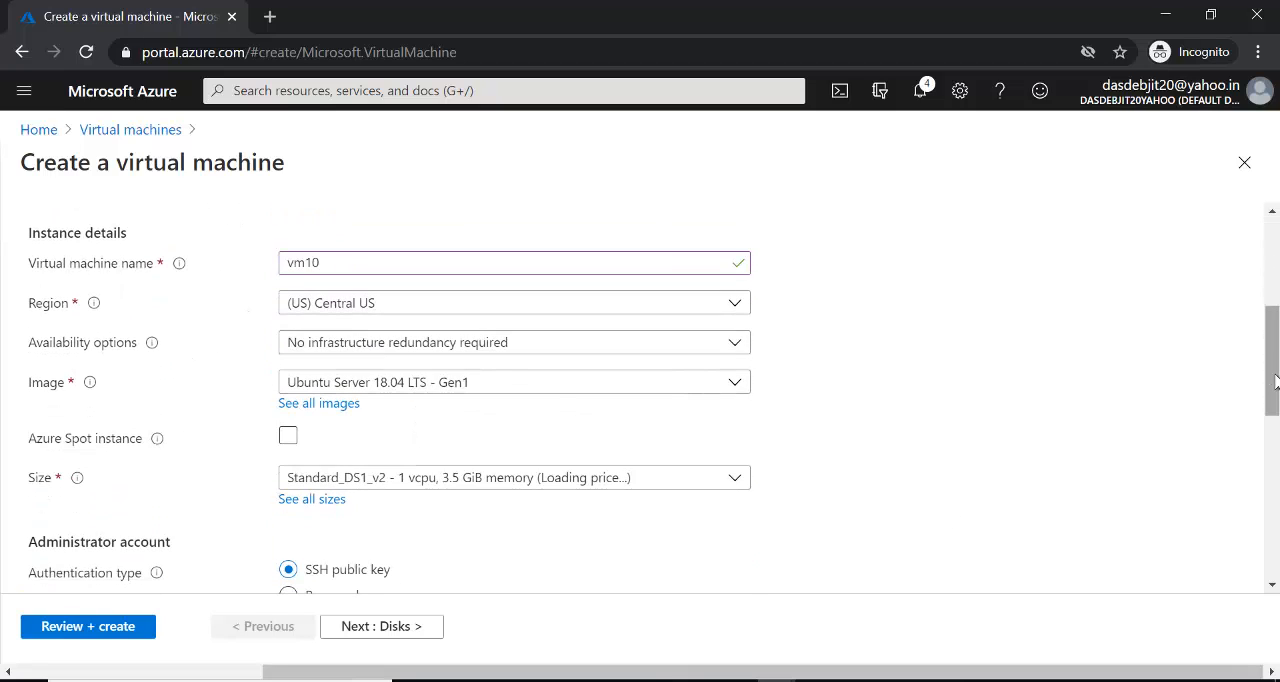
{"action": "left_click", "coordinate": [745, 381]}
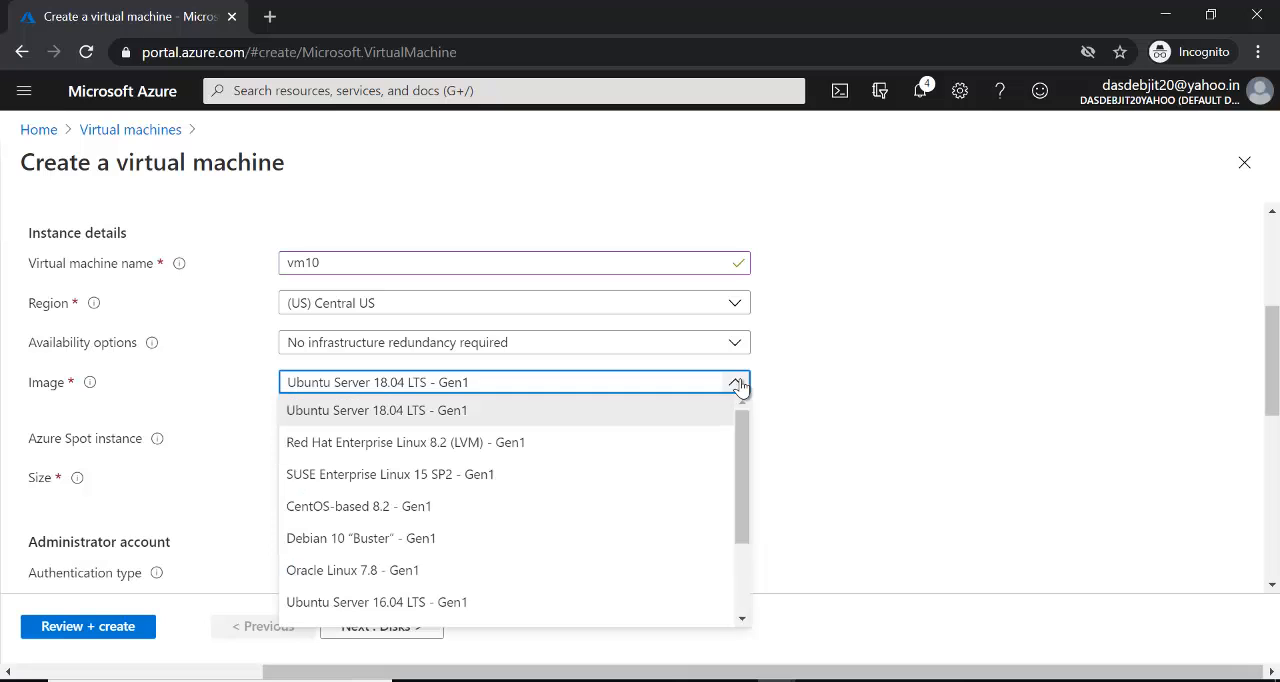
{"action": "left_click_drag", "start_coordinate": [741, 478], "coordinate": [691, 560]}
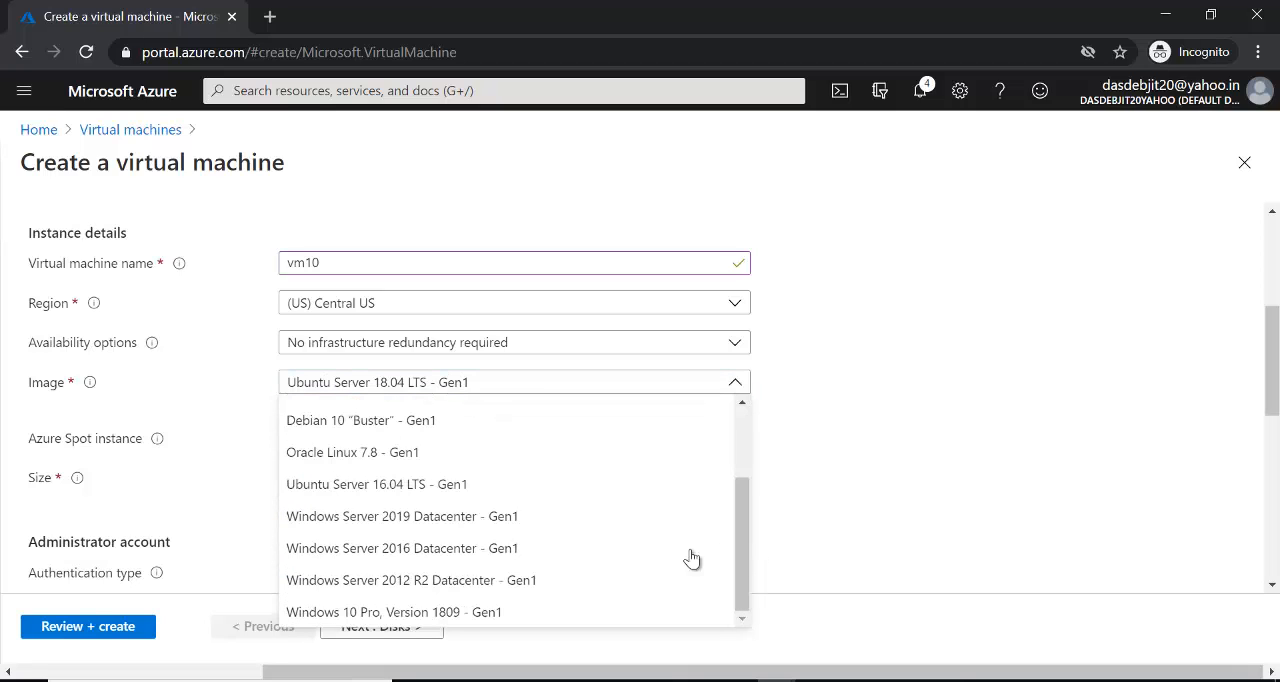
{"action": "left_click", "coordinate": [537, 584]}
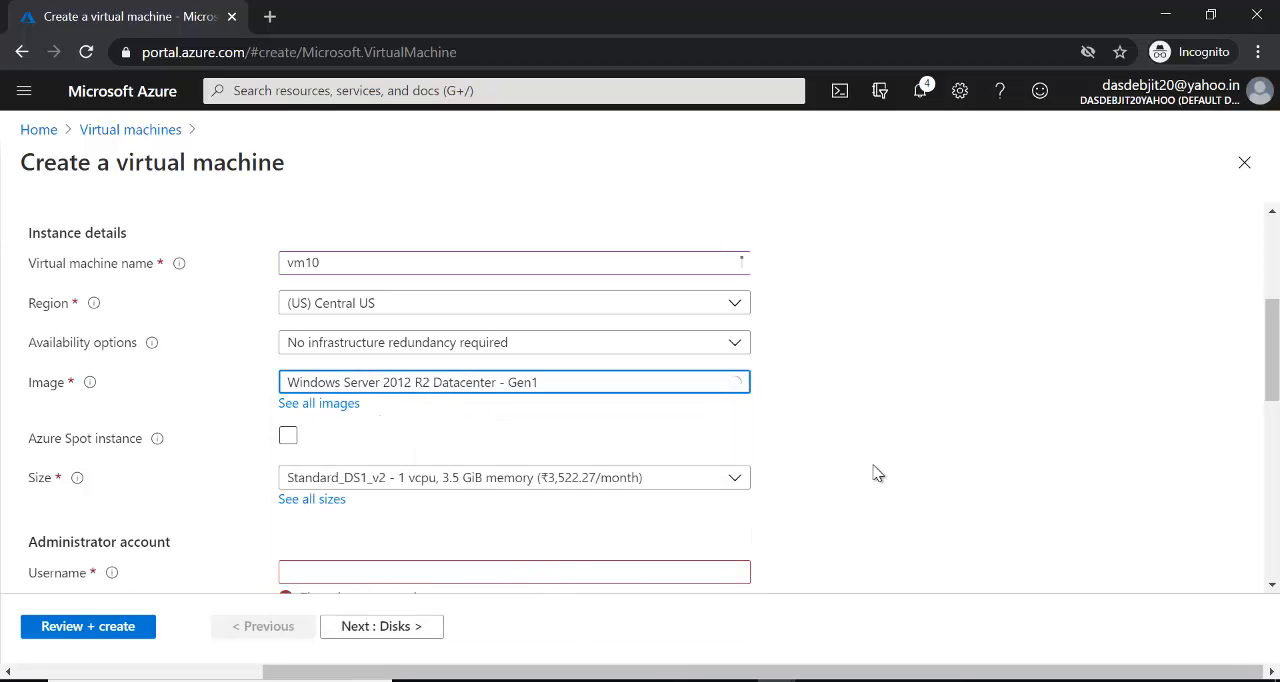
- Fill in the administrator account's username and password, and repeat the password to confirm it
{"action": "scroll", "coordinate": [1200, 414], "scroll_direction": "down", "scroll_amount": 3}
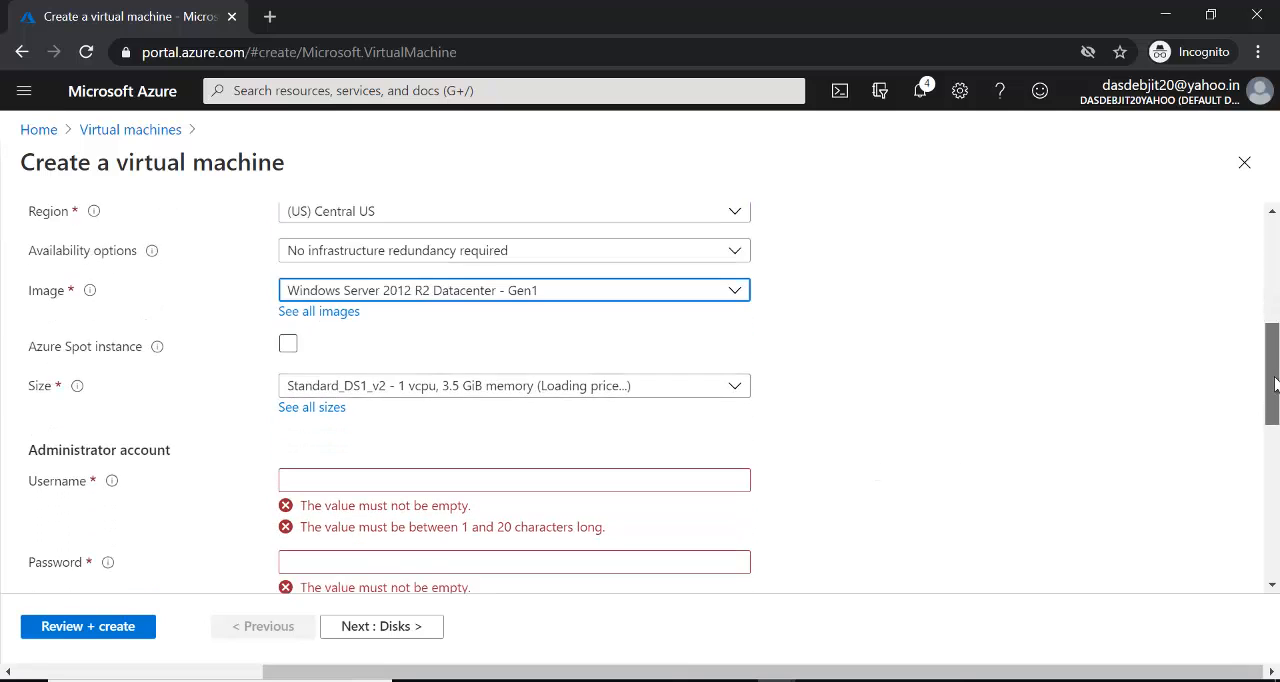
{"action": "left_click", "coordinate": [607, 277]}
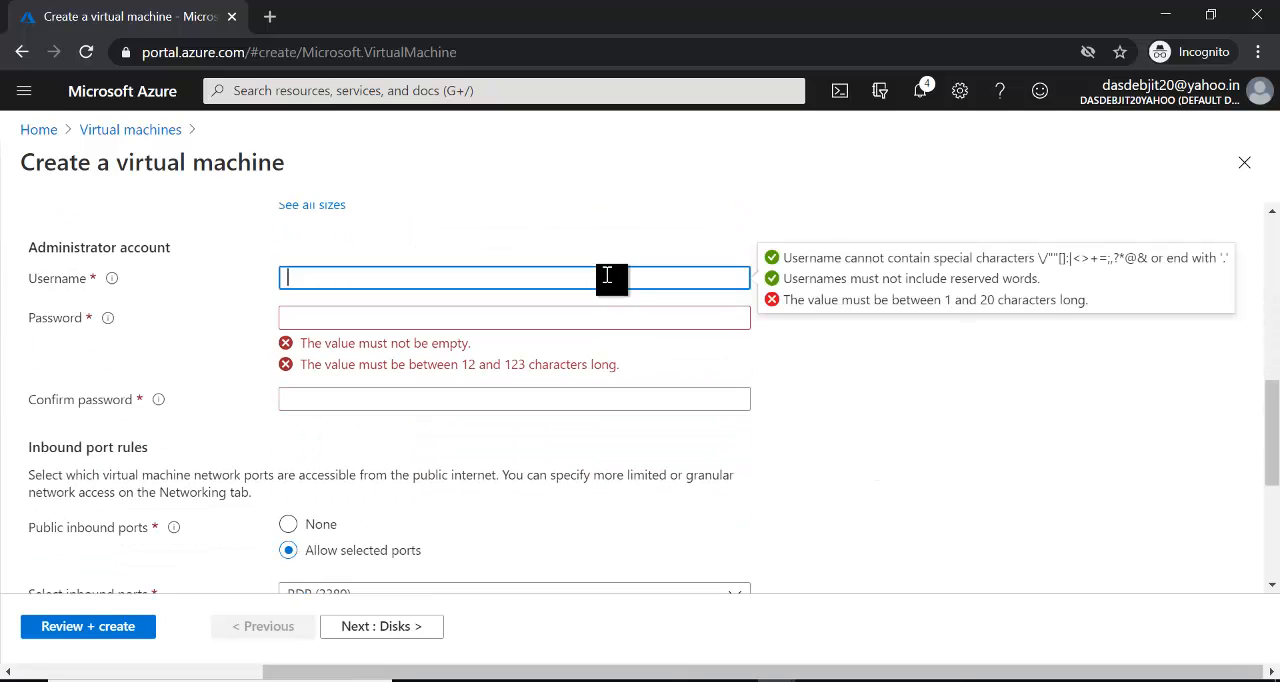
{"action": "type", "text": "kushal"}
{"action": "key", "text": "Tab"}
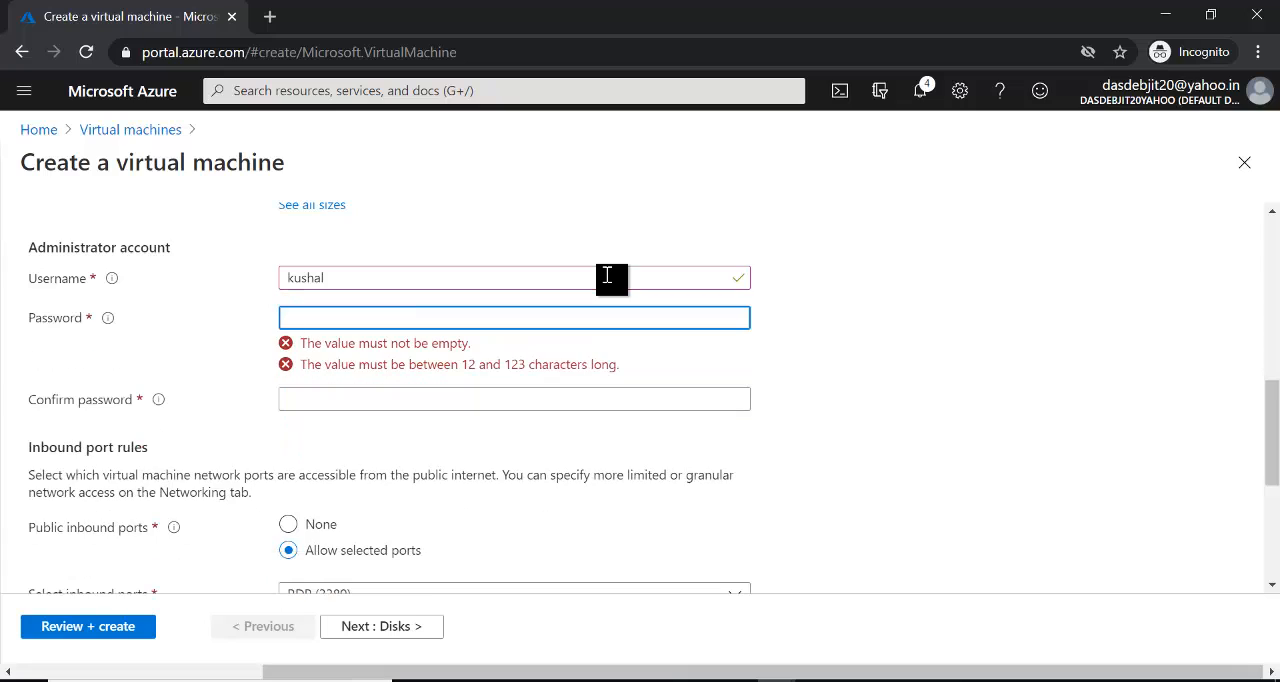
{"action": "type", "text": "••••••••••••"}
{"action": "key", "text": "Tab"}
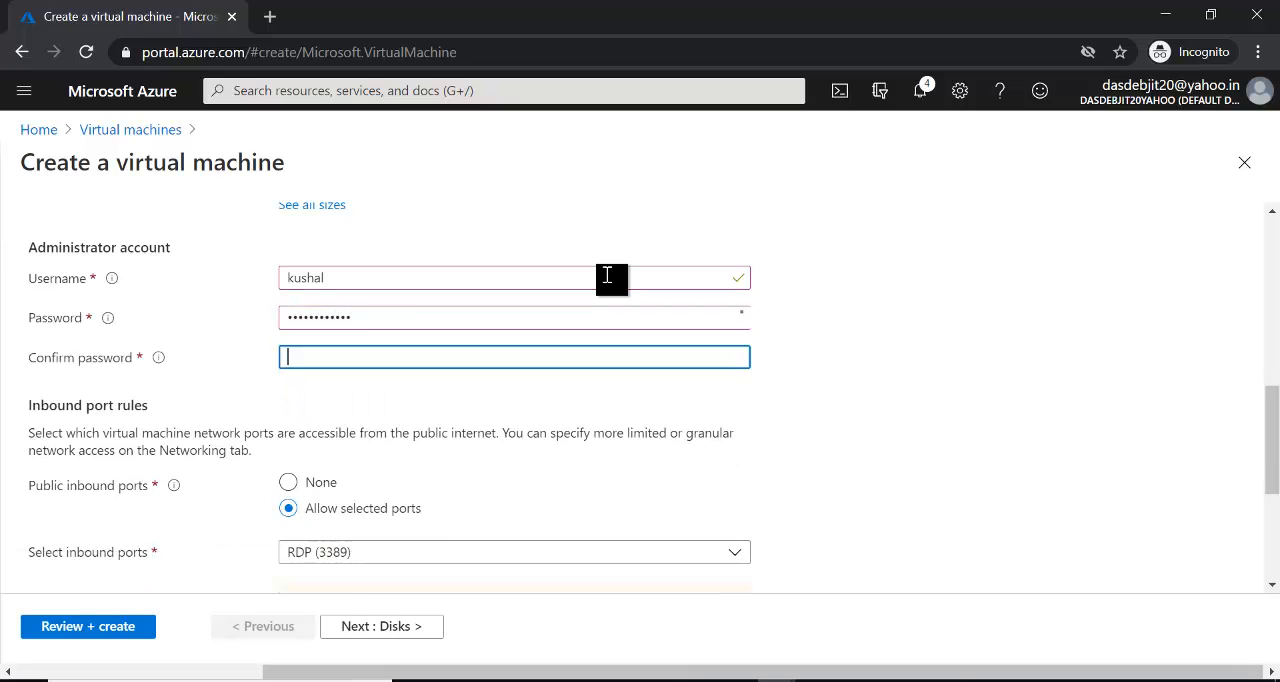
{"action": "type", "text": "••••••••••••"}
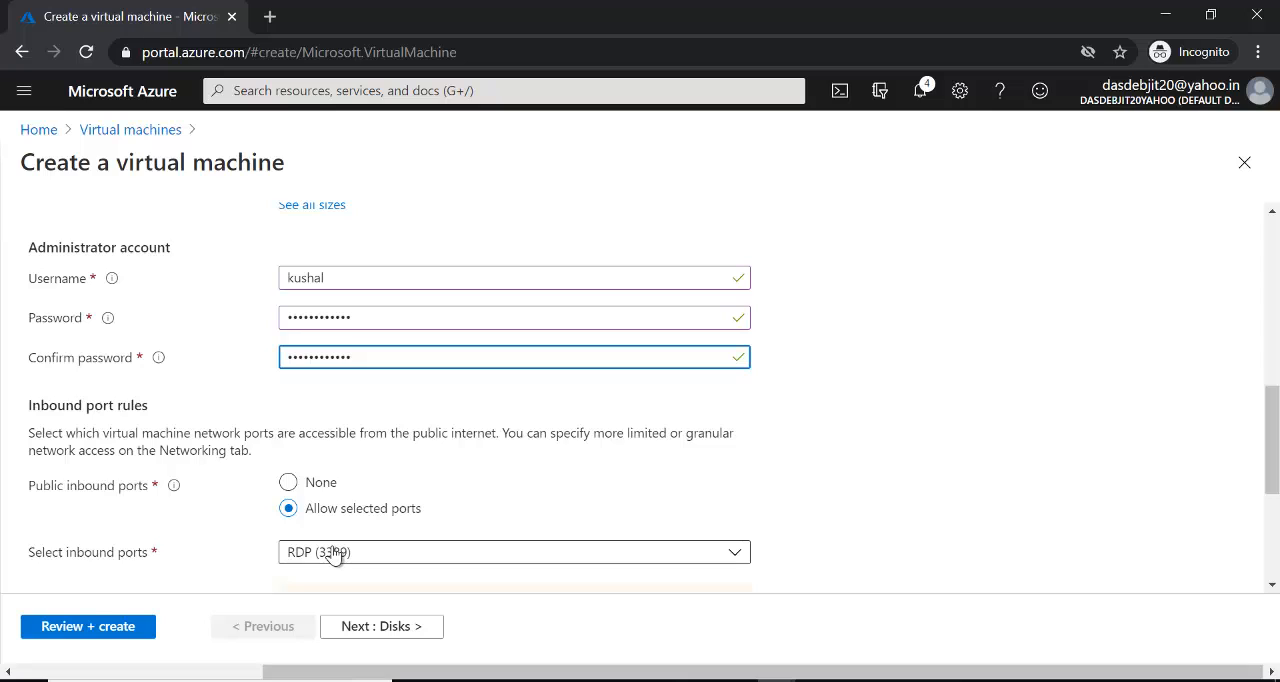
- Proceed to the disk settings and choose Premium SSD as the OS disk type
{"action": "left_click", "coordinate": [377, 627]}
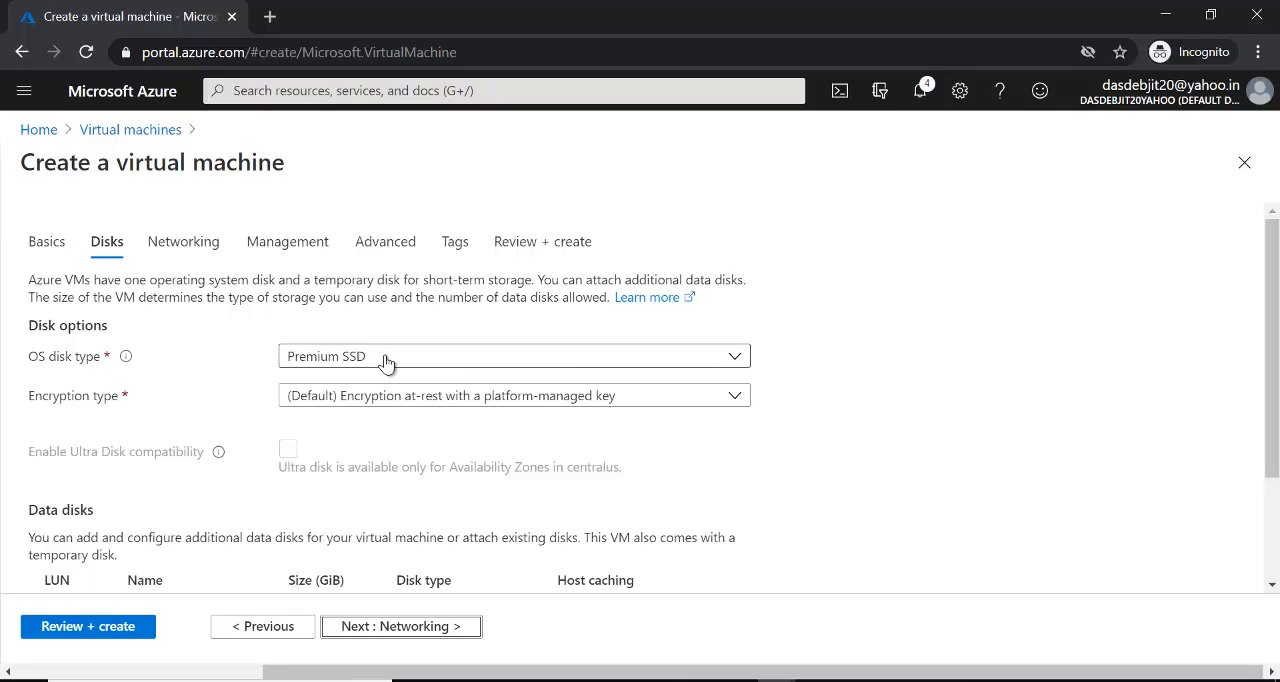
{"action": "left_click", "coordinate": [738, 358]}
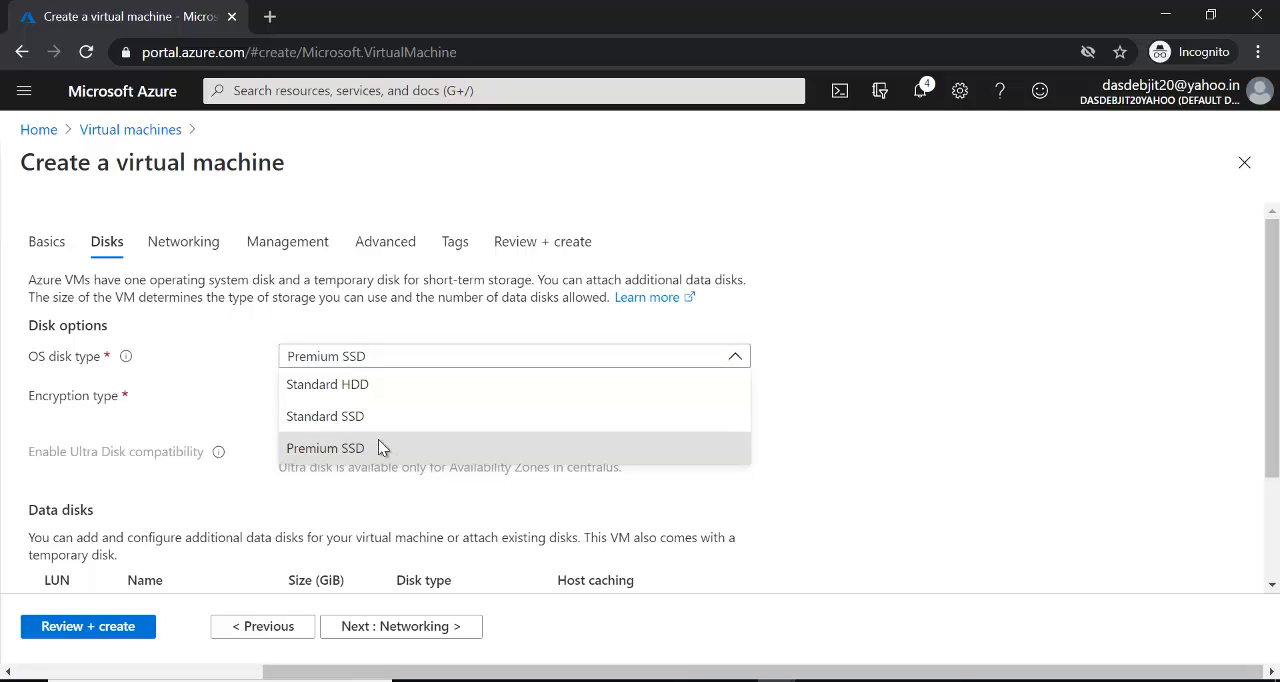
{"action": "left_click", "coordinate": [379, 441]}
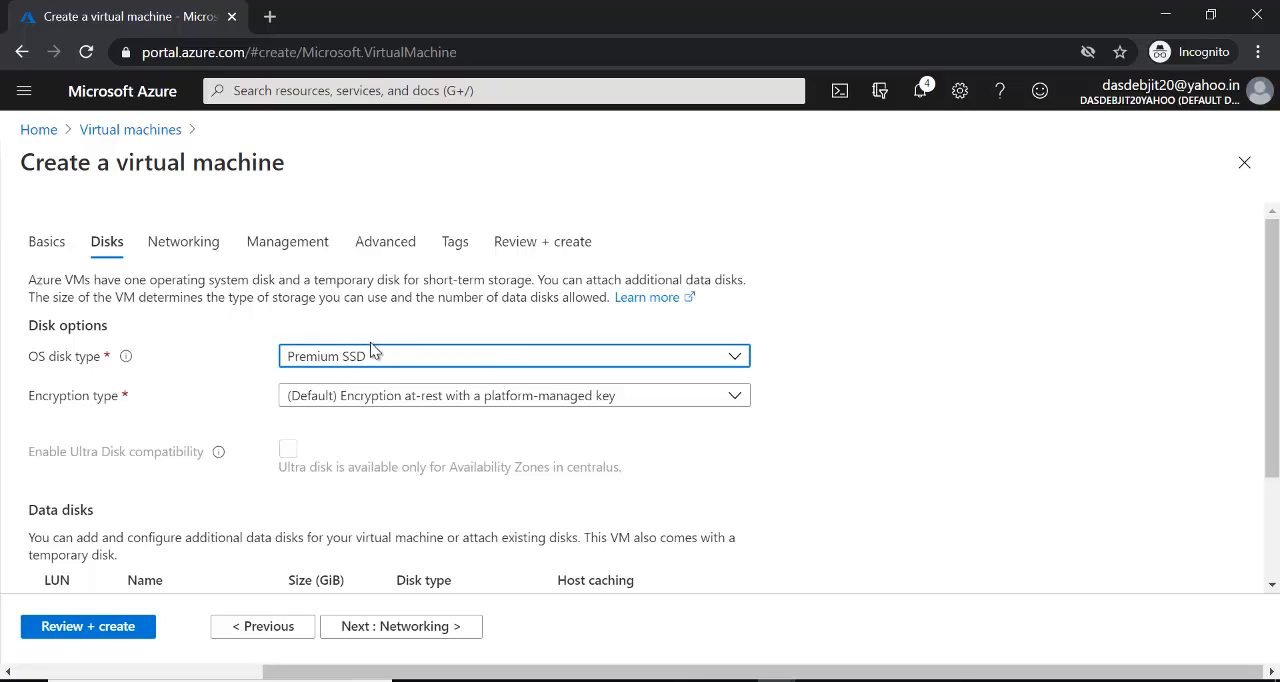
{"action": "left_click", "coordinate": [843, 374]}
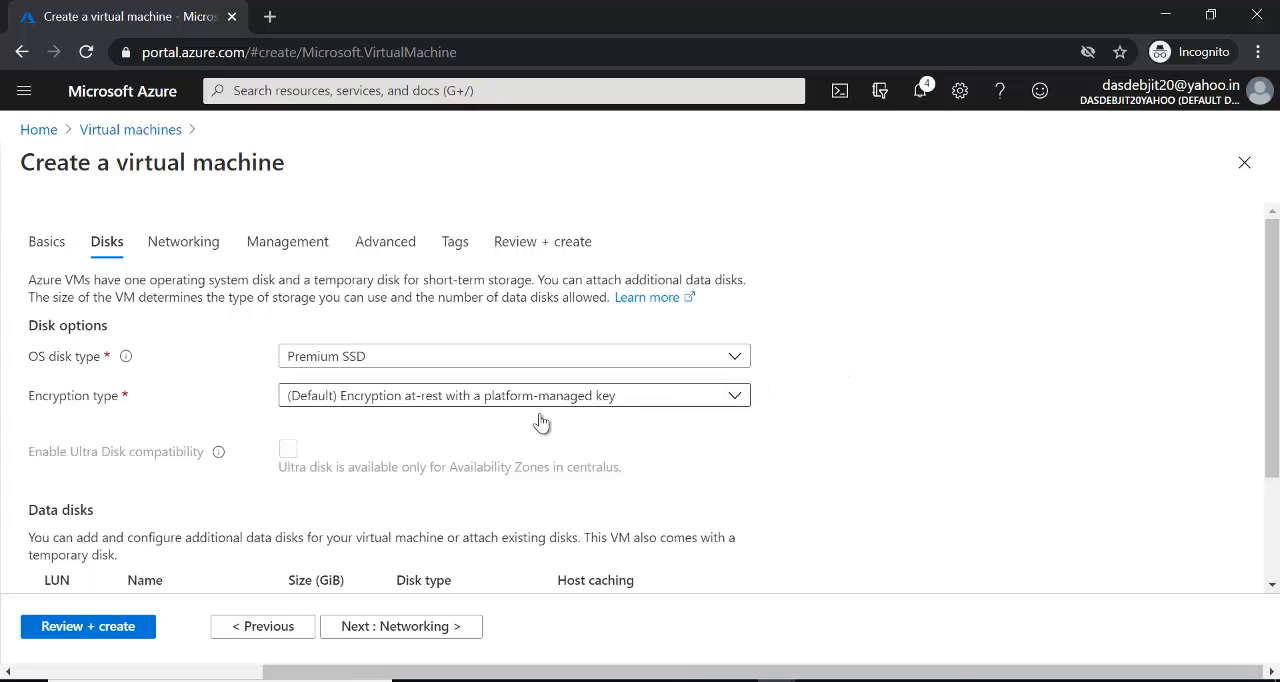
- Examine the available encryption types and the data disks section of the disk settings
{"action": "left_click", "coordinate": [729, 397]}
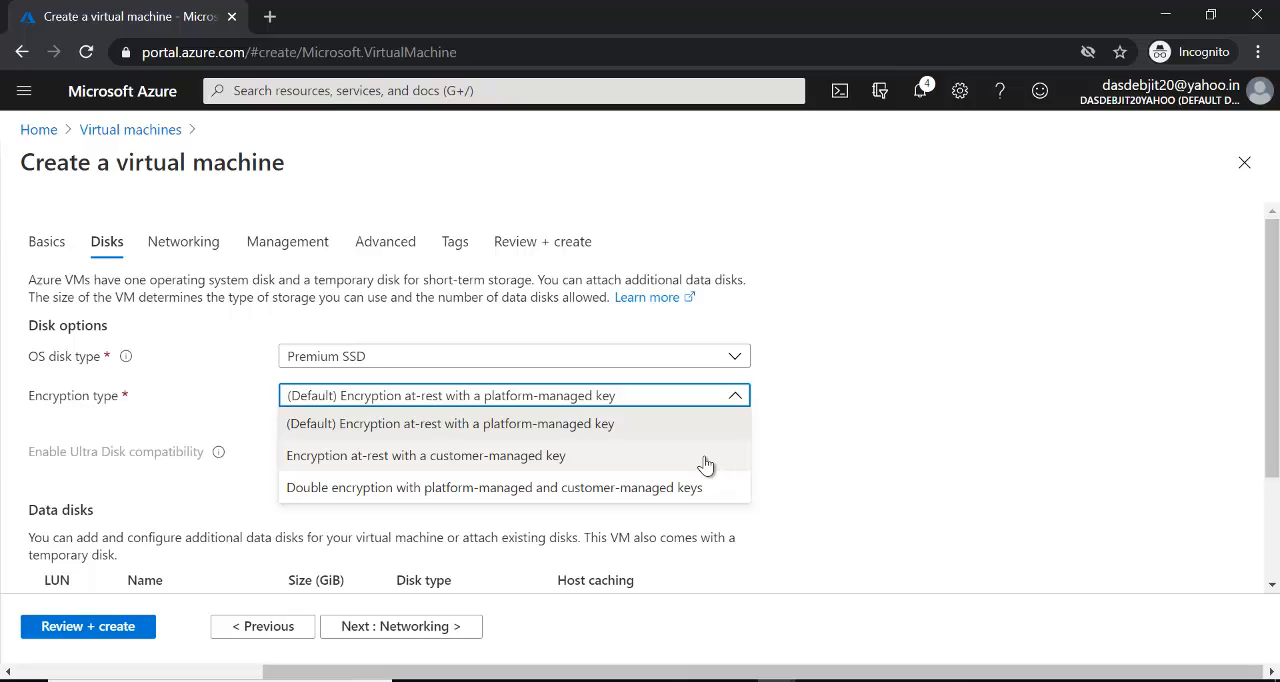
{"action": "left_click", "coordinate": [839, 425]}
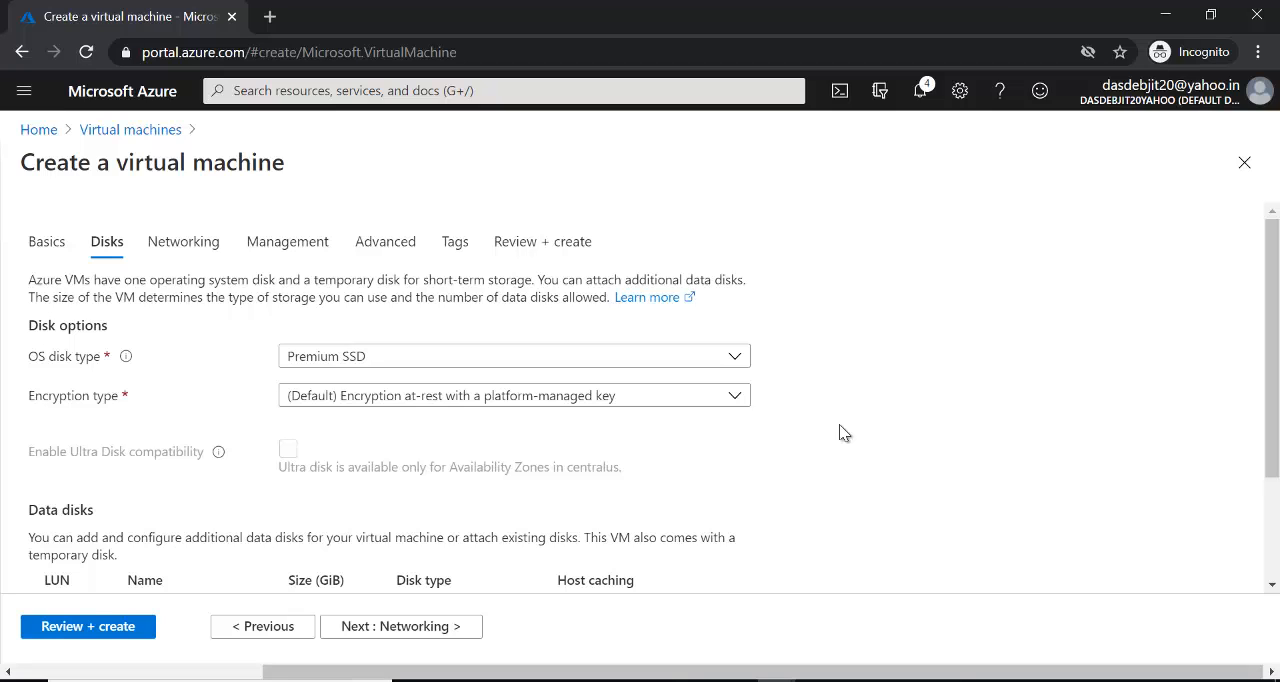
{"action": "scroll", "coordinate": [840, 432], "scroll_direction": "down", "scroll_amount": 1}
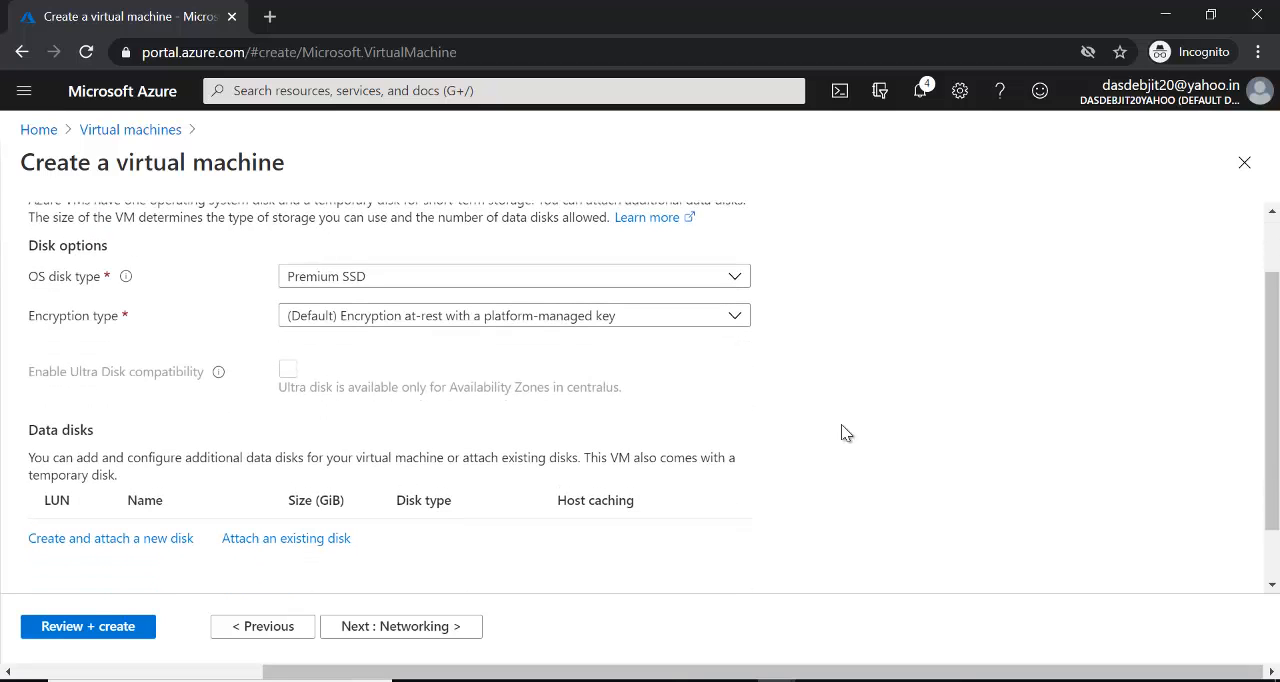
{"action": "left_click_drag", "start_coordinate": [1274, 390], "coordinate": [1274, 428]}
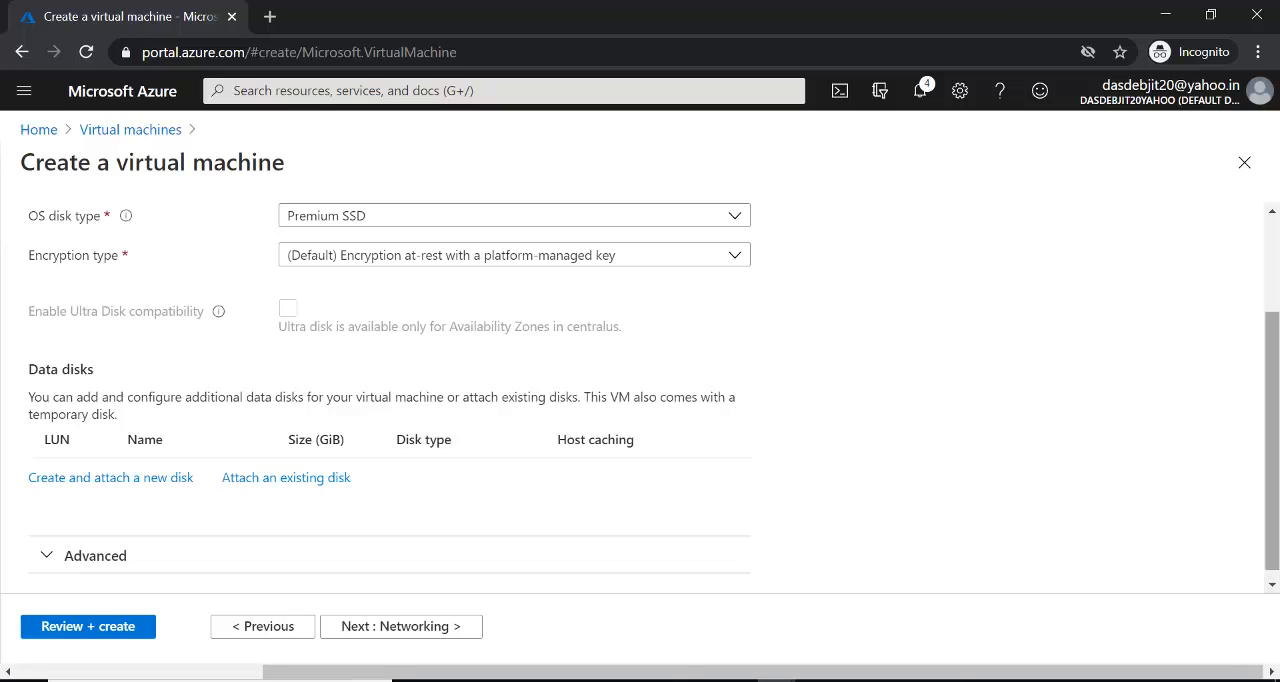
{"action": "left_click_drag", "start_coordinate": [1276, 440], "coordinate": [1276, 348]}
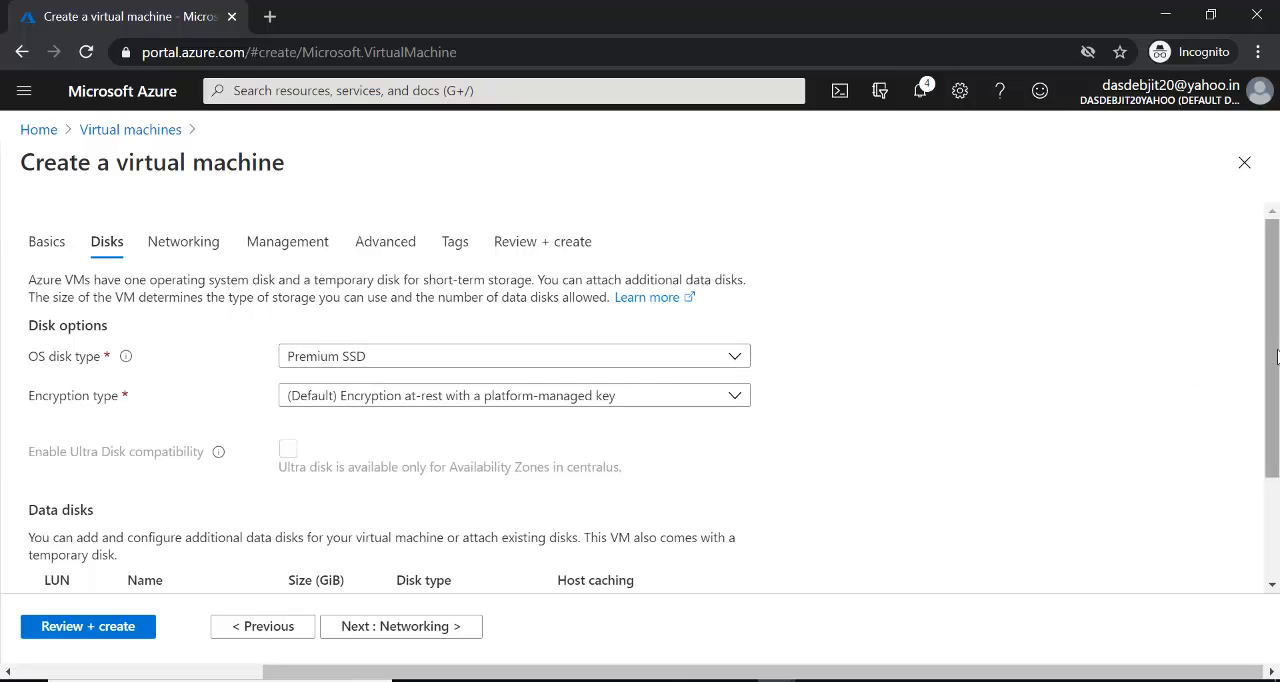
- Start creating and attaching a new data disk, keeping the name vm10_DataDisk_0
{"action": "left_click_drag", "start_coordinate": [1276, 356], "coordinate": [1276, 475]}
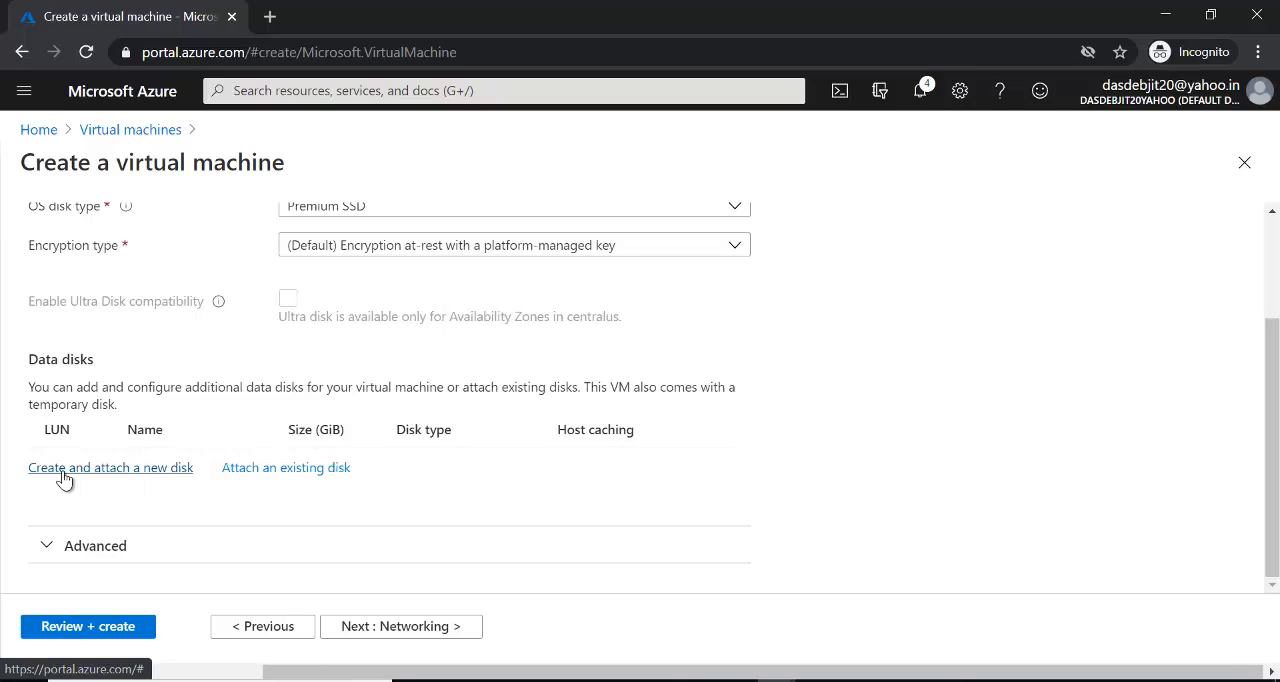
{"action": "left_click", "coordinate": [157, 468]}
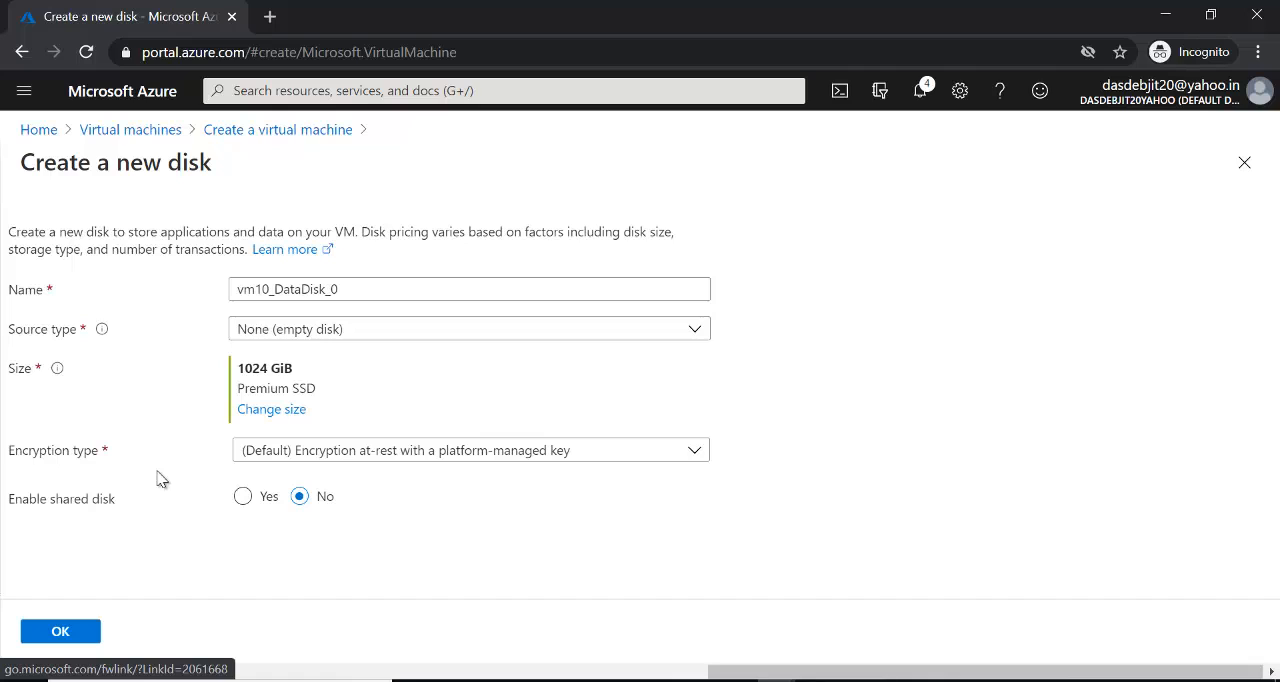
{"action": "left_click", "coordinate": [345, 289]}
{"action": "double_click", "coordinate": [266, 289]}
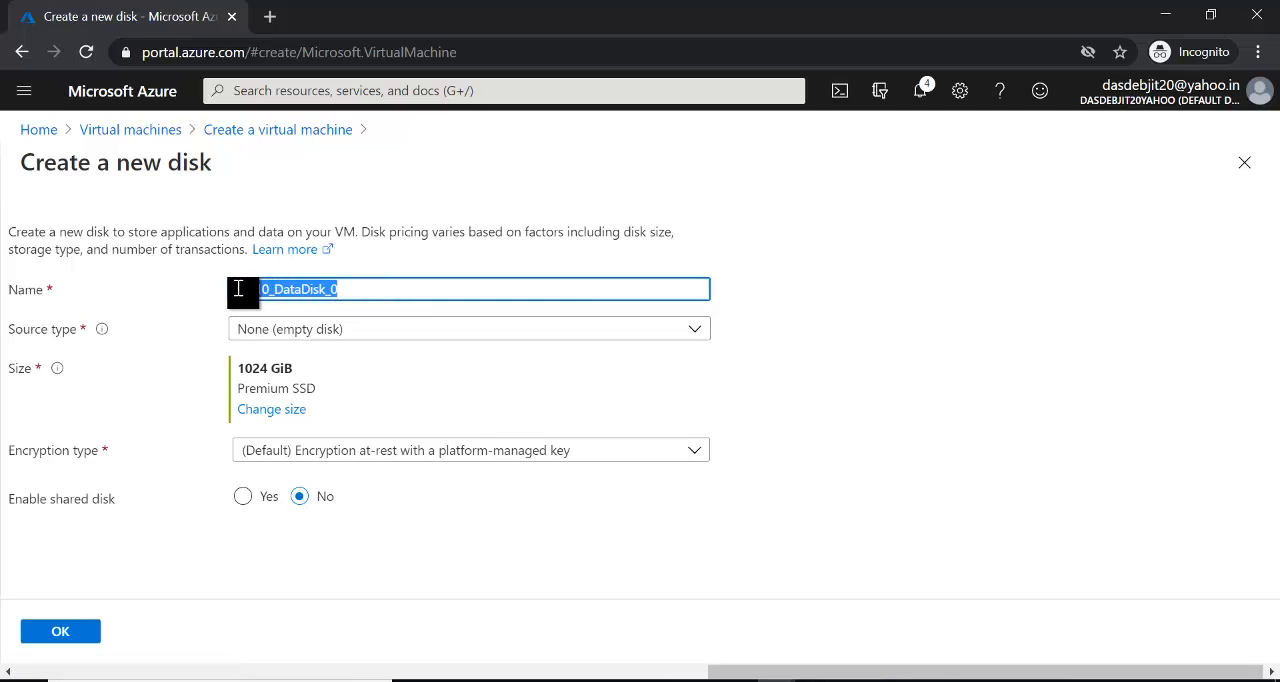
{"action": "left_click", "coordinate": [345, 289]}
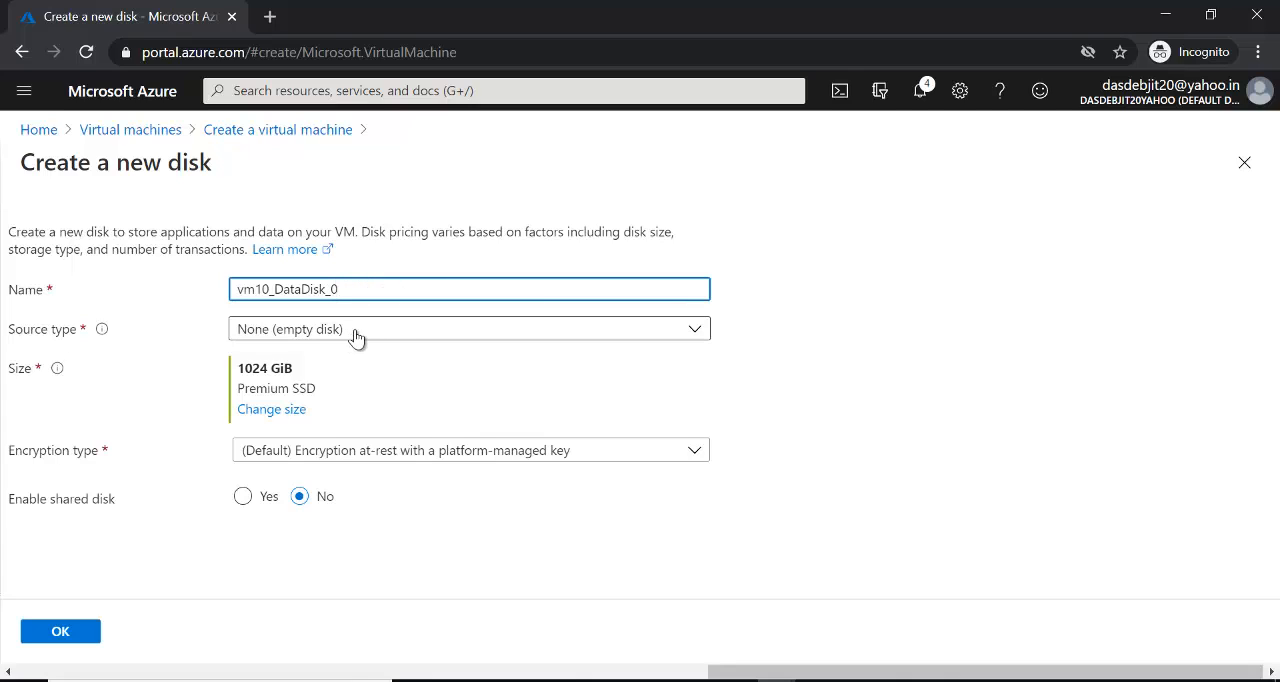
- Examine the source type options available for the new data disk
{"action": "mouse_move", "coordinate": [102, 330]}
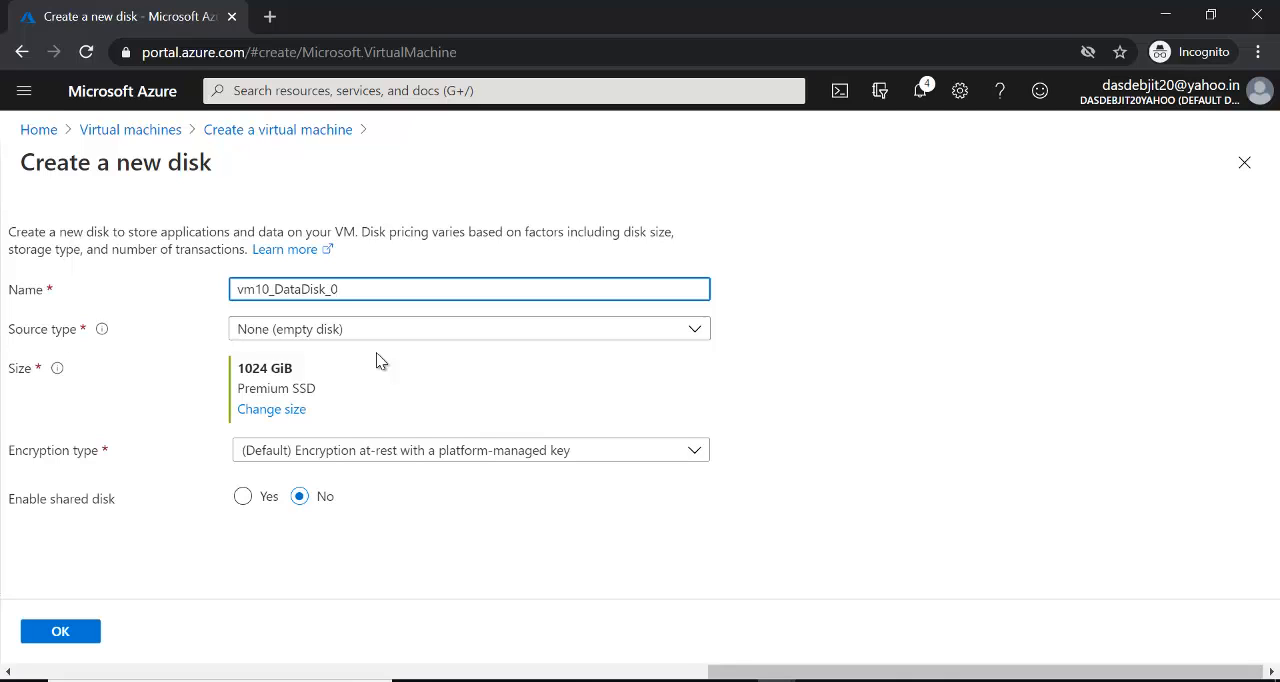
{"action": "left_click", "coordinate": [703, 340]}
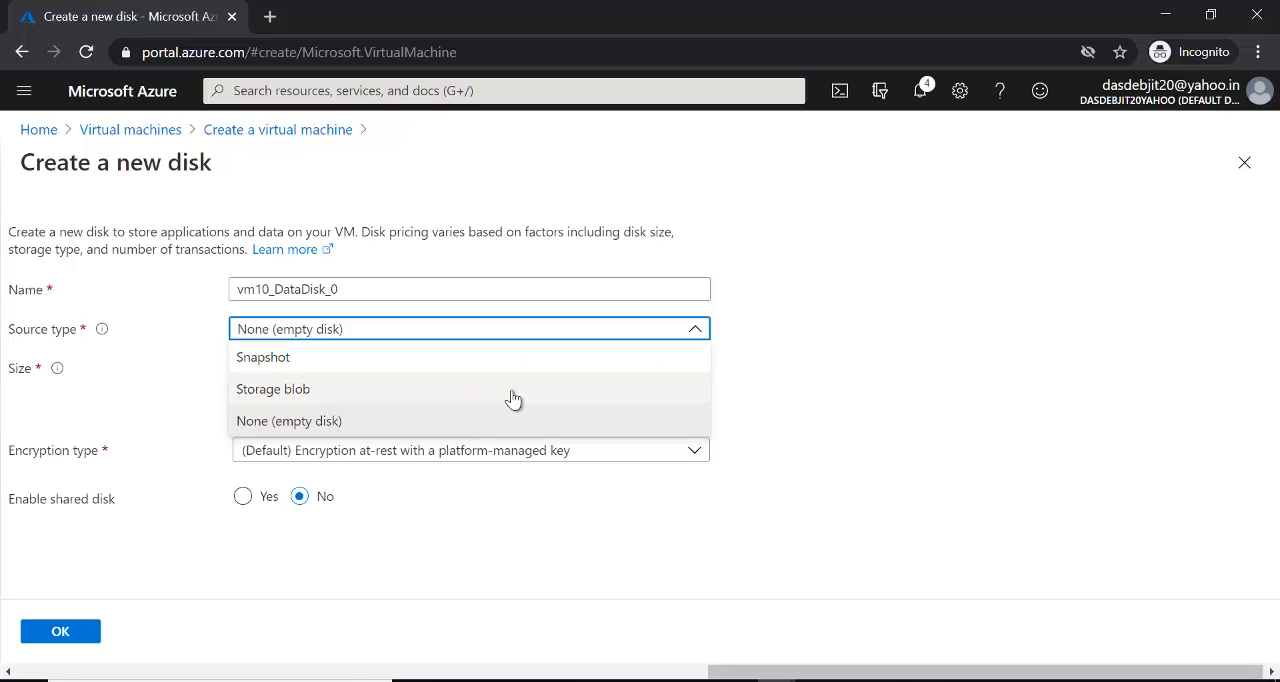
{"action": "left_click", "coordinate": [827, 366]}
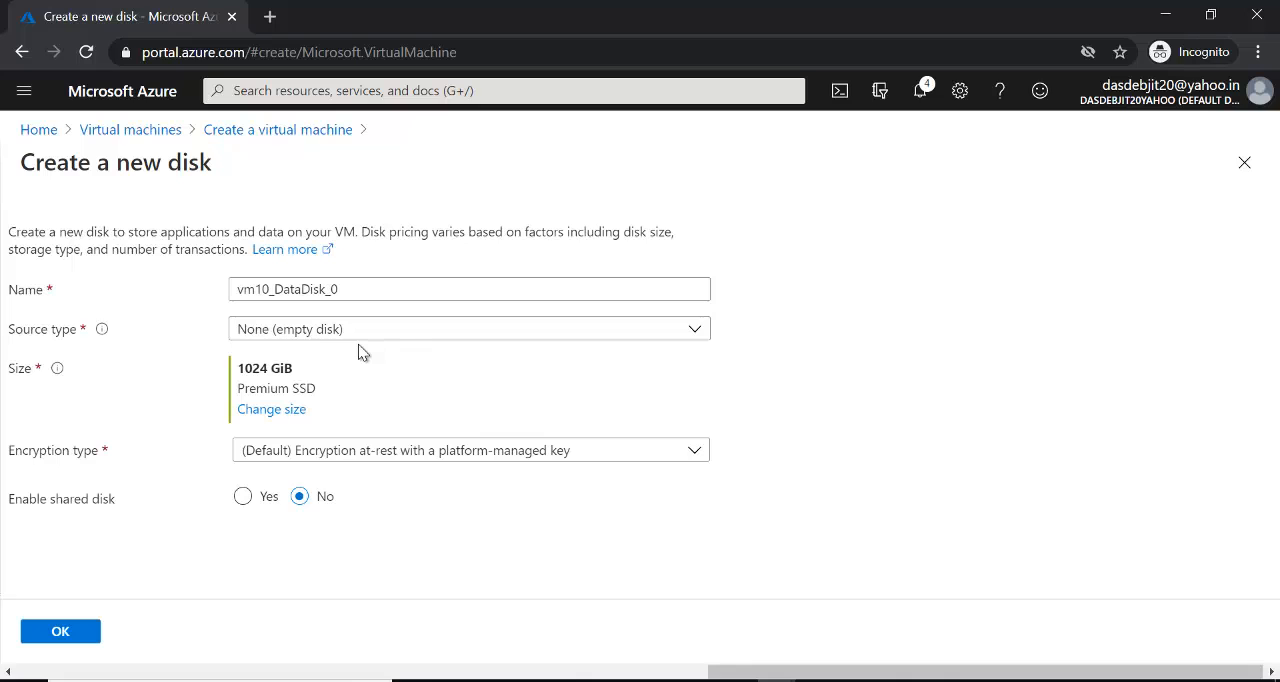
{"action": "left_click", "coordinate": [690, 332]}
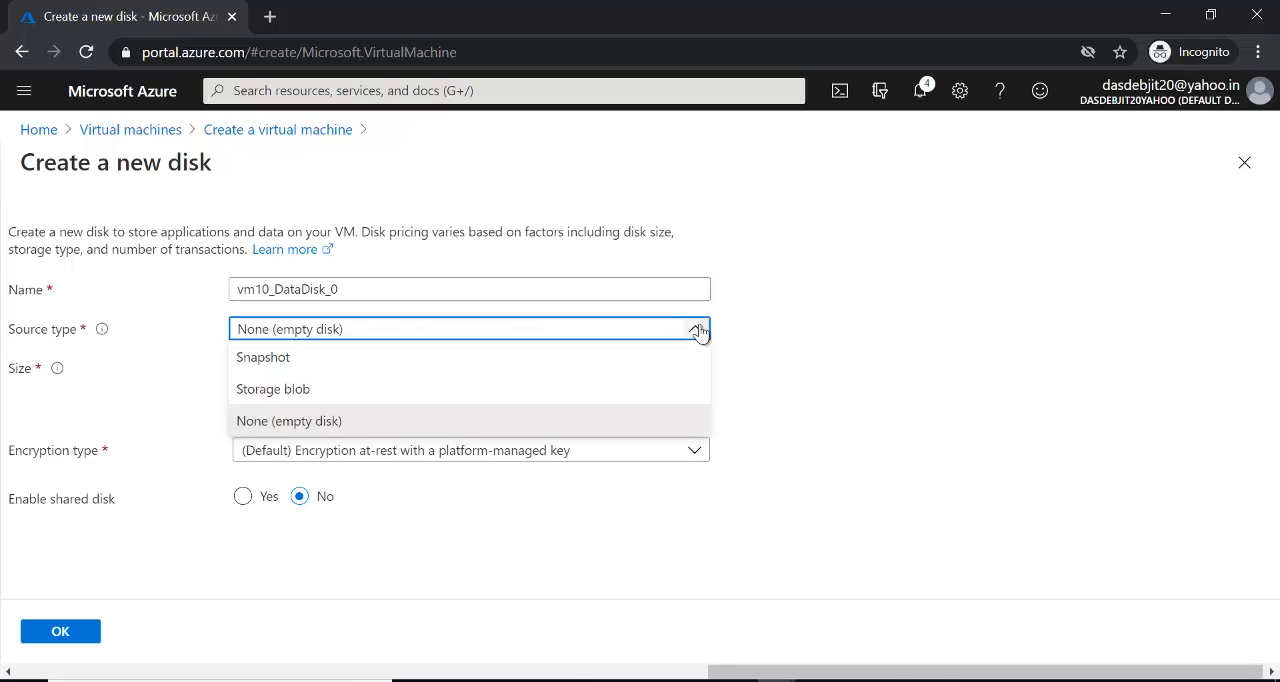
{"action": "left_click", "coordinate": [792, 313]}
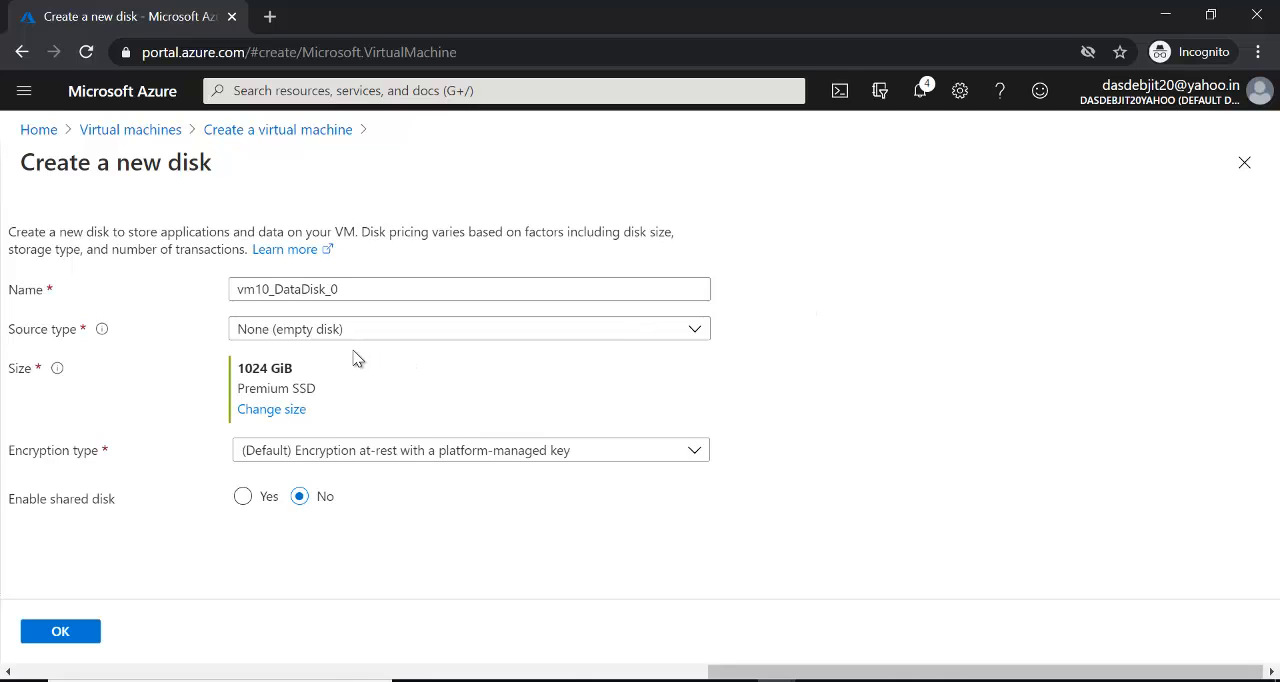
- Open the data disk's size selection and examine the available disk SKUs and the full range of Premium SSD sizes
{"action": "left_click", "coordinate": [286, 411]}
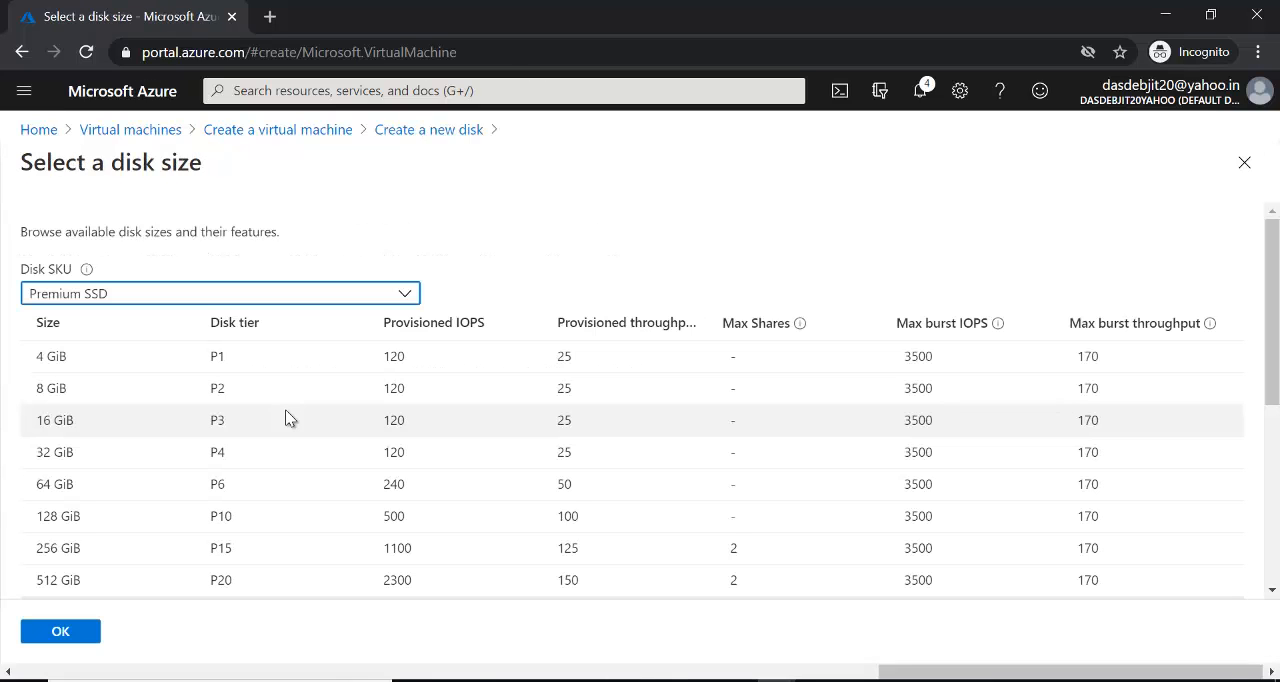
{"action": "left_click", "coordinate": [406, 295]}
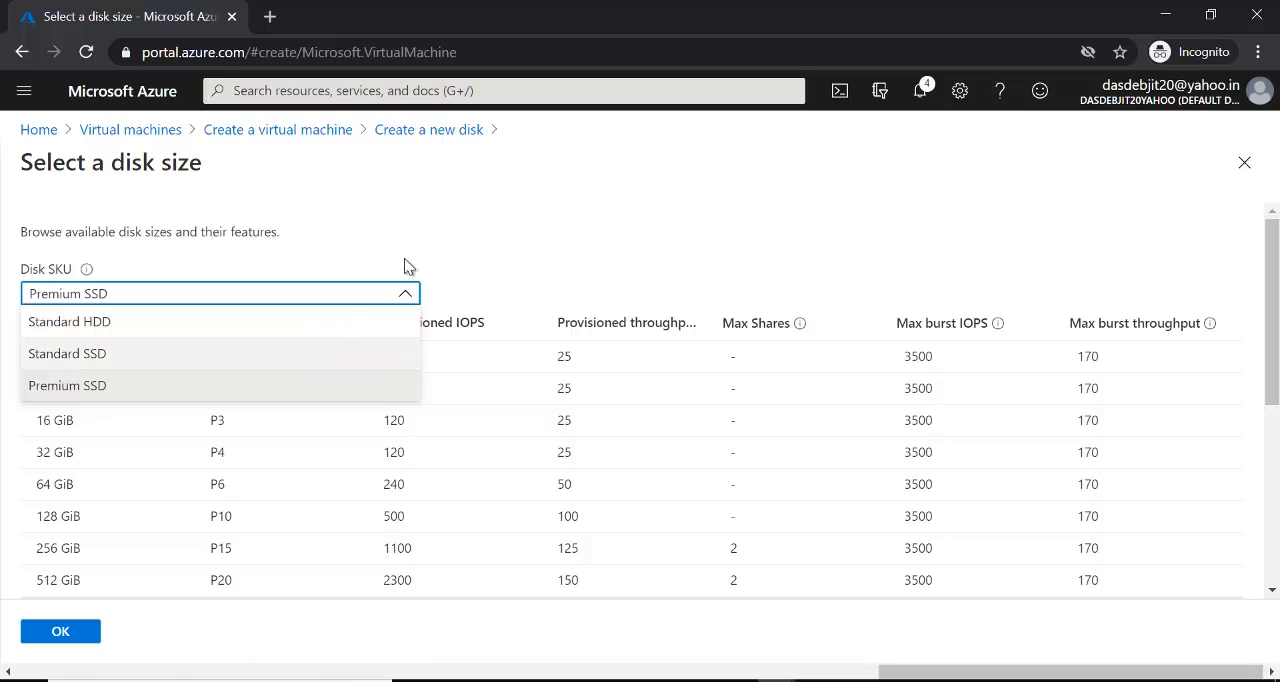
{"action": "left_click", "coordinate": [503, 208]}
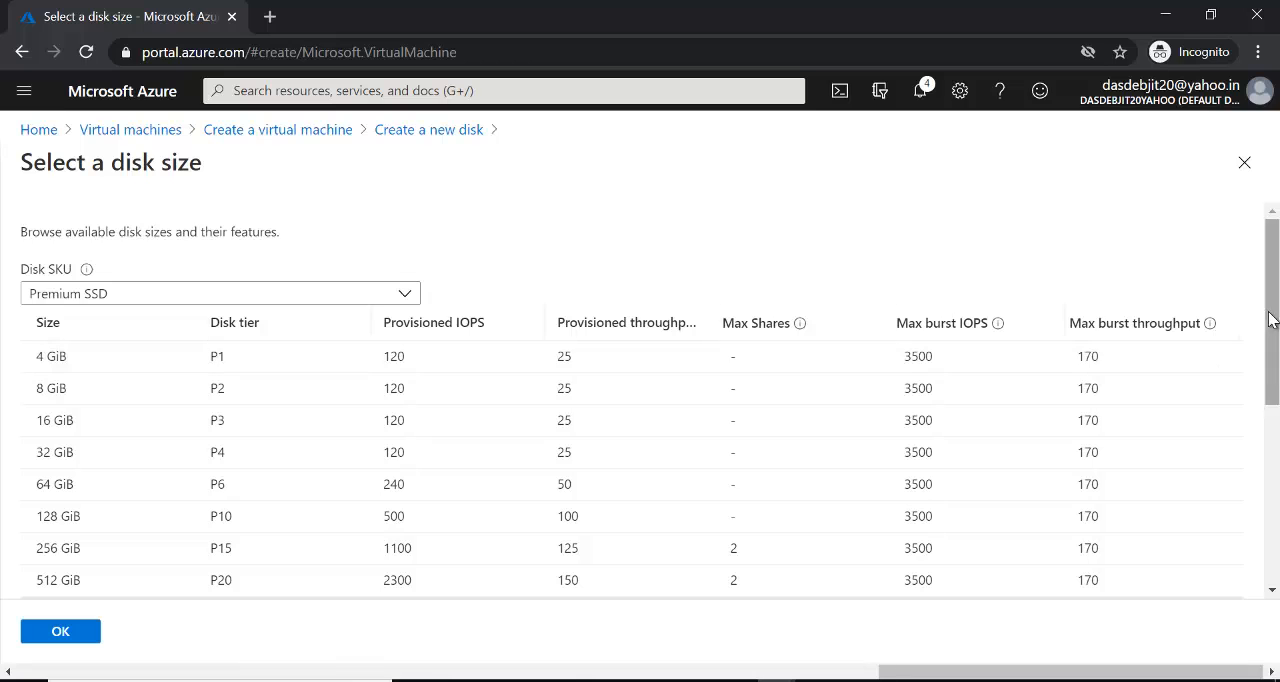
{"action": "left_click_drag", "start_coordinate": [1275, 322], "coordinate": [1276, 461]}
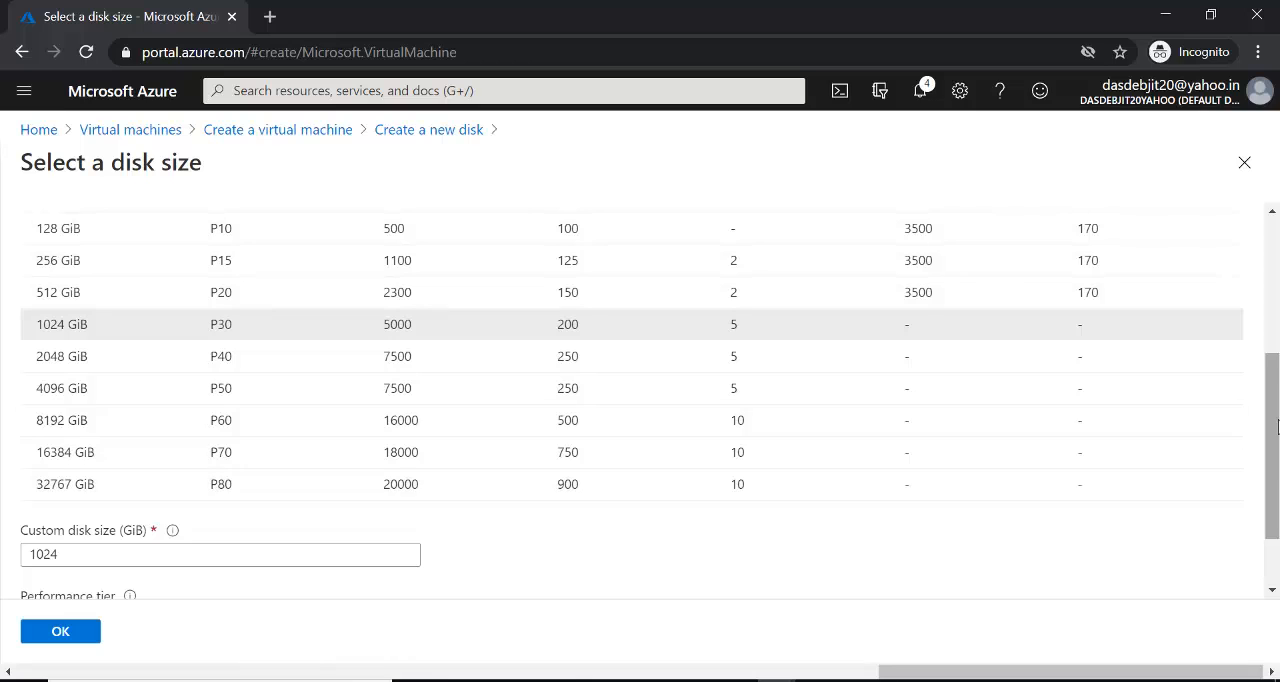
{"action": "left_click_drag", "start_coordinate": [1276, 421], "coordinate": [1276, 283]}
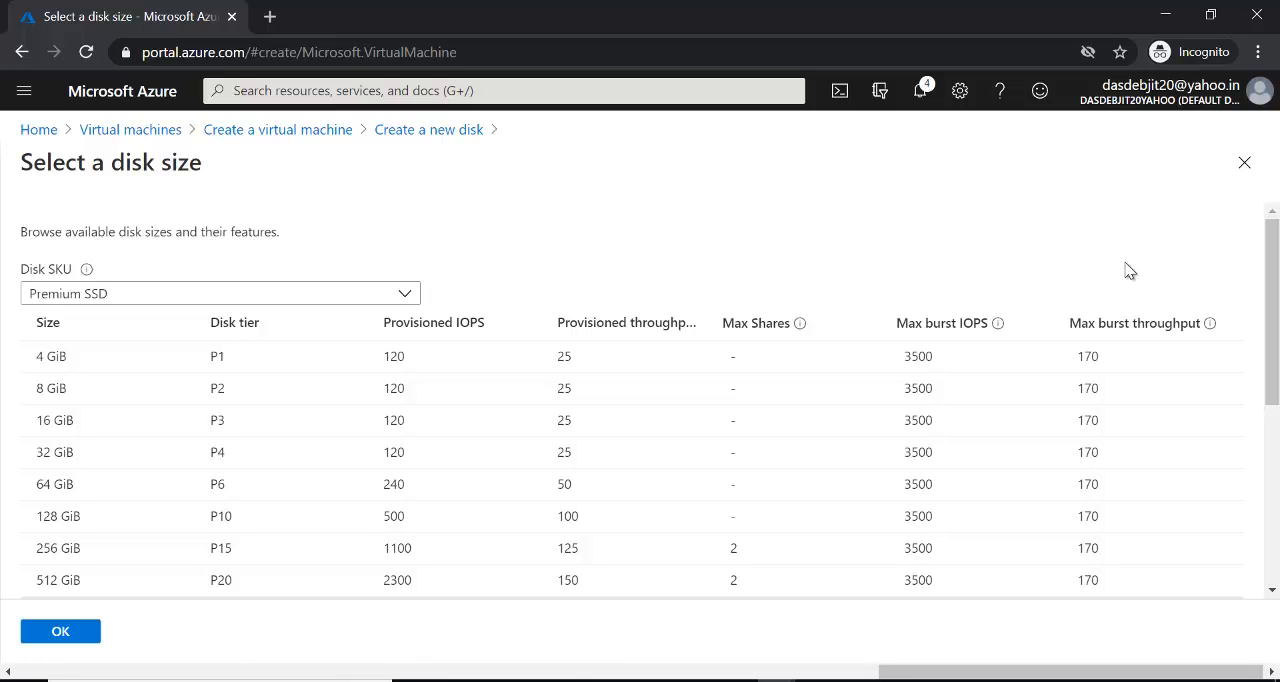
{"action": "mouse_move", "coordinate": [1269, 297]}
{"action": "left_mouse_down"}
{"action": "mouse_move", "coordinate": [1269, 418]}
{"action": "mouse_move", "coordinate": [1258, 289]}
{"action": "left_mouse_up"}
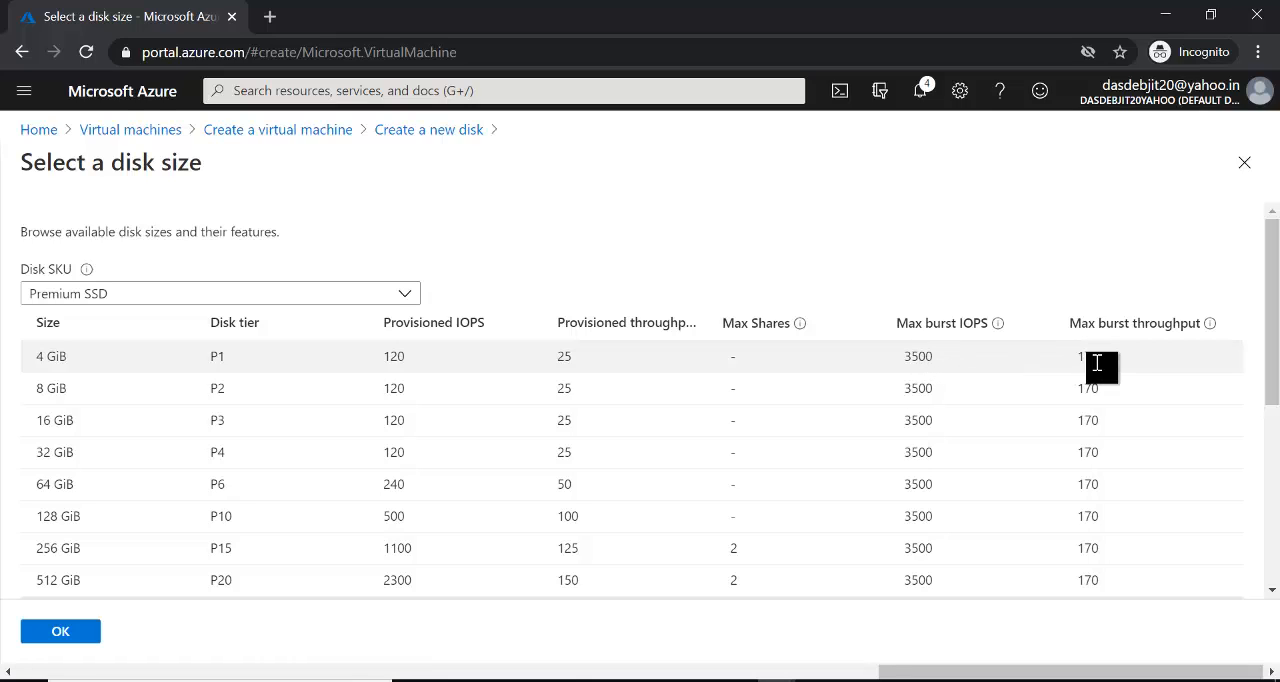
- Try Standard SSD as the disk SKU to compare its sizes, and return to Premium SSD
{"action": "left_click", "coordinate": [404, 300]}
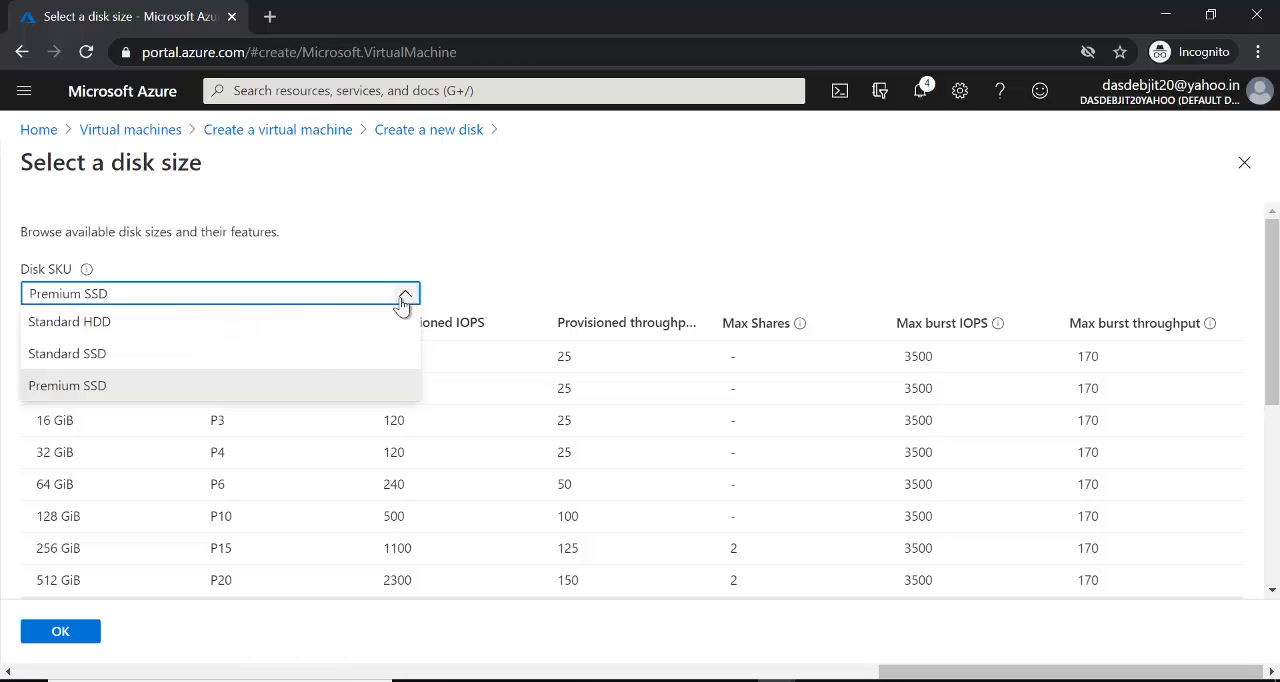
{"action": "left_click", "coordinate": [311, 355]}
{"action": "mouse_move", "coordinate": [1271, 257]}
{"action": "left_mouse_down"}
{"action": "mouse_move", "coordinate": [1270, 368]}
{"action": "mouse_move", "coordinate": [1272, 260]}
{"action": "left_mouse_up"}
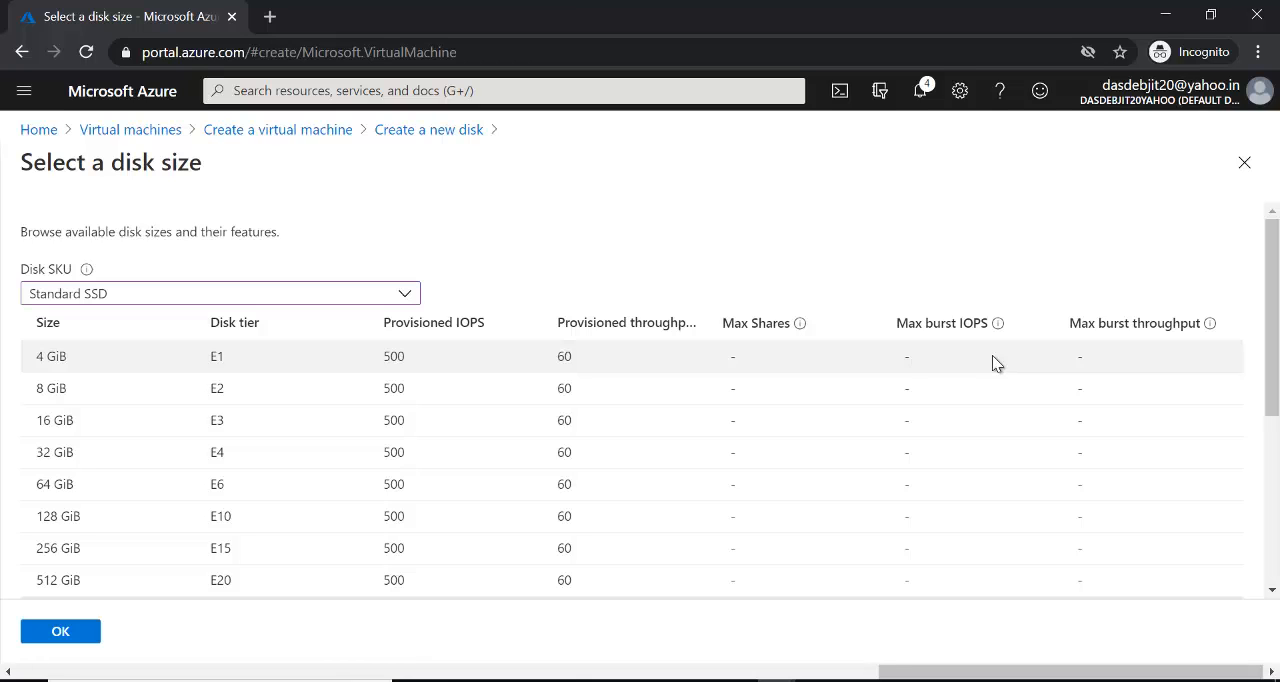
{"action": "left_click", "coordinate": [403, 294]}
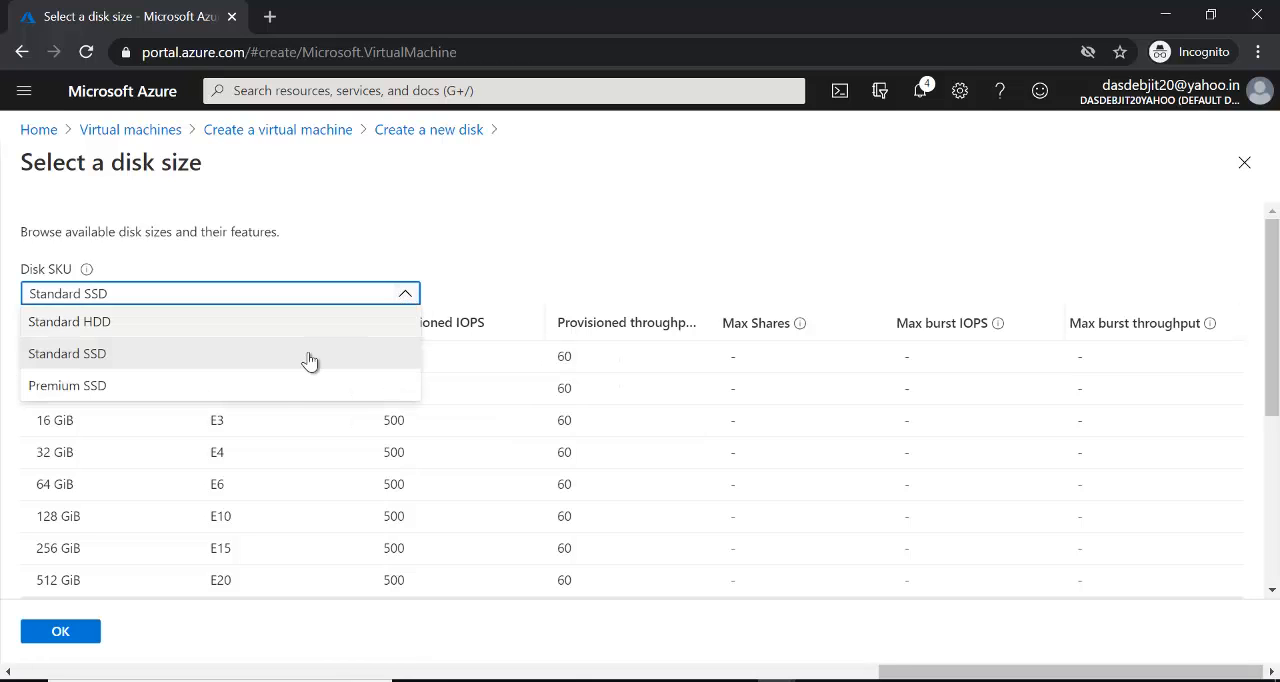
{"action": "left_click", "coordinate": [276, 387]}
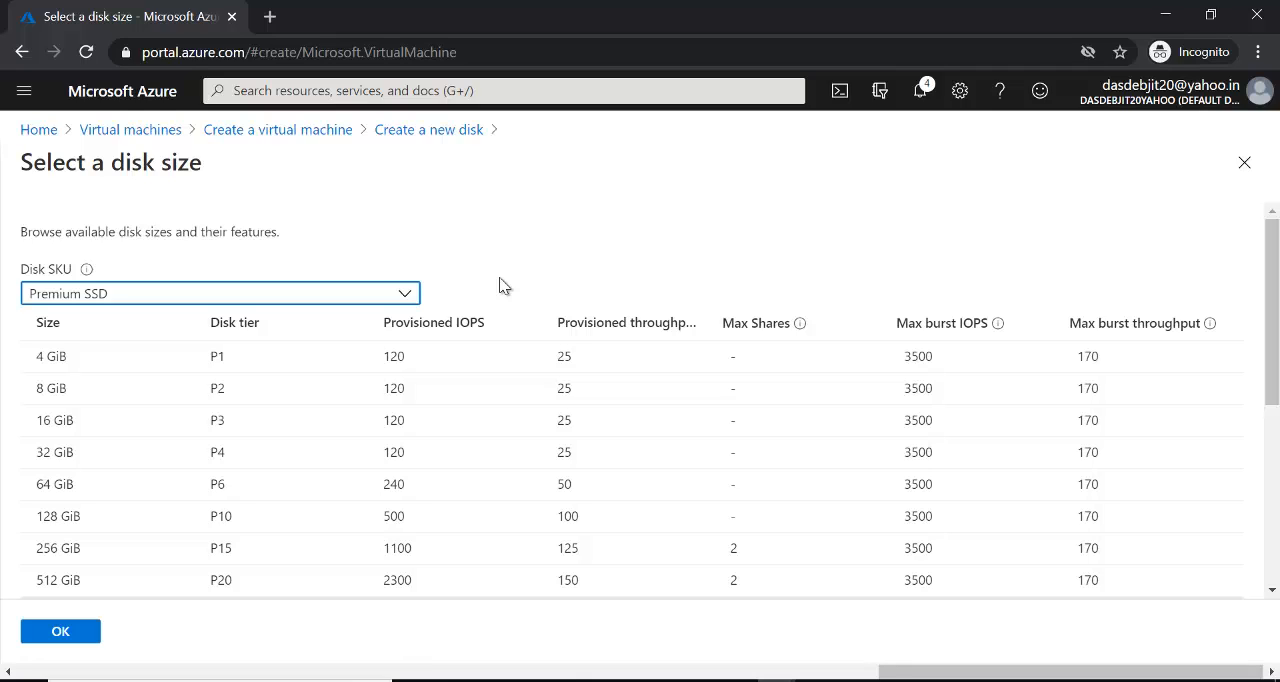
- Choose the 4 GiB Premium SSD size for the data disk and add the disk to the virtual machine
{"action": "left_click", "coordinate": [115, 368]}
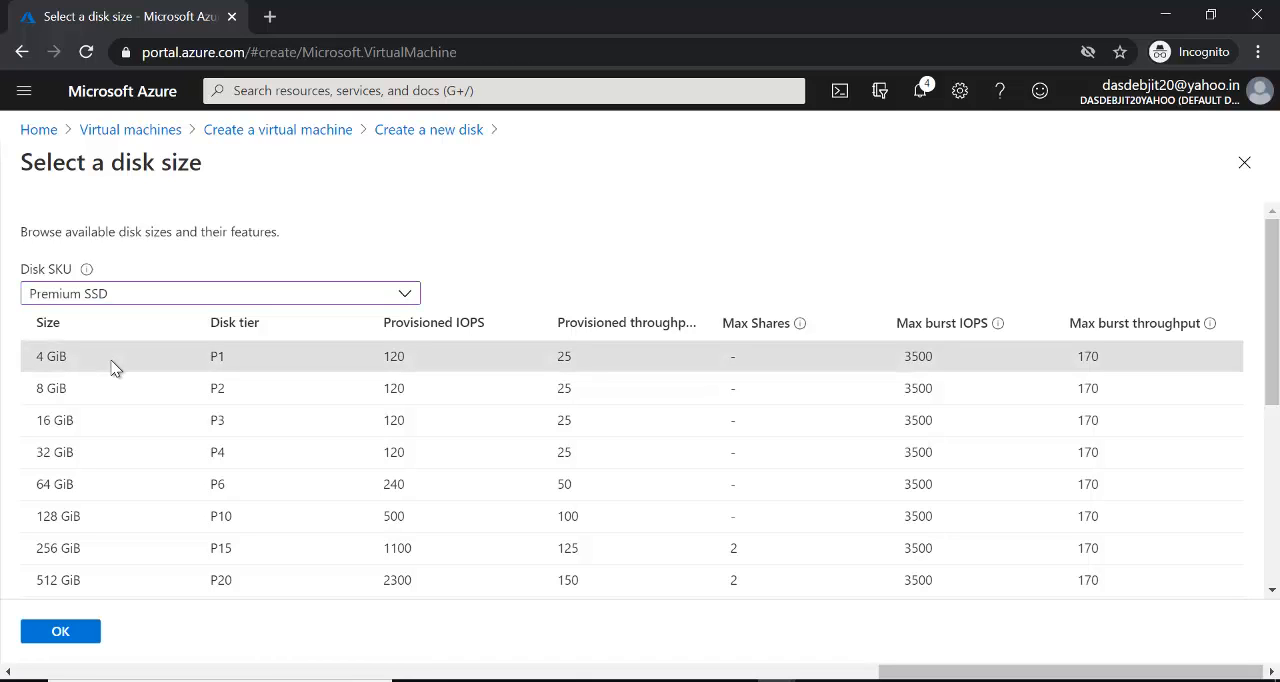
{"action": "left_click", "coordinate": [60, 632]}
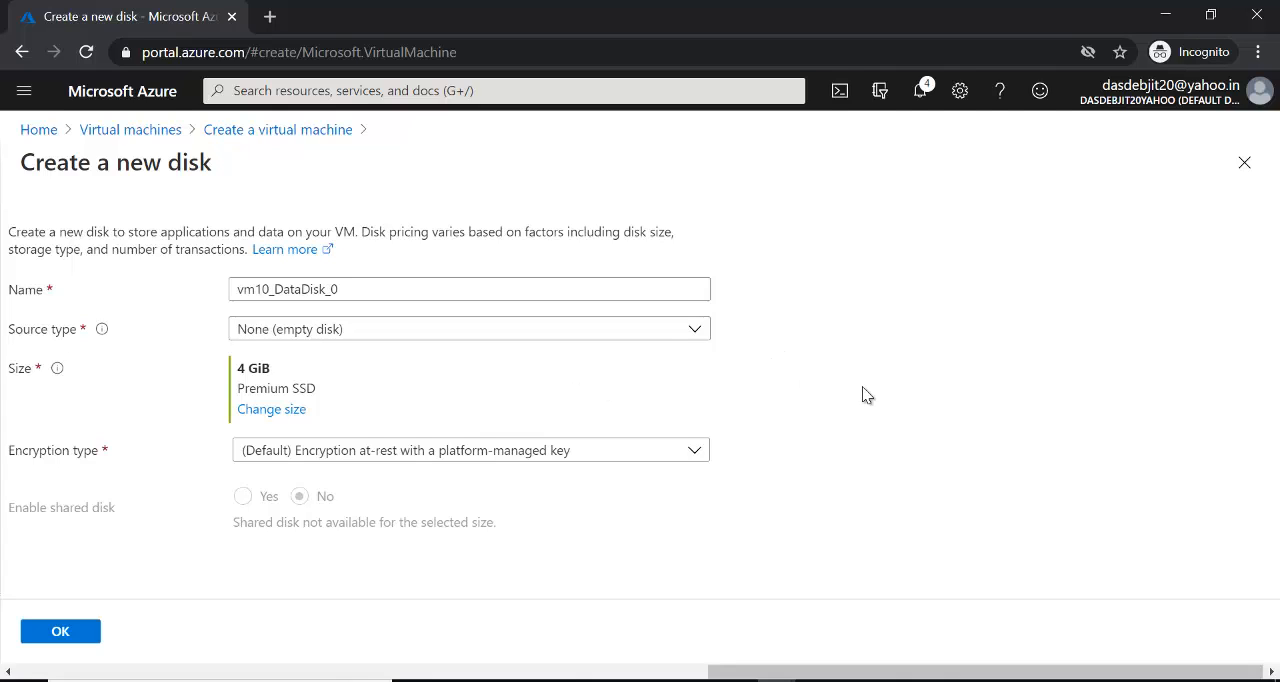
{"action": "left_click", "coordinate": [57, 632]}
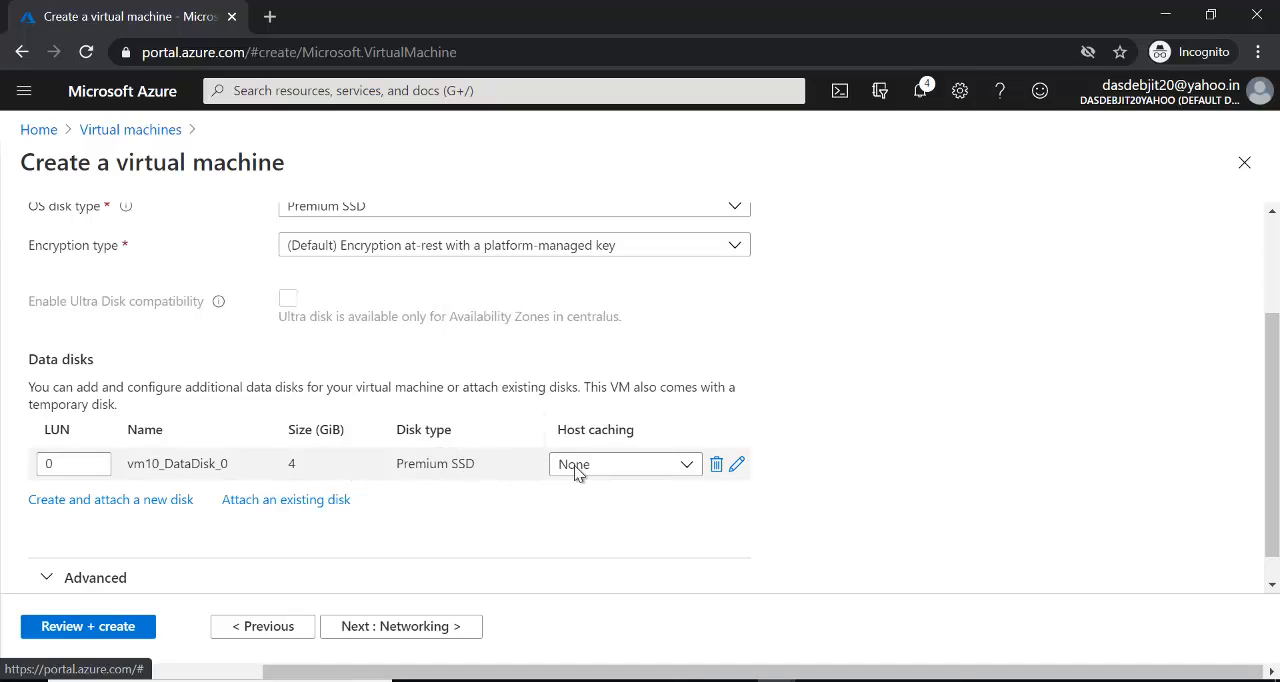
- Examine the host caching options of the new data disk
{"action": "left_click", "coordinate": [686, 466]}
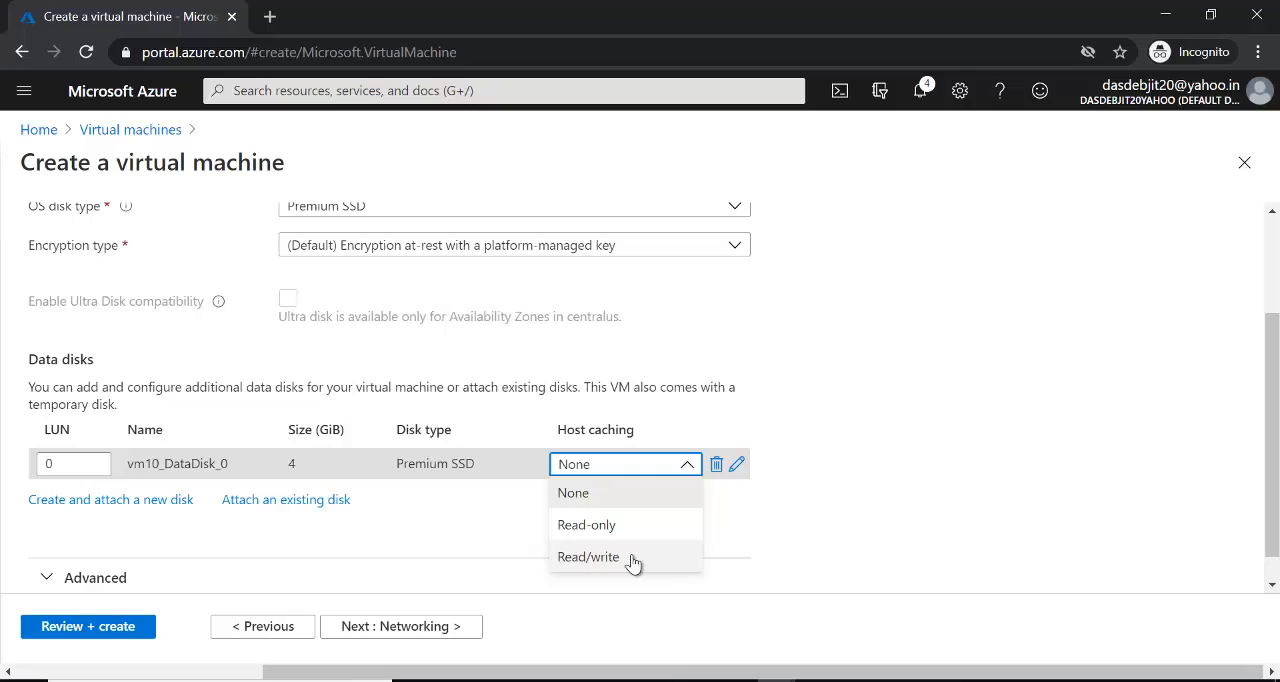
{"action": "left_click", "coordinate": [911, 598]}
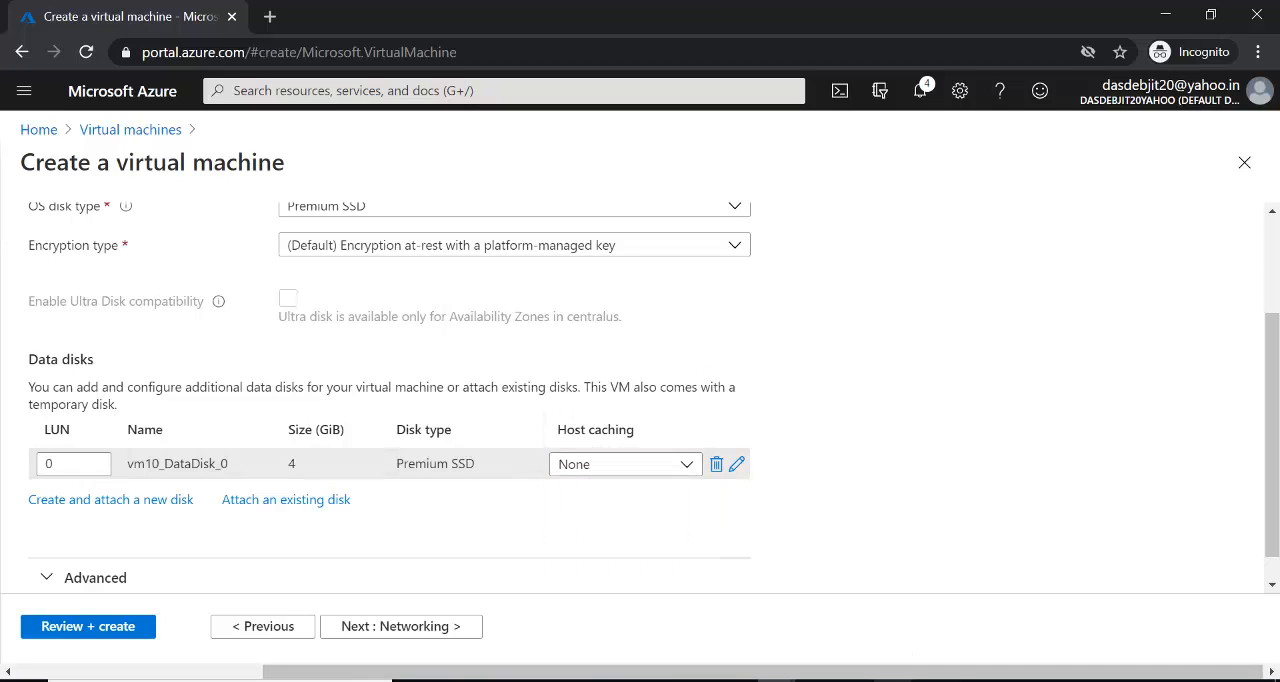
- Switch to Paint and draw a small blue rectangle in the empty canvas area below the existing diagrams
{"action": "left_click", "coordinate": [945, 610]}
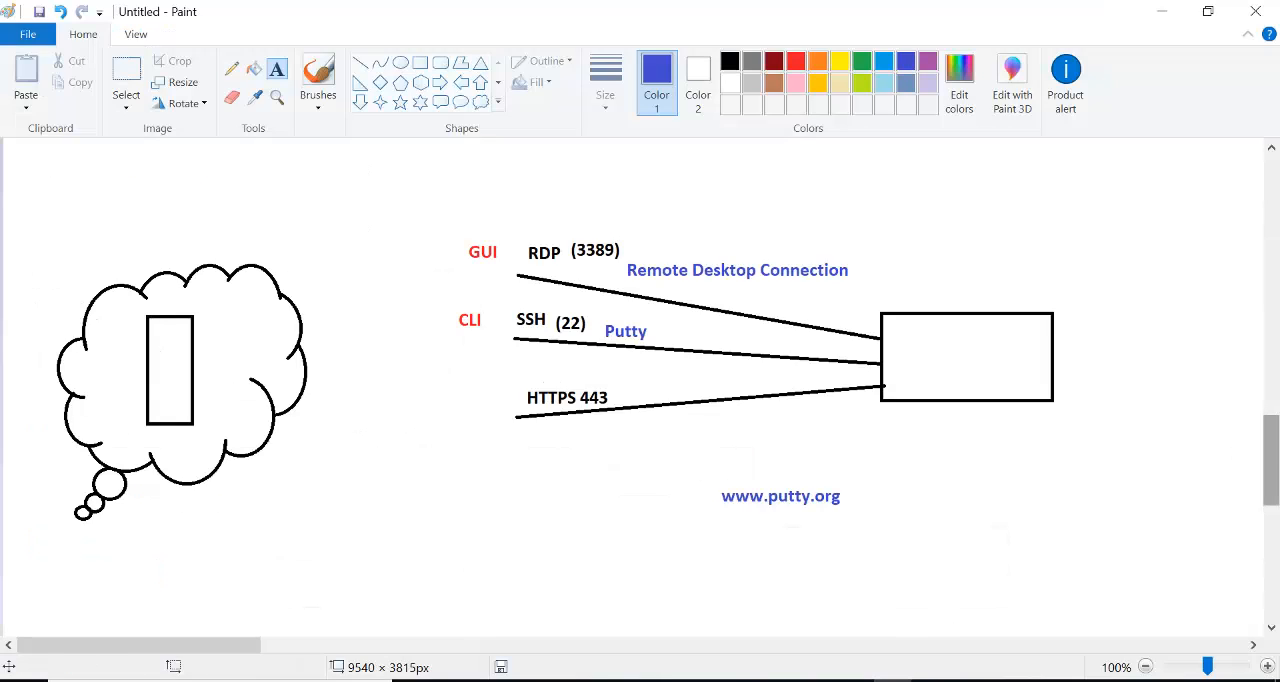
{"action": "left_click_drag", "start_coordinate": [1275, 458], "coordinate": [1275, 572]}
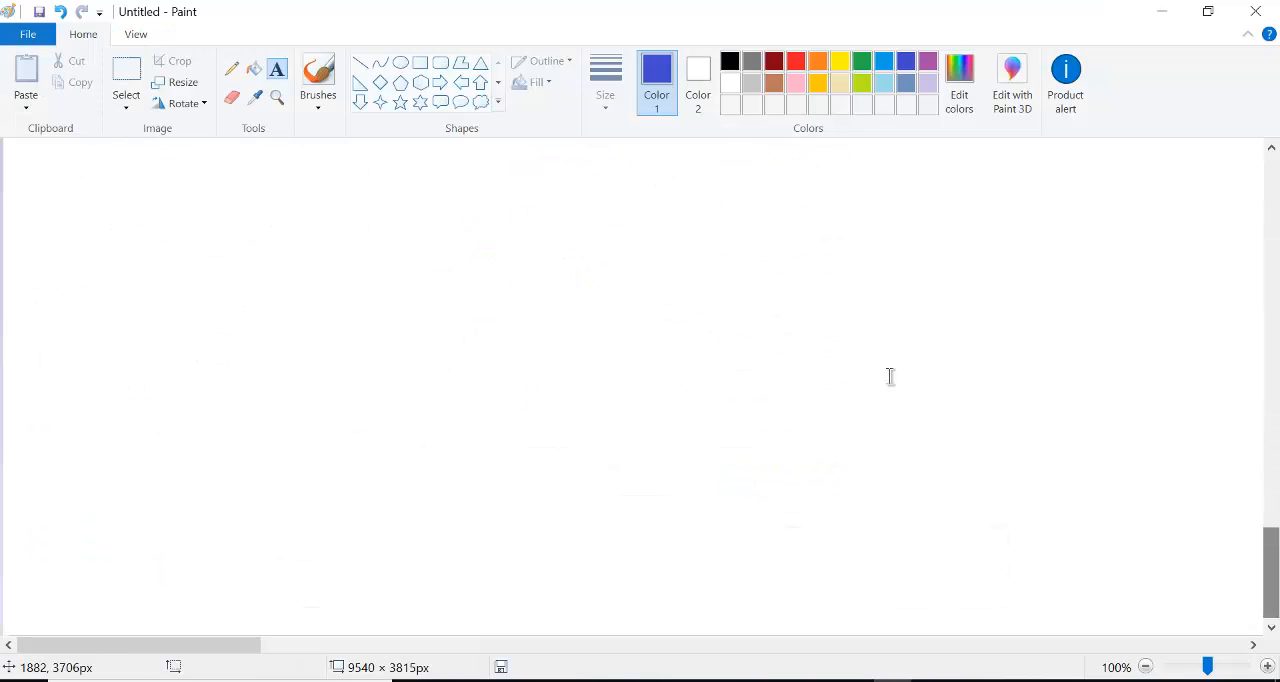
{"action": "left_click", "coordinate": [424, 72]}
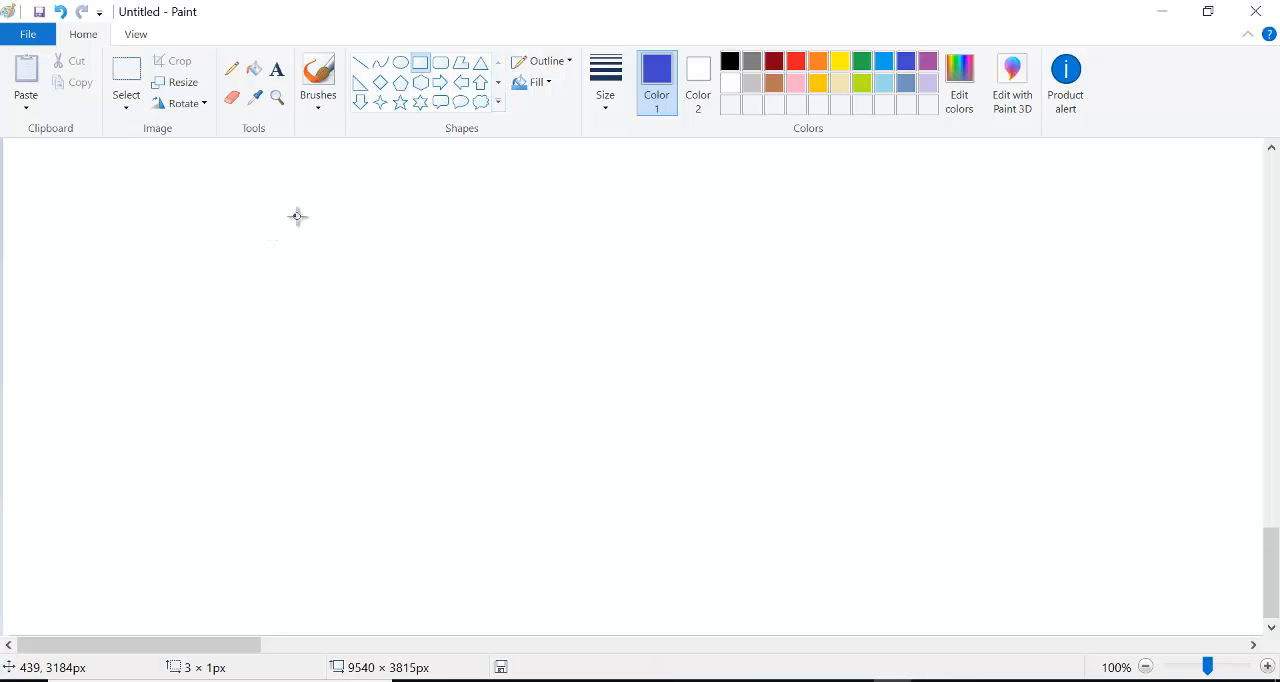
{"action": "mouse_move", "coordinate": [297, 216]}
{"action": "left_mouse_down"}
{"action": "mouse_move", "coordinate": [350, 284]}
{"action": "mouse_move", "coordinate": [362, 267]}
{"action": "left_mouse_up"}
{"action": "left_click", "coordinate": [486, 217]}
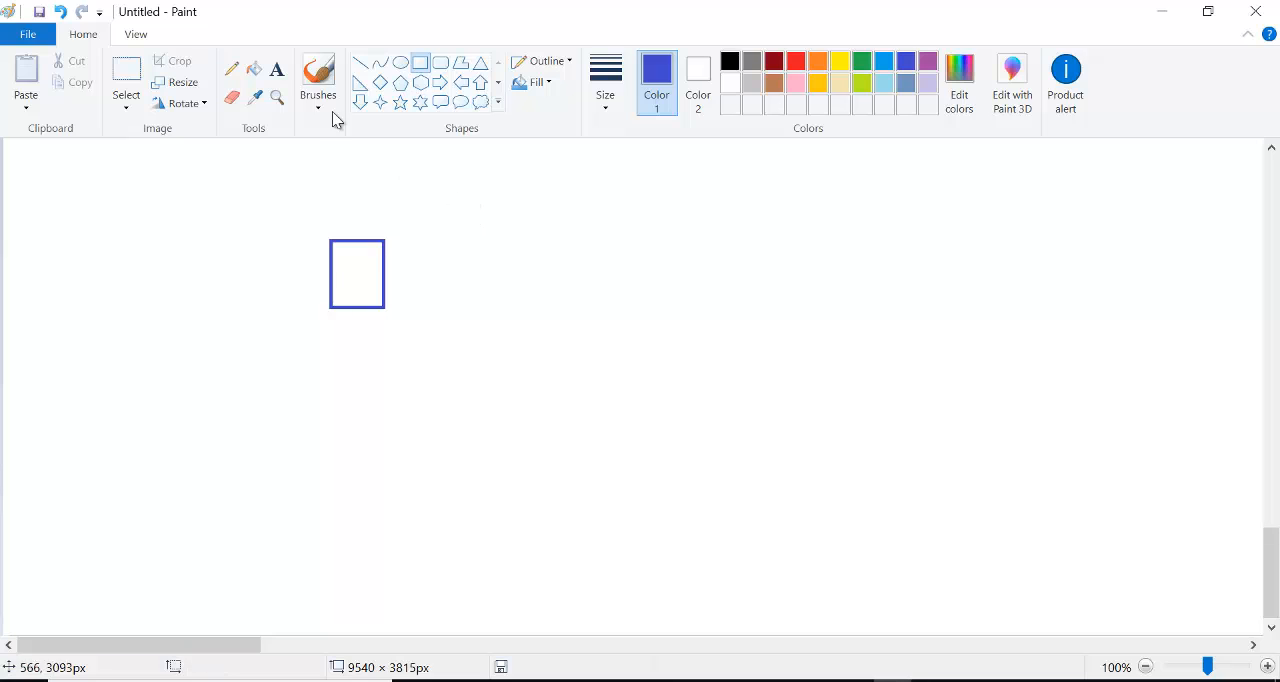
- Label the blue rectangle with the text "VM" inside it
{"action": "left_click", "coordinate": [277, 69]}
{"action": "left_click", "coordinate": [343, 270]}
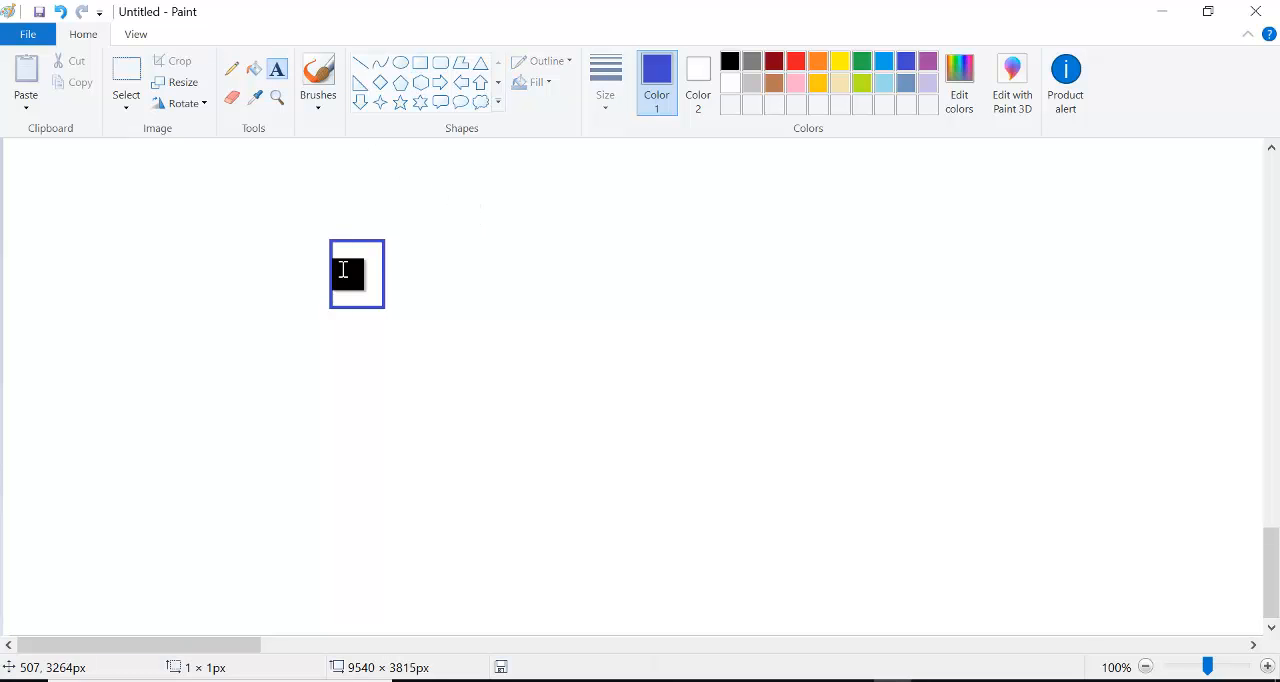
{"action": "type", "text": "VM"}
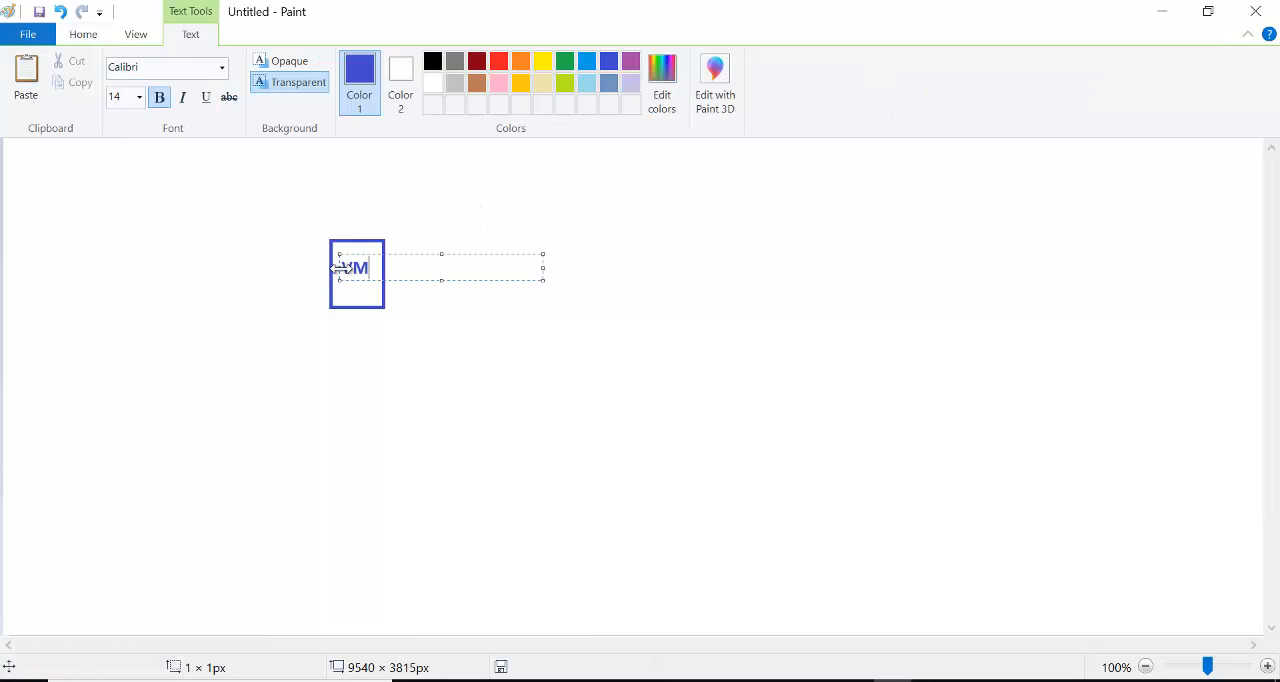
{"action": "left_click", "coordinate": [500, 180]}
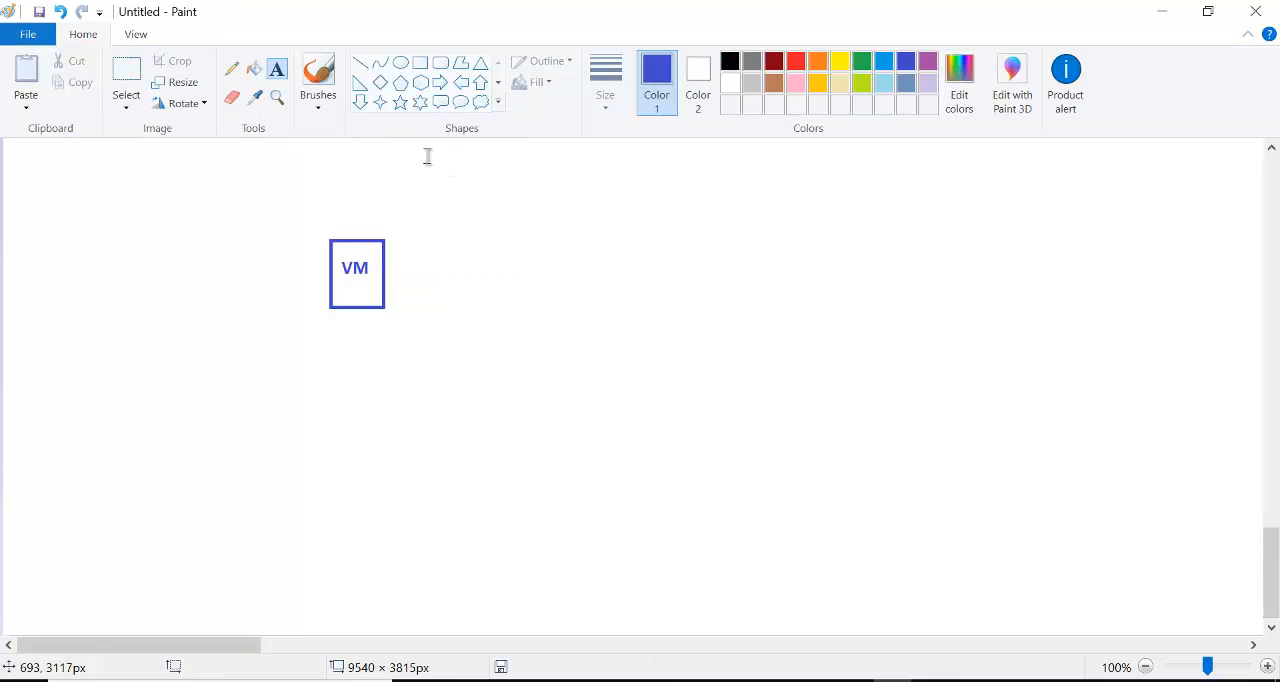
- Draw two small blue ellipses, one above the other, just left of the VM rectangle
{"action": "left_click", "coordinate": [400, 62]}
{"action": "mouse_move", "coordinate": [278, 251]}
{"action": "left_mouse_down"}
{"action": "mouse_move", "coordinate": [315, 261]}
{"action": "mouse_move", "coordinate": [323, 270]}
{"action": "mouse_move", "coordinate": [302, 288]}
{"action": "mouse_move", "coordinate": [327, 295]}
{"action": "left_mouse_up"}
{"action": "left_click", "coordinate": [494, 189]}
{"action": "left_click", "coordinate": [491, 251]}
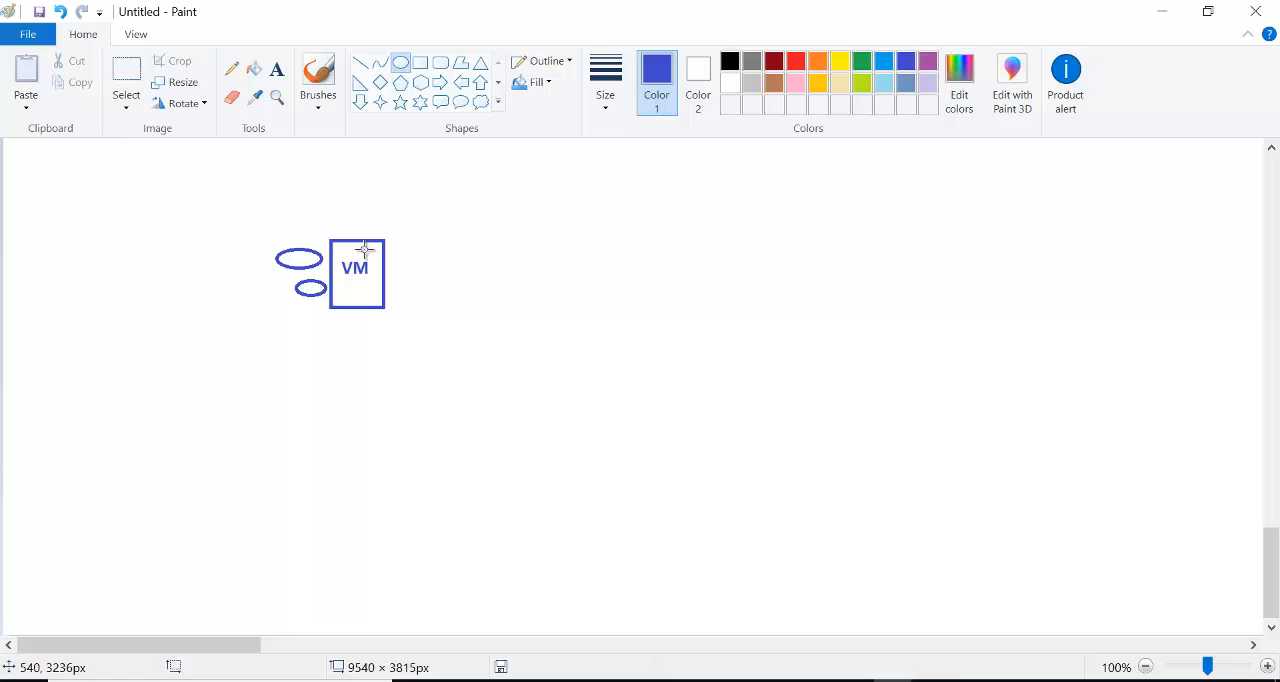
- Draw a tall black rectangle of about 142 × 379 px at the far left of the VM diagram
{"action": "left_click", "coordinate": [732, 61]}
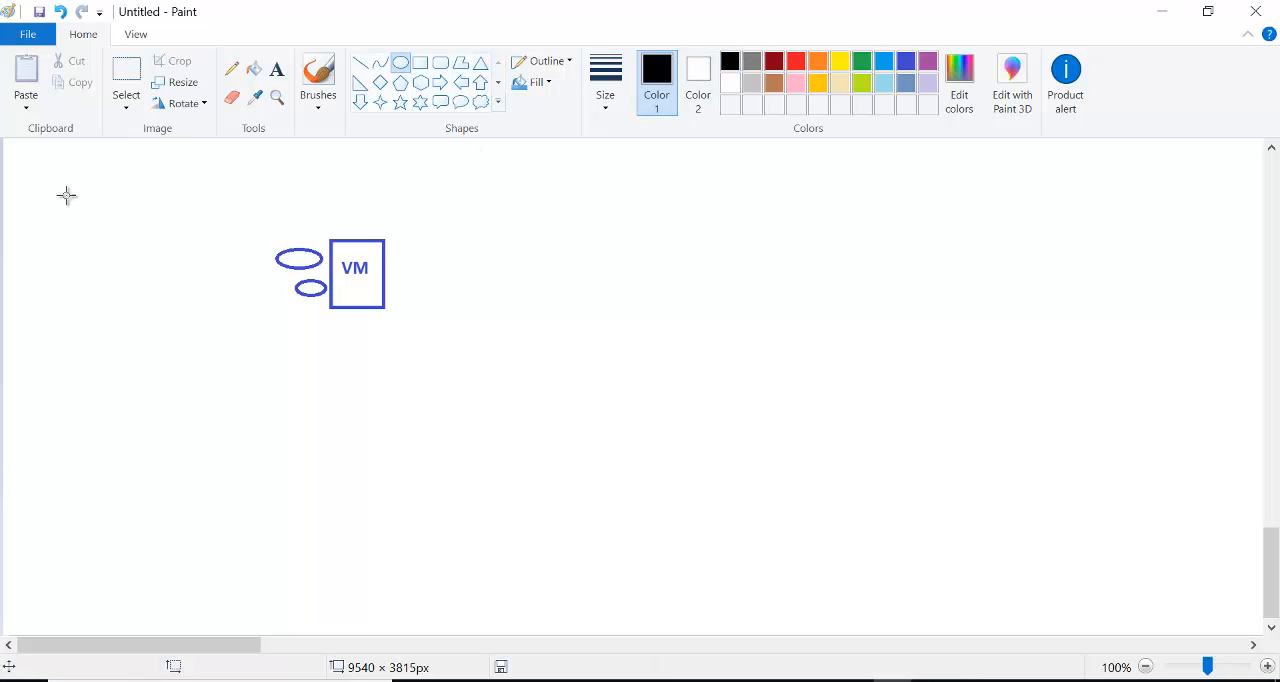
{"action": "left_click", "coordinate": [420, 62]}
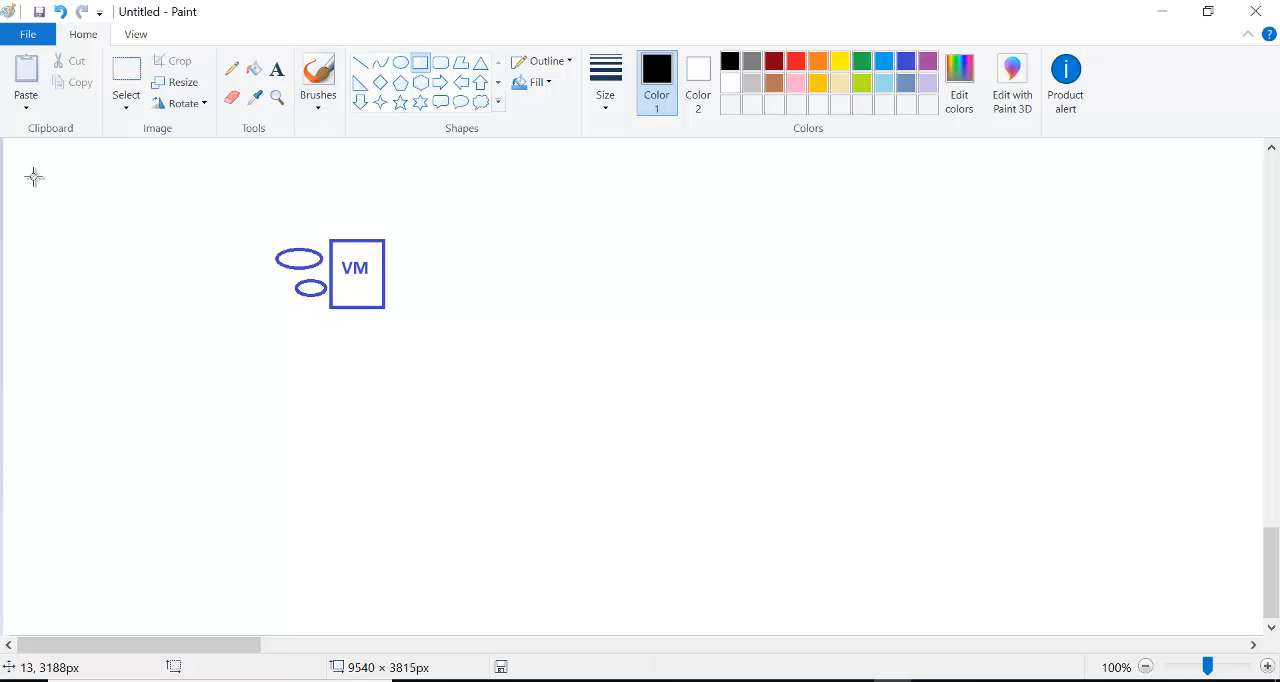
{"action": "left_click_drag", "start_coordinate": [43, 163], "coordinate": [138, 416]}
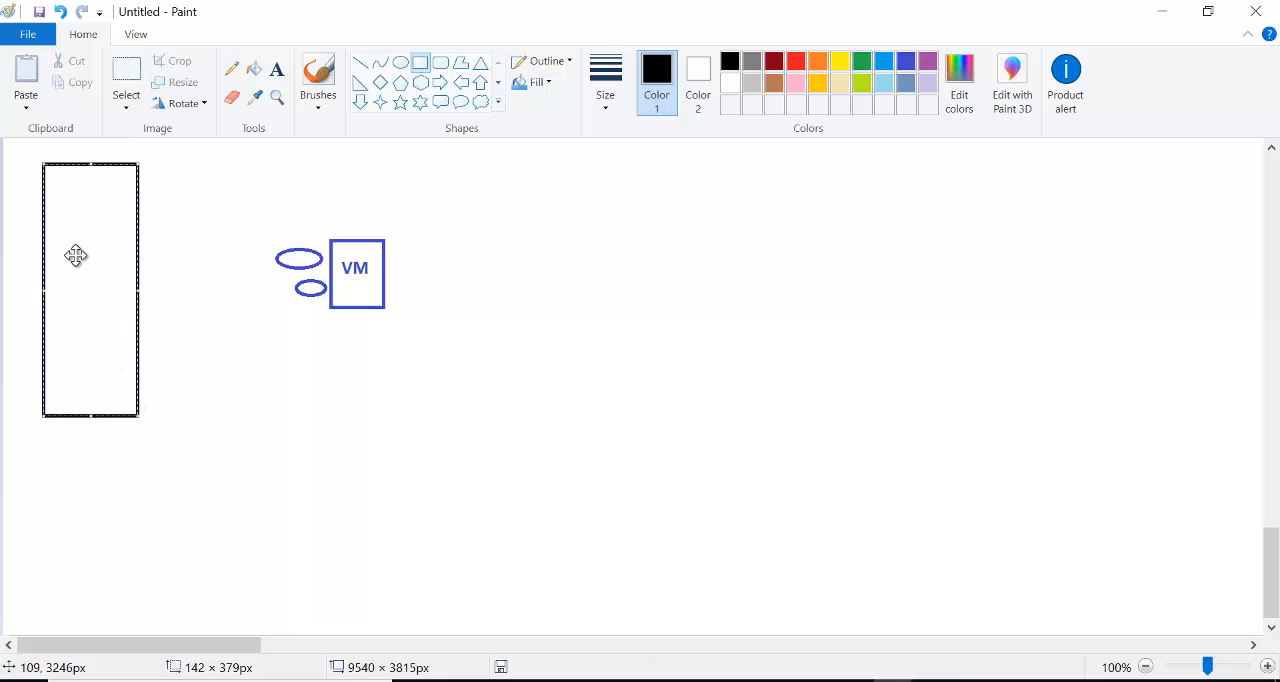
{"action": "left_click_drag", "start_coordinate": [76, 256], "coordinate": [80, 270]}
{"action": "left_click", "coordinate": [230, 207]}
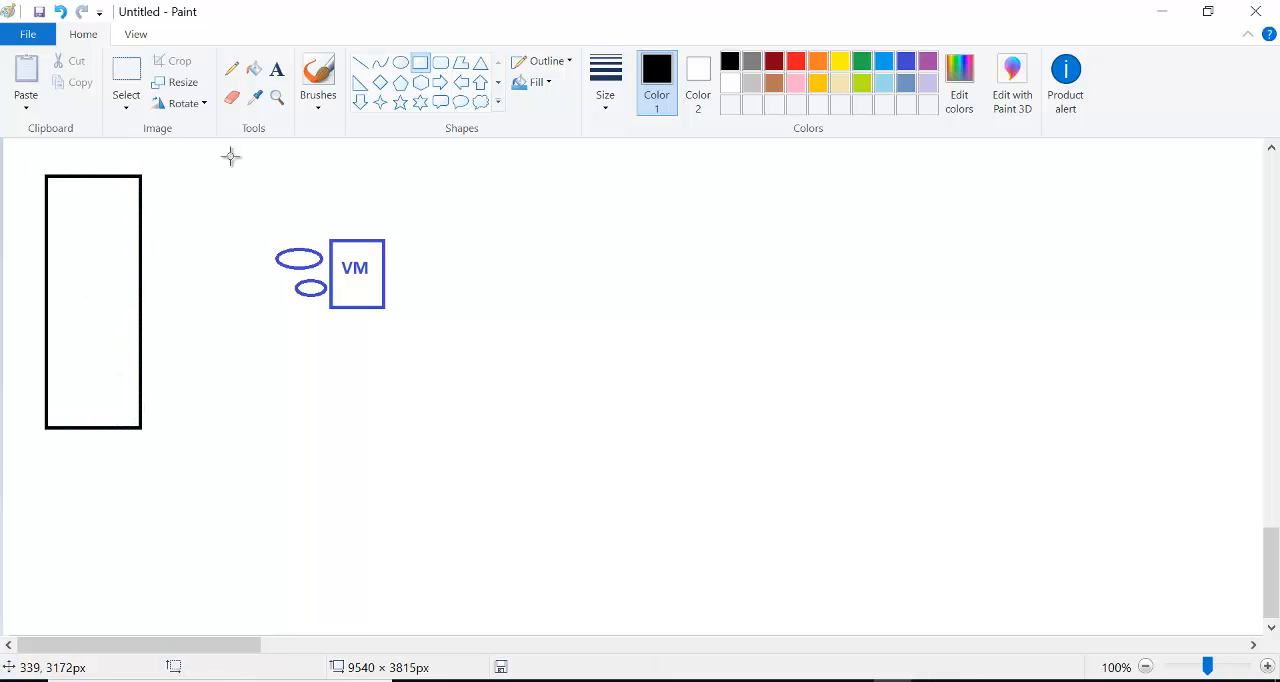
- Add the black text label "50000PB" just above the tall black rectangle, aligned with its left edge
{"action": "left_click", "coordinate": [278, 72]}
{"action": "left_click", "coordinate": [63, 158]}
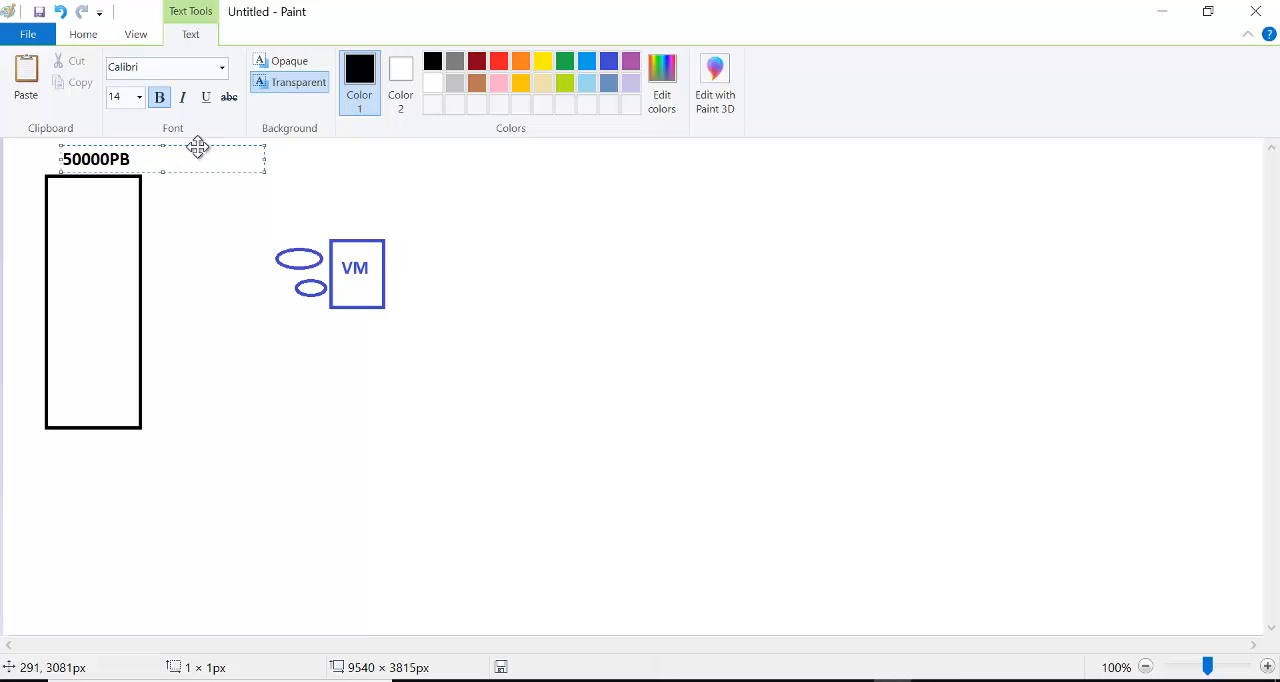
{"action": "left_click_drag", "start_coordinate": [198, 147], "coordinate": [186, 147]}
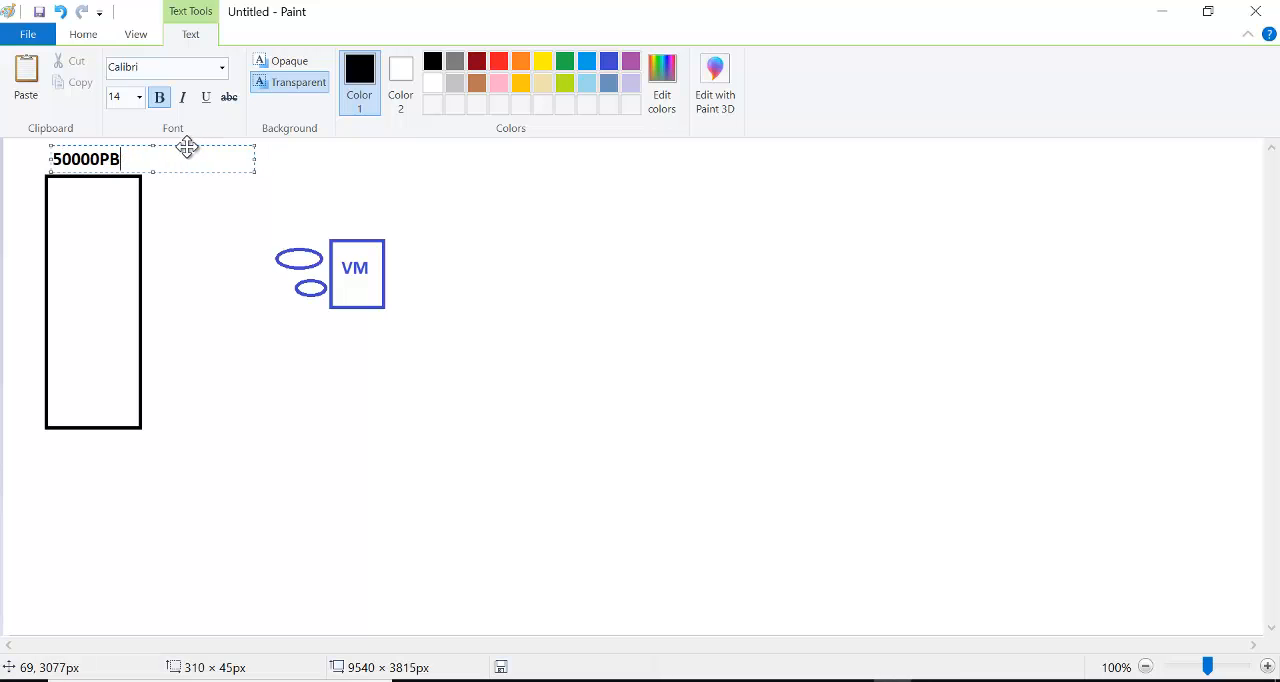
{"action": "left_click", "coordinate": [279, 185]}
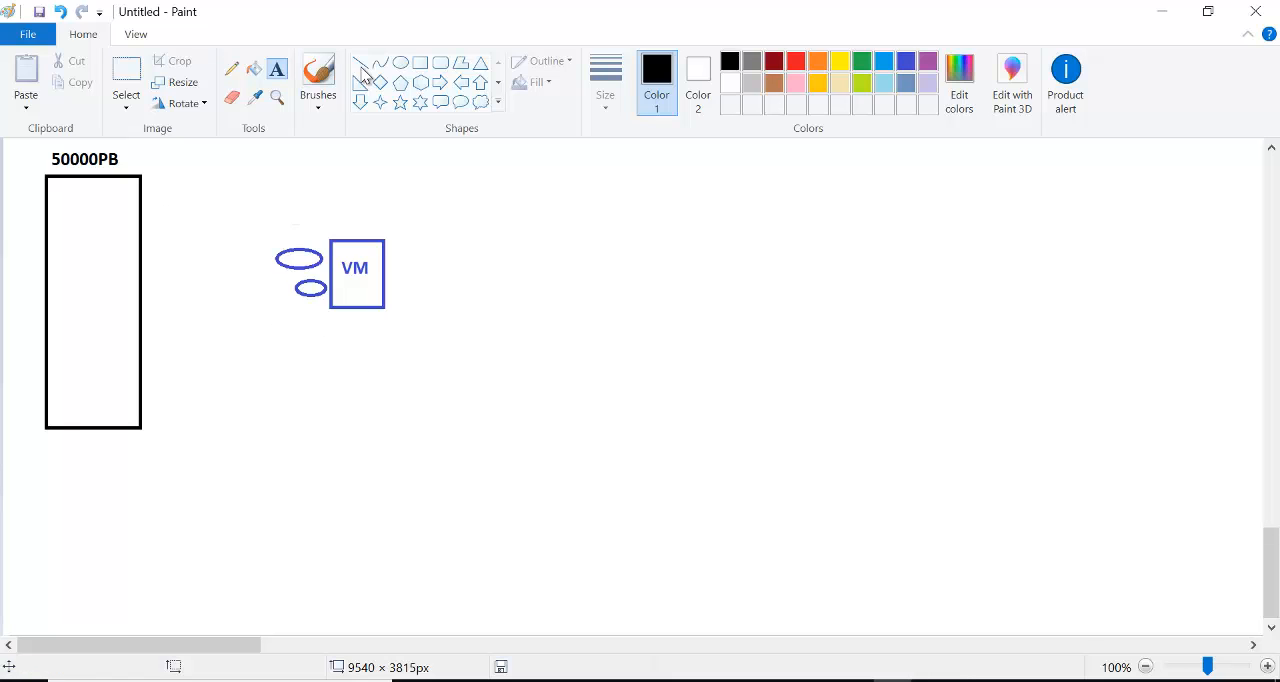
- Draw five blue ellipses, each about 60 px wide, in a vertical column inside the tall black rectangle
{"action": "left_click", "coordinate": [400, 62]}
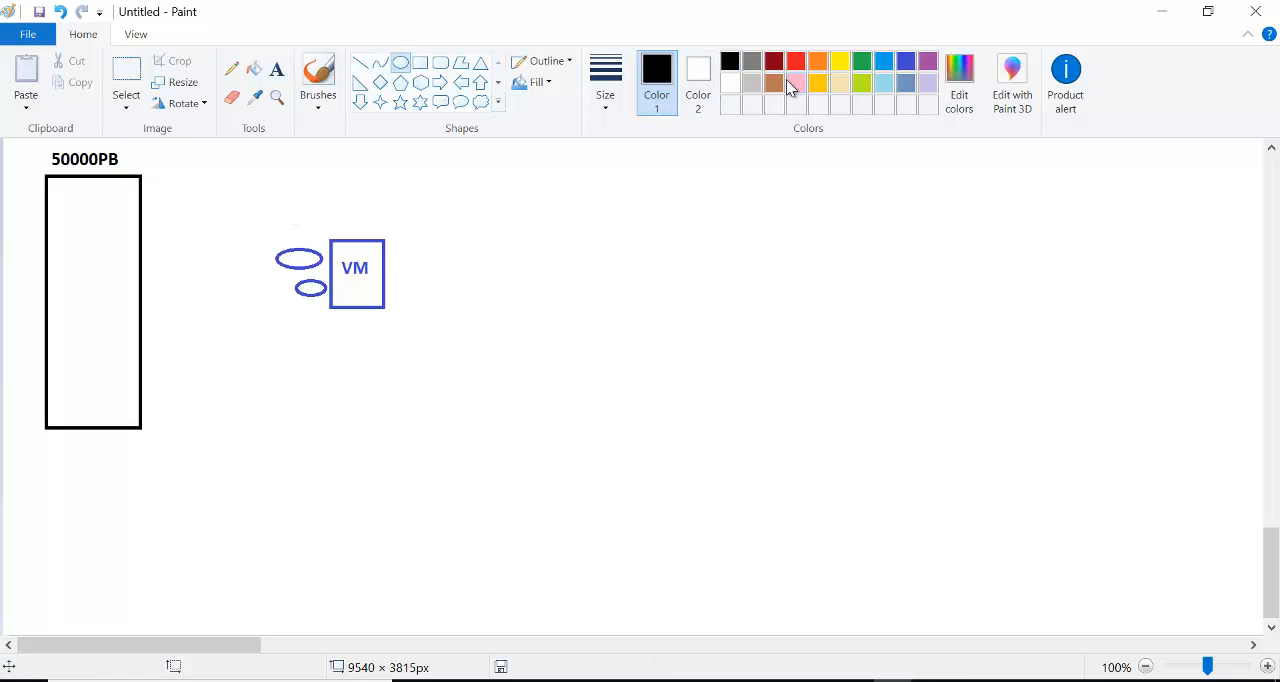
{"action": "left_click", "coordinate": [906, 64]}
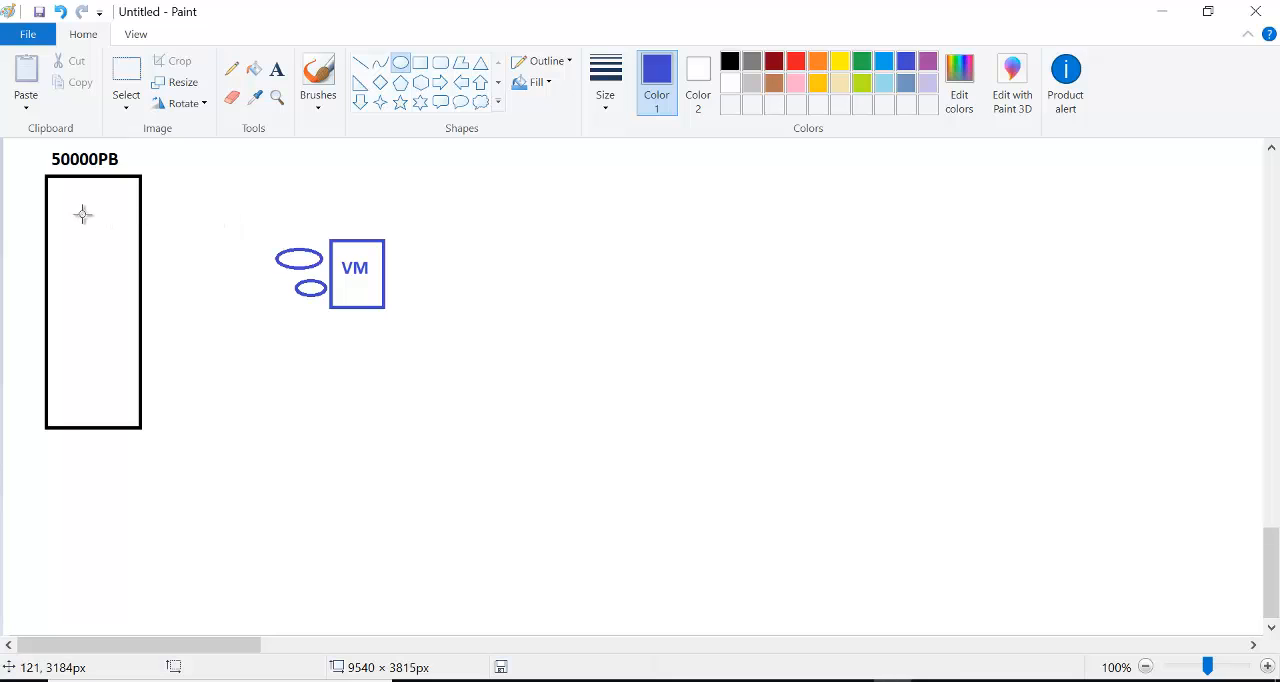
{"action": "left_click_drag", "start_coordinate": [50, 189], "coordinate": [94, 217]}
{"action": "left_click_drag", "start_coordinate": [58, 237], "coordinate": [110, 420]}
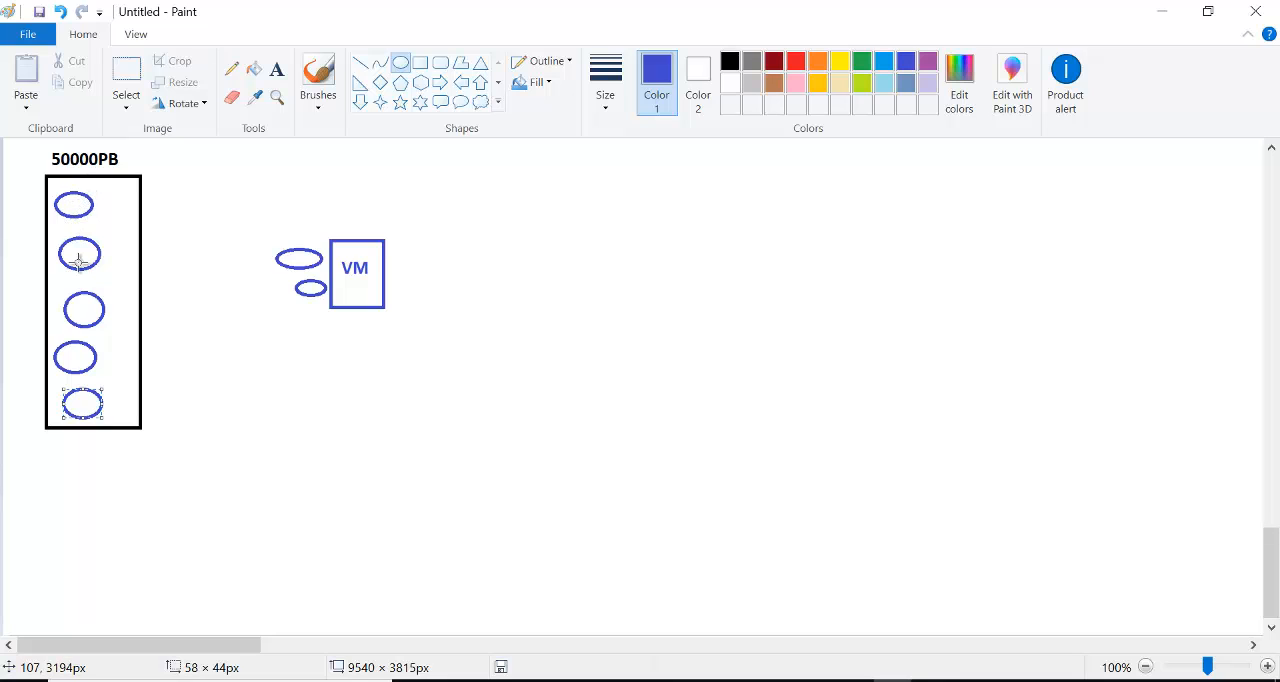
{"action": "left_click", "coordinate": [206, 414]}
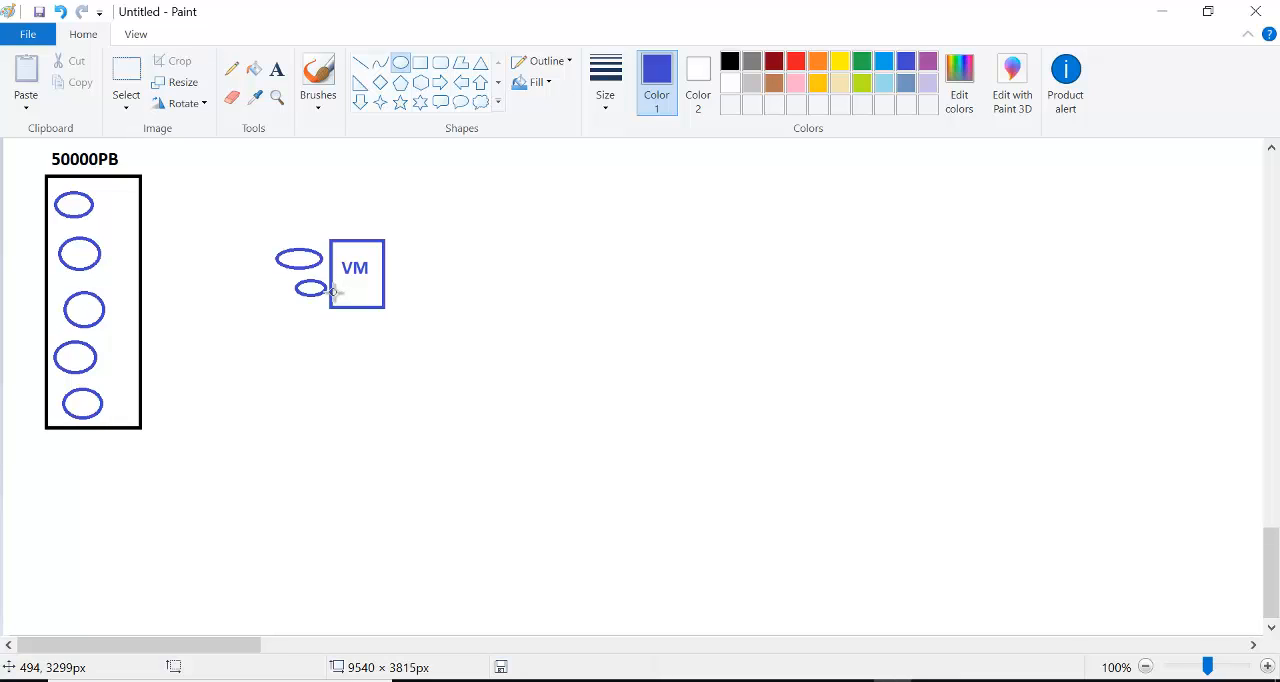
- Draw a red hexagon between the tall black rectangle and the small ellipses beside the VM box
{"action": "left_click", "coordinate": [421, 83]}
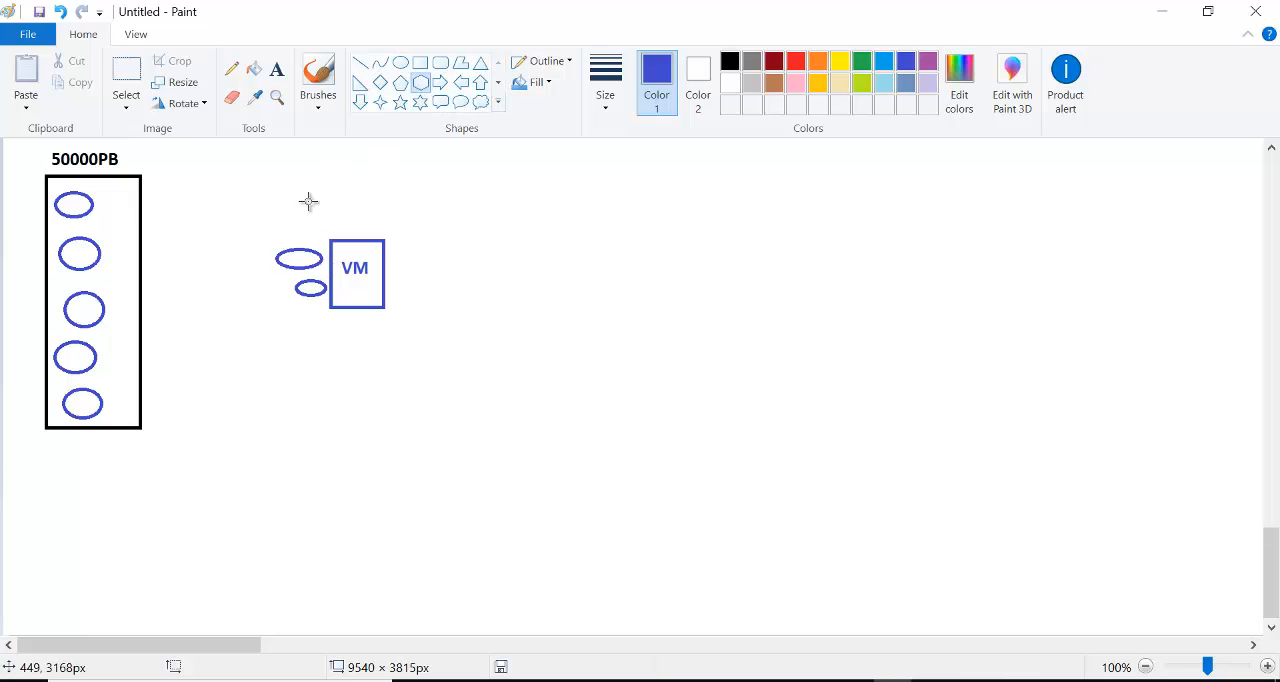
{"action": "left_click", "coordinate": [795, 63]}
{"action": "mouse_move", "coordinate": [255, 228]}
{"action": "left_mouse_down"}
{"action": "mouse_move", "coordinate": [183, 286]}
{"action": "mouse_move", "coordinate": [186, 301]}
{"action": "left_mouse_up"}
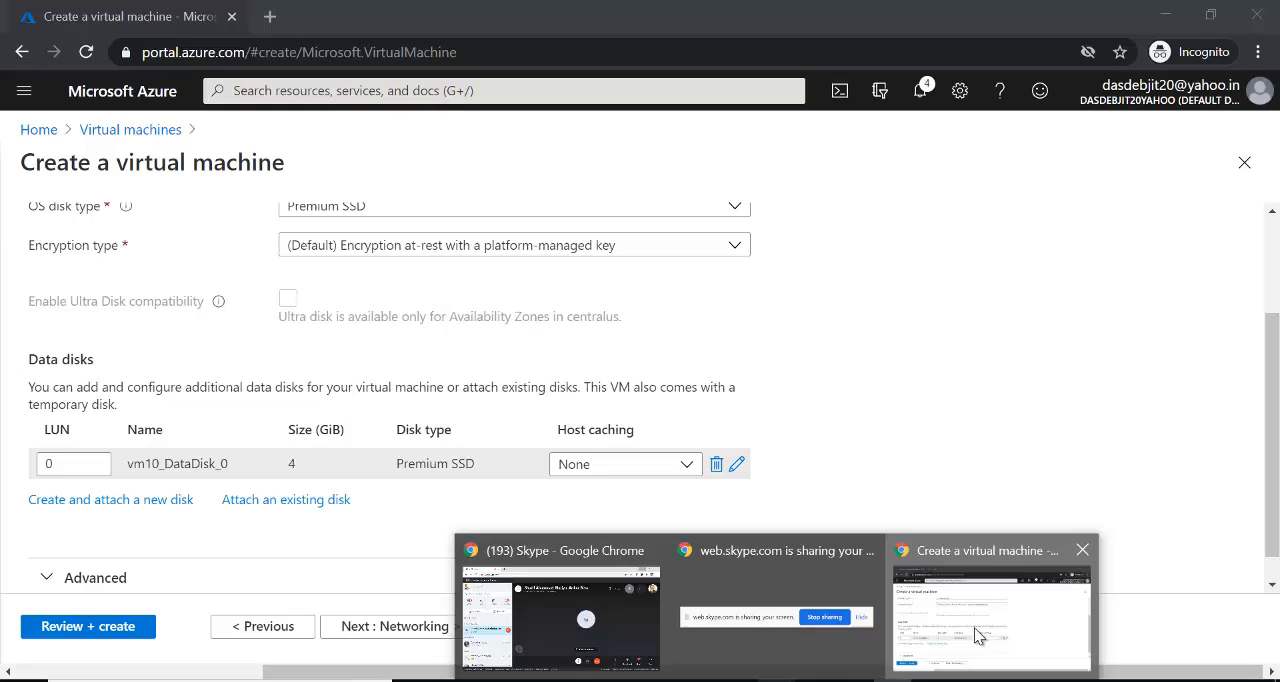
- Switch to the Azure portal in Chrome and set host caching of data disk vm10_DataDisk_0 to Read/write
{"action": "left_click", "coordinate": [968, 630]}
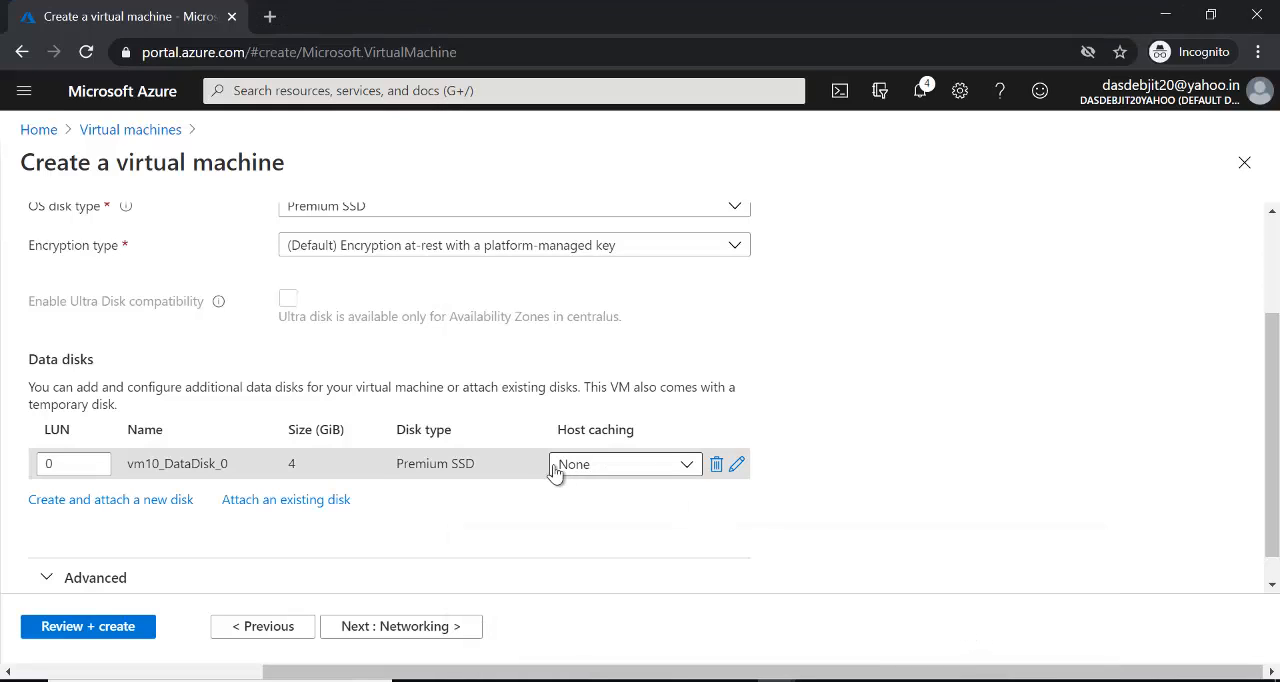
{"action": "left_click", "coordinate": [686, 465]}
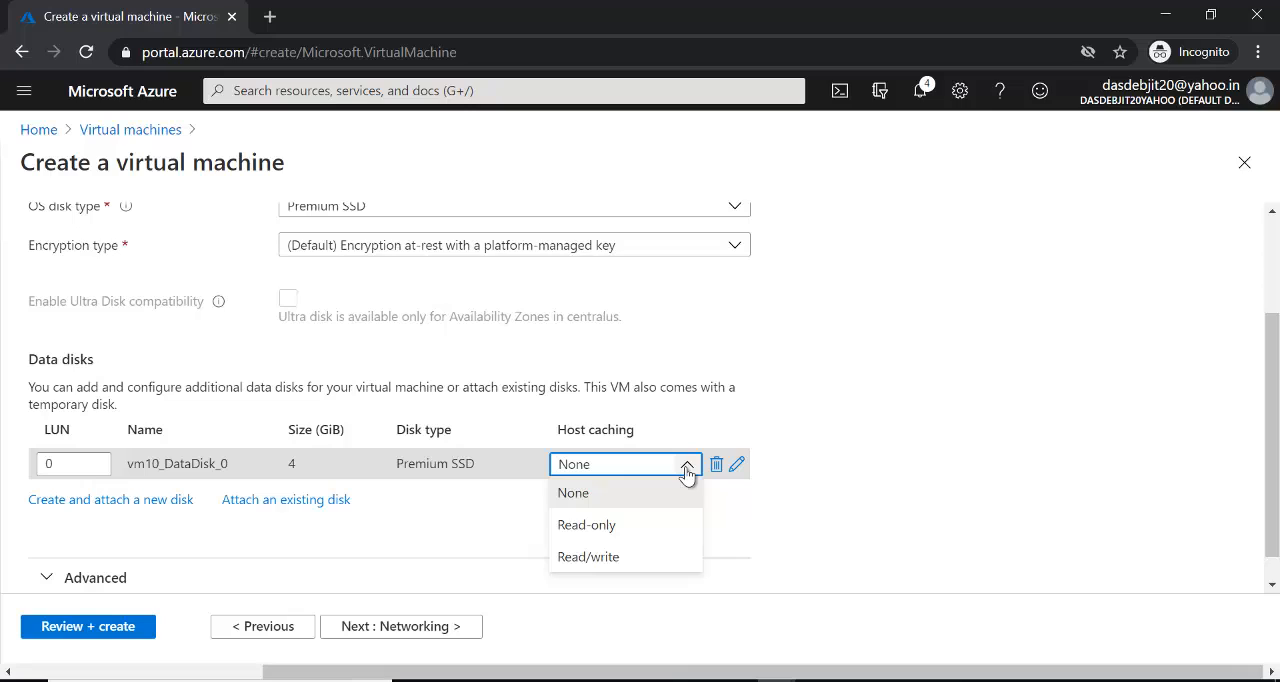
{"action": "left_click", "coordinate": [603, 560]}
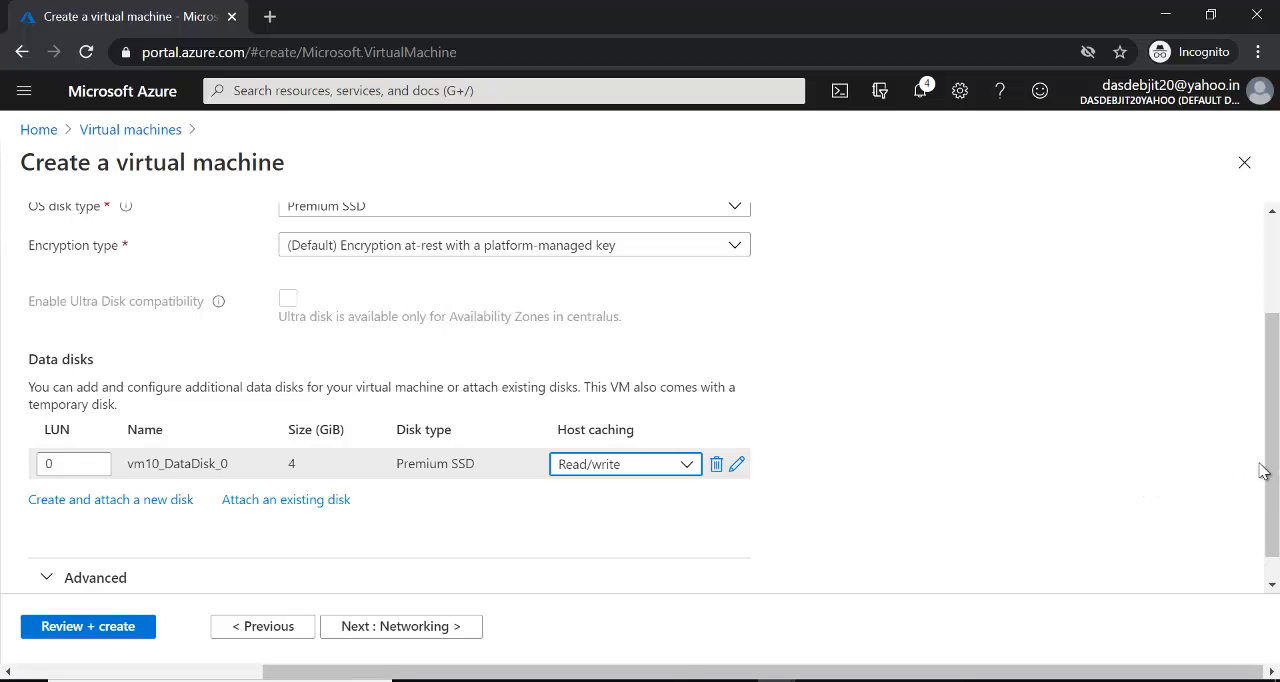
{"action": "left_click_drag", "start_coordinate": [1263, 471], "coordinate": [1270, 380]}
{"action": "left_click", "coordinate": [1183, 394]}
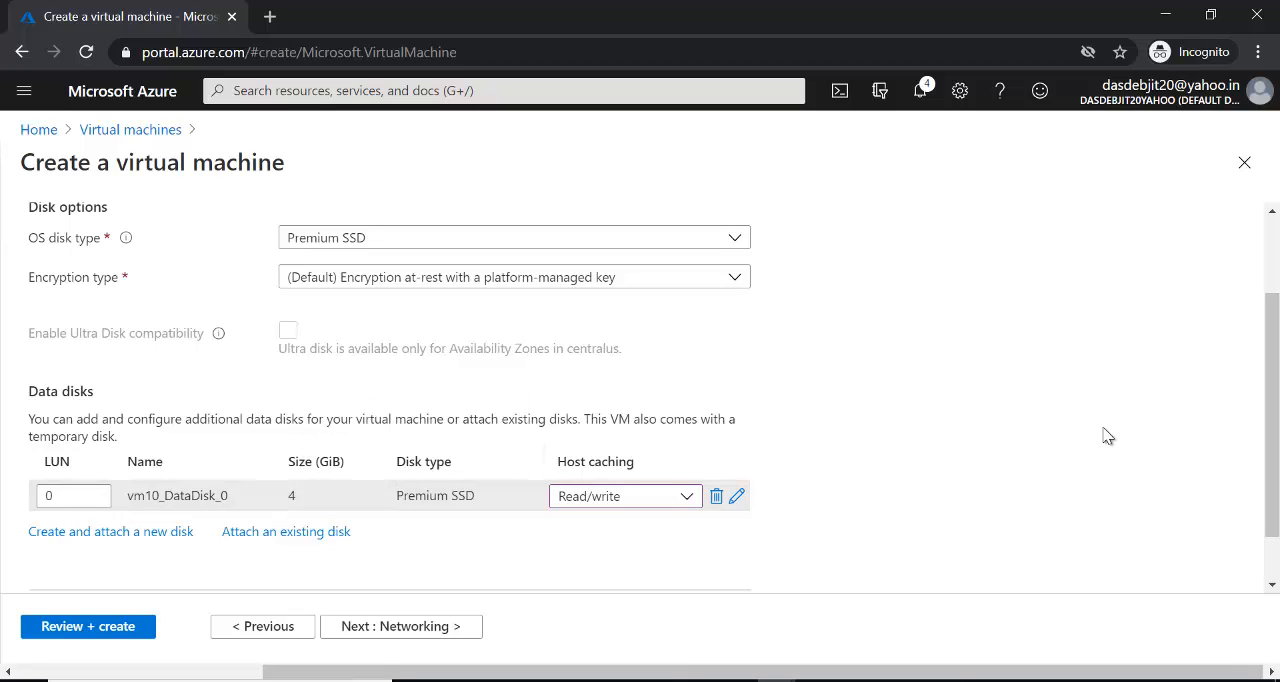
{"action": "scroll", "coordinate": [1274, 408], "scroll_direction": "up", "scroll_amount": 2}
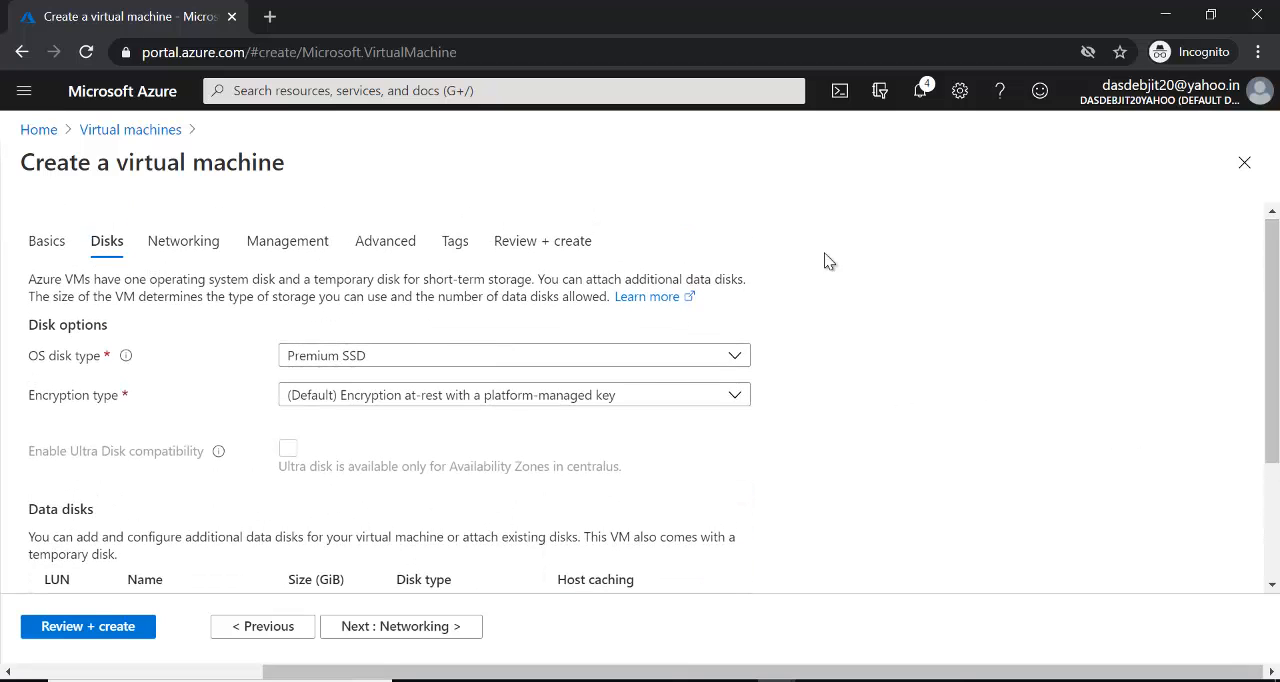
- Disable boot diagnostics for the new virtual machine, then review the configuration and create it
{"action": "left_click", "coordinate": [272, 247]}
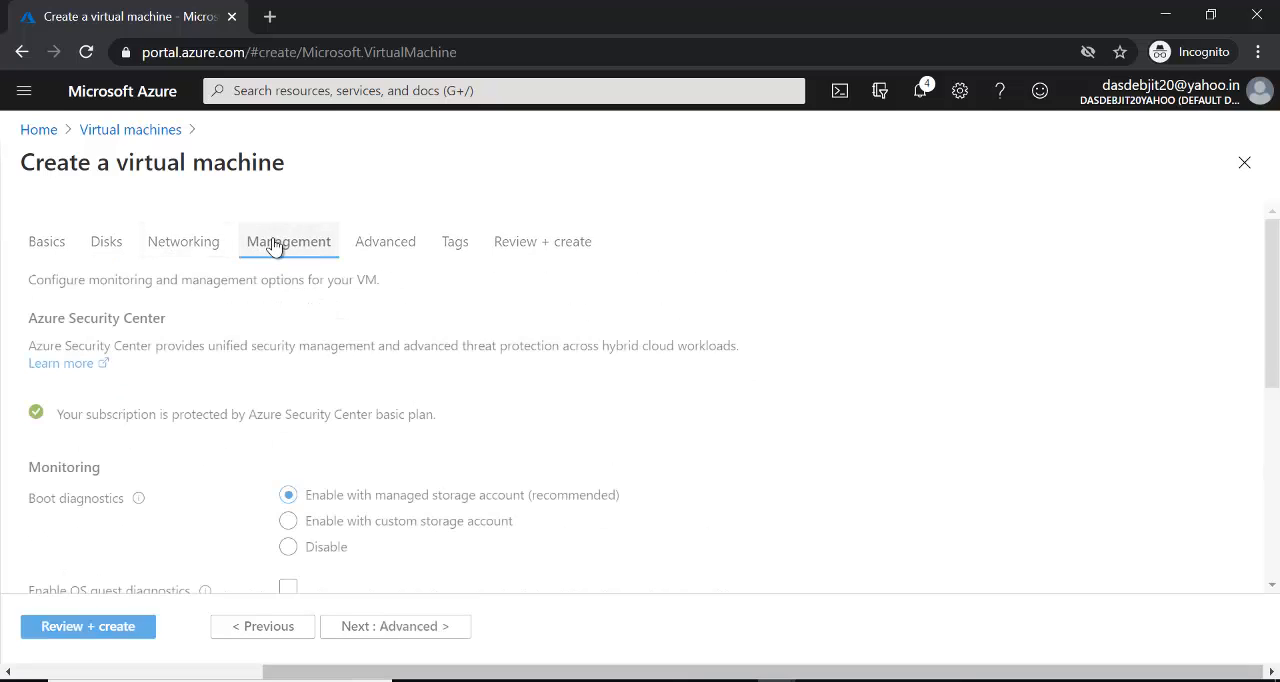
{"action": "left_click", "coordinate": [312, 551]}
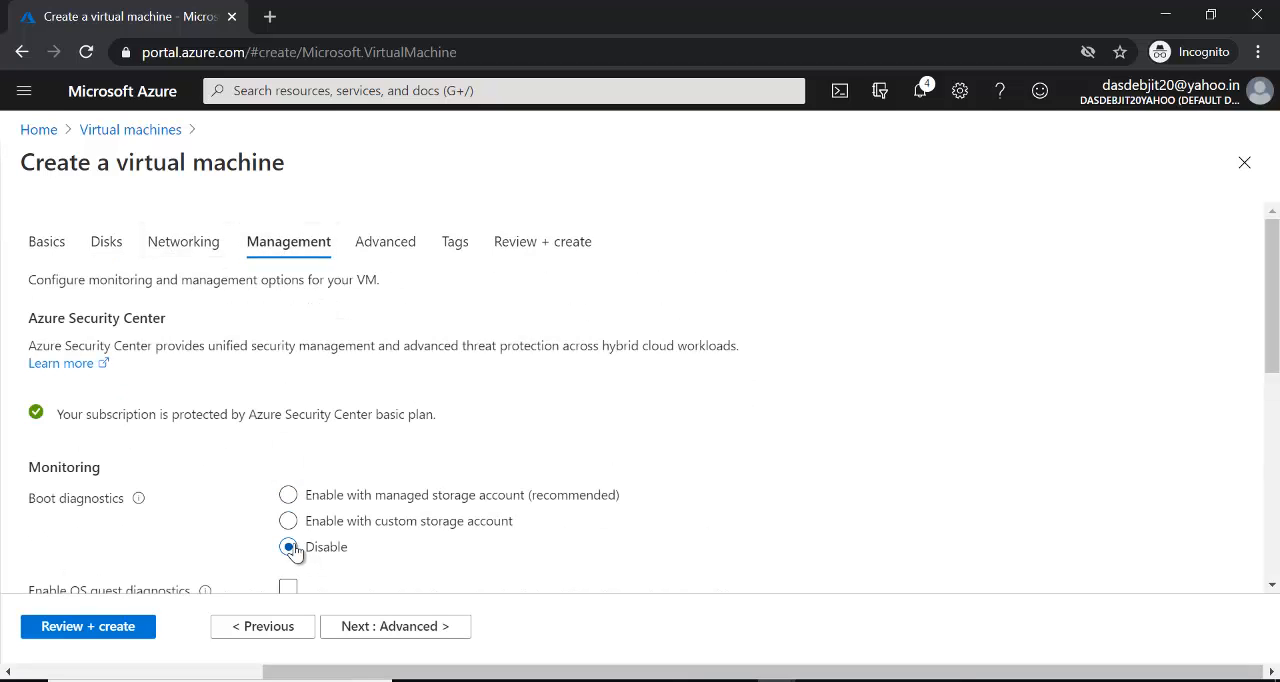
{"action": "left_click", "coordinate": [123, 628]}
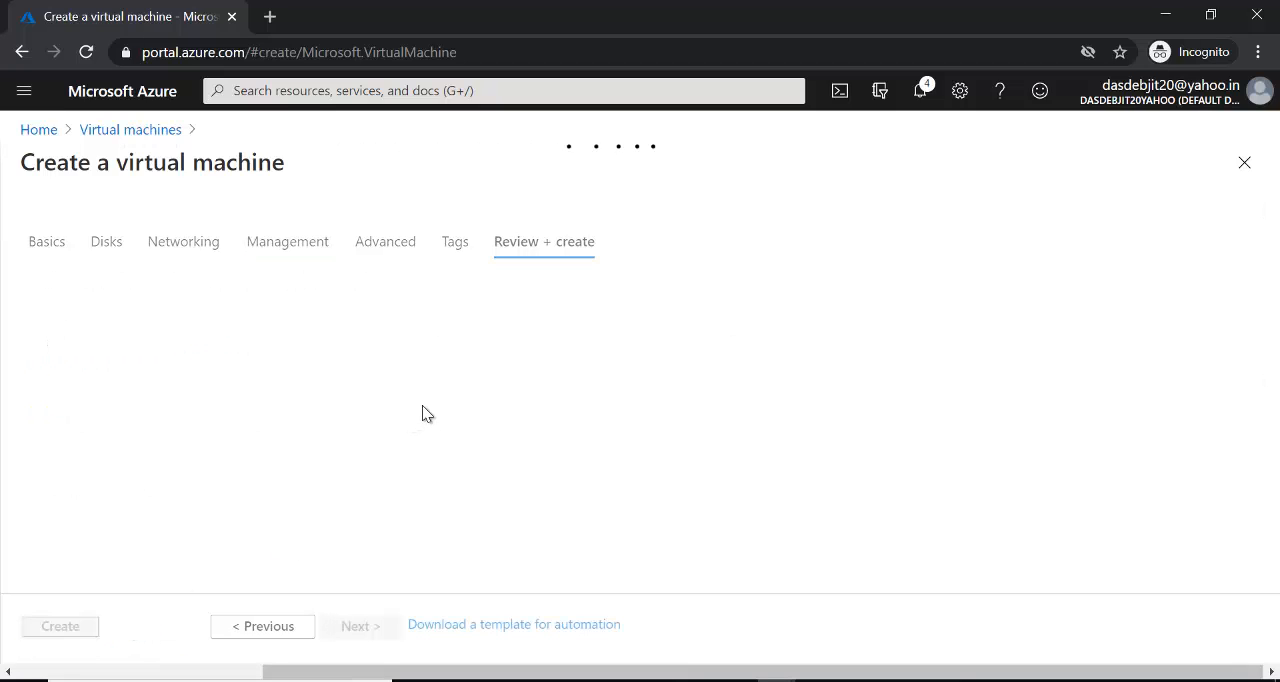
{"action": "left_click", "coordinate": [55, 625]}
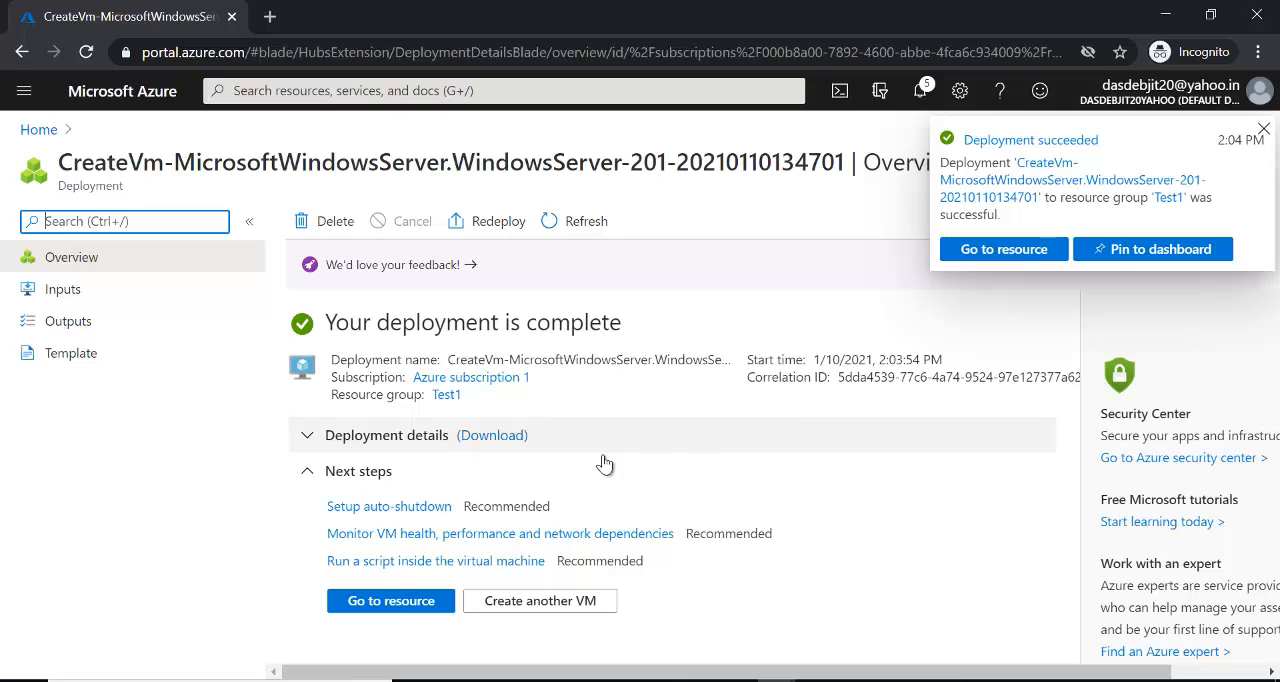
- Open the deployed vm10 resource and start a Remote Desktop Connection to its public IP address 40.122.109.90
{"action": "left_click", "coordinate": [401, 604]}
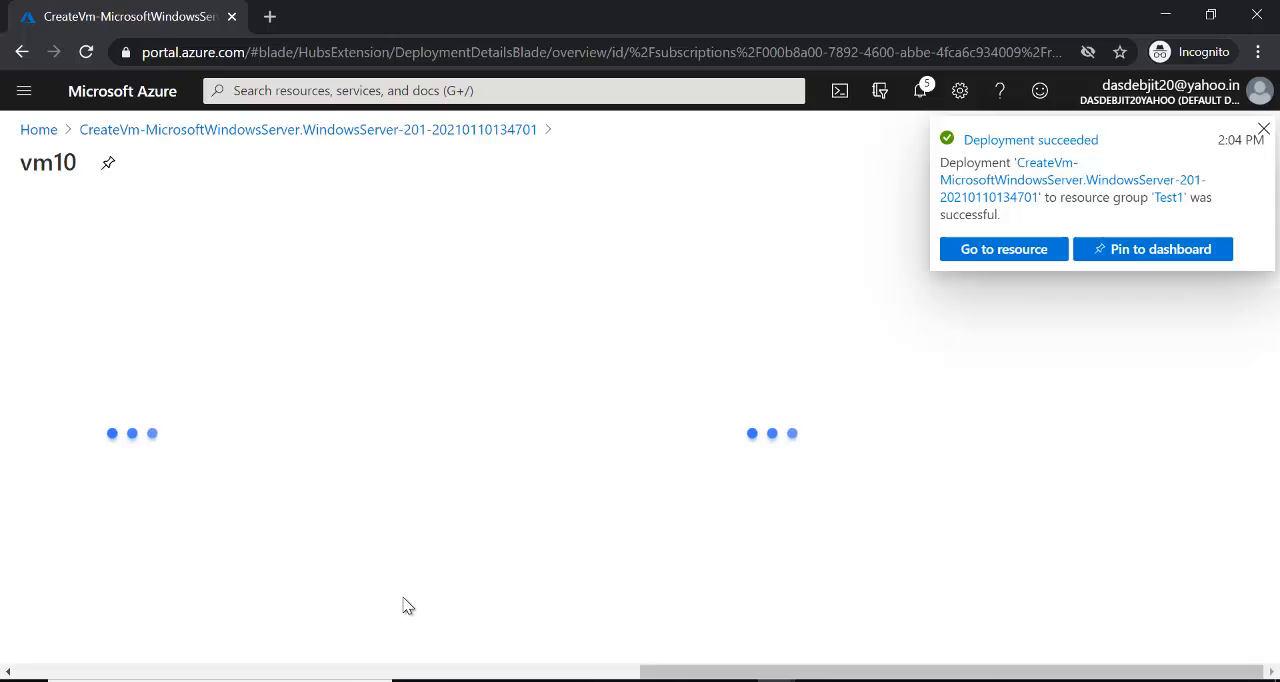
{"action": "left_click", "coordinate": [1263, 130]}
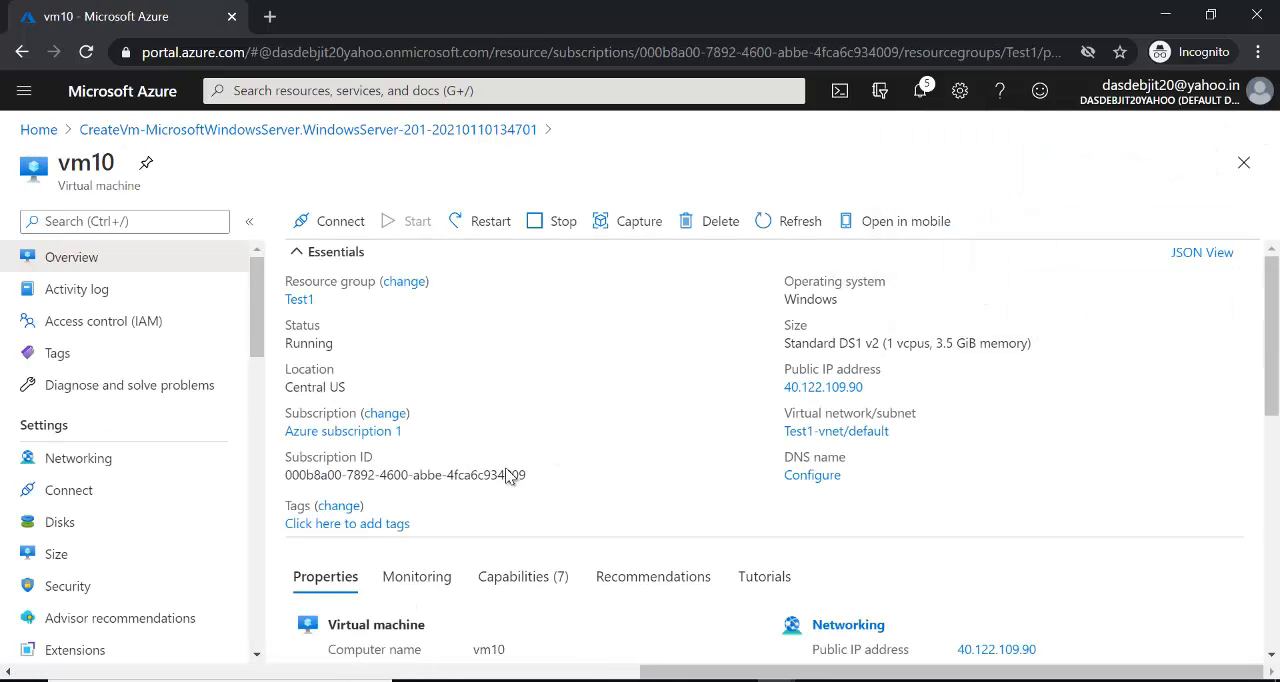
{"action": "key", "text": "super"}
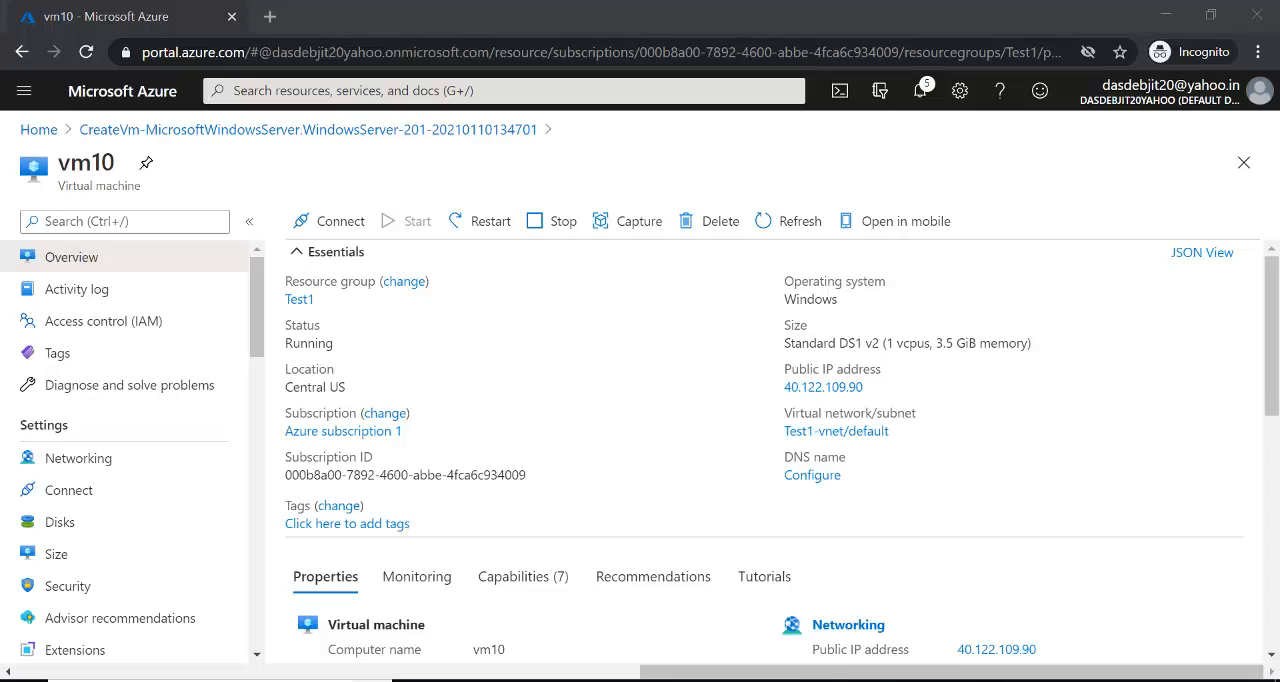
{"action": "type", "text": "remote"}
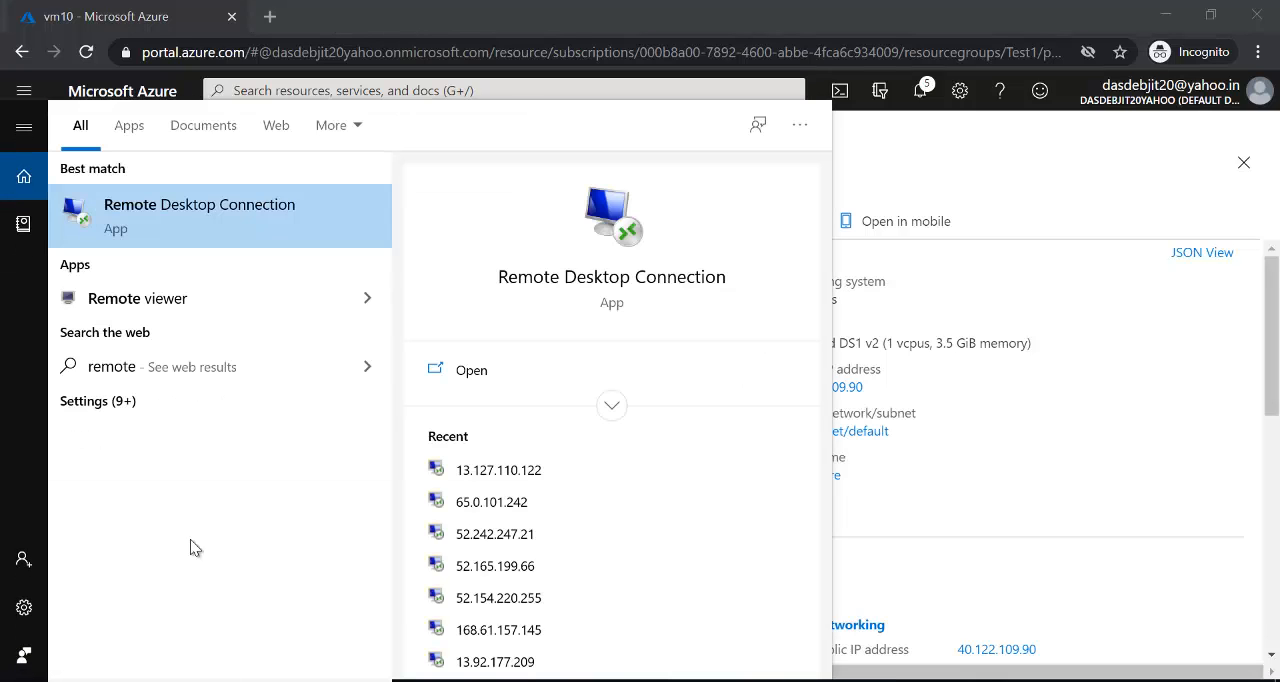
{"action": "left_click", "coordinate": [261, 216]}
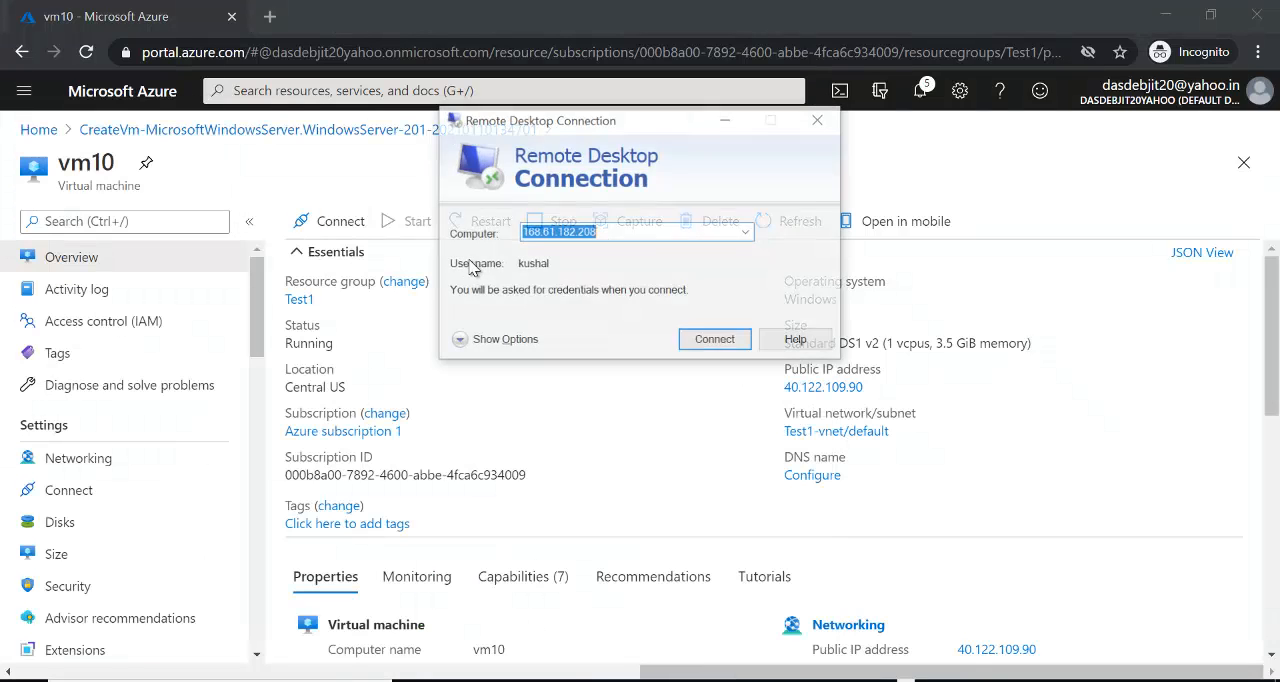
{"action": "left_click_drag", "start_coordinate": [632, 120], "coordinate": [479, 105]}
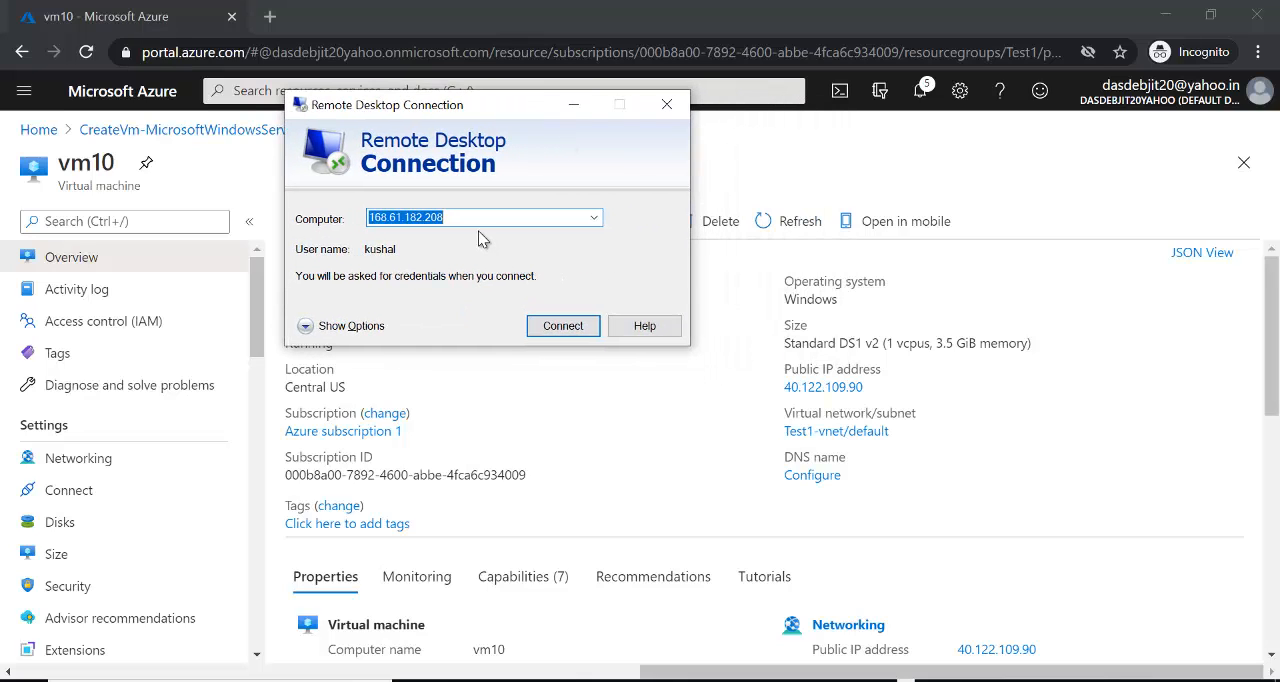
{"action": "type", "text": "40.122.109.90"}
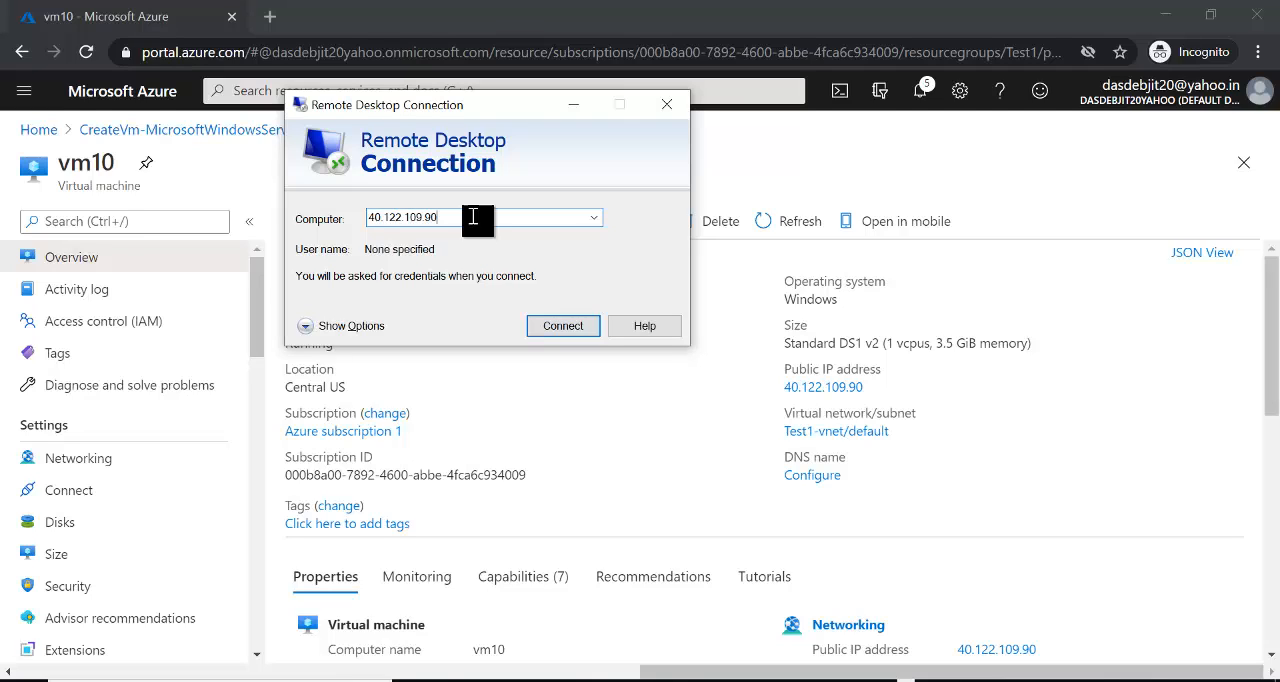
{"action": "left_click", "coordinate": [561, 327]}
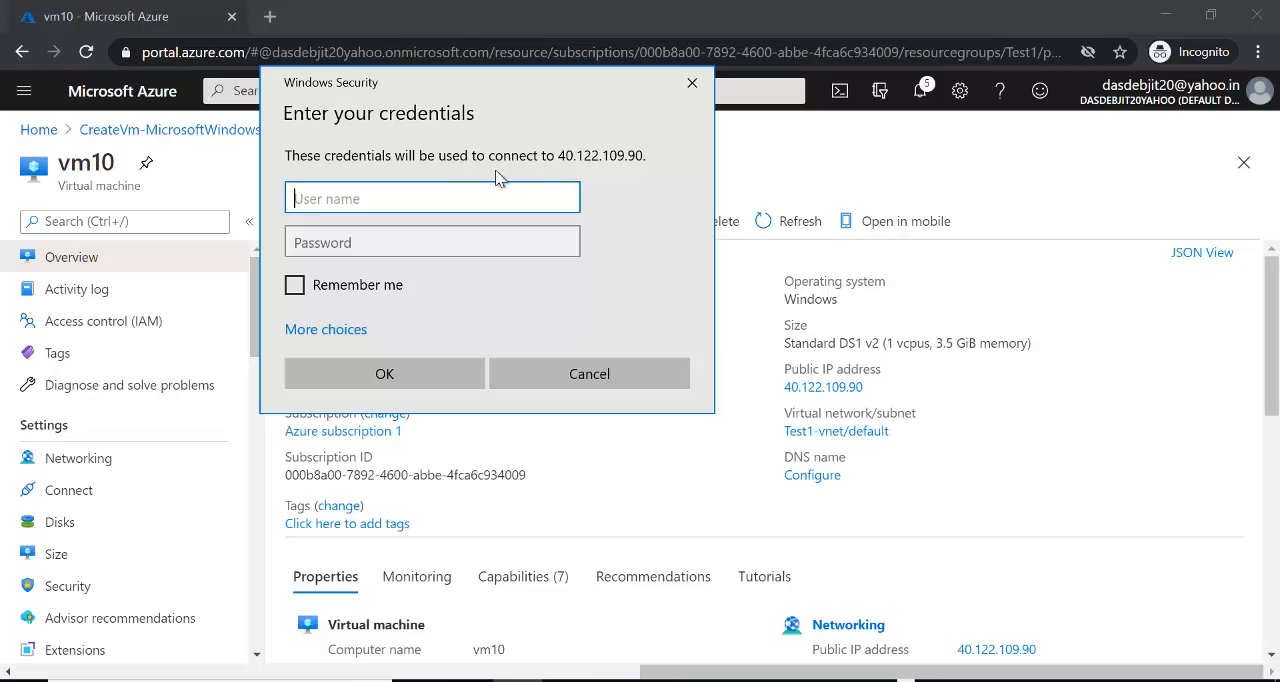
- Sign in to the remote VM with the administrator user name and account password, accepting the unverified certificate
{"action": "type", "text": "kushal"}
{"action": "key", "text": "Tab"}
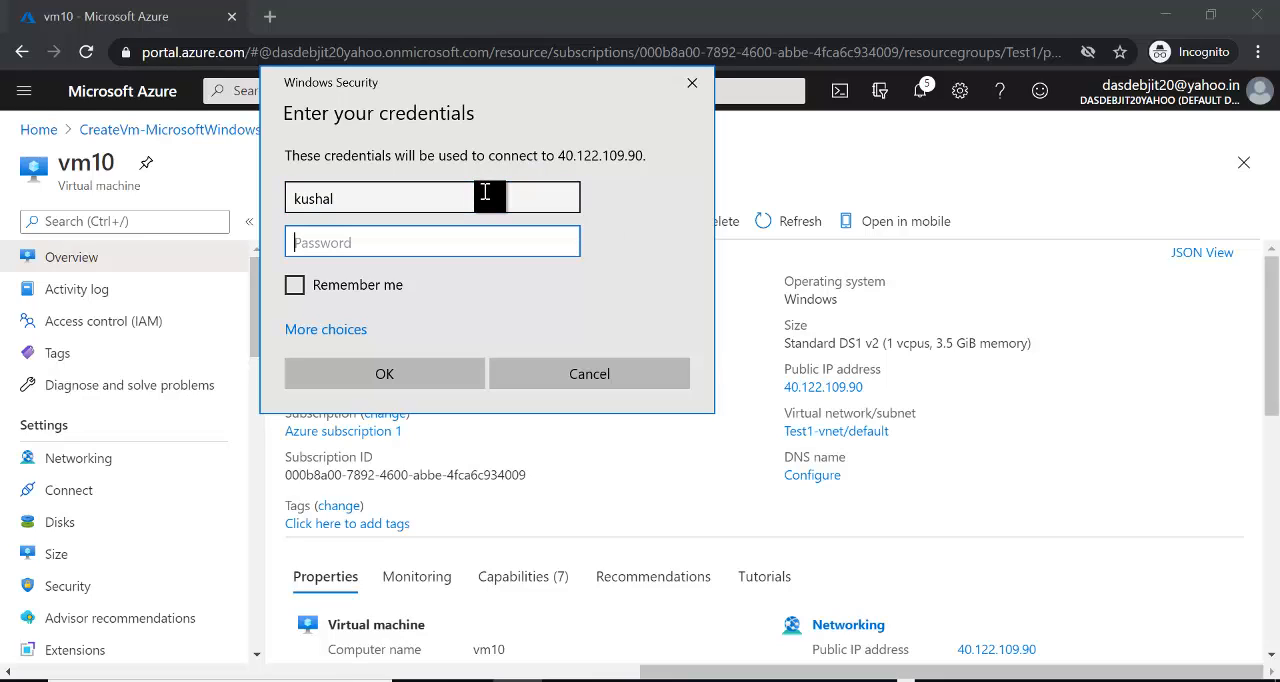
{"action": "type", "text": "************"}
{"action": "key", "text": "Return"}
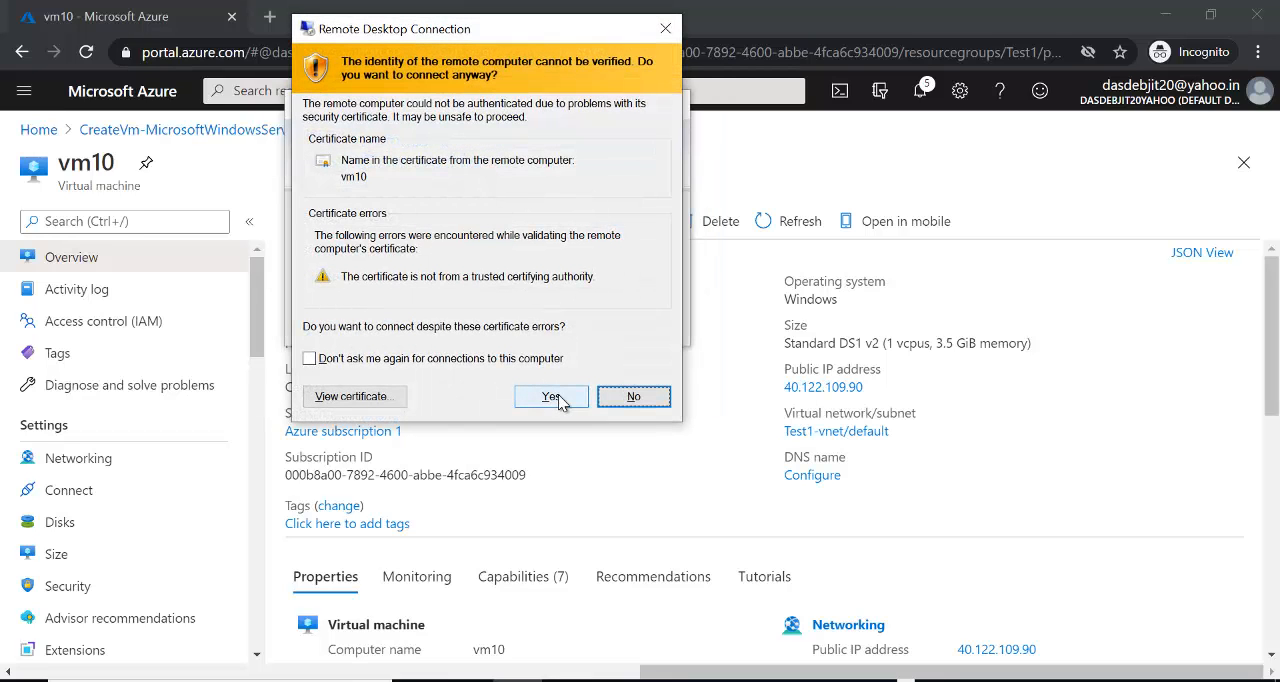
{"action": "left_click", "coordinate": [558, 395]}
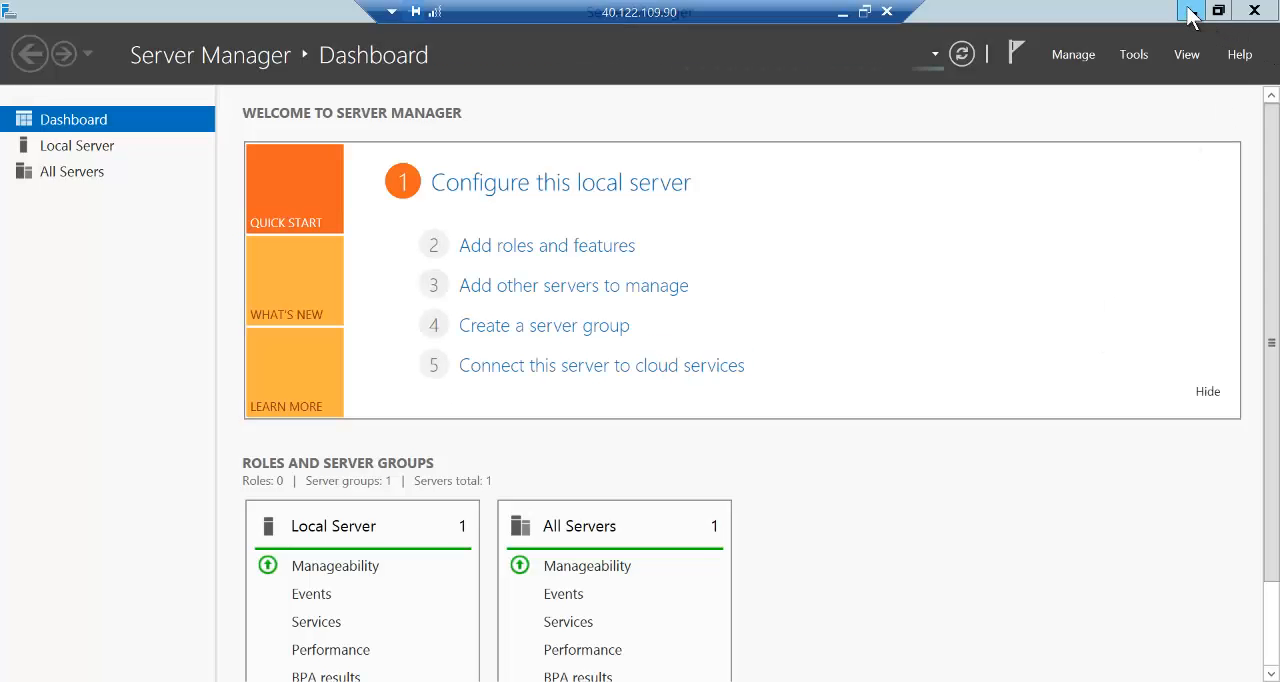
- Minimize Server Manager, open Disk Management on the VM and decline initializing Disk 2
{"action": "left_click", "coordinate": [1190, 12]}
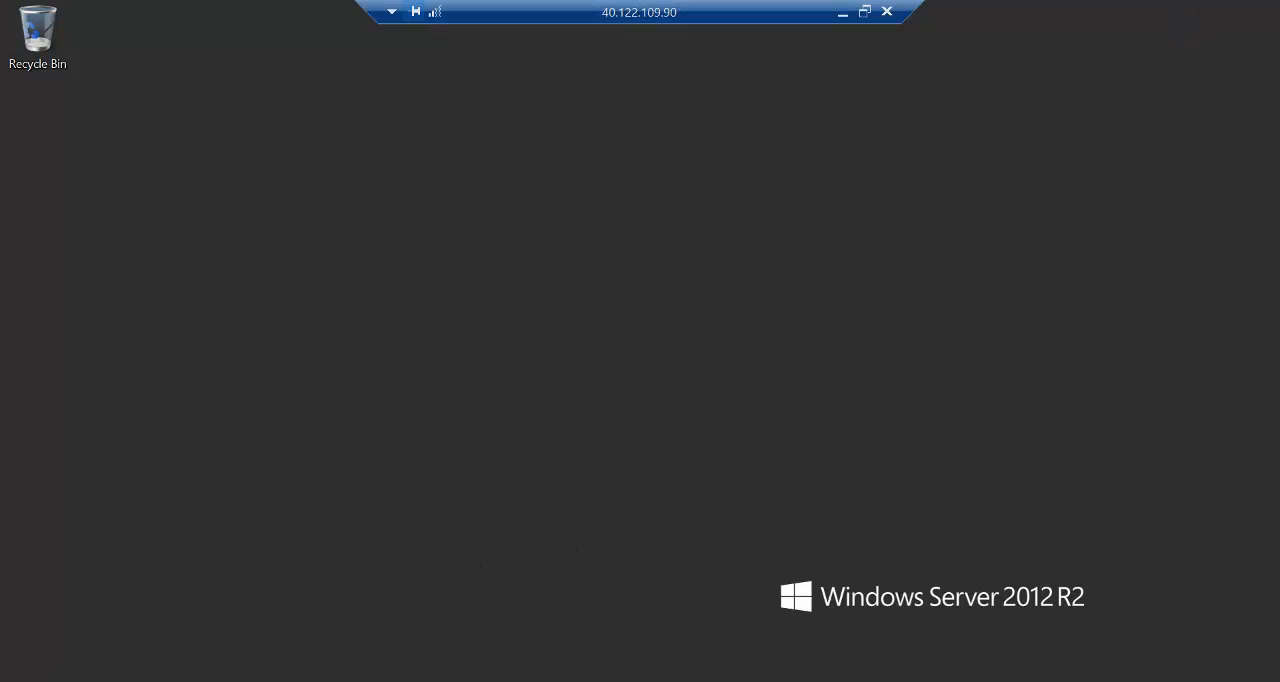
{"action": "right_click", "coordinate": [1, 681]}
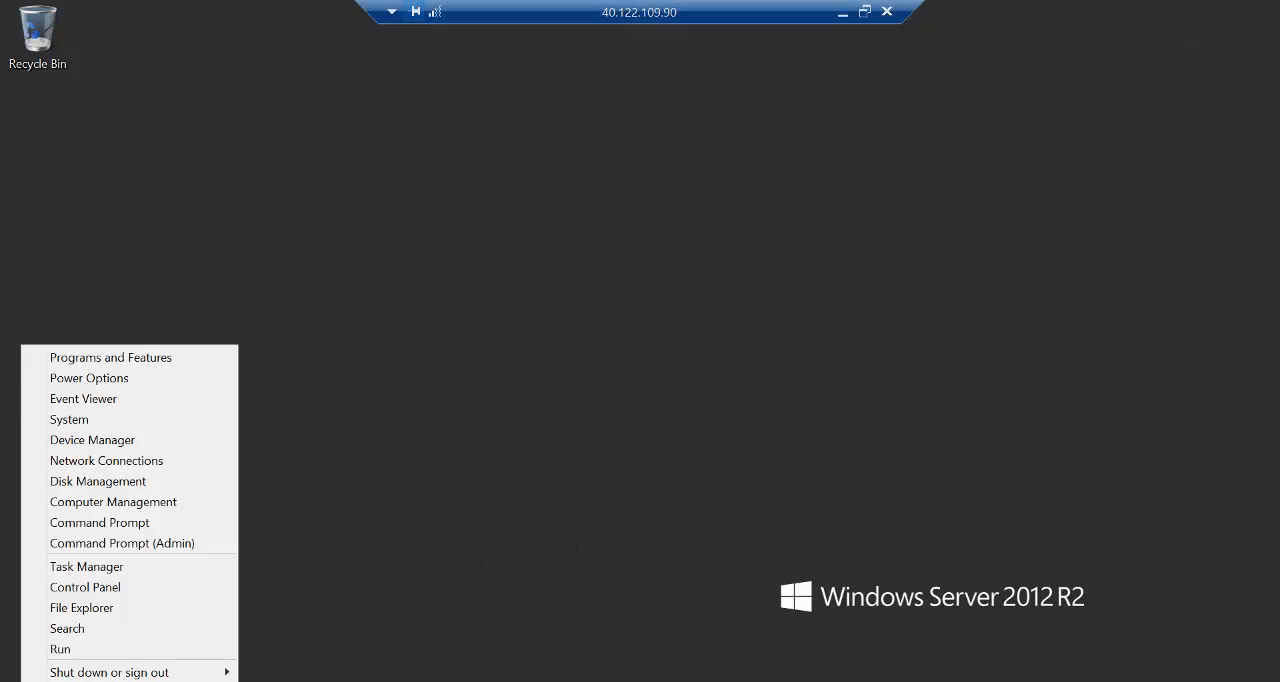
{"action": "left_click", "coordinate": [100, 483]}
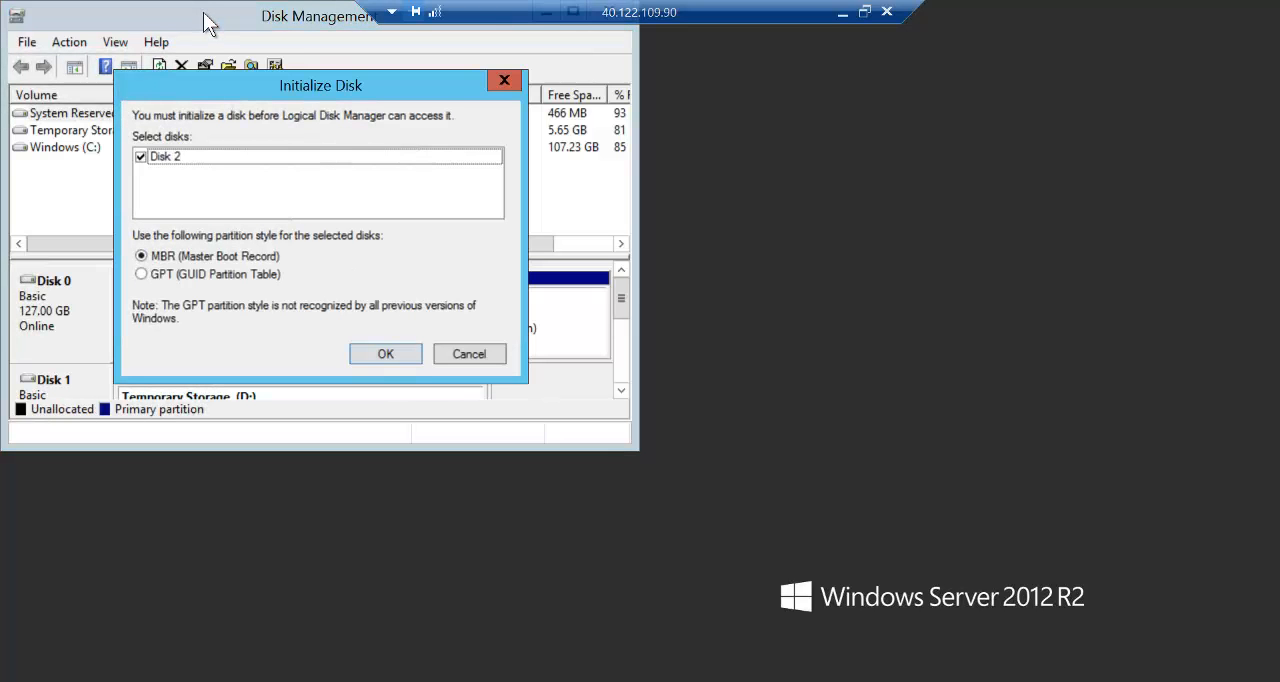
{"action": "left_click", "coordinate": [456, 352]}
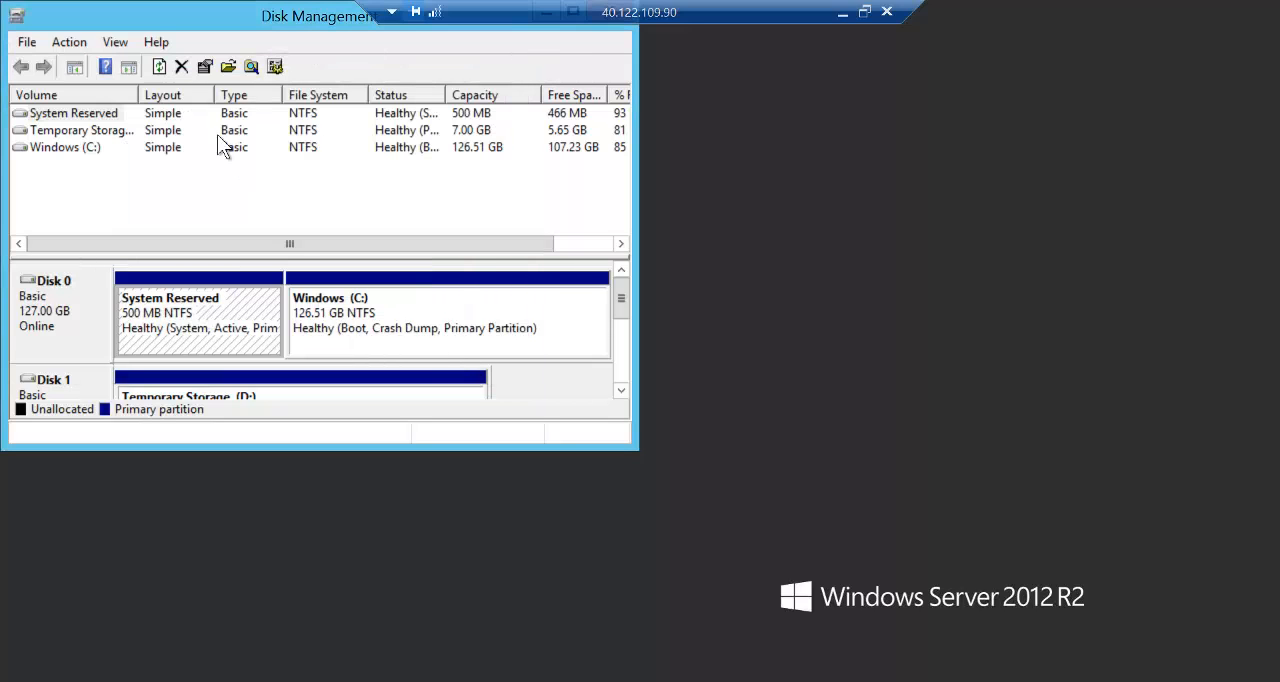
- Move and widen the Disk Management window, and examine the VM's disks in the graphical list
{"action": "left_click_drag", "start_coordinate": [150, 12], "coordinate": [246, 72]}
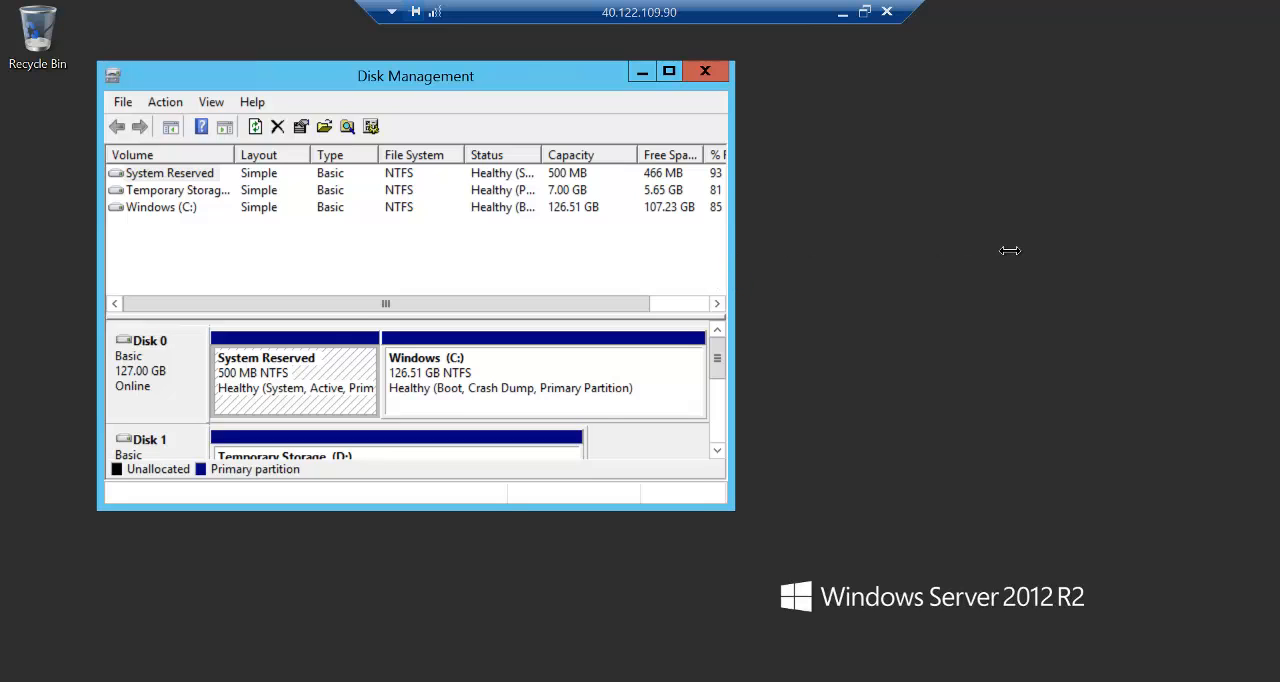
{"action": "left_click_drag", "start_coordinate": [1010, 251], "coordinate": [1011, 251]}
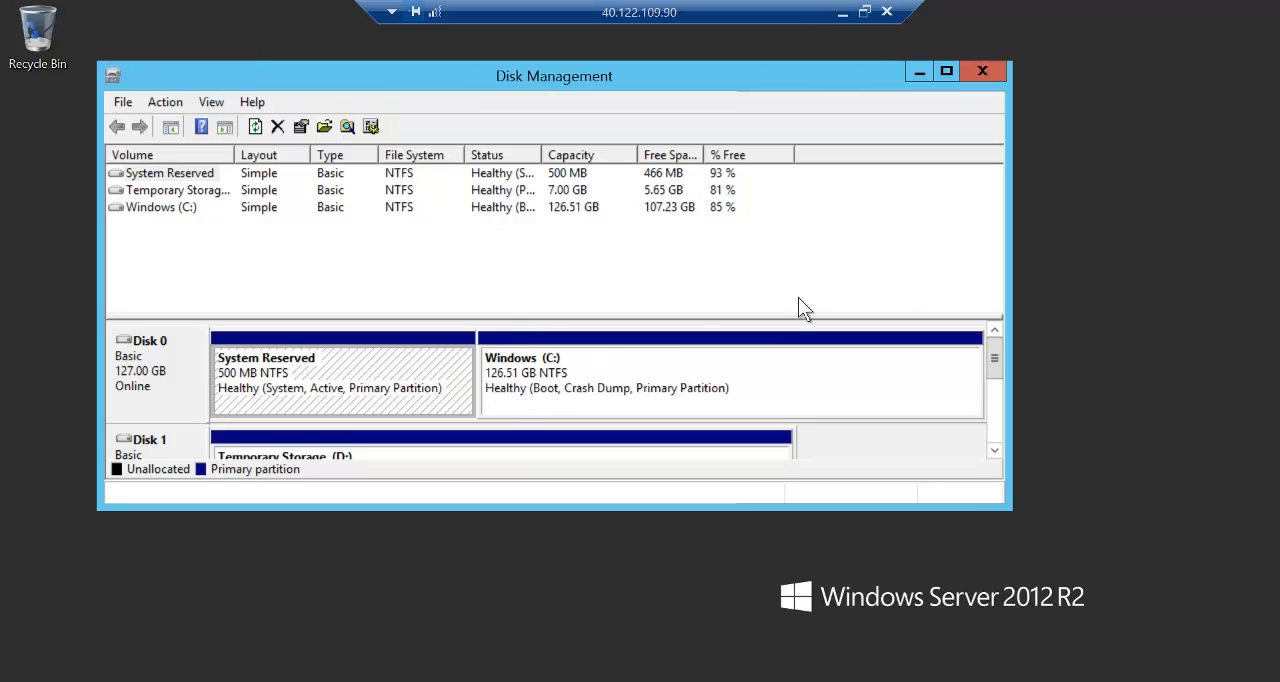
{"action": "left_click", "coordinate": [994, 451]}
{"action": "left_click", "coordinate": [994, 451]}
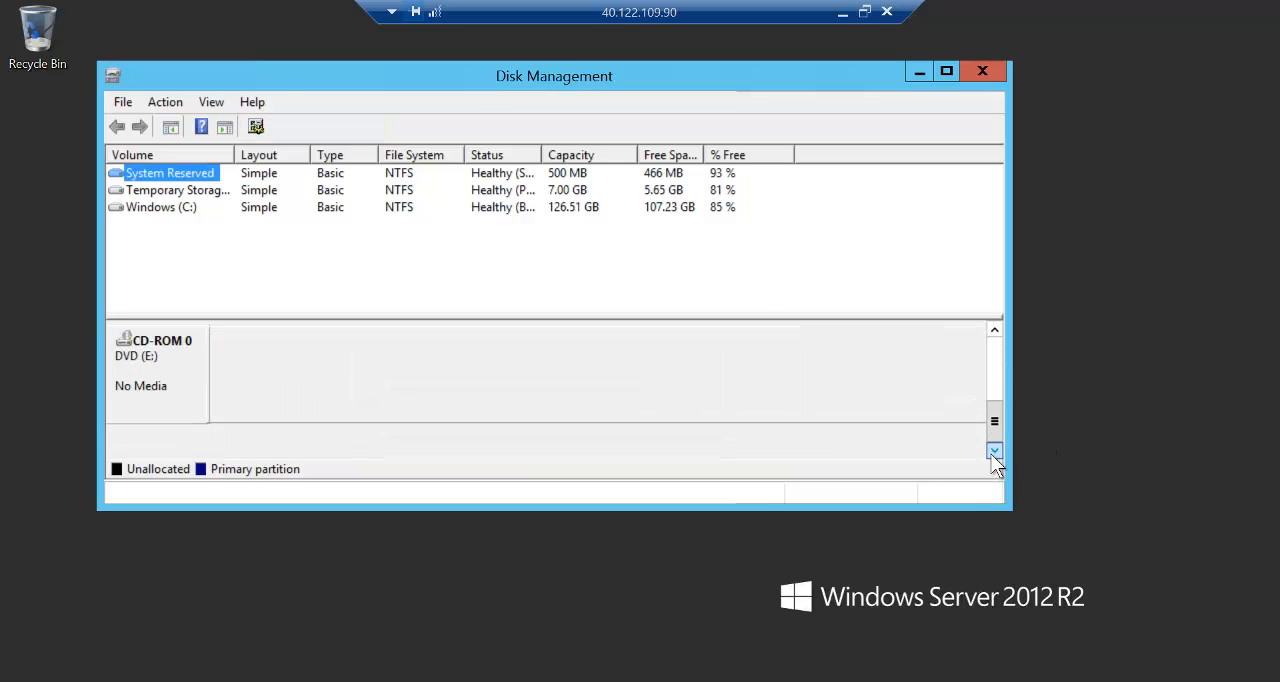
{"action": "left_click", "coordinate": [995, 331]}
{"action": "left_click", "coordinate": [995, 331]}
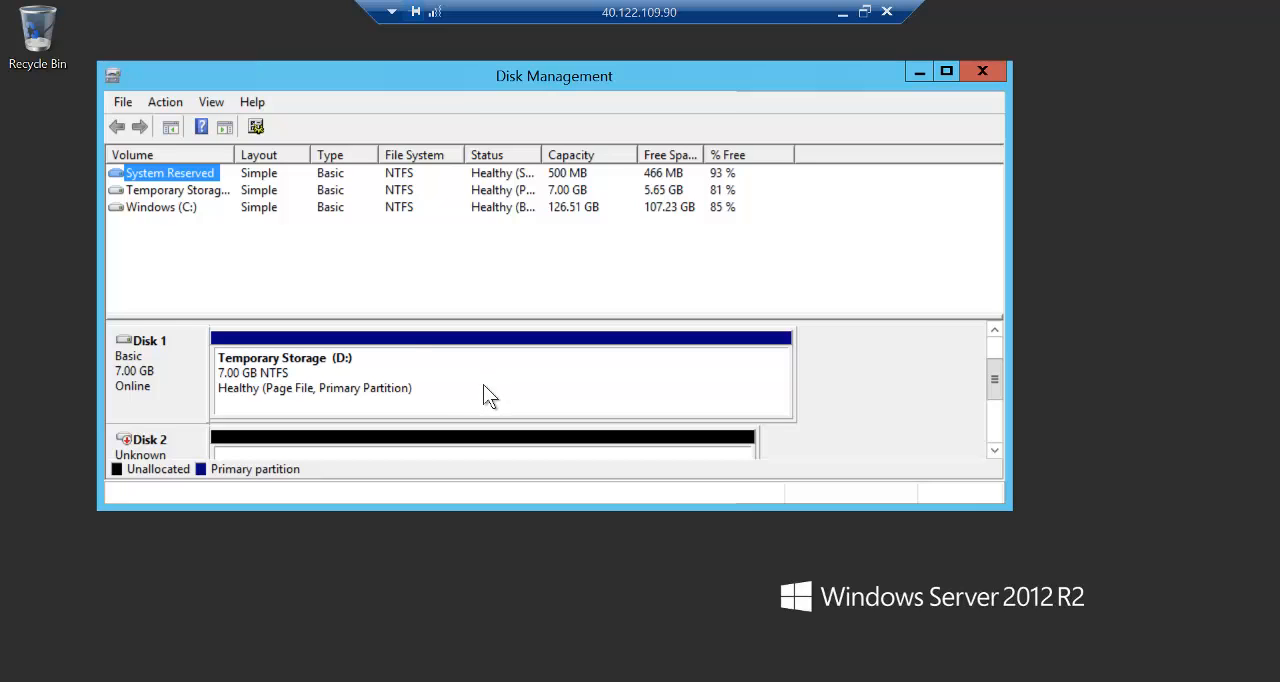
- Check the VM's drives in File Explorer, and initialize the uninitialized Disk 2 in Disk Management with the default partition style
{"action": "left_click", "coordinate": [220, 680]}
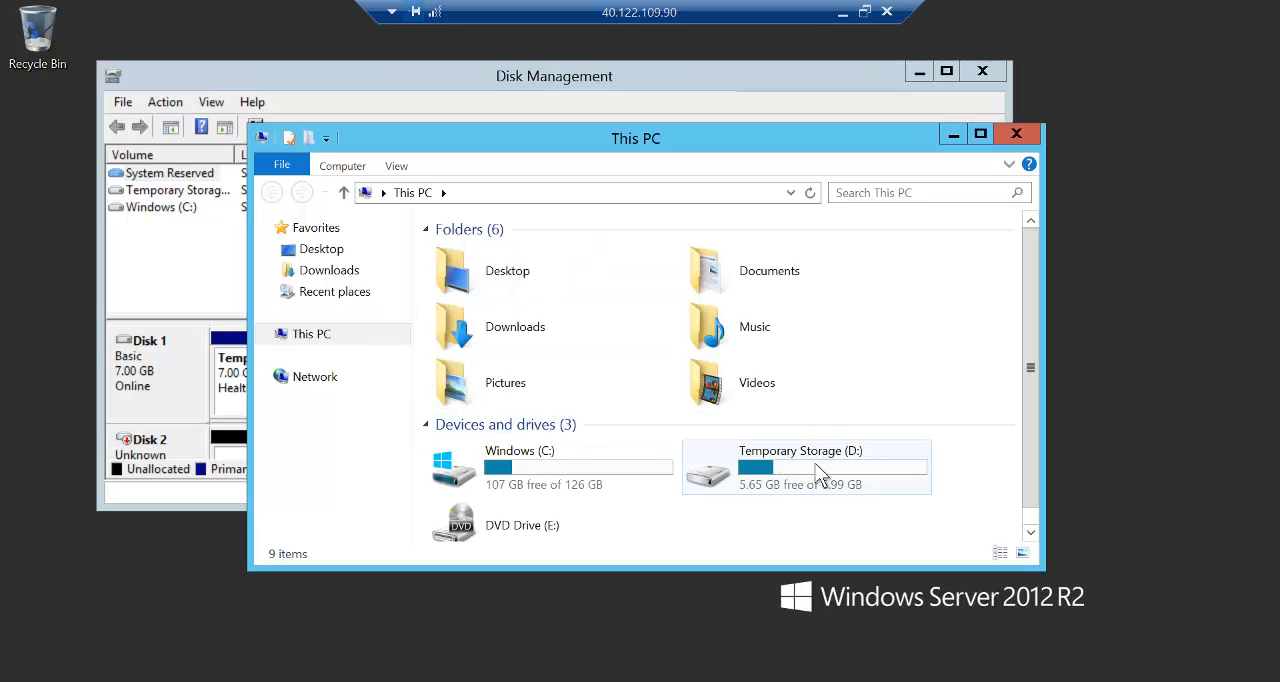
{"action": "left_click", "coordinate": [954, 135]}
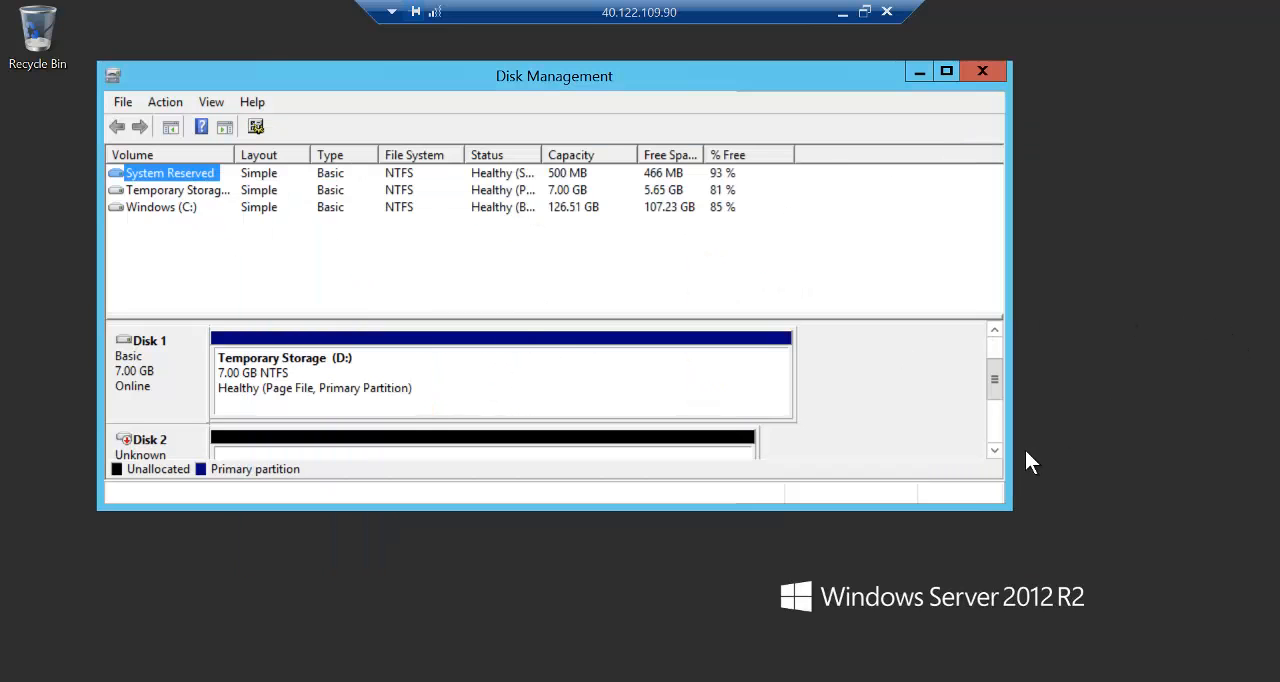
{"action": "left_click", "coordinate": [994, 450]}
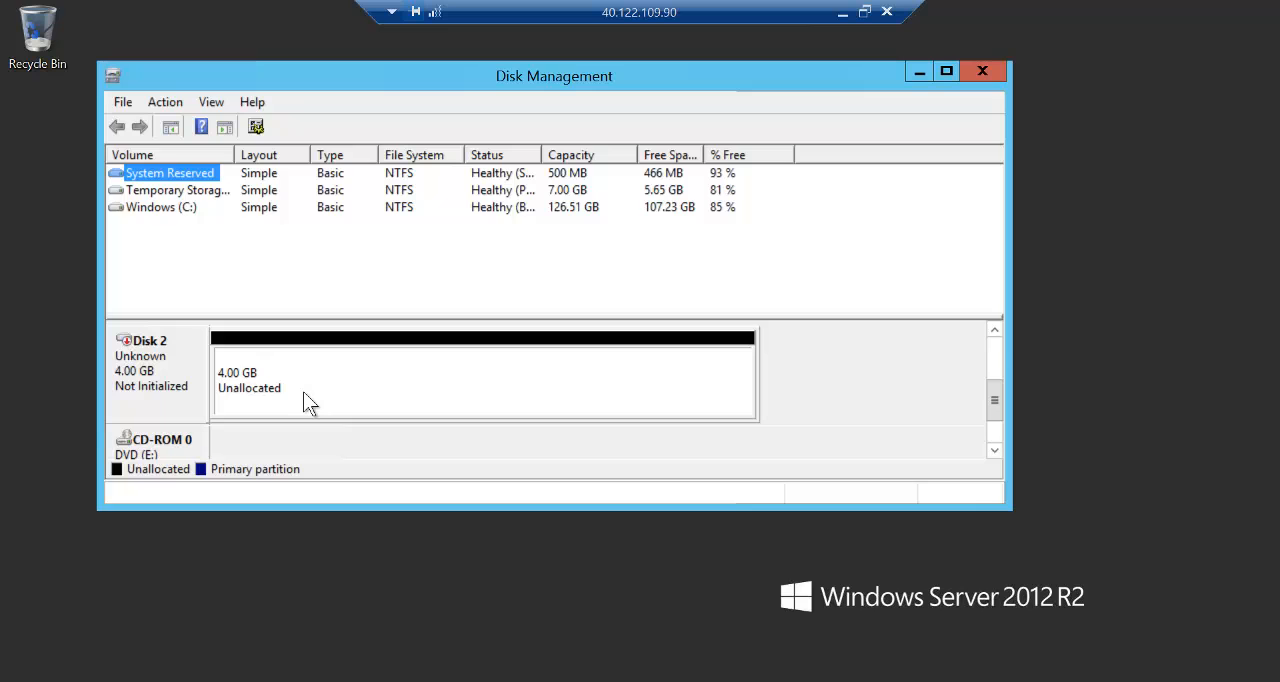
{"action": "right_click", "coordinate": [180, 352]}
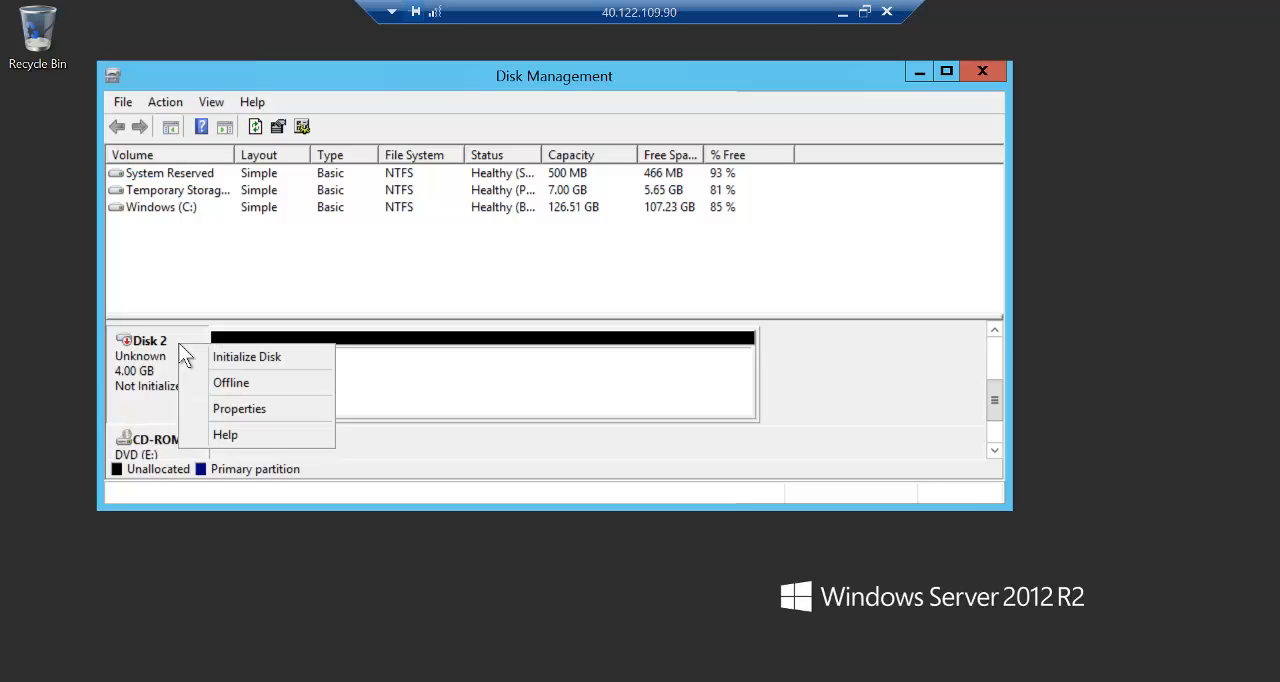
{"action": "left_click", "coordinate": [205, 356]}
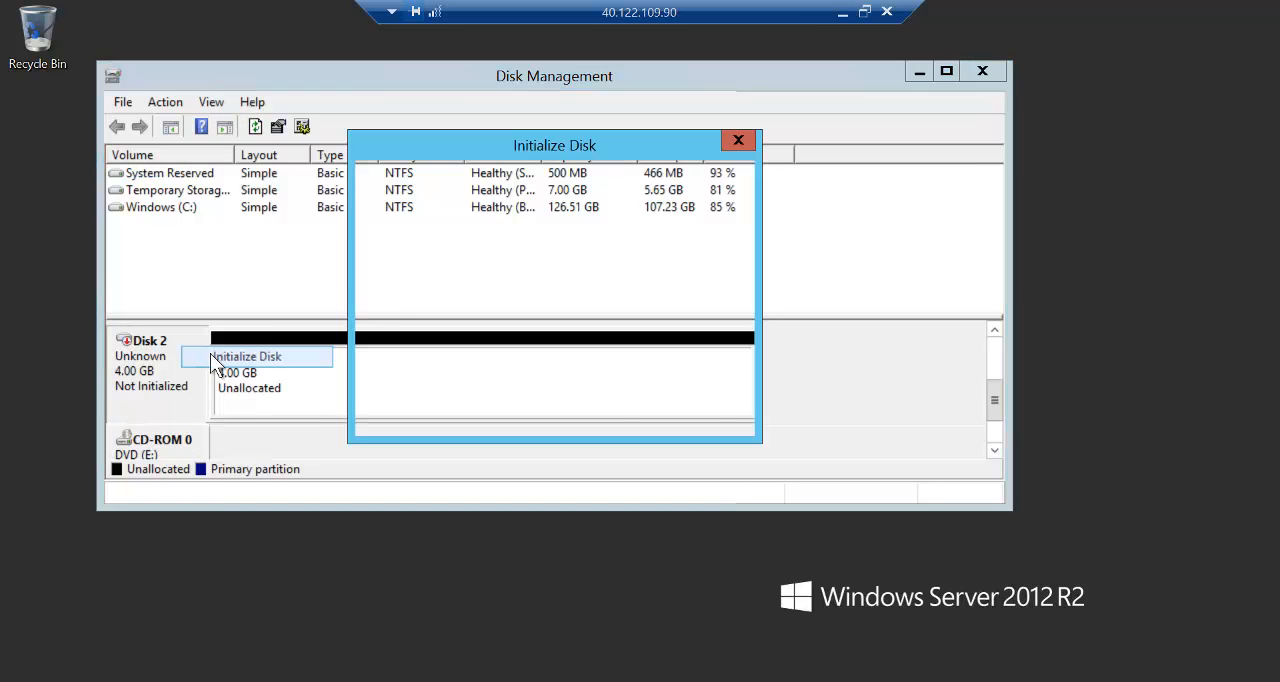
{"action": "left_click", "coordinate": [612, 414]}
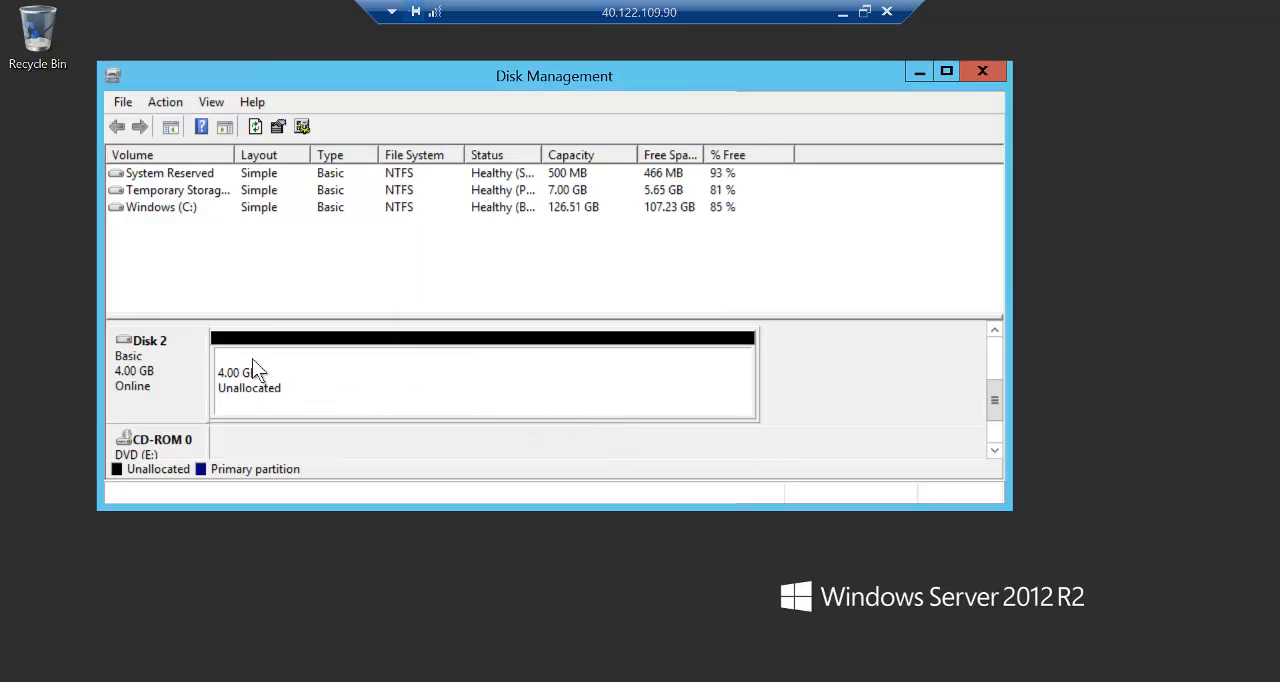
- Create a full-size simple volume on Disk 2 with drive letter F, quick-formatted as NTFS and labelled New Volume
{"action": "right_click", "coordinate": [338, 352]}
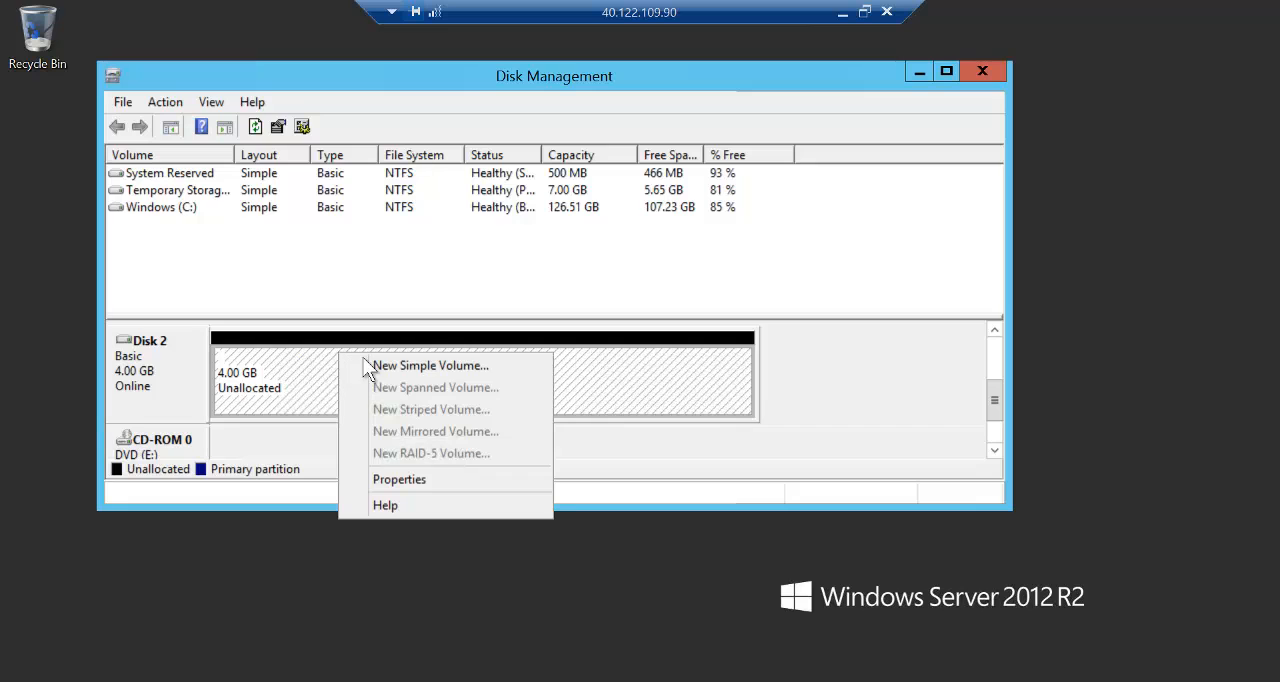
{"action": "left_click", "coordinate": [373, 362]}
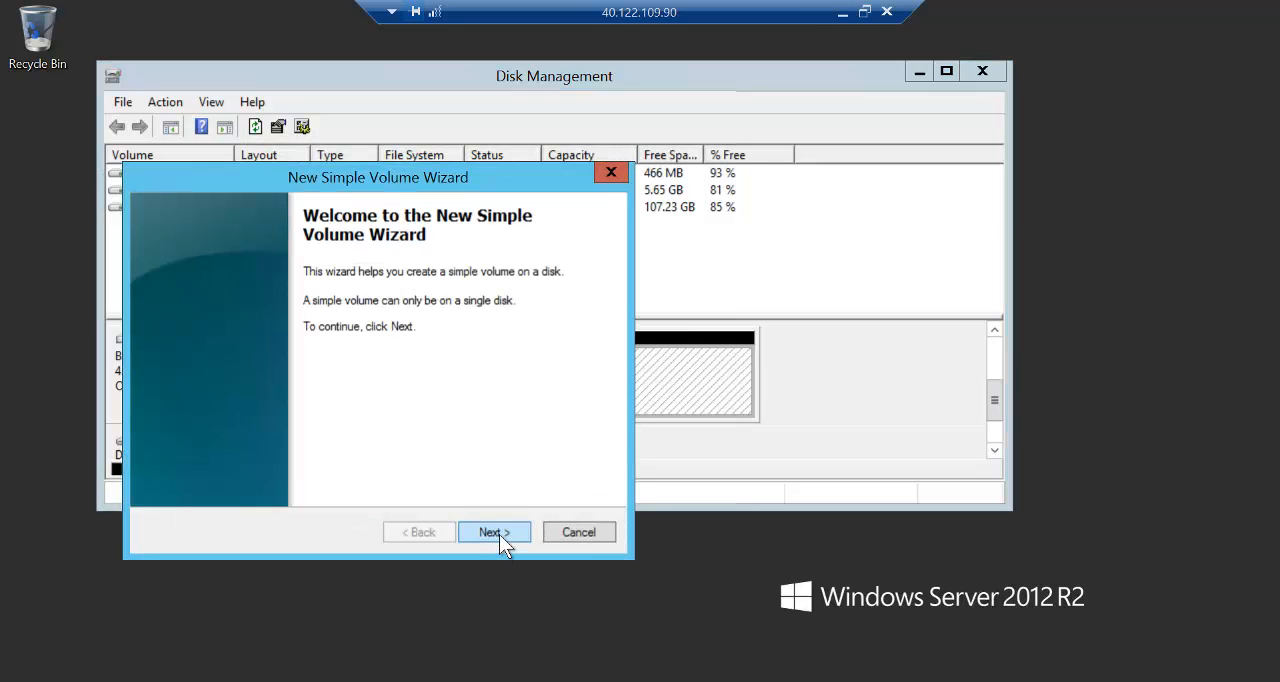
{"action": "left_click", "coordinate": [494, 532]}
{"action": "left_click", "coordinate": [499, 534]}
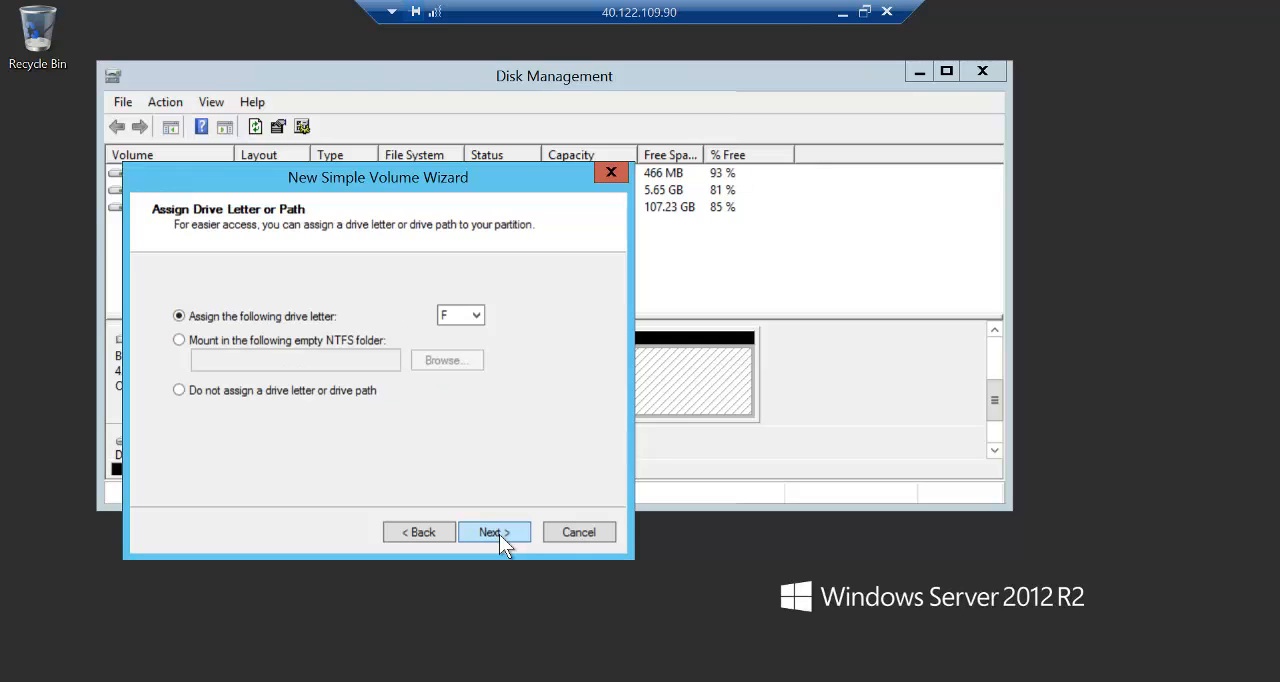
{"action": "left_click", "coordinate": [499, 534]}
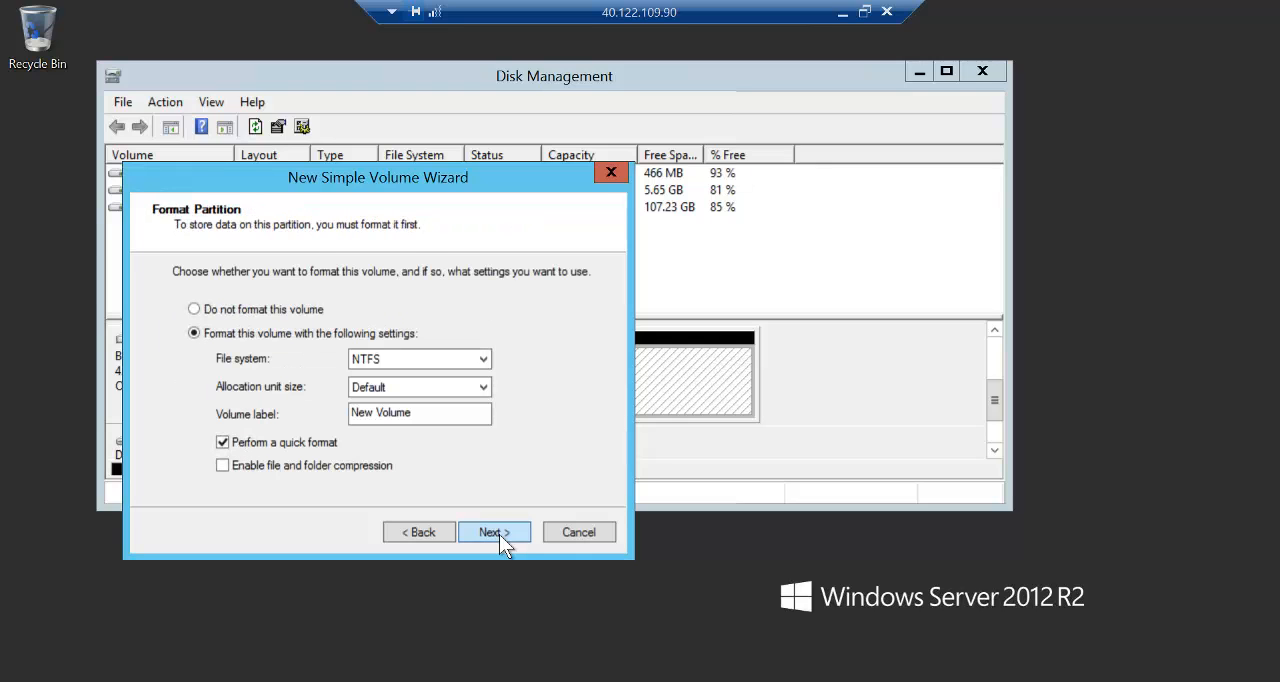
{"action": "left_click", "coordinate": [499, 534]}
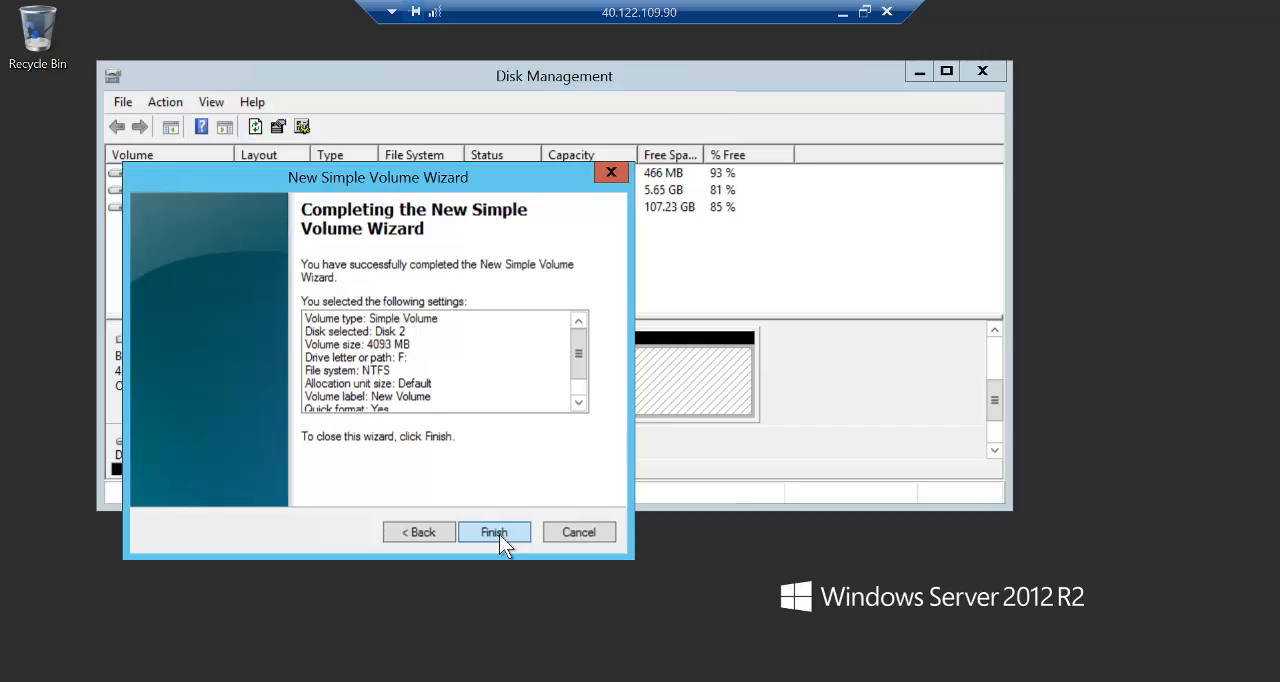
{"action": "left_click", "coordinate": [499, 534]}
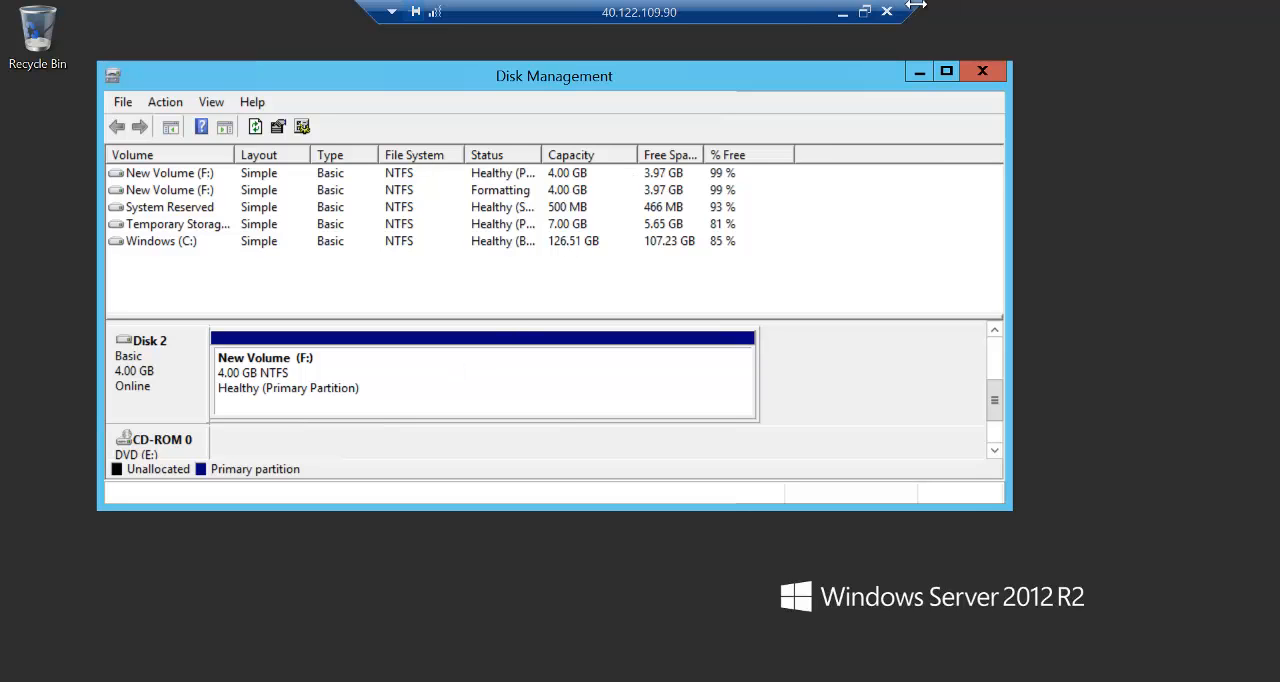
- Minimize the remote session to return to the Azure portal, and open the Disks page of vm10
{"action": "left_click", "coordinate": [849, 20]}
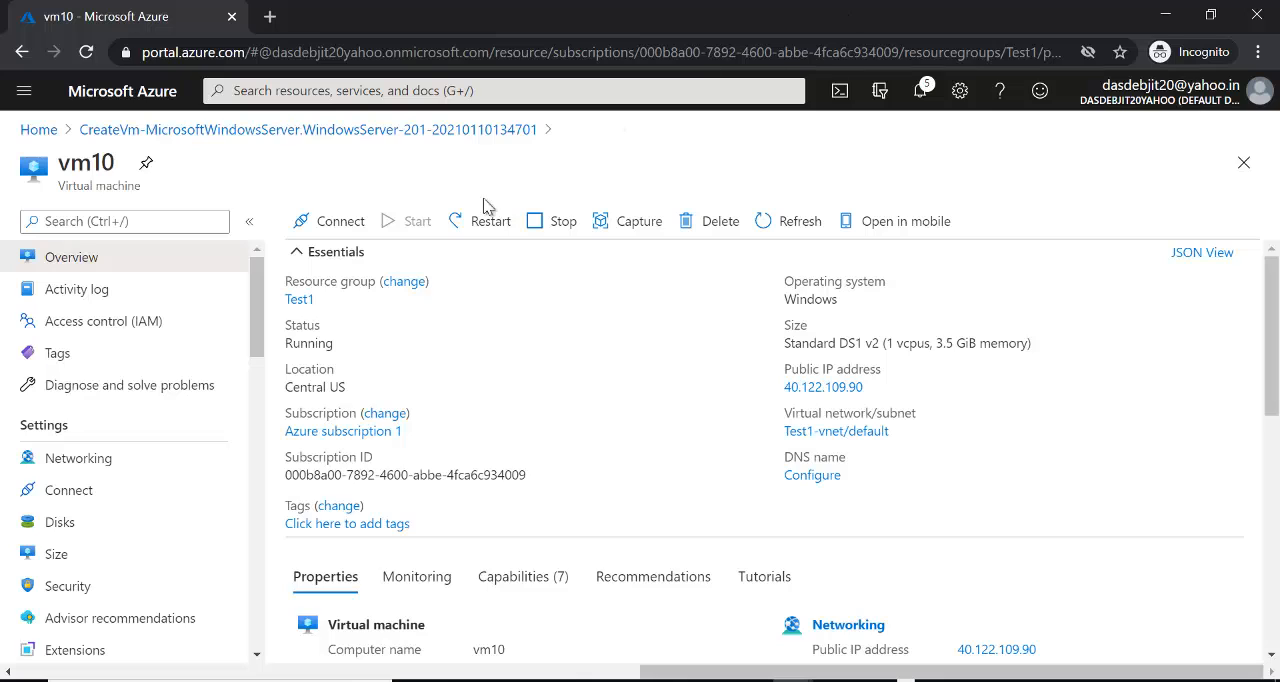
{"action": "left_click", "coordinate": [60, 524]}
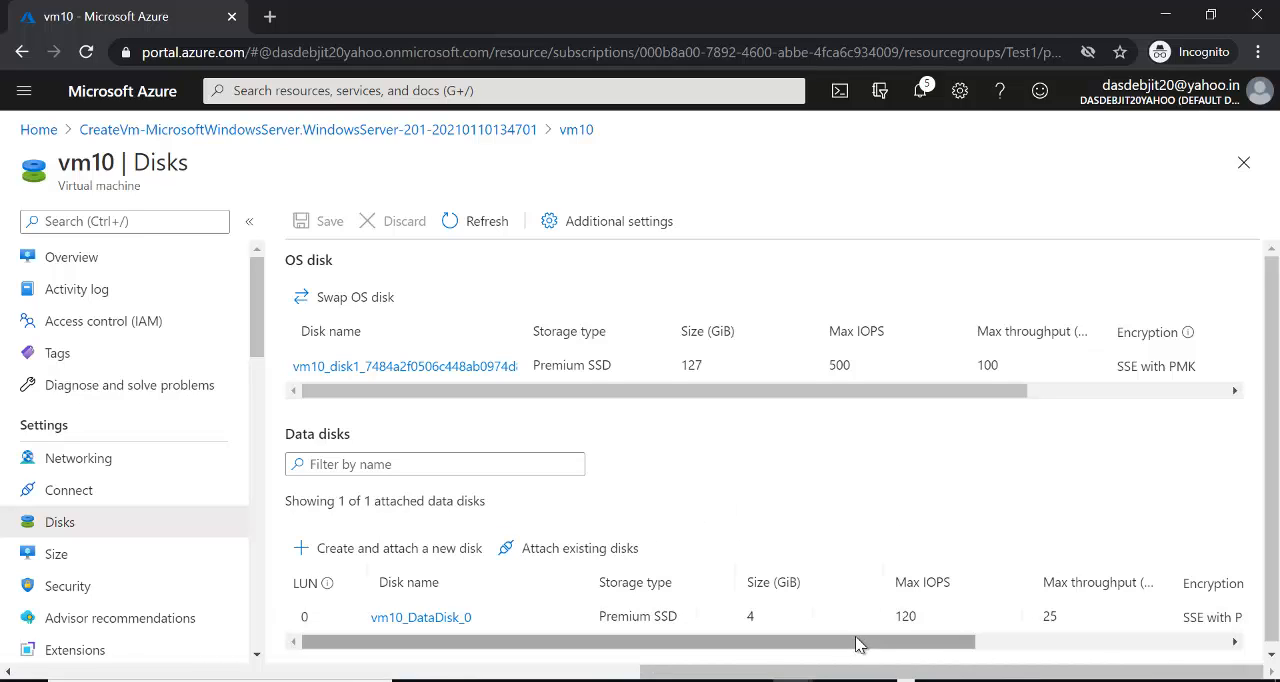
{"action": "left_click", "coordinate": [84, 259]}
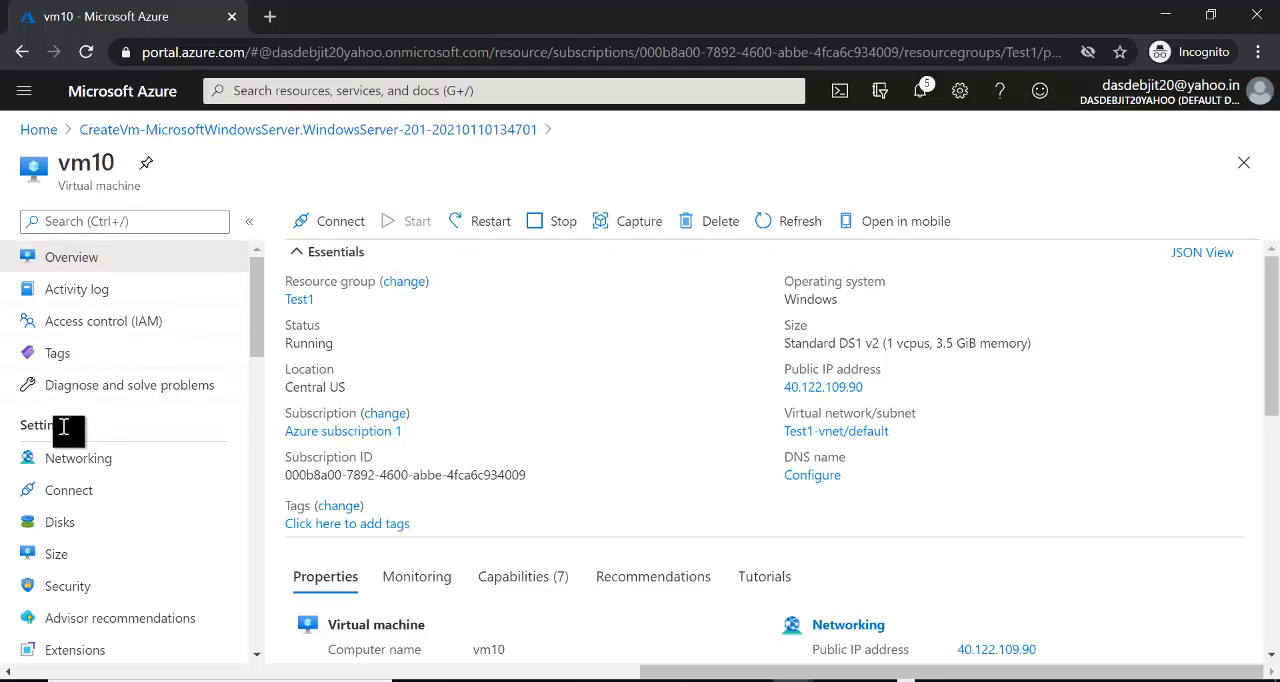
{"action": "left_click", "coordinate": [59, 530]}
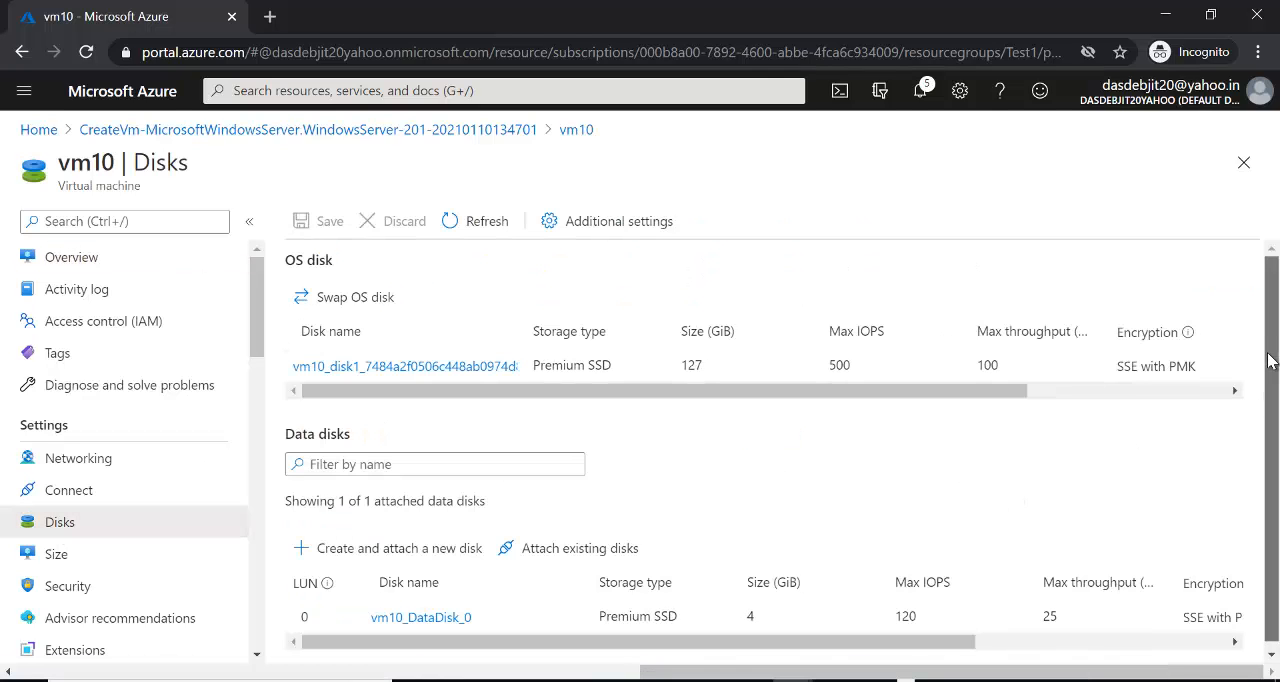
- Add a new data disk at LUN 1 on vm10 and name it vm10_DataDisk_1
{"action": "scroll", "coordinate": [1272, 362], "scroll_direction": "down", "scroll_amount": 1}
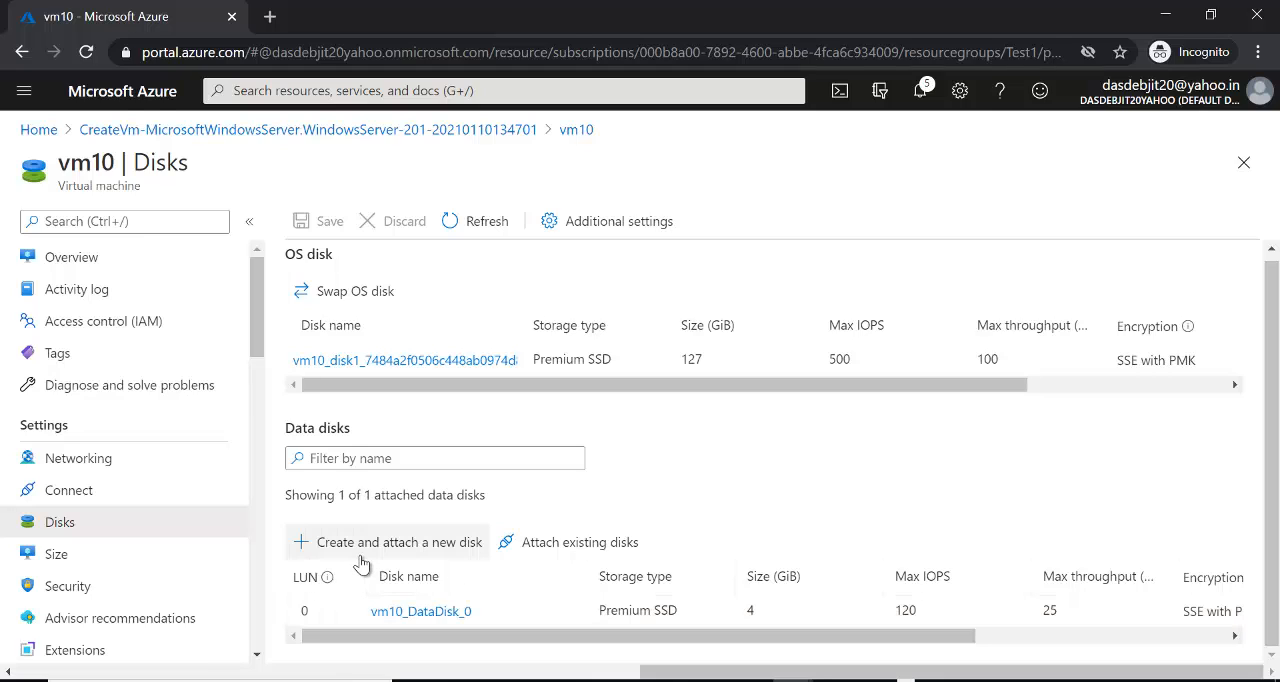
{"action": "left_click", "coordinate": [443, 554]}
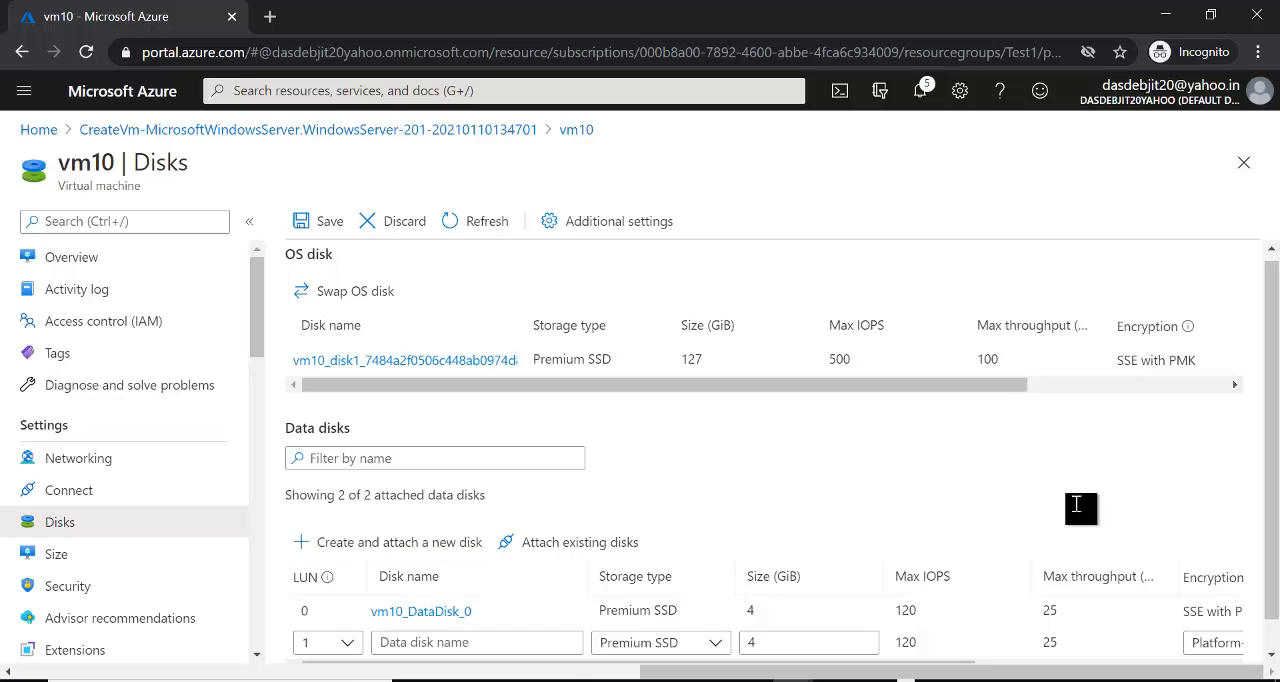
{"action": "scroll", "coordinate": [1272, 378], "scroll_direction": "down", "scroll_amount": 2}
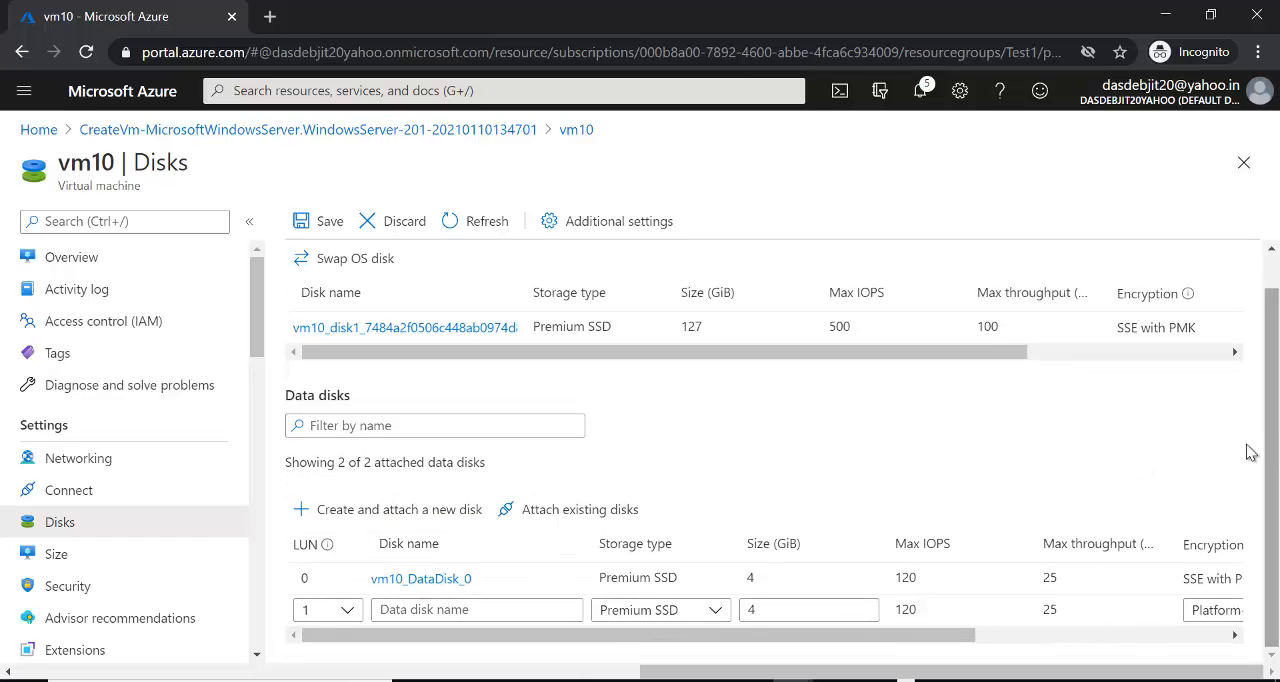
{"action": "left_click", "coordinate": [383, 611]}
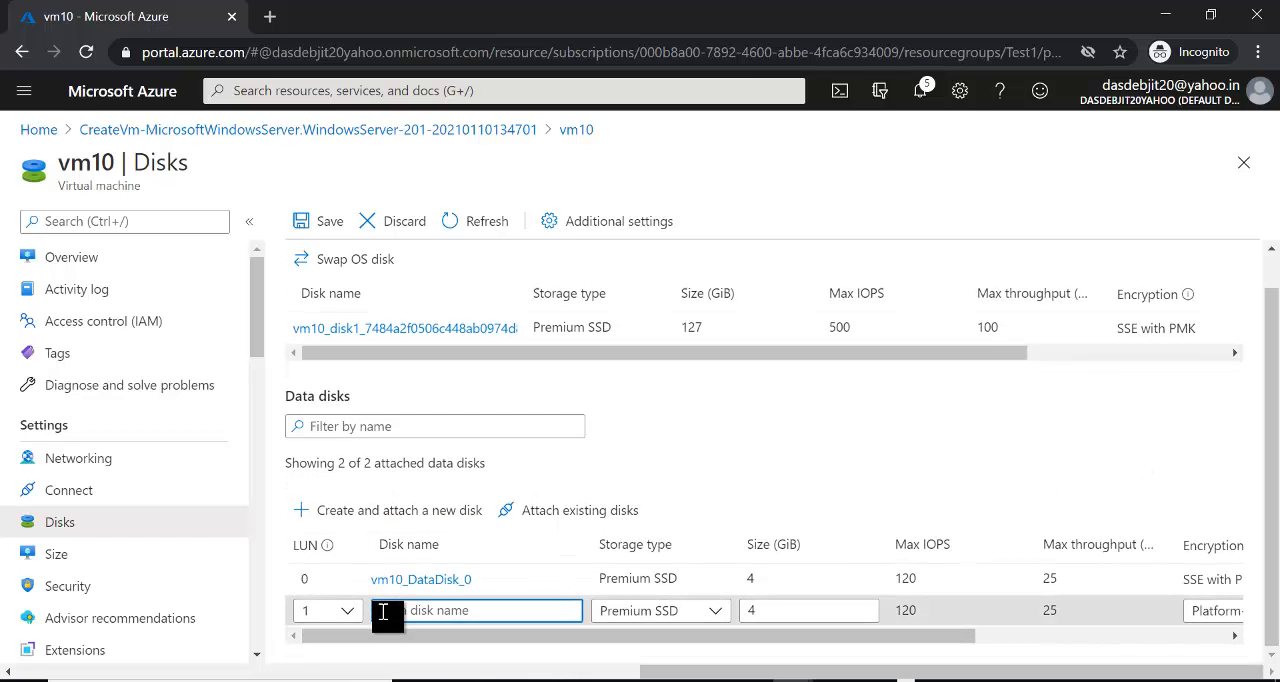
{"action": "type", "text": "vm10_"}
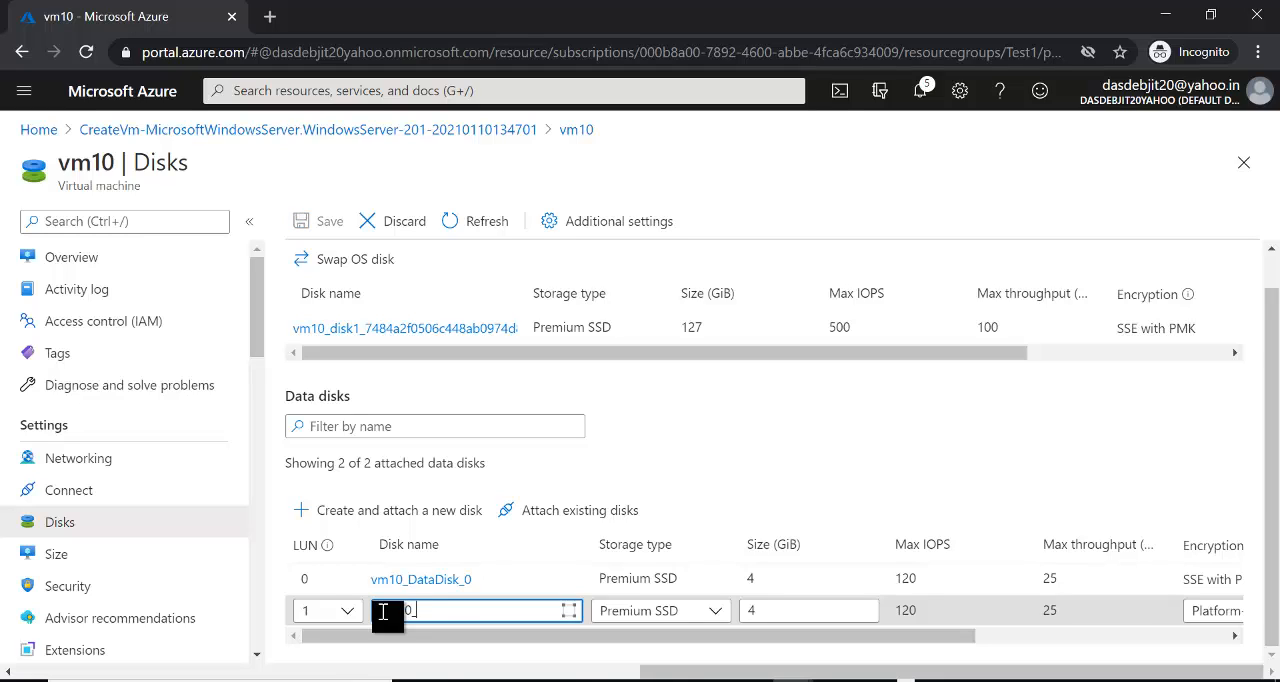
{"action": "type", "text": "DataDisk"}
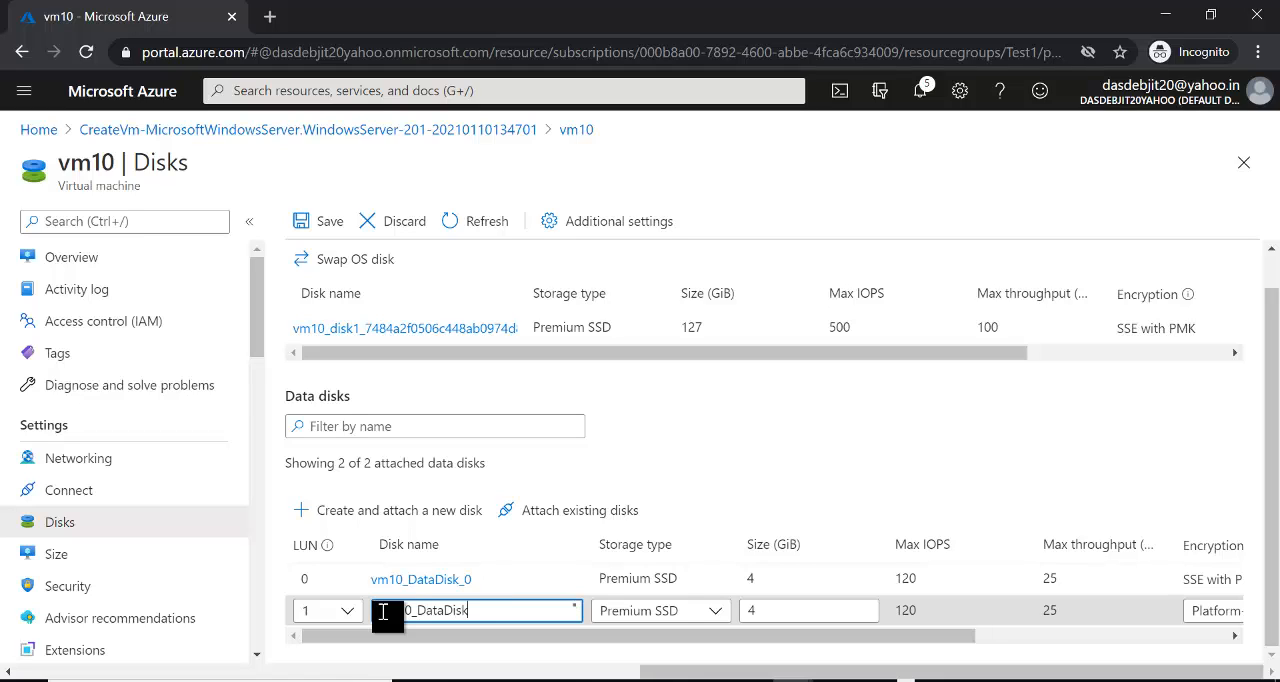
{"action": "type", "text": "_1"}
- Review the new data disk's size, encryption and host caching settings and its creation details, keeping them as they are
{"action": "left_click", "coordinate": [780, 608]}
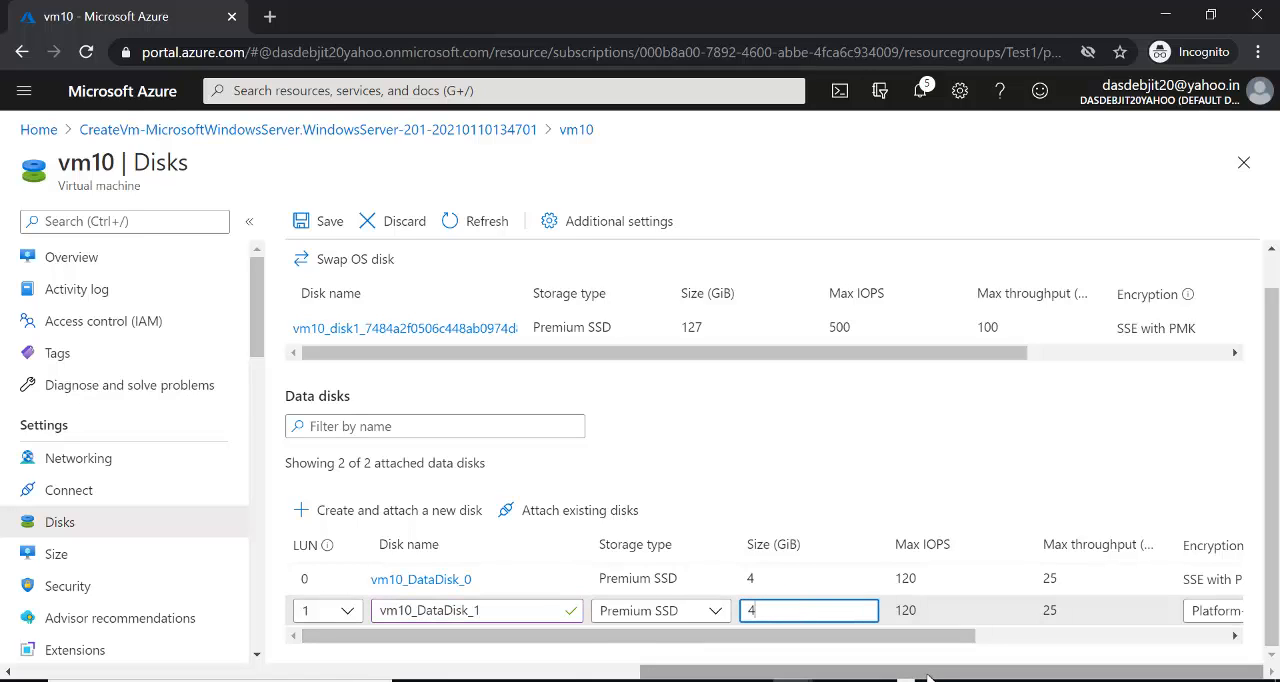
{"action": "left_click_drag", "start_coordinate": [966, 640], "coordinate": [1176, 645]}
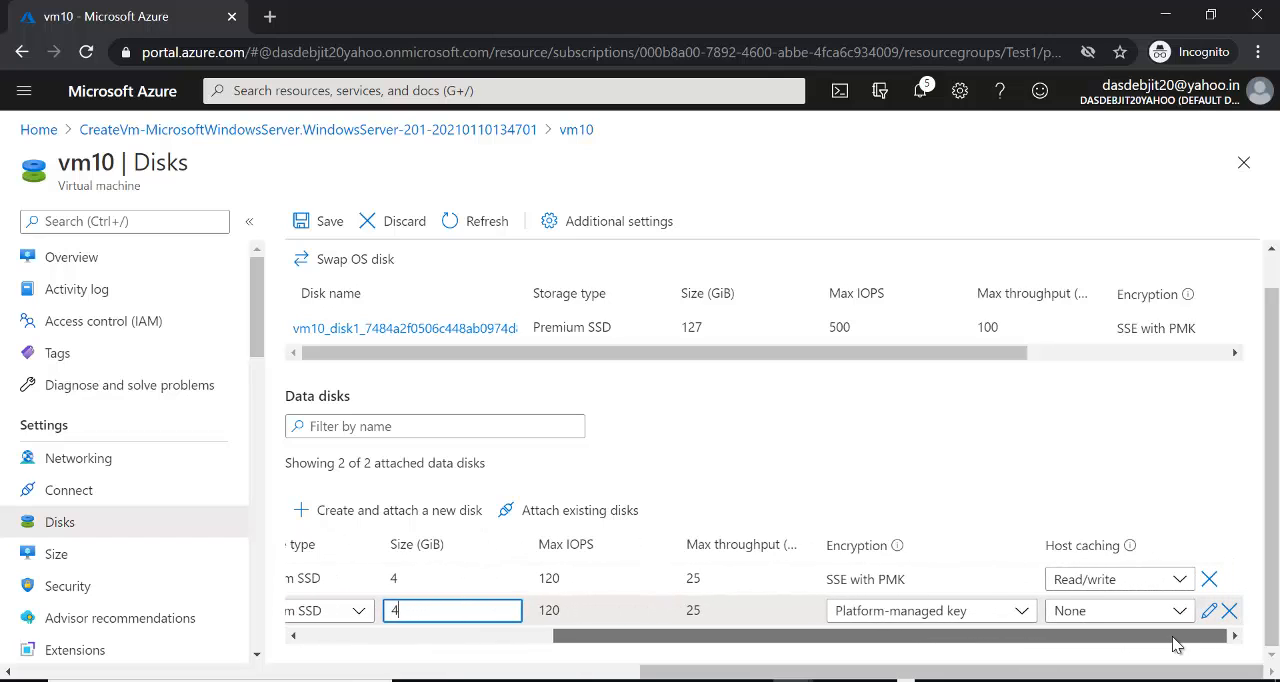
{"action": "left_click", "coordinate": [1215, 608]}
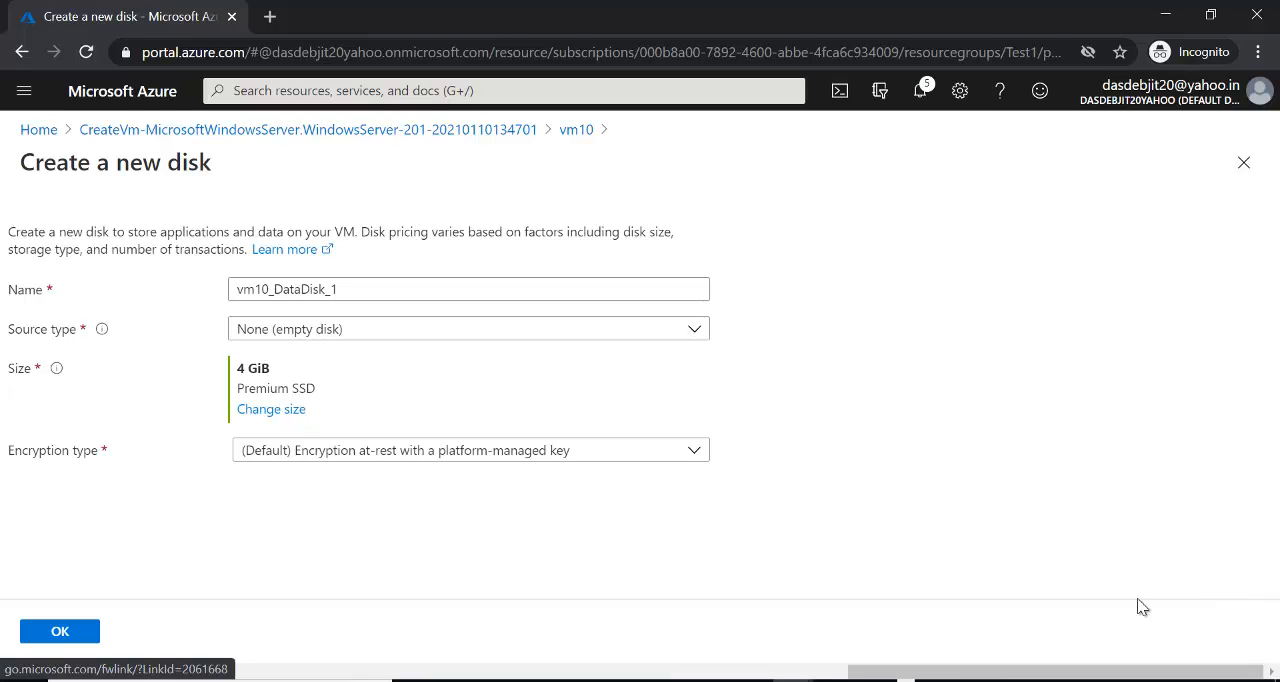
{"action": "left_click", "coordinate": [79, 633]}
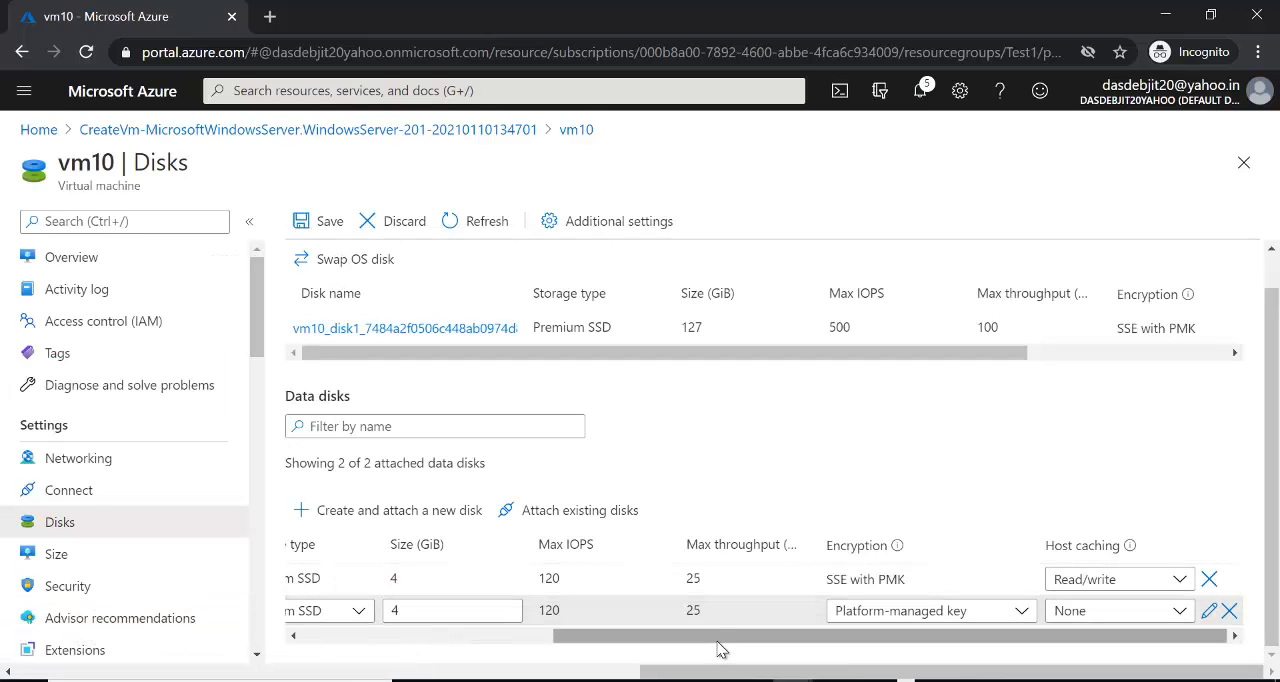
{"action": "left_click_drag", "start_coordinate": [714, 636], "coordinate": [800, 650]}
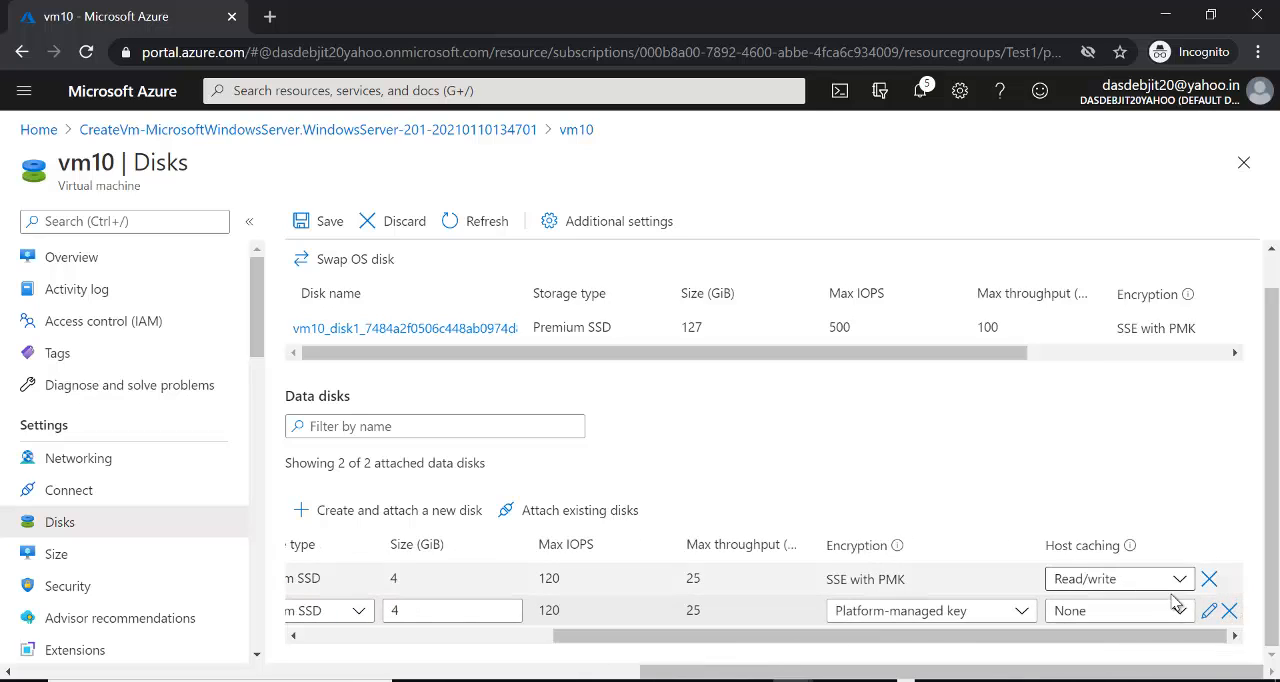
- Edit vm10_DataDisk_1 and set its size to 8 GiB Premium SSD
{"action": "left_click", "coordinate": [1210, 611]}
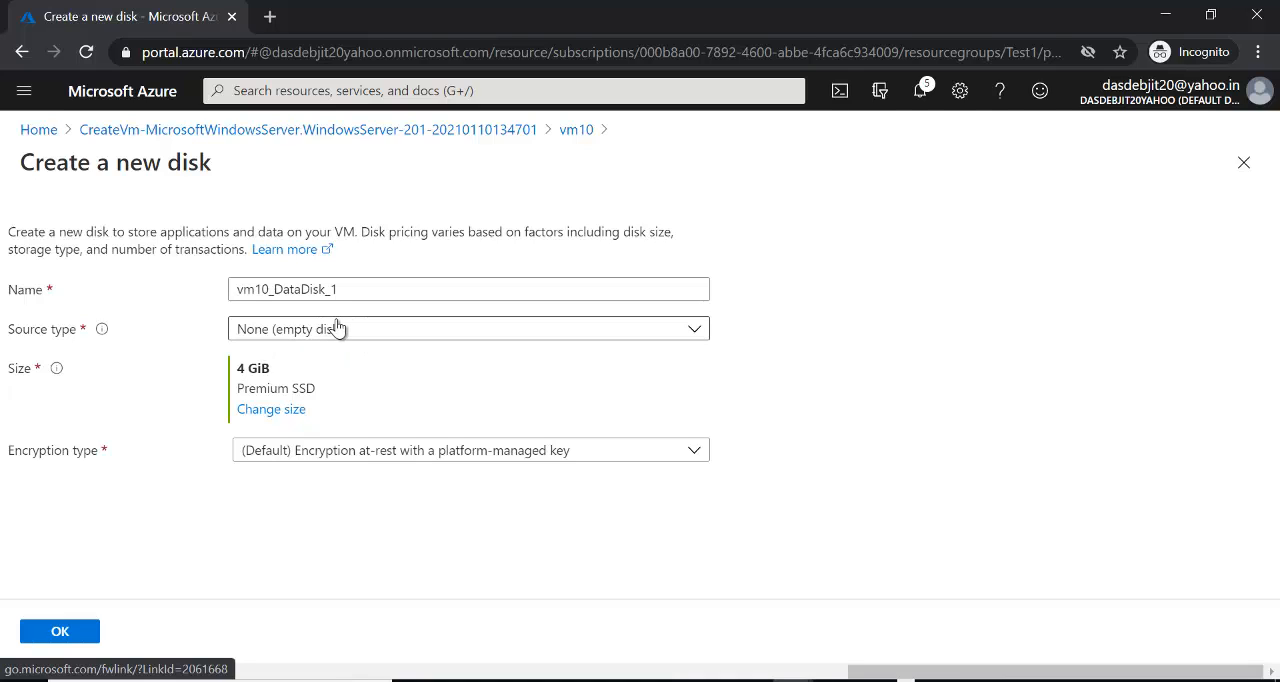
{"action": "left_click", "coordinate": [272, 410]}
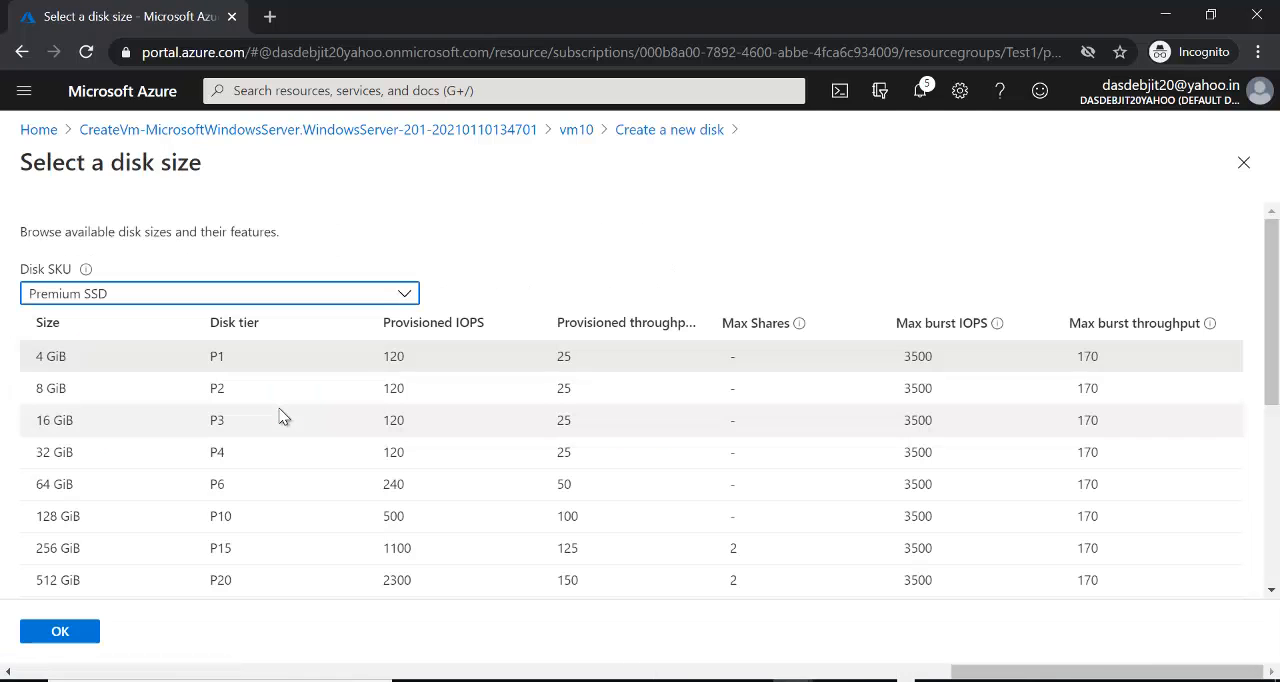
{"action": "left_click", "coordinate": [78, 390]}
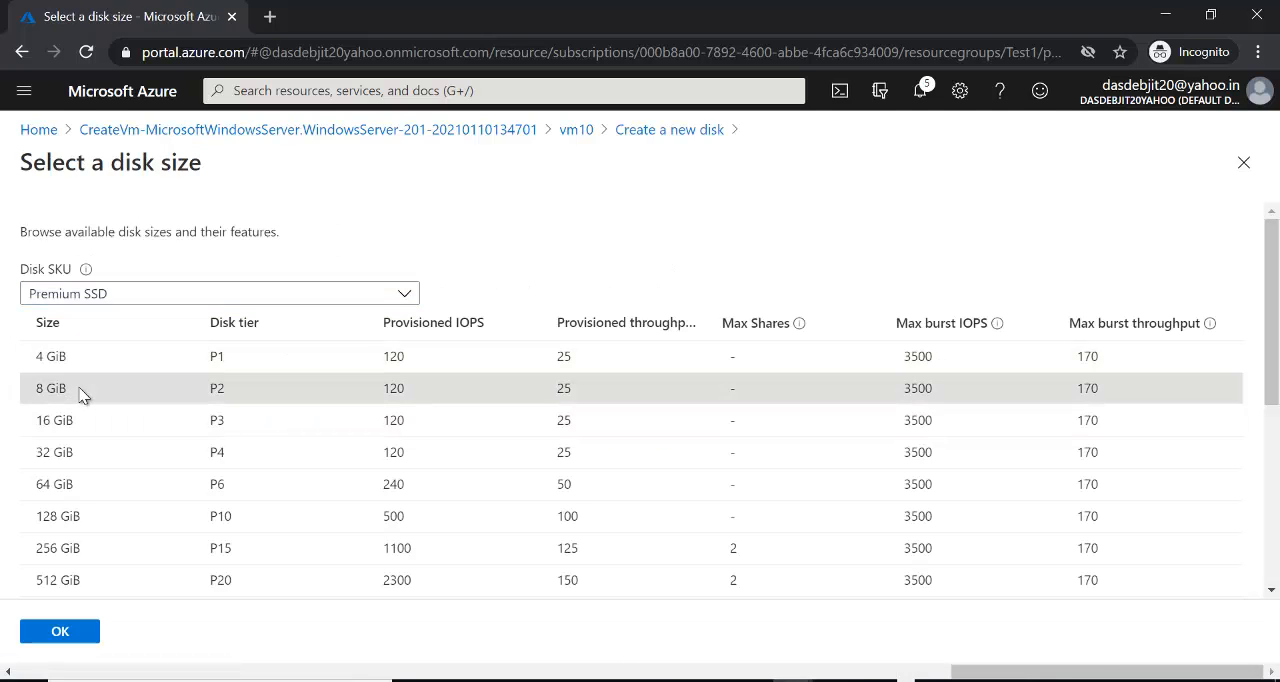
{"action": "left_click", "coordinate": [79, 634]}
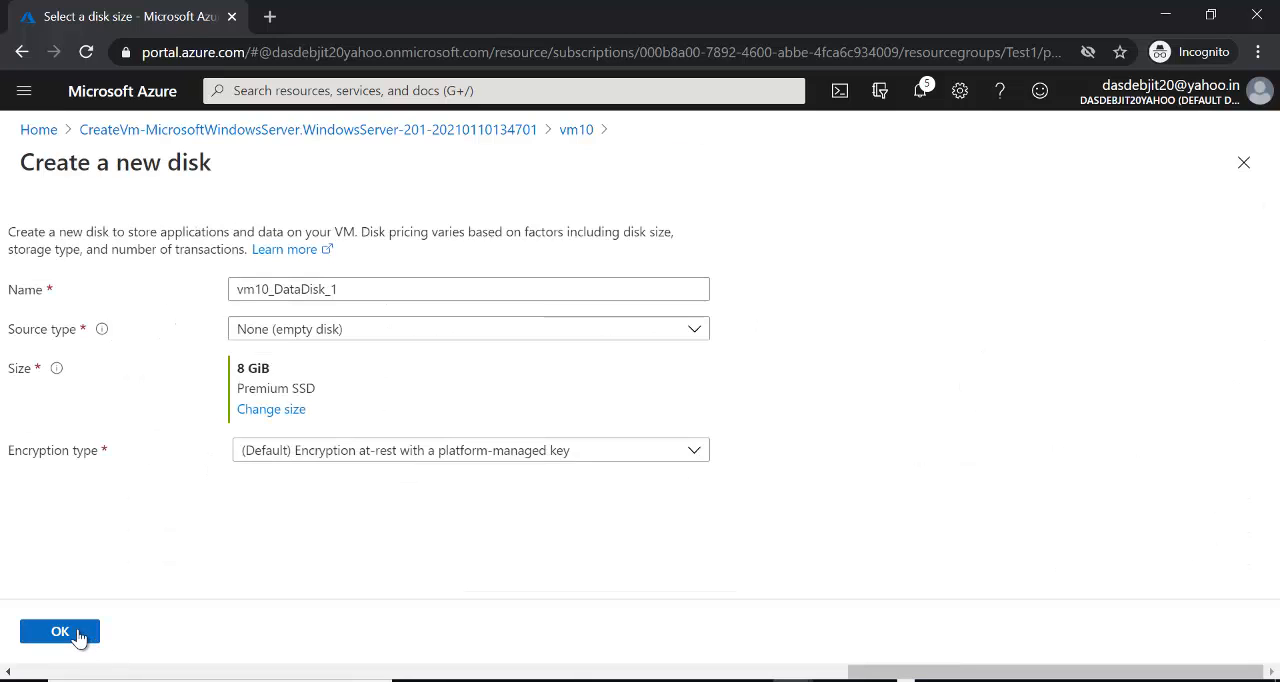
{"action": "left_click", "coordinate": [79, 633]}
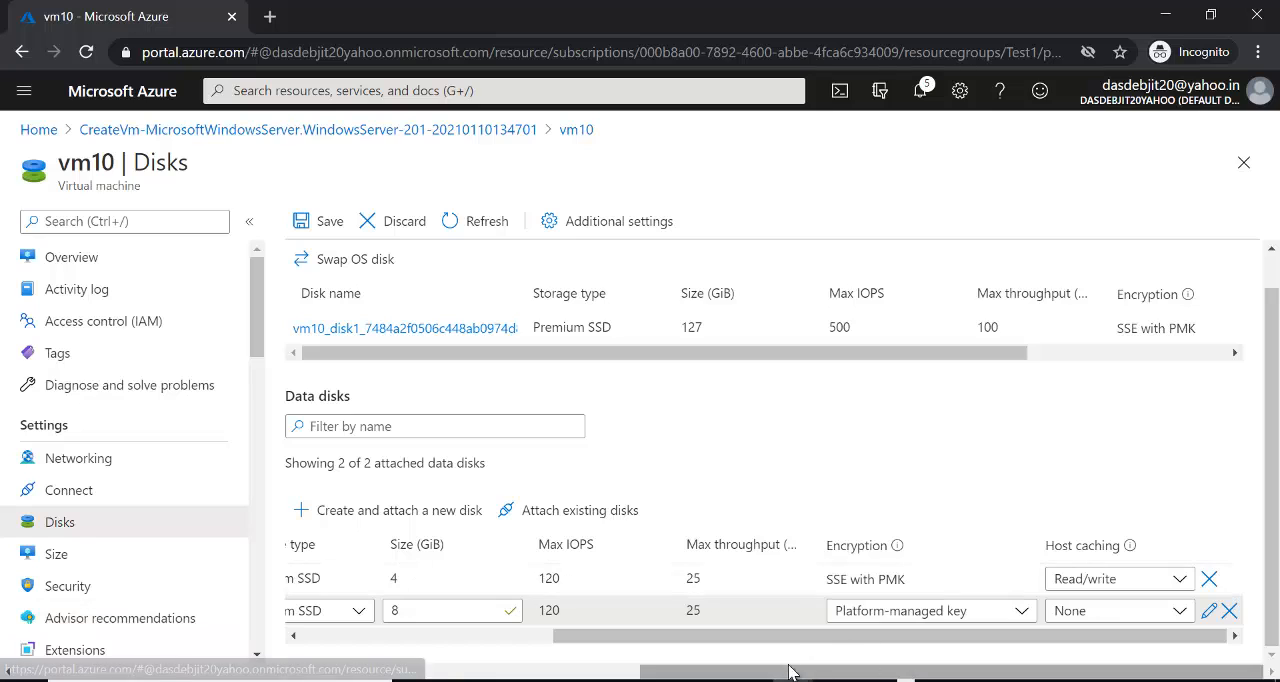
- Check the new disk's entries and save the disk changes to attach vm10_DataDisk_1 to vm10
{"action": "left_click_drag", "start_coordinate": [775, 640], "coordinate": [637, 656]}
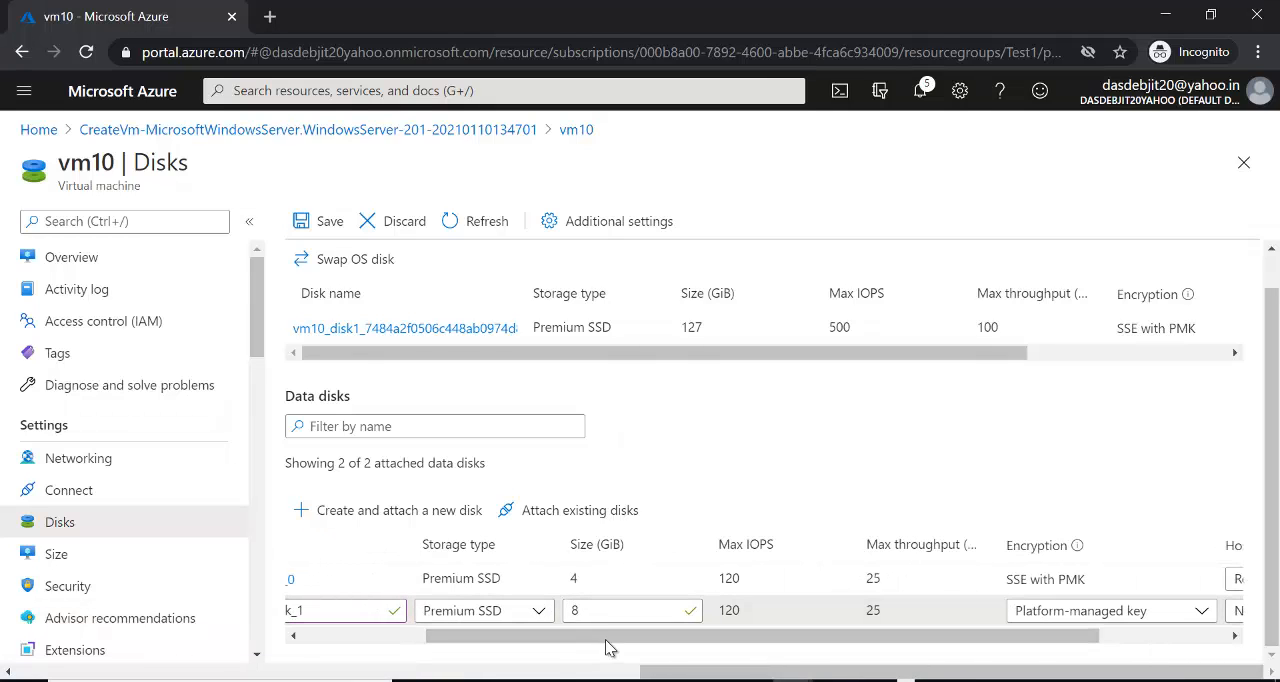
{"action": "left_click_drag", "start_coordinate": [603, 640], "coordinate": [476, 636]}
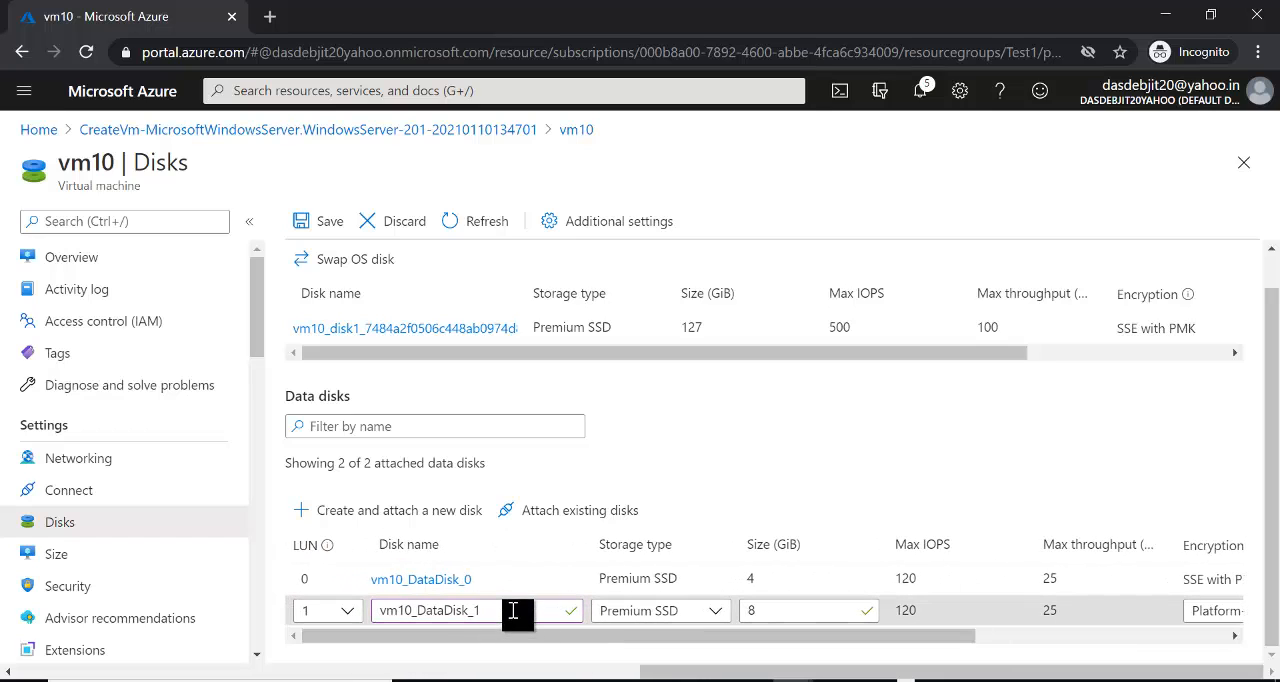
{"action": "left_click", "coordinate": [318, 224]}
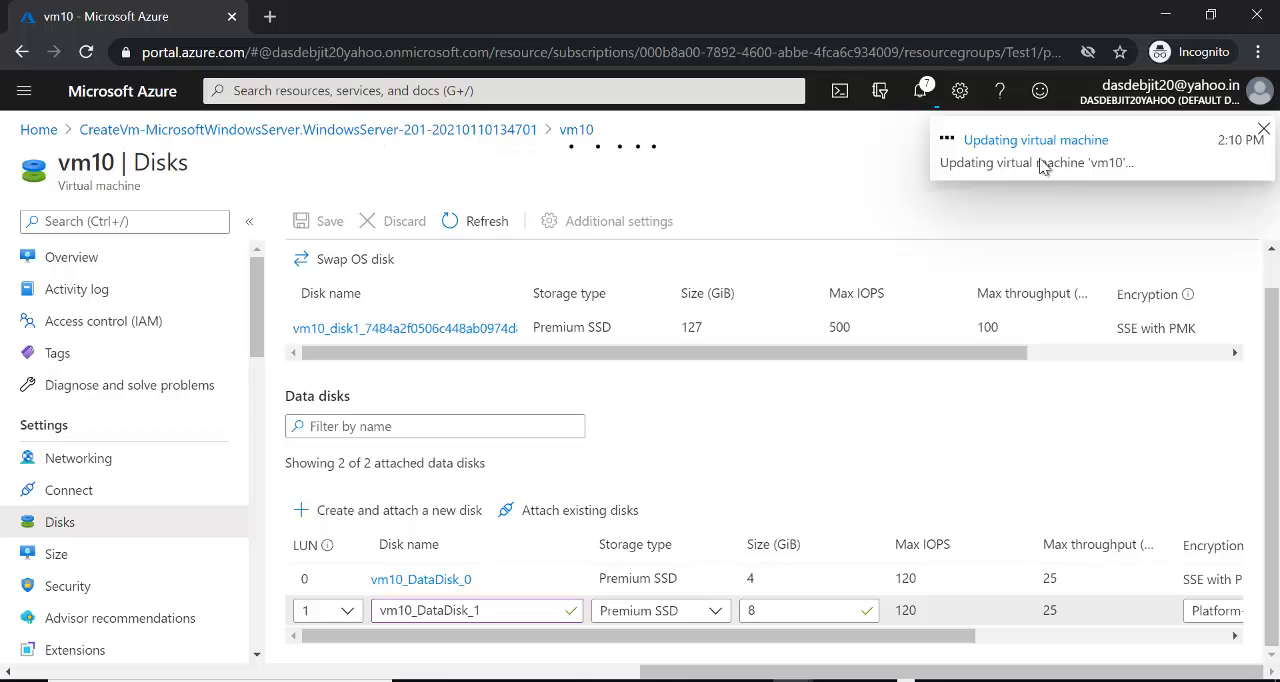
- Dismiss the update notification, switch to the Remote Desktop session, and enlarge Disk Management to inspect the newly attached disk
{"action": "left_click", "coordinate": [1041, 165]}
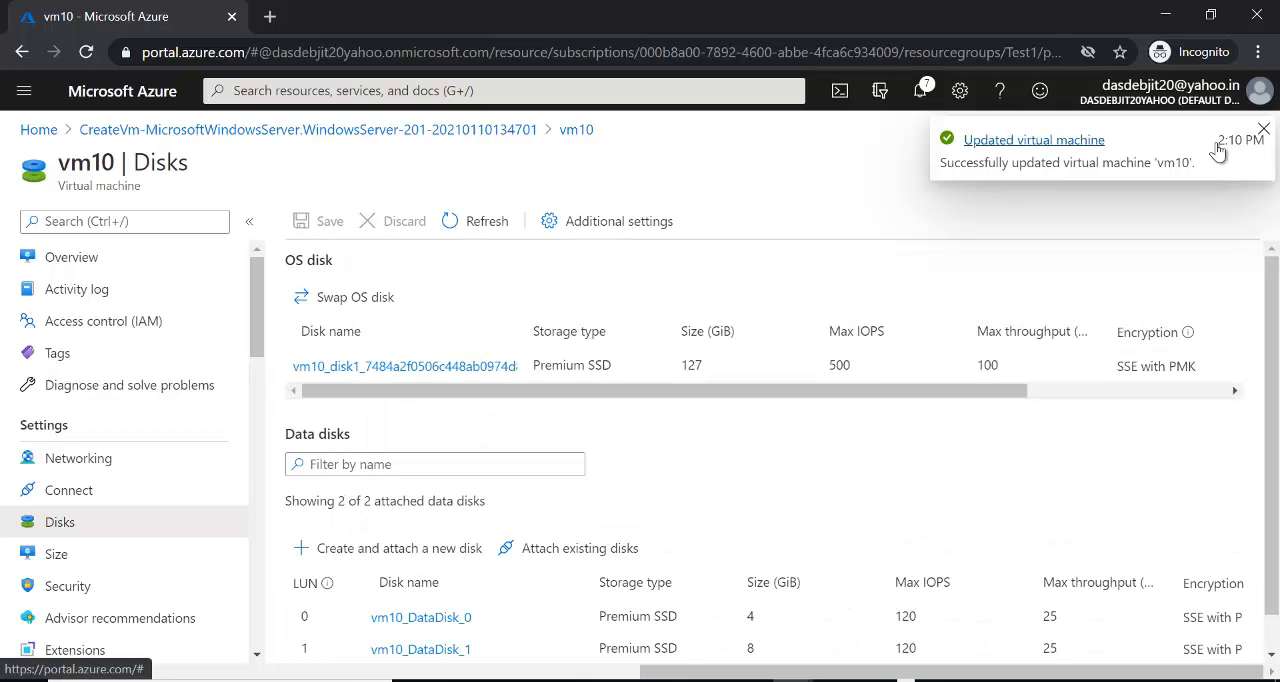
{"action": "left_click", "coordinate": [1263, 129]}
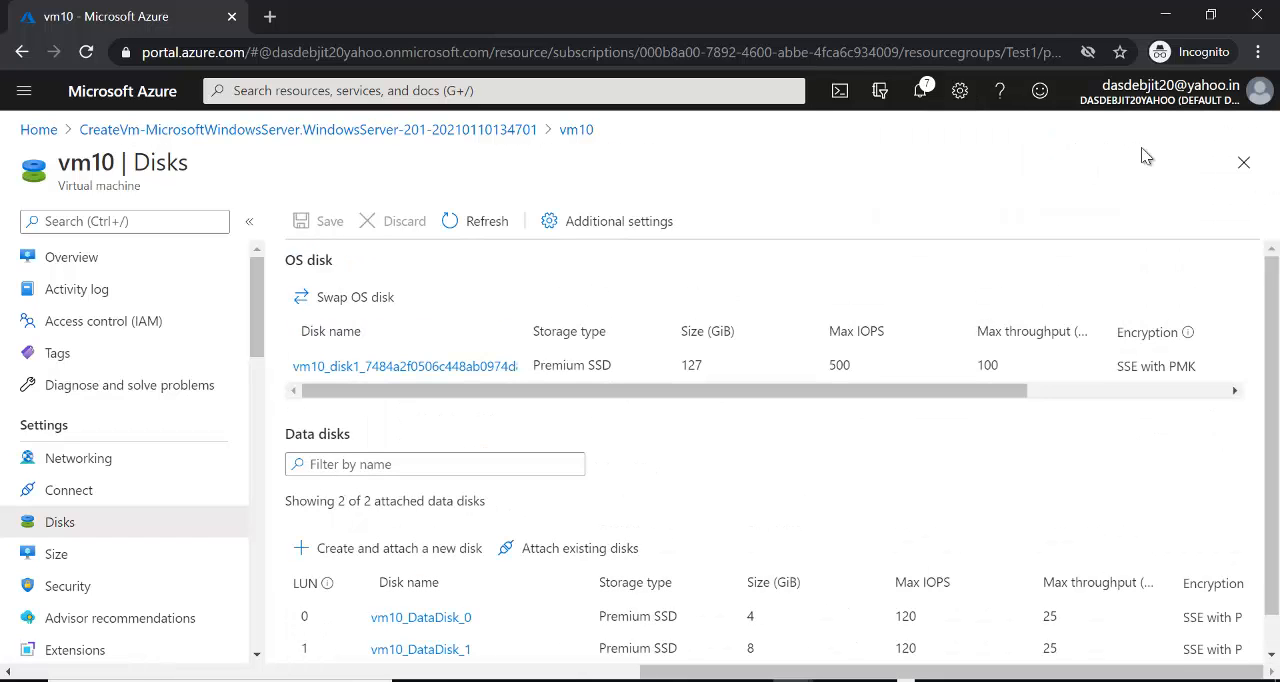
{"action": "key", "text": "alt+Tab"}
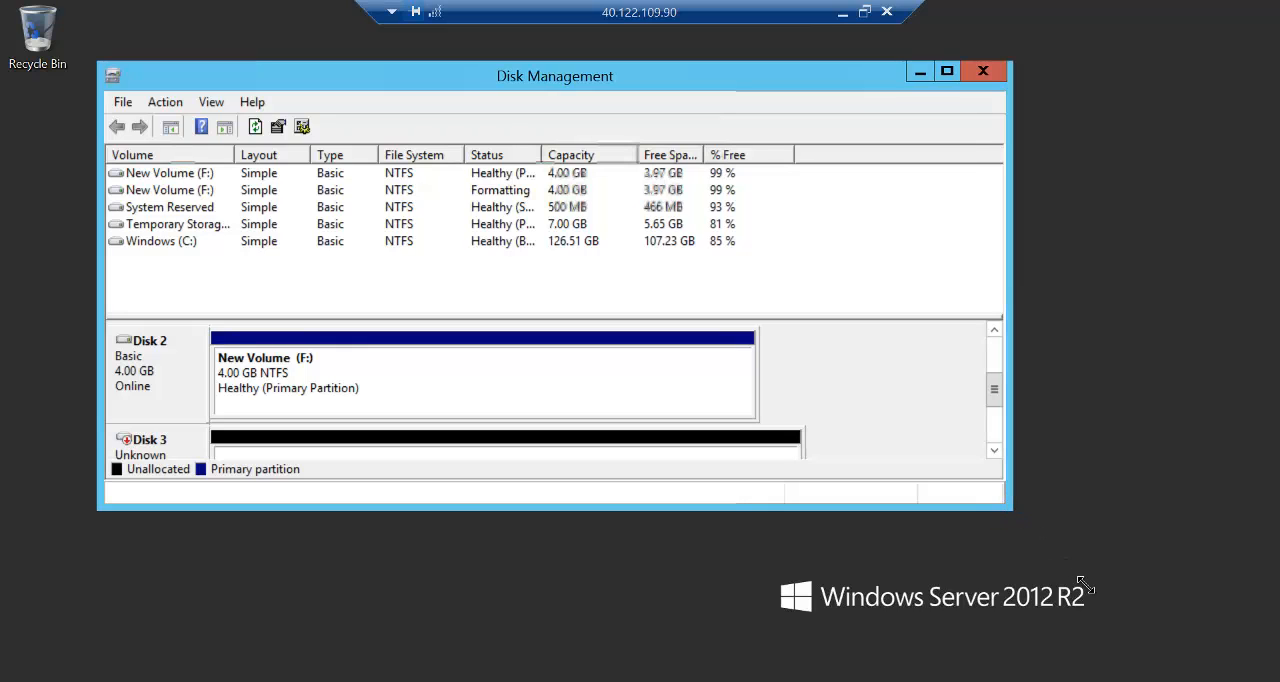
{"action": "left_click_drag", "start_coordinate": [1010, 509], "coordinate": [1086, 585]}
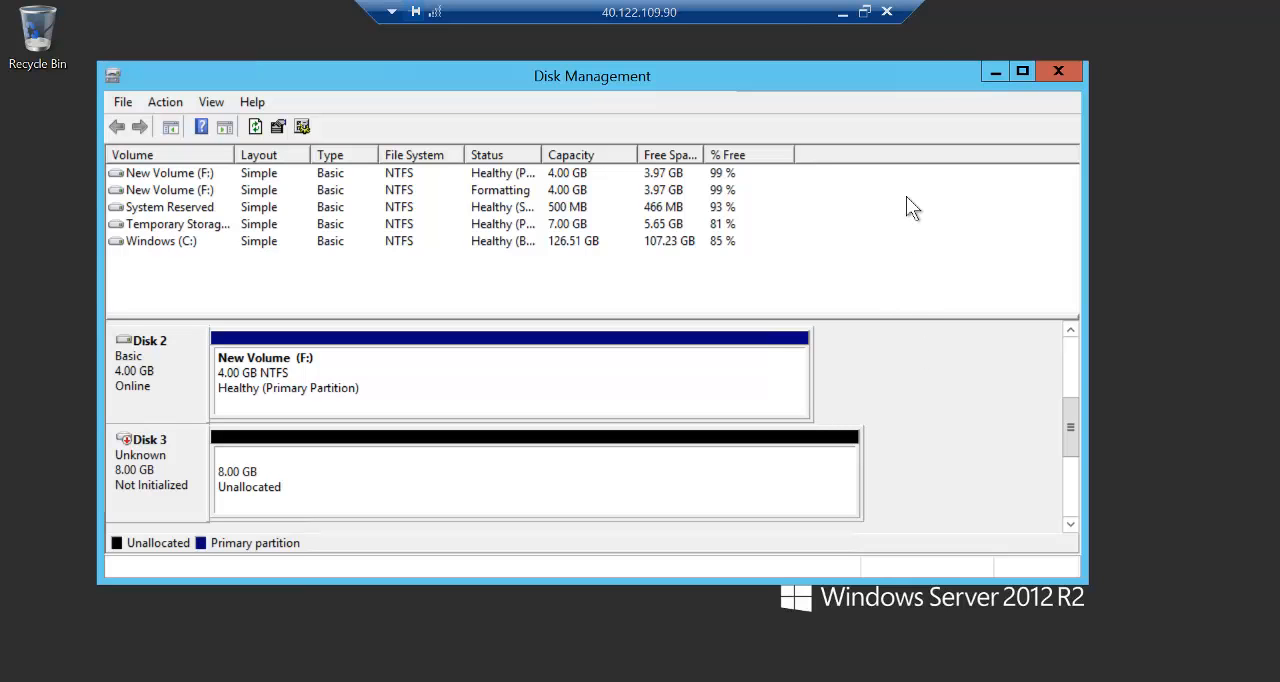
{"action": "left_click", "coordinate": [843, 18]}
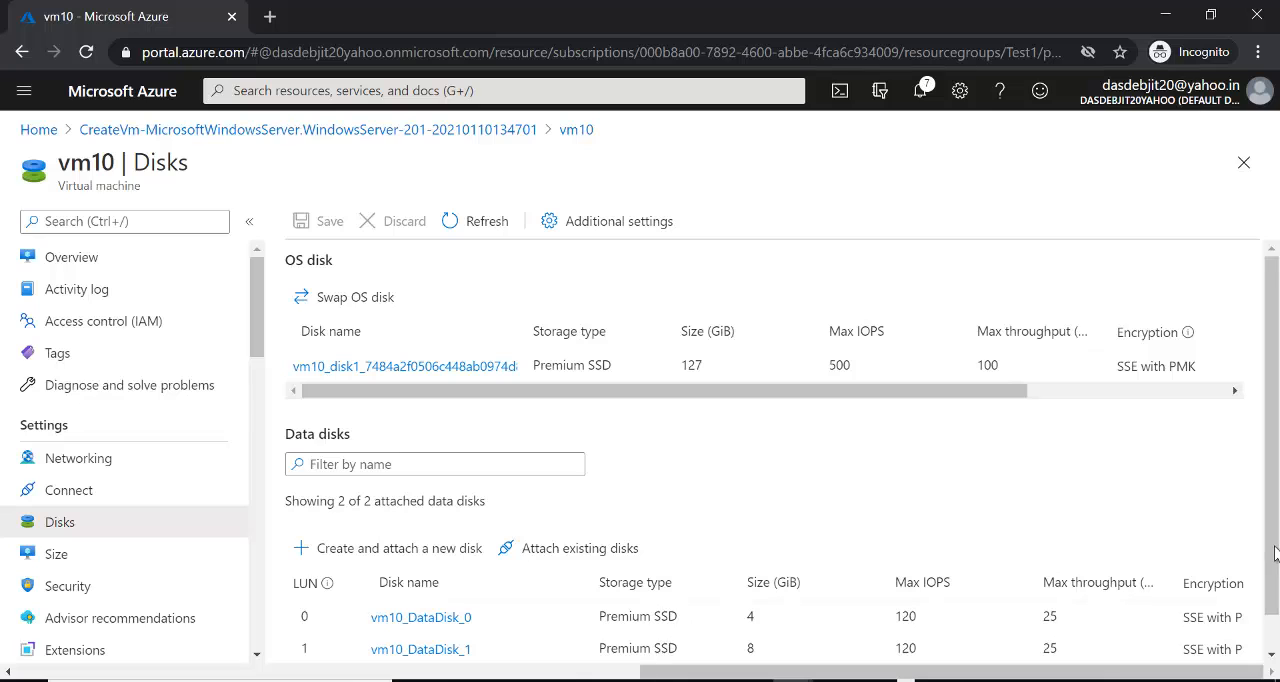
- Detach the 4 GiB data disk vm10_DataDisk_0 from vm10 in the Azure portal and save the change
{"action": "scroll", "coordinate": [1274, 555], "scroll_direction": "down", "scroll_amount": 1}
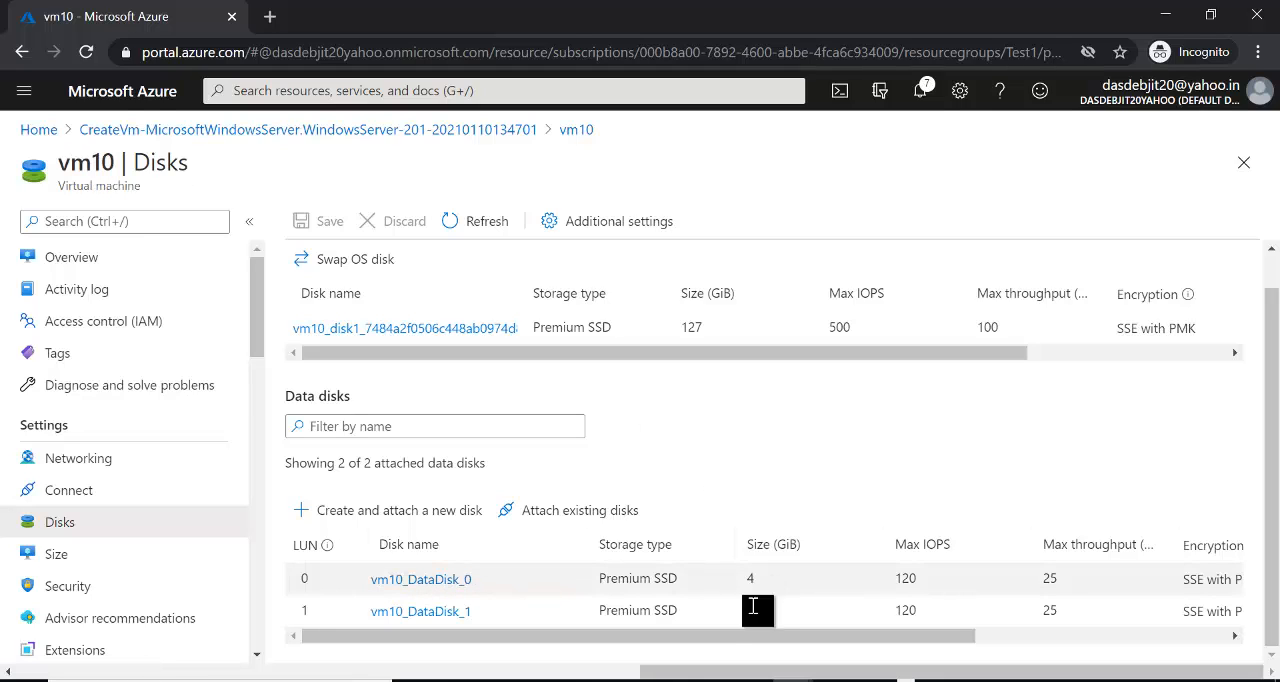
{"action": "left_click_drag", "start_coordinate": [729, 636], "coordinate": [1014, 634]}
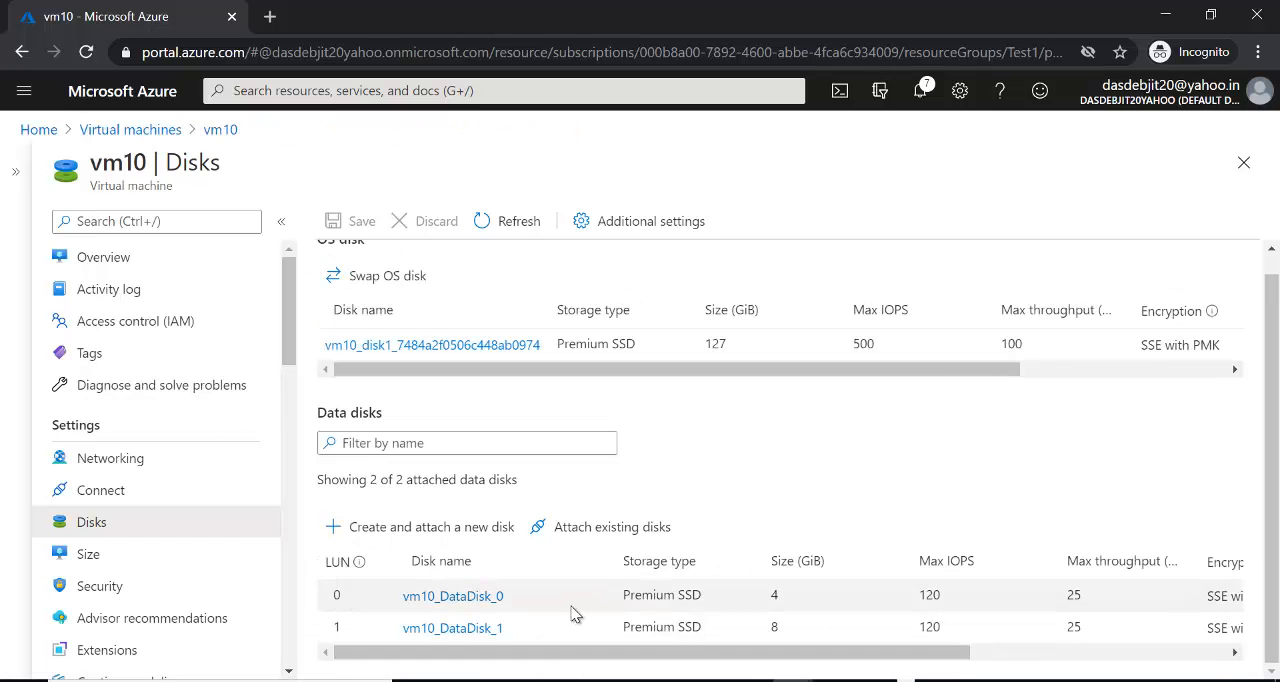
{"action": "left_click_drag", "start_coordinate": [742, 660], "coordinate": [1066, 663]}
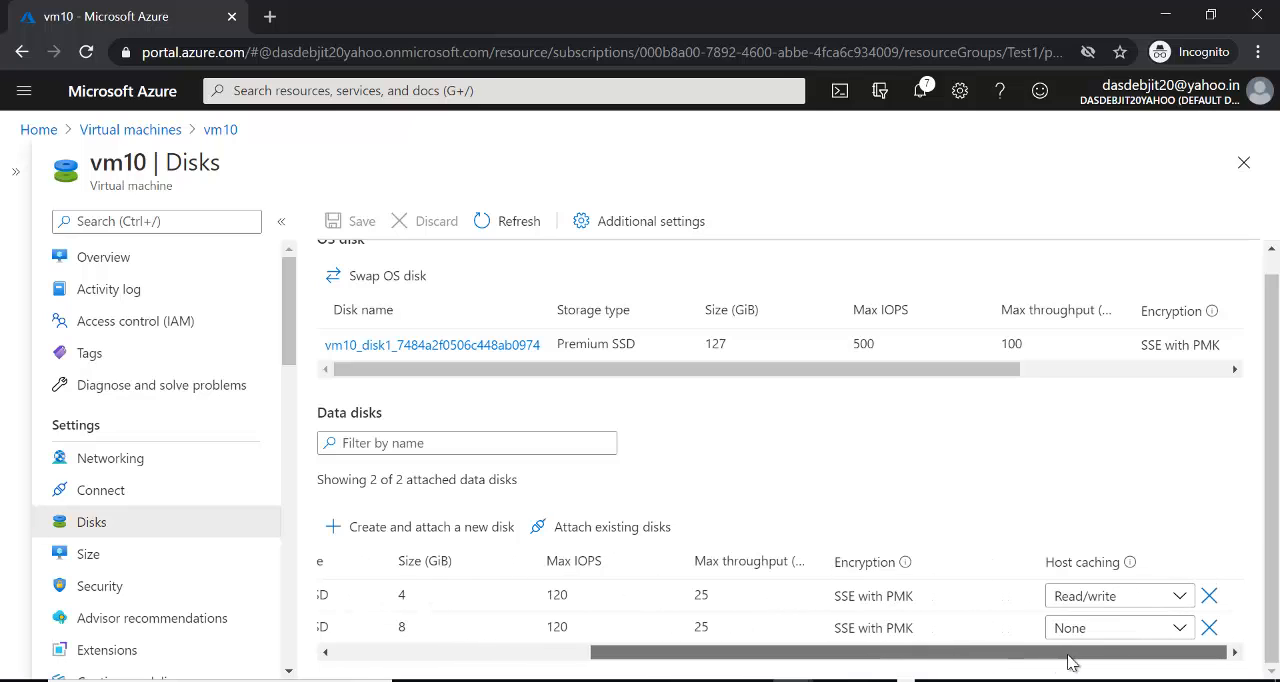
{"action": "left_click", "coordinate": [1210, 597]}
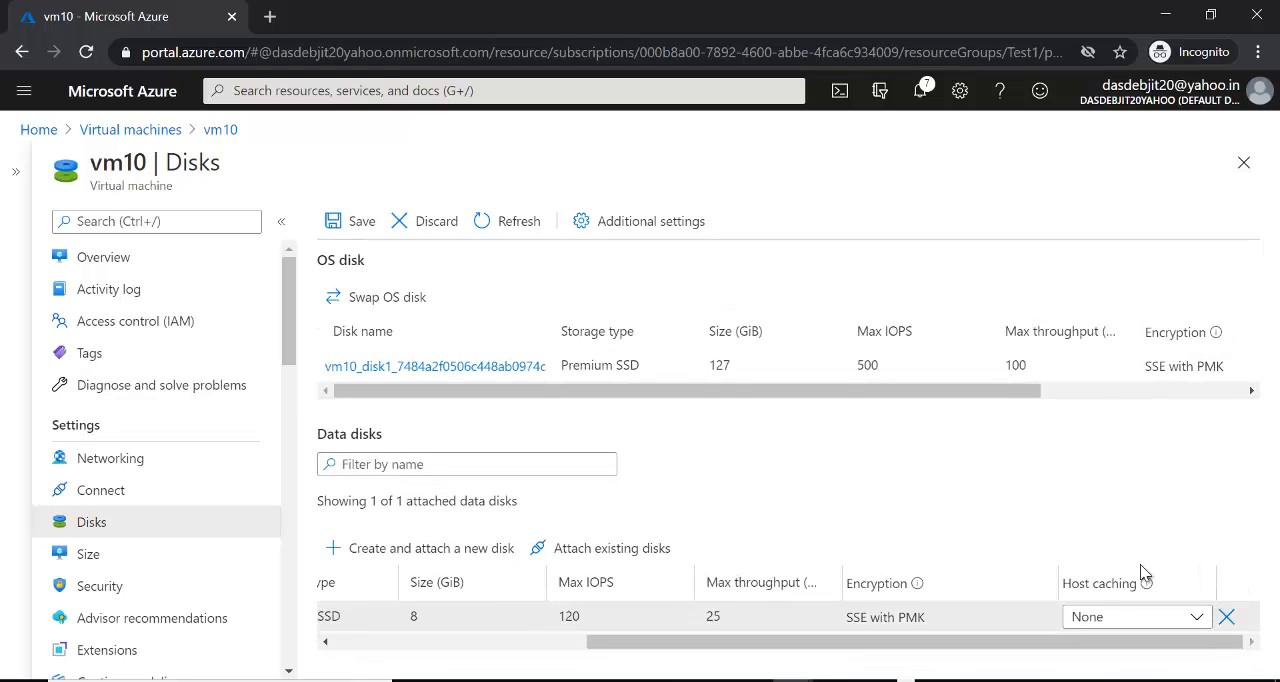
{"action": "left_click", "coordinate": [354, 225]}
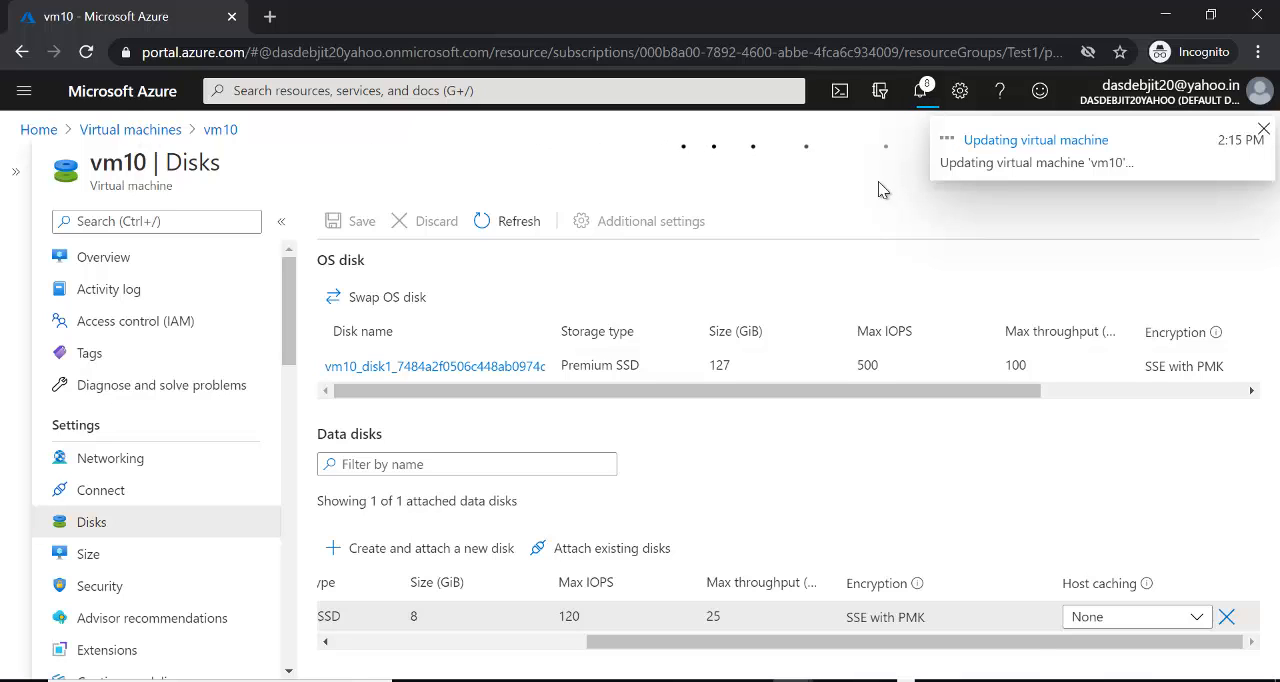
- Search the portal for the Disks service and open the detached disk vm10_DataDisk_0
{"action": "left_click", "coordinate": [332, 92]}
{"action": "type", "text": "disk"}
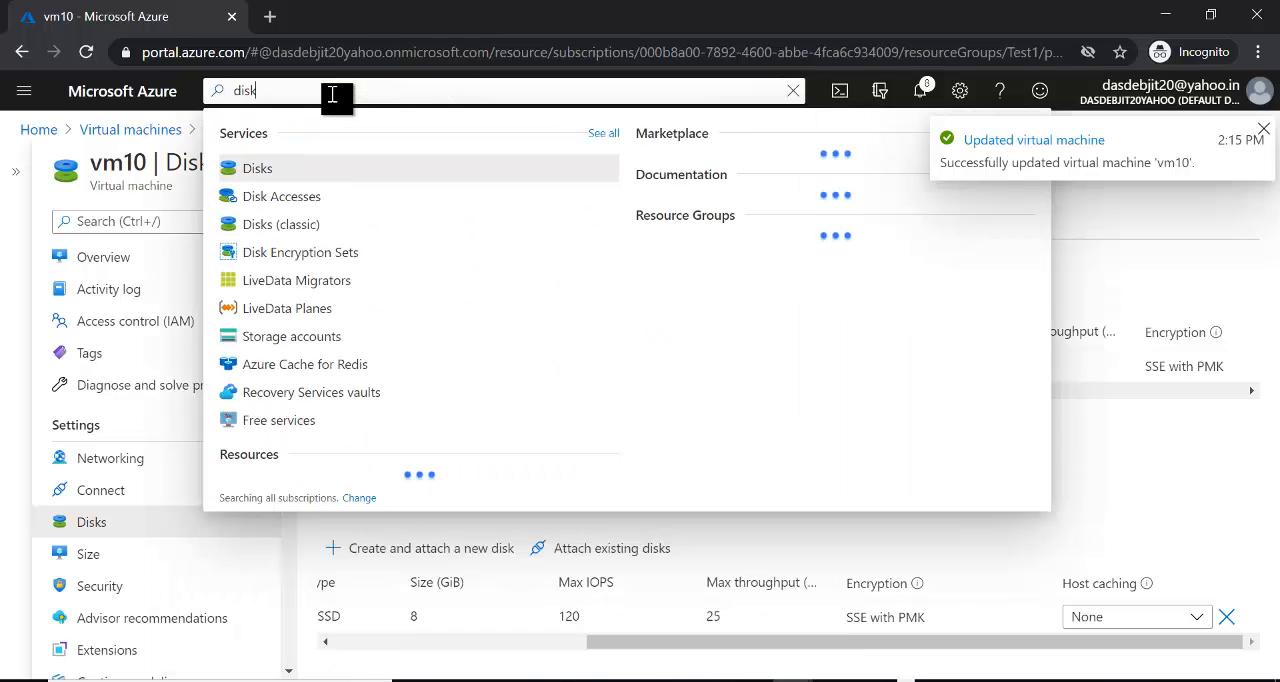
{"action": "left_click", "coordinate": [272, 178]}
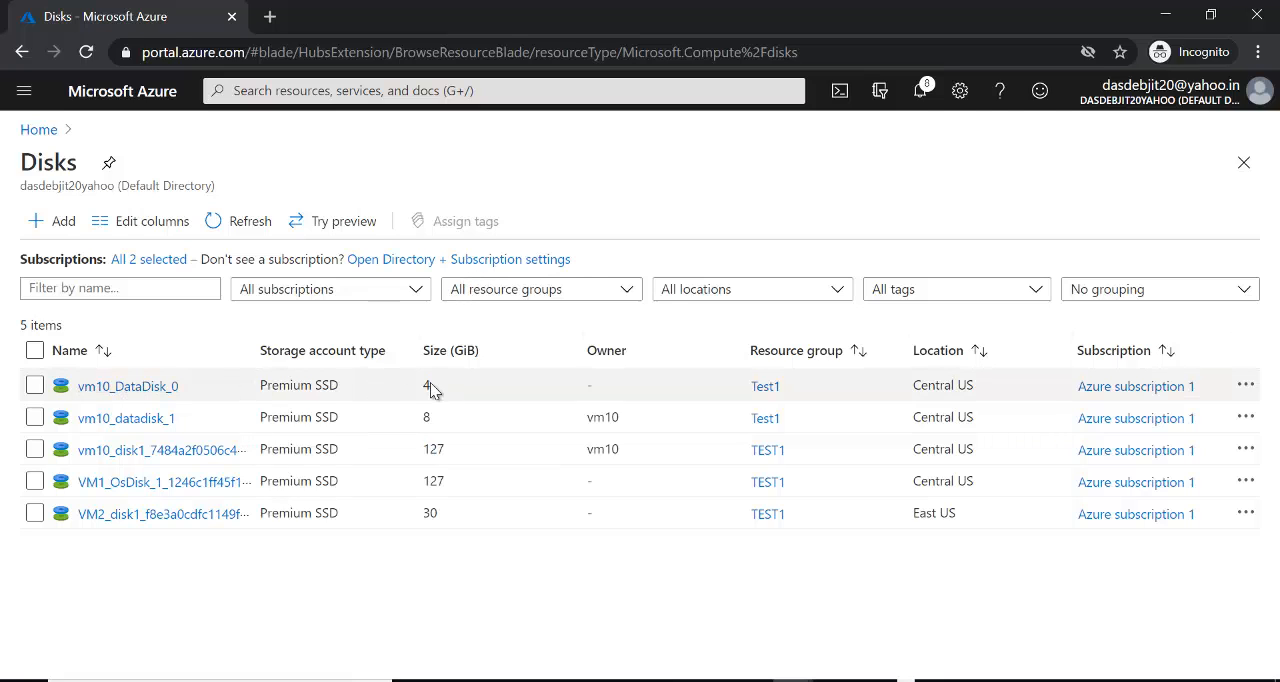
{"action": "left_click", "coordinate": [140, 388]}
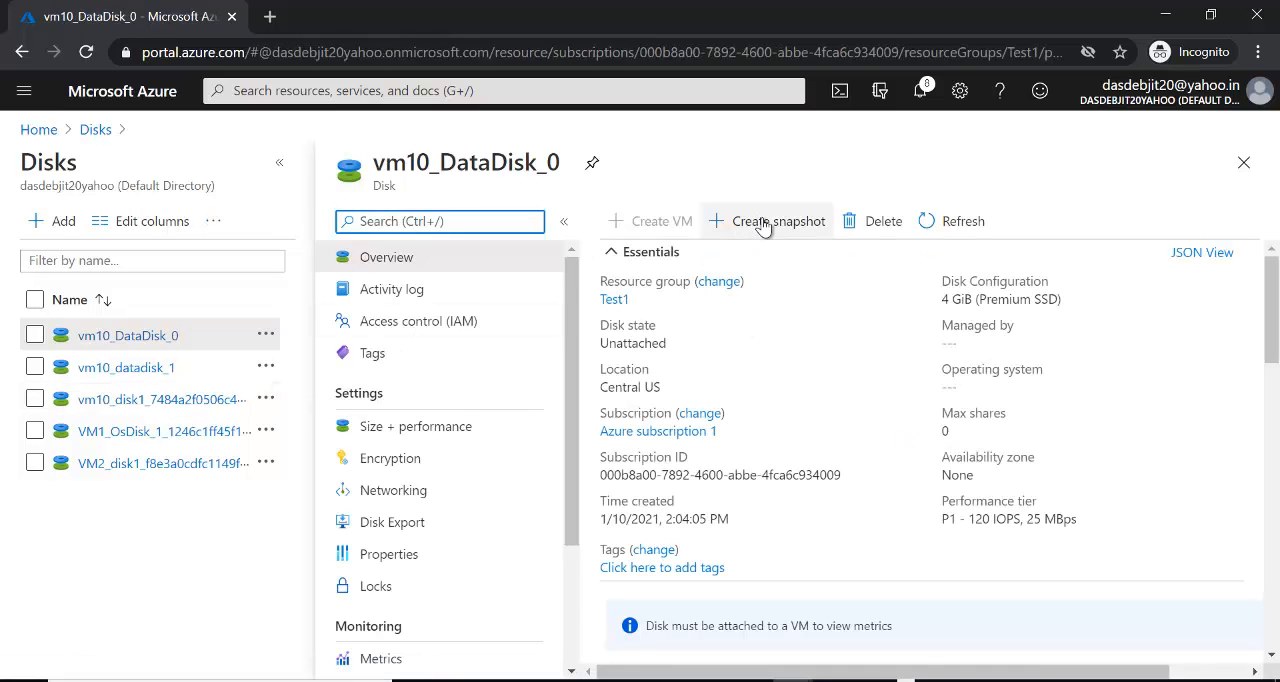
- Resize vm10_DataDisk_0 to 16 GiB on the P3 Premium SSD tier and check the notifications for the update
{"action": "left_click", "coordinate": [423, 437]}
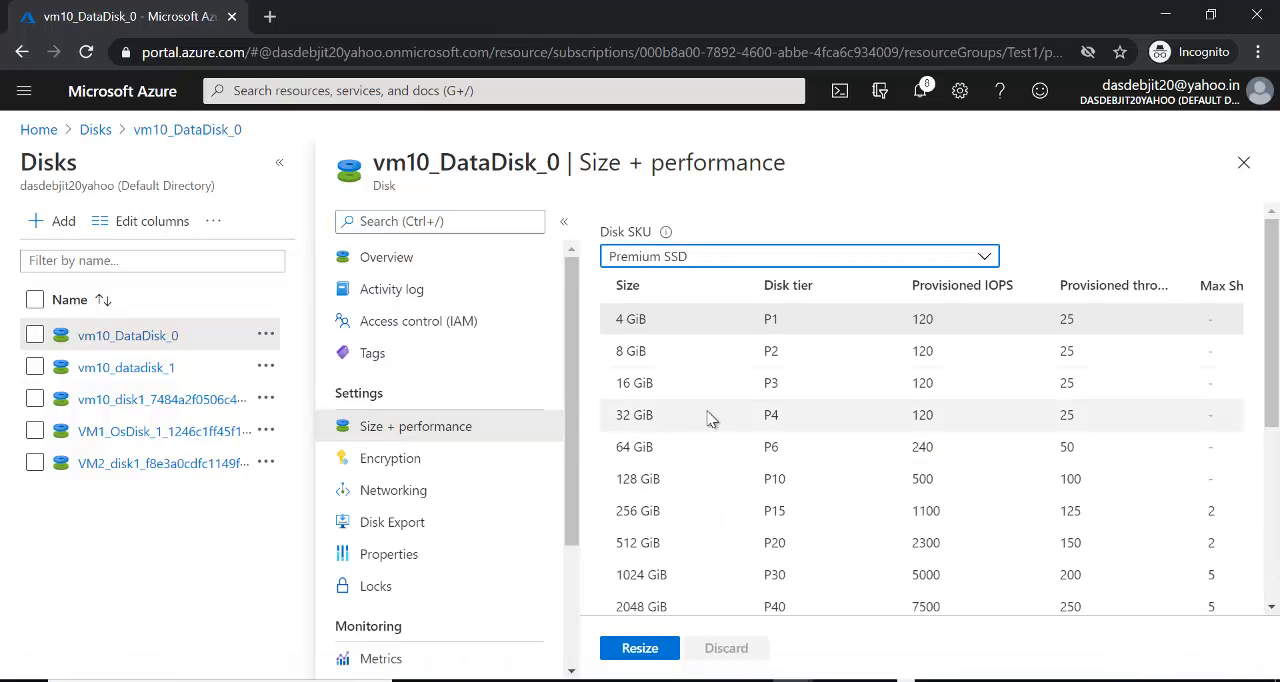
{"action": "left_click", "coordinate": [658, 383]}
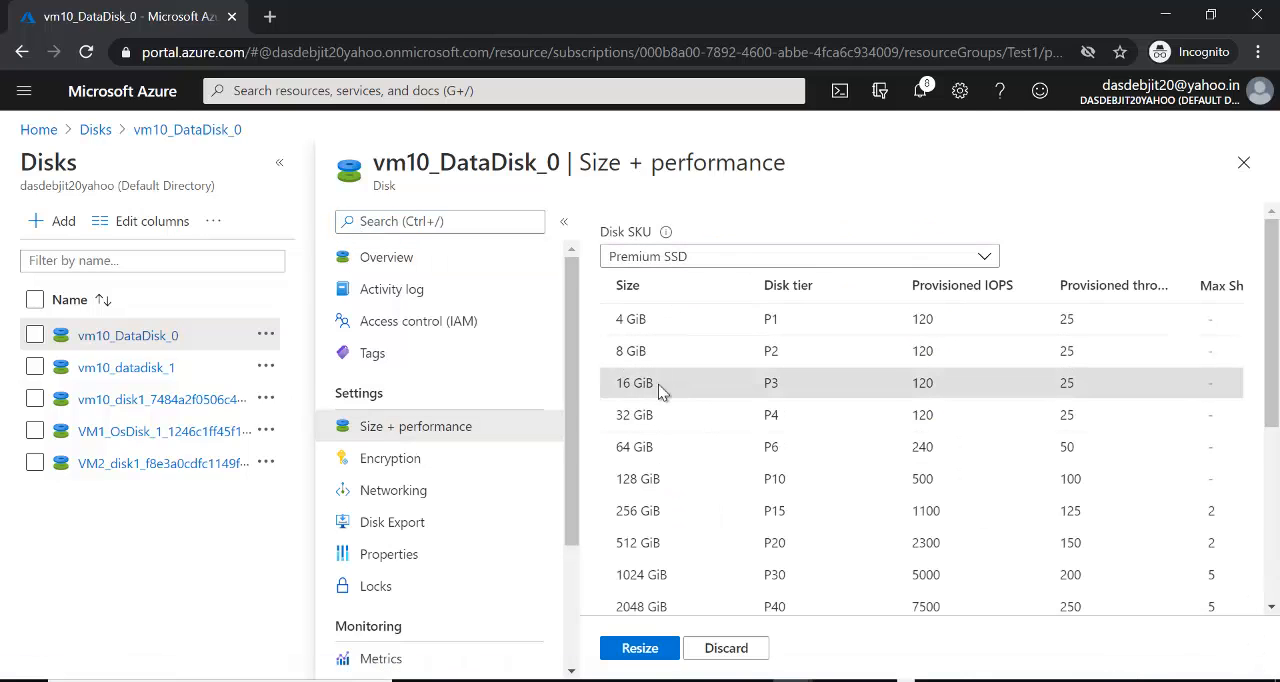
{"action": "left_click", "coordinate": [640, 652]}
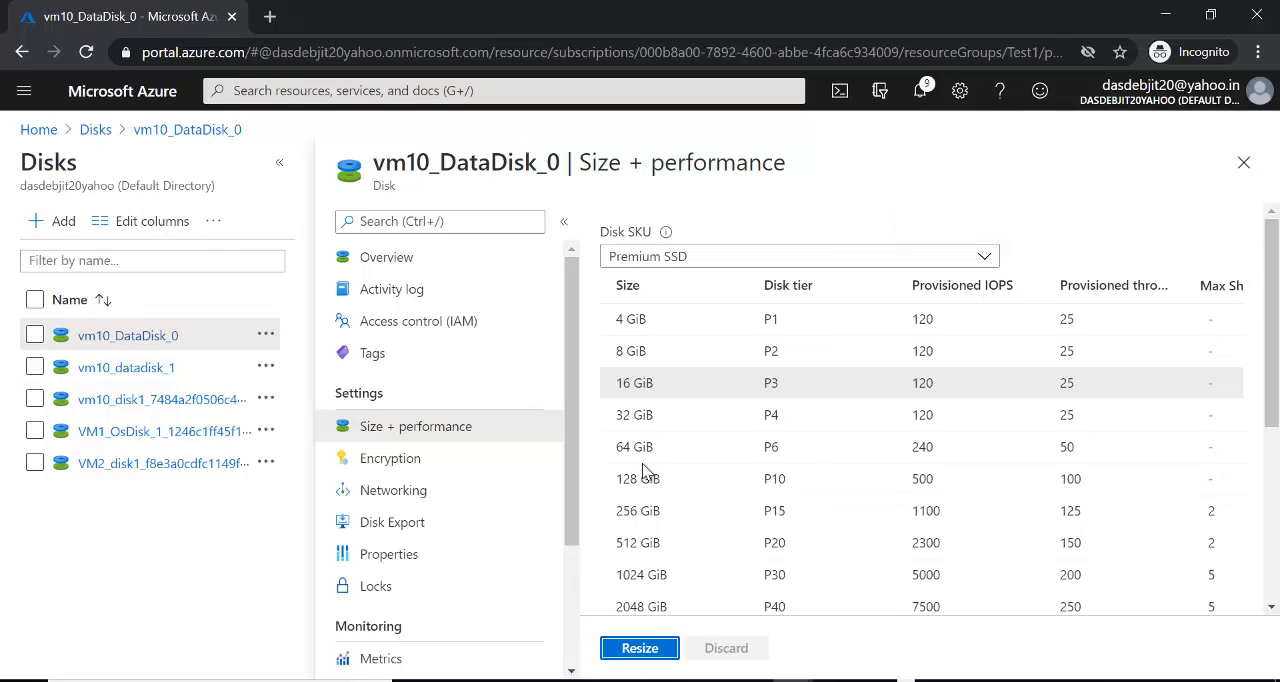
{"action": "left_click", "coordinate": [920, 94]}
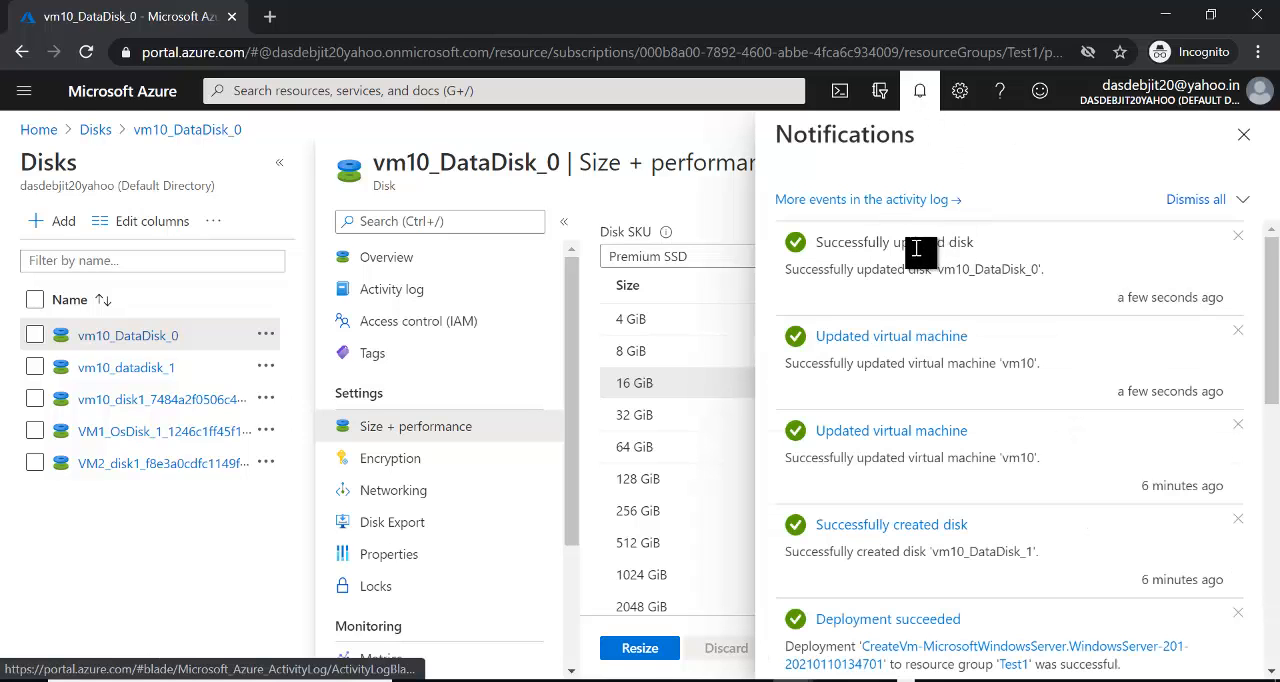
{"action": "left_click", "coordinate": [915, 94]}
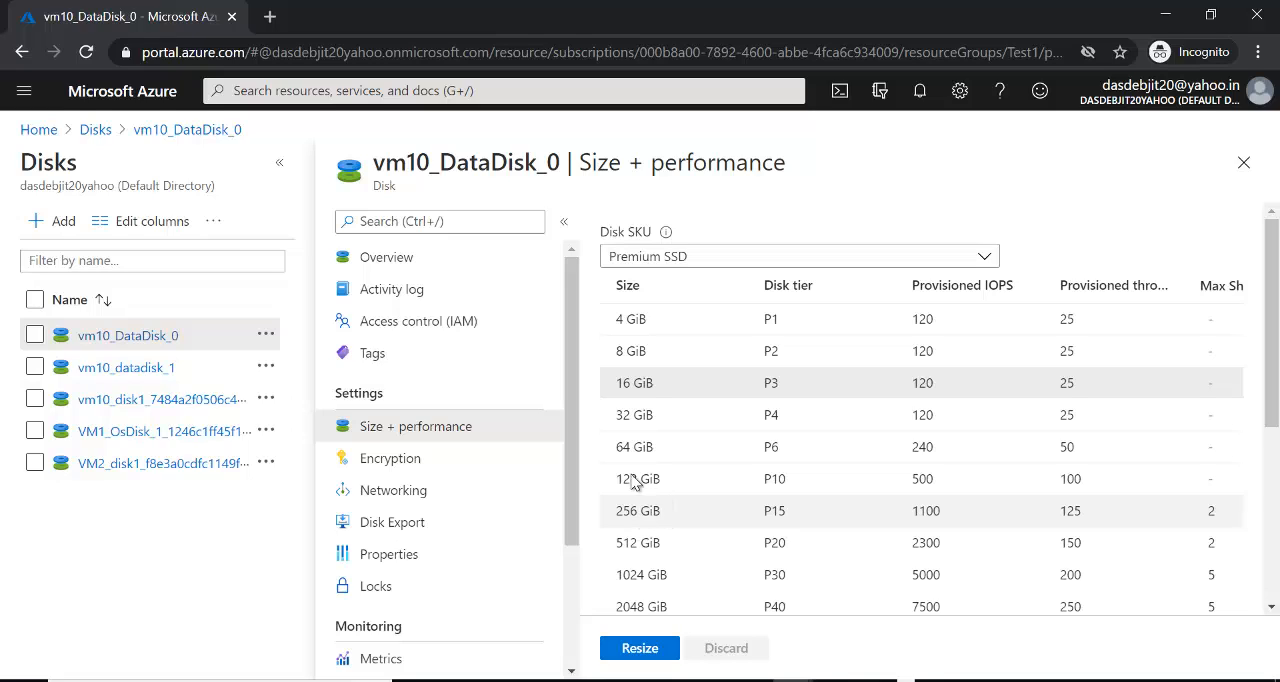
- Return to the virtual machines list and open the disk settings of vm10
{"action": "left_click", "coordinate": [22, 96]}
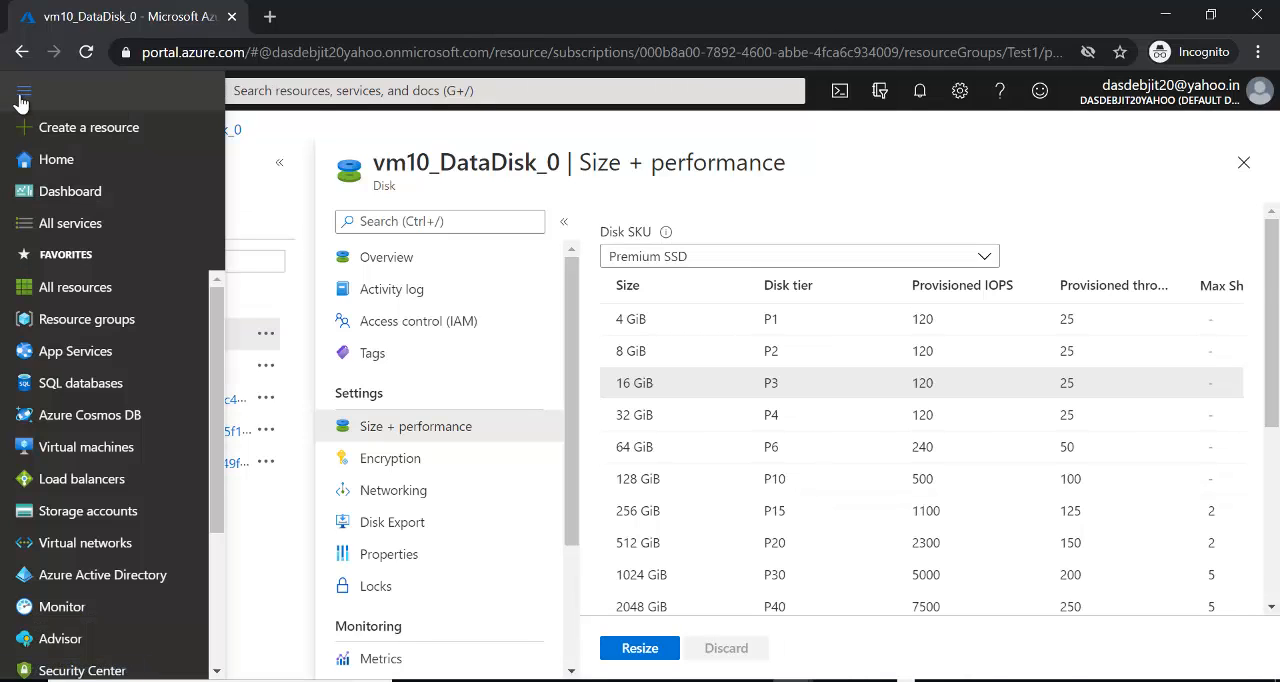
{"action": "left_click", "coordinate": [86, 448]}
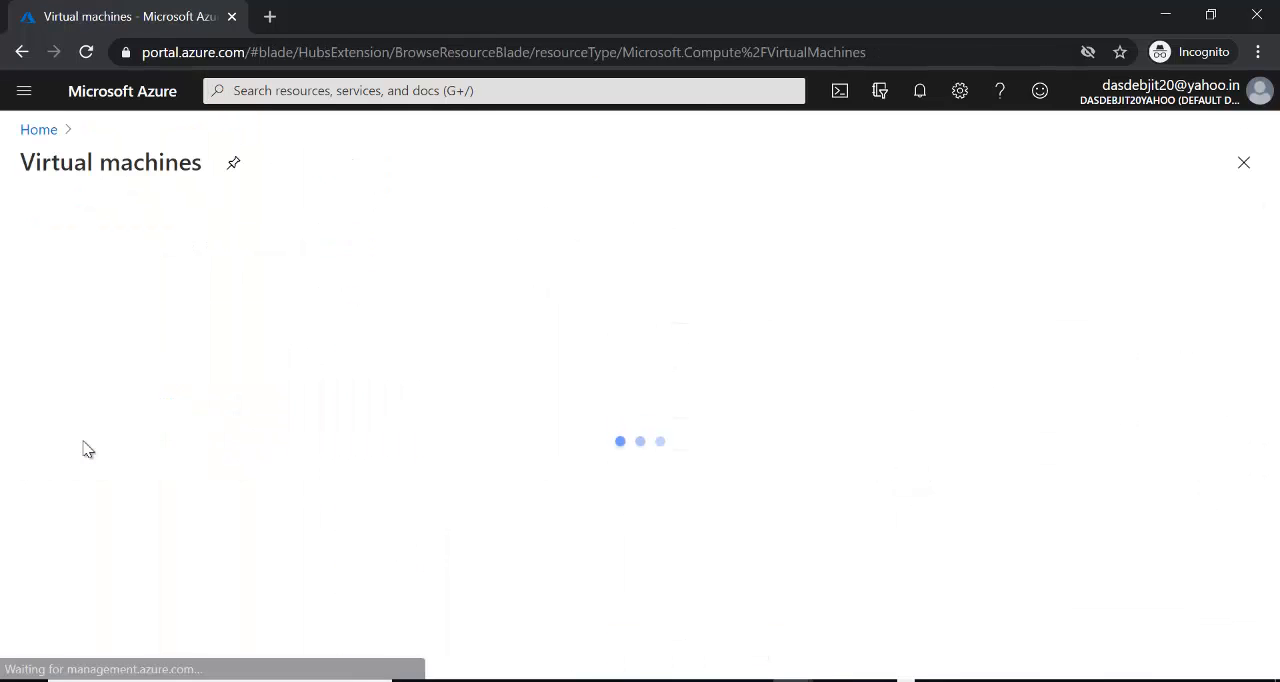
{"action": "left_click", "coordinate": [93, 485]}
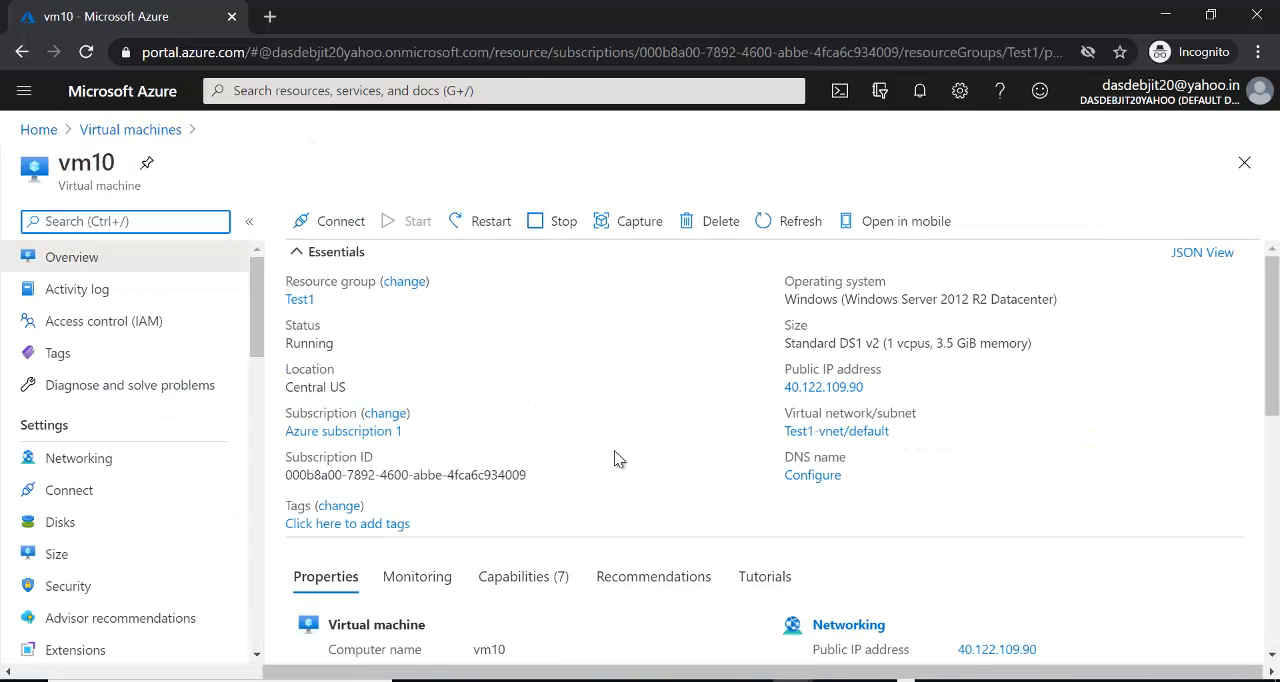
{"action": "left_click", "coordinate": [119, 526]}
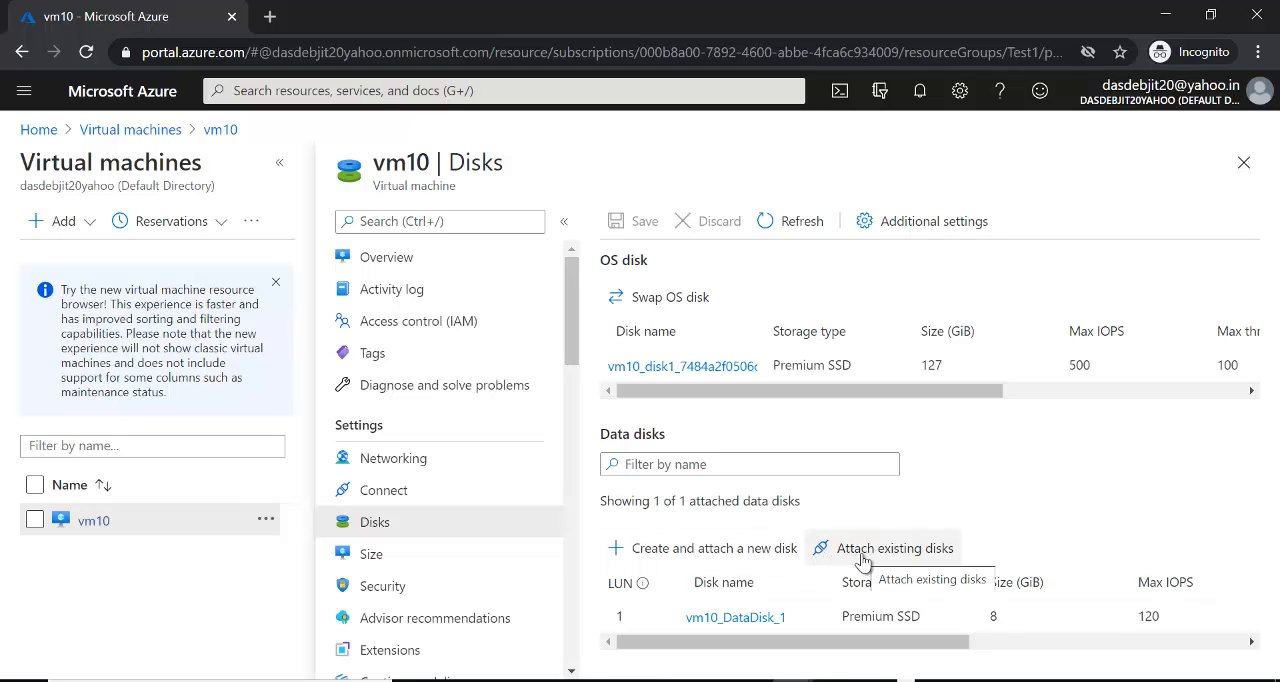
- Attach the existing disk vm10_DataDisk_0 to vm10 at LUN 0, save, and check it in the Remote Desktop session's Disk Management
{"action": "left_click", "coordinate": [935, 558]}
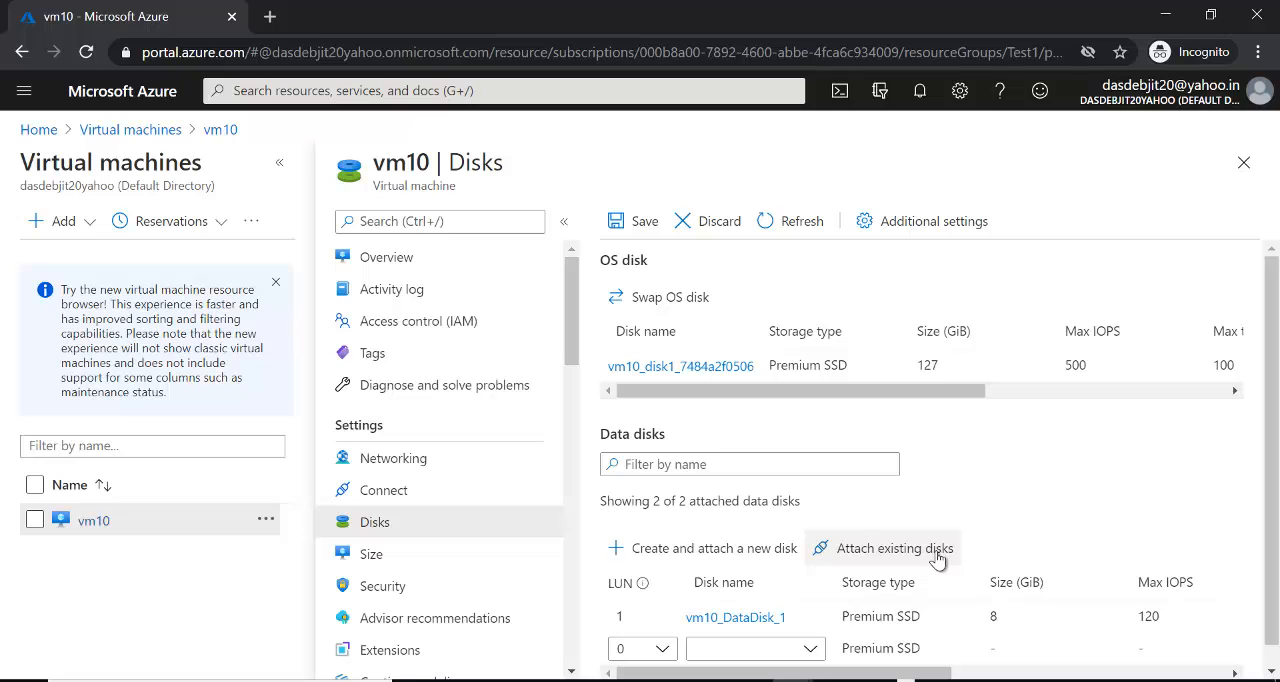
{"action": "scroll", "coordinate": [1255, 470], "scroll_direction": "down", "scroll_amount": 1}
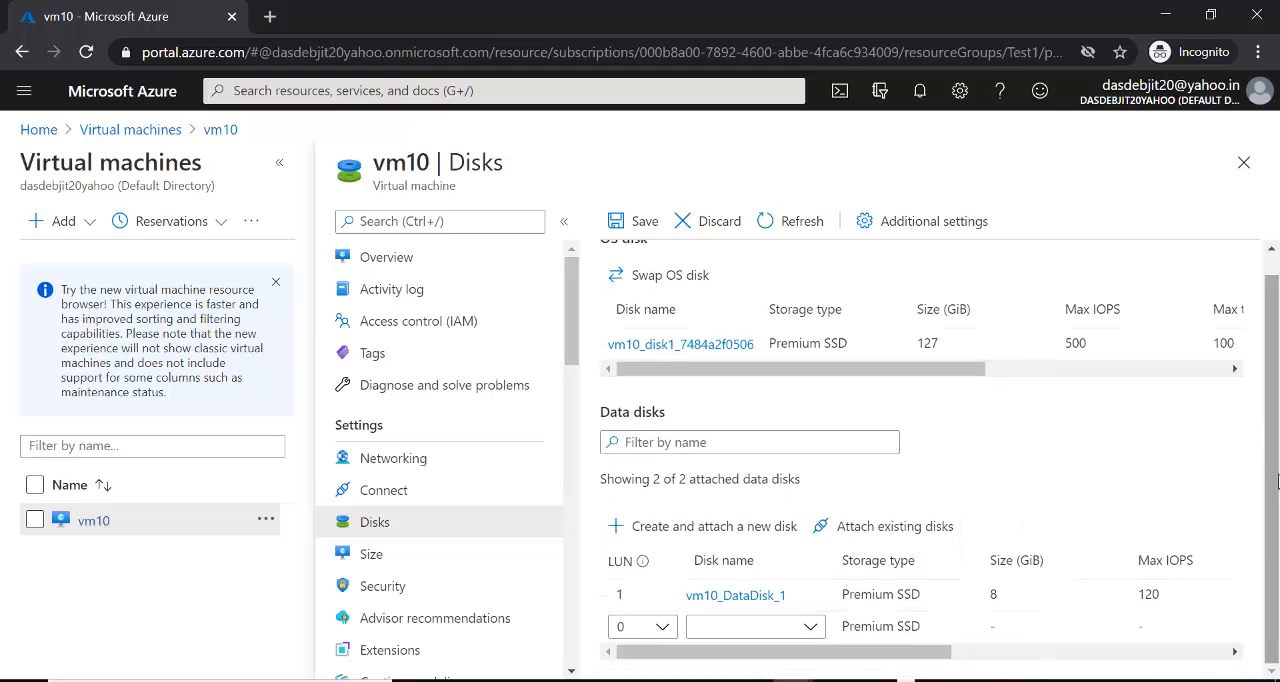
{"action": "left_click", "coordinate": [810, 630]}
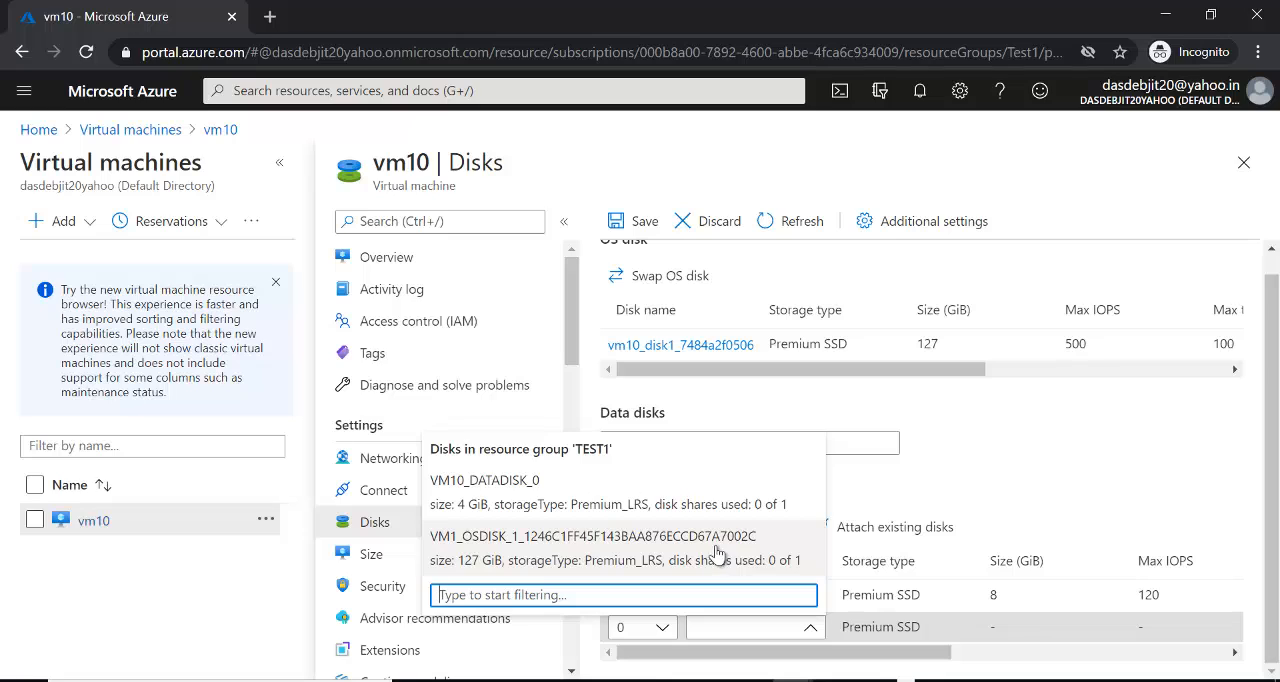
{"action": "left_click", "coordinate": [528, 490]}
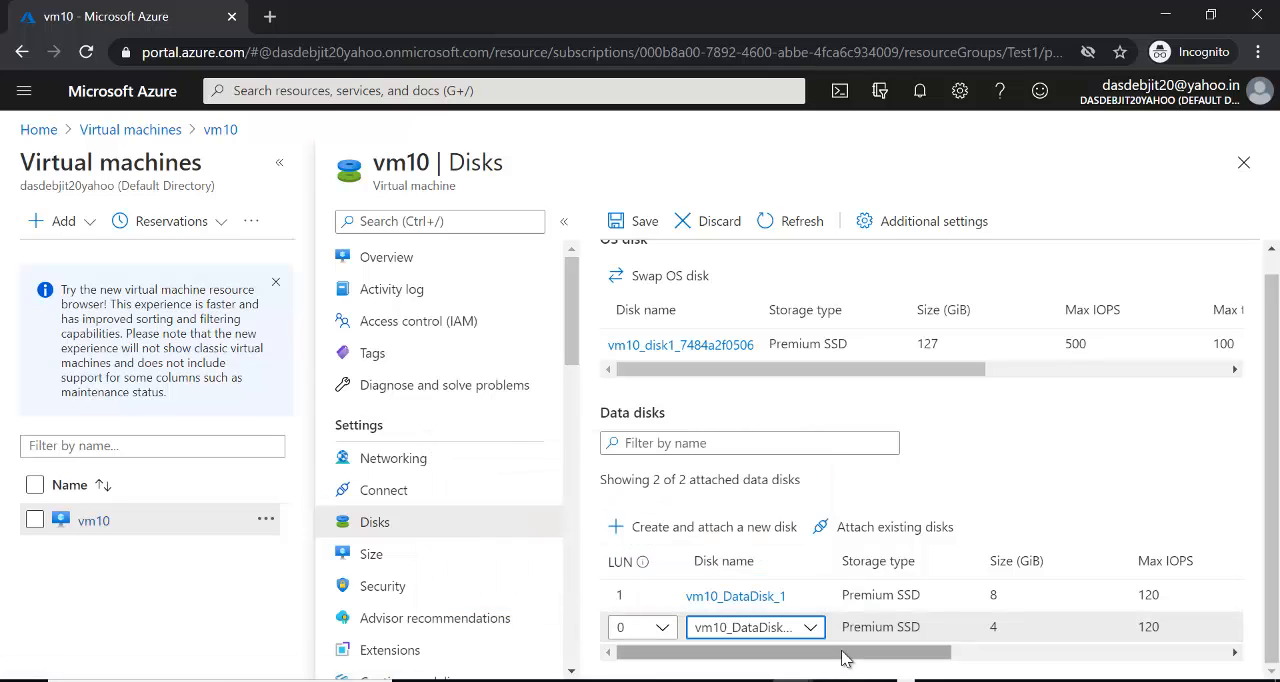
{"action": "left_click_drag", "start_coordinate": [850, 655], "coordinate": [800, 672]}
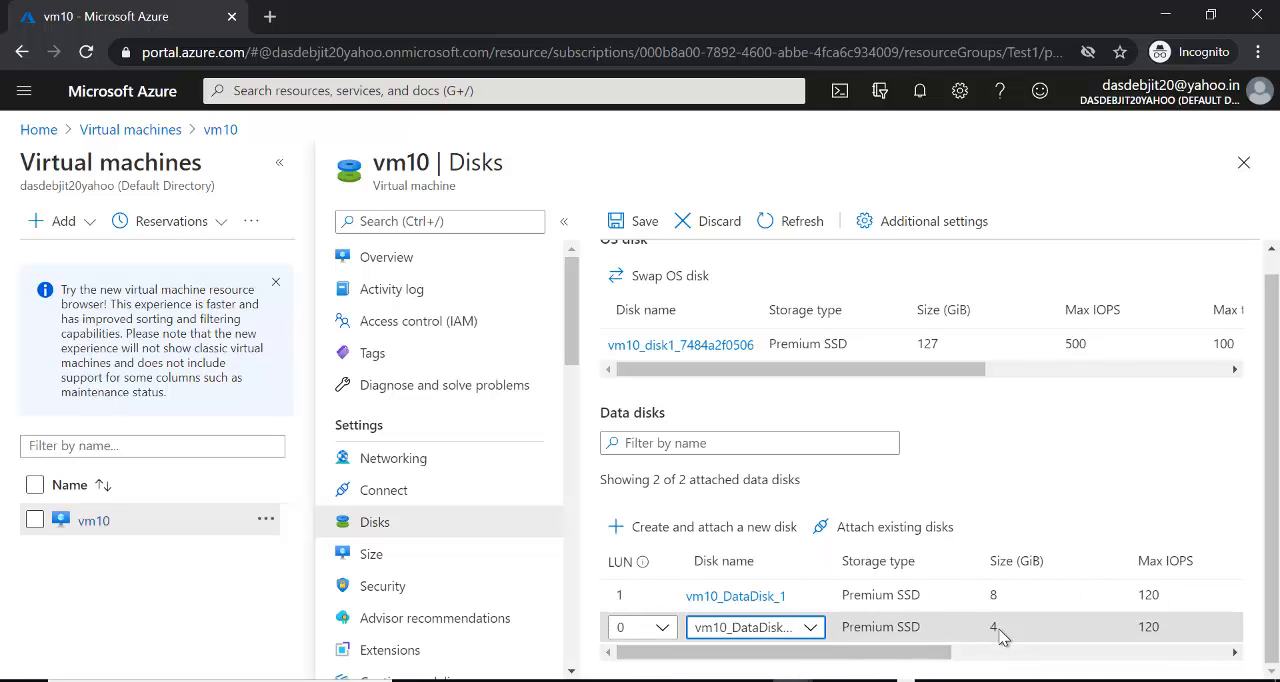
{"action": "left_click", "coordinate": [632, 218]}
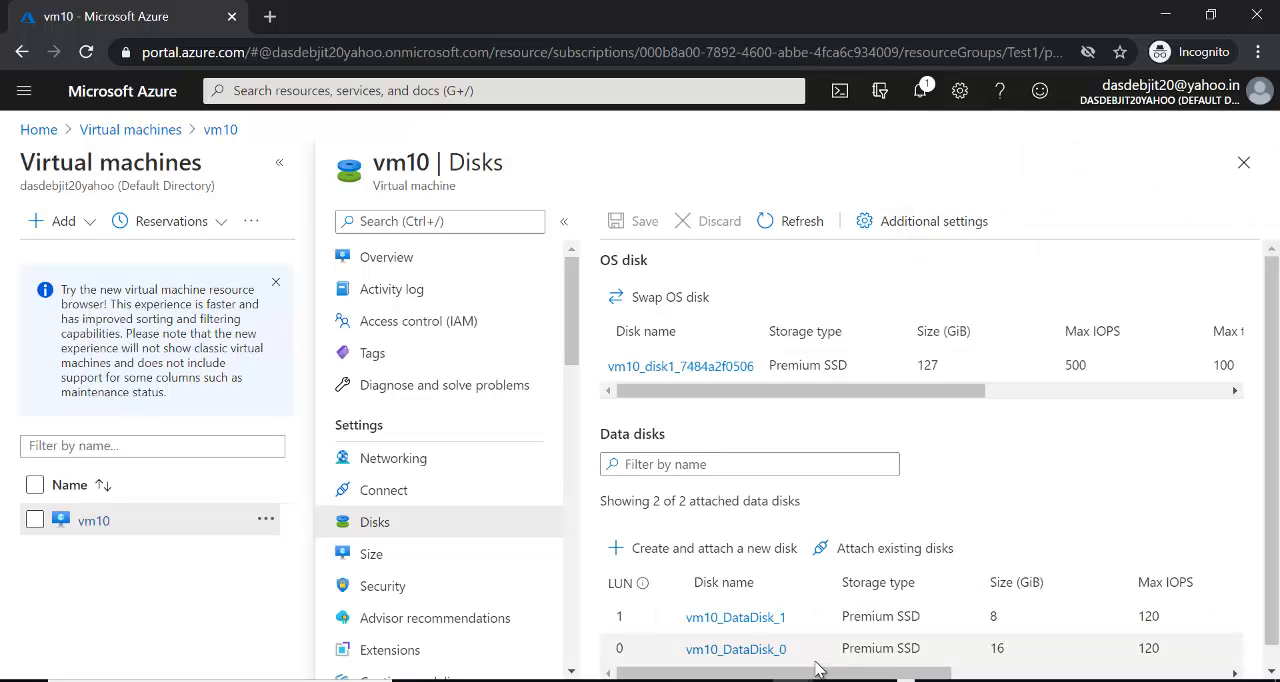
{"action": "key", "text": "alt+Tab"}
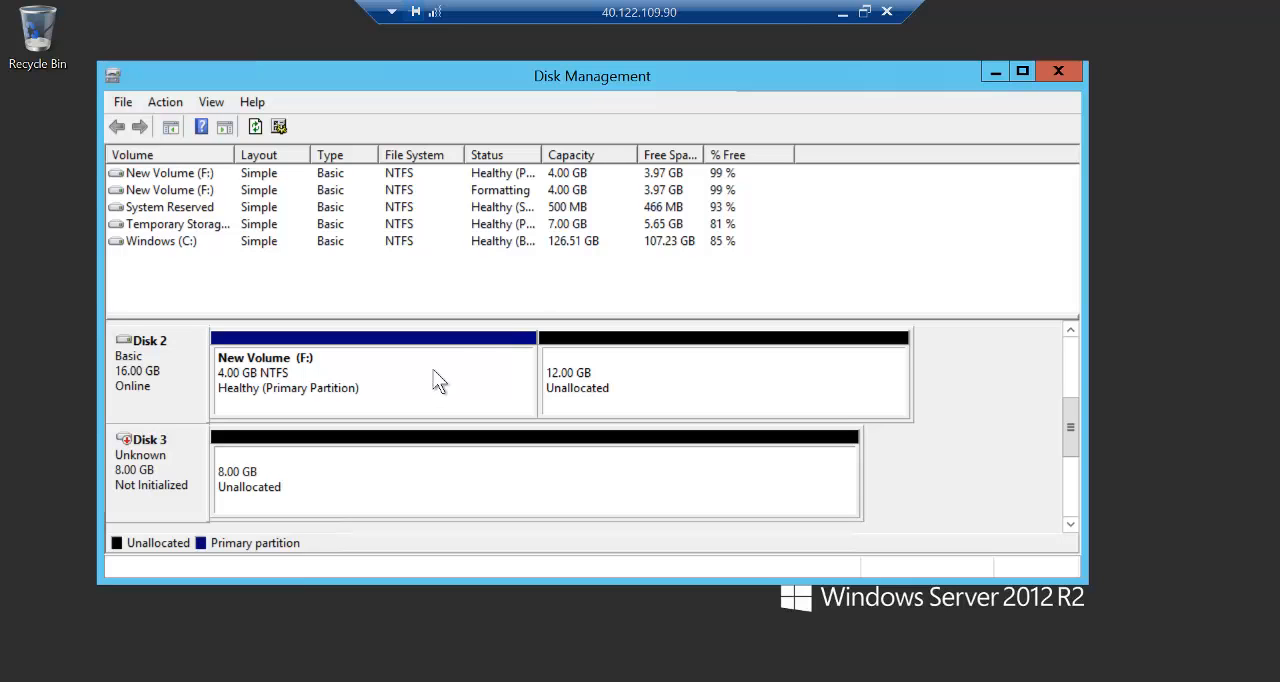
{"action": "left_click", "coordinate": [847, 11]}
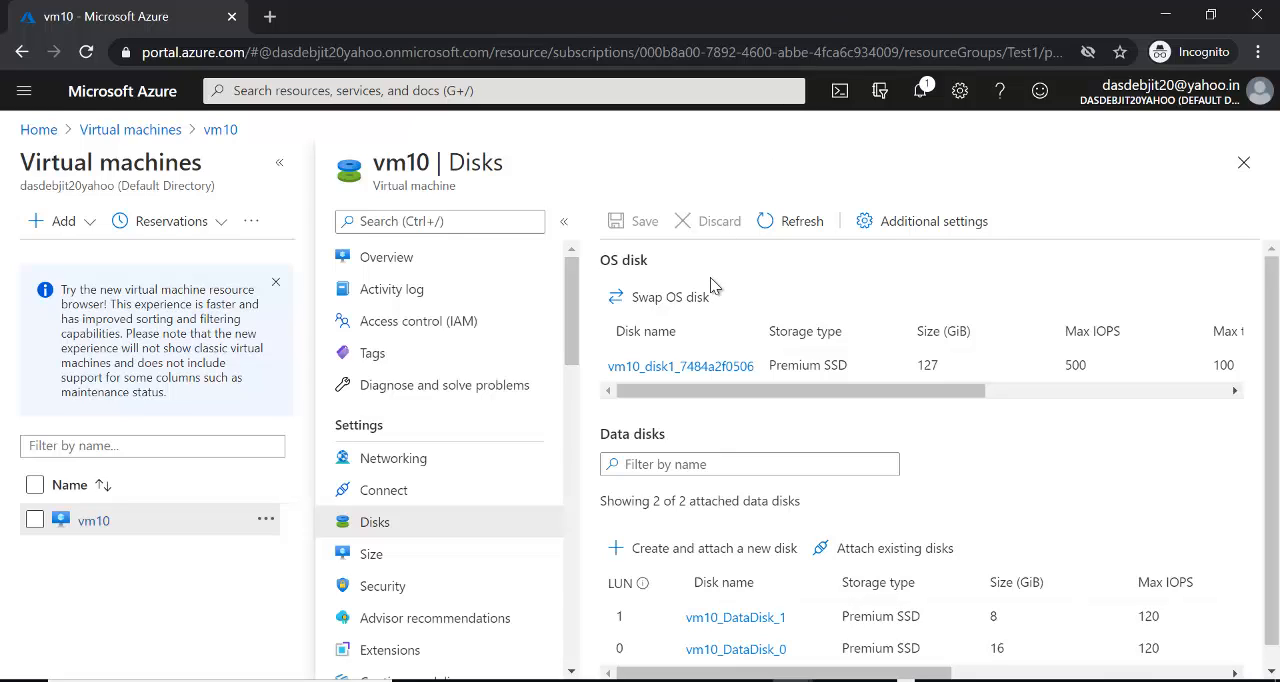